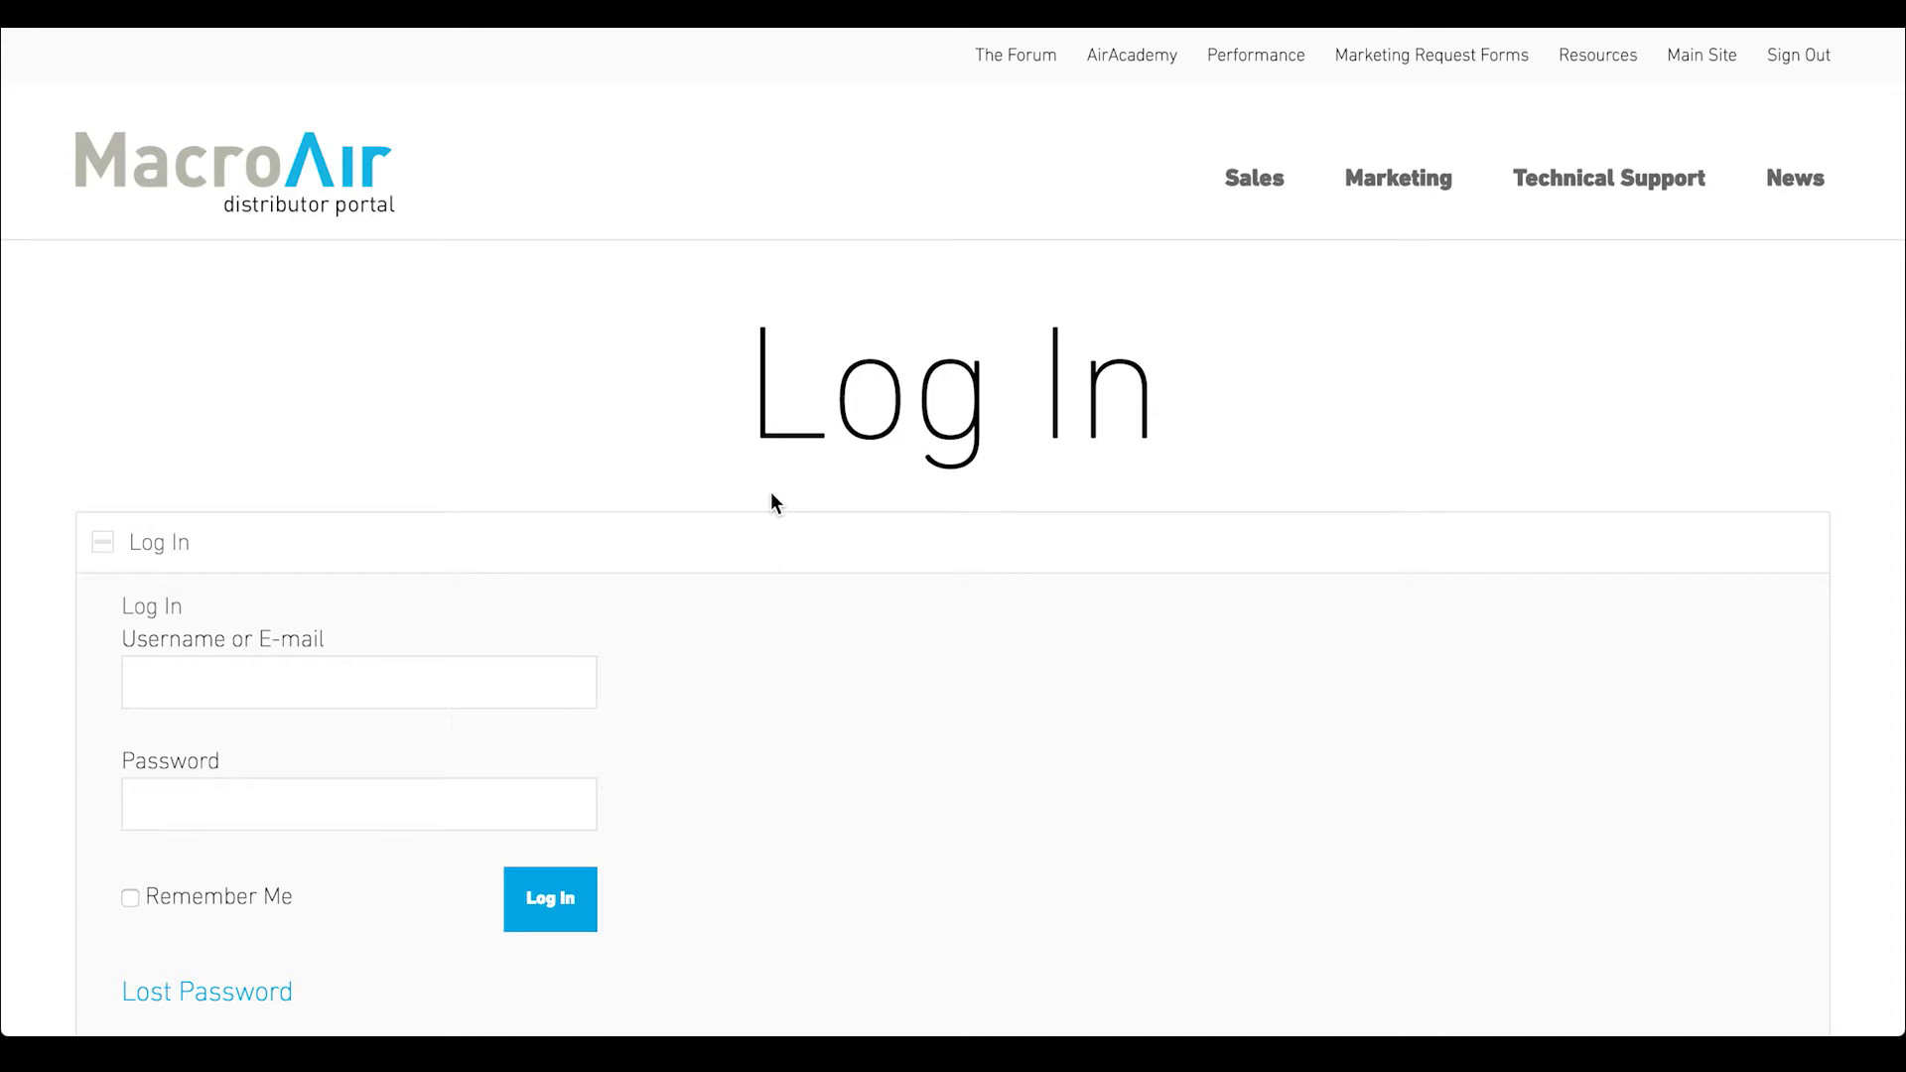
# After viewing the Register section, log in to the portal with the saved autofill credentials
pyautogui.scroll(-3, 770, 496)
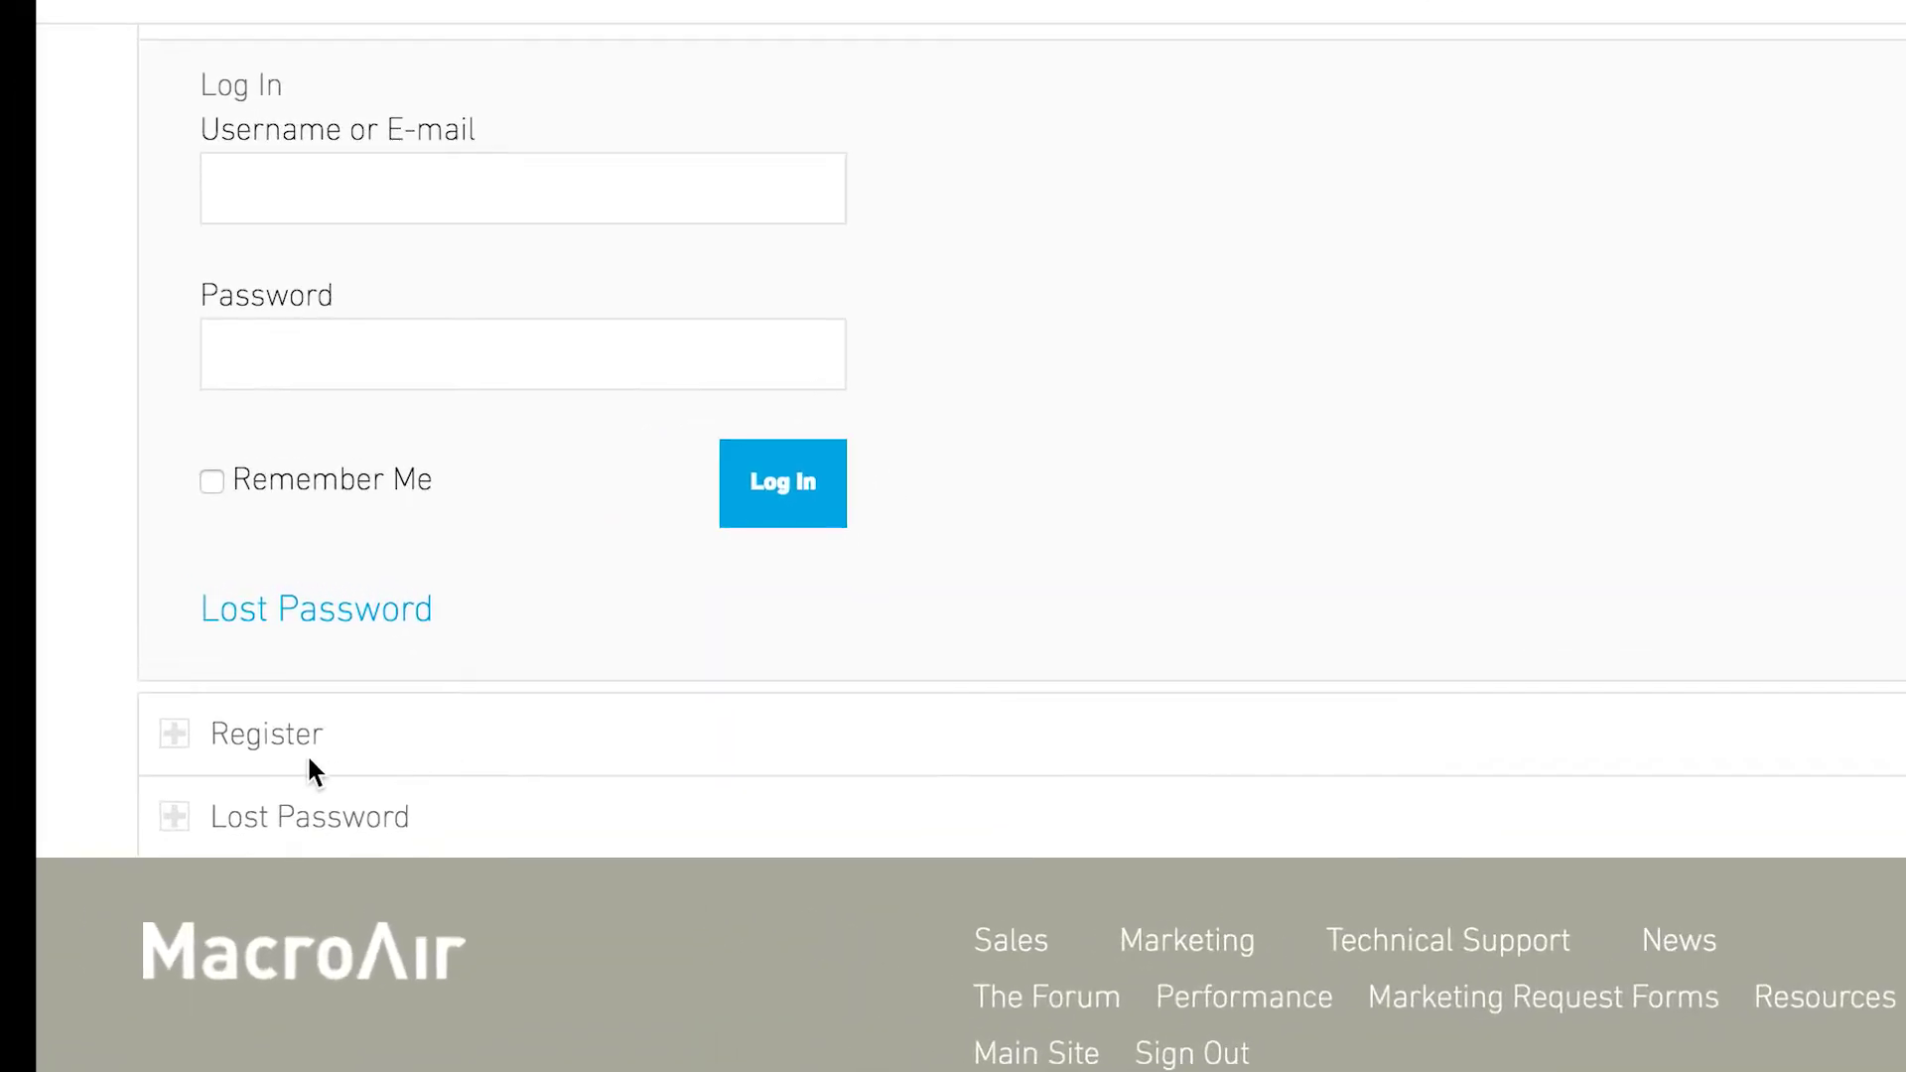
pyautogui.click(264, 739)
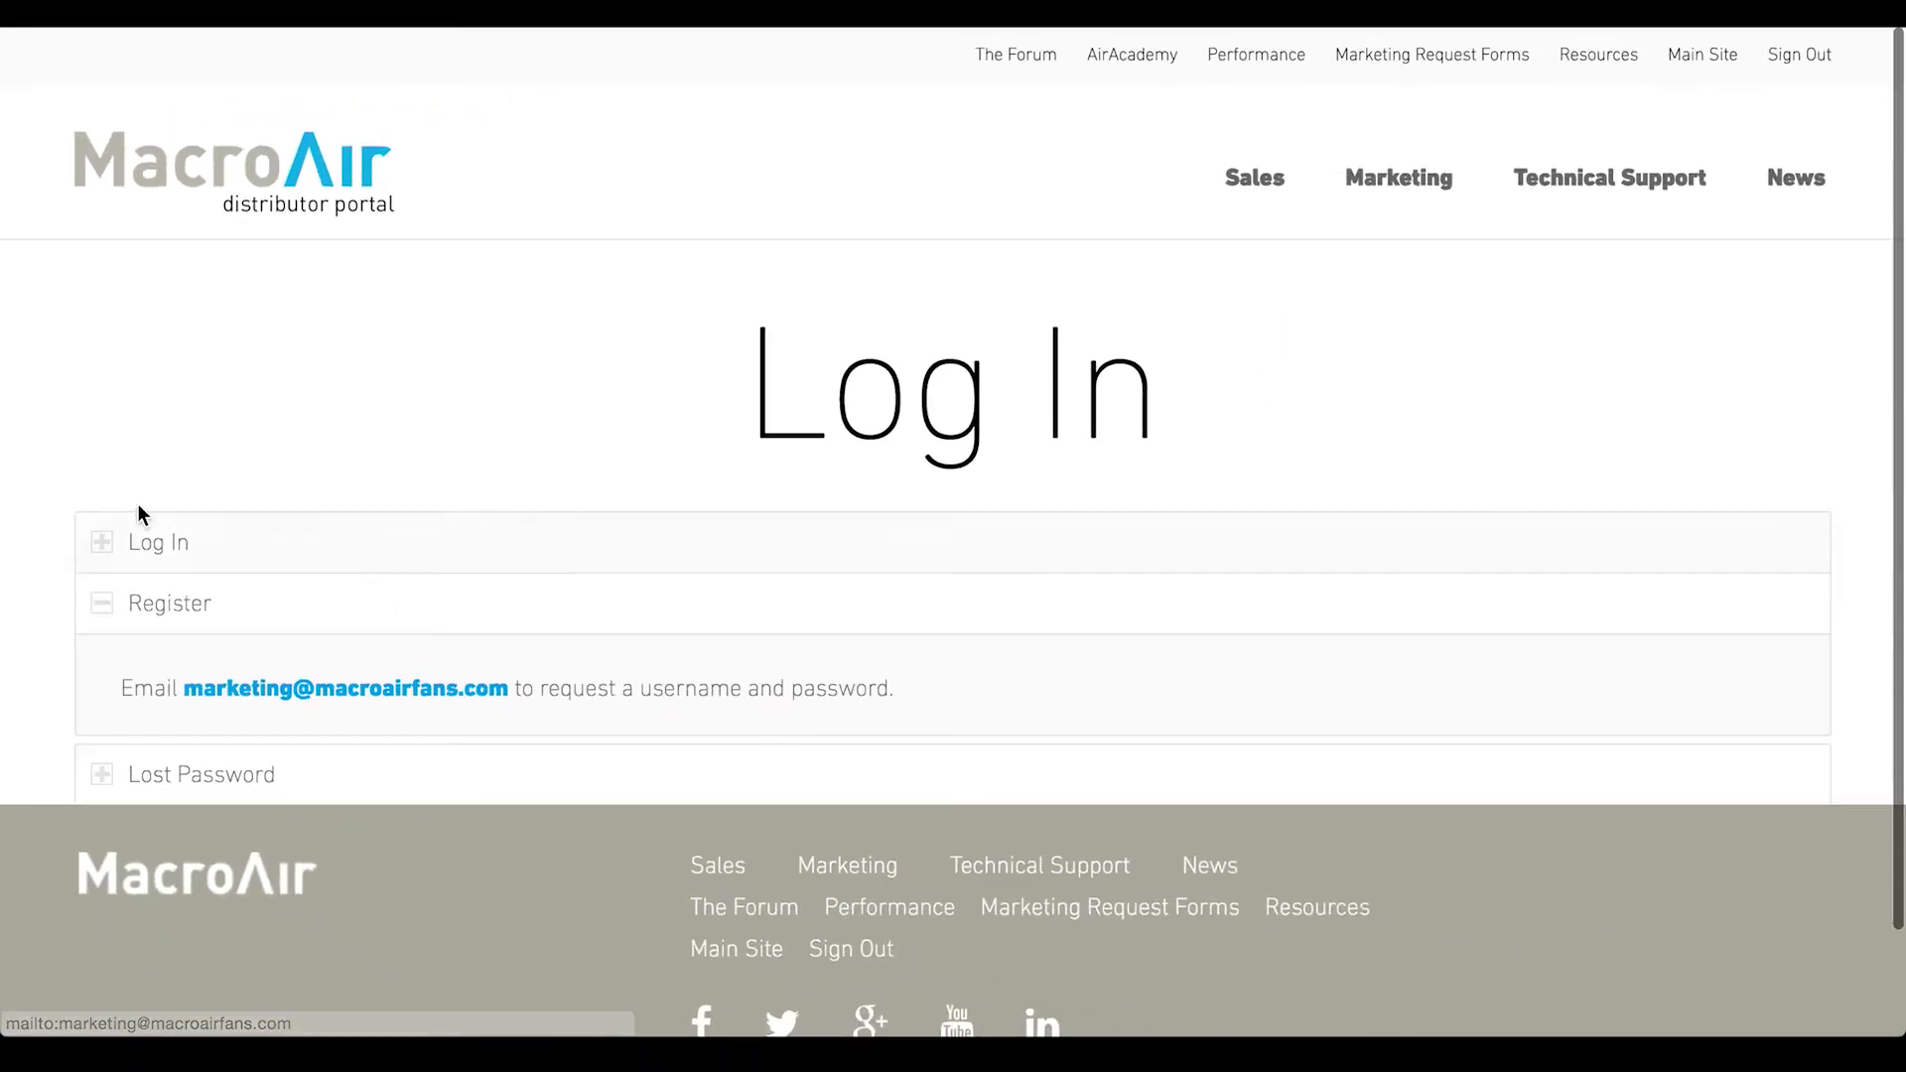
pyautogui.click(154, 551)
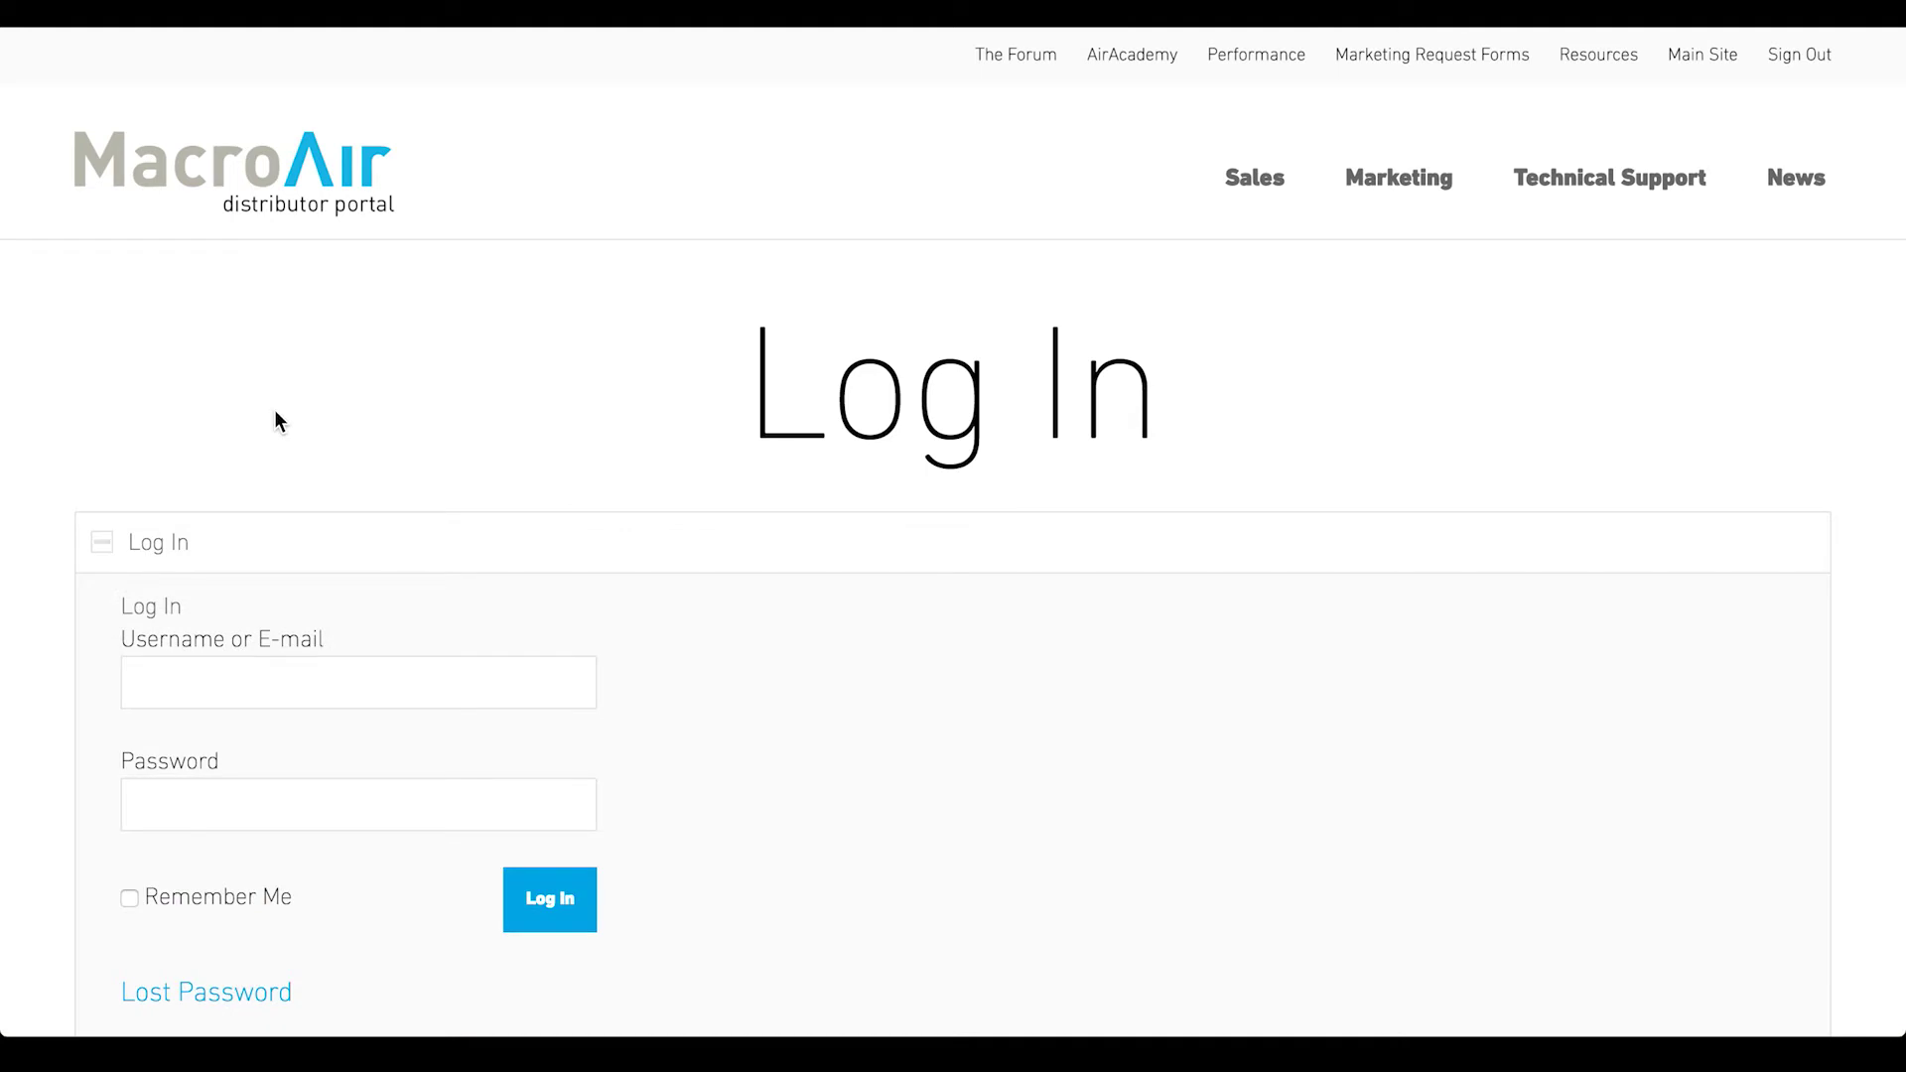
pyautogui.click(253, 675)
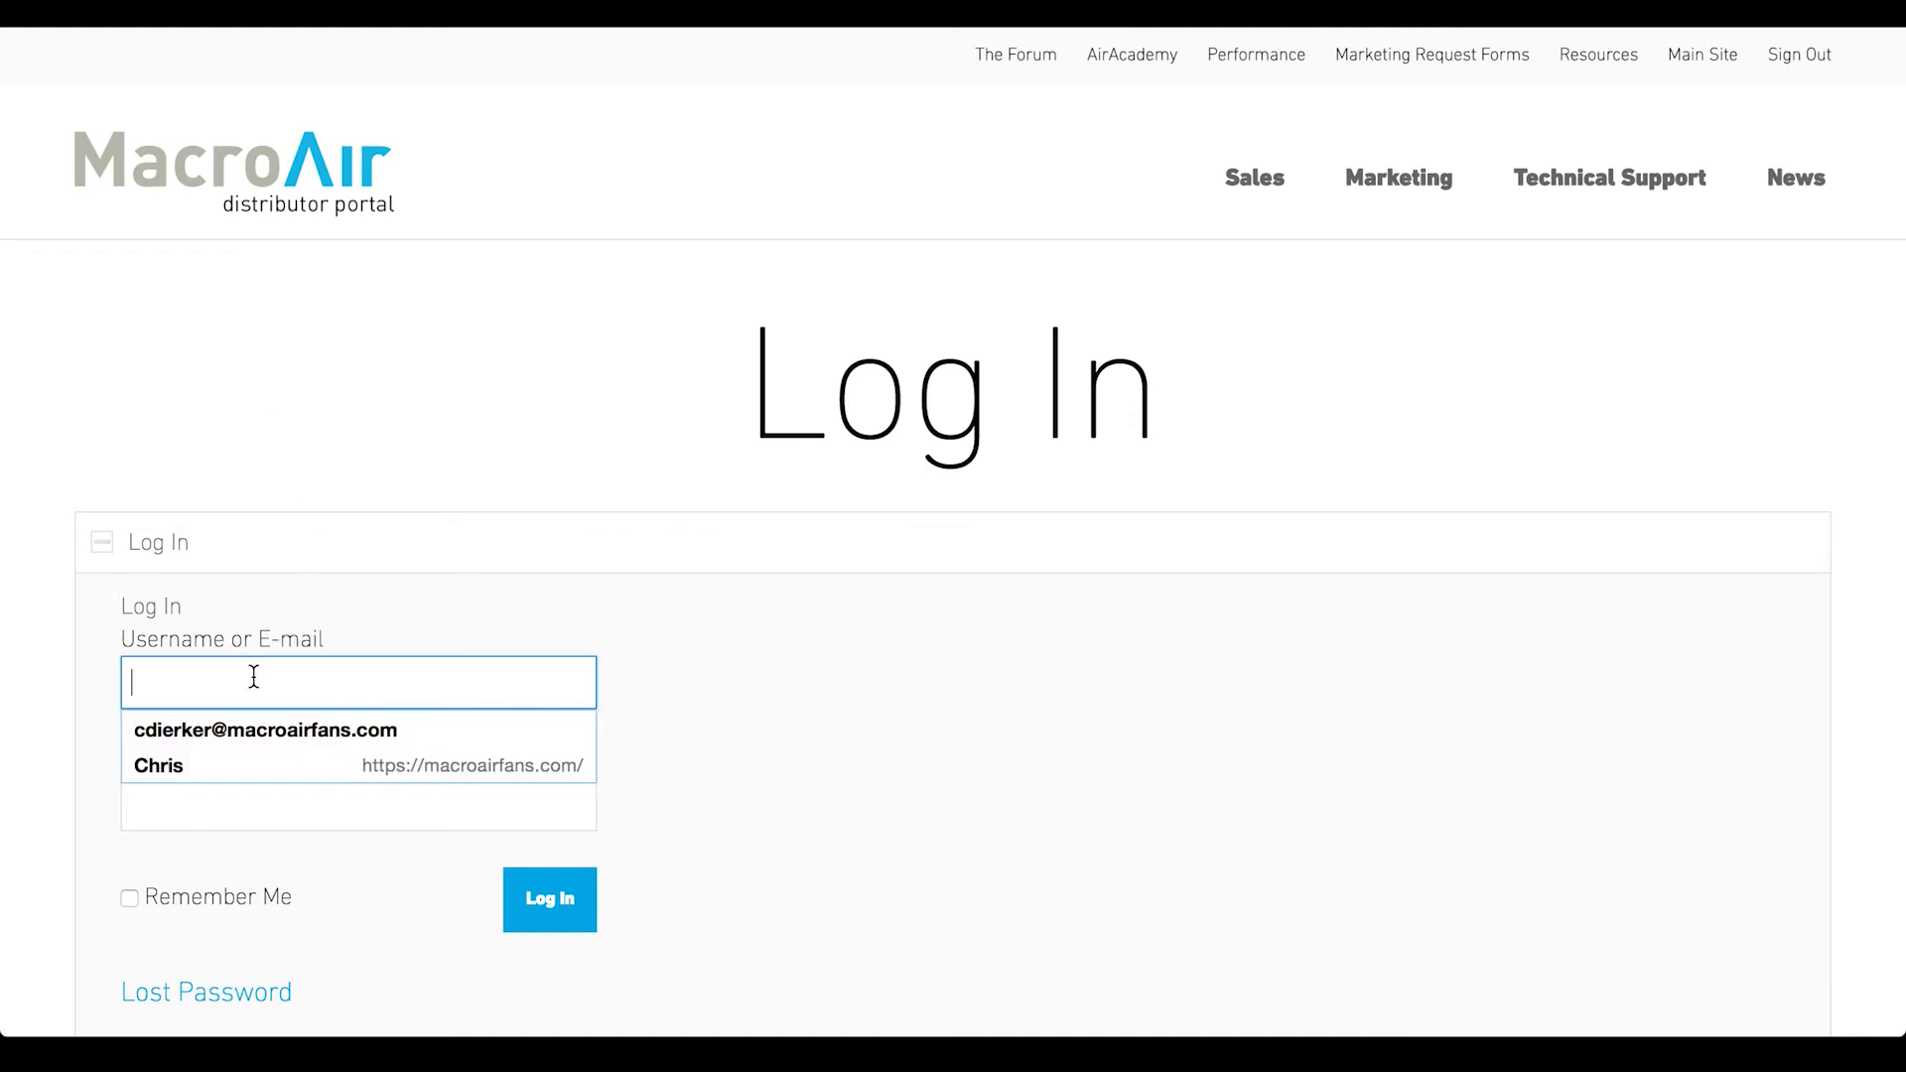
pyautogui.click(265, 728)
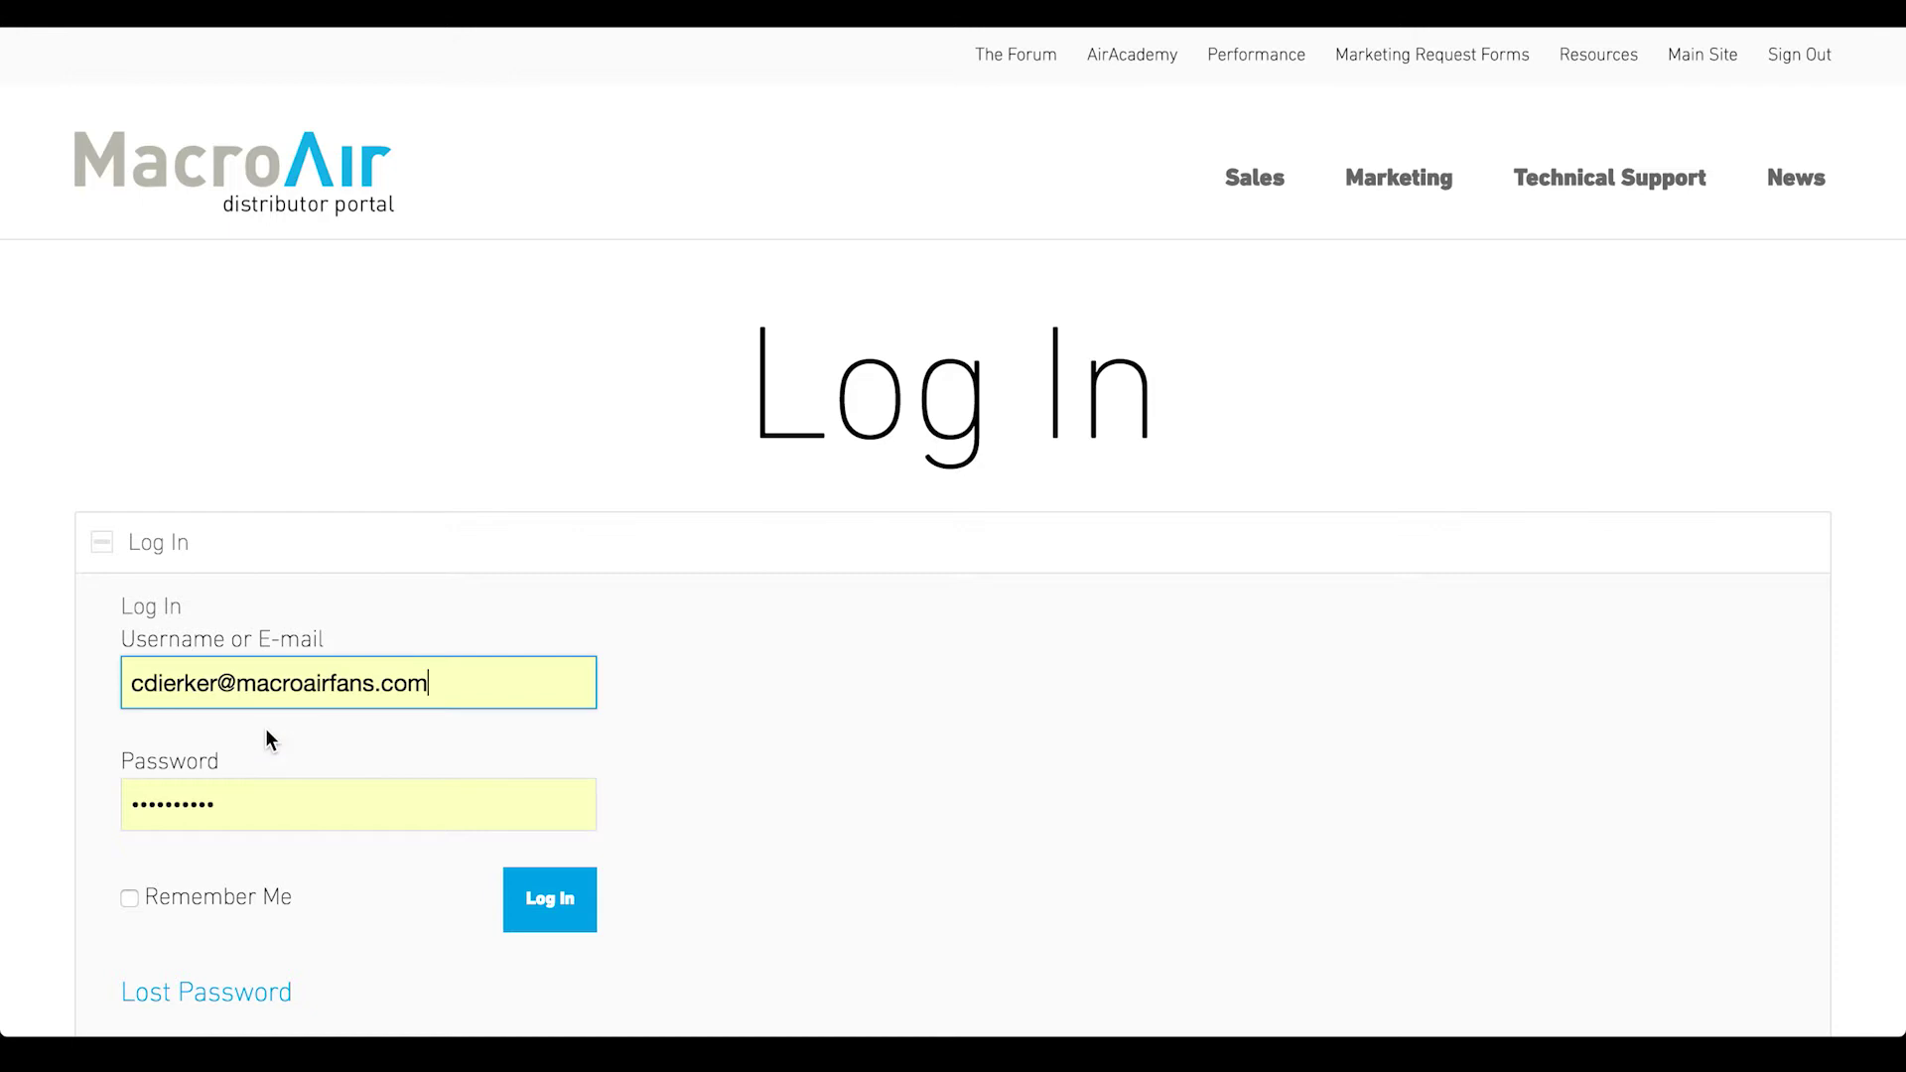
pyautogui.click(555, 914)
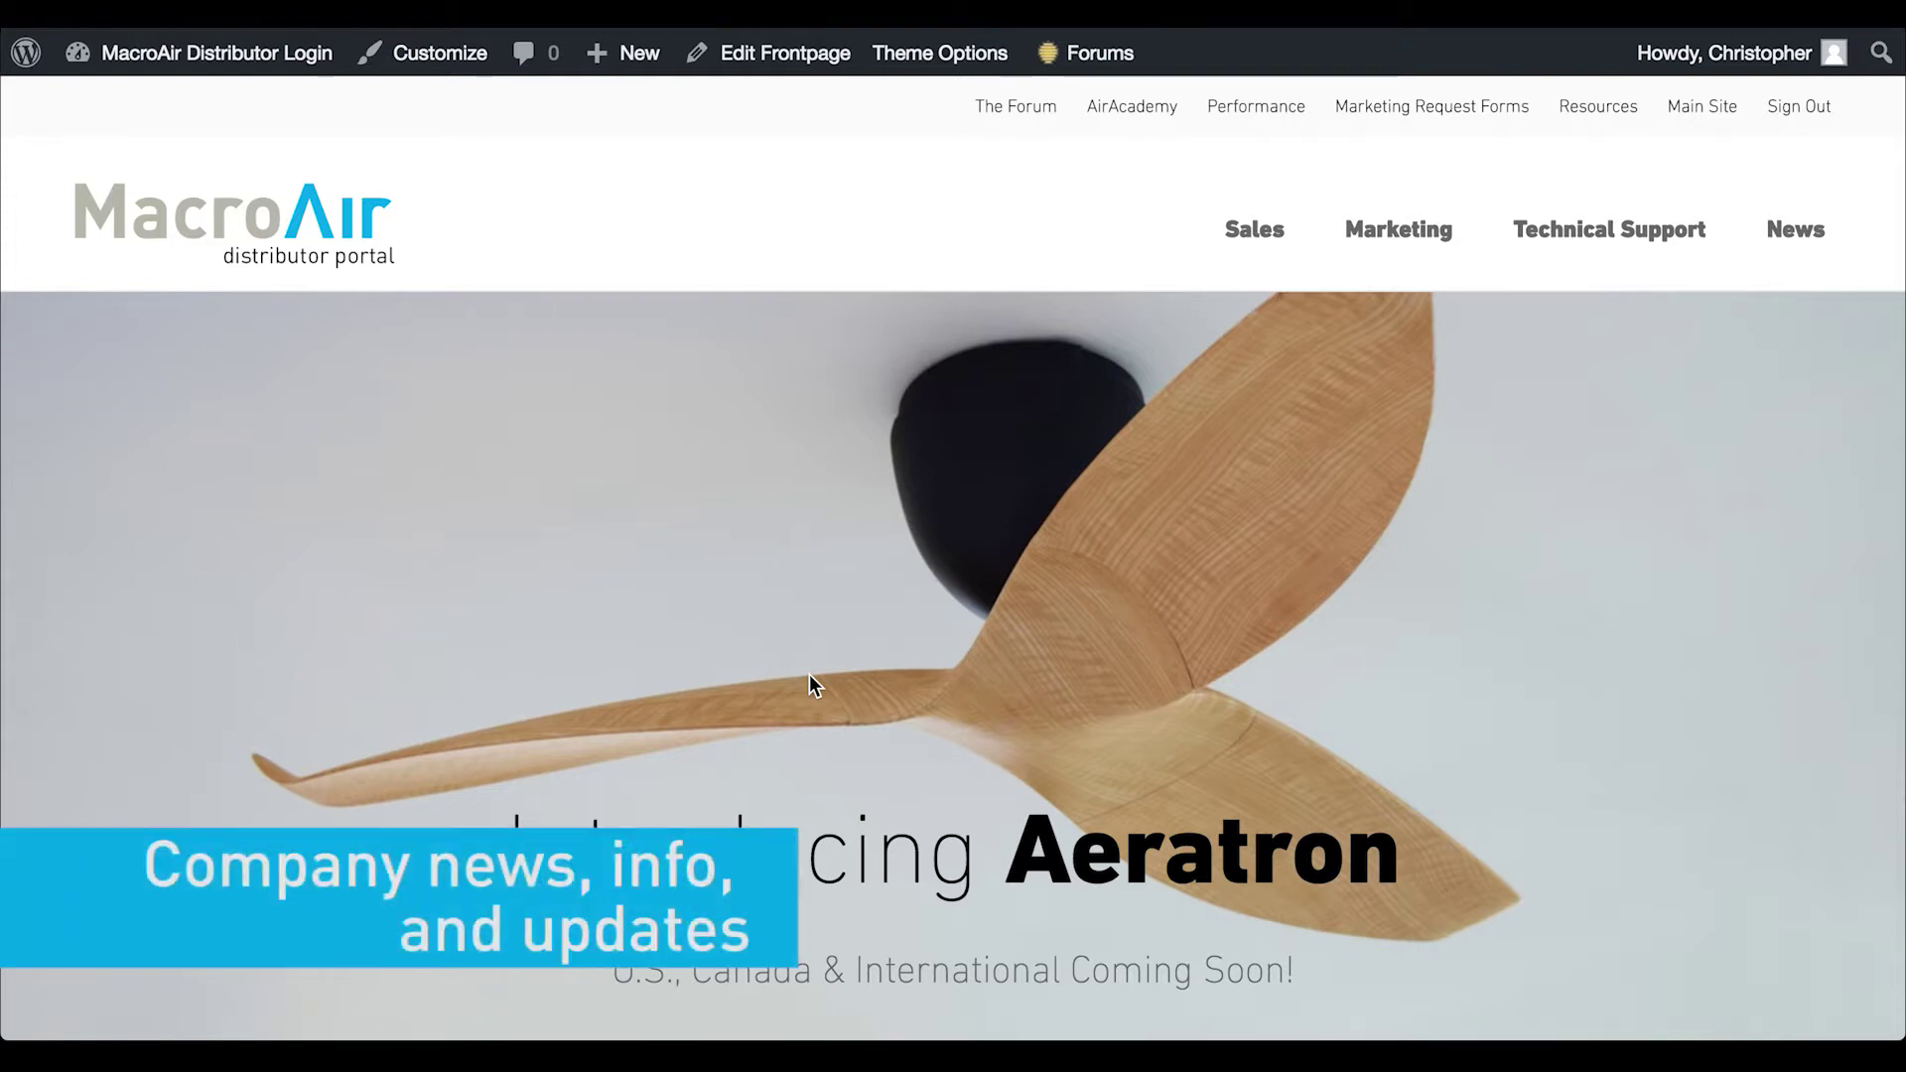
# Browse the home page's AirAcademy section and news articles, then go to Marketing Request Forms
pyautogui.scroll(-3, 772, 747)
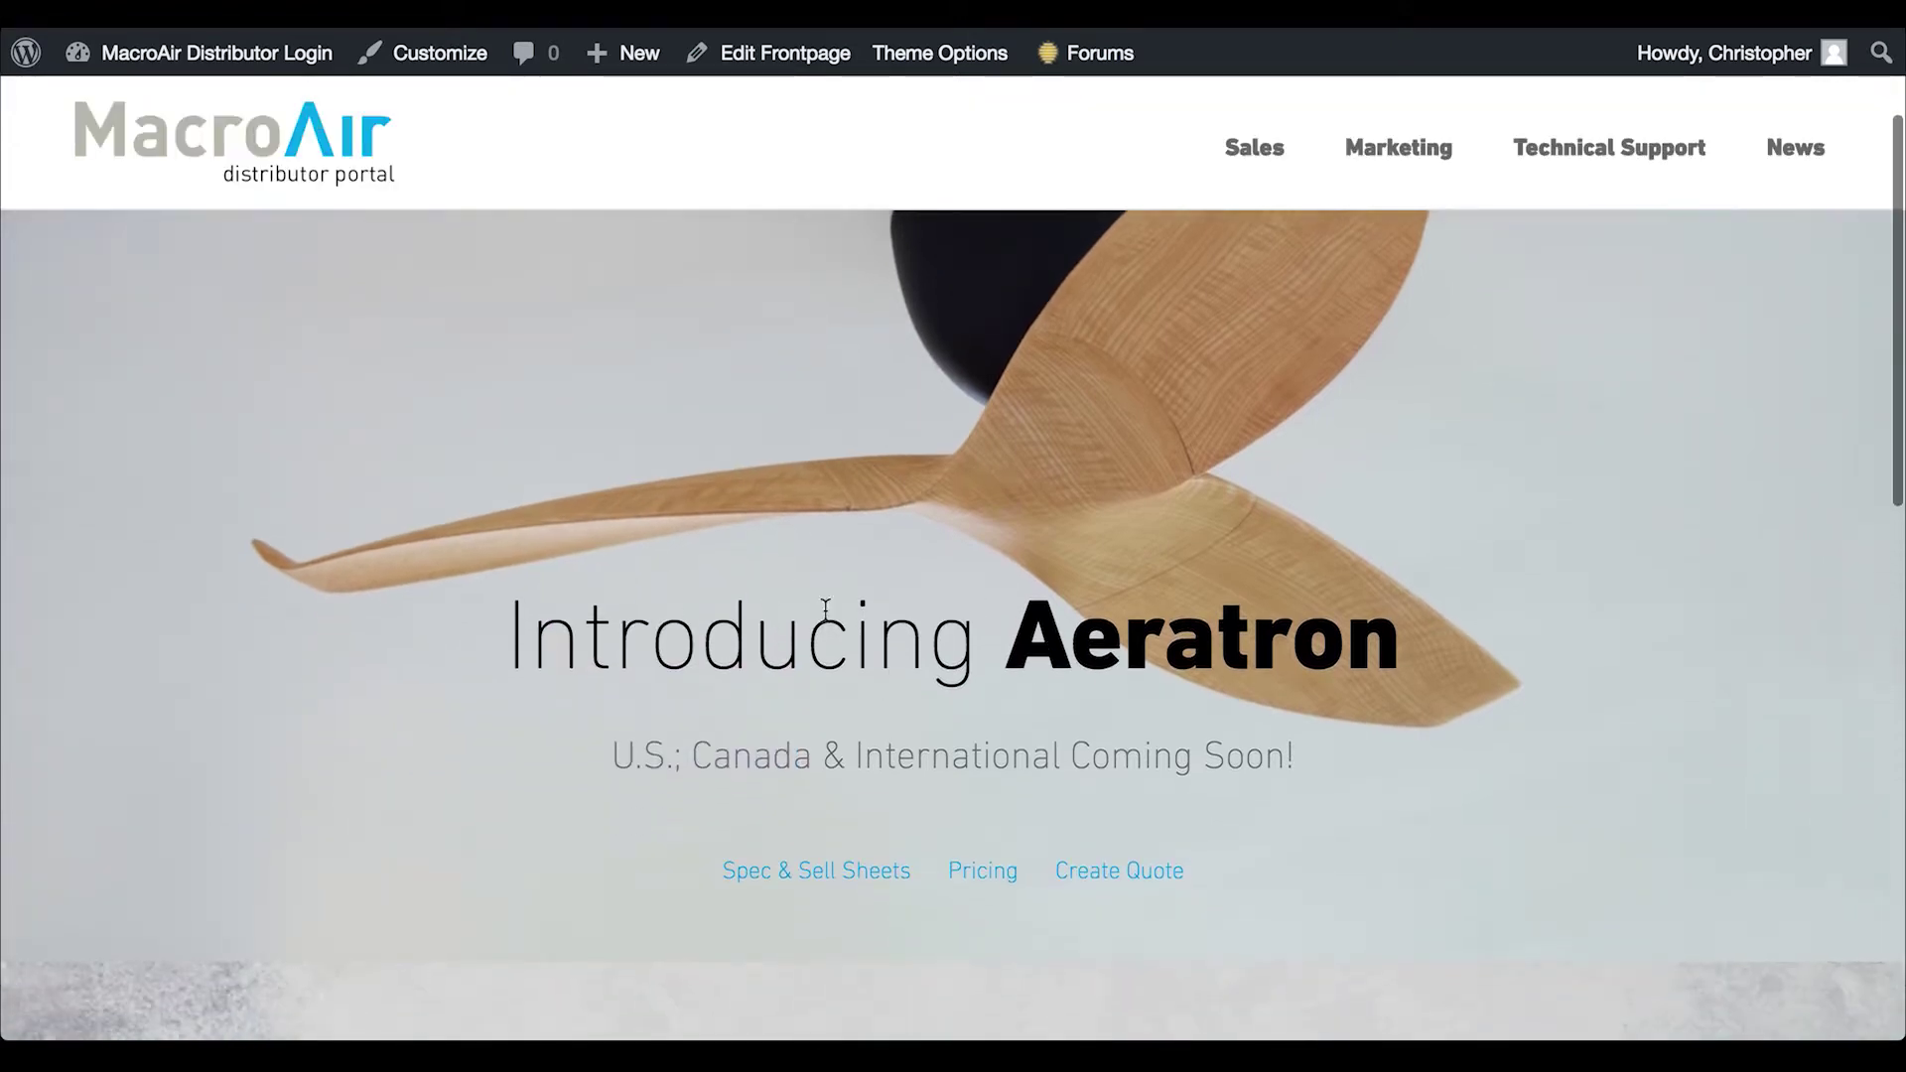
pyautogui.scroll(-6, 1087, 623)
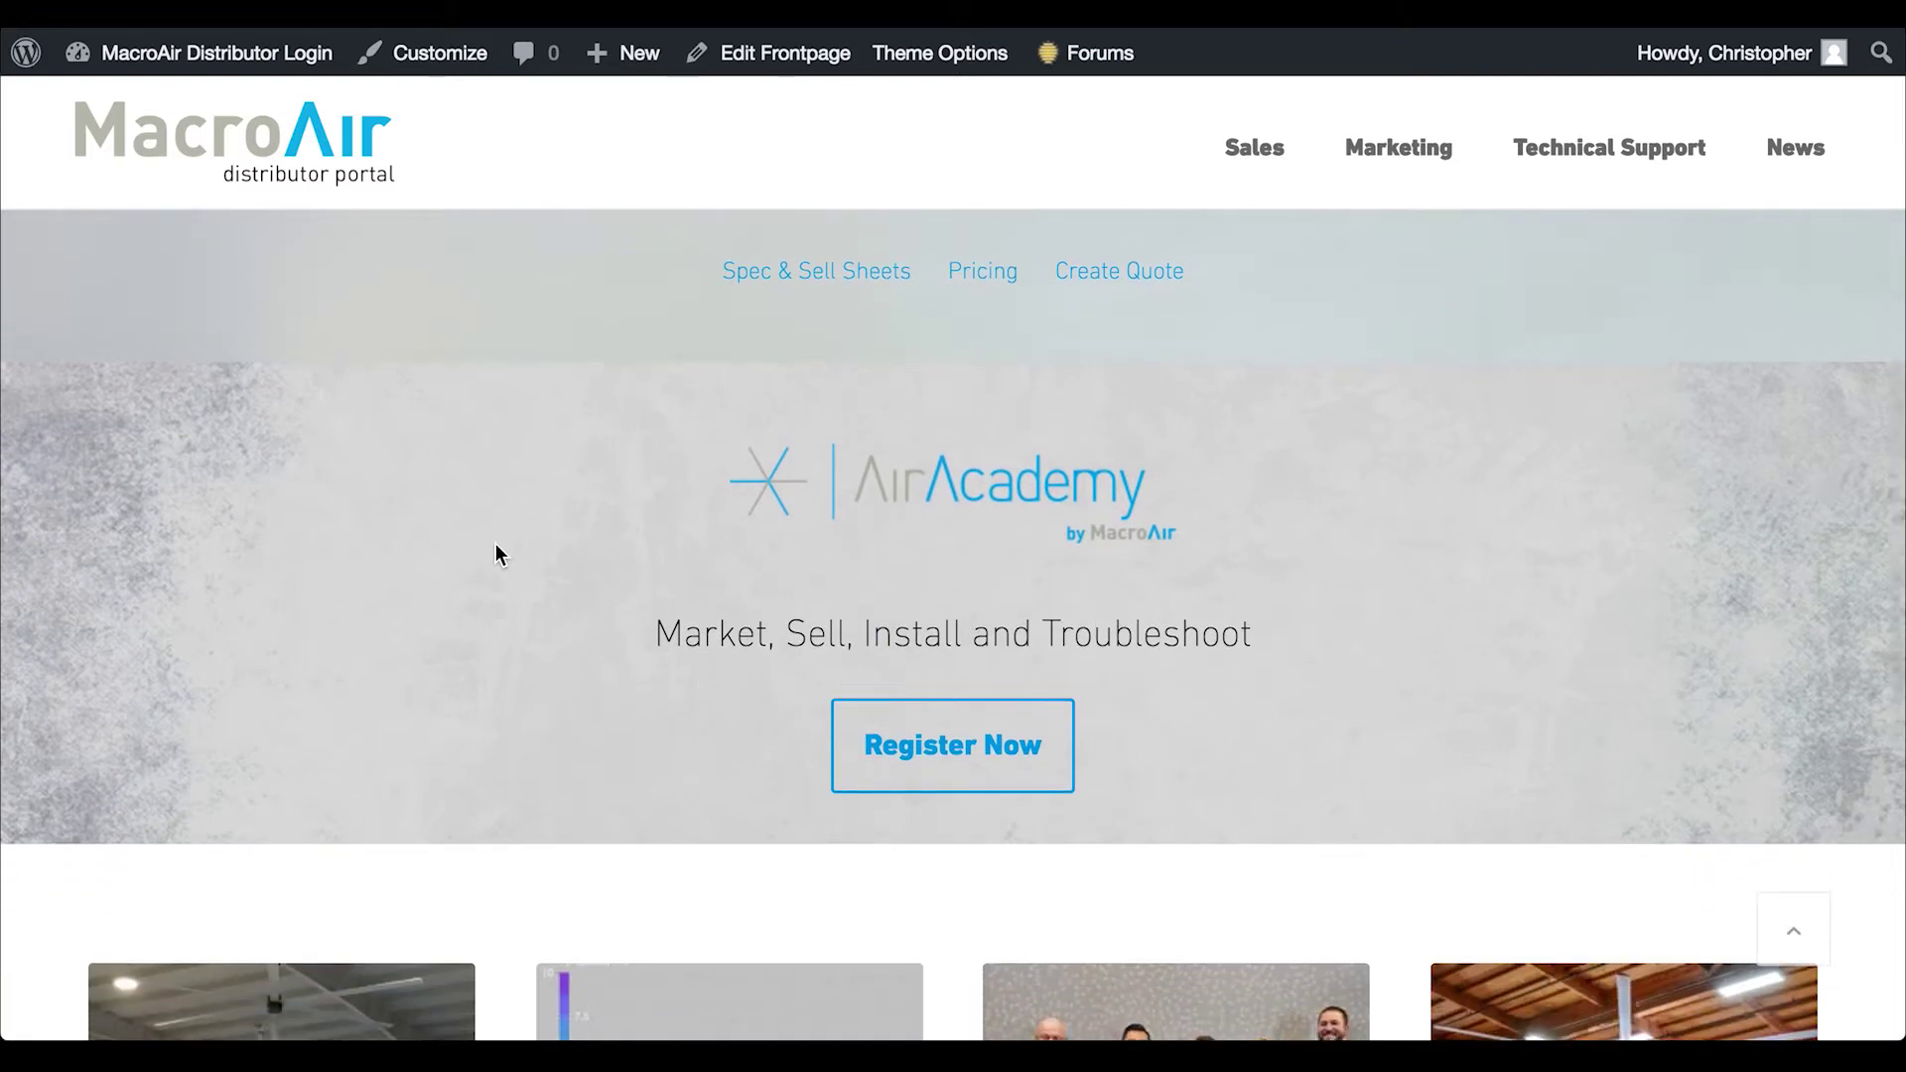
pyautogui.scroll(-1, 496, 546)
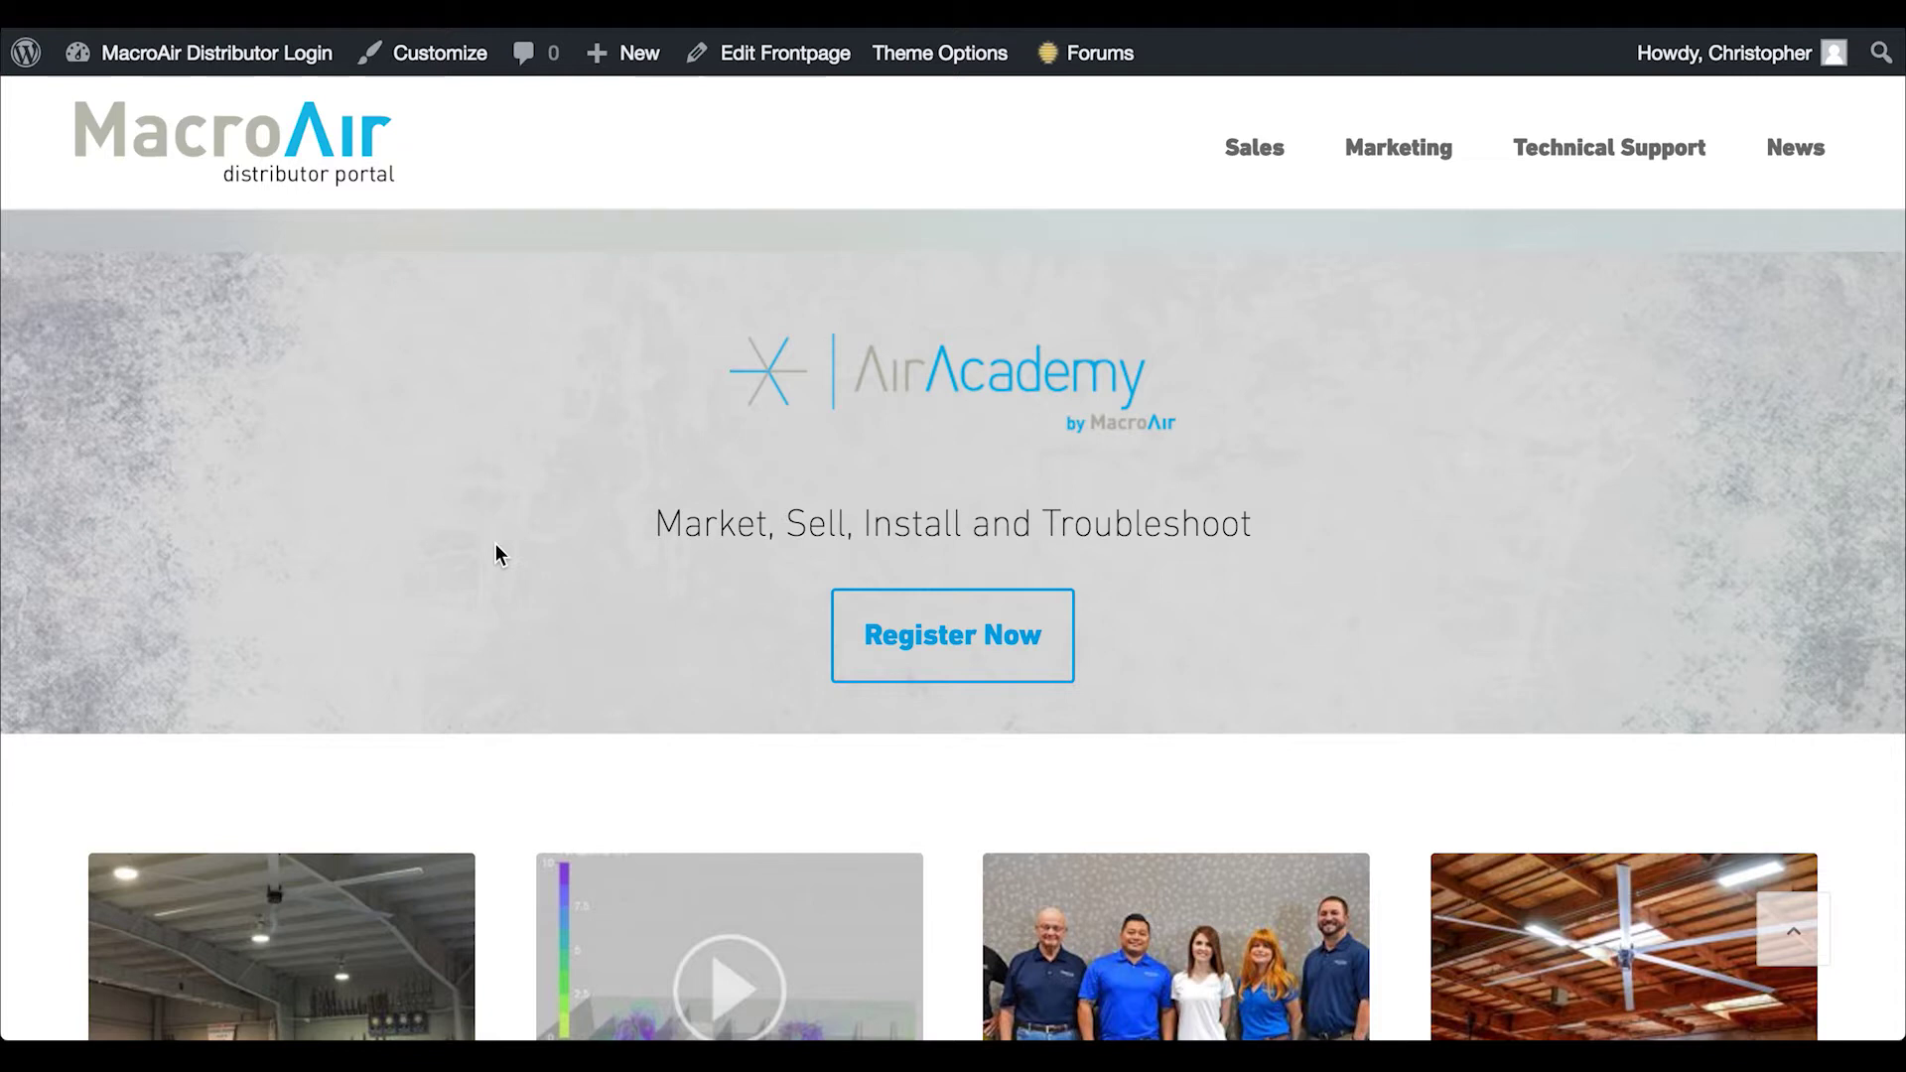
pyautogui.scroll(-3, 496, 554)
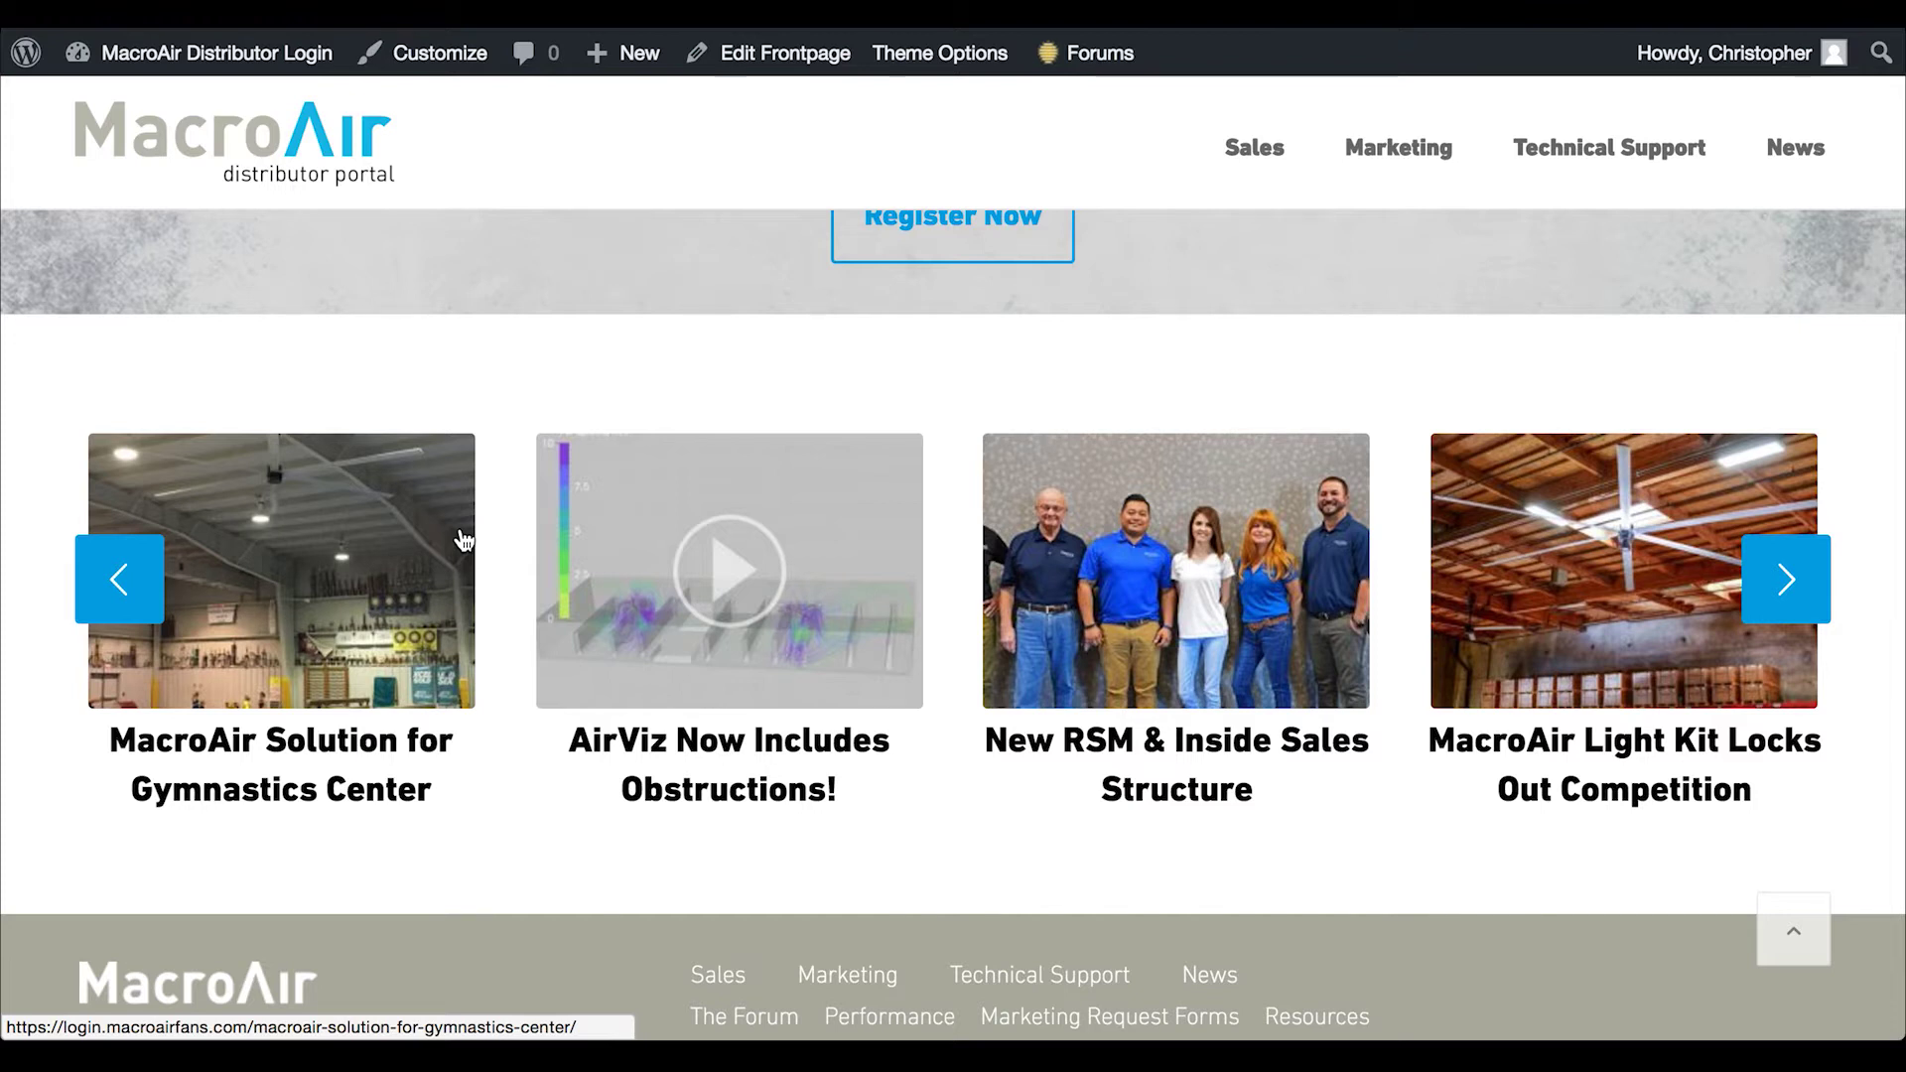
pyautogui.click(1002, 679)
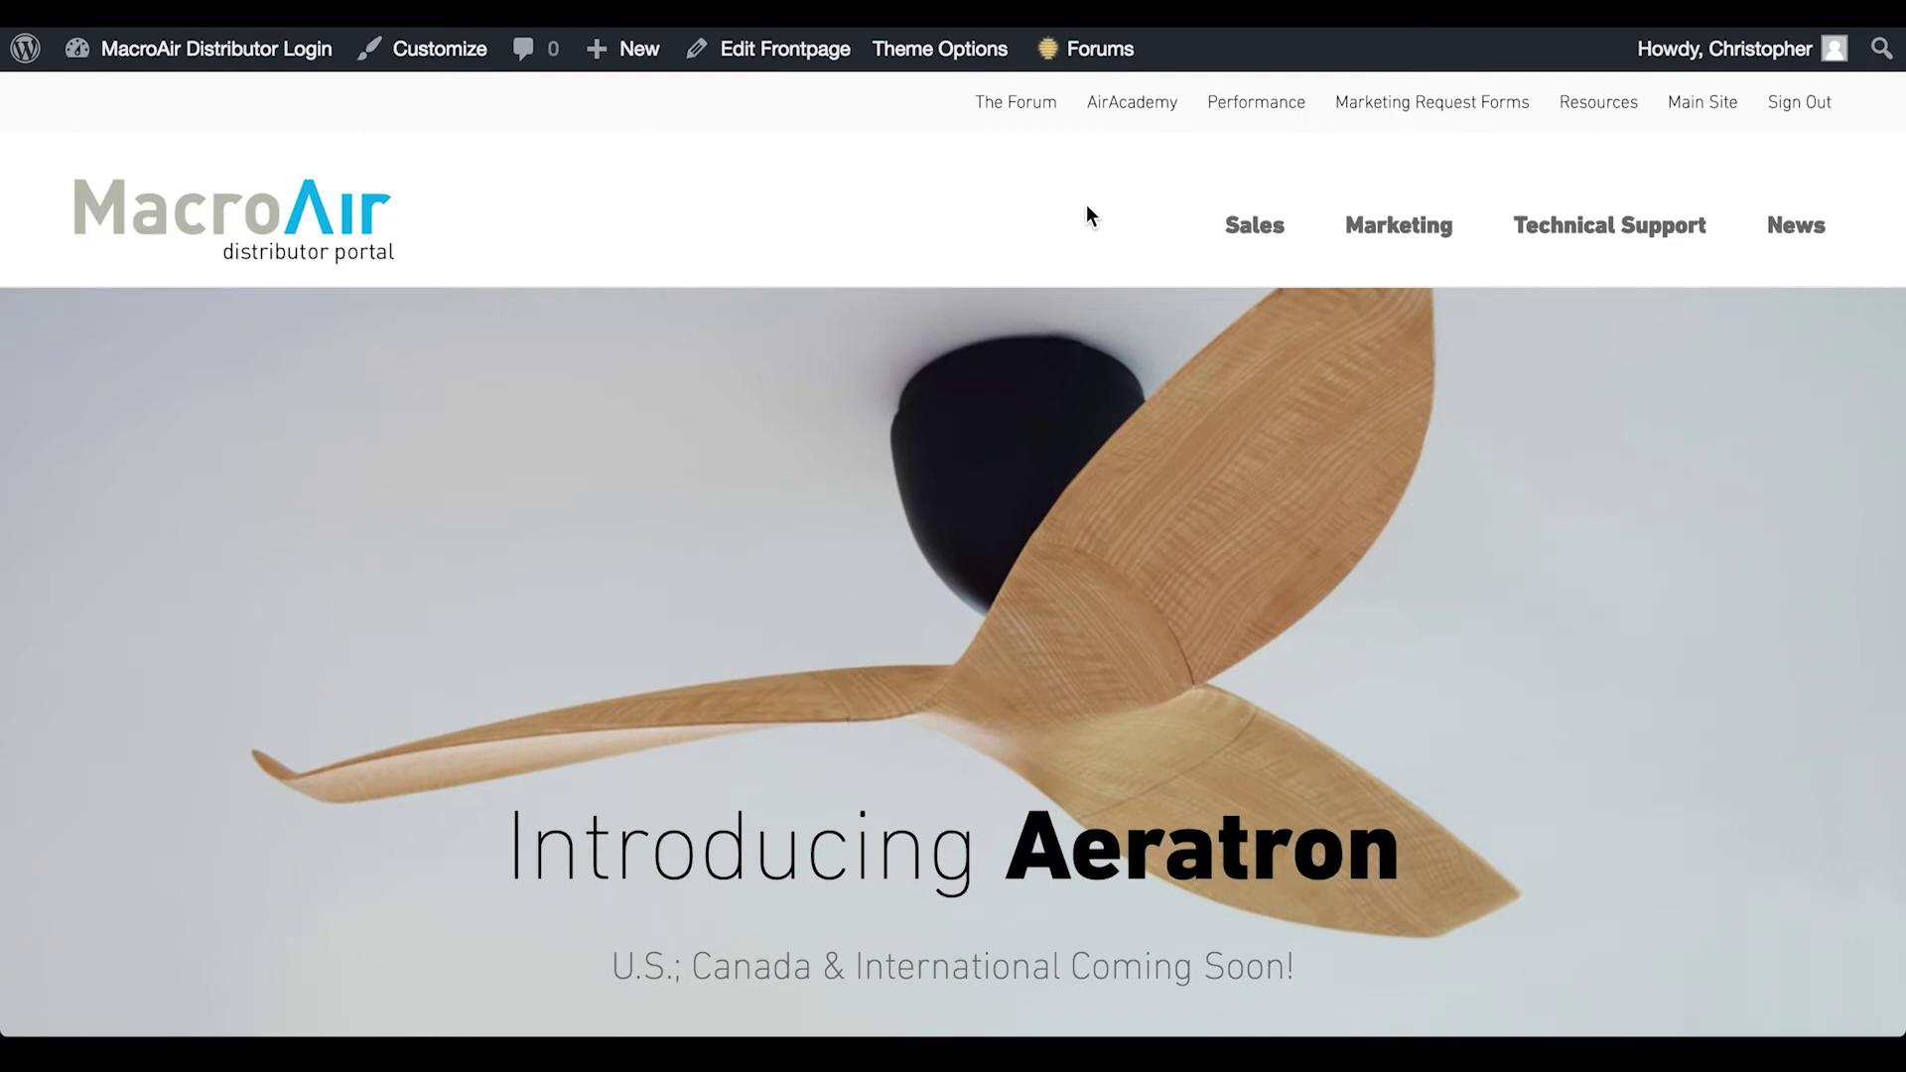
pyautogui.scroll(-15, 1076, 402)
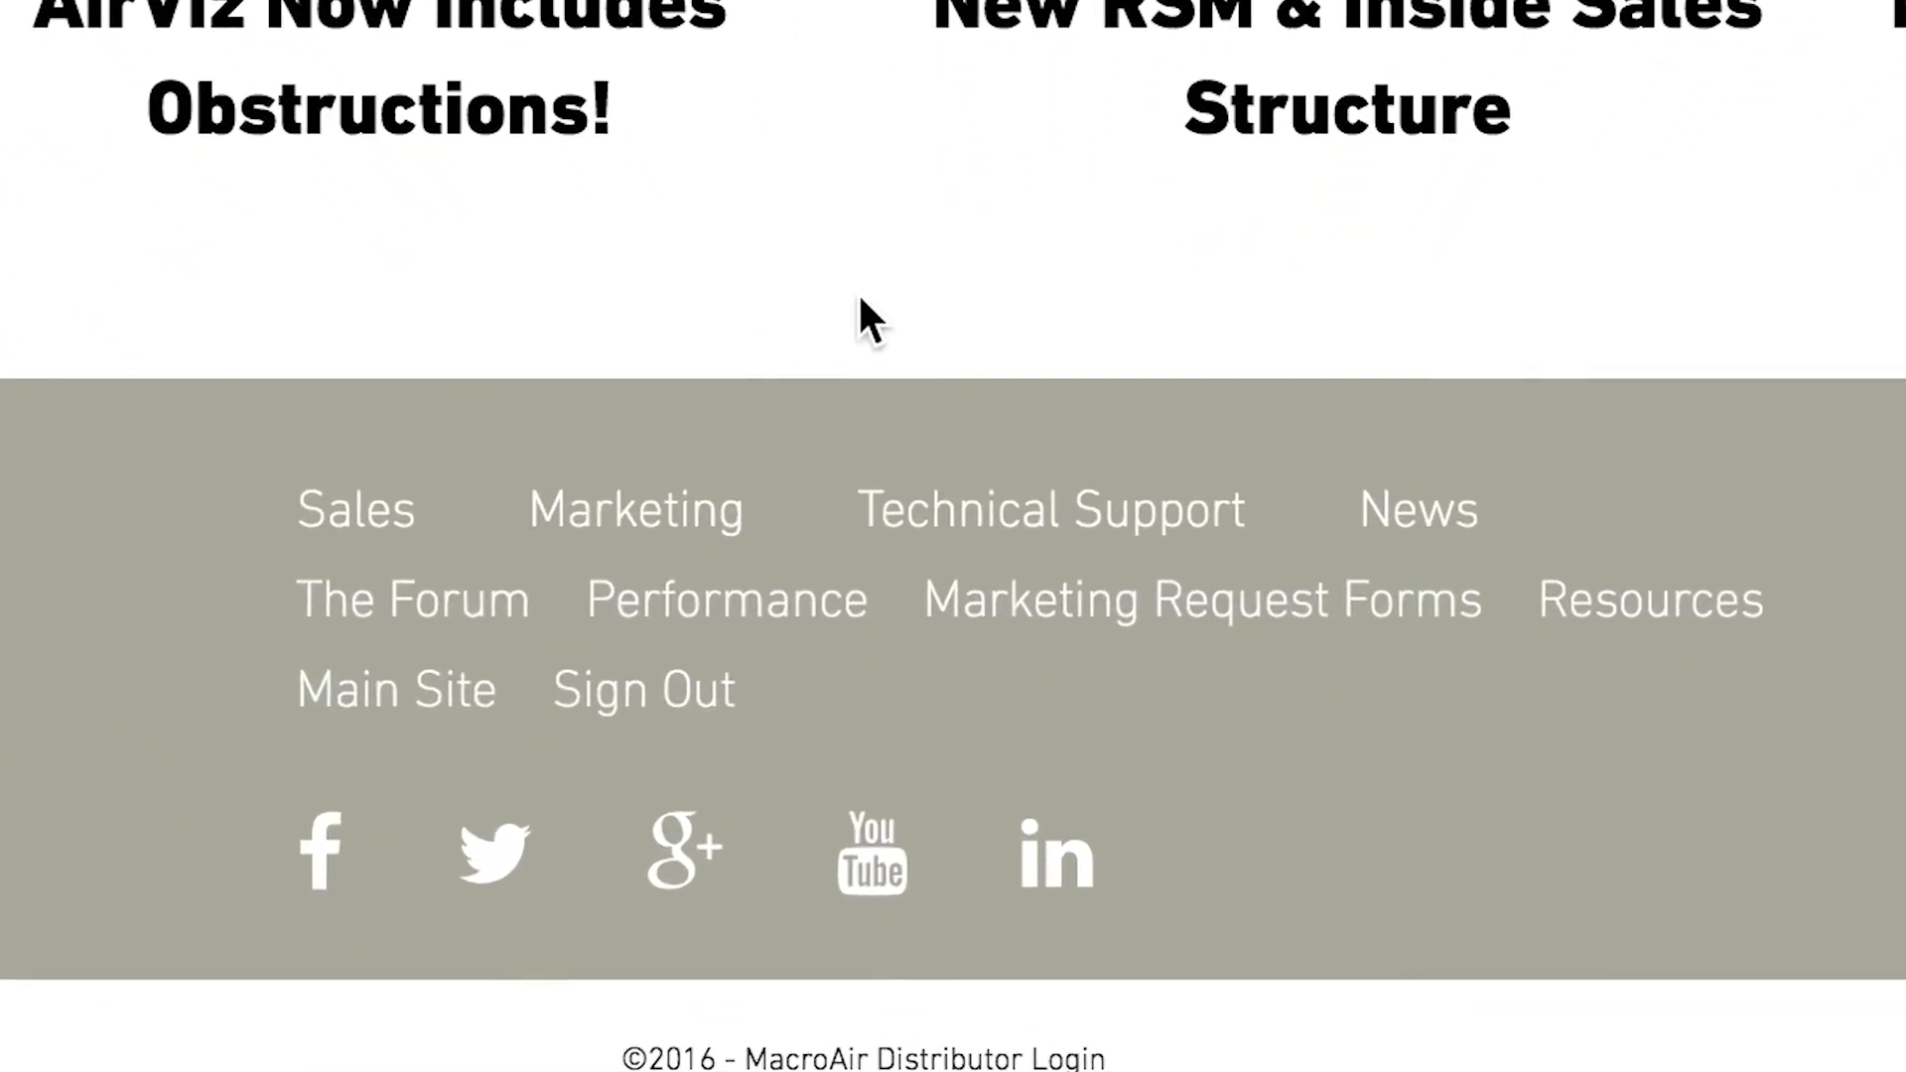
pyautogui.scroll(10, 857, 298)
pyautogui.scroll(10, 879, 379)
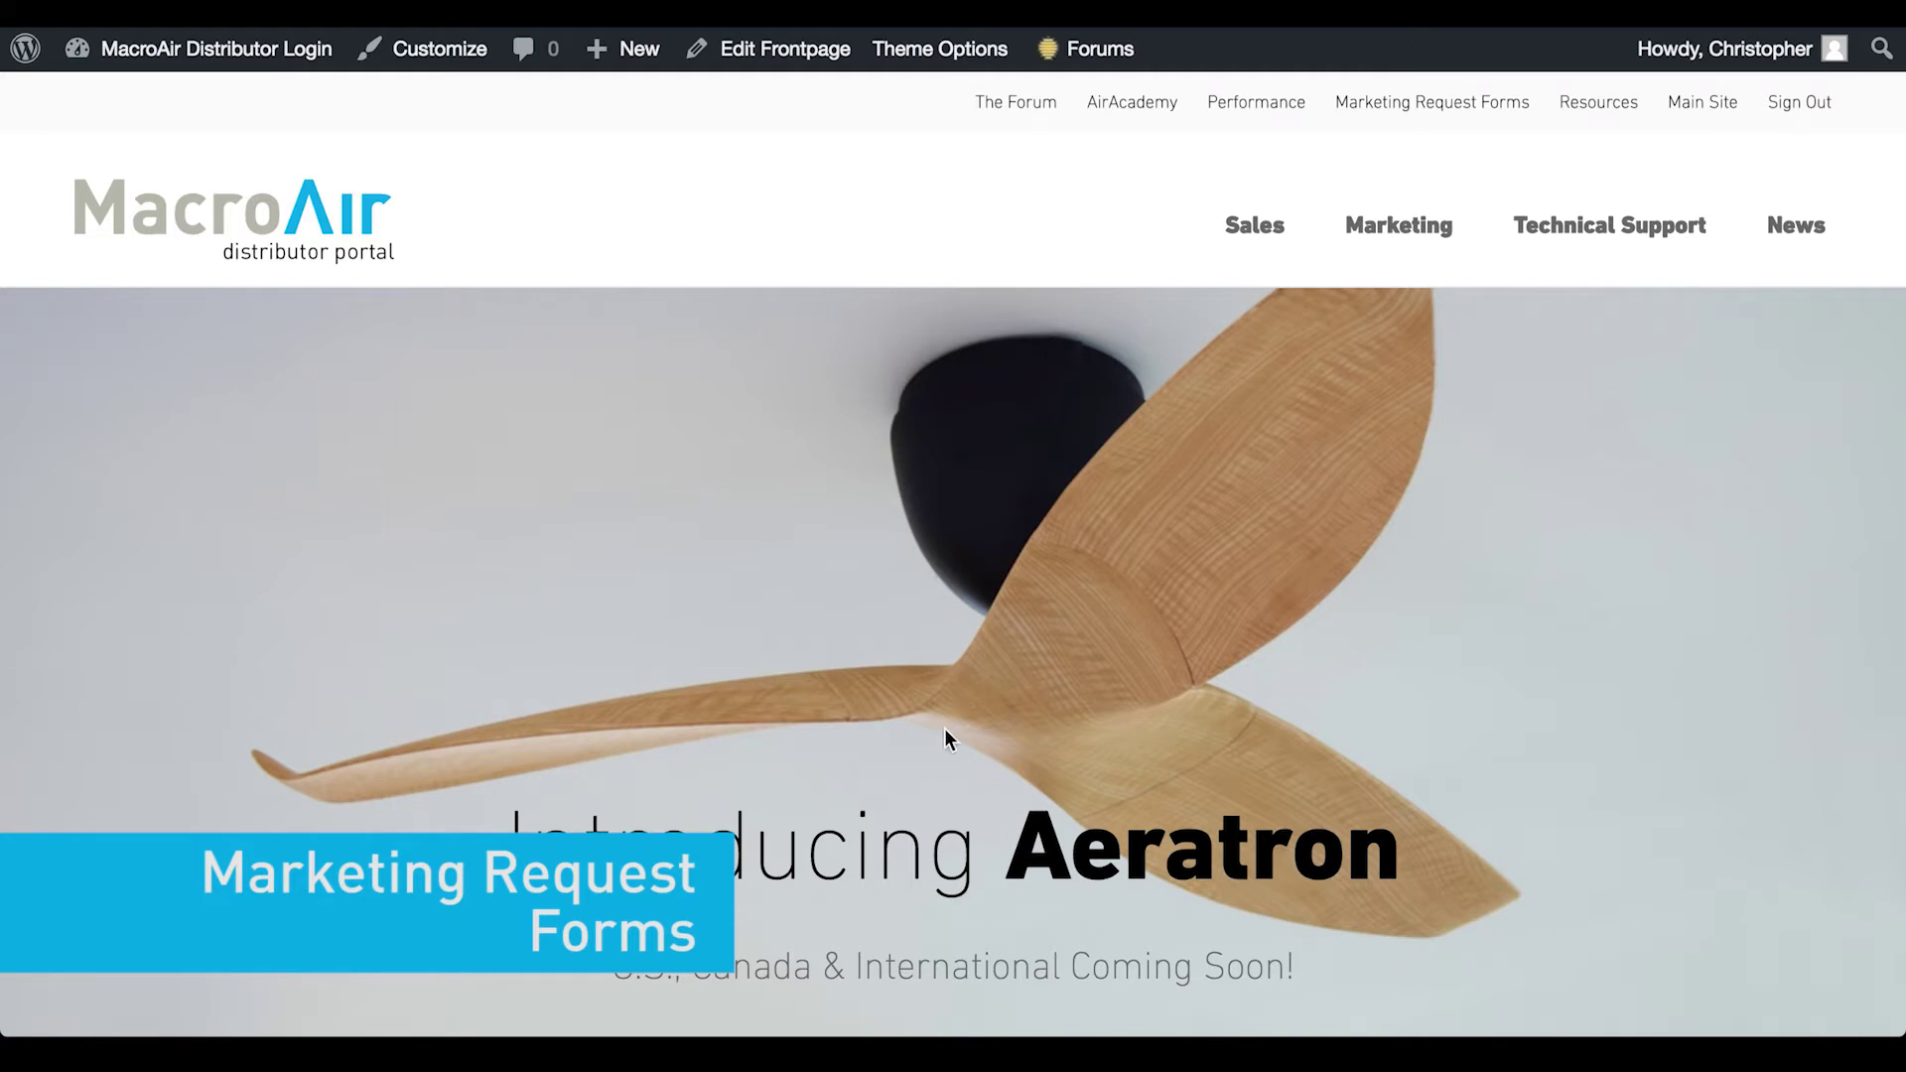
pyautogui.click(1434, 112)
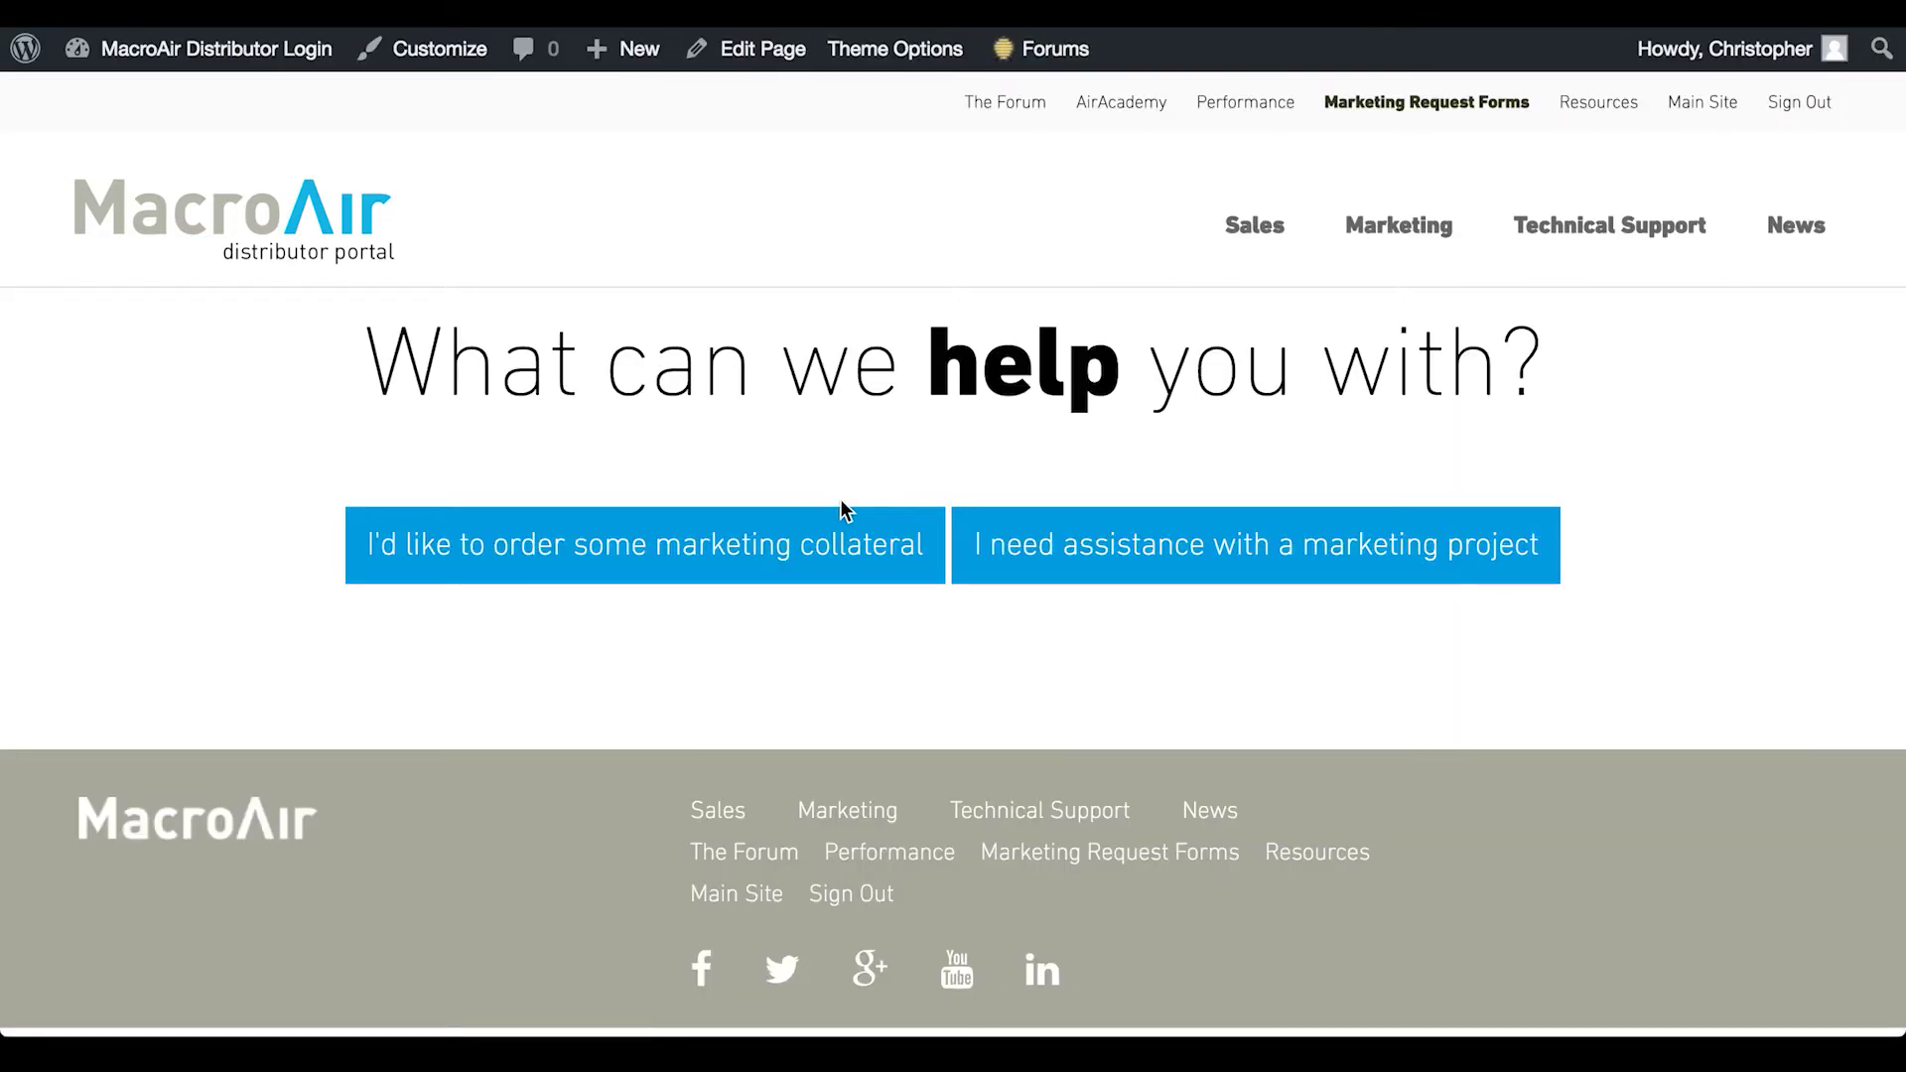
# Preview the marketing collateral order form
pyautogui.click(708, 548)
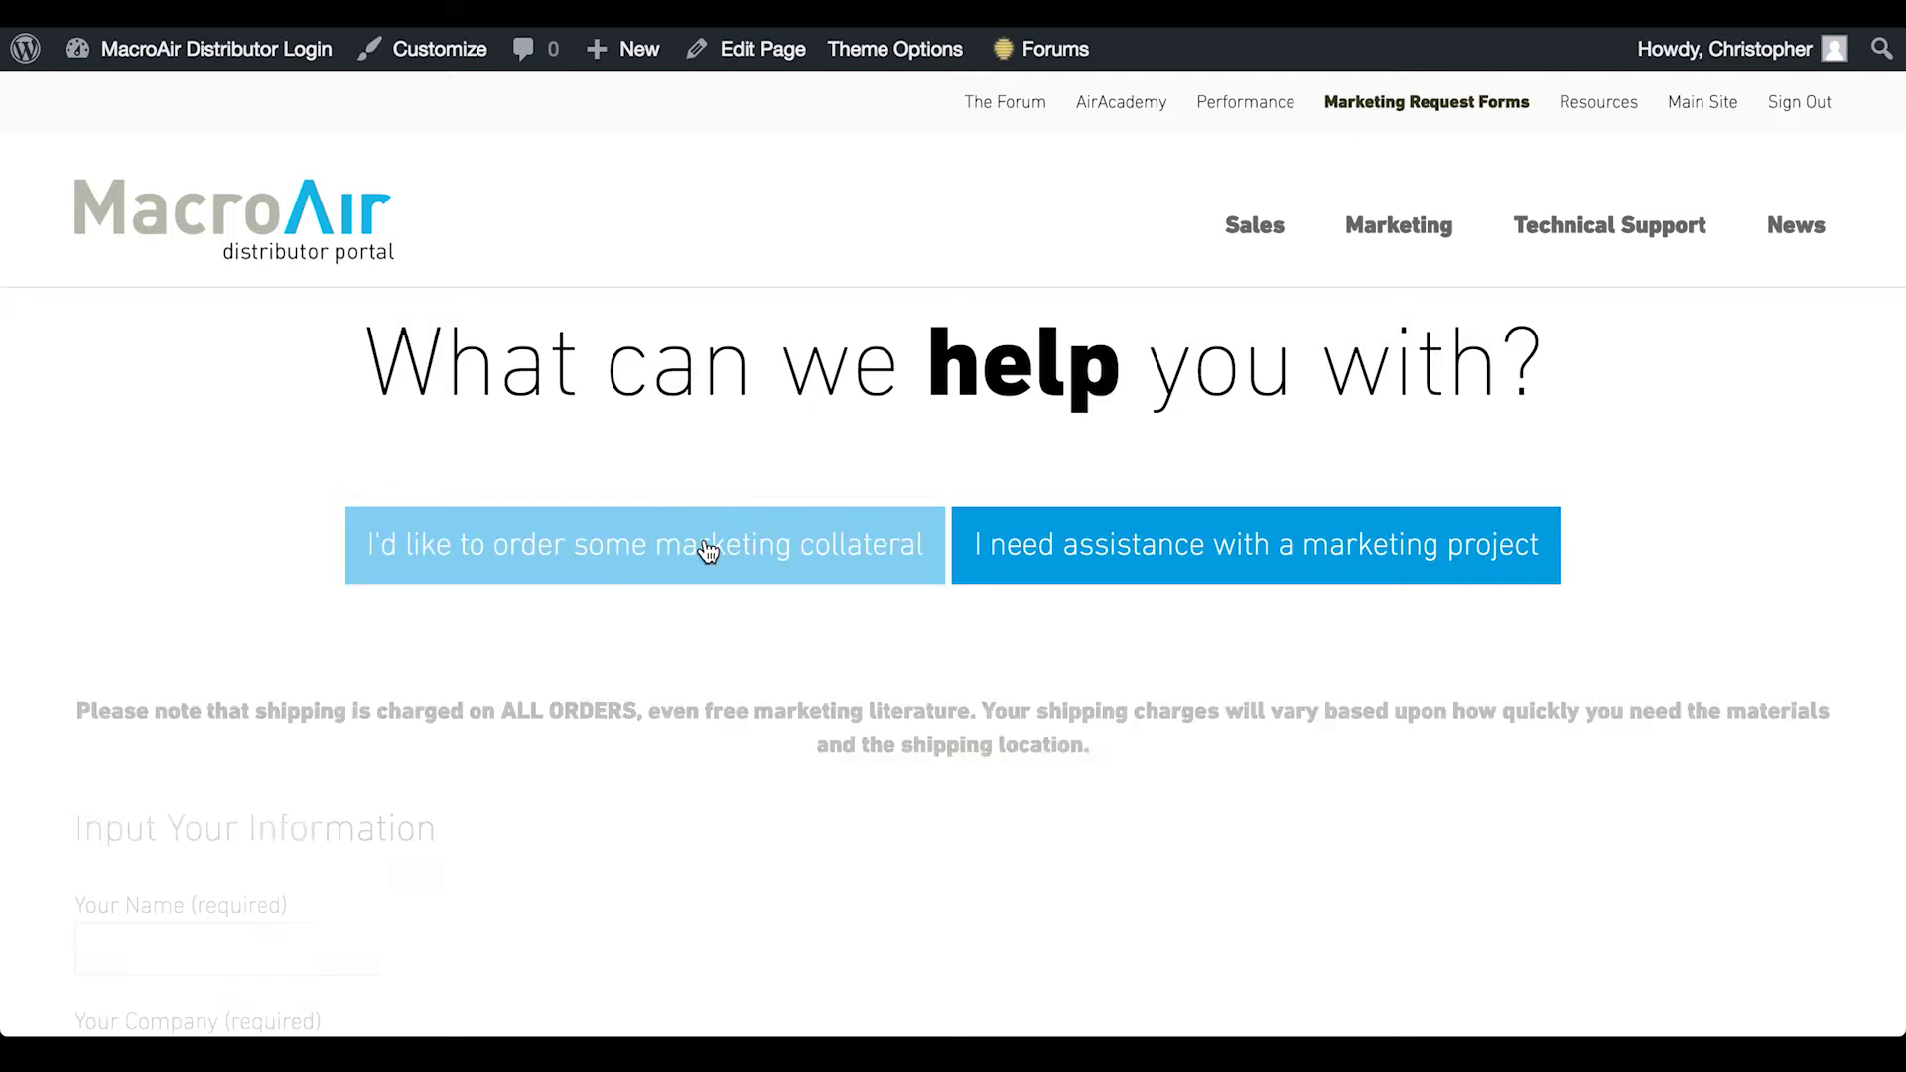
pyautogui.scroll(-5, 1080, 533)
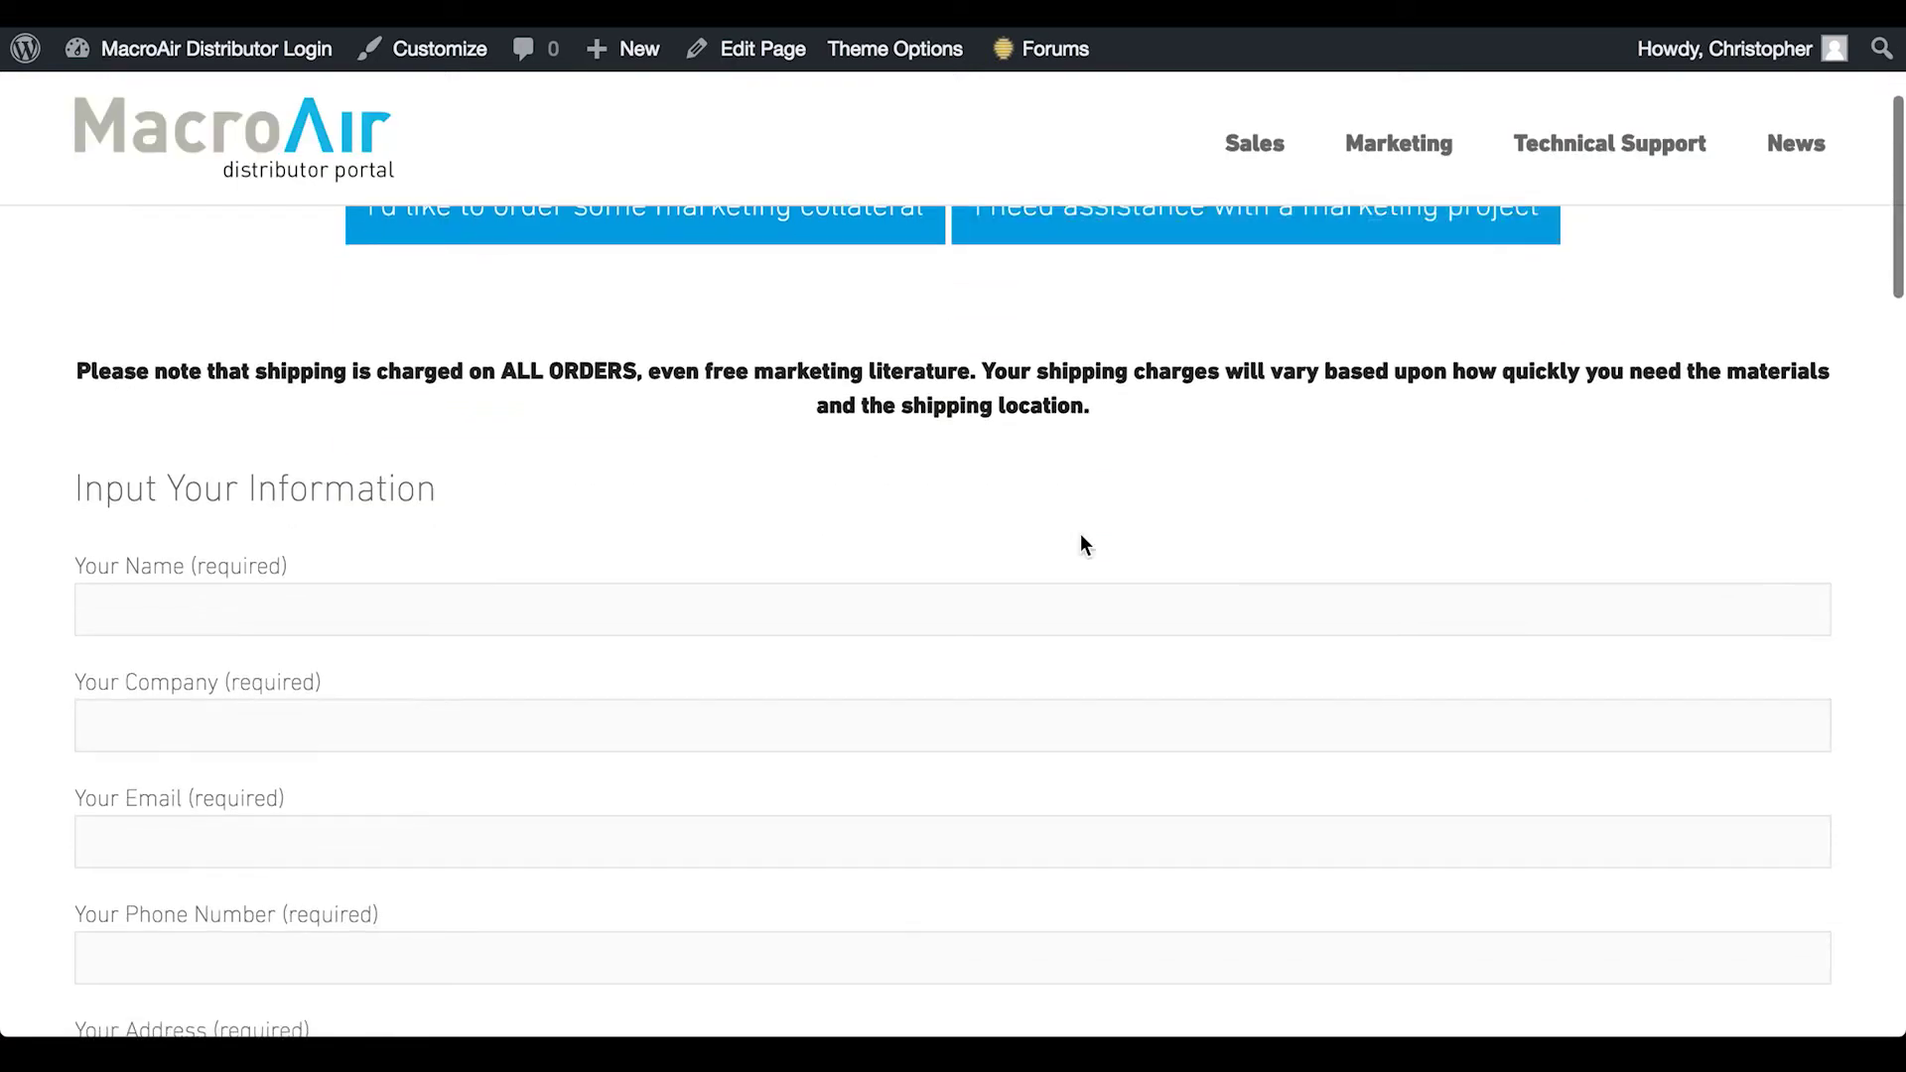
pyautogui.scroll(-4, 1080, 536)
pyautogui.scroll(10, 1080, 536)
# Preview the marketing project request form, then return to the portal home page
pyautogui.click(1146, 544)
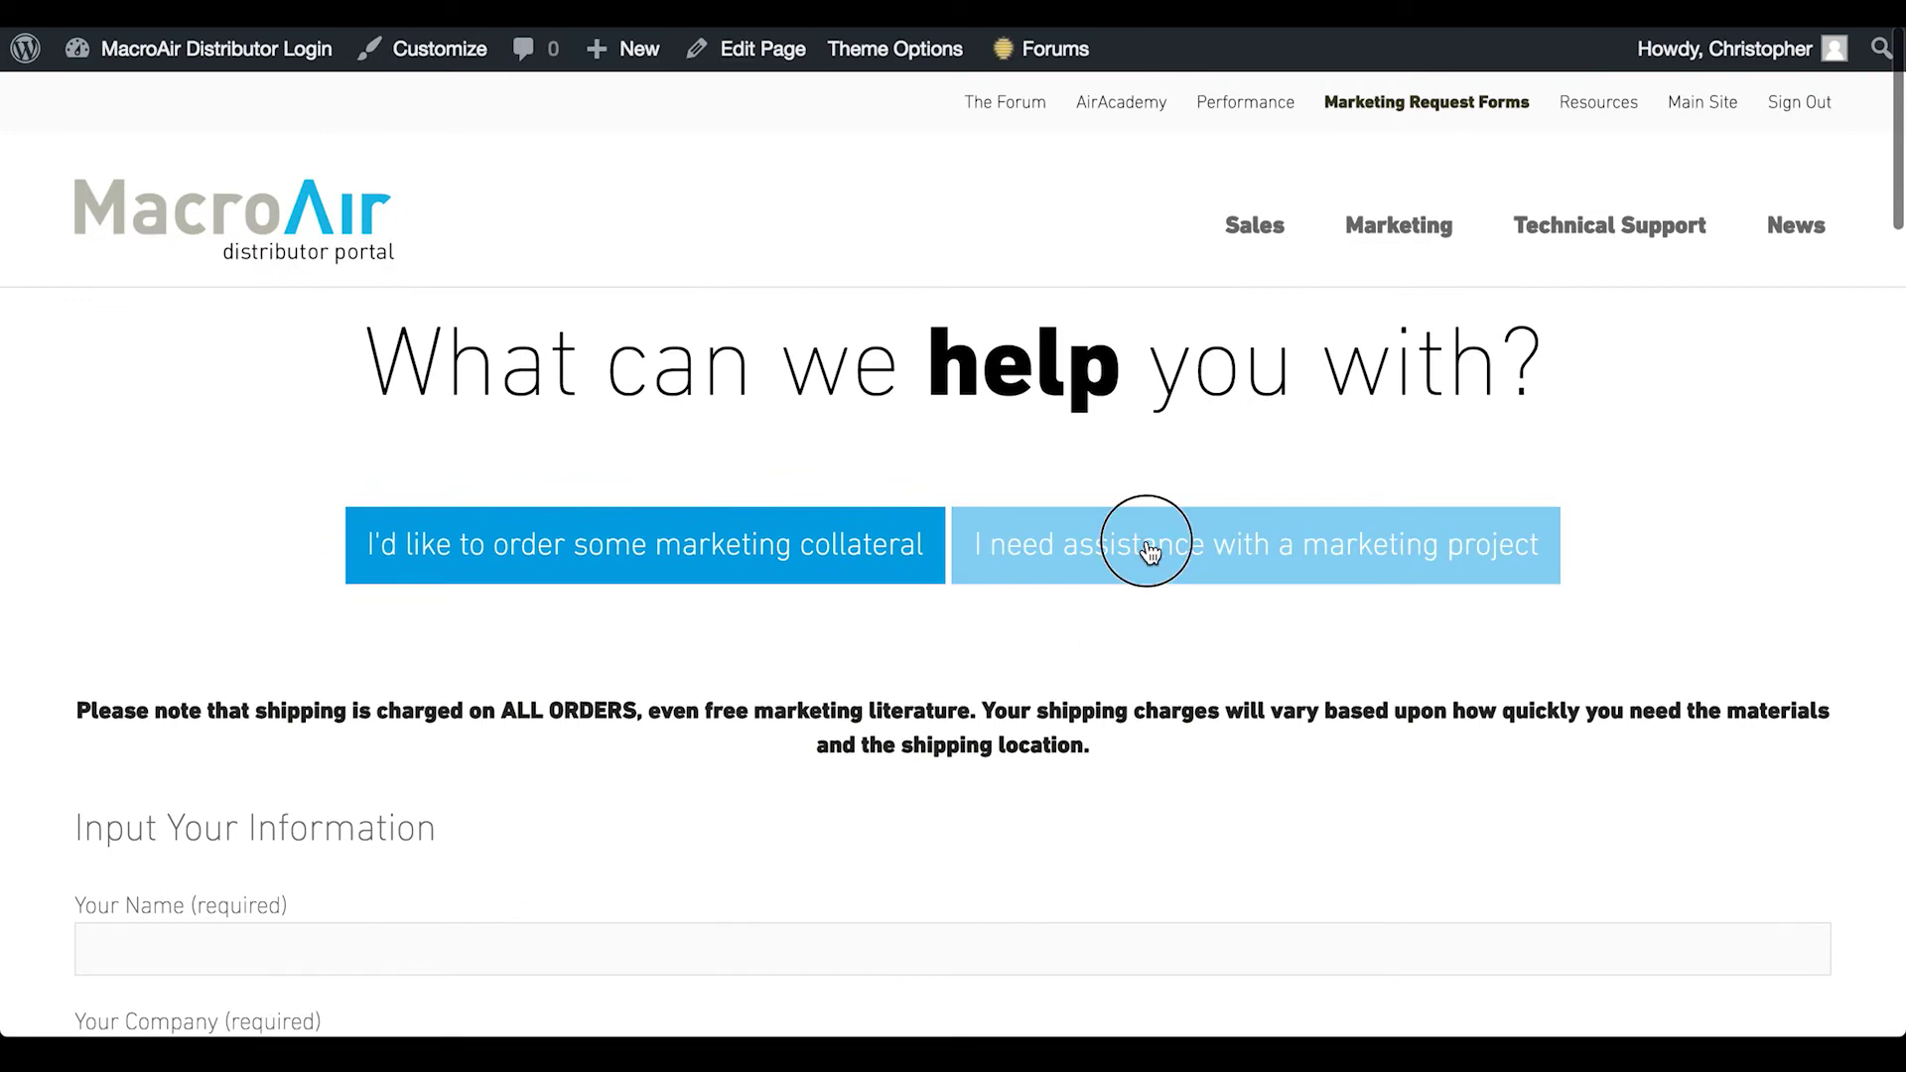
pyautogui.scroll(-6, 901, 652)
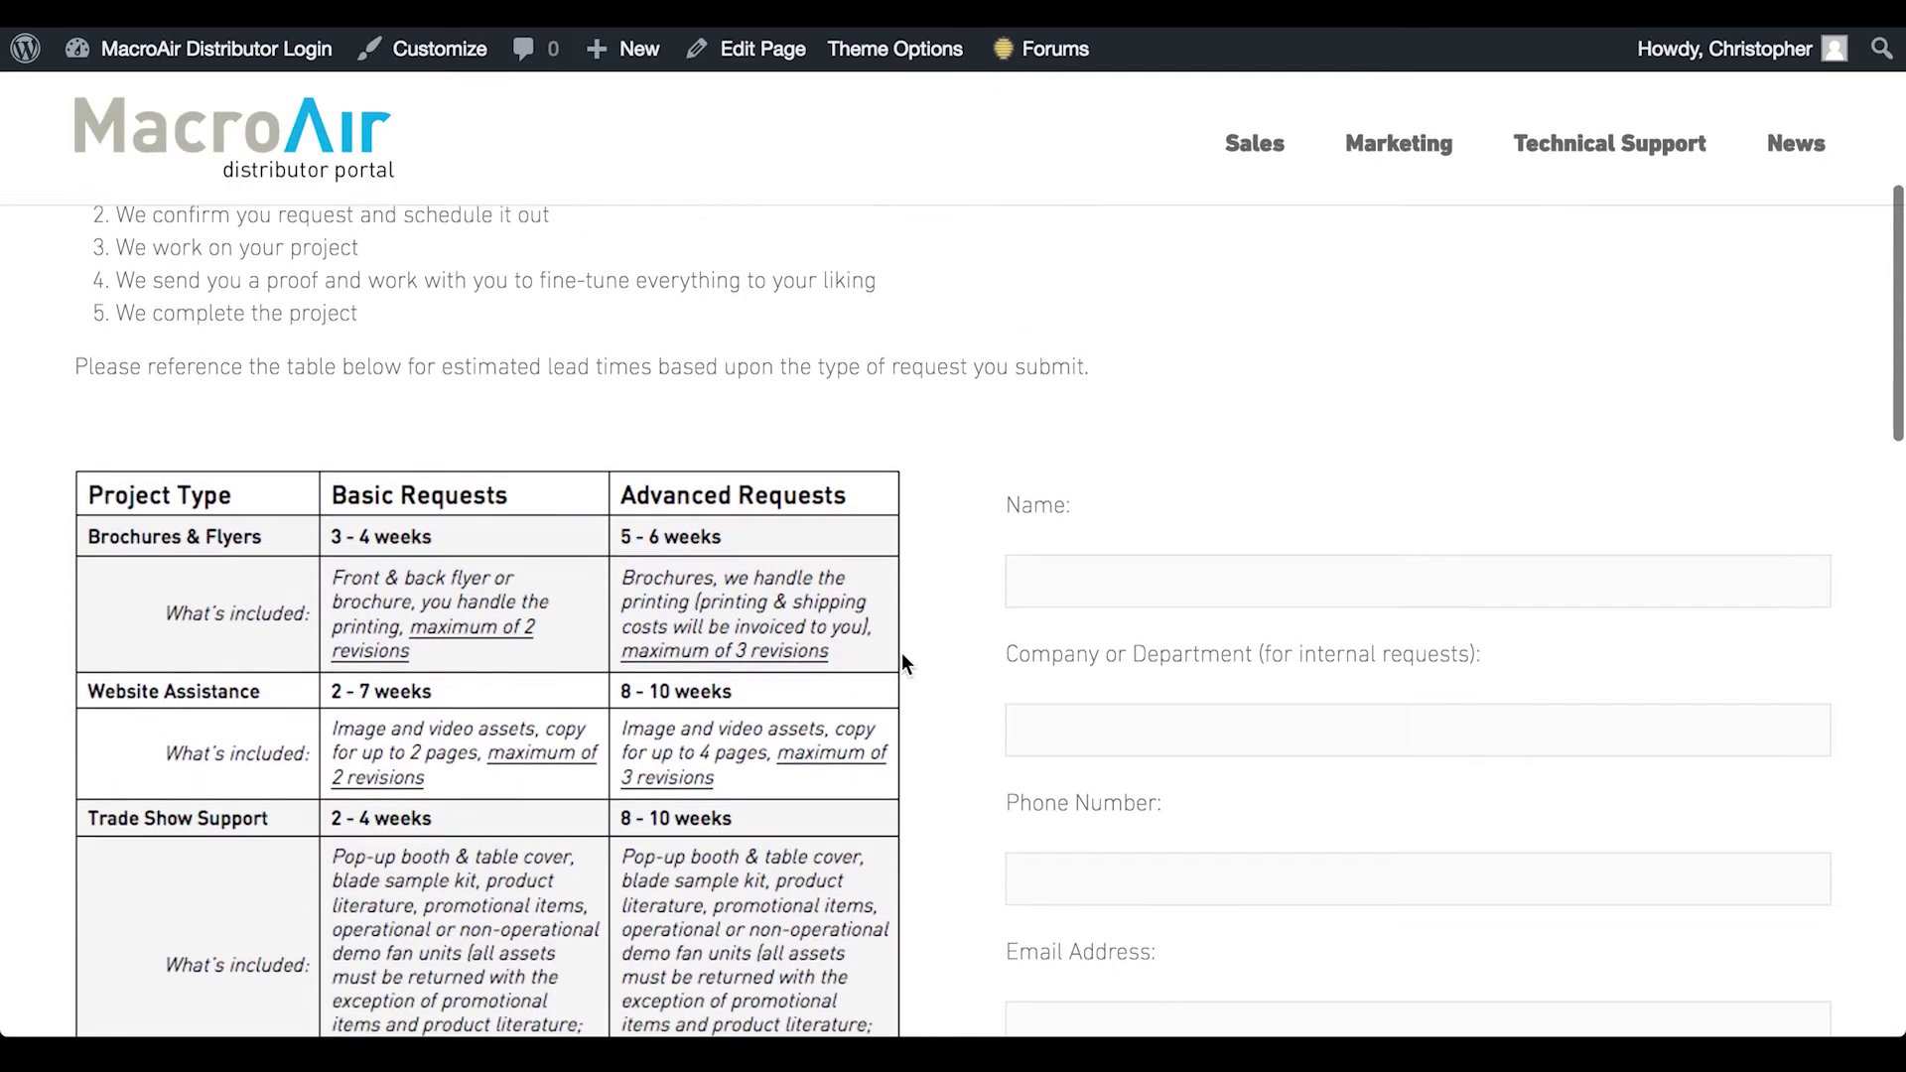
pyautogui.scroll(-2, 1044, 692)
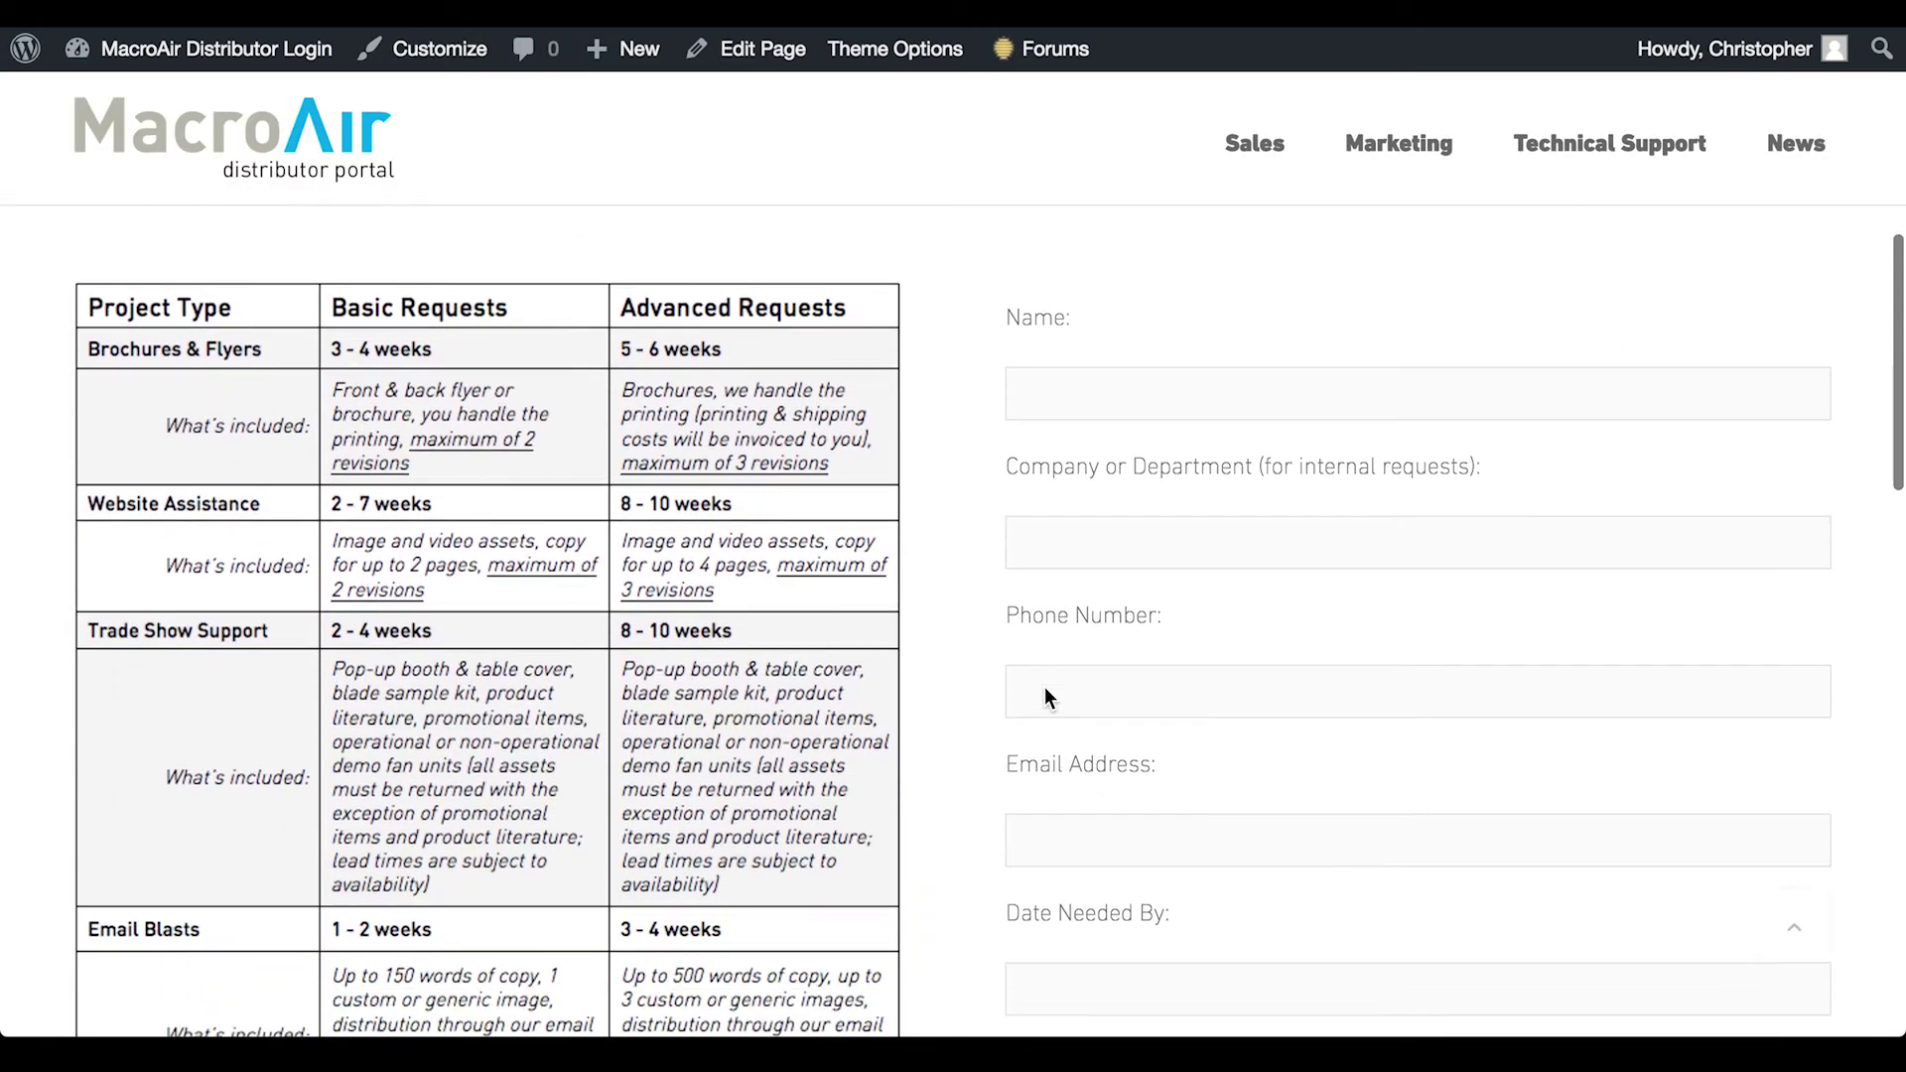
pyautogui.scroll(8, 1044, 691)
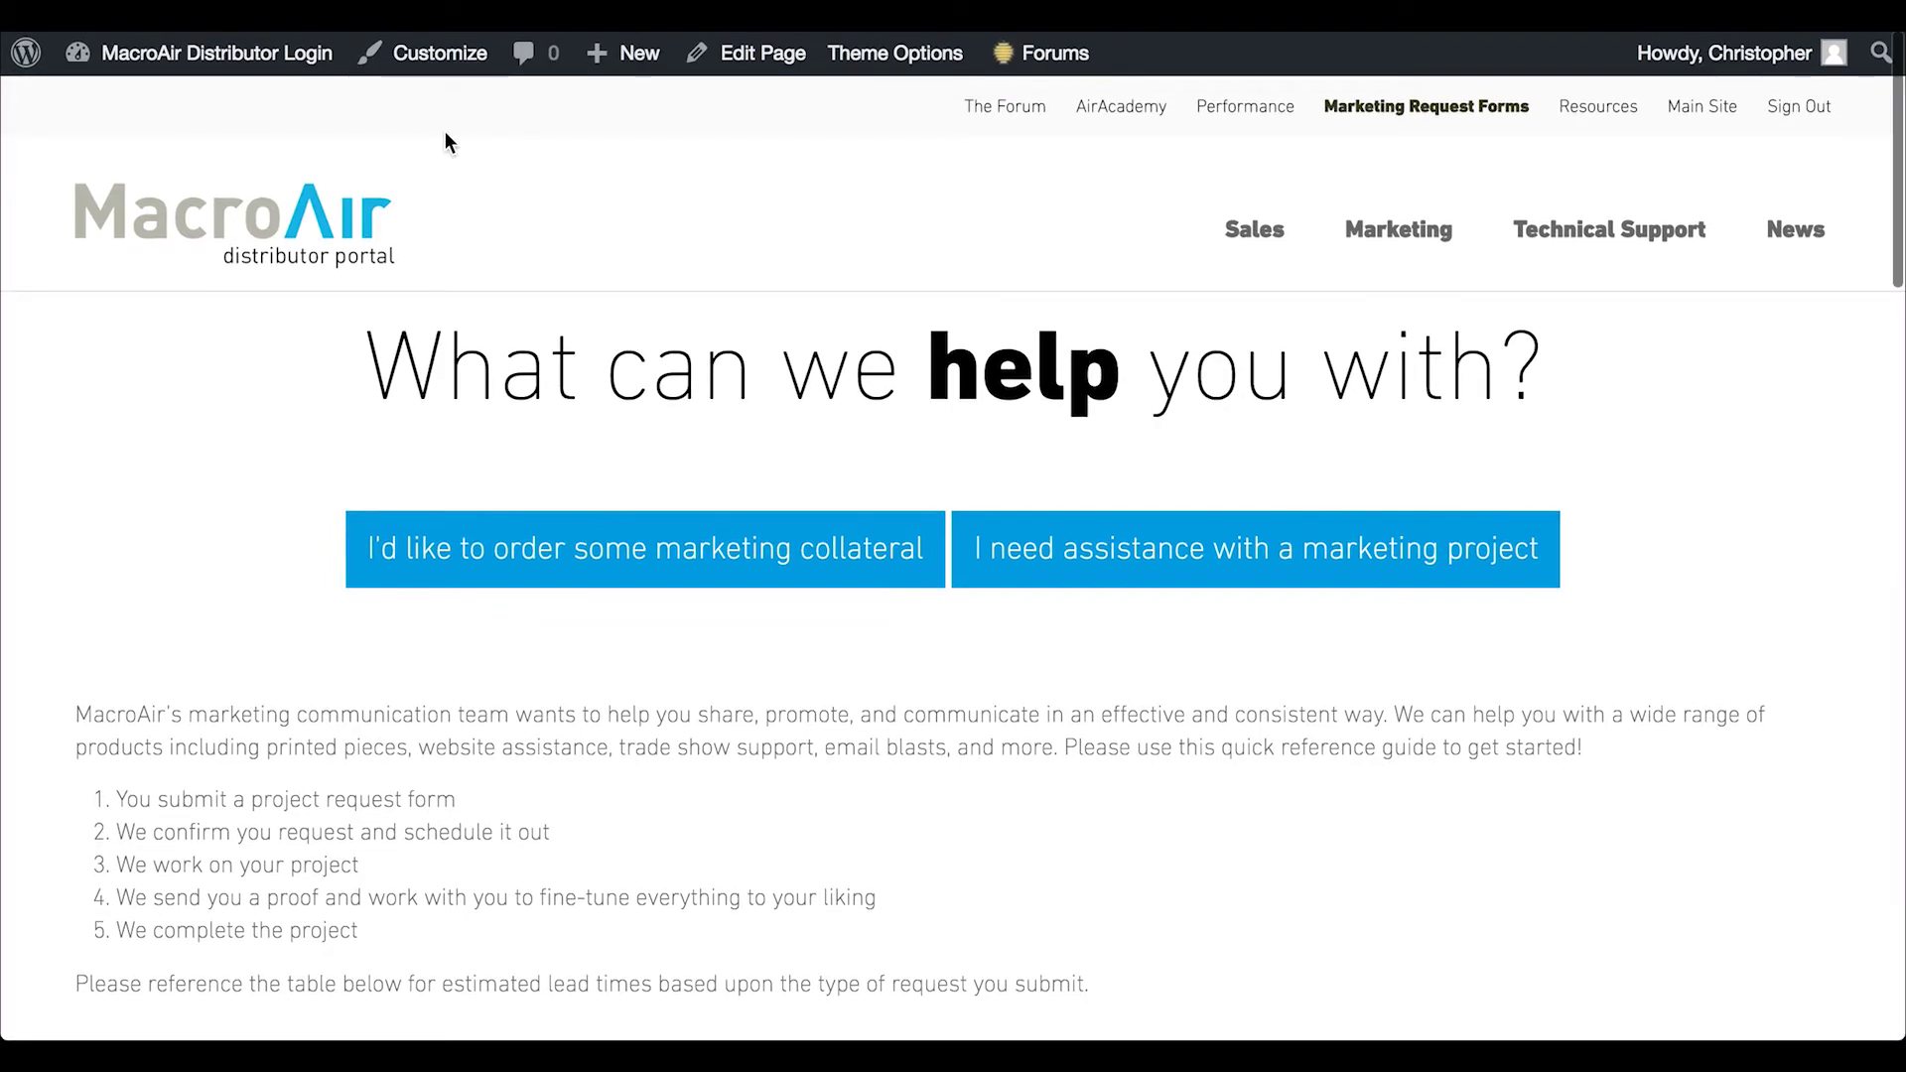
pyautogui.click(297, 228)
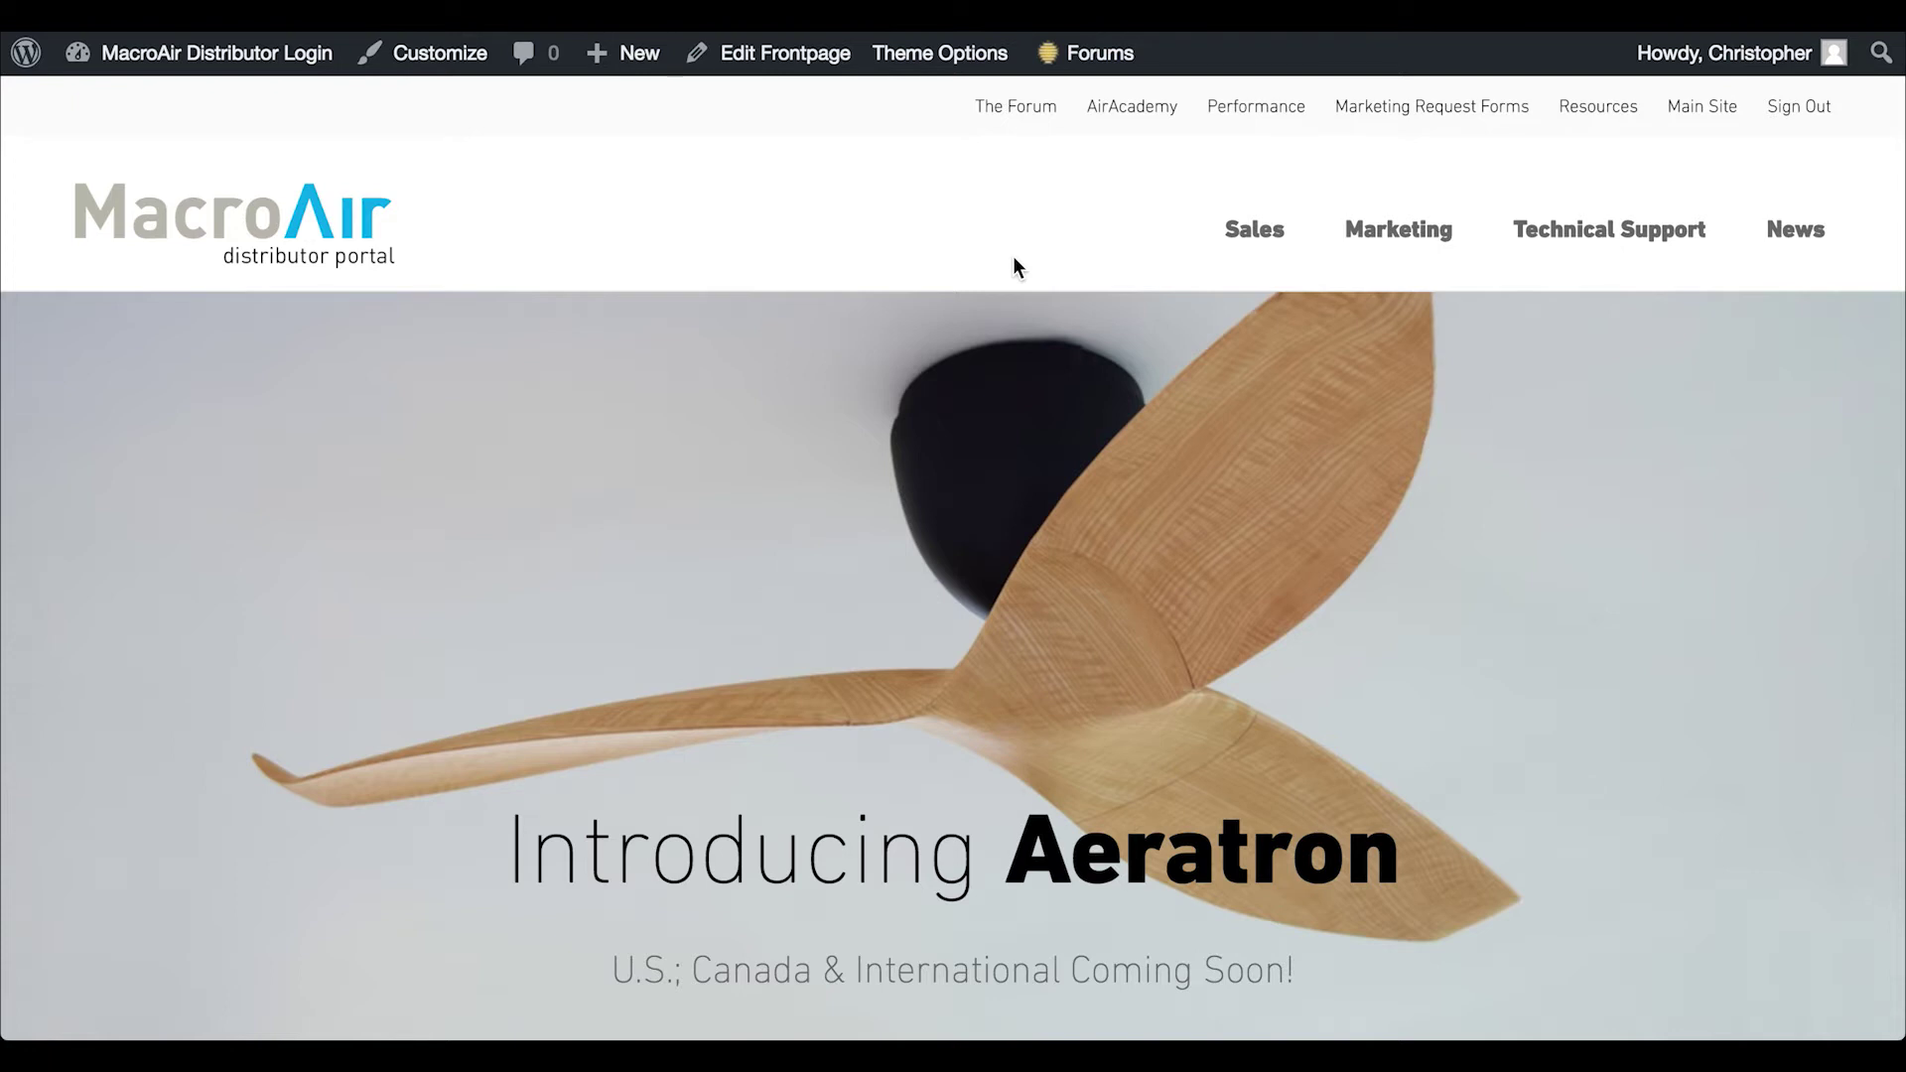
# Look over the Sales menu's My Sales Tools, Competitive Analysis and AirViz entries, then open Sales
pyautogui.moveTo(1256, 232)
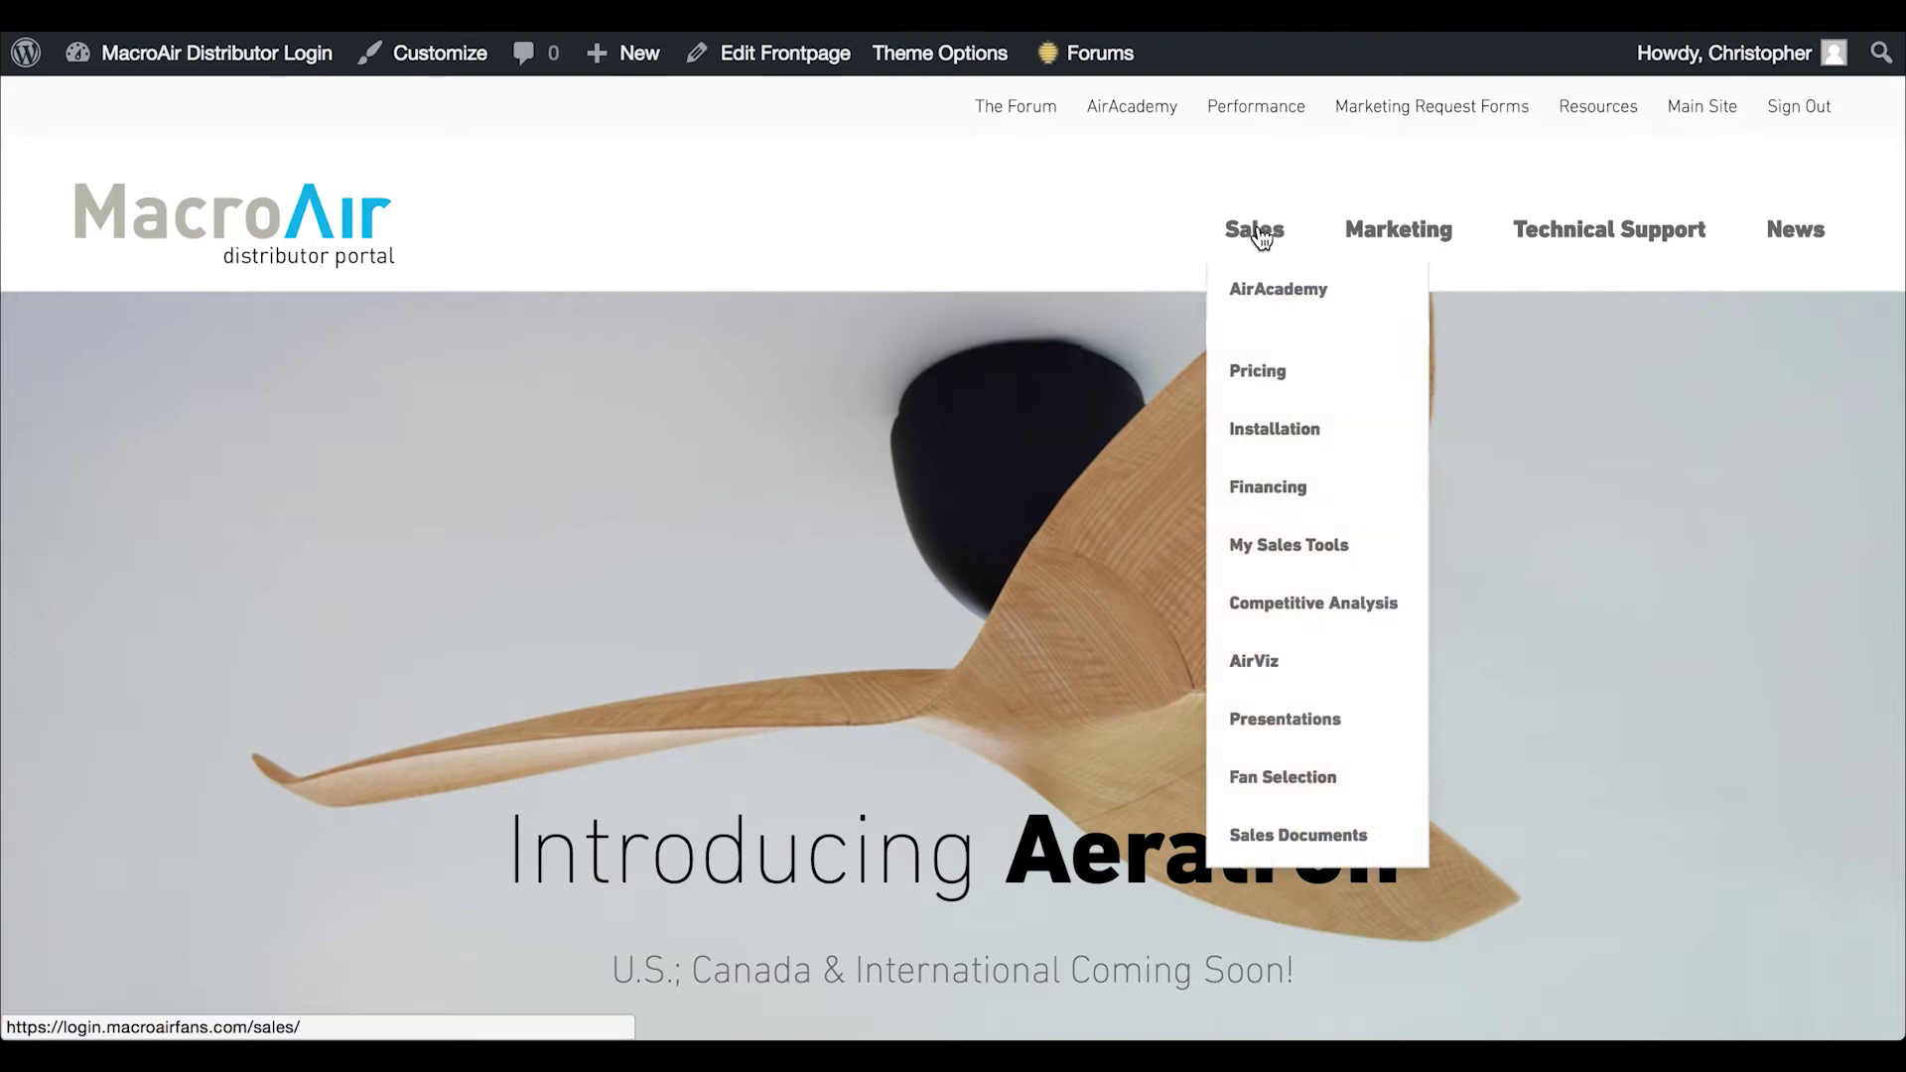
pyautogui.moveTo(1588, 233)
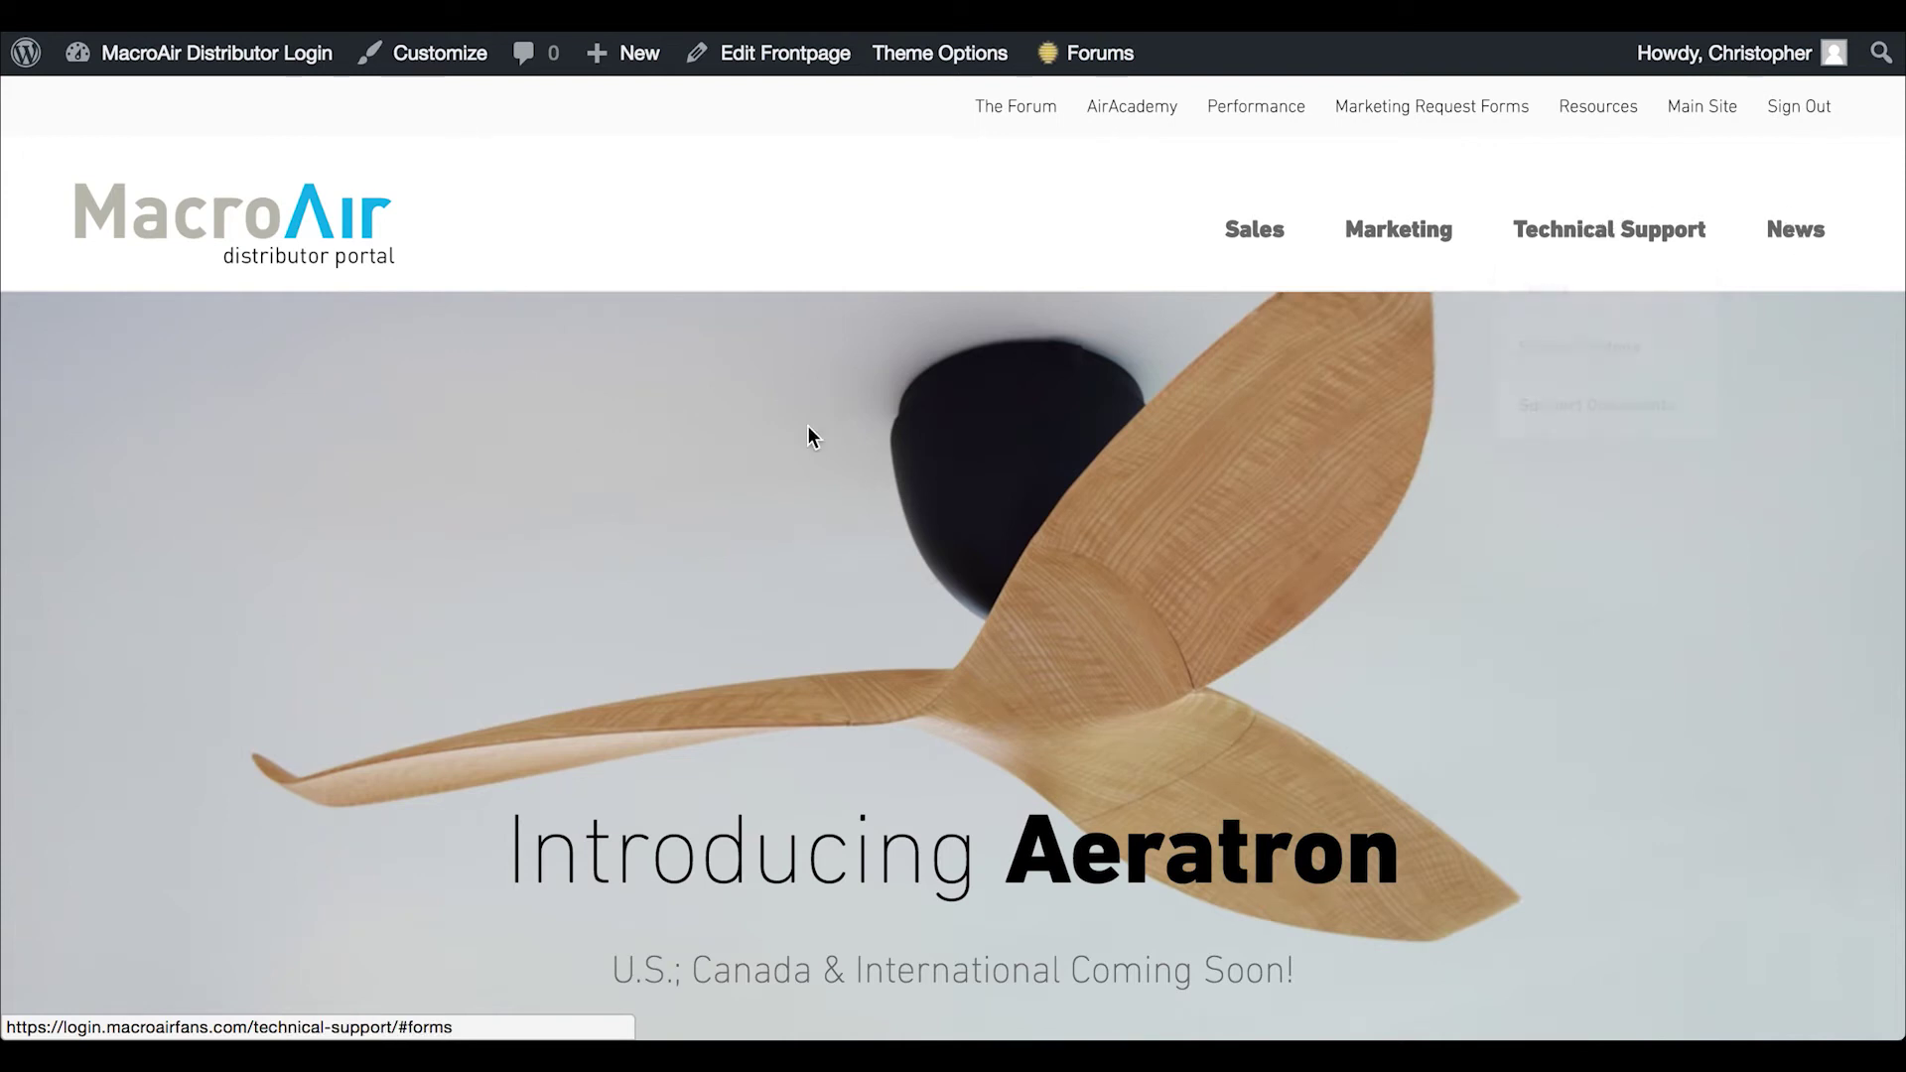
pyautogui.scroll(-10, 807, 427)
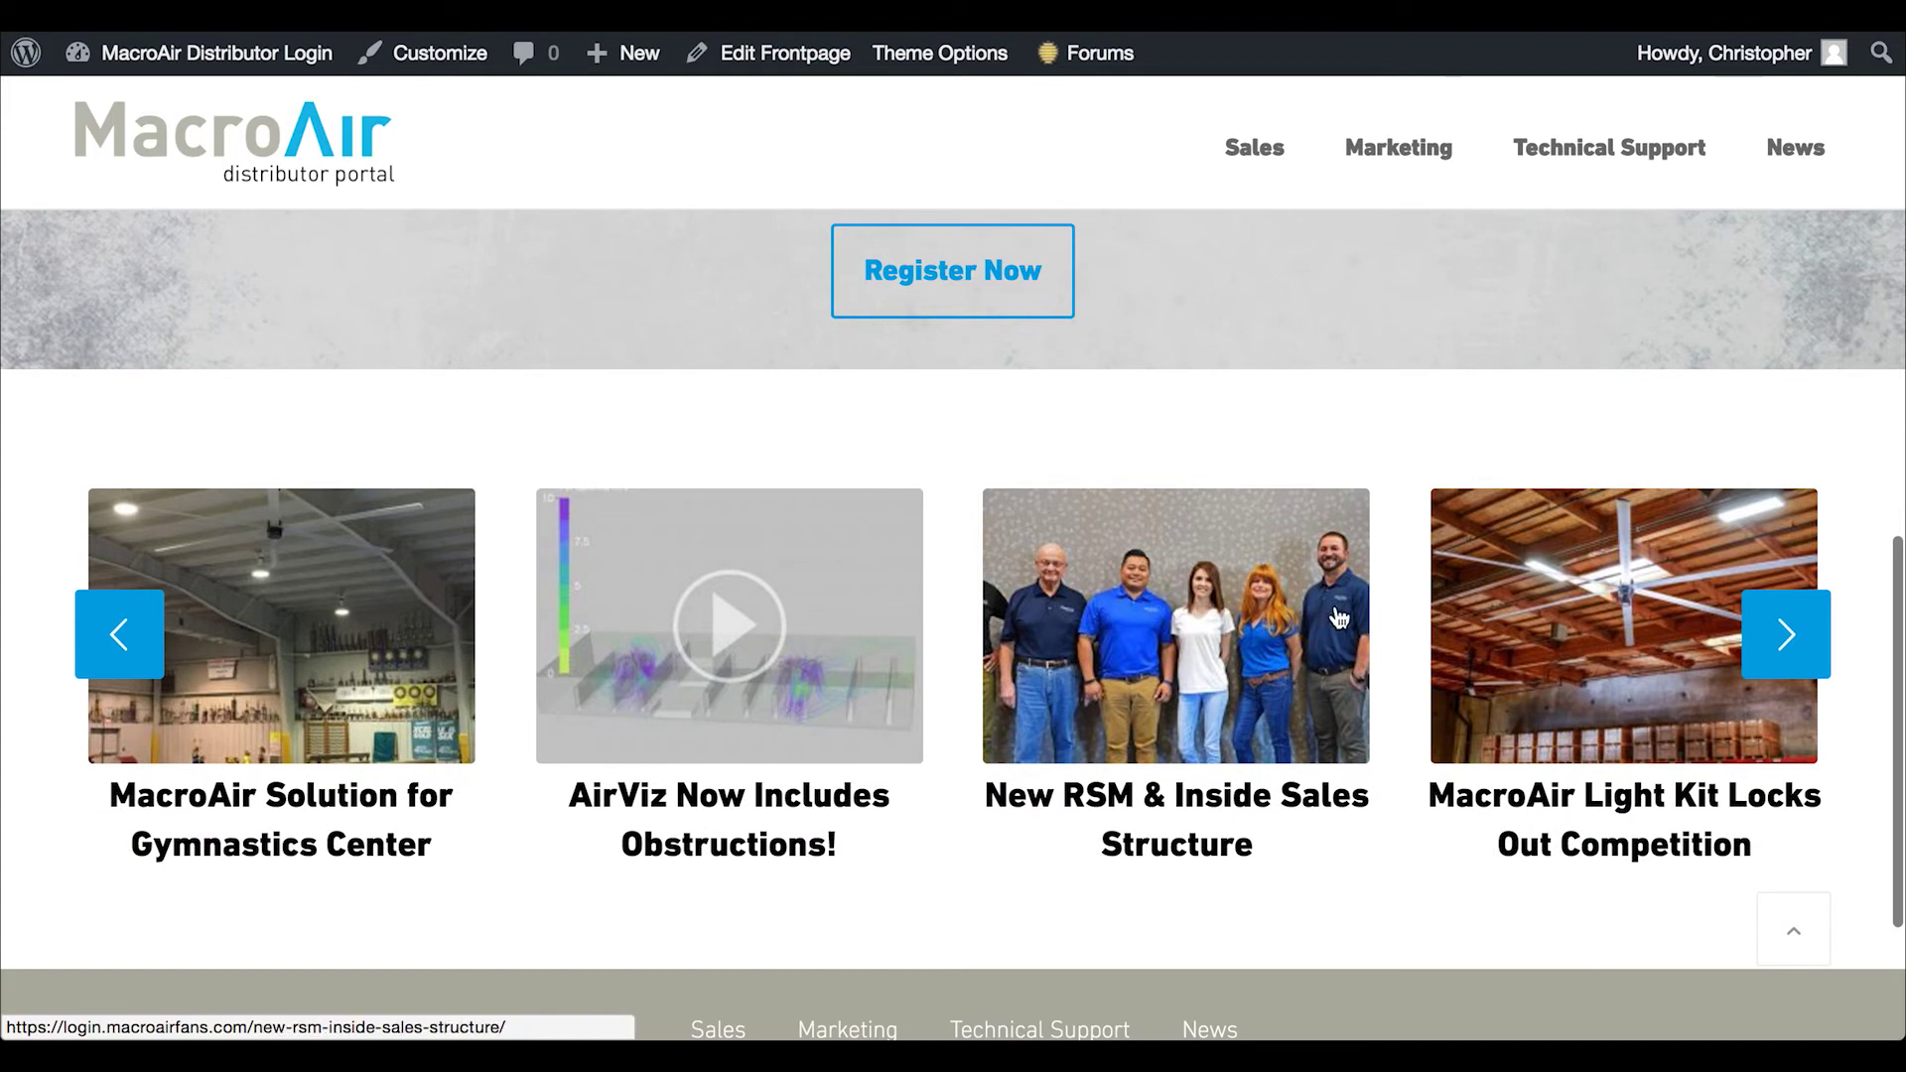
pyautogui.scroll(10, 1046, 646)
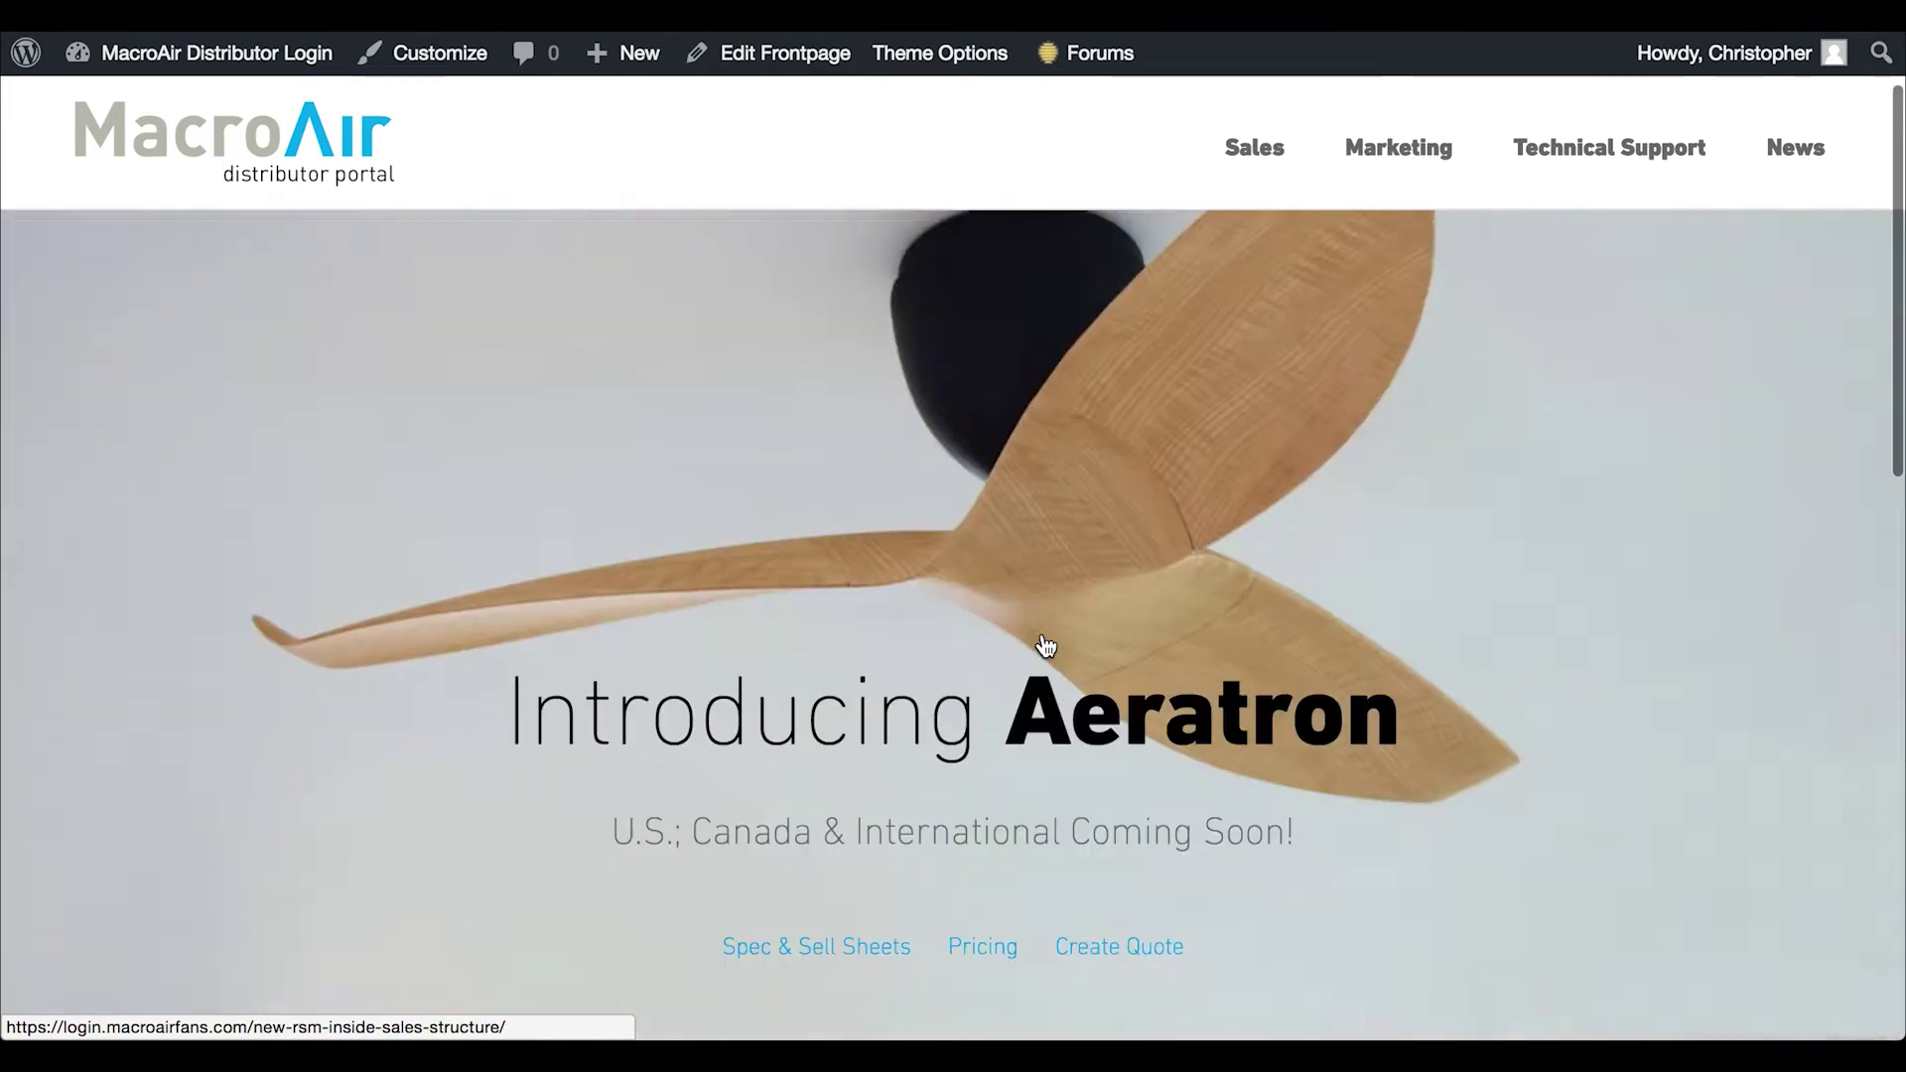
pyautogui.scroll(2, 1047, 646)
pyautogui.moveTo(1267, 238)
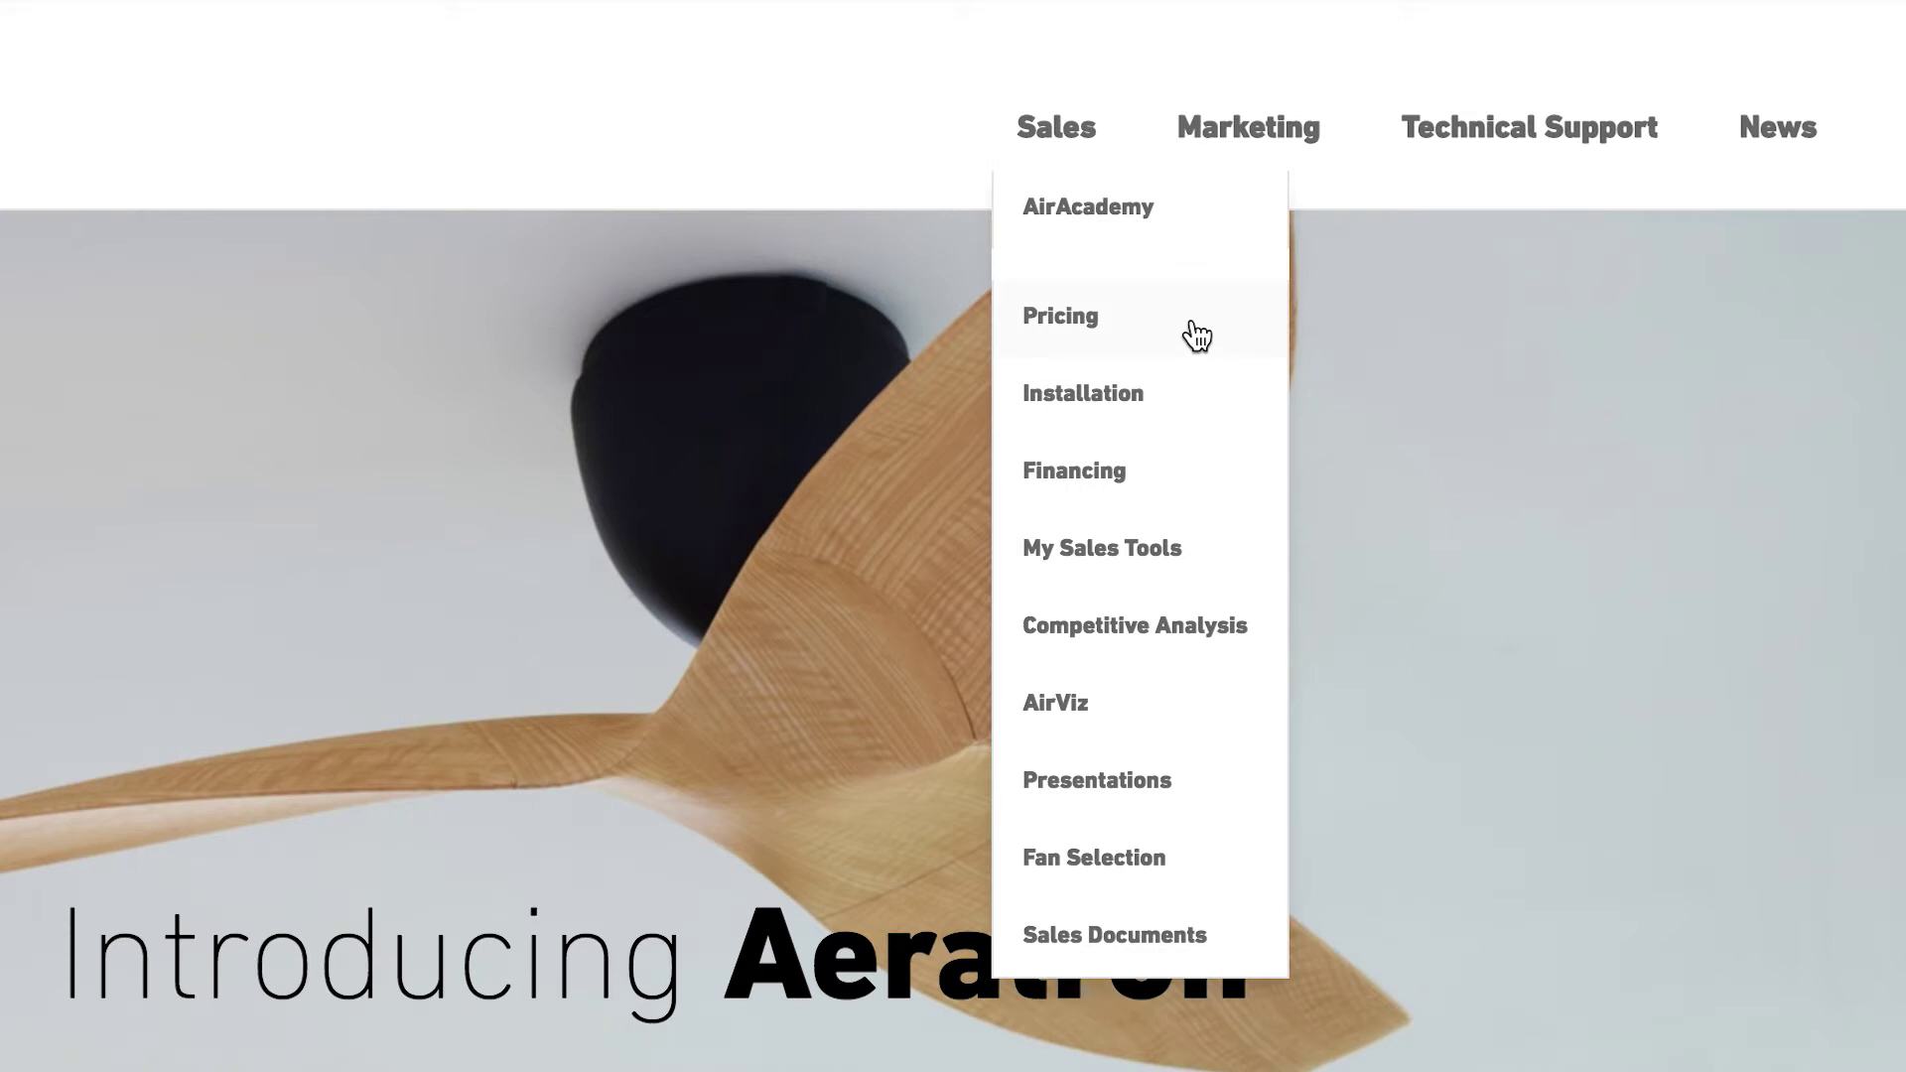
pyautogui.moveTo(1183, 566)
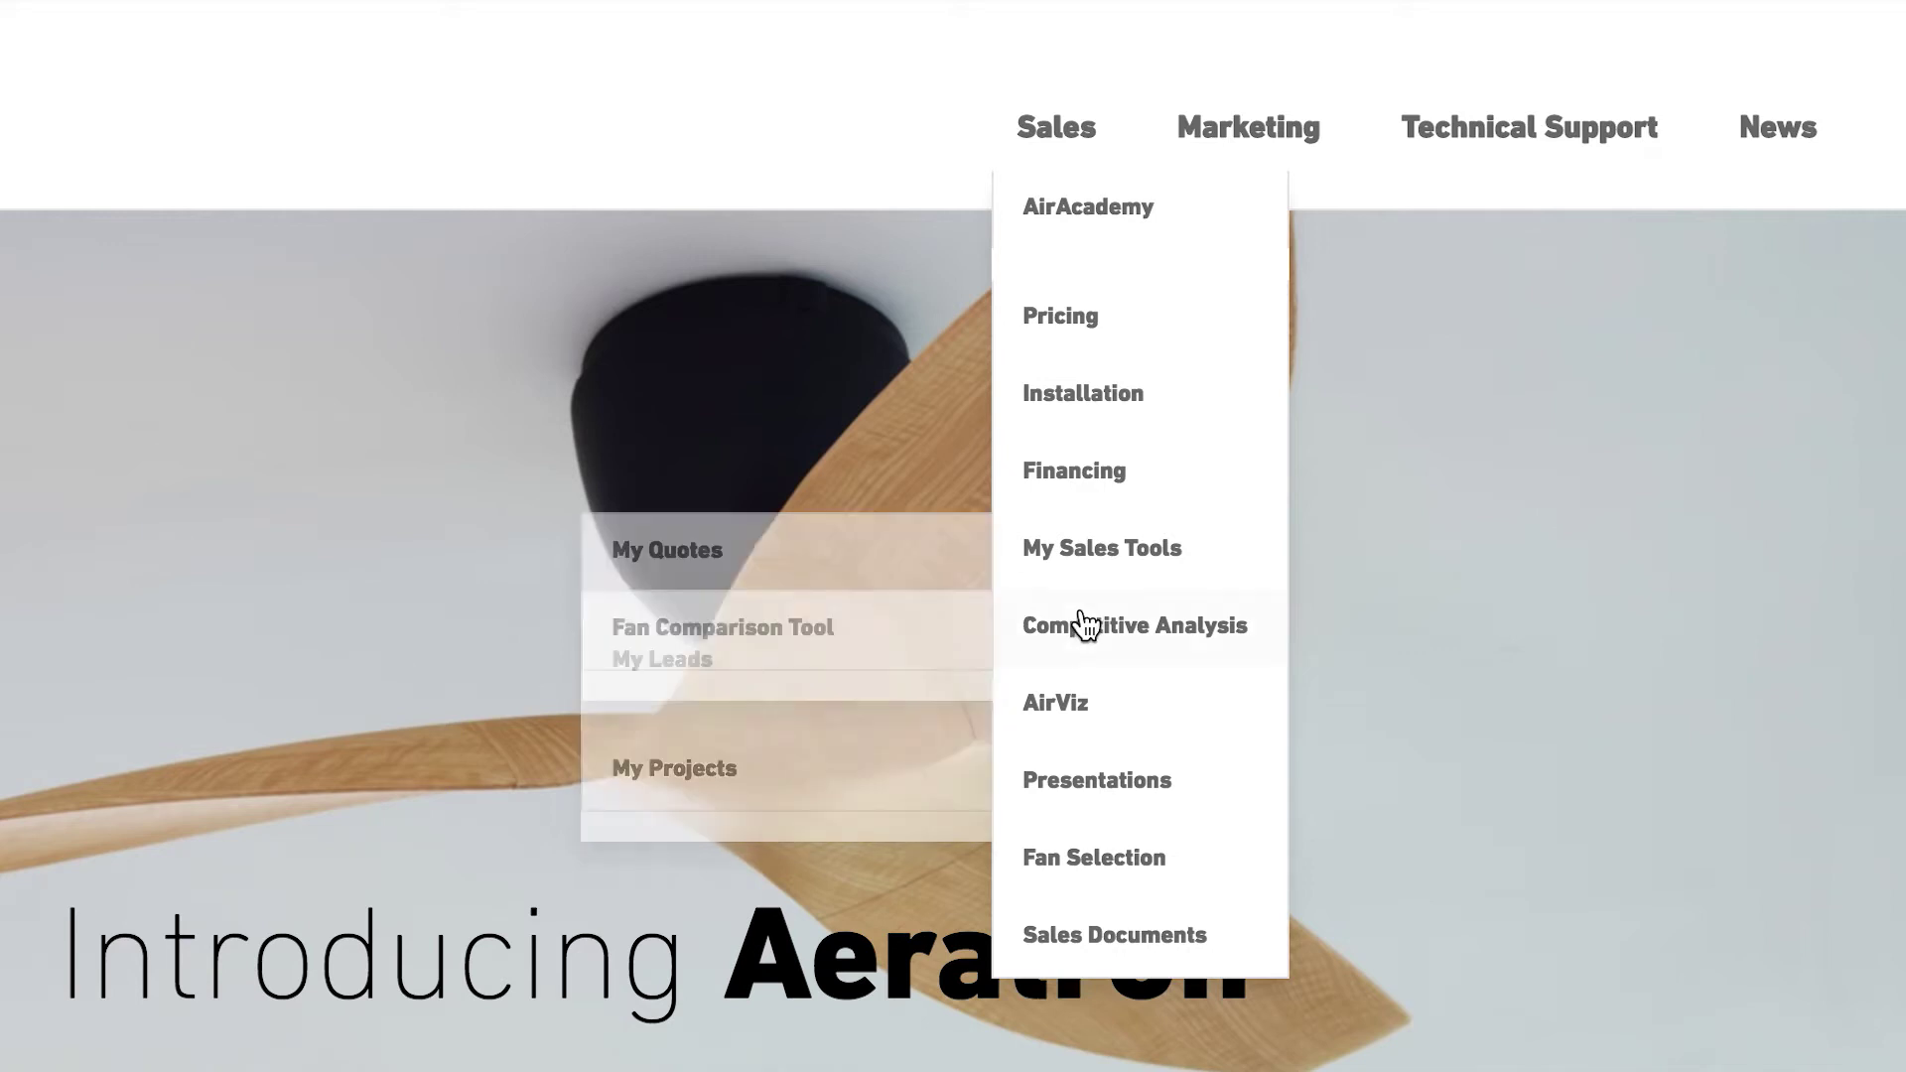
pyautogui.moveTo(1111, 711)
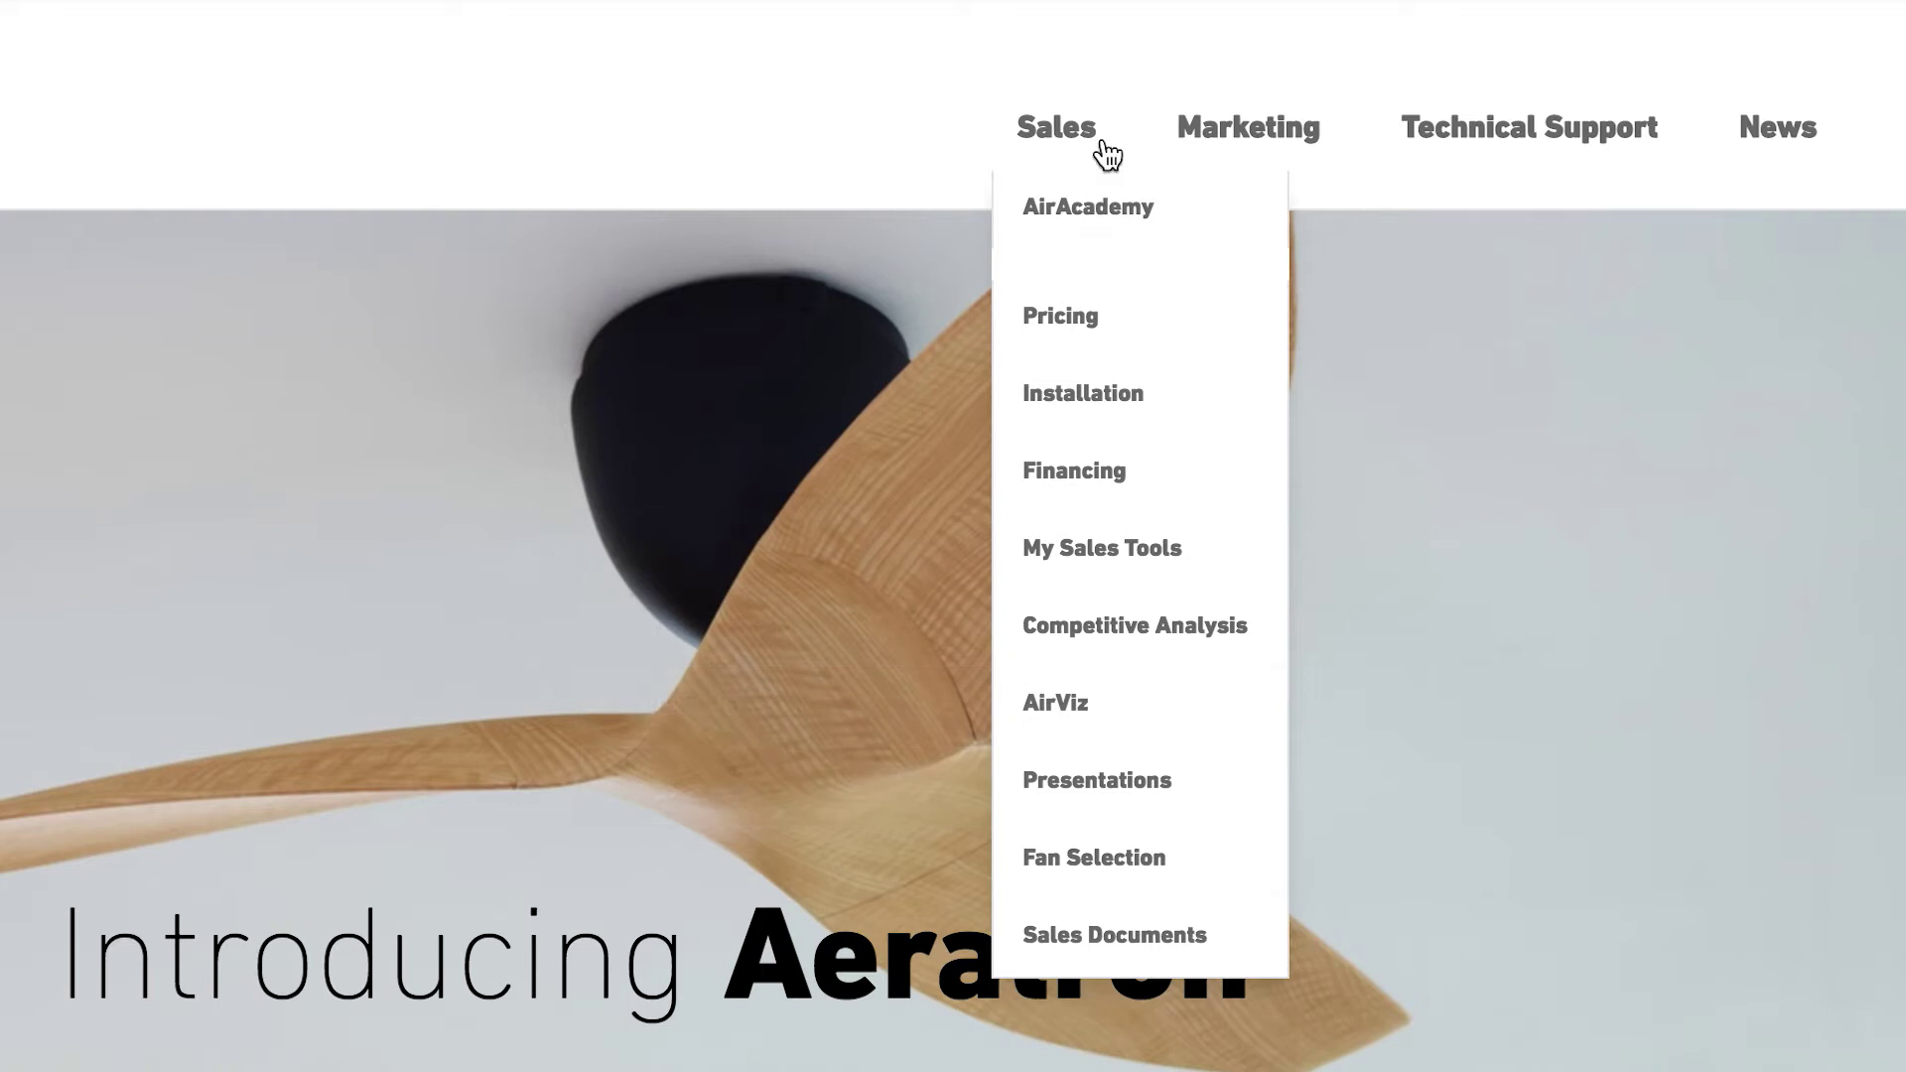
pyautogui.click(1055, 123)
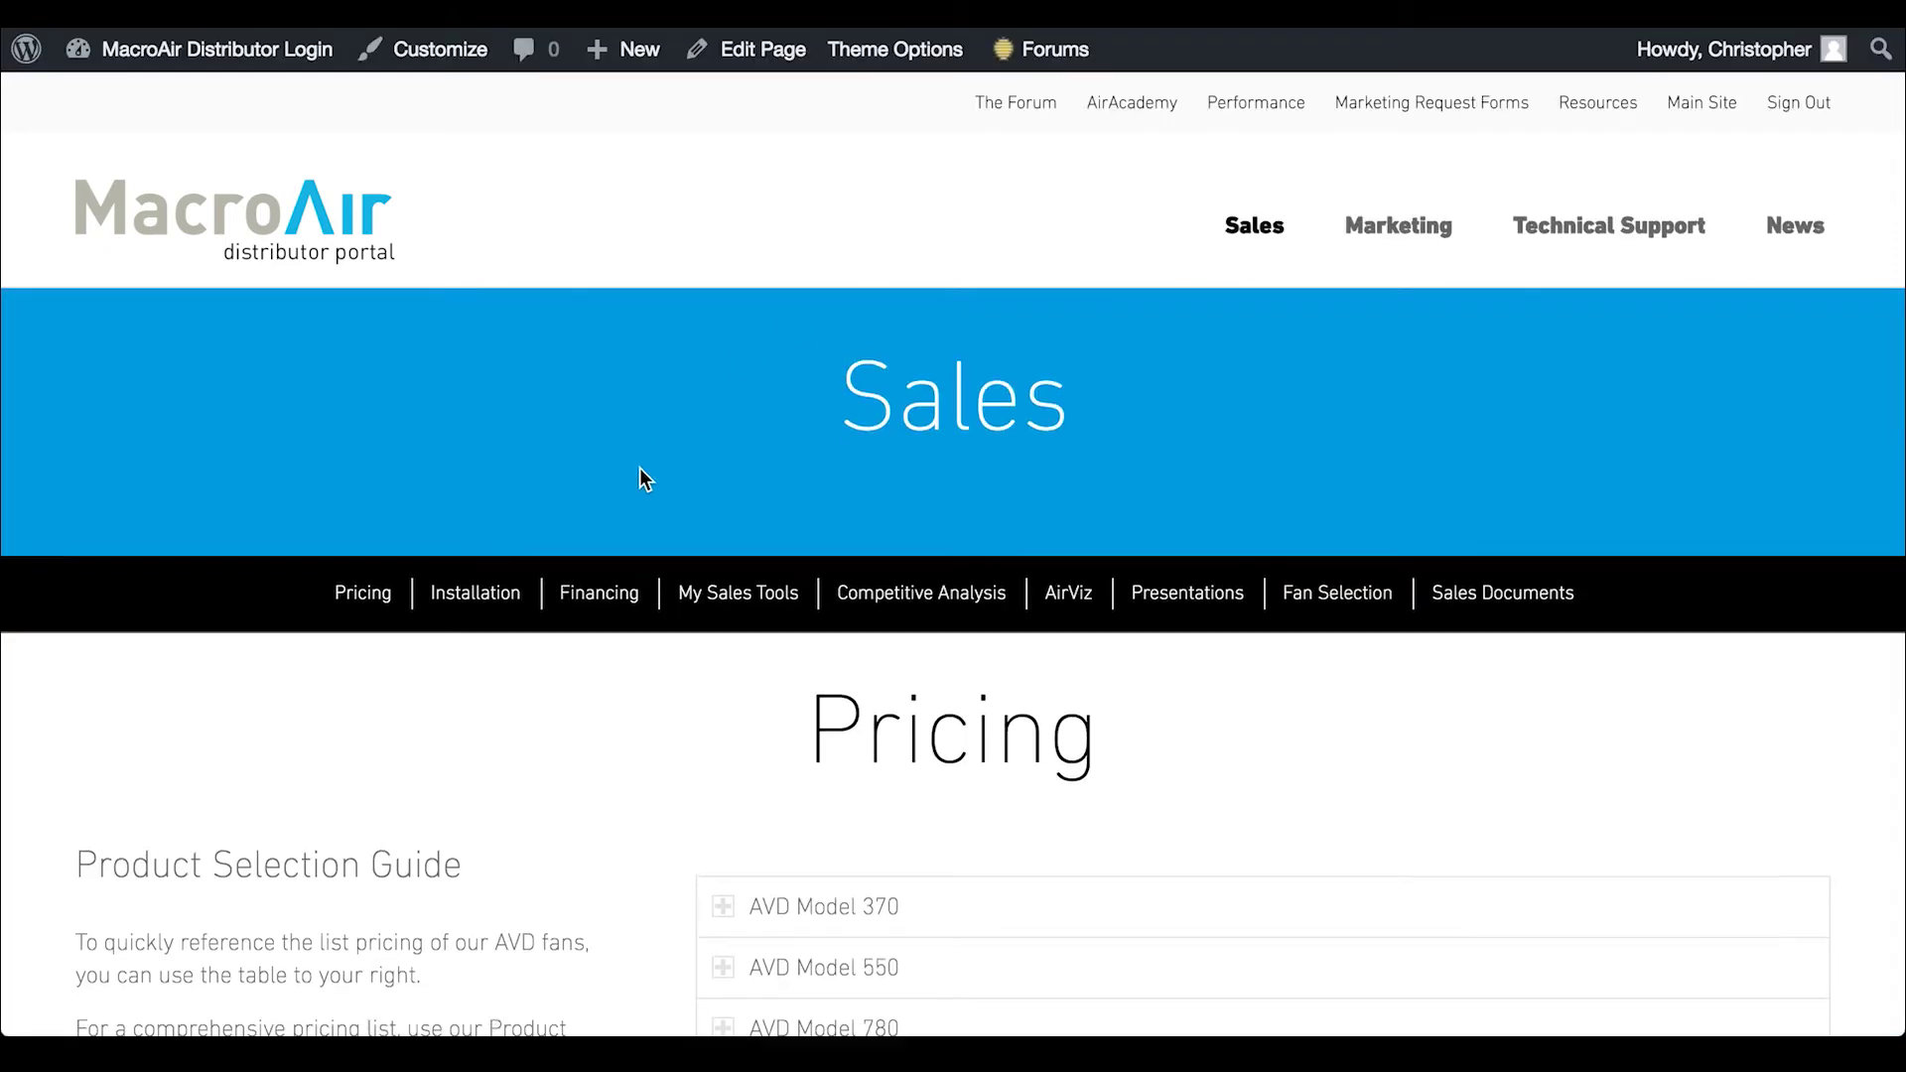
pyautogui.scroll(-4, 639, 466)
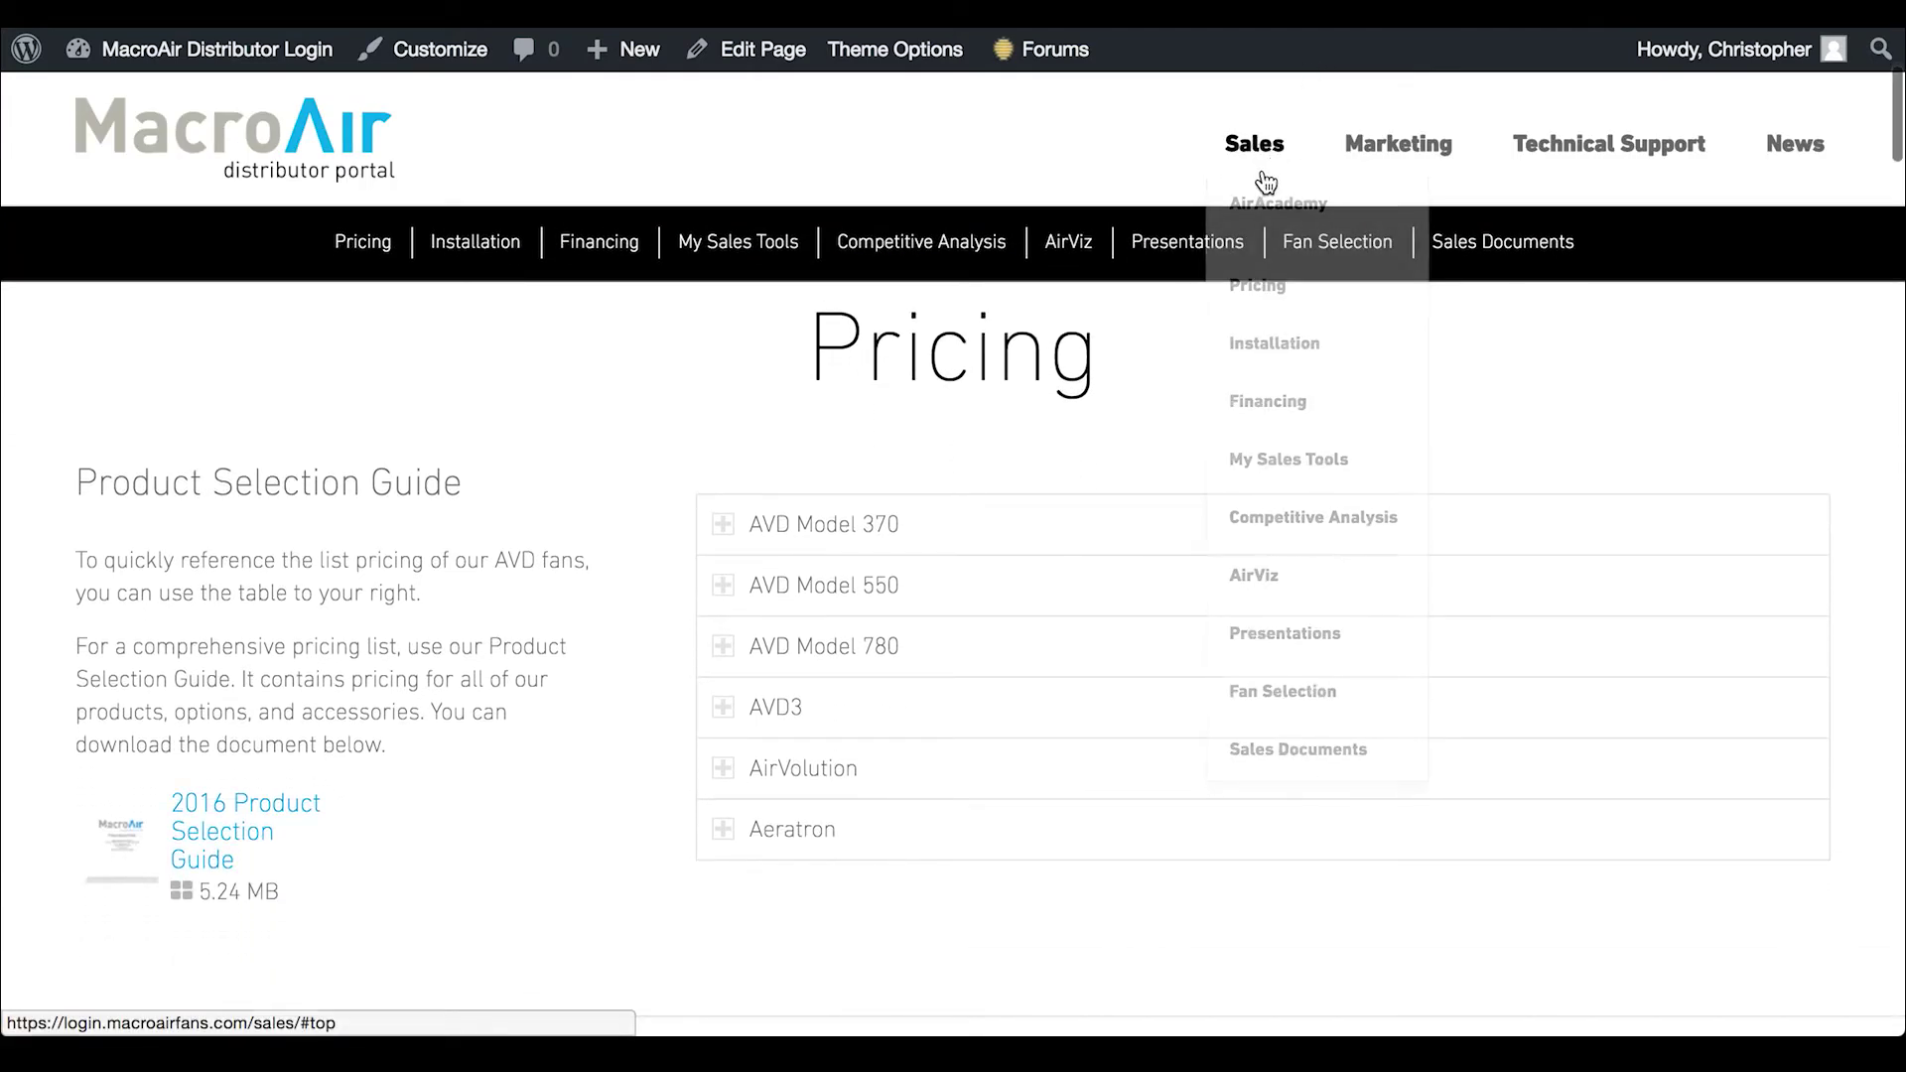
pyautogui.moveTo(1259, 160)
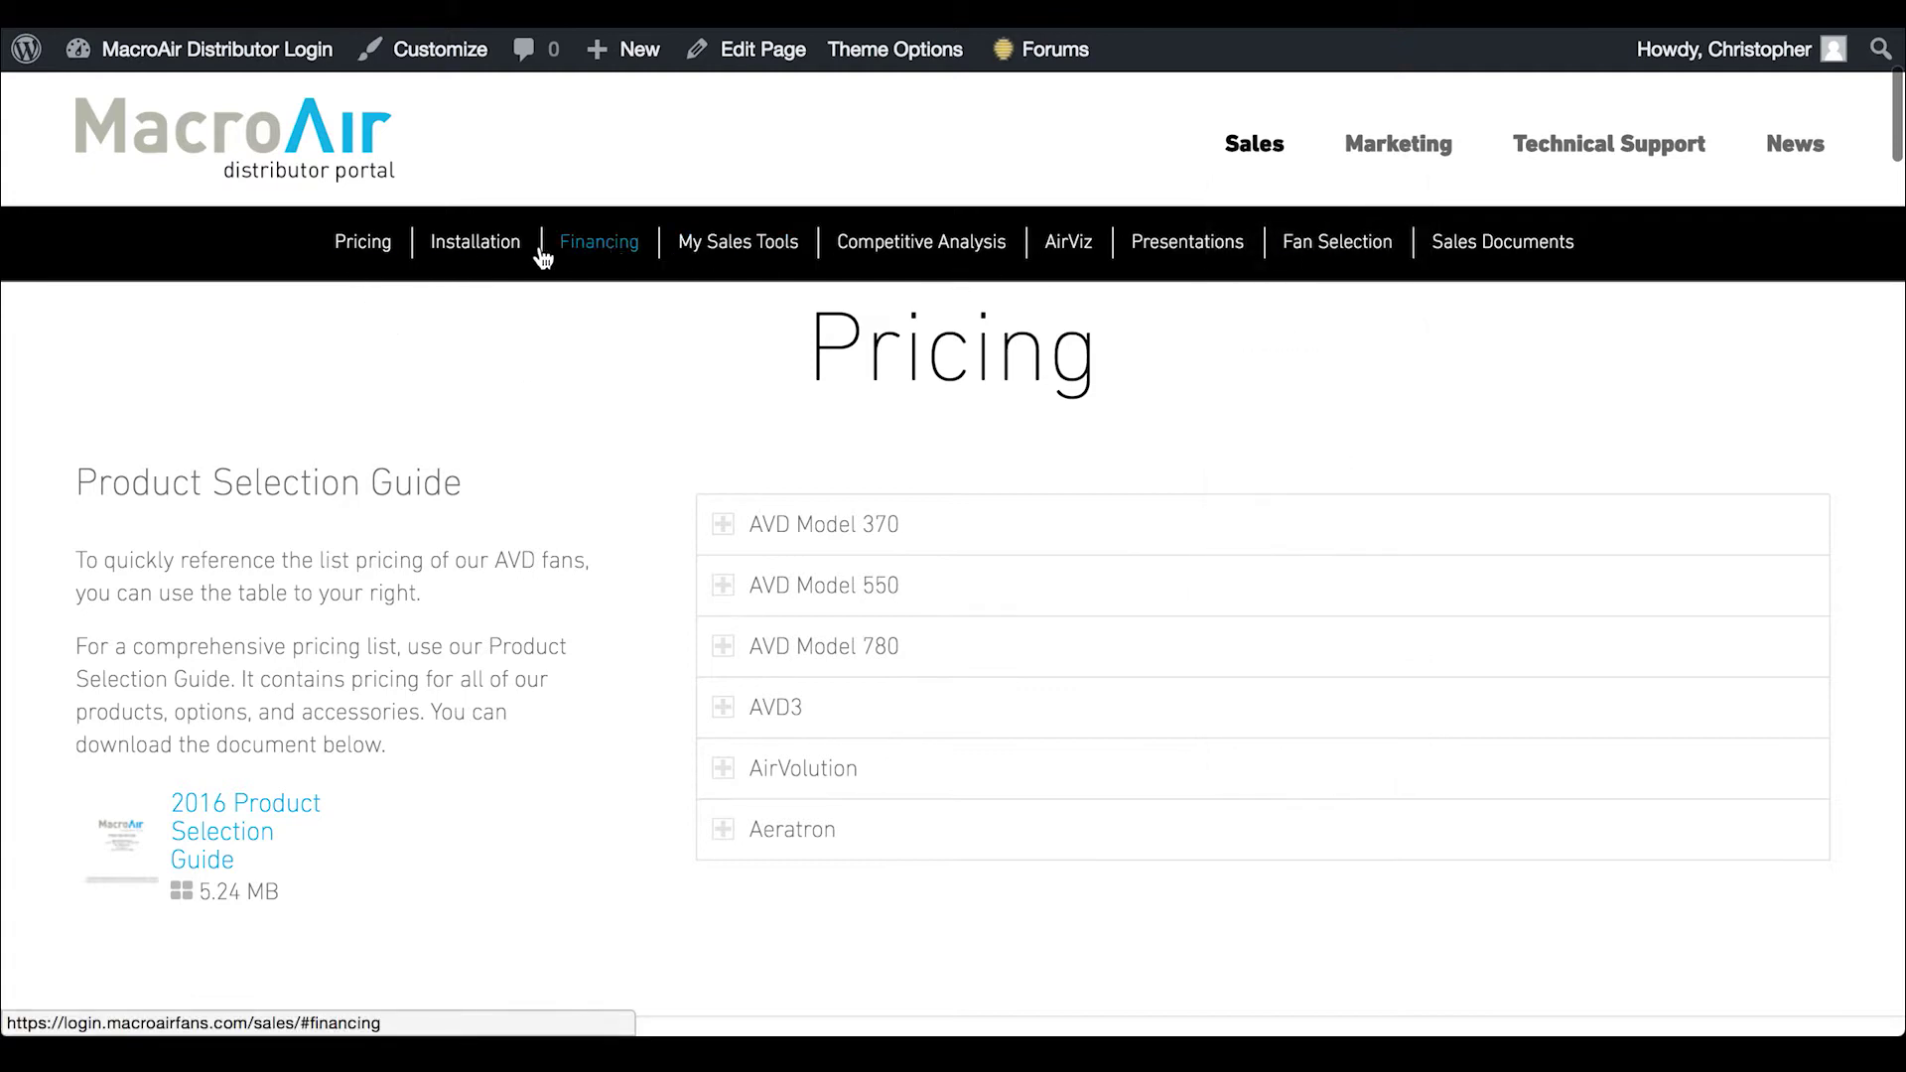
pyautogui.click(485, 245)
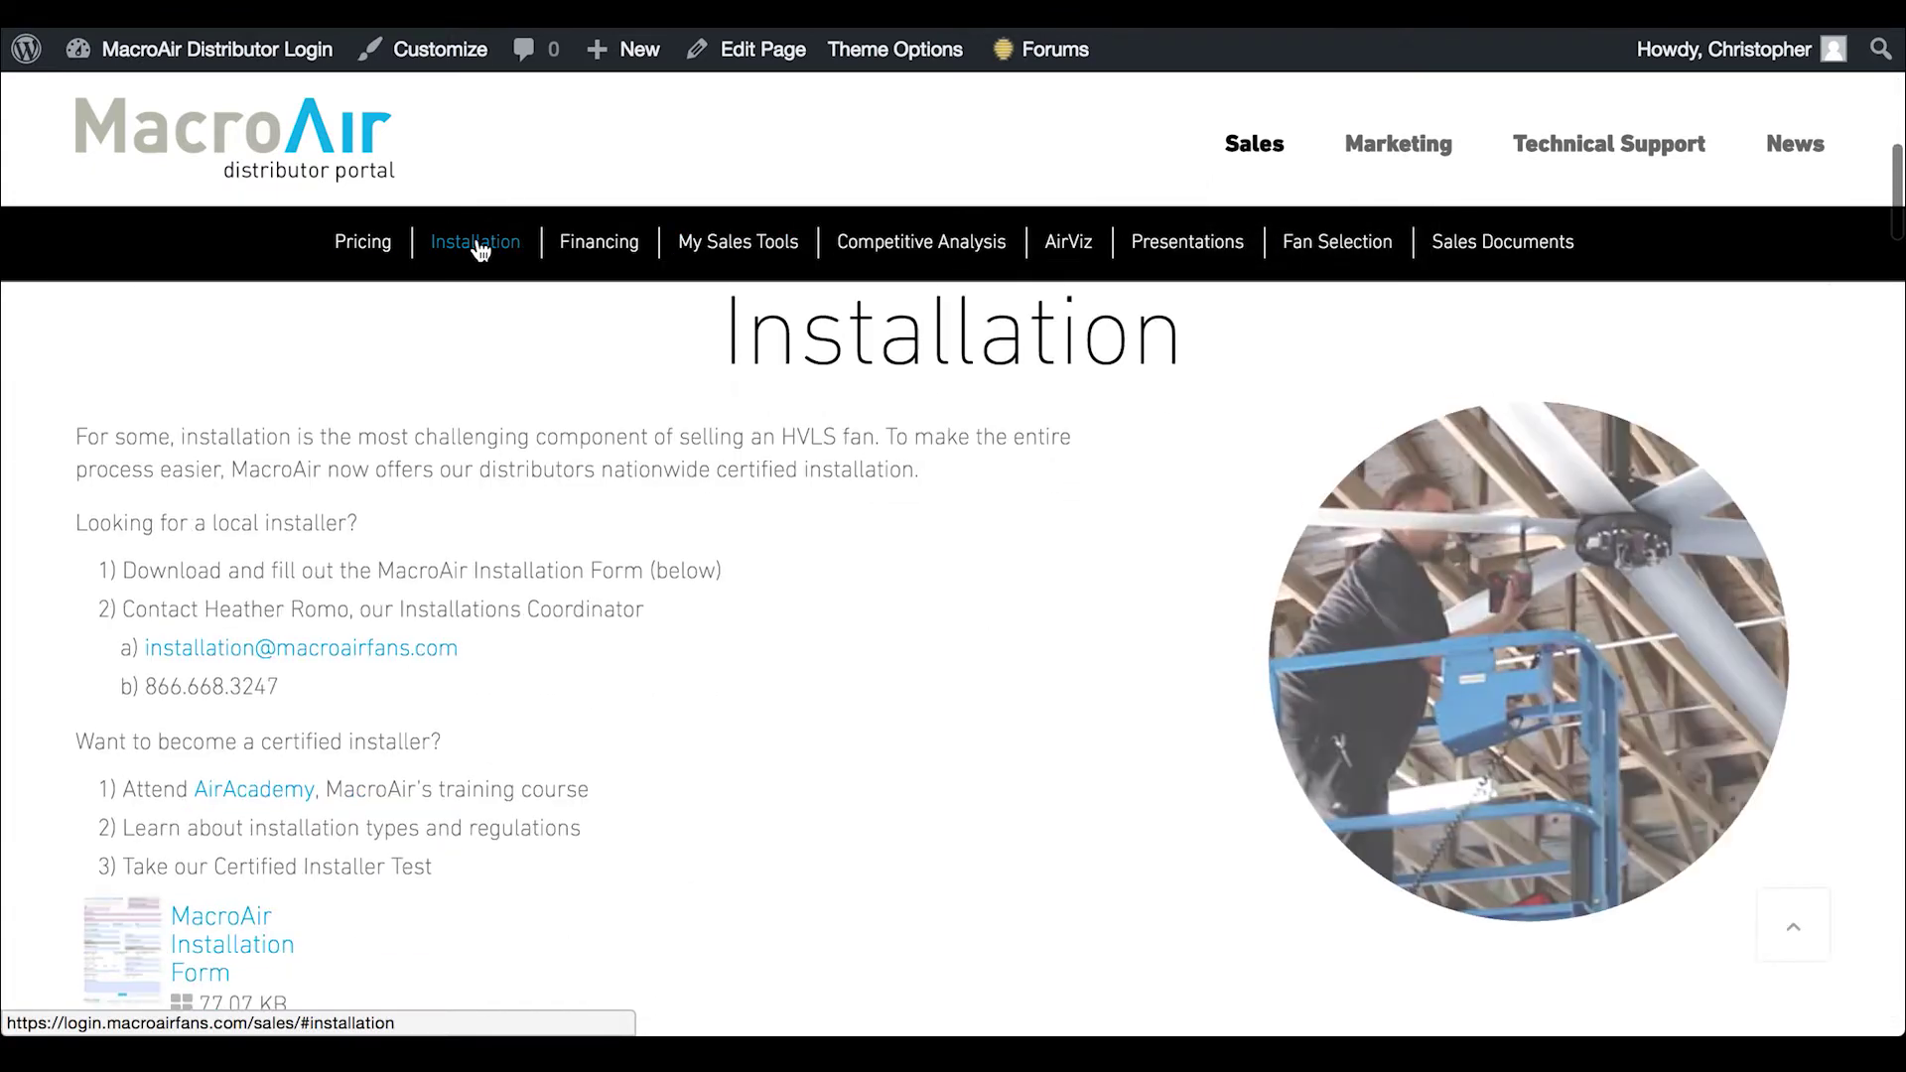
pyautogui.click(375, 248)
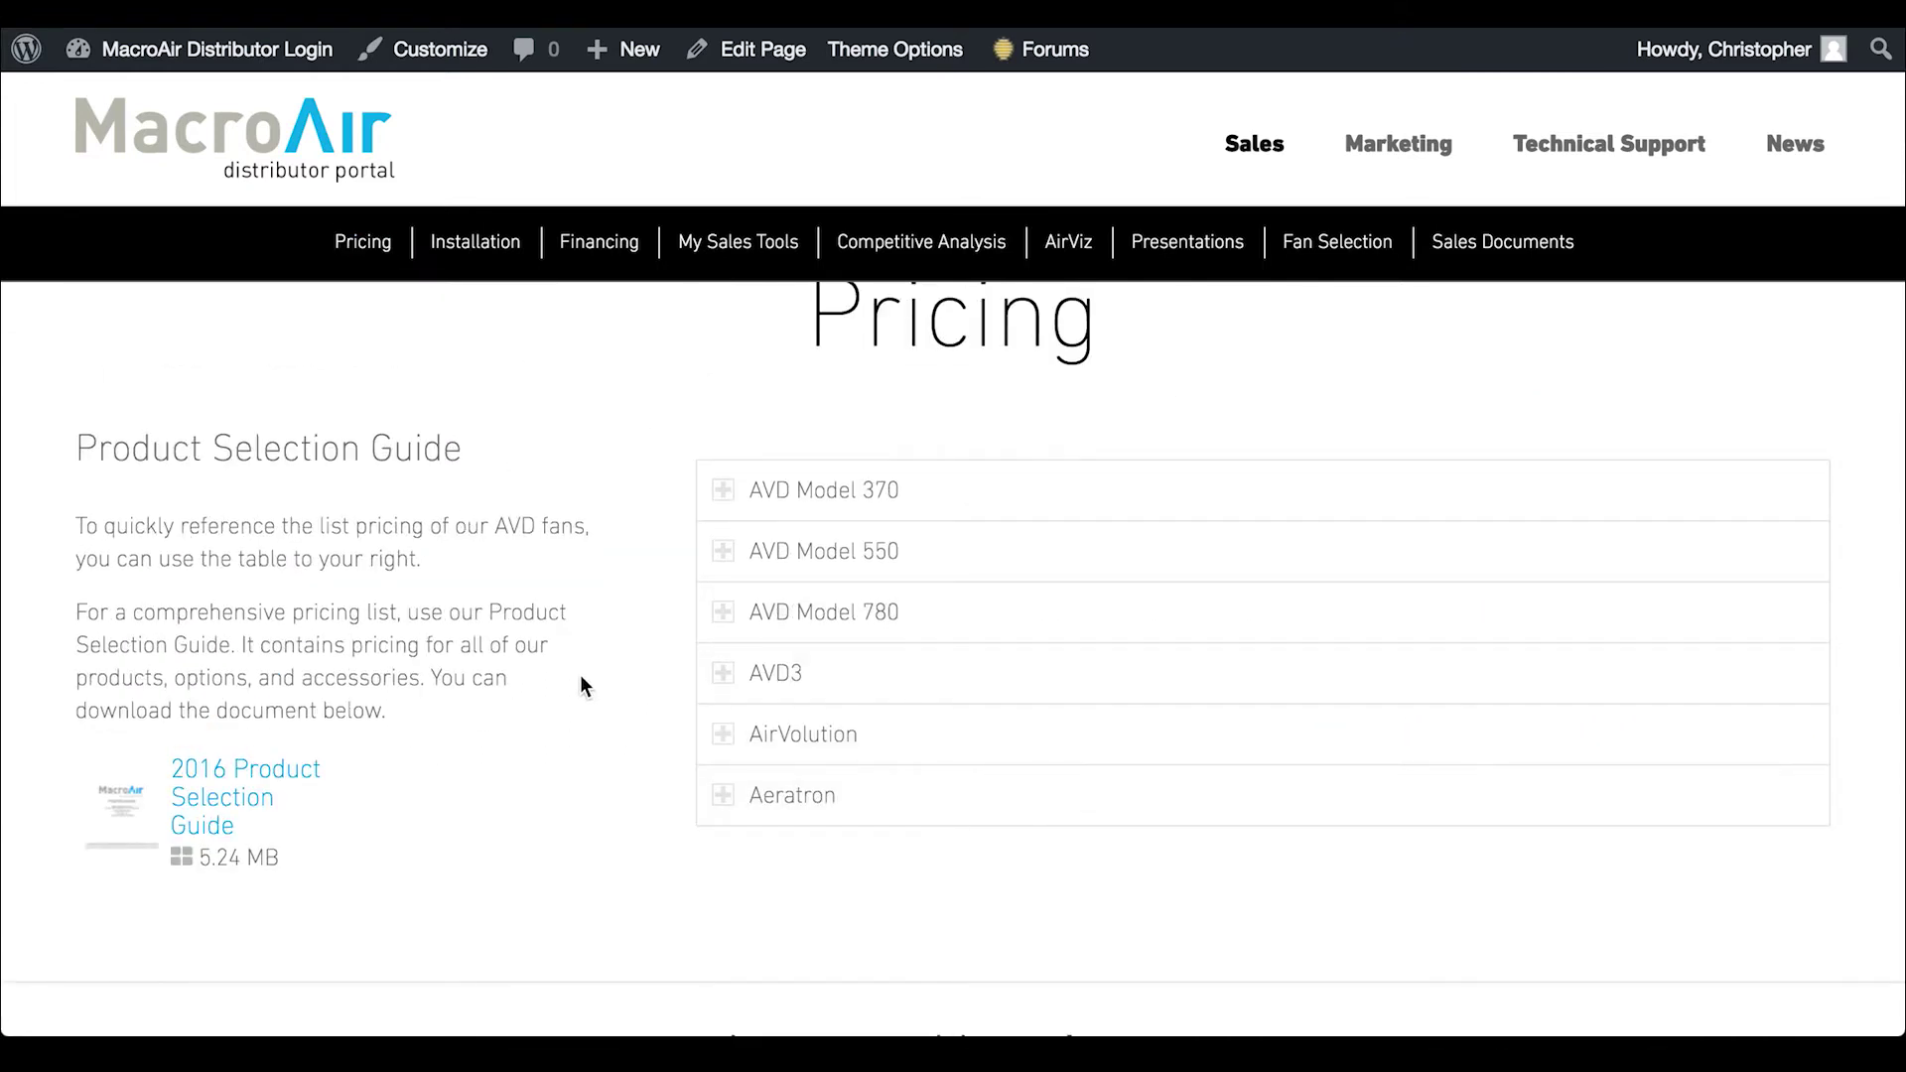
pyautogui.scroll(-6, 643, 663)
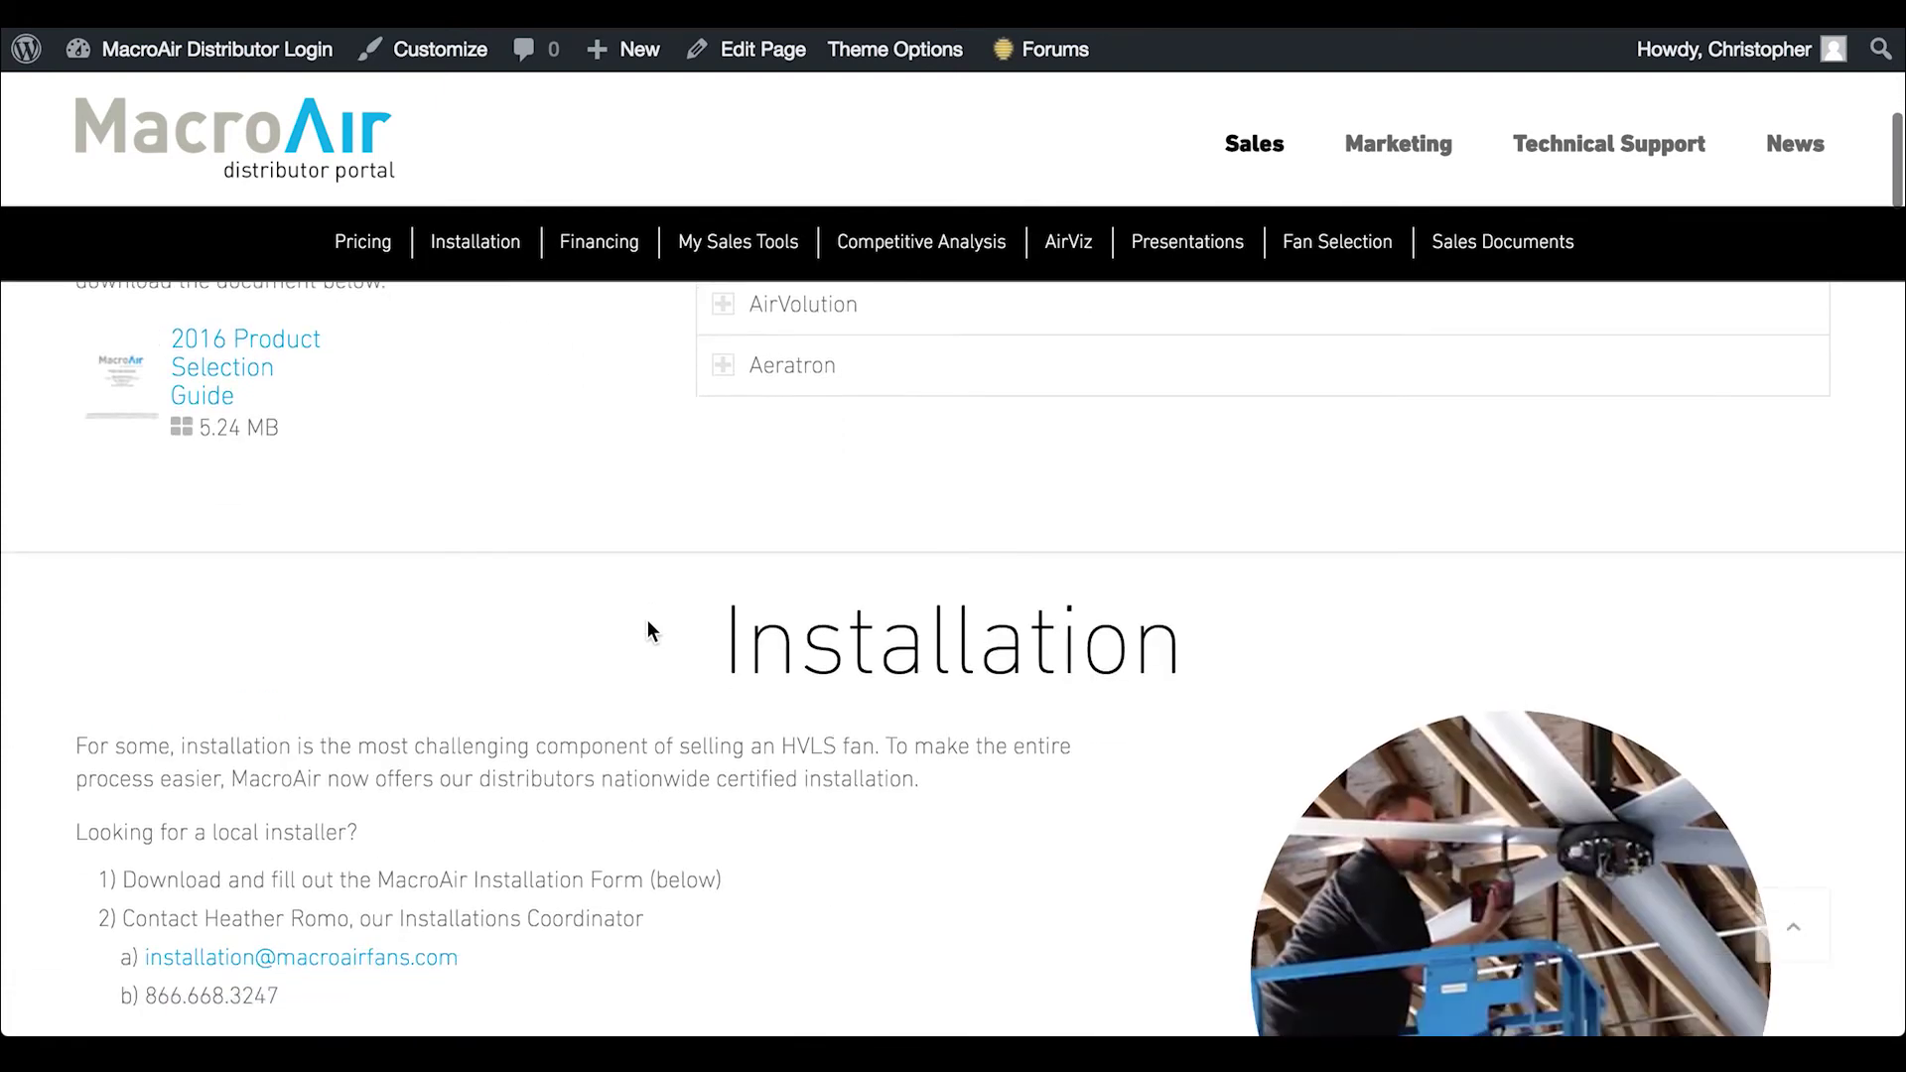
pyautogui.scroll(-10, 648, 620)
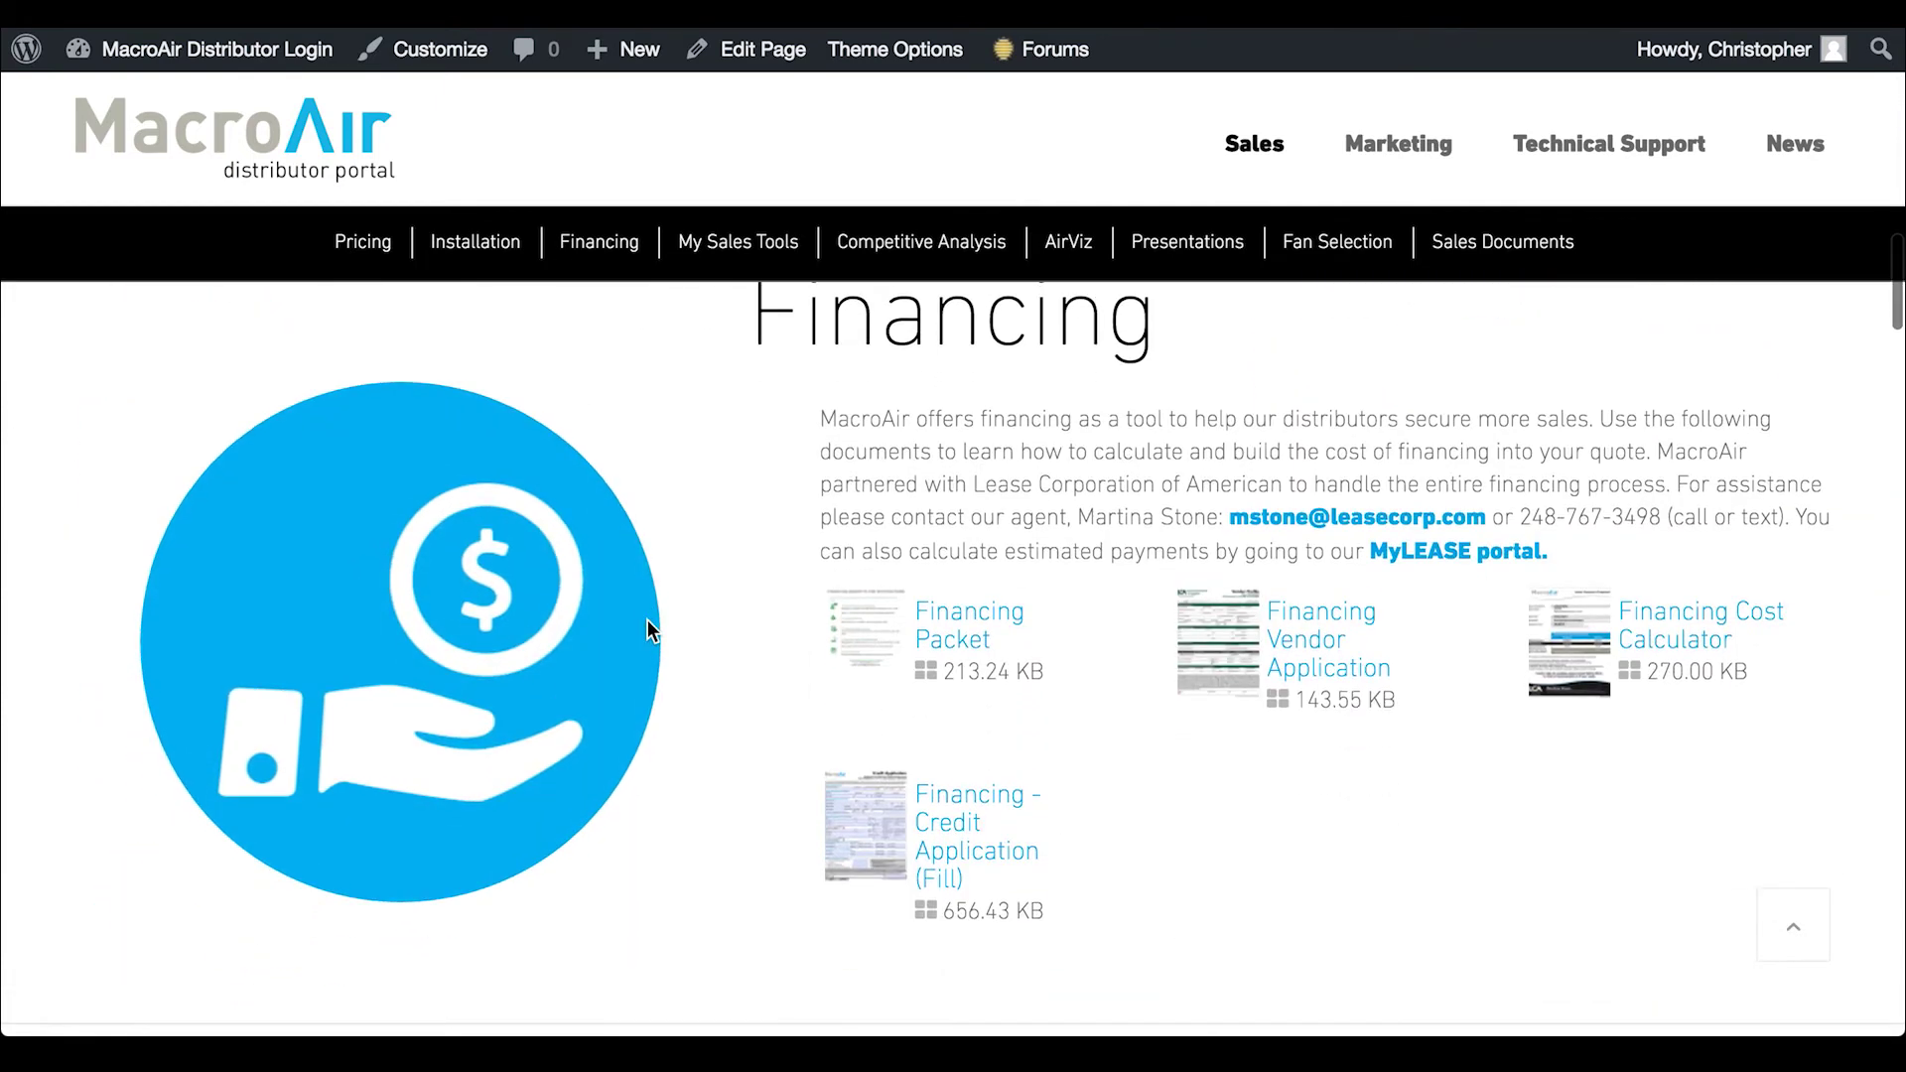
pyautogui.scroll(-7, 736, 599)
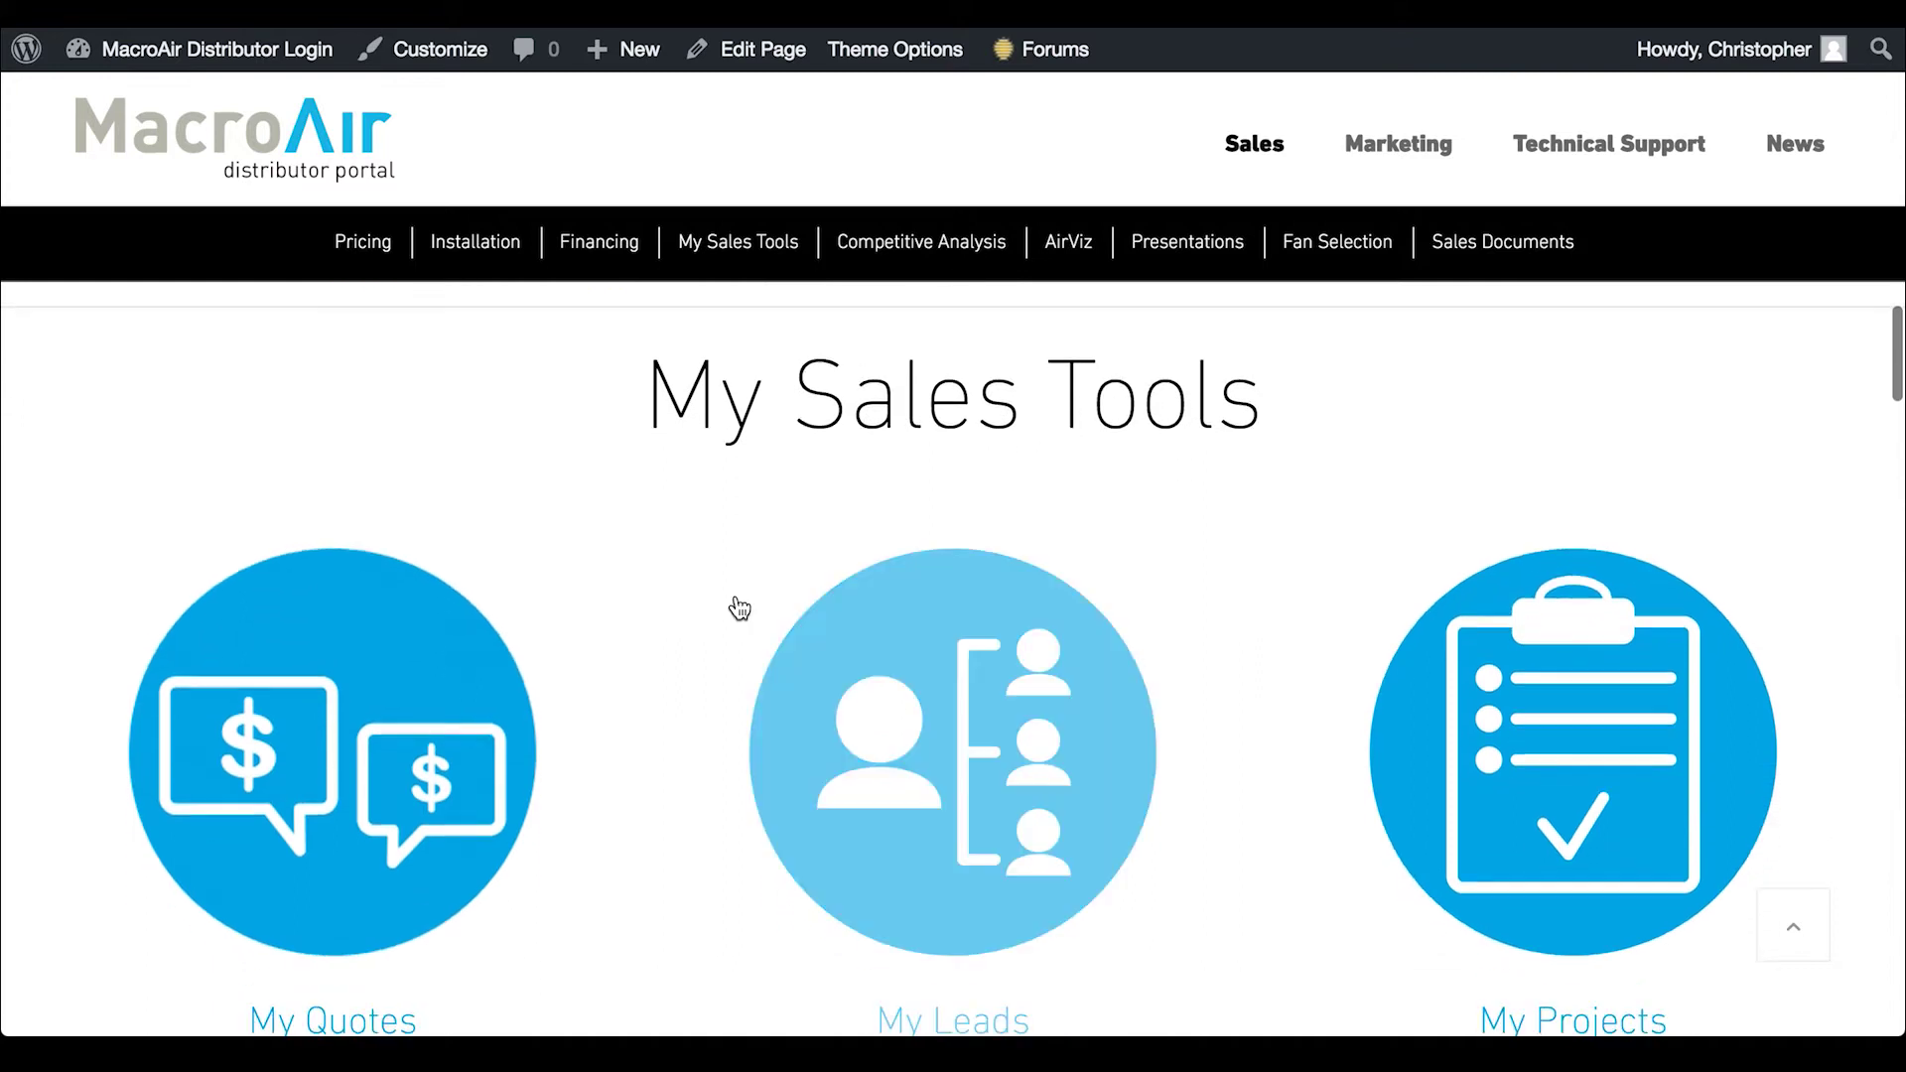
pyautogui.scroll(-8, 885, 655)
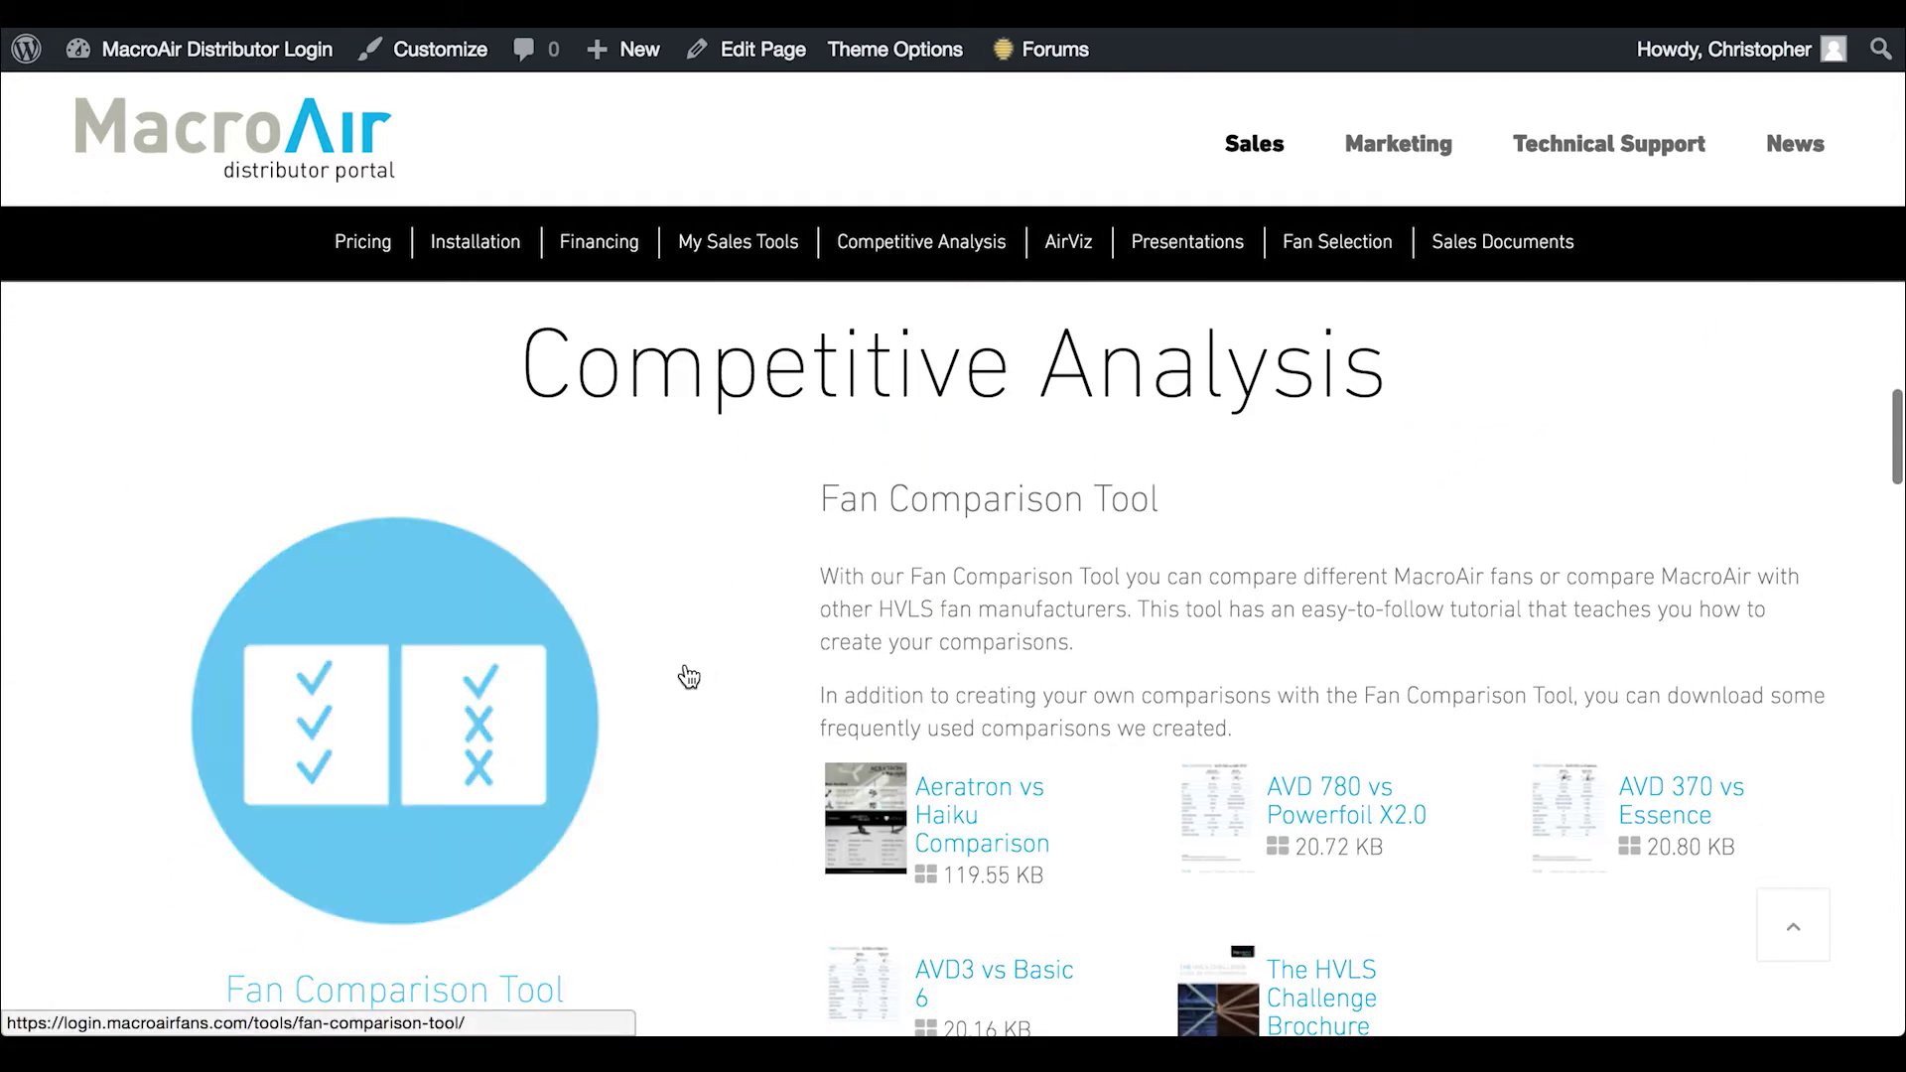
pyautogui.scroll(-2, 685, 675)
pyautogui.scroll(-3, 689, 676)
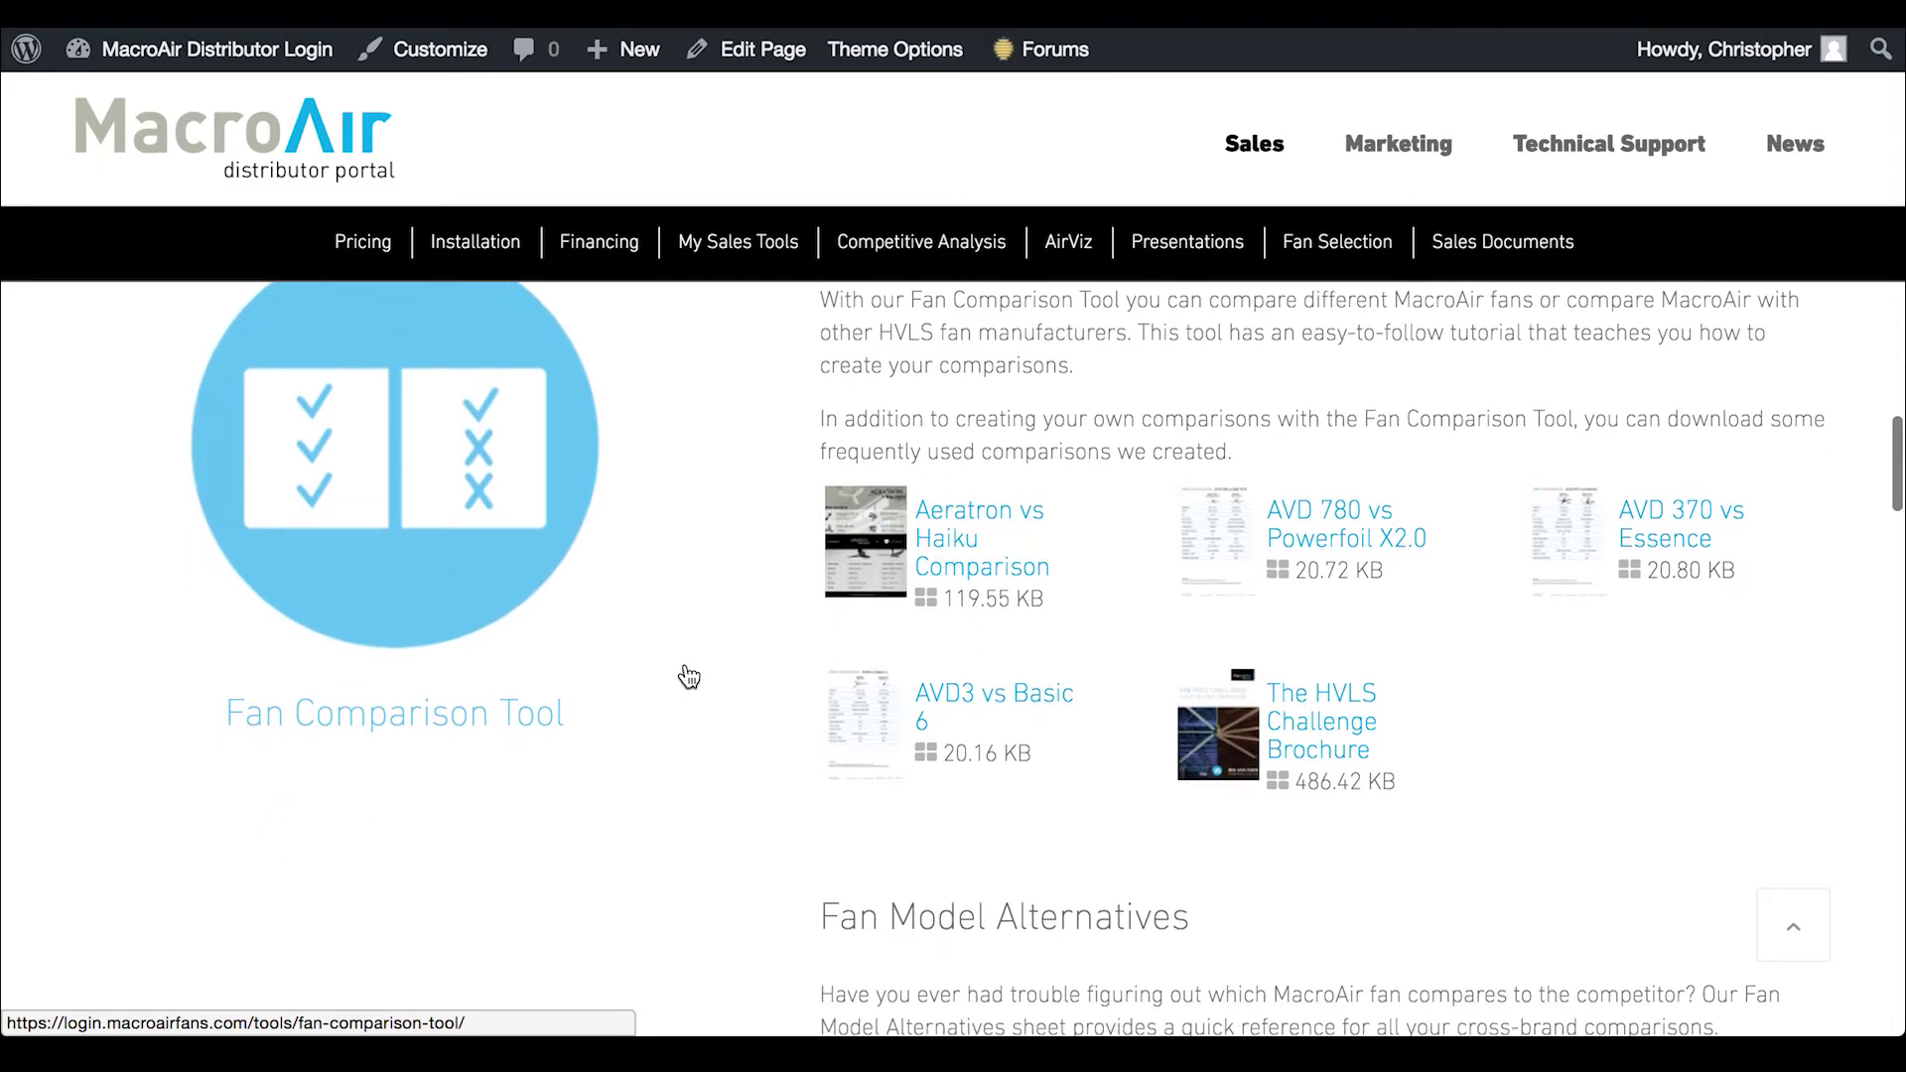
pyautogui.scroll(-5, 688, 677)
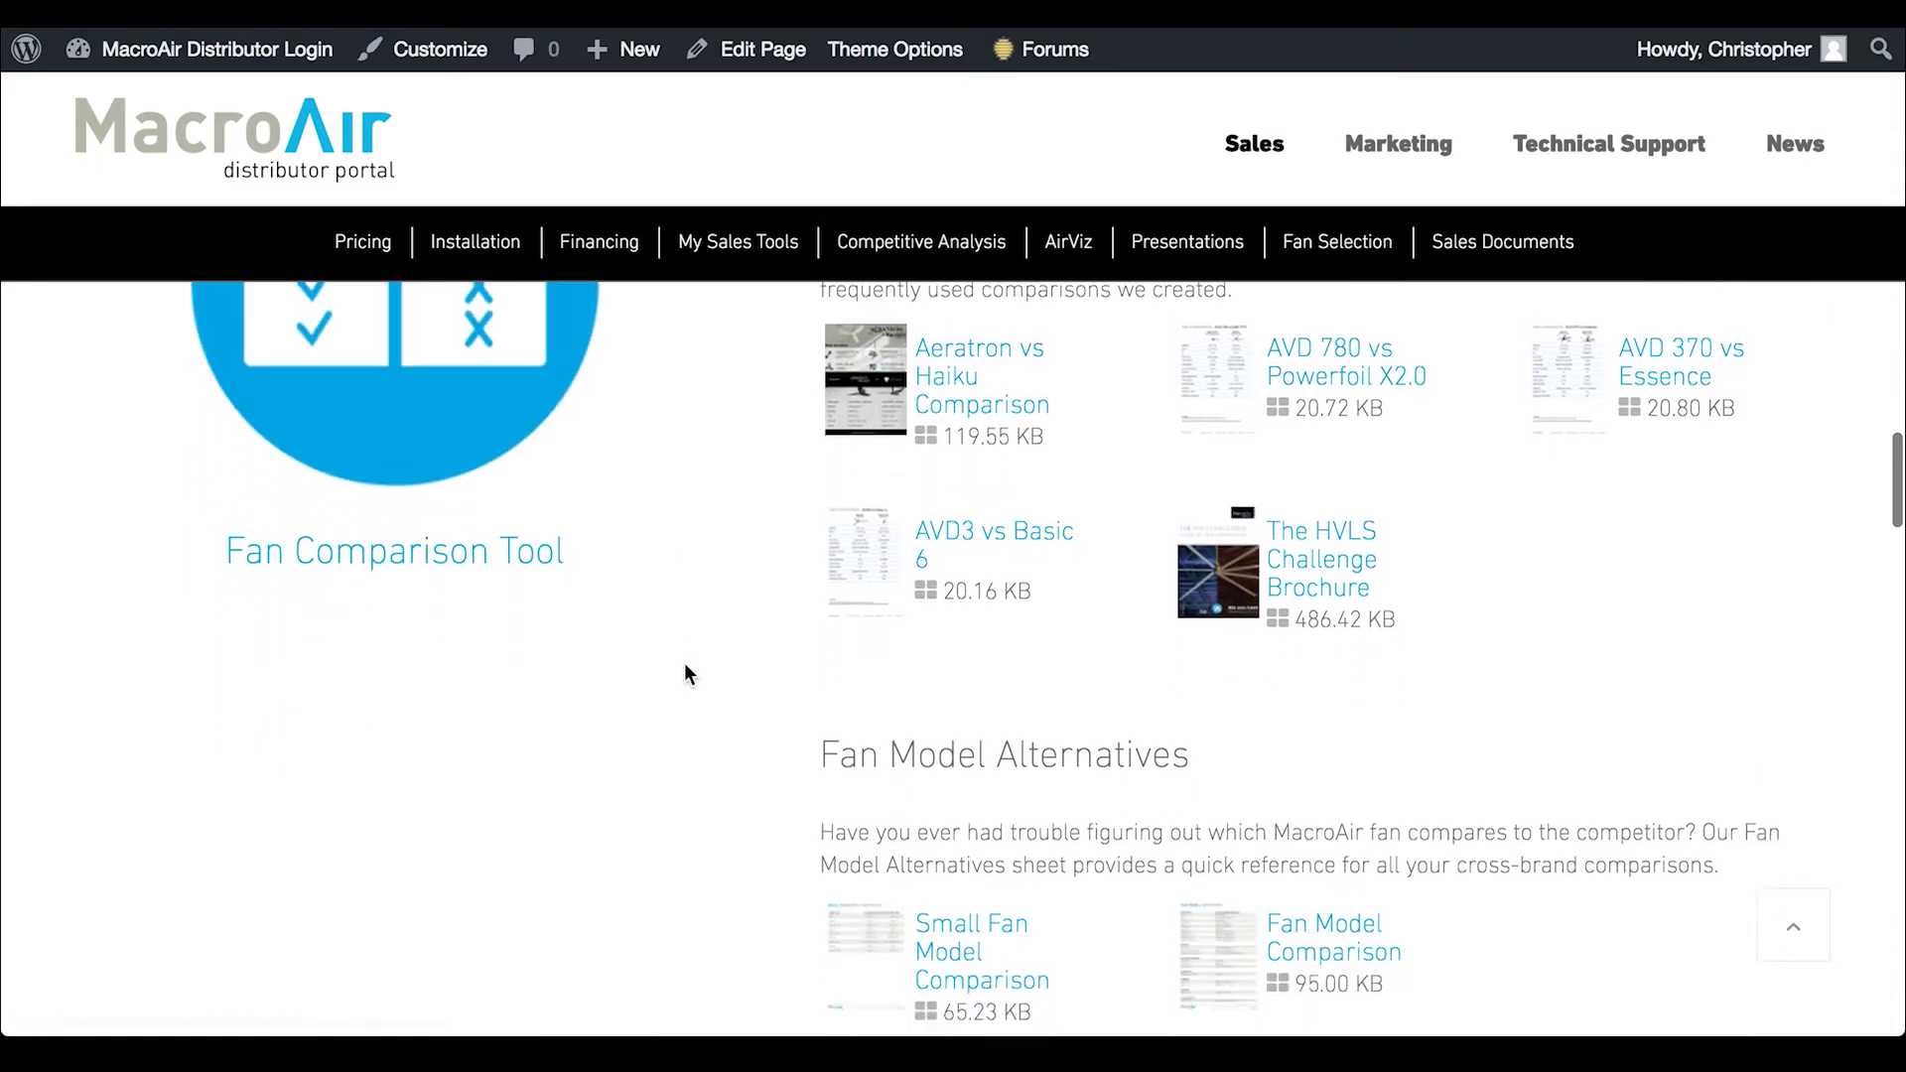
pyautogui.scroll(-6, 685, 673)
pyautogui.scroll(1, 685, 665)
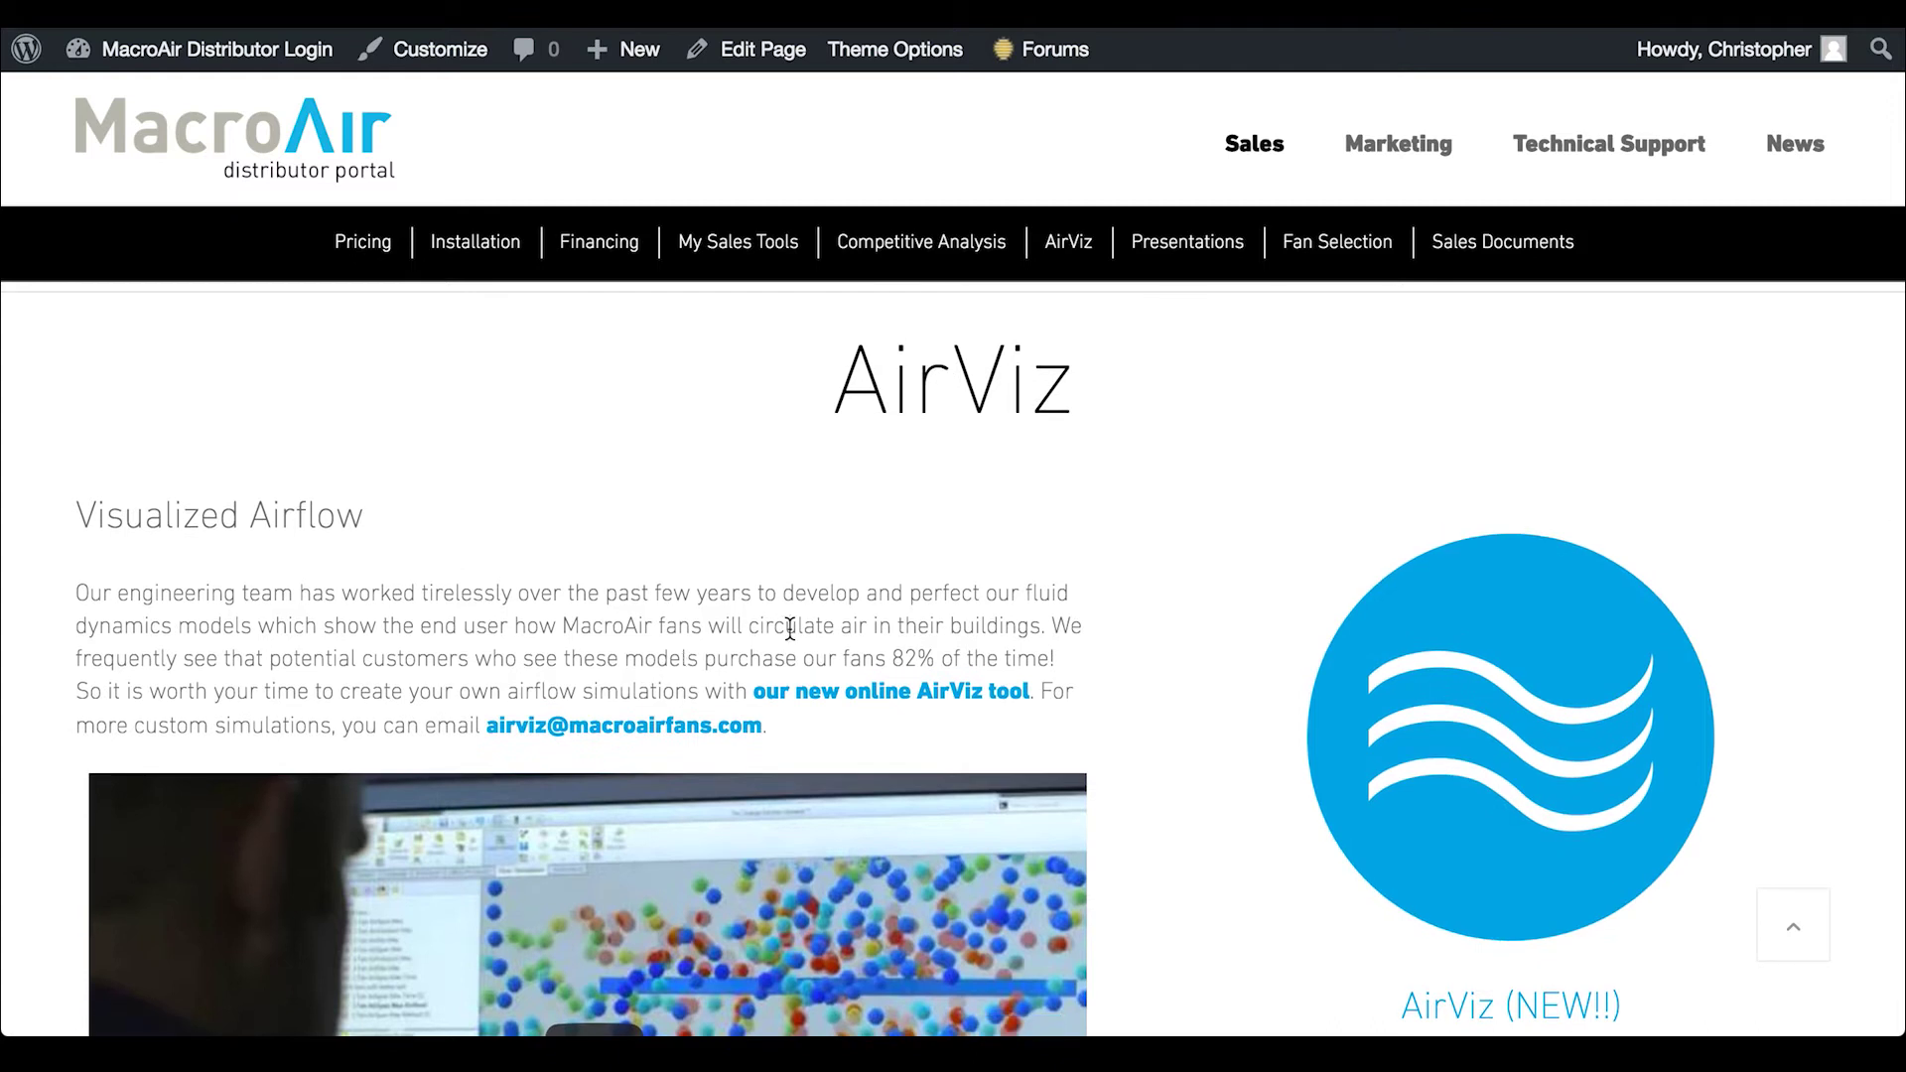
pyautogui.scroll(-10, 789, 628)
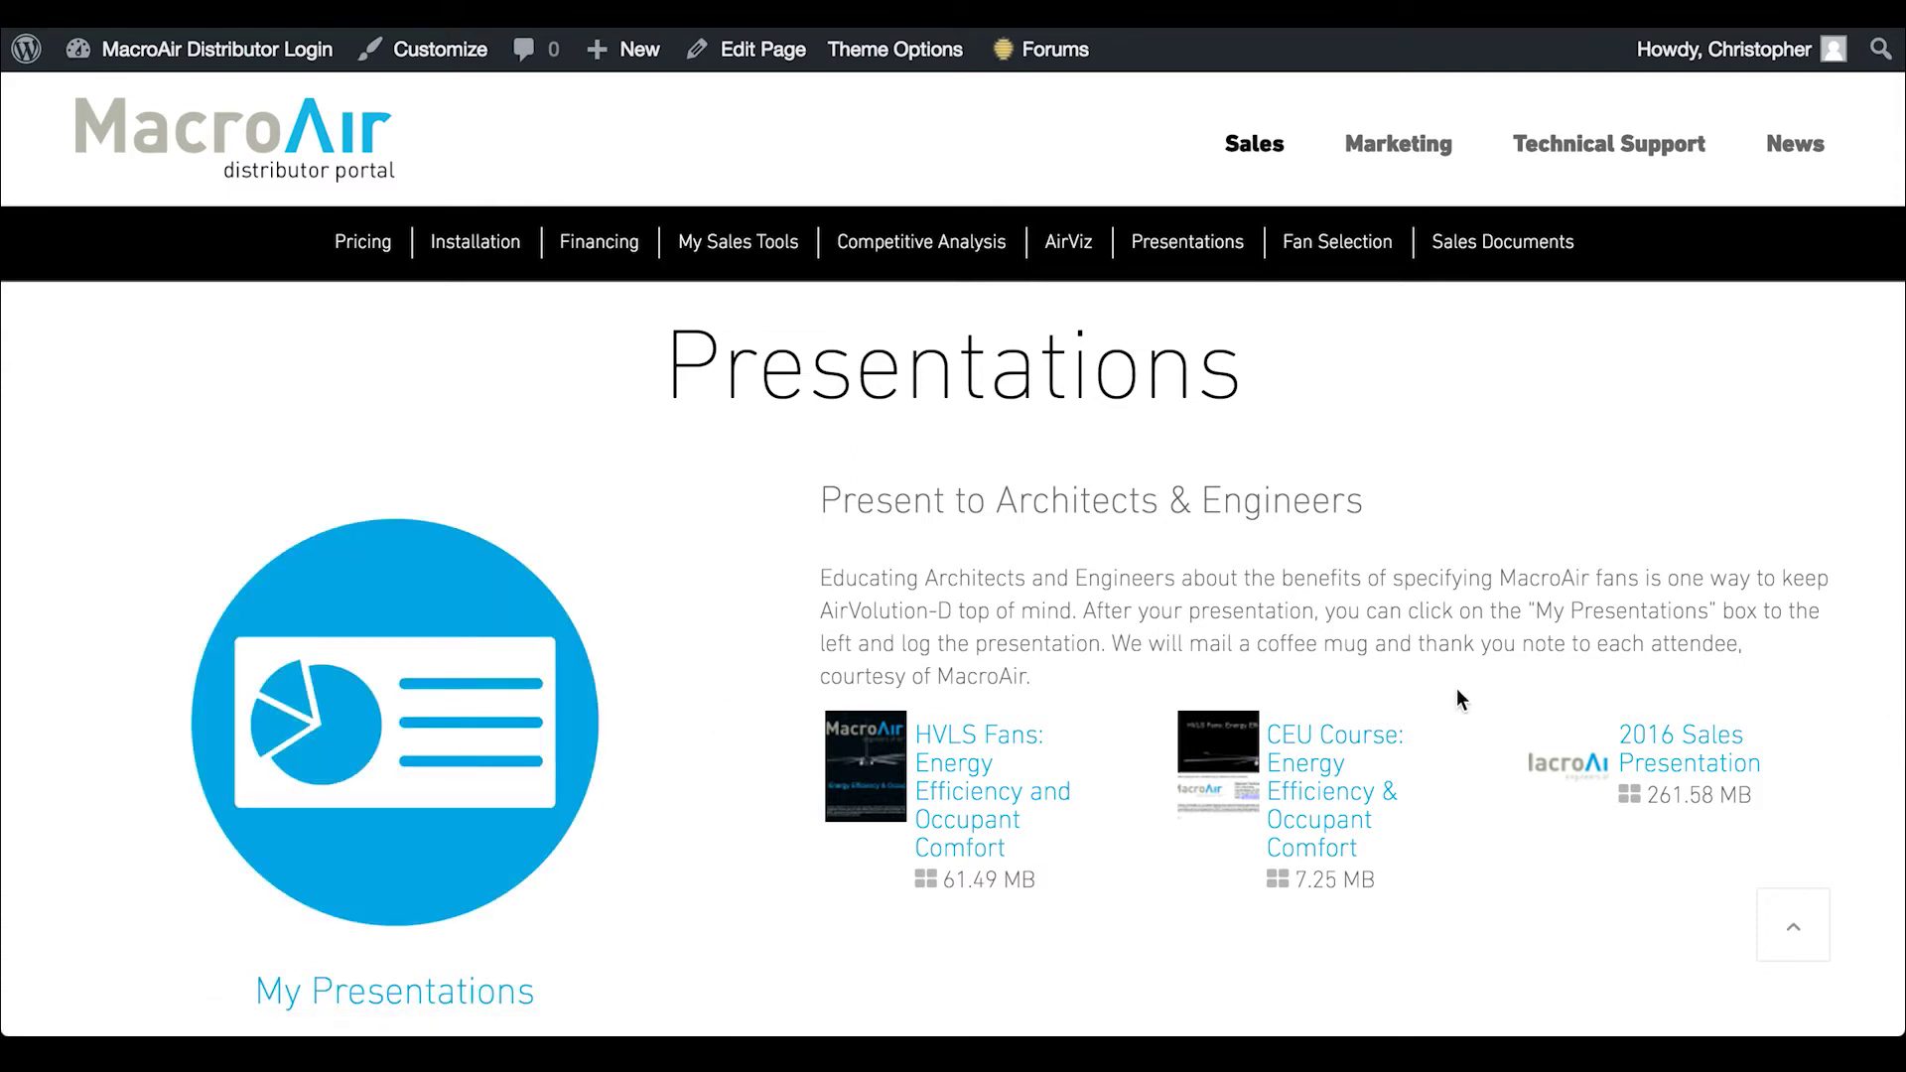
pyautogui.scroll(-1, 715, 625)
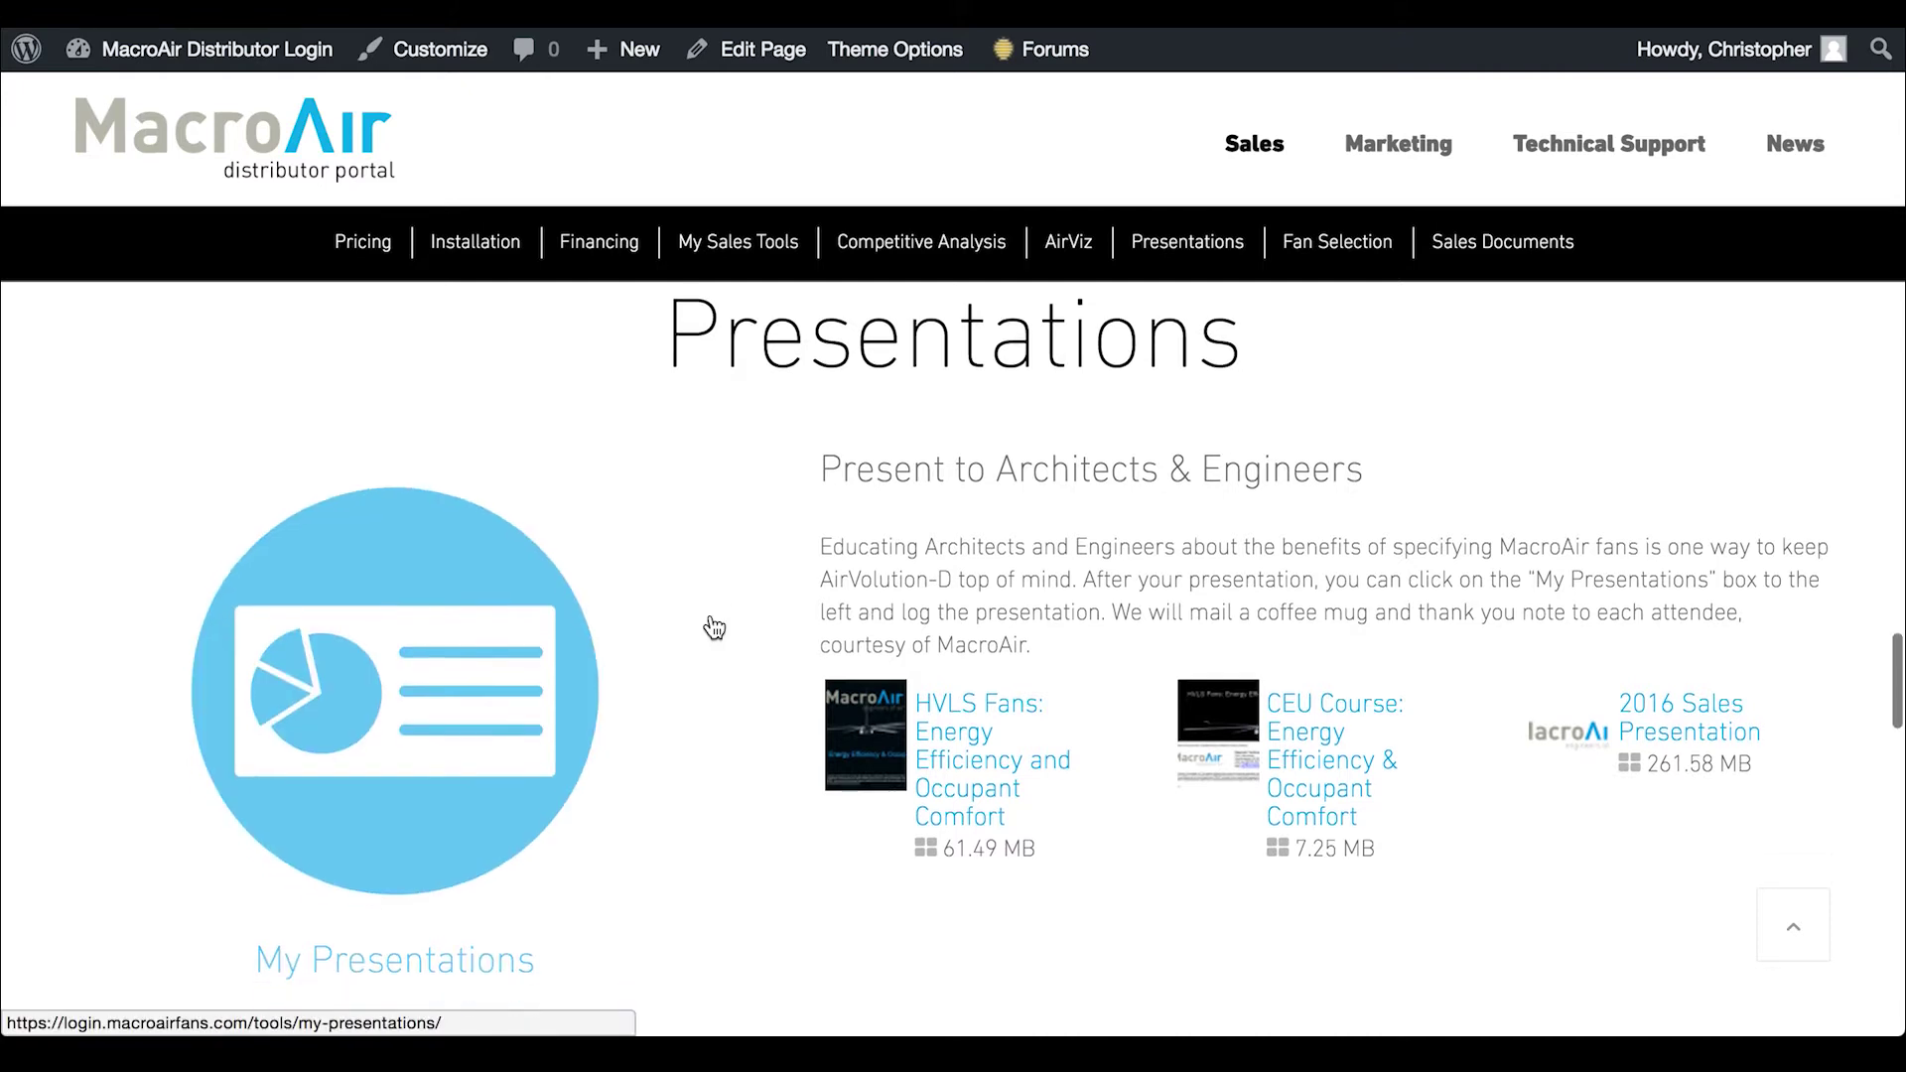
pyautogui.scroll(-8, 715, 628)
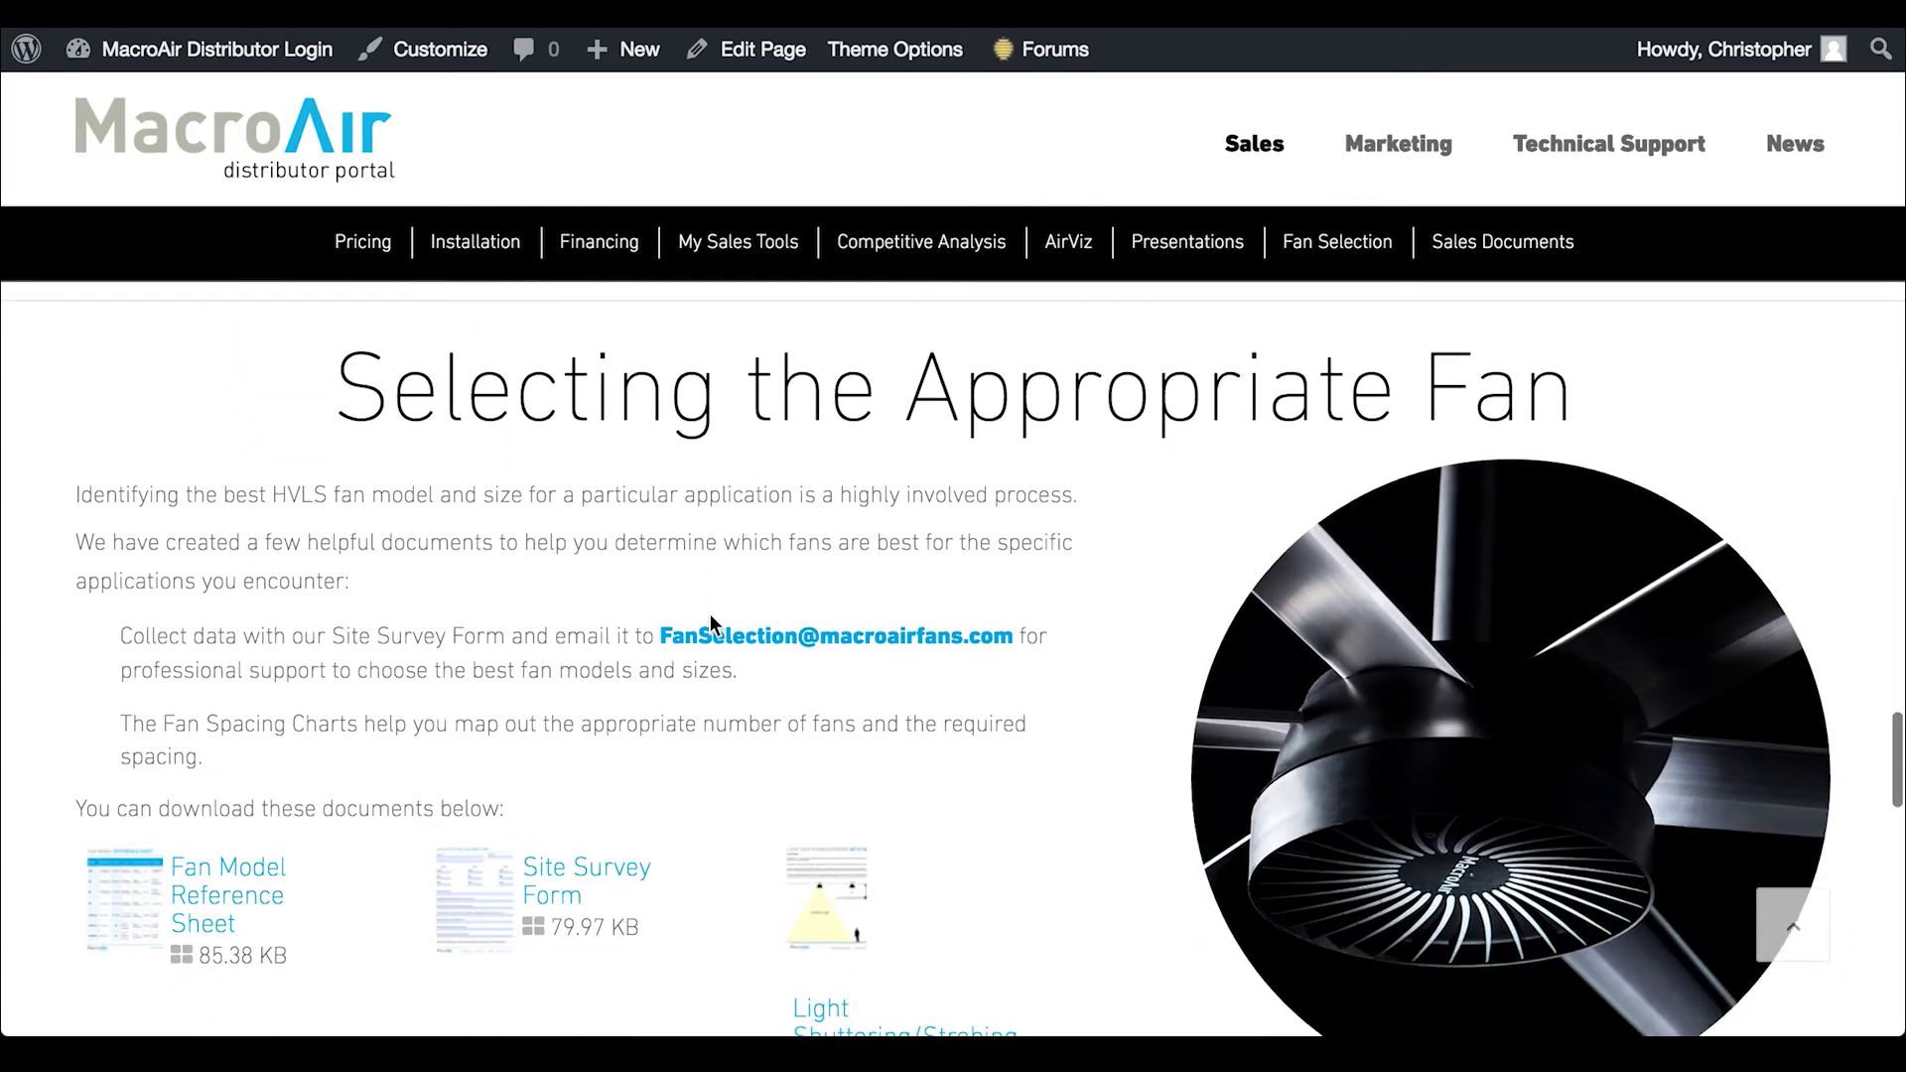
pyautogui.scroll(-2, 710, 618)
pyautogui.scroll(2, 711, 617)
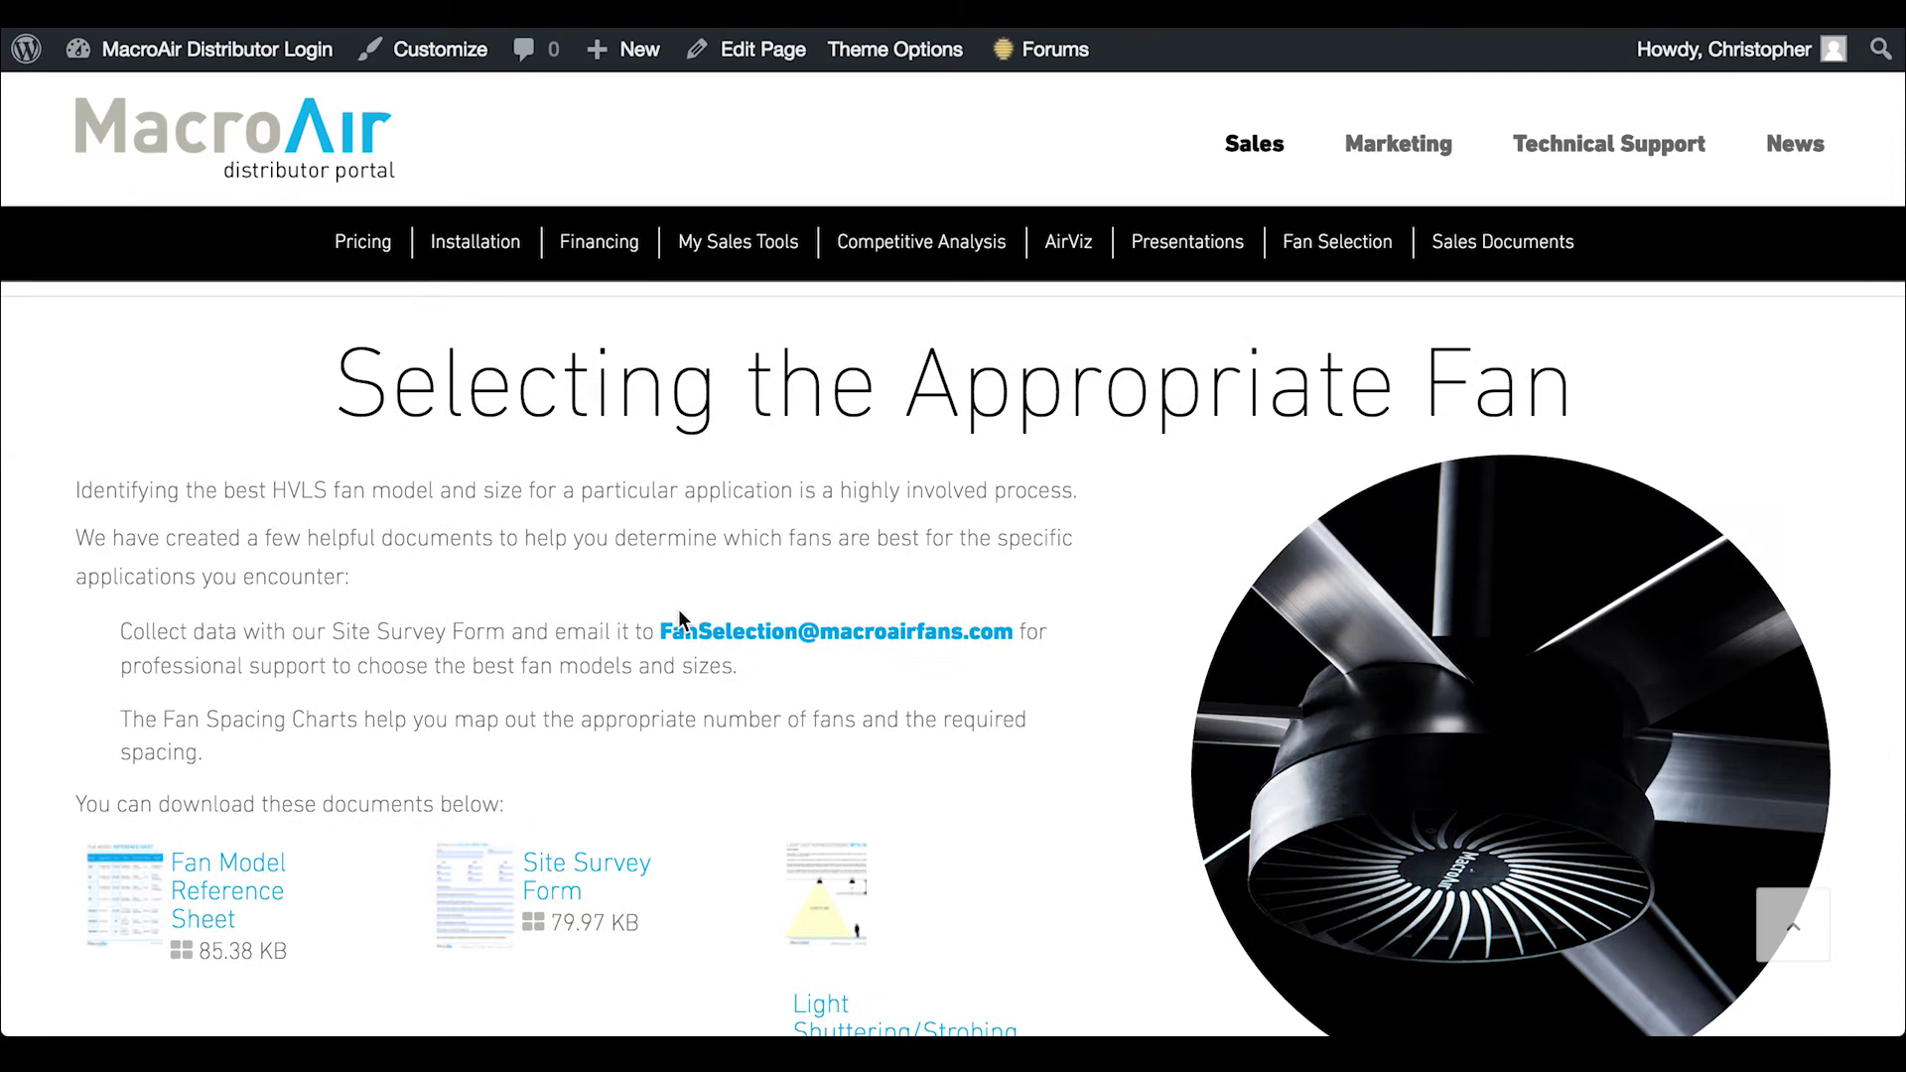
pyautogui.scroll(-3, 679, 612)
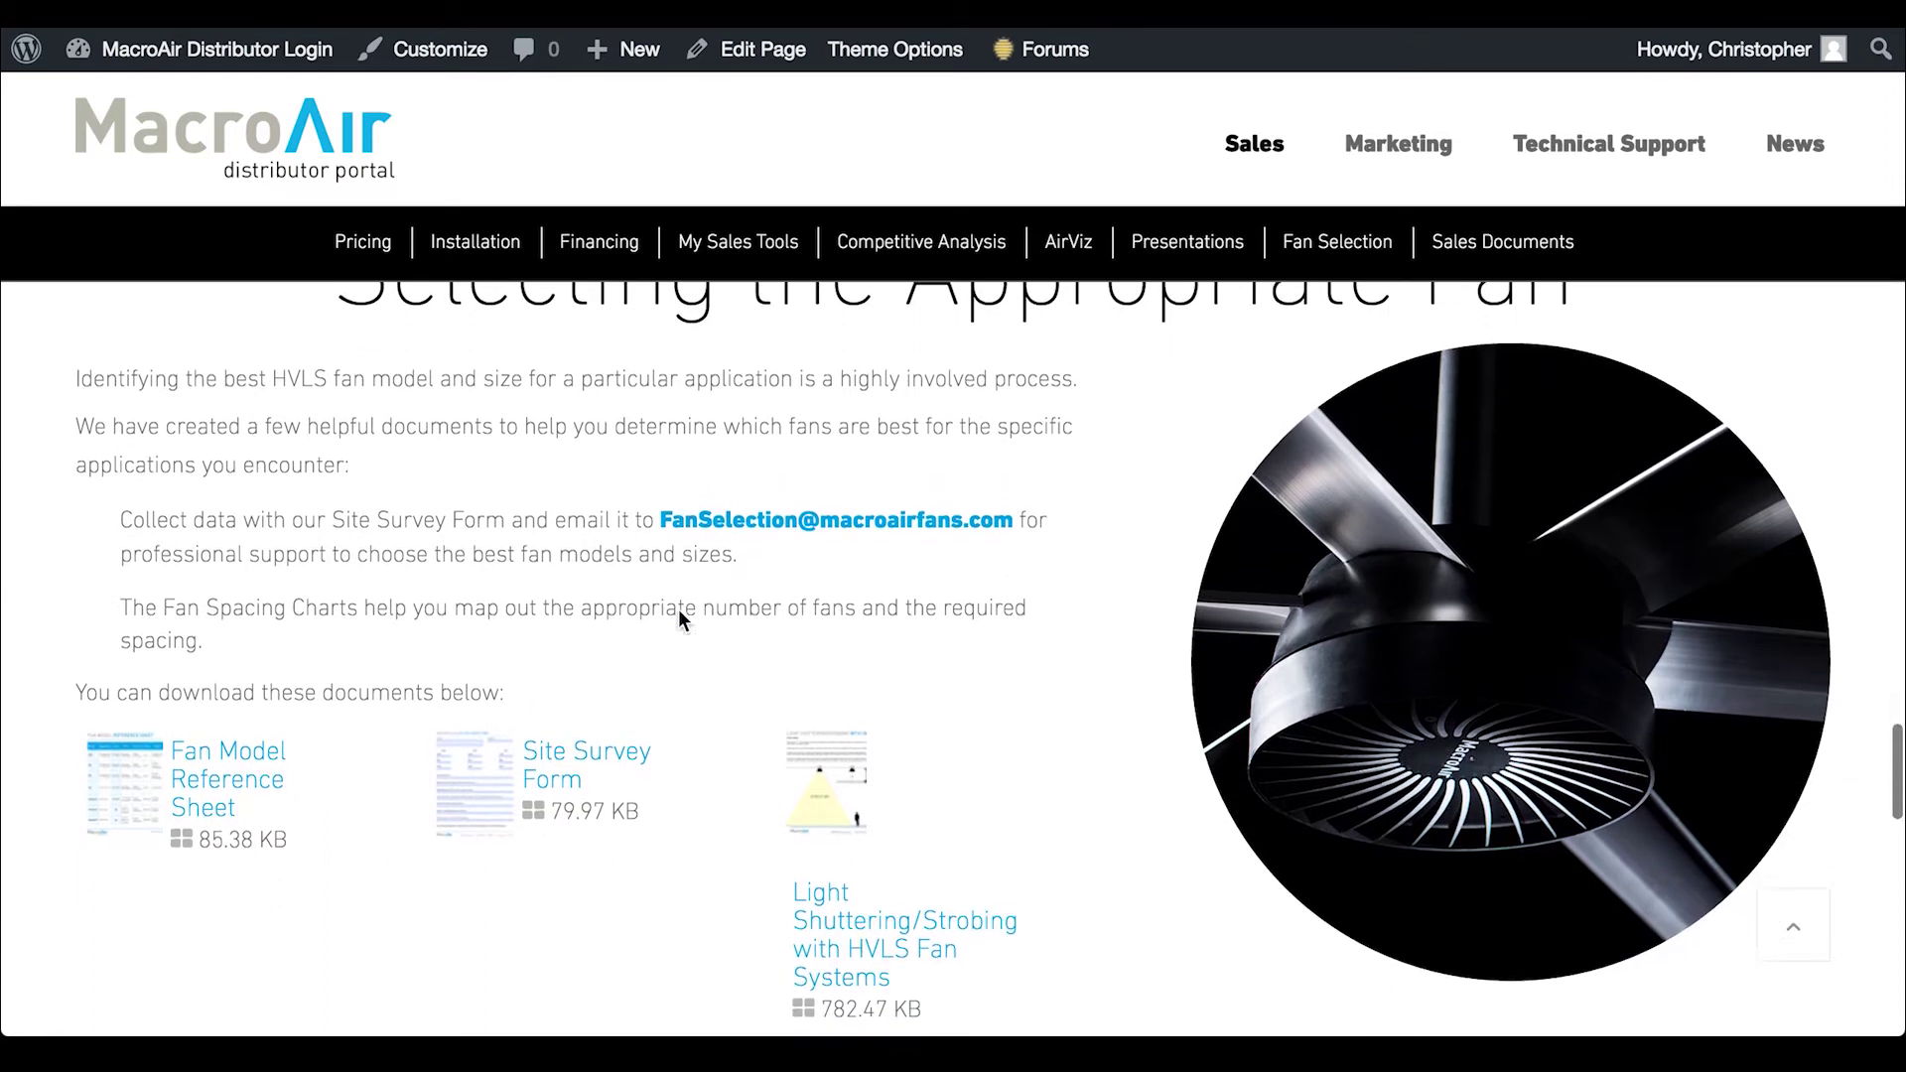
pyautogui.scroll(-10, 1038, 635)
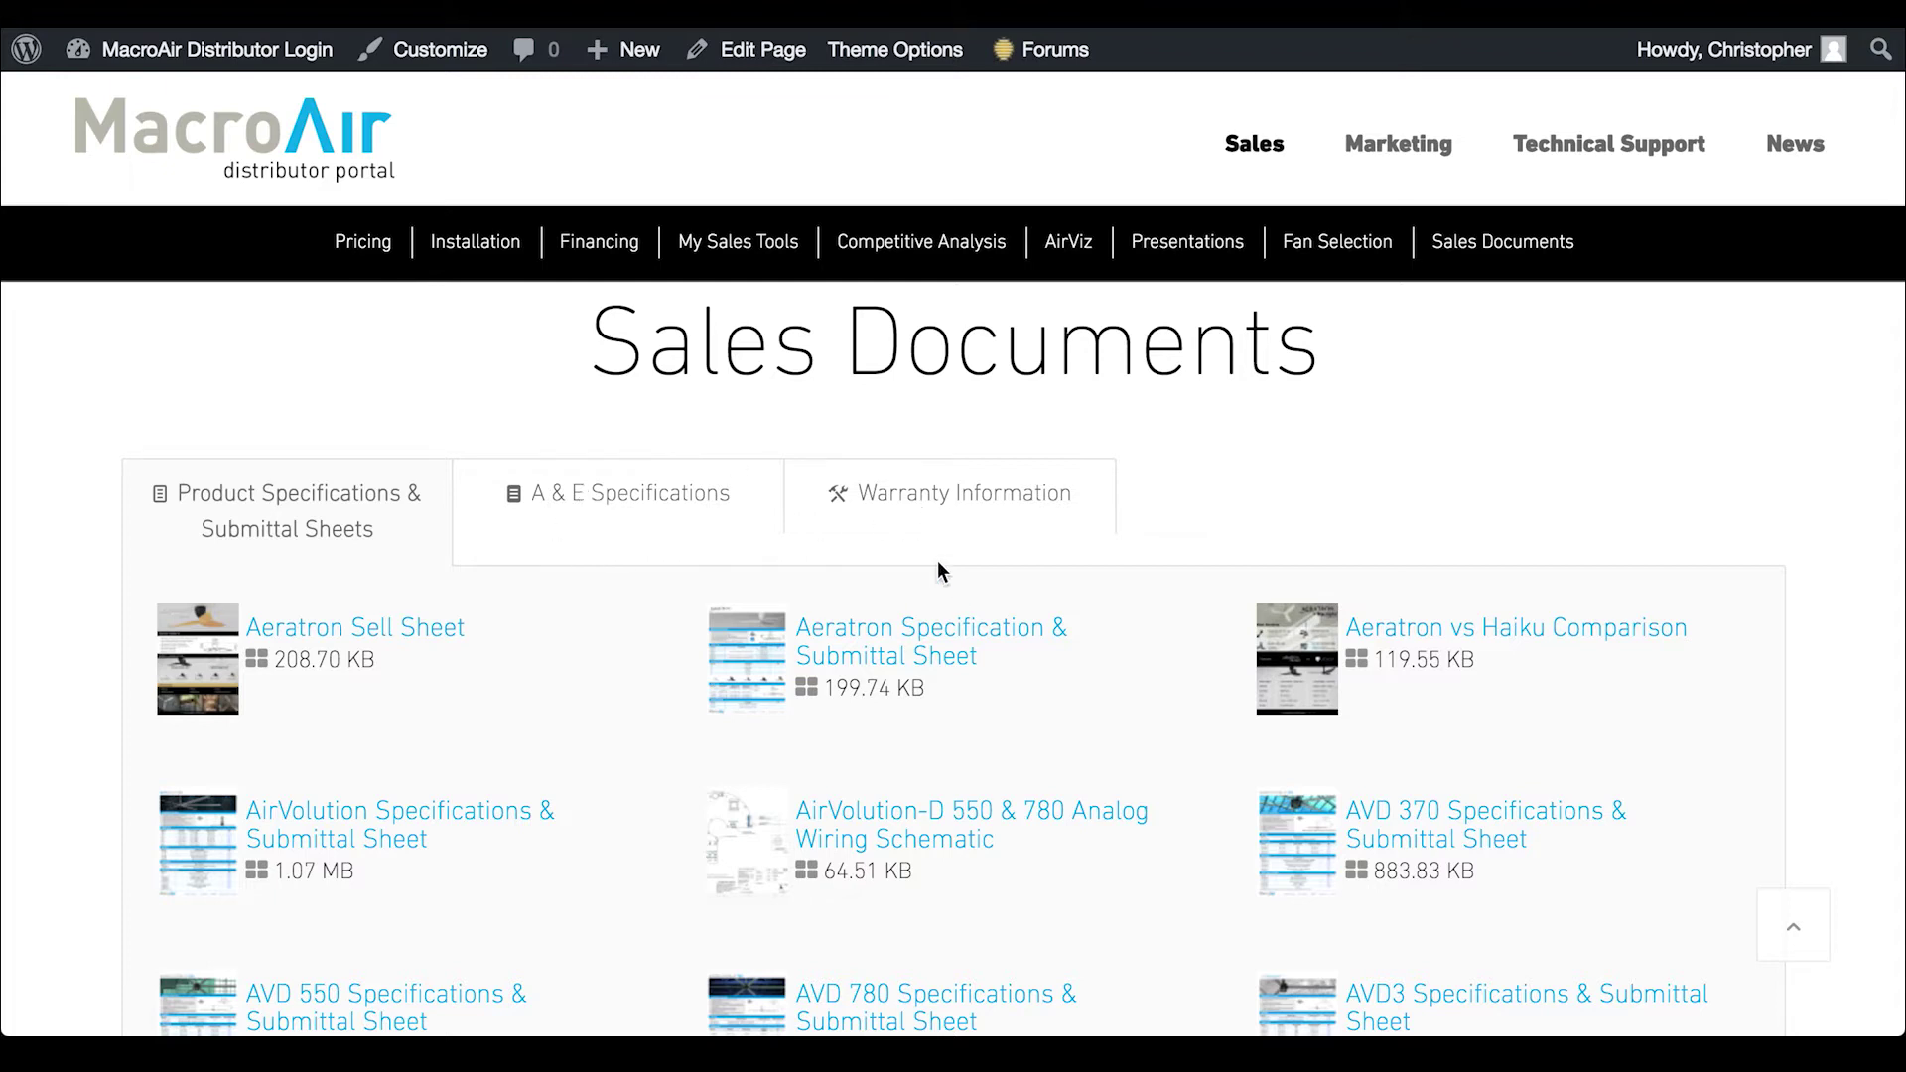
pyautogui.scroll(20, 937, 560)
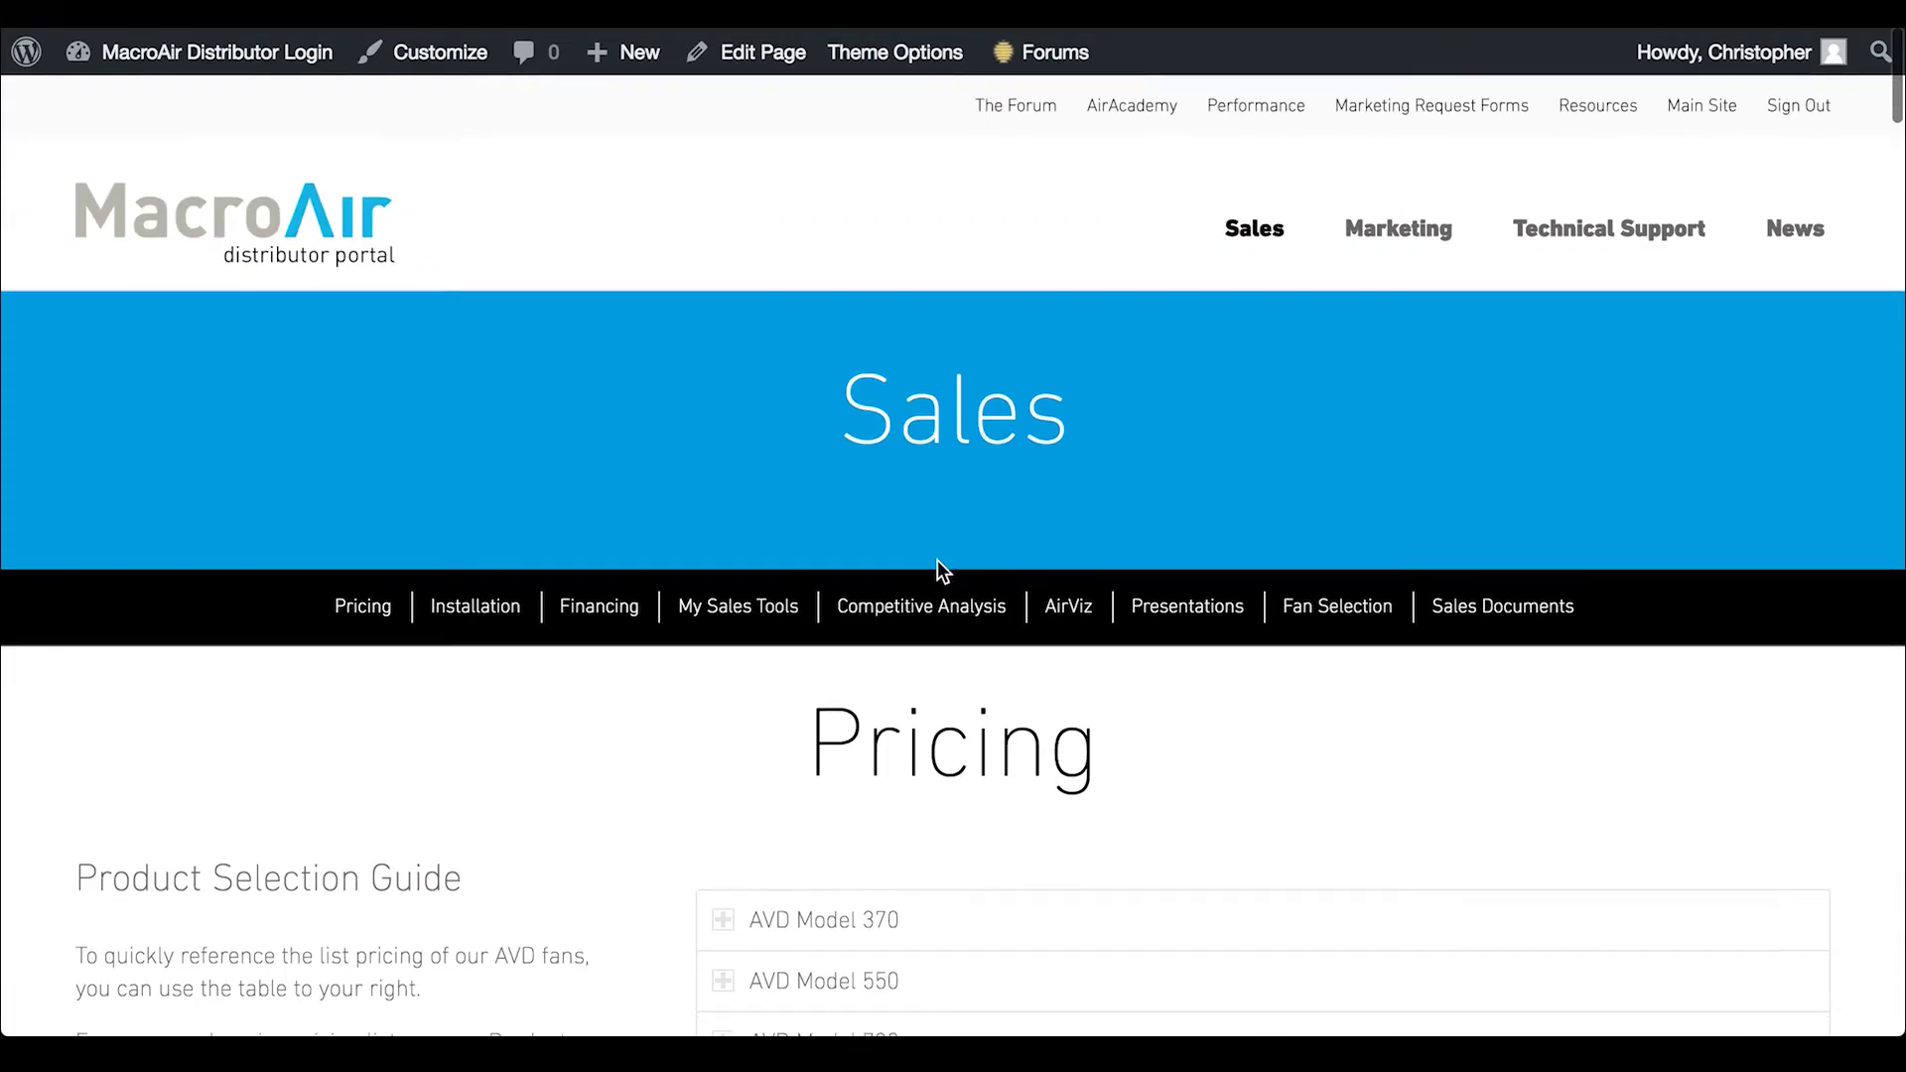
# Open the Marketing page, jump to Branding, and scroll down to the co-branded Advertisements
pyautogui.moveTo(1413, 273)
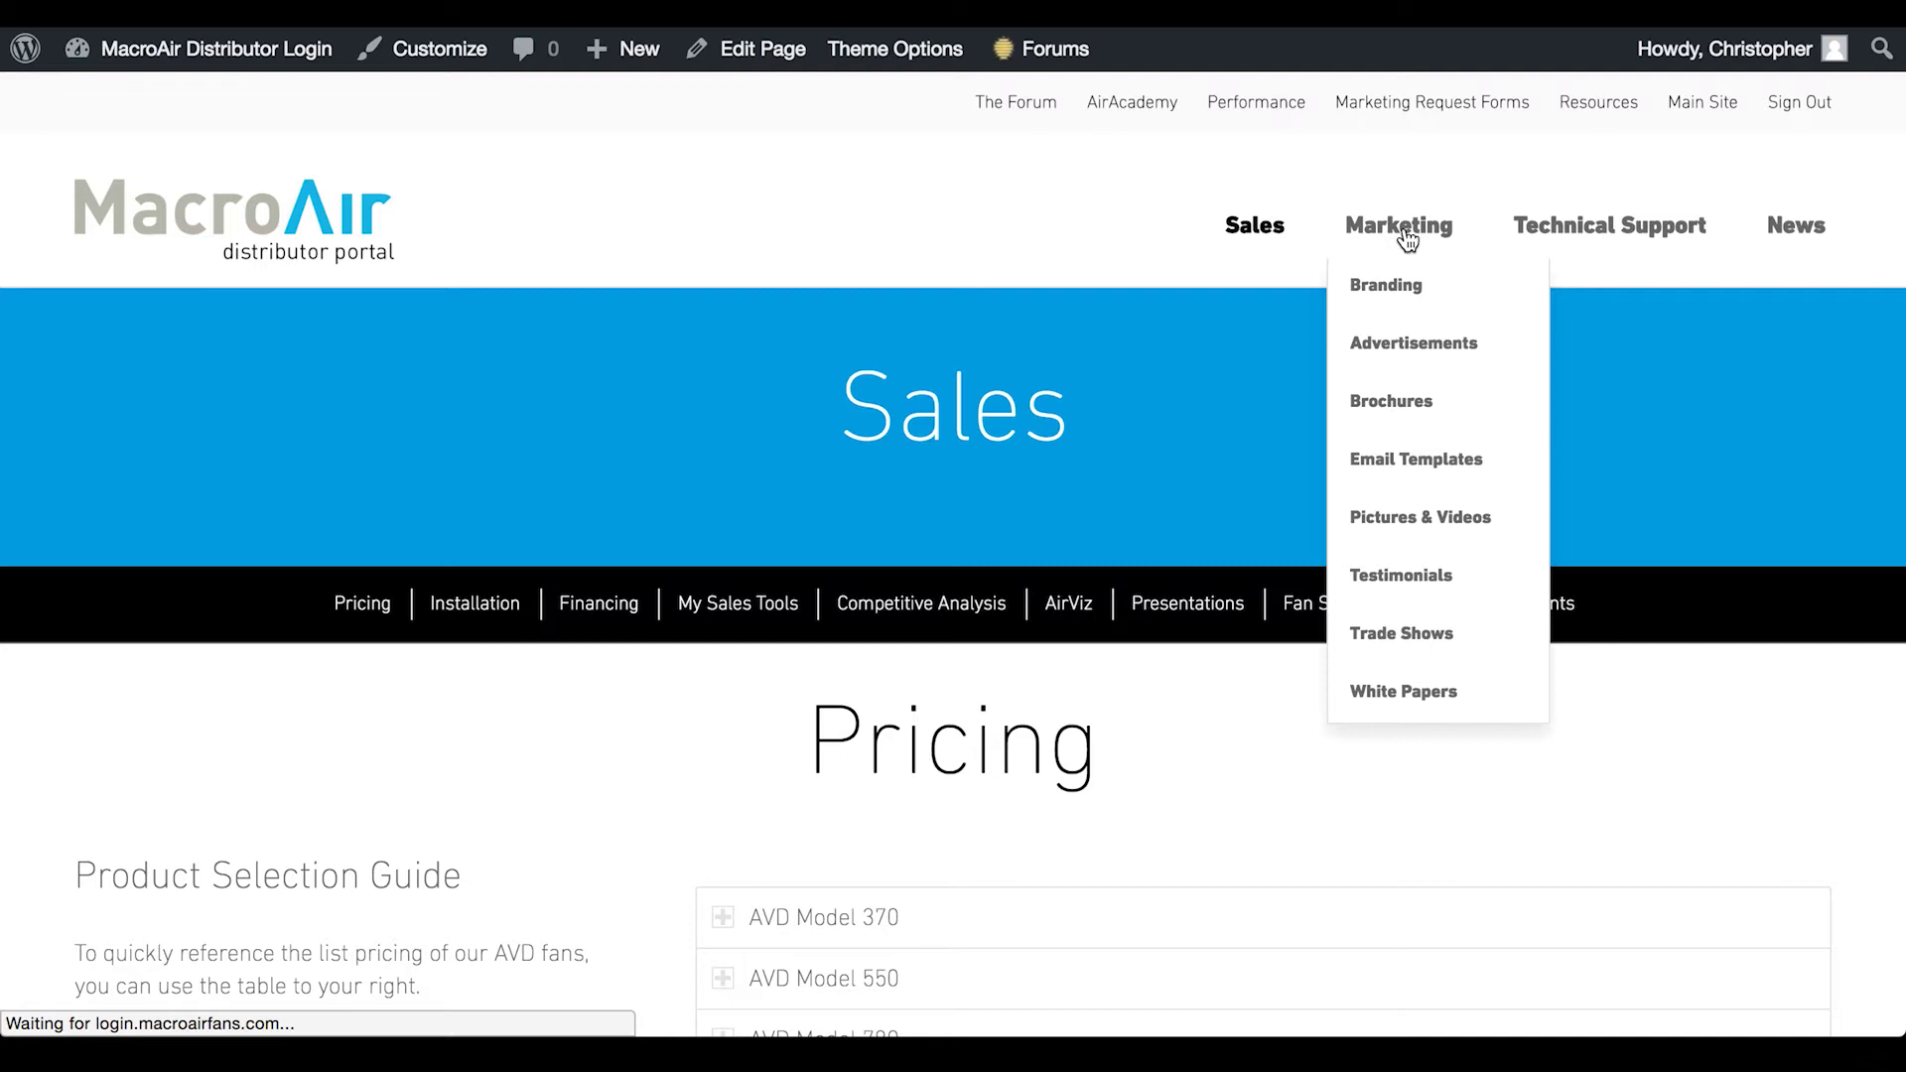
pyautogui.click(1407, 238)
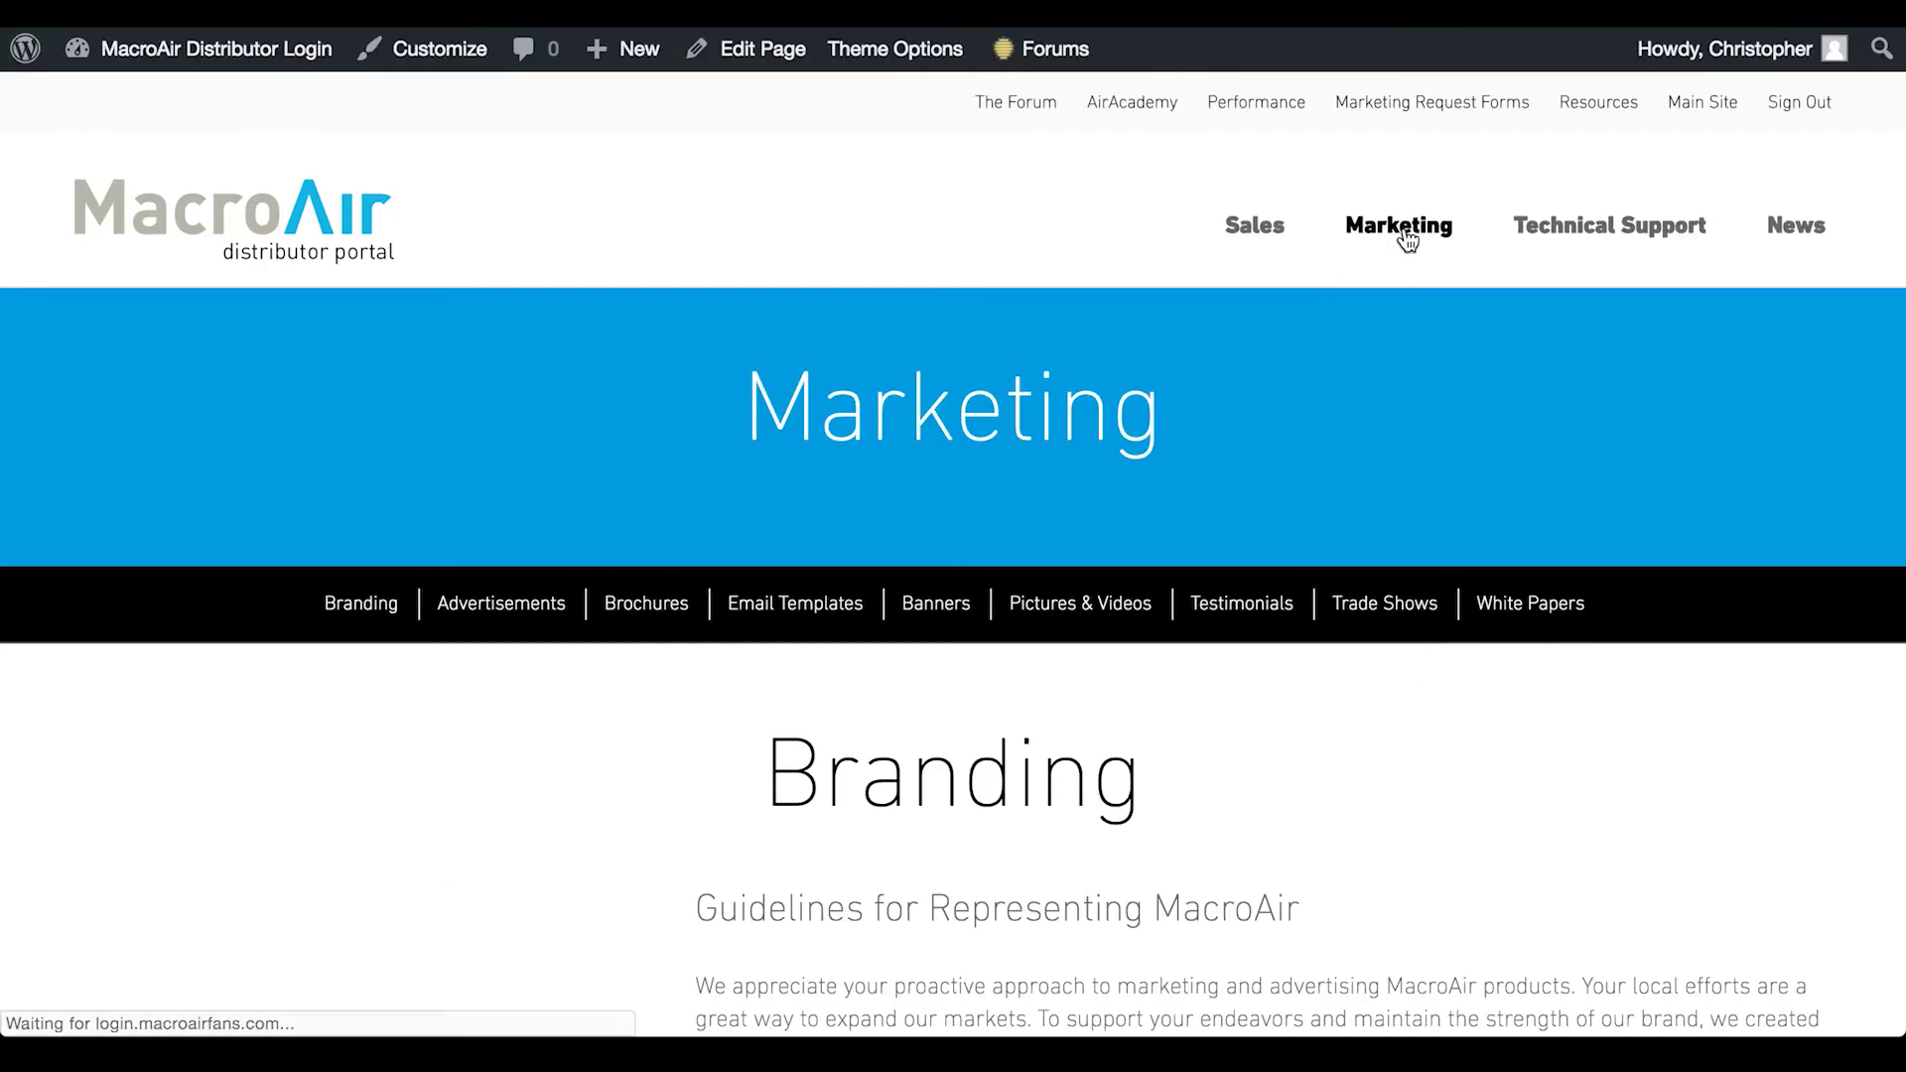
pyautogui.scroll(-1, 392, 615)
pyautogui.click(390, 600)
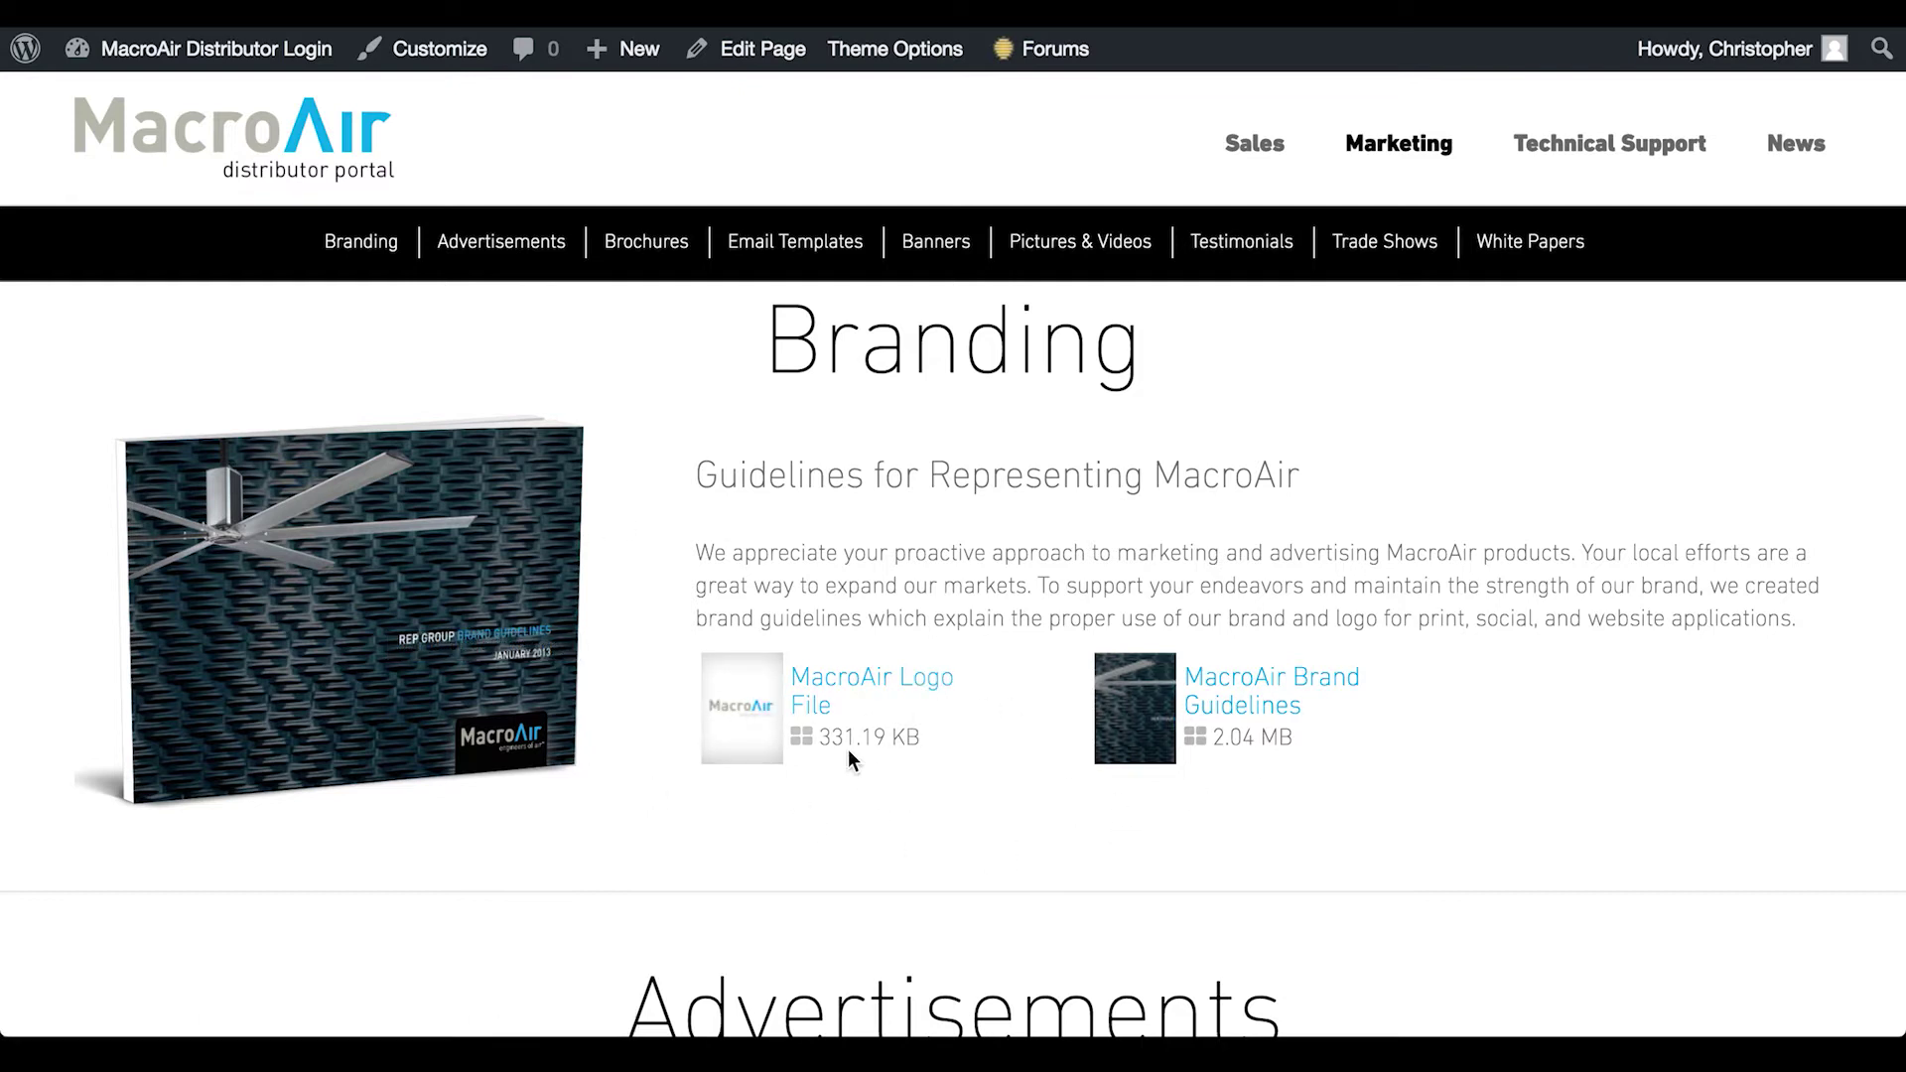
pyautogui.scroll(-4, 847, 748)
pyautogui.scroll(-2, 847, 748)
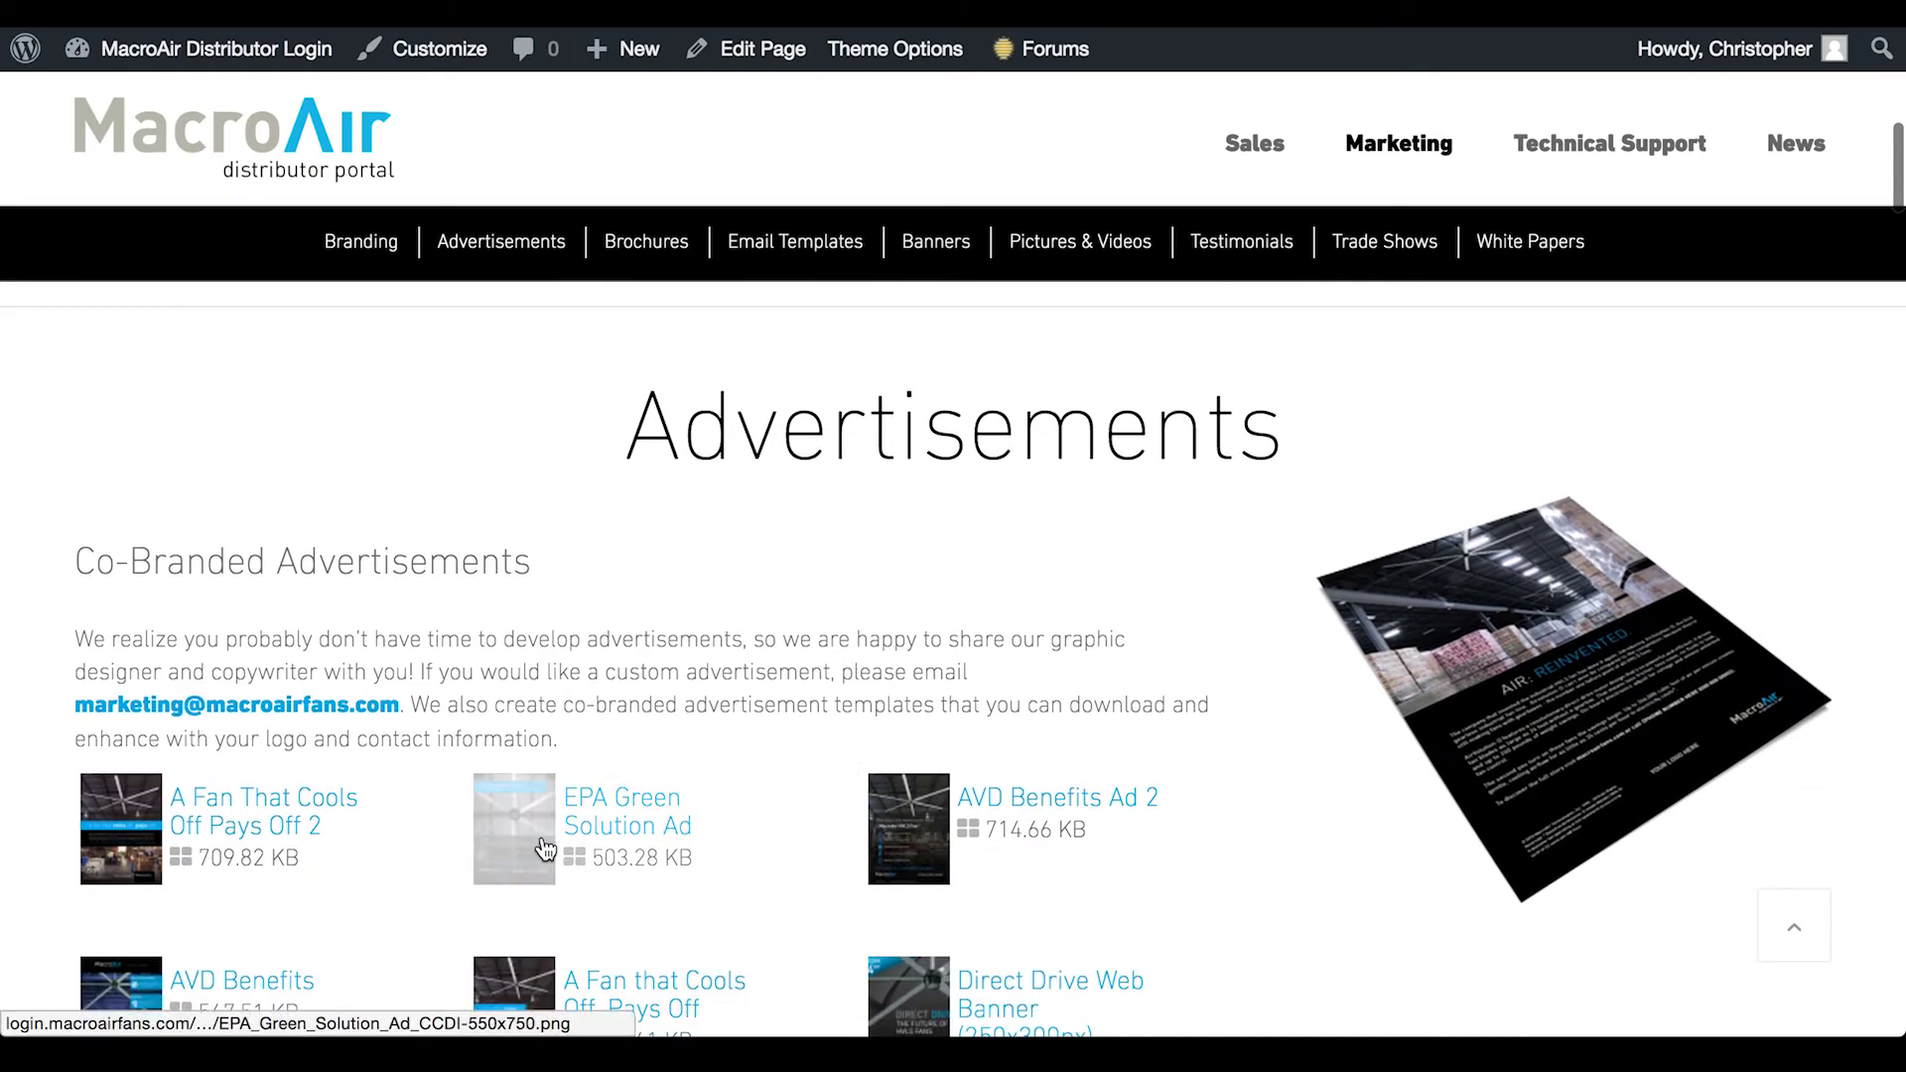
pyautogui.click(529, 839)
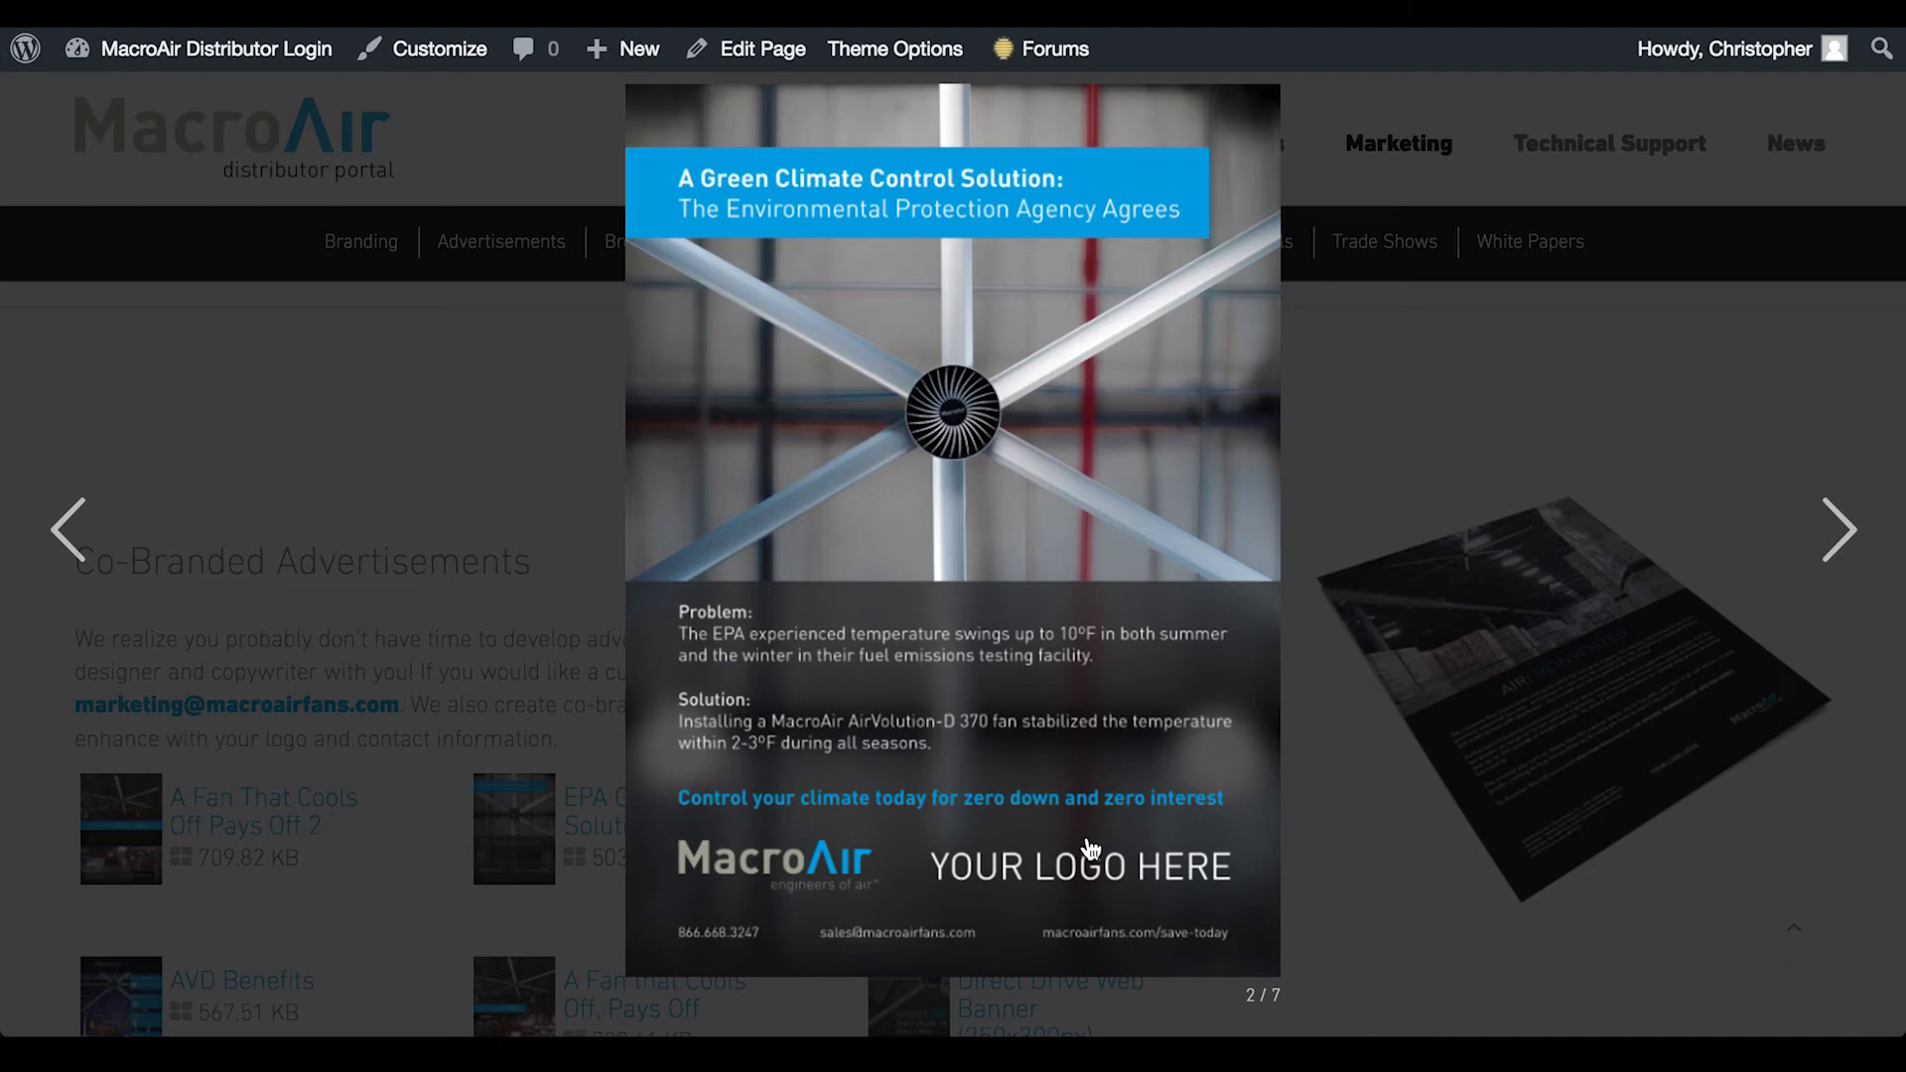
pyautogui.click(406, 506)
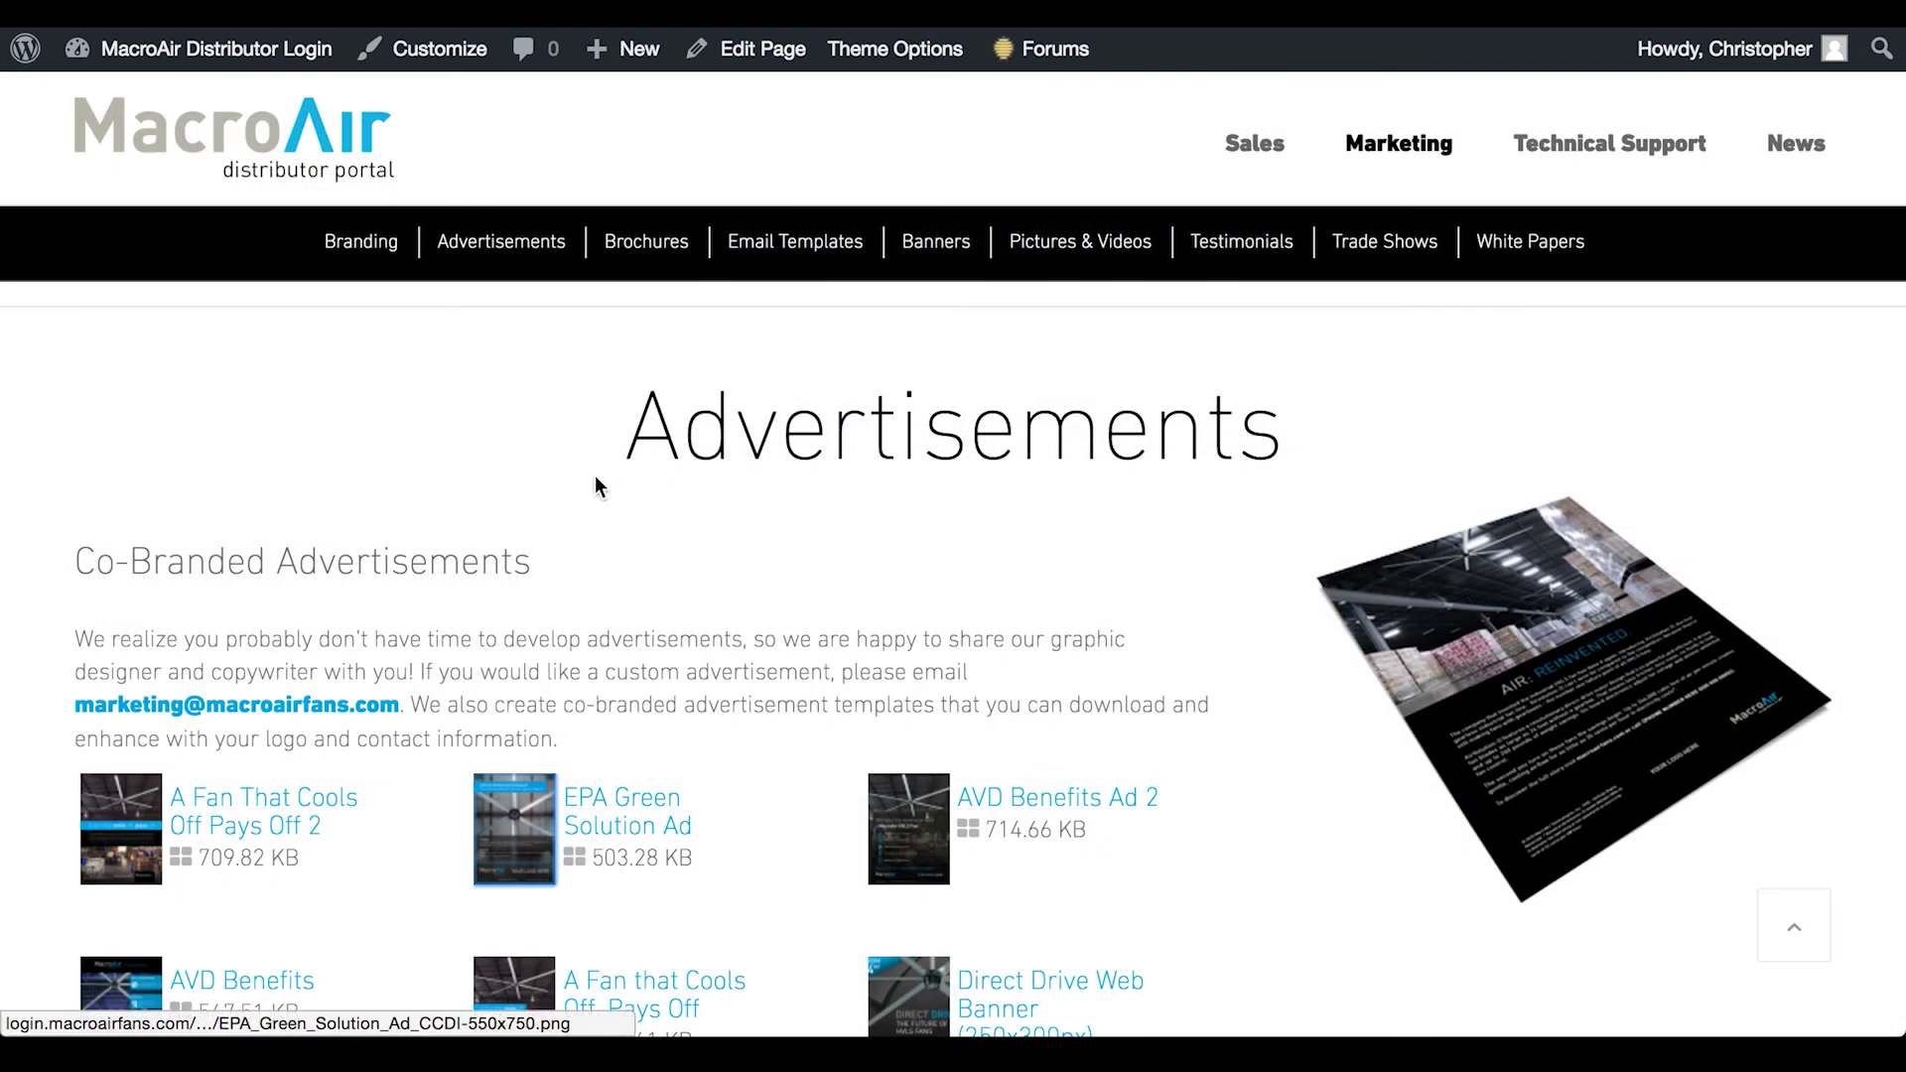
# Scroll the Marketing page past Pictures & Videos and Testimonials down to Trade Shows
pyautogui.scroll(-6, 595, 486)
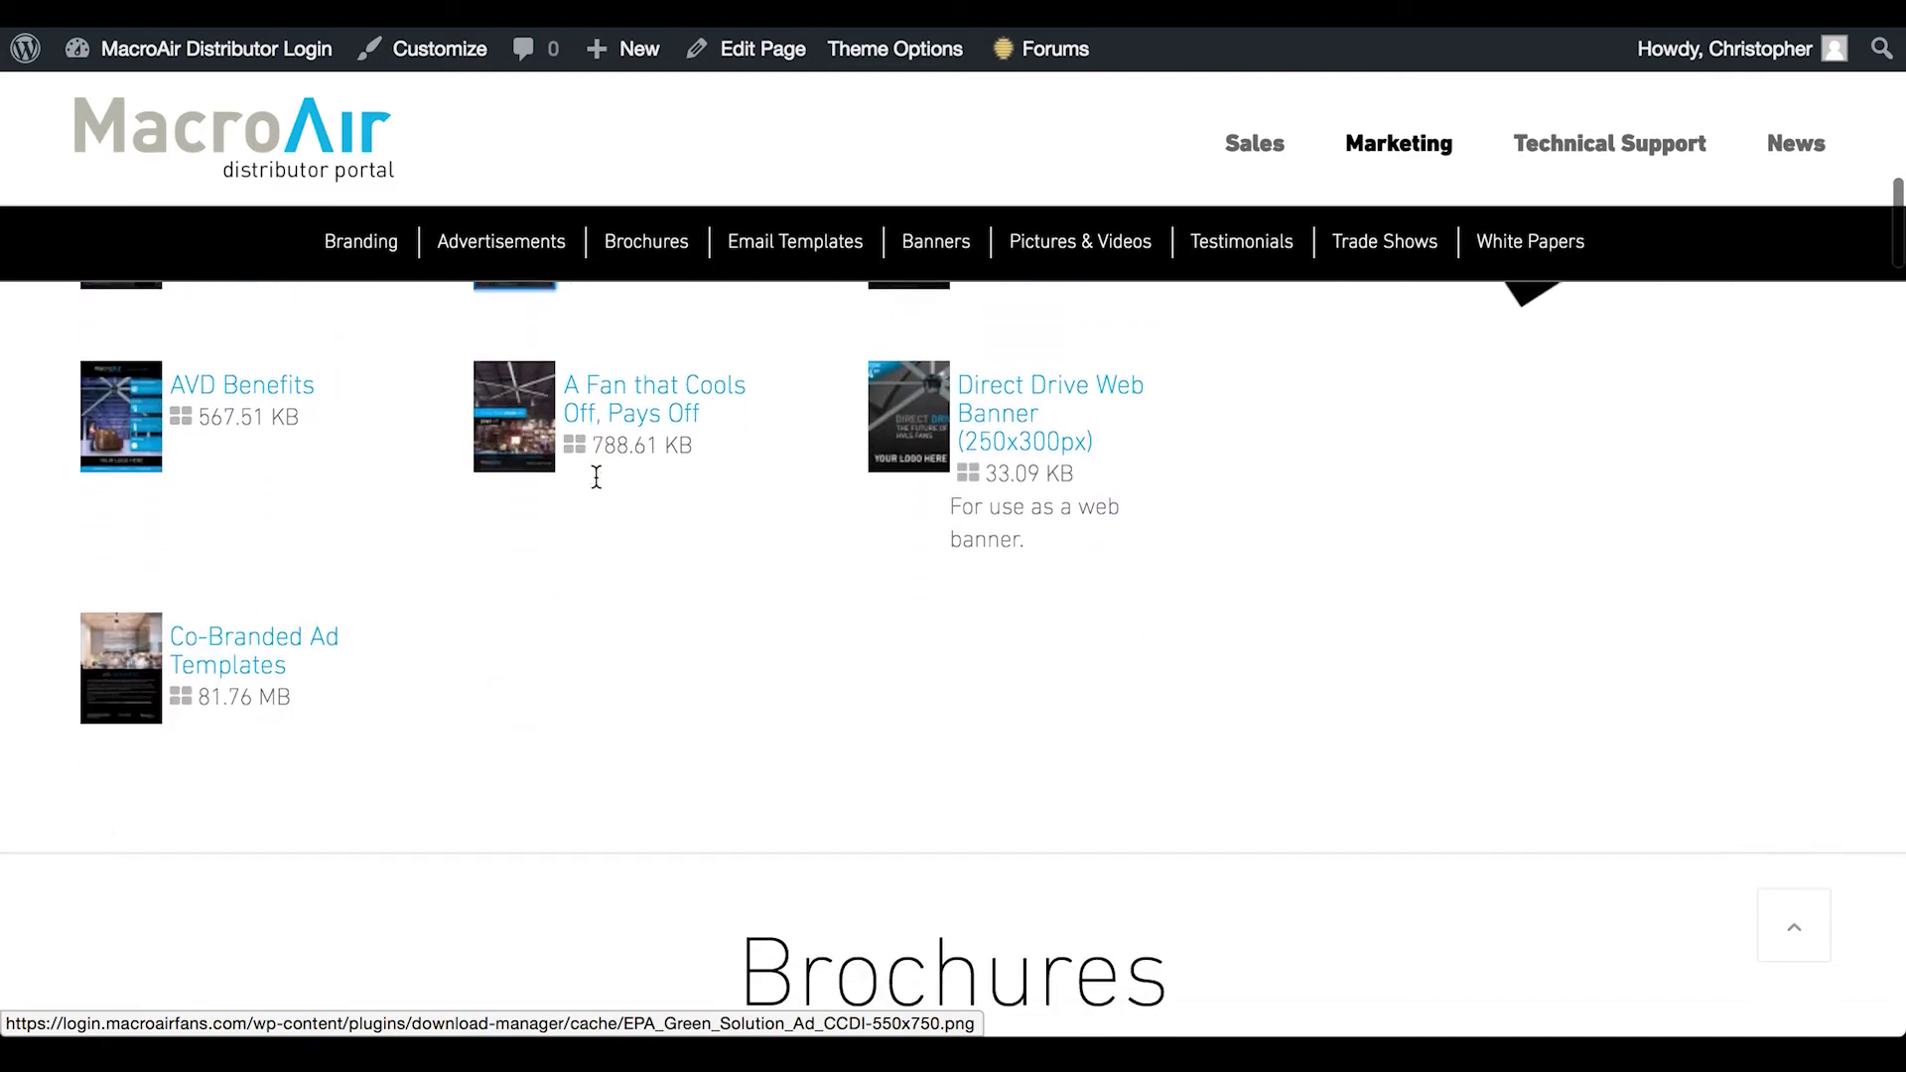
pyautogui.scroll(-10, 596, 476)
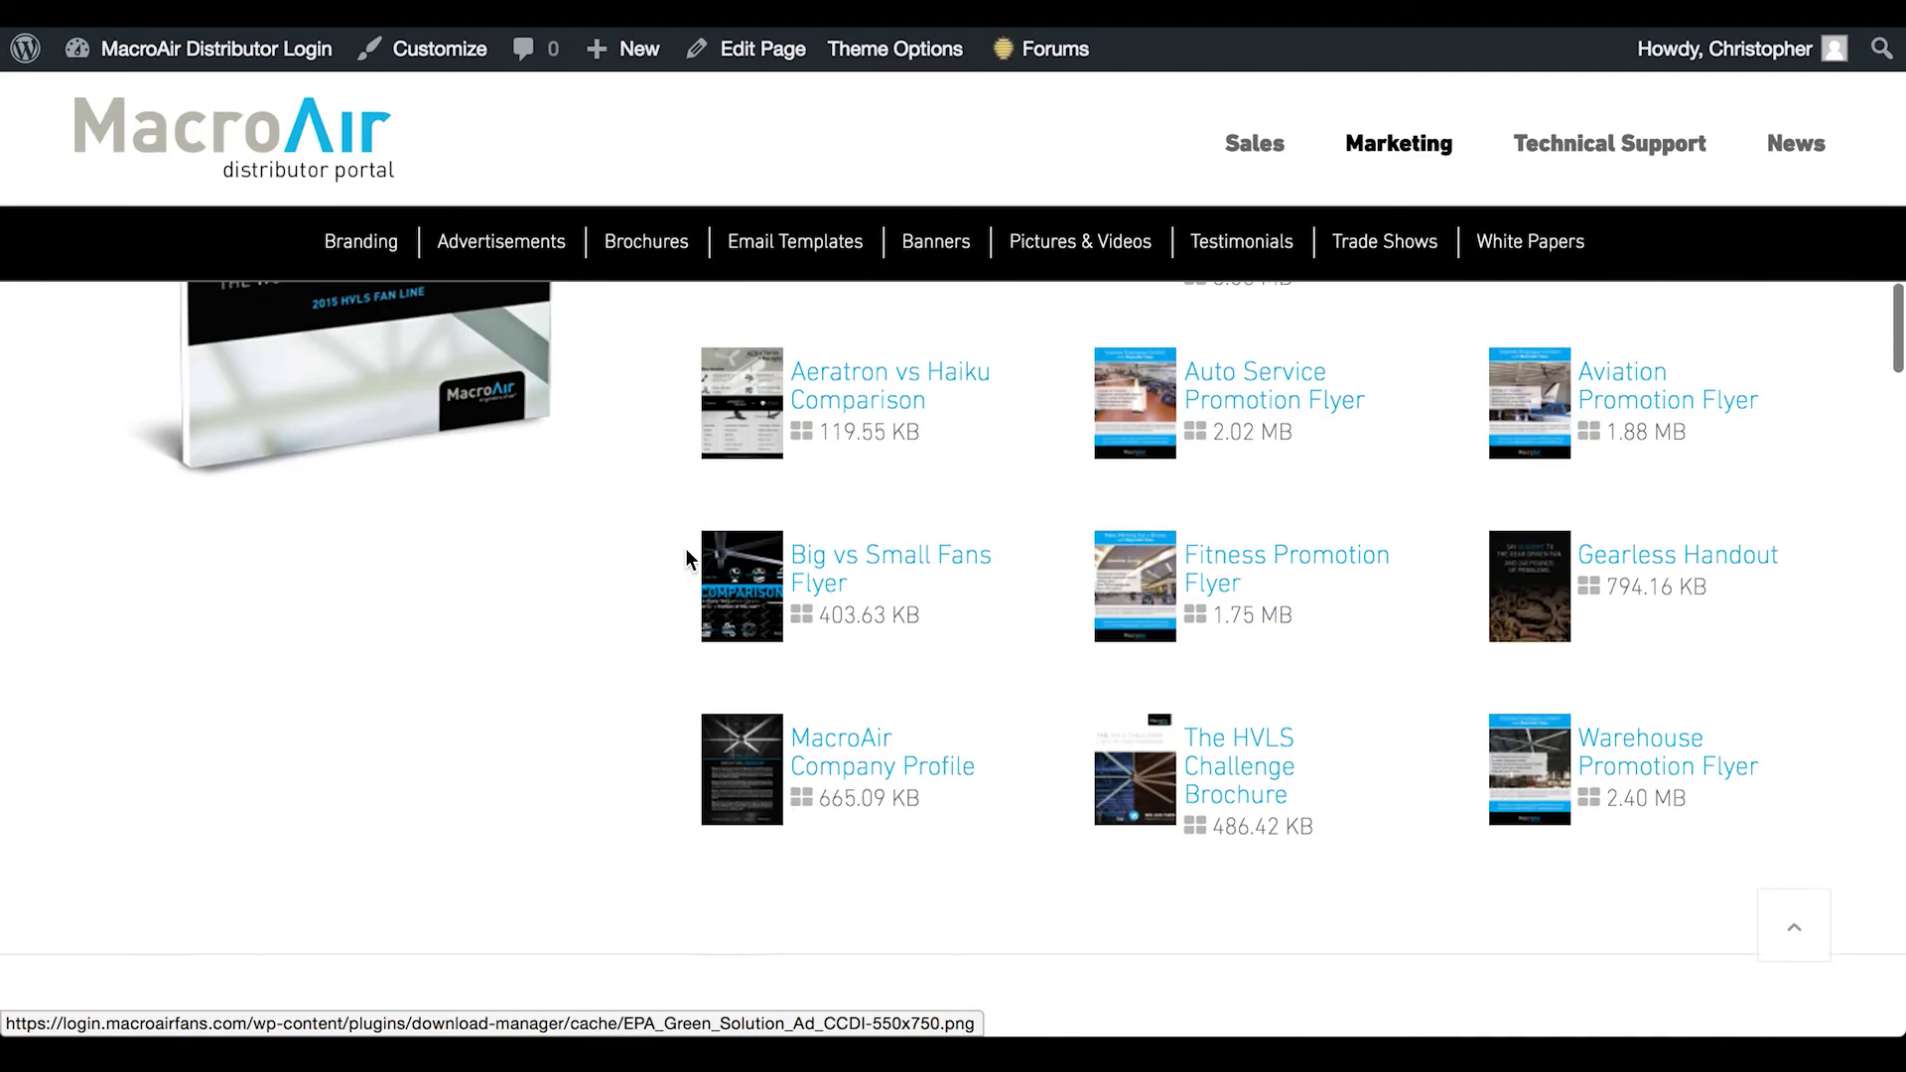
pyautogui.scroll(-13, 686, 549)
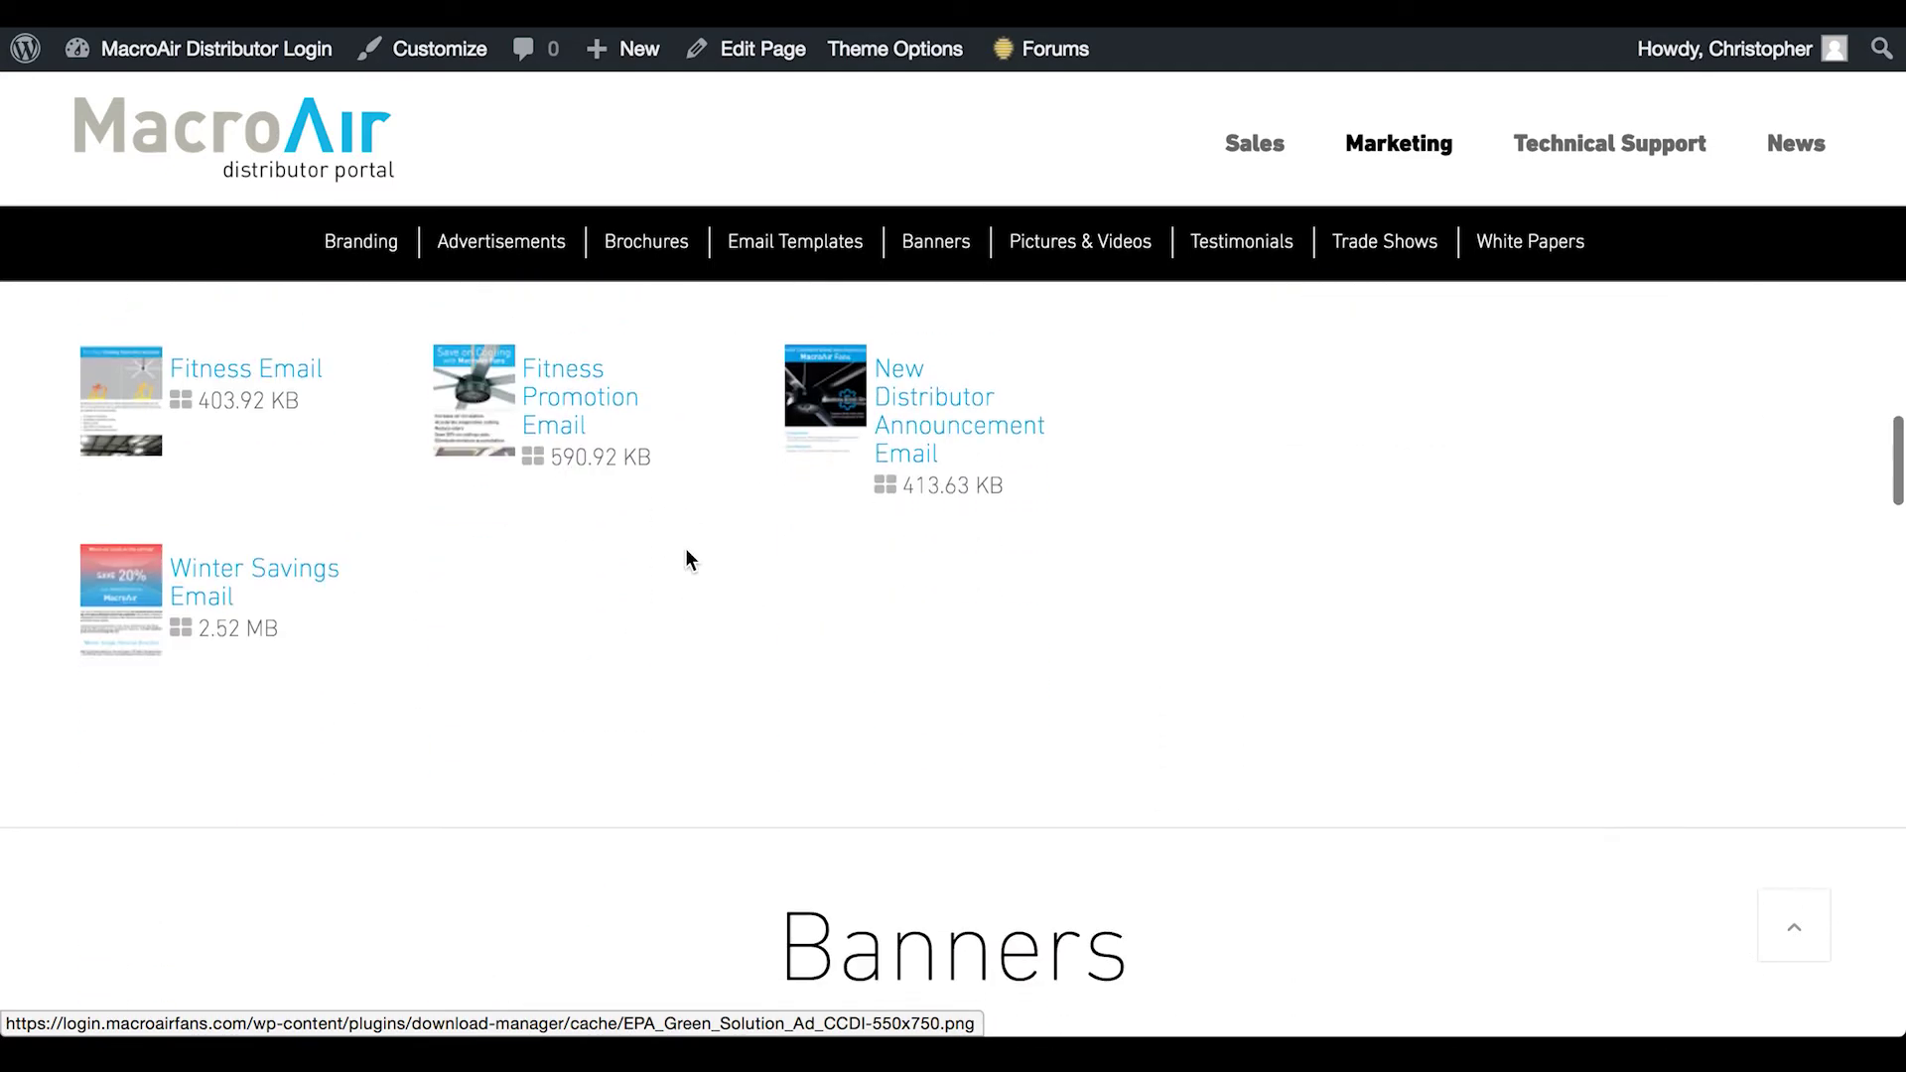
pyautogui.scroll(-10, 685, 549)
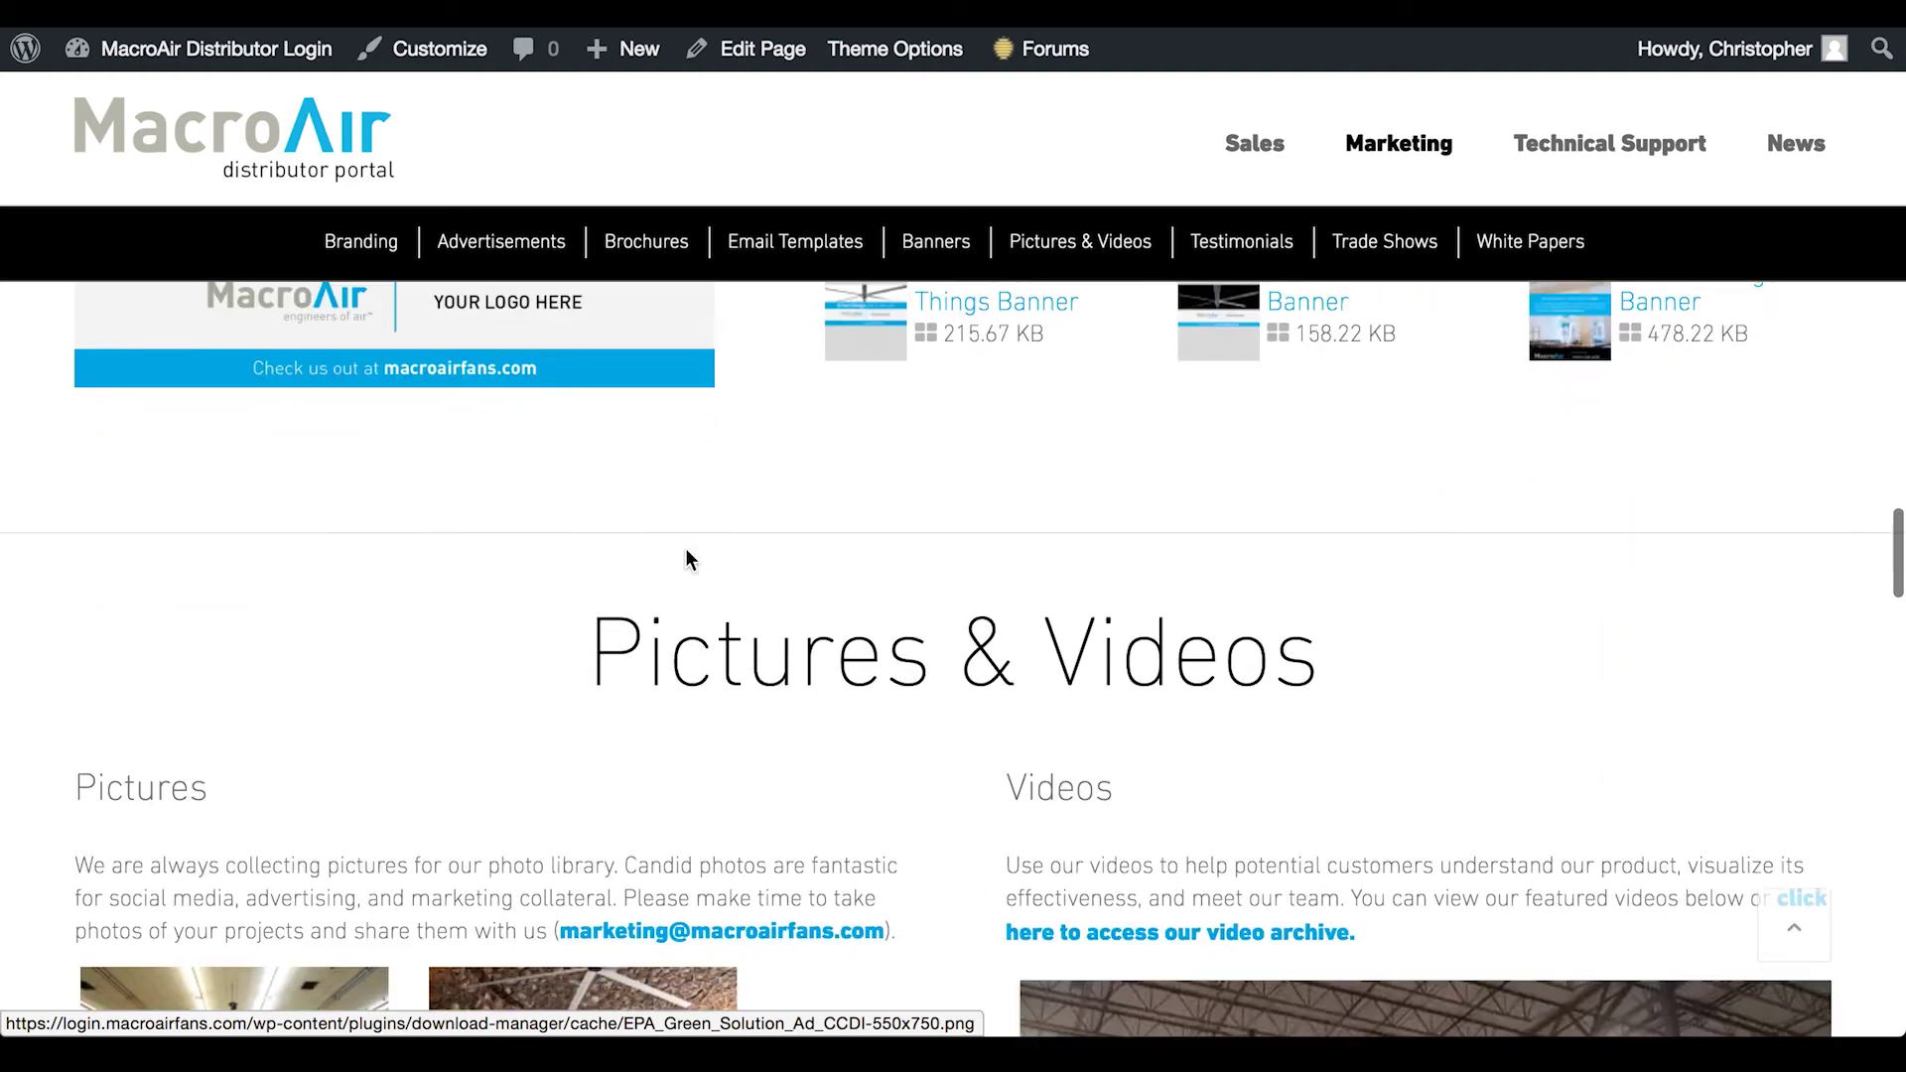
pyautogui.scroll(-5, 685, 553)
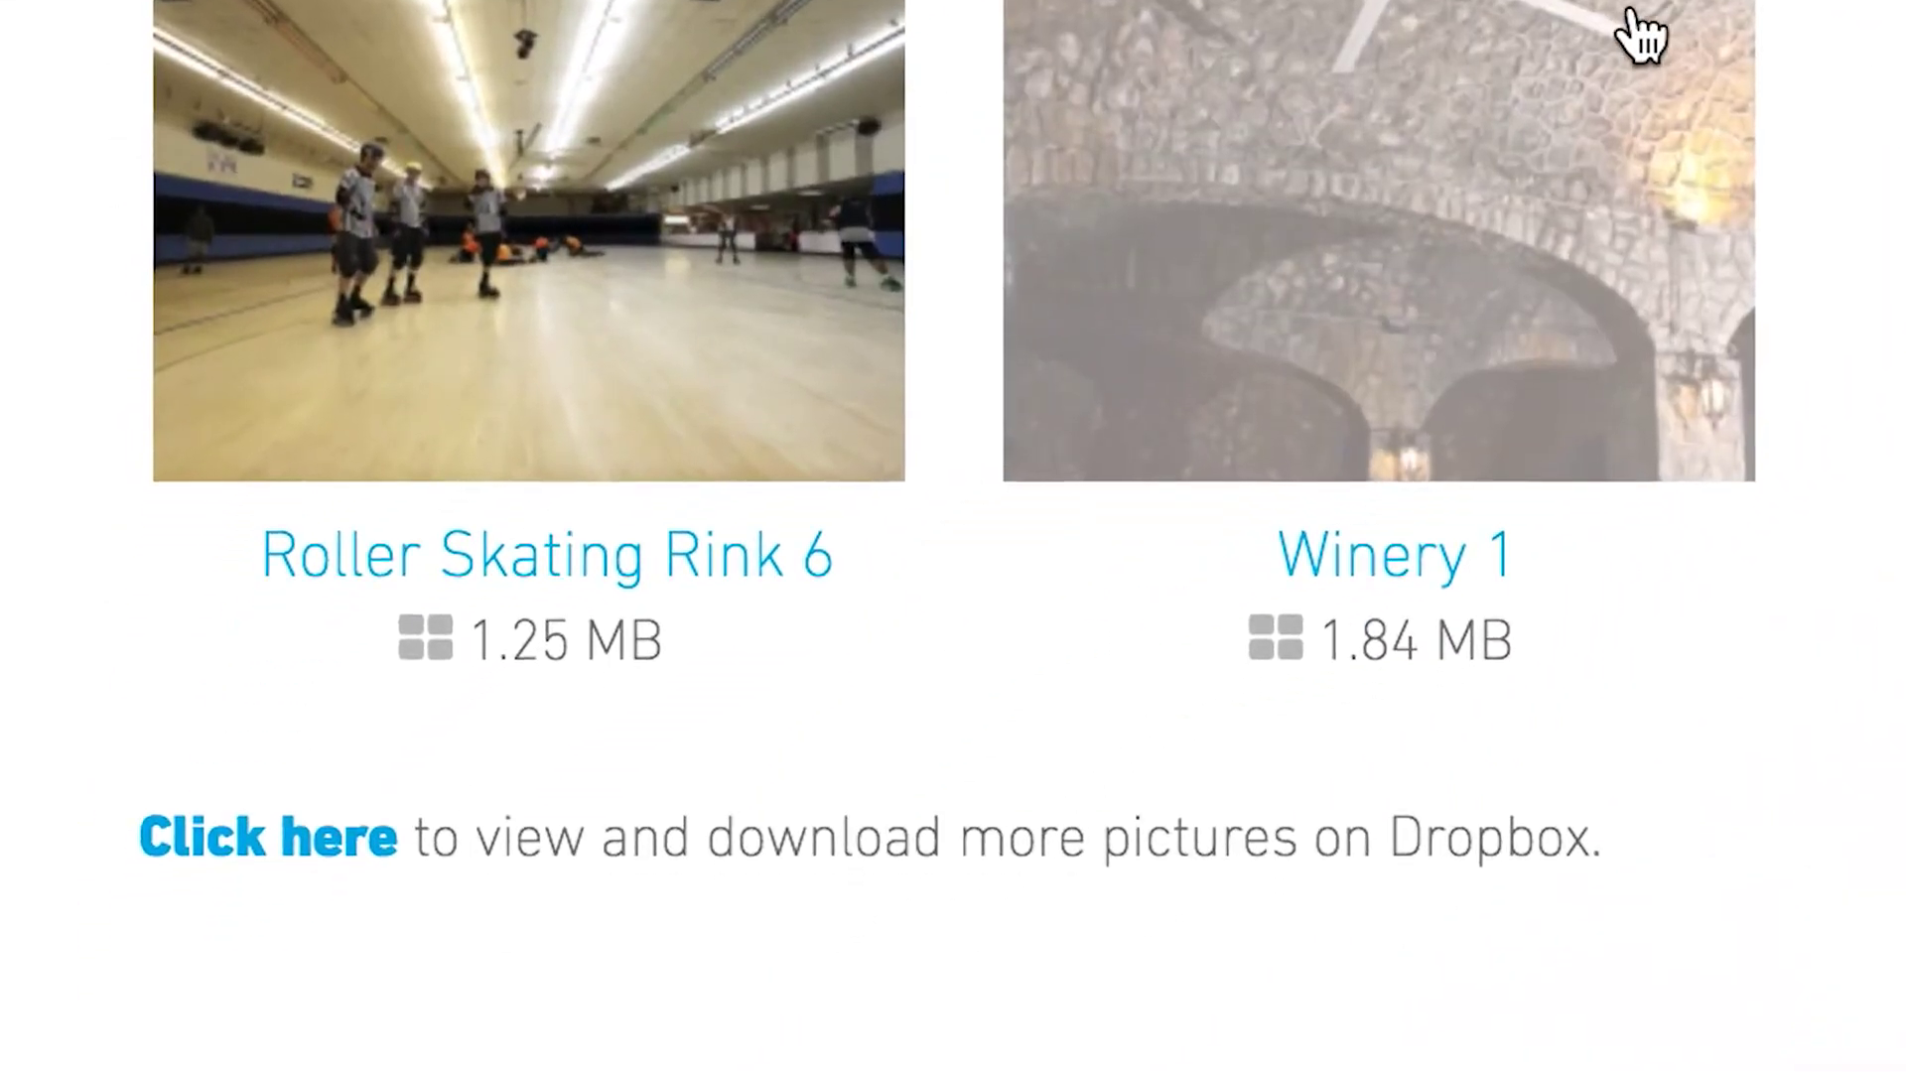
pyautogui.scroll(-2, 1638, 35)
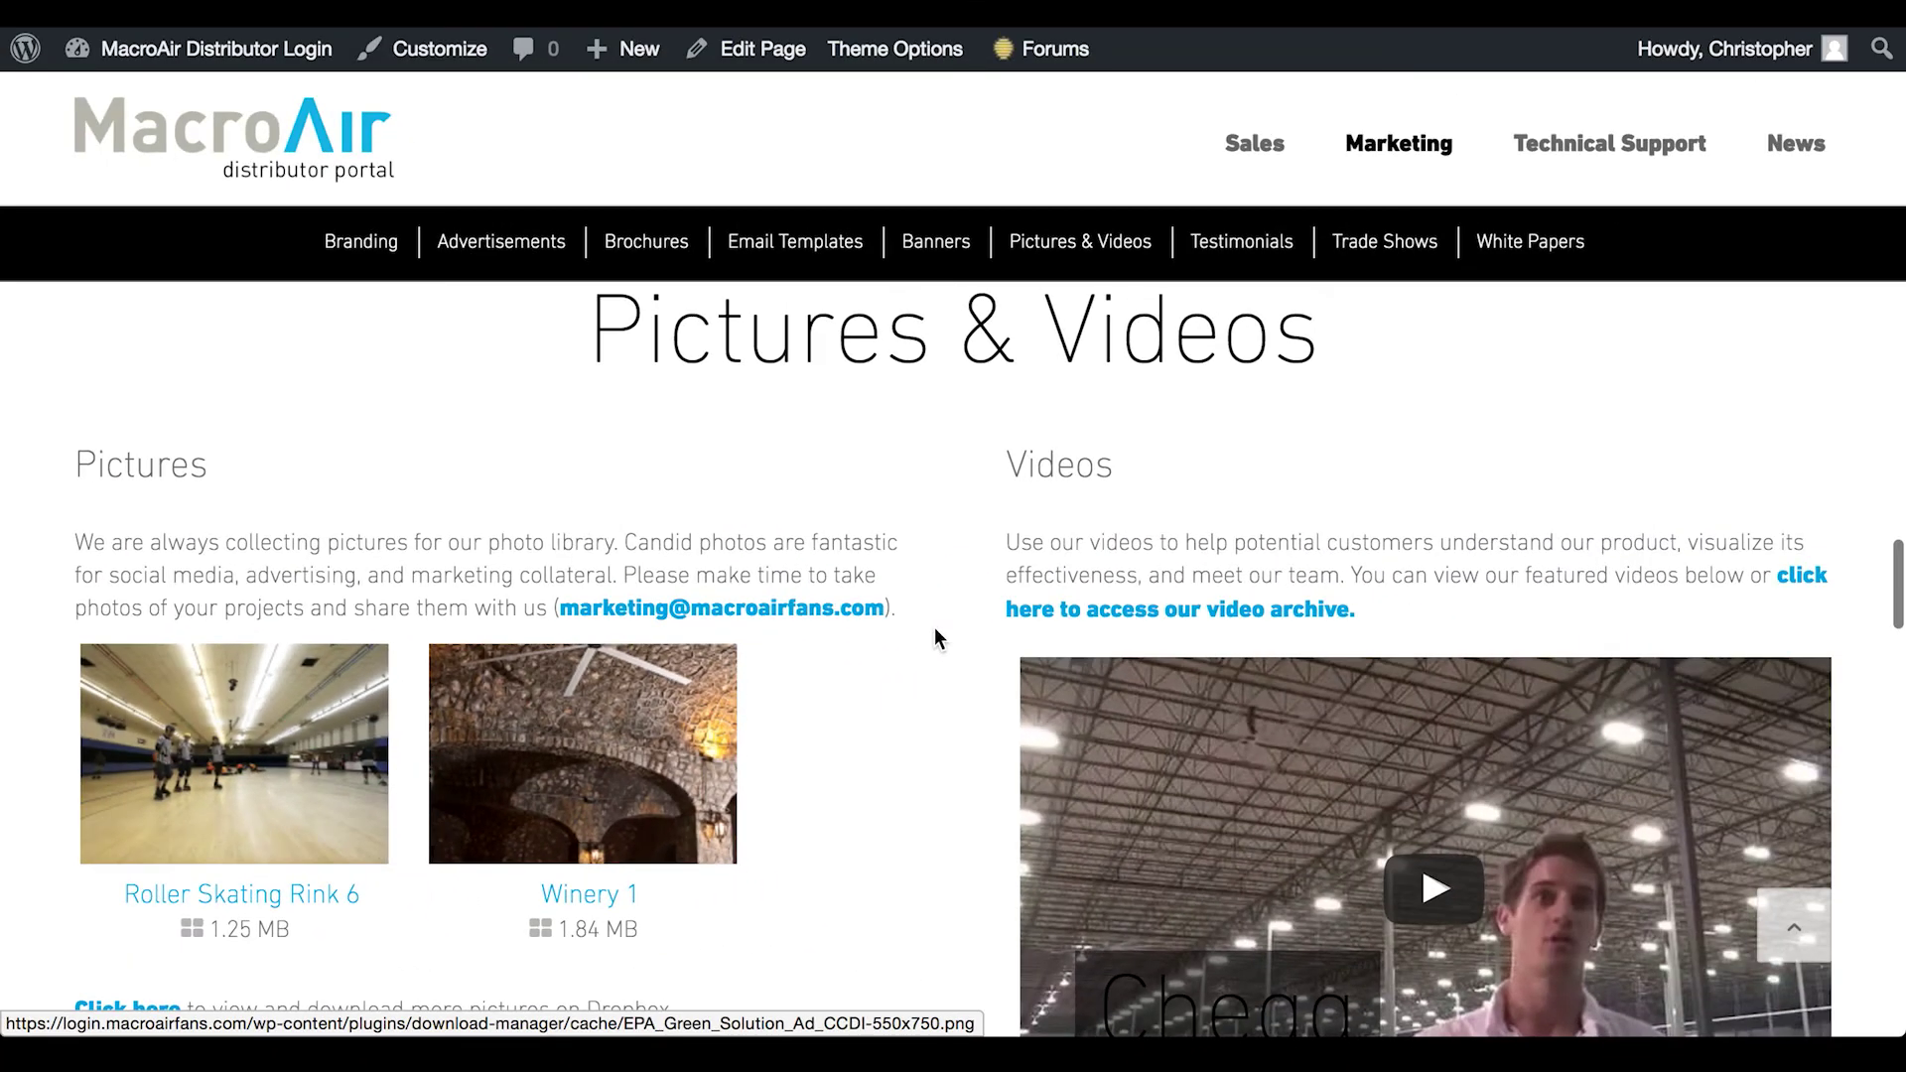
pyautogui.scroll(-2, 933, 639)
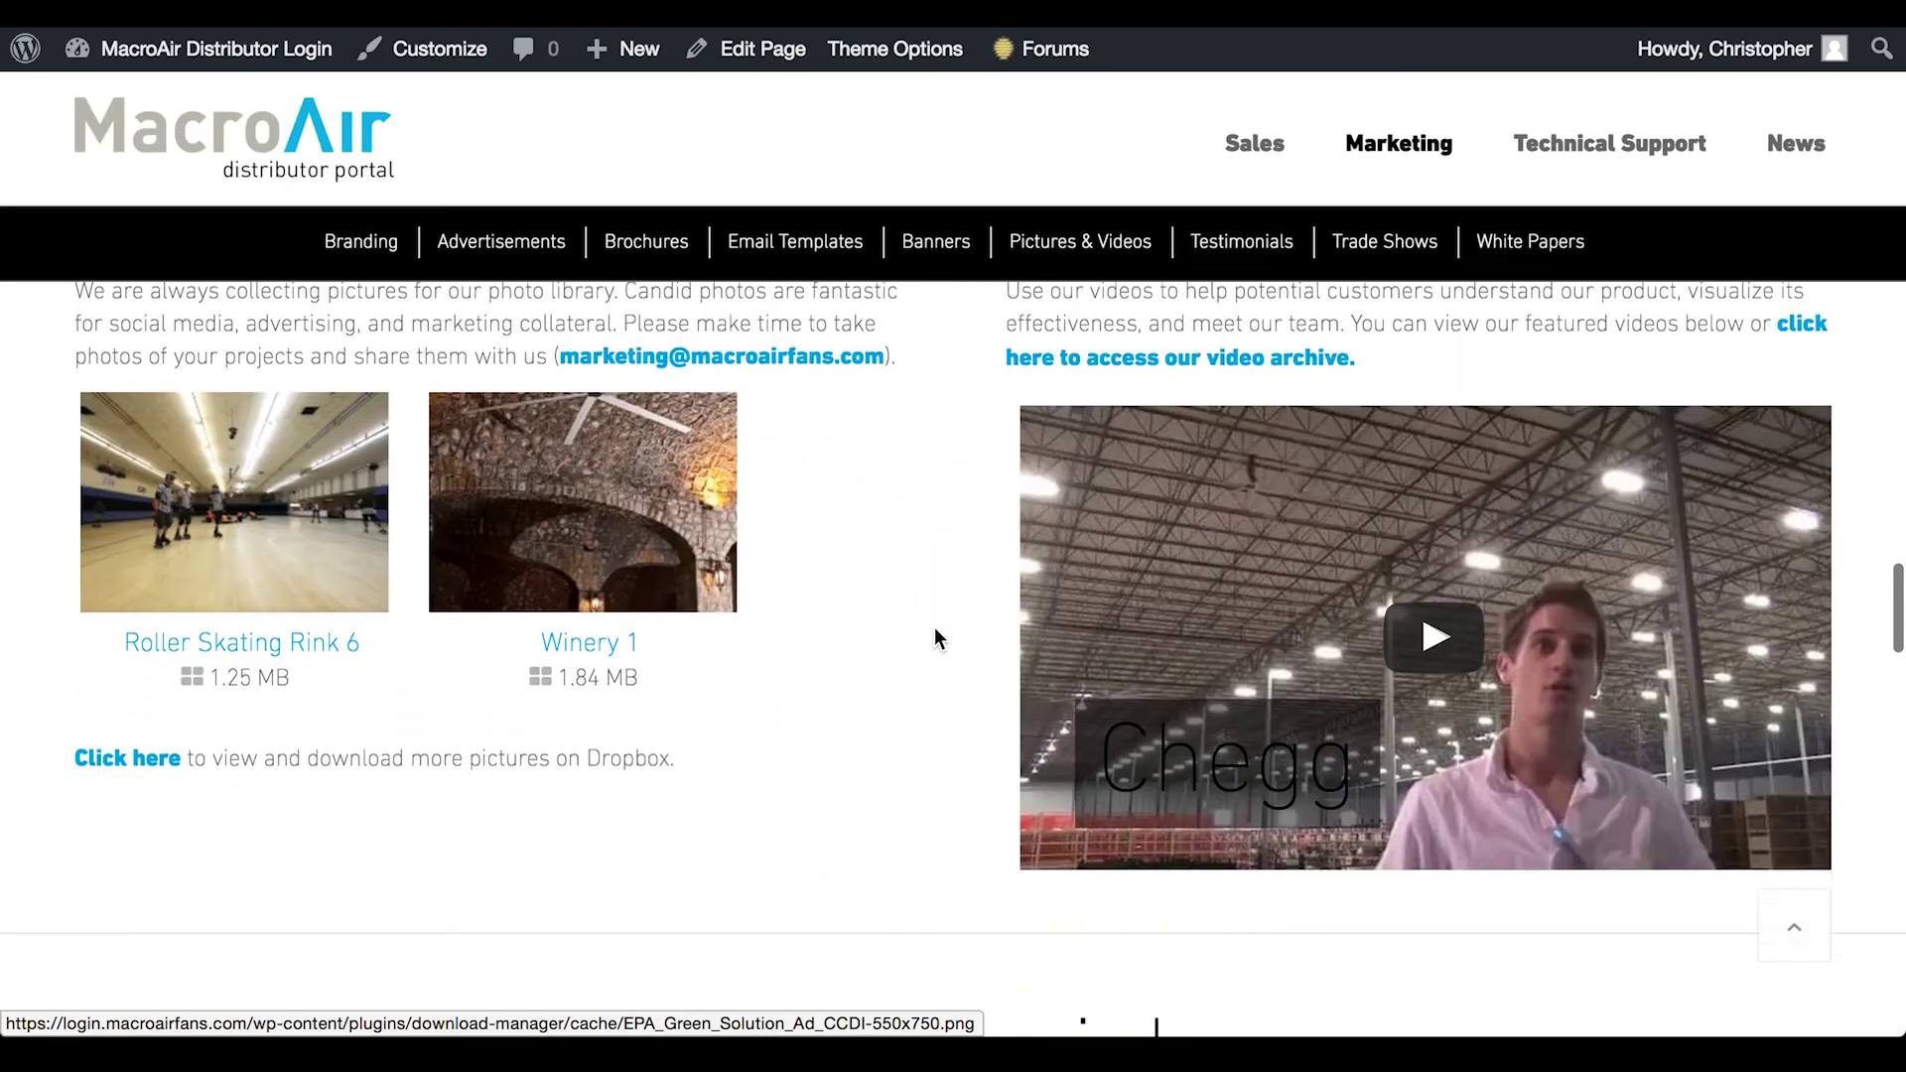
pyautogui.scroll(1, 943, 625)
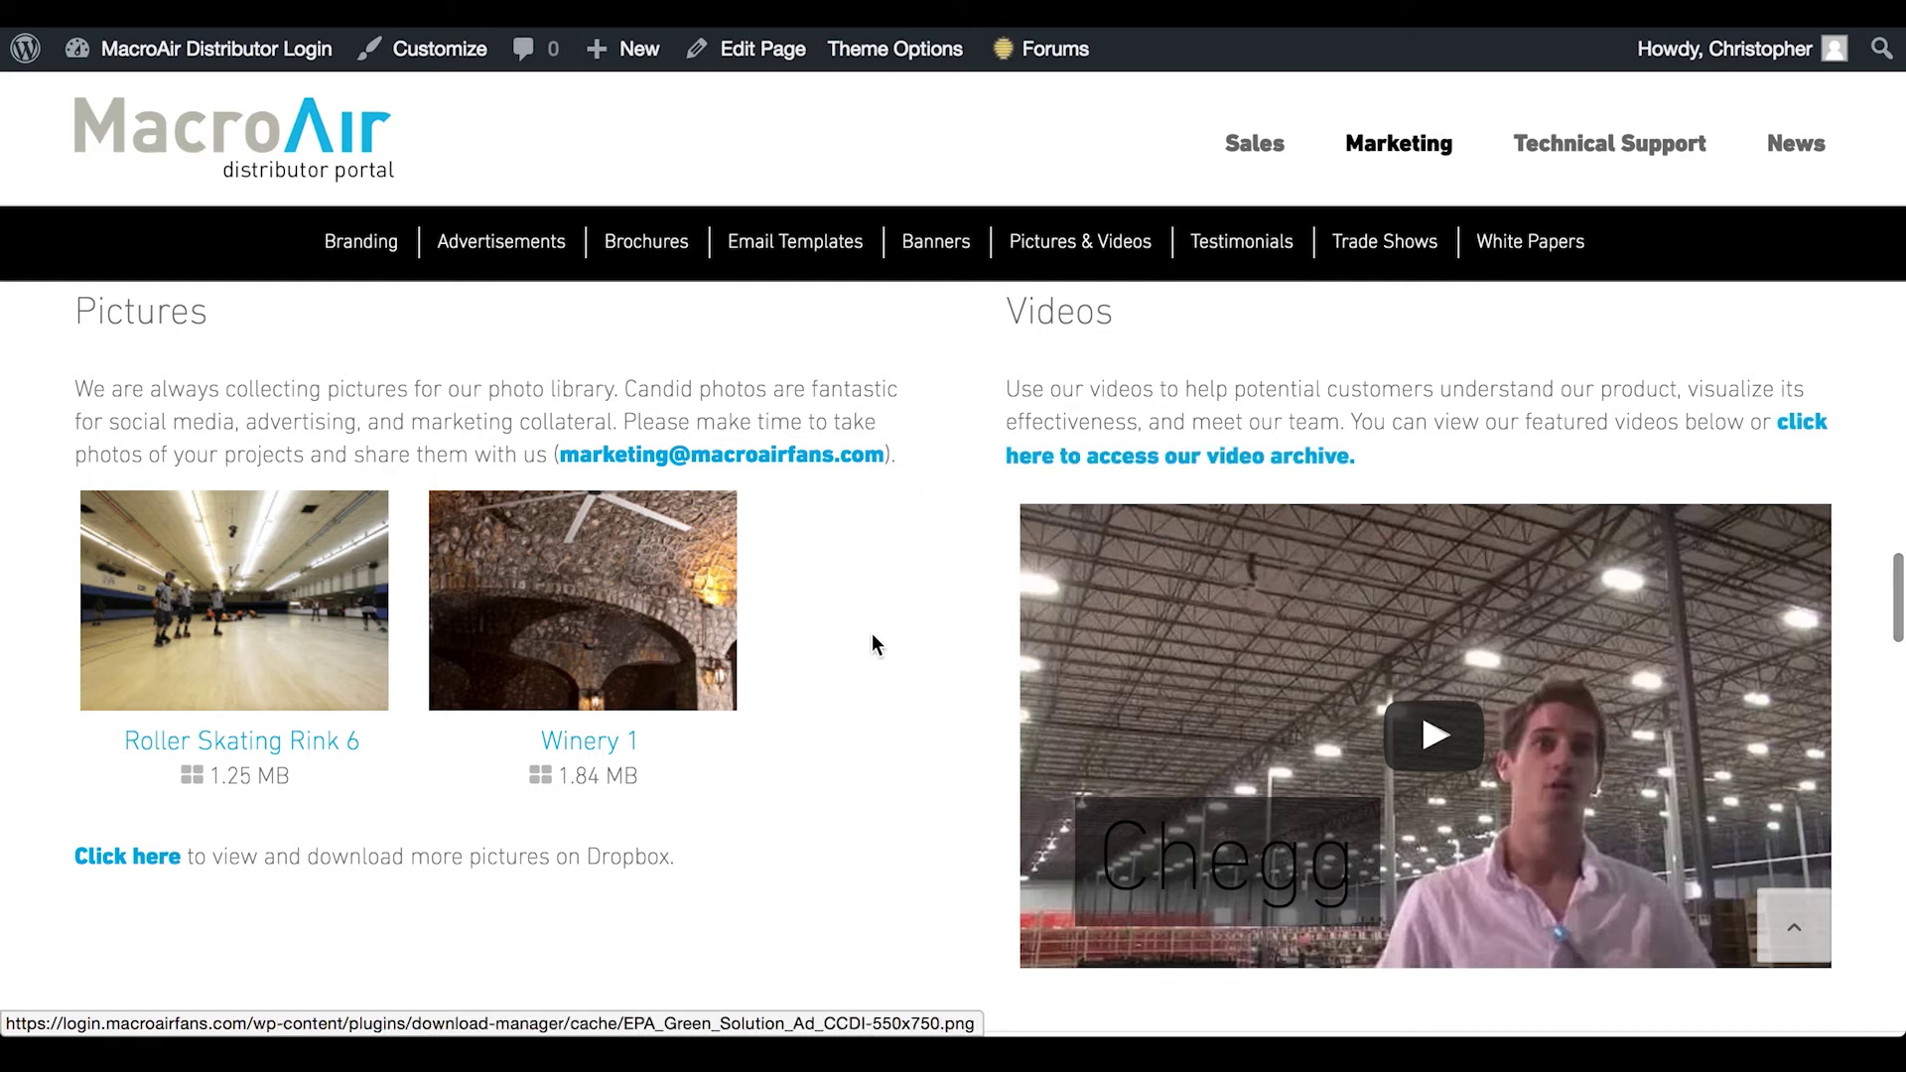
pyautogui.scroll(-6, 873, 636)
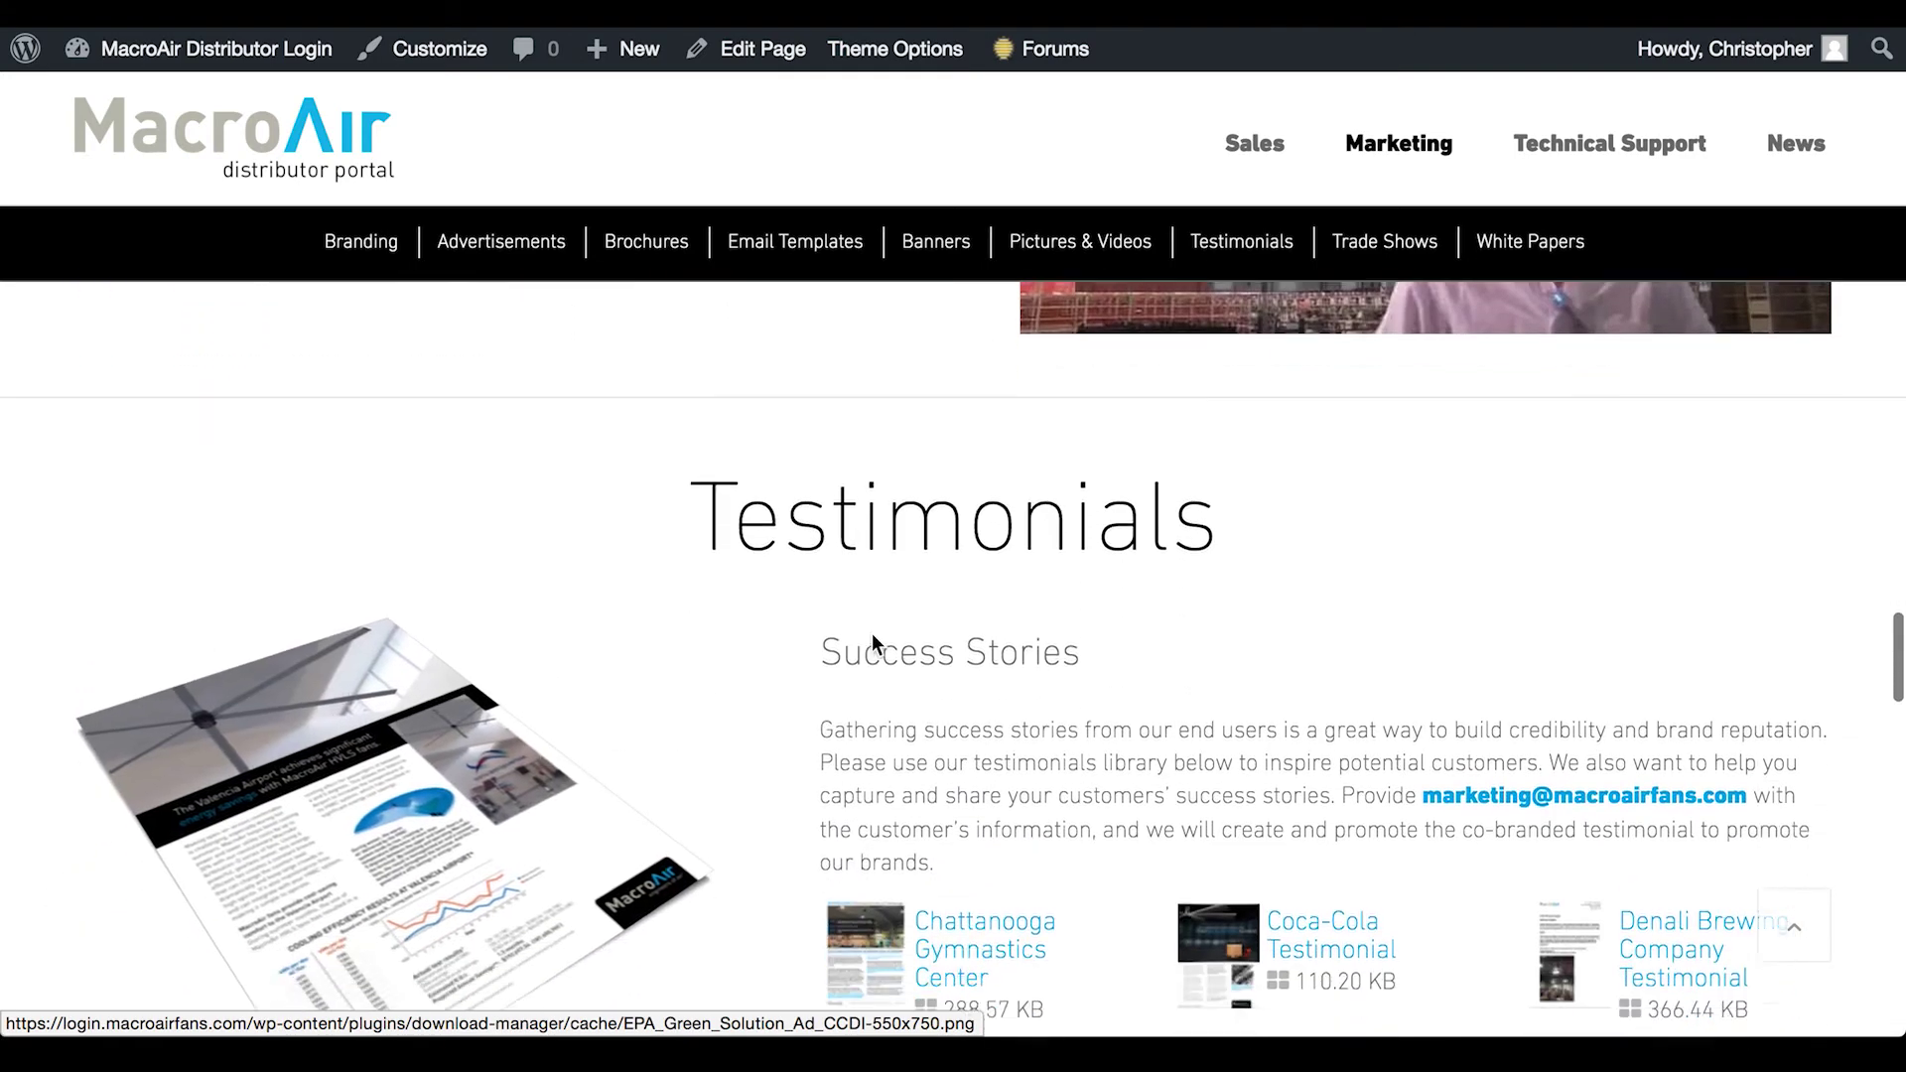
pyautogui.scroll(-3, 872, 636)
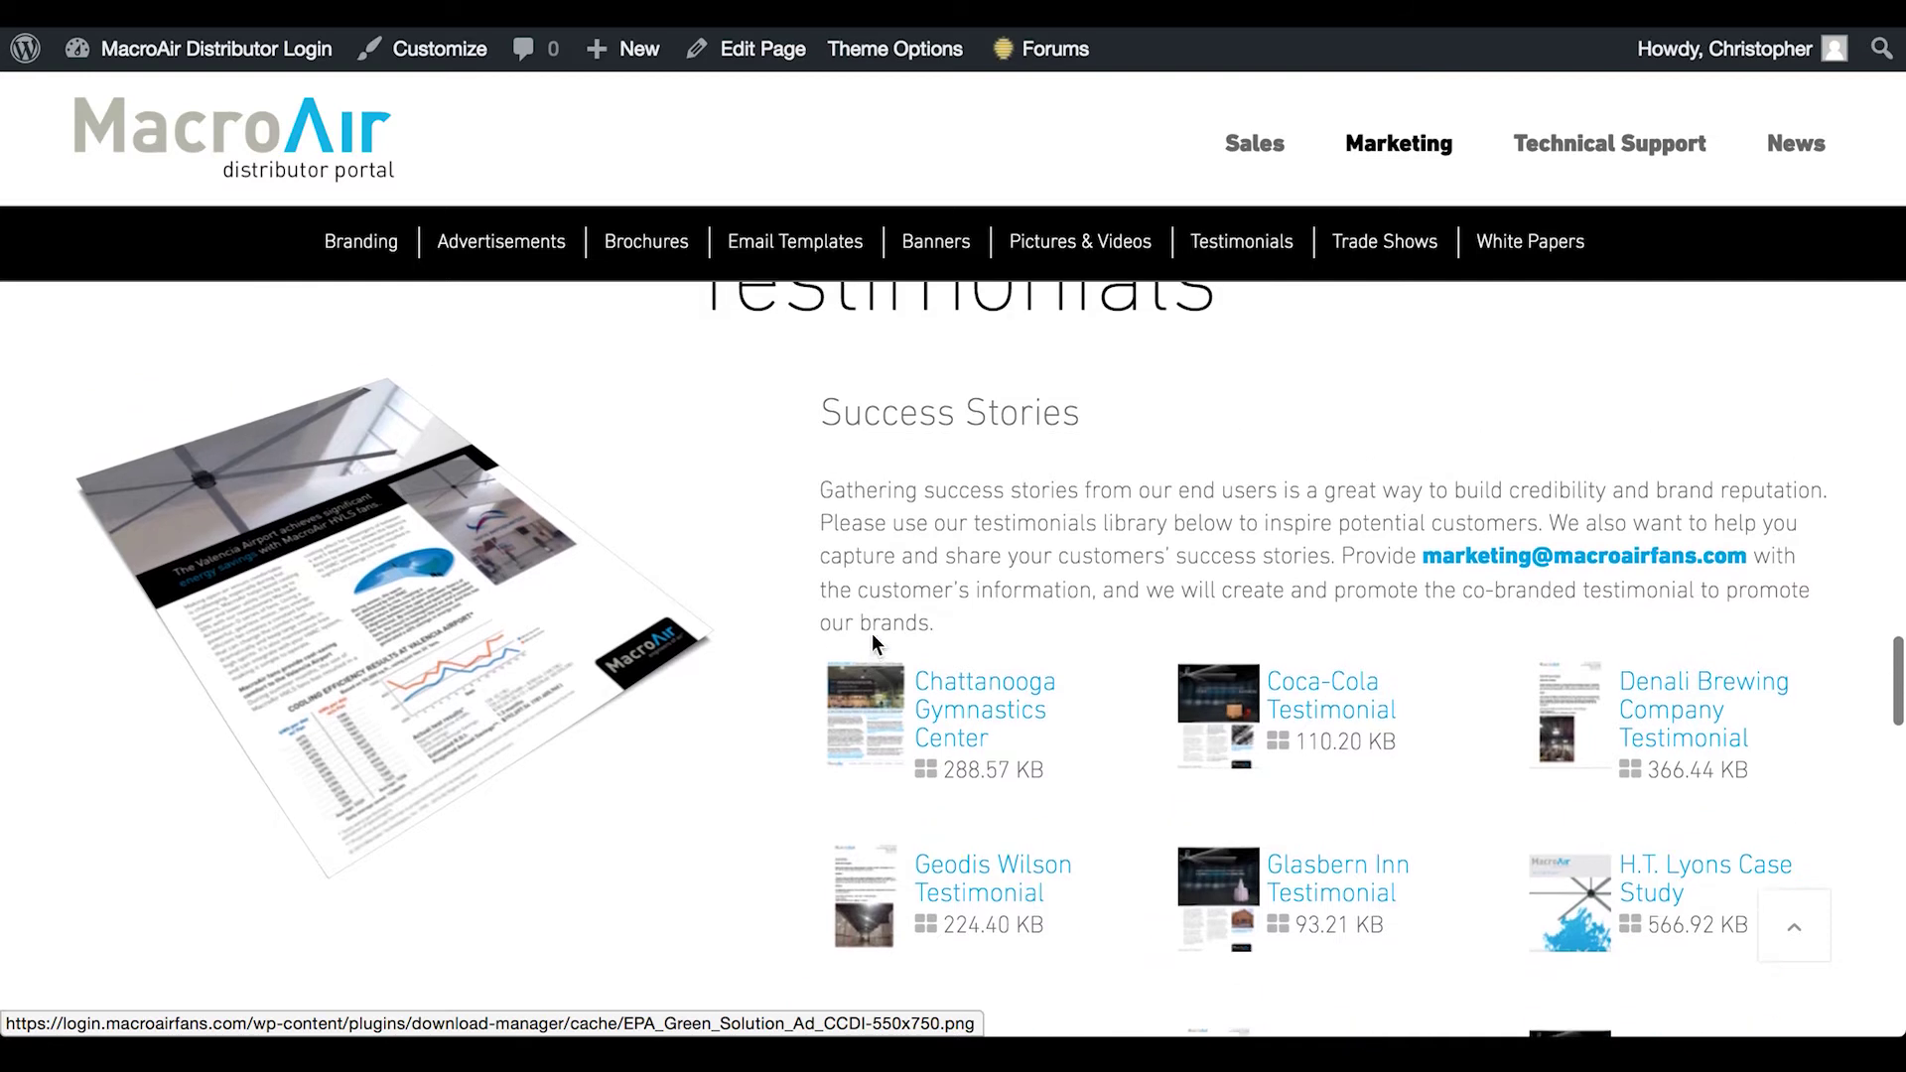
pyautogui.scroll(1, 872, 636)
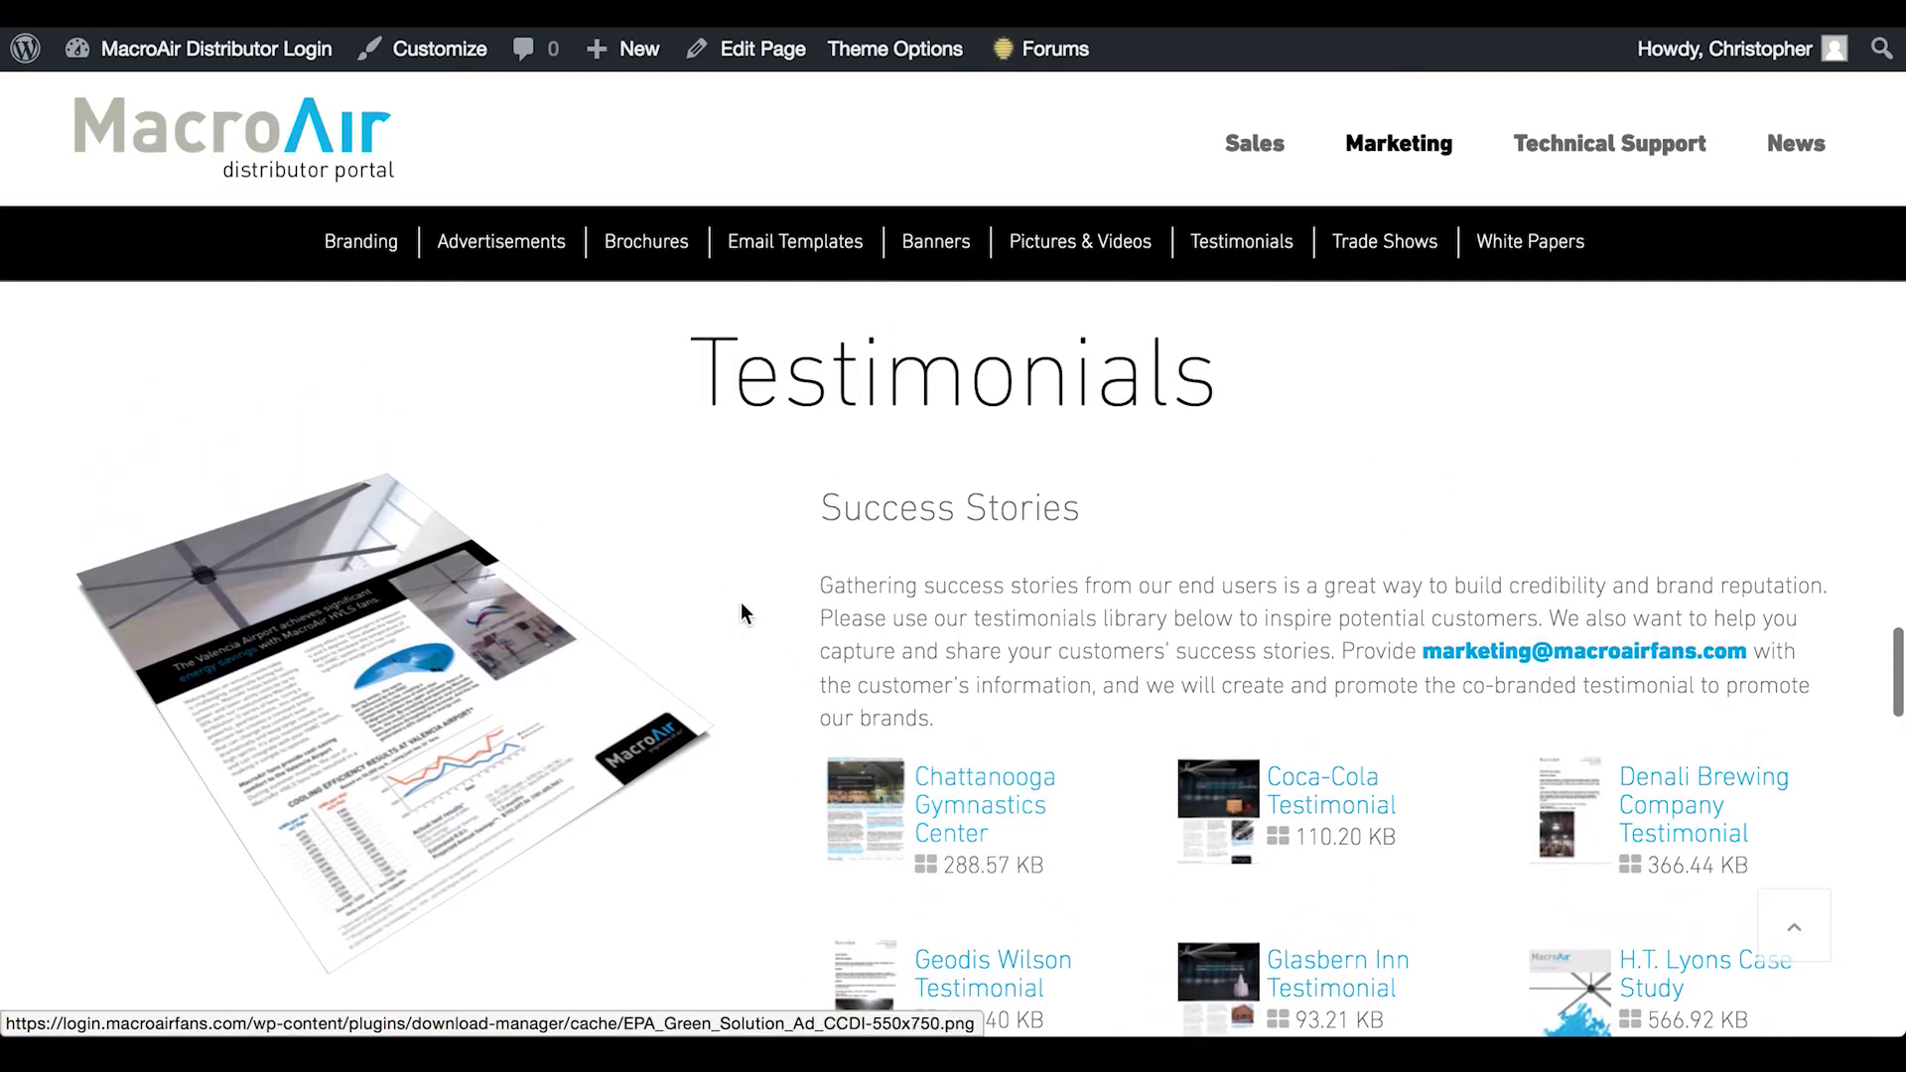
pyautogui.scroll(-2, 743, 625)
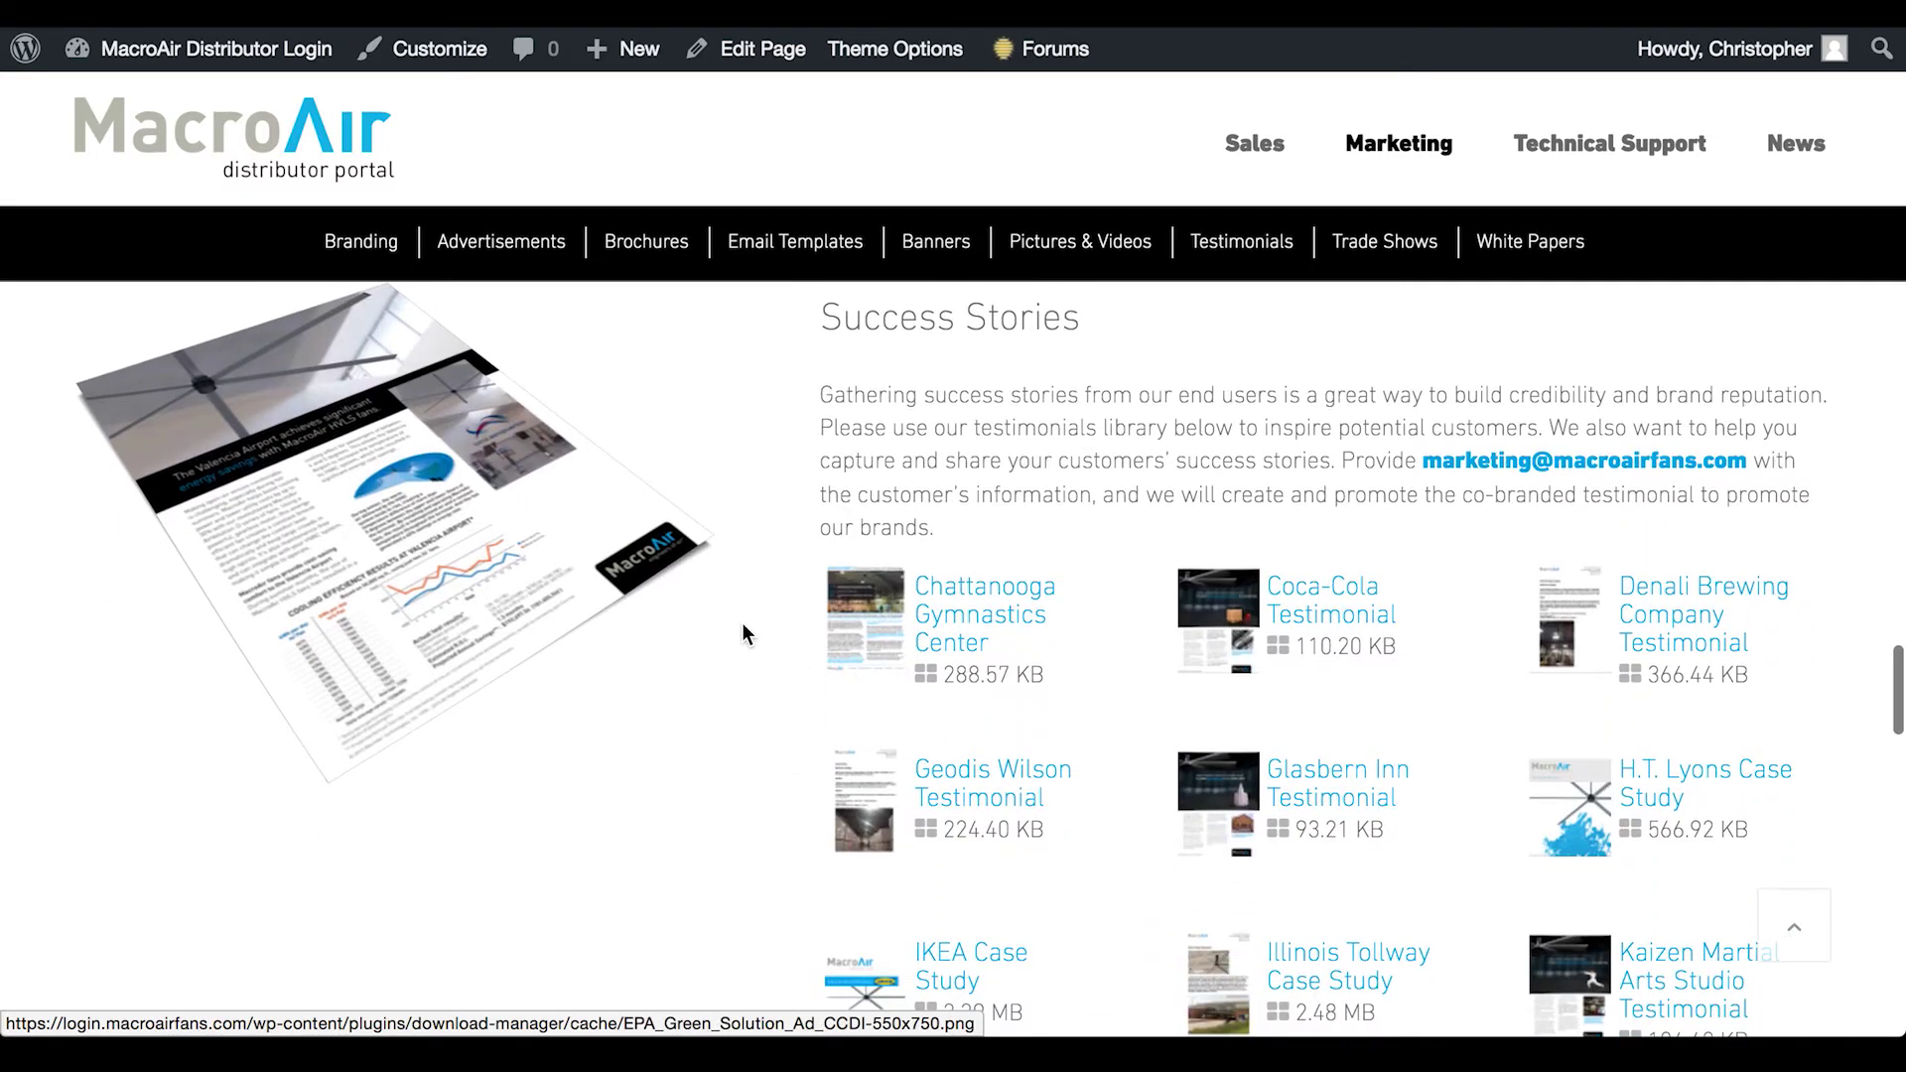
pyautogui.scroll(-12, 760, 635)
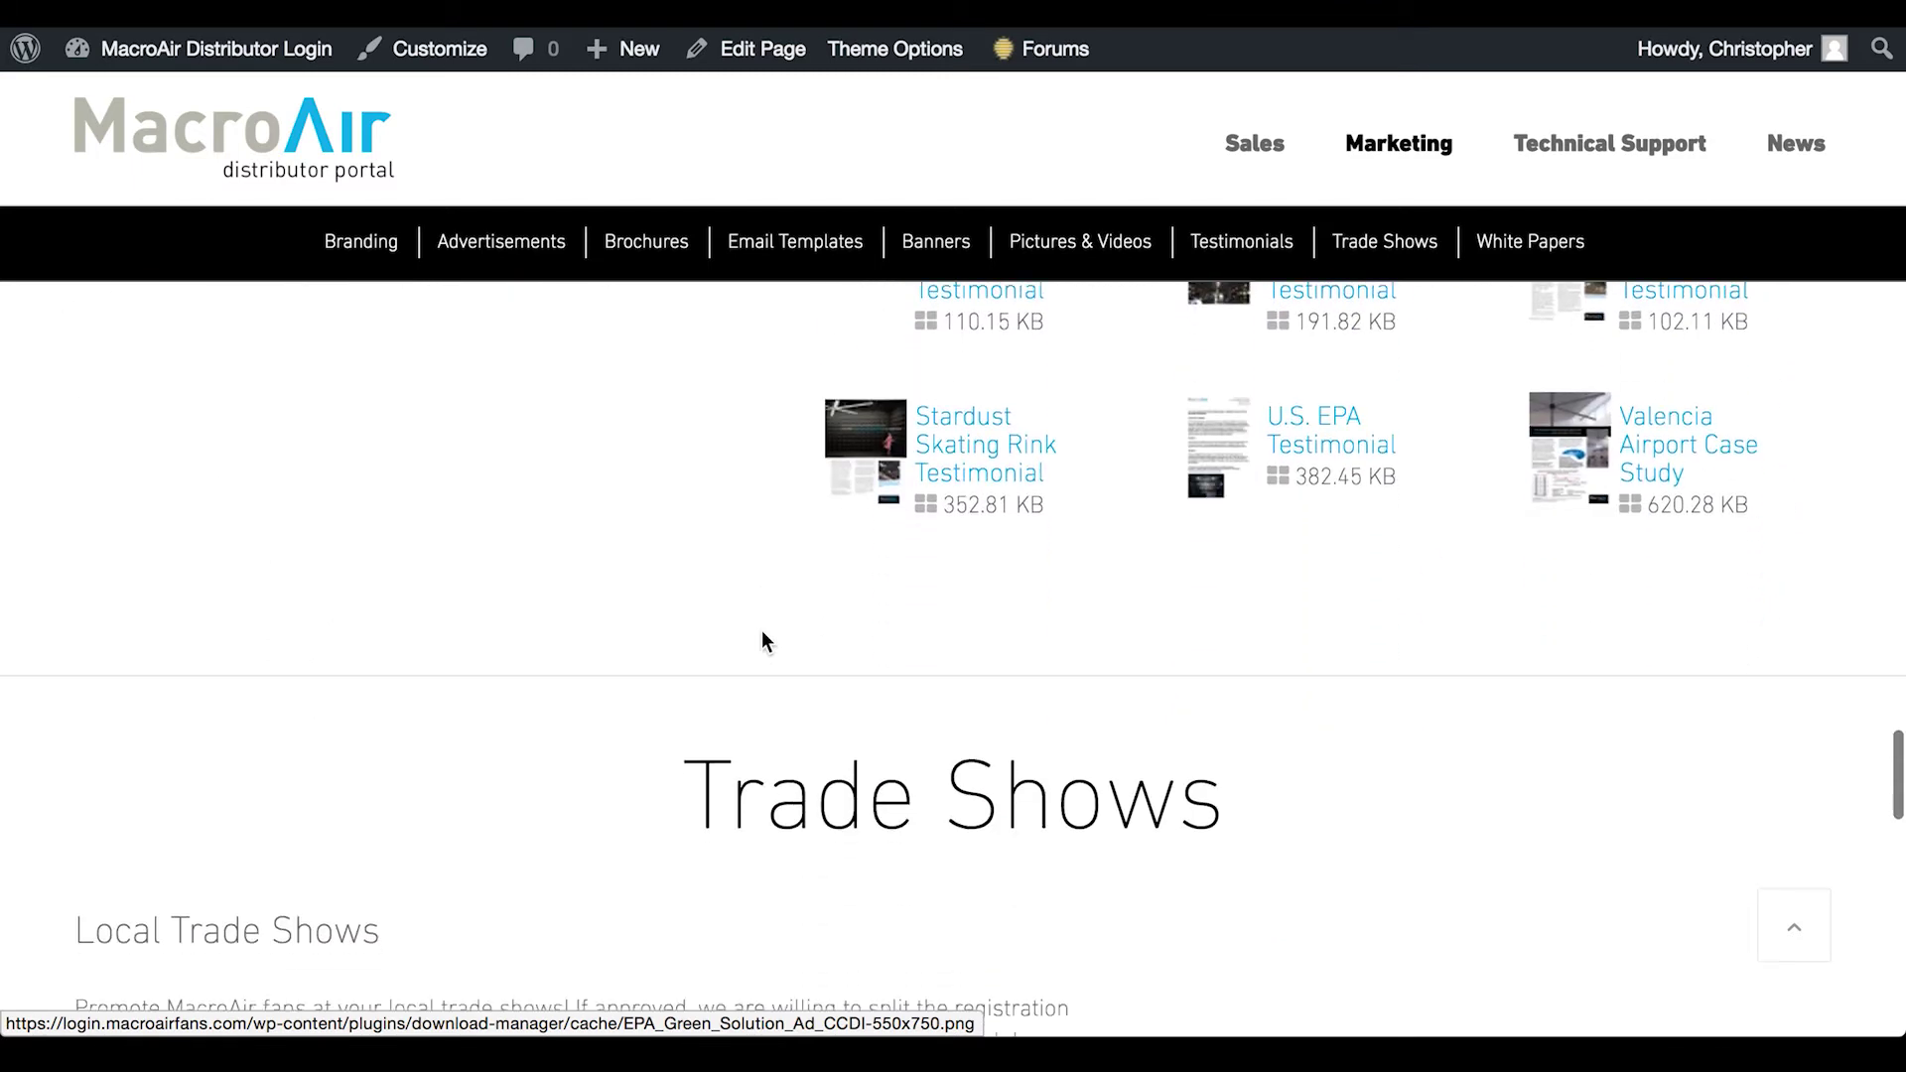
pyautogui.scroll(-2, 762, 636)
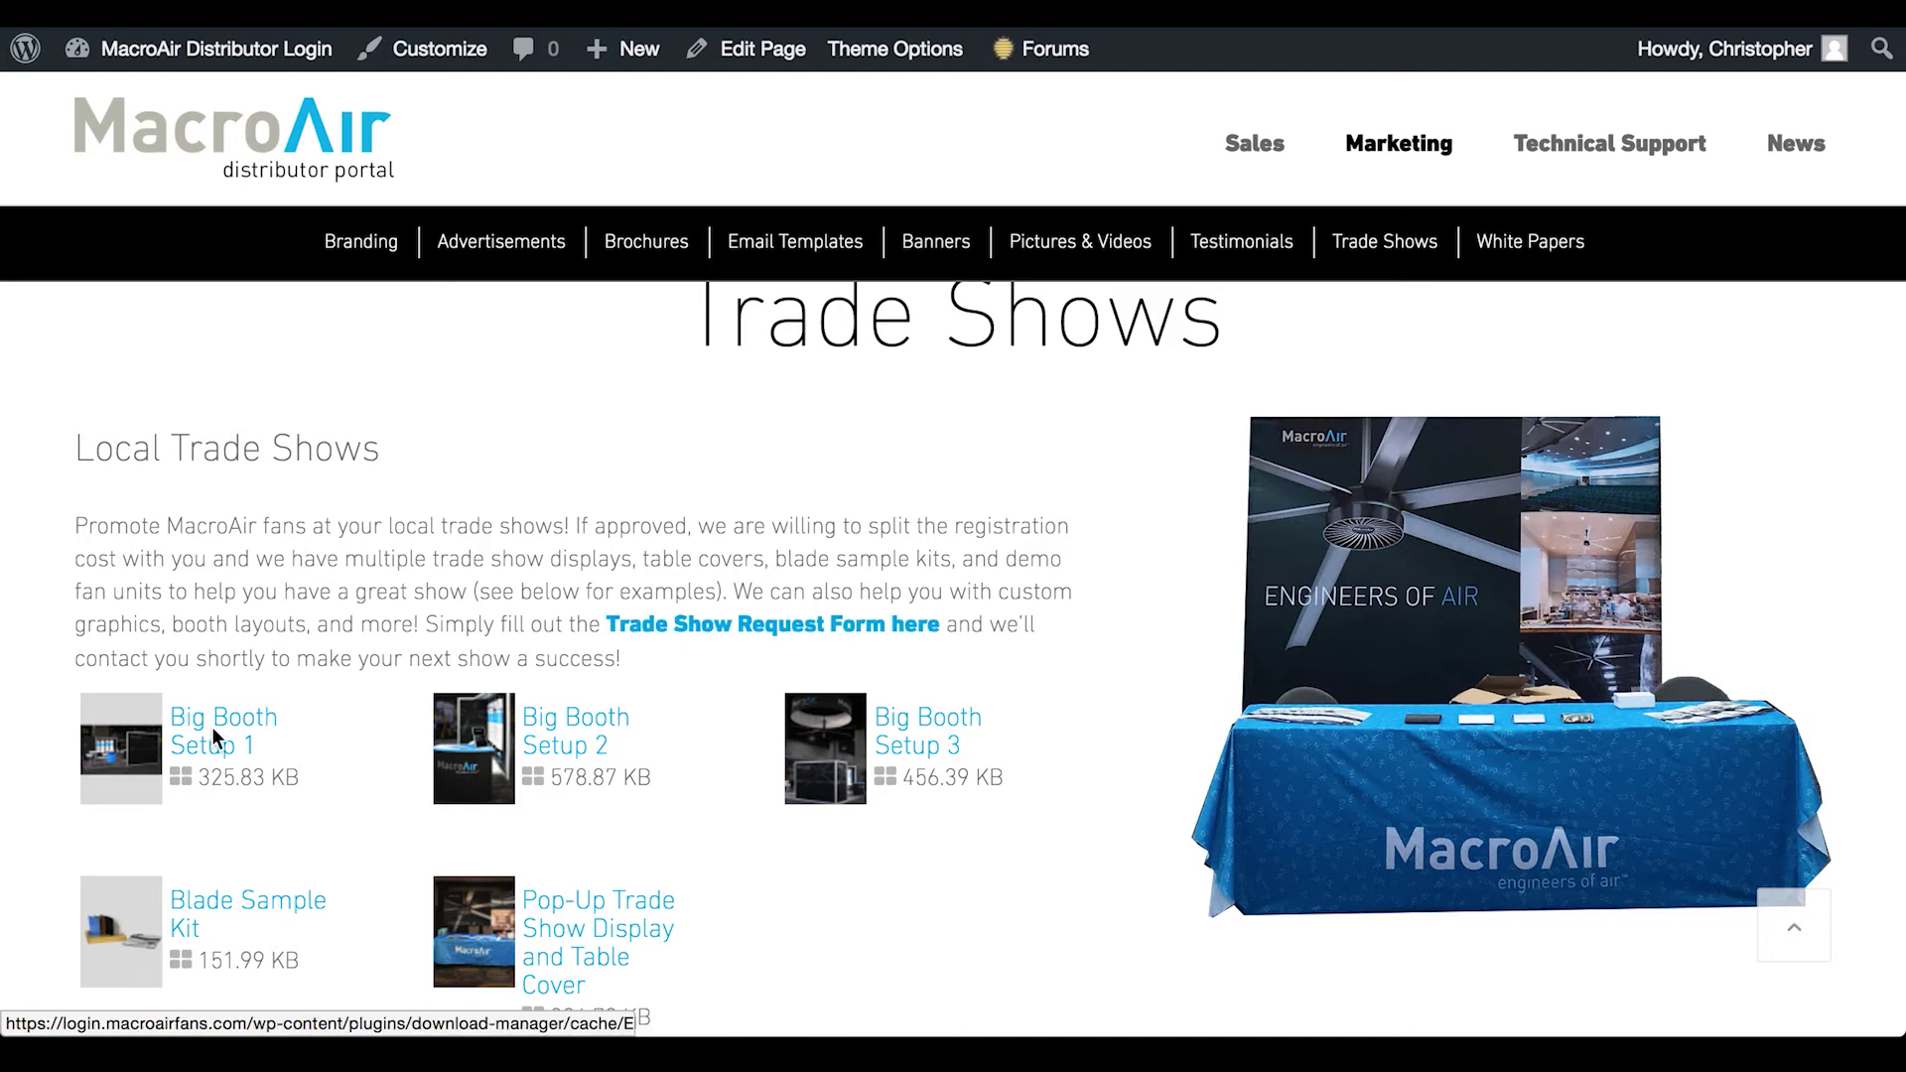
pyautogui.click(105, 750)
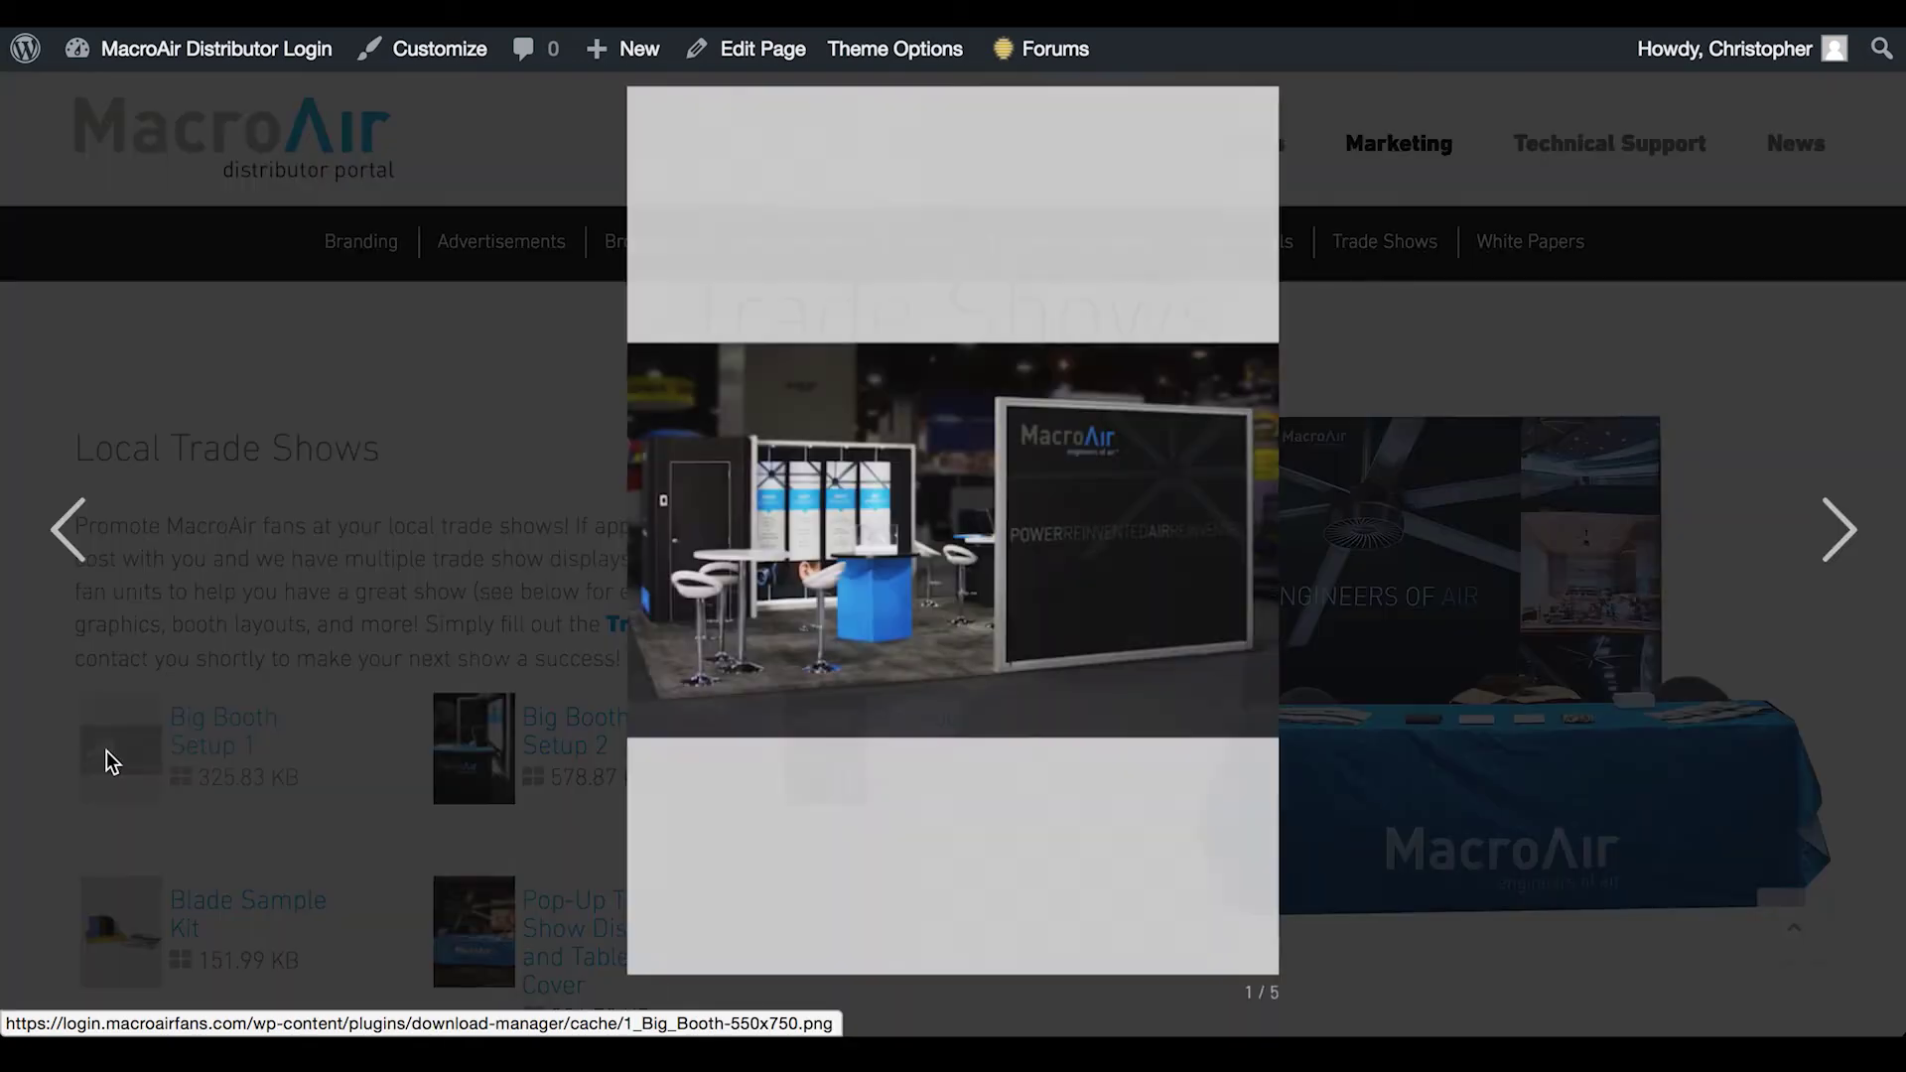
pyautogui.press('Right')
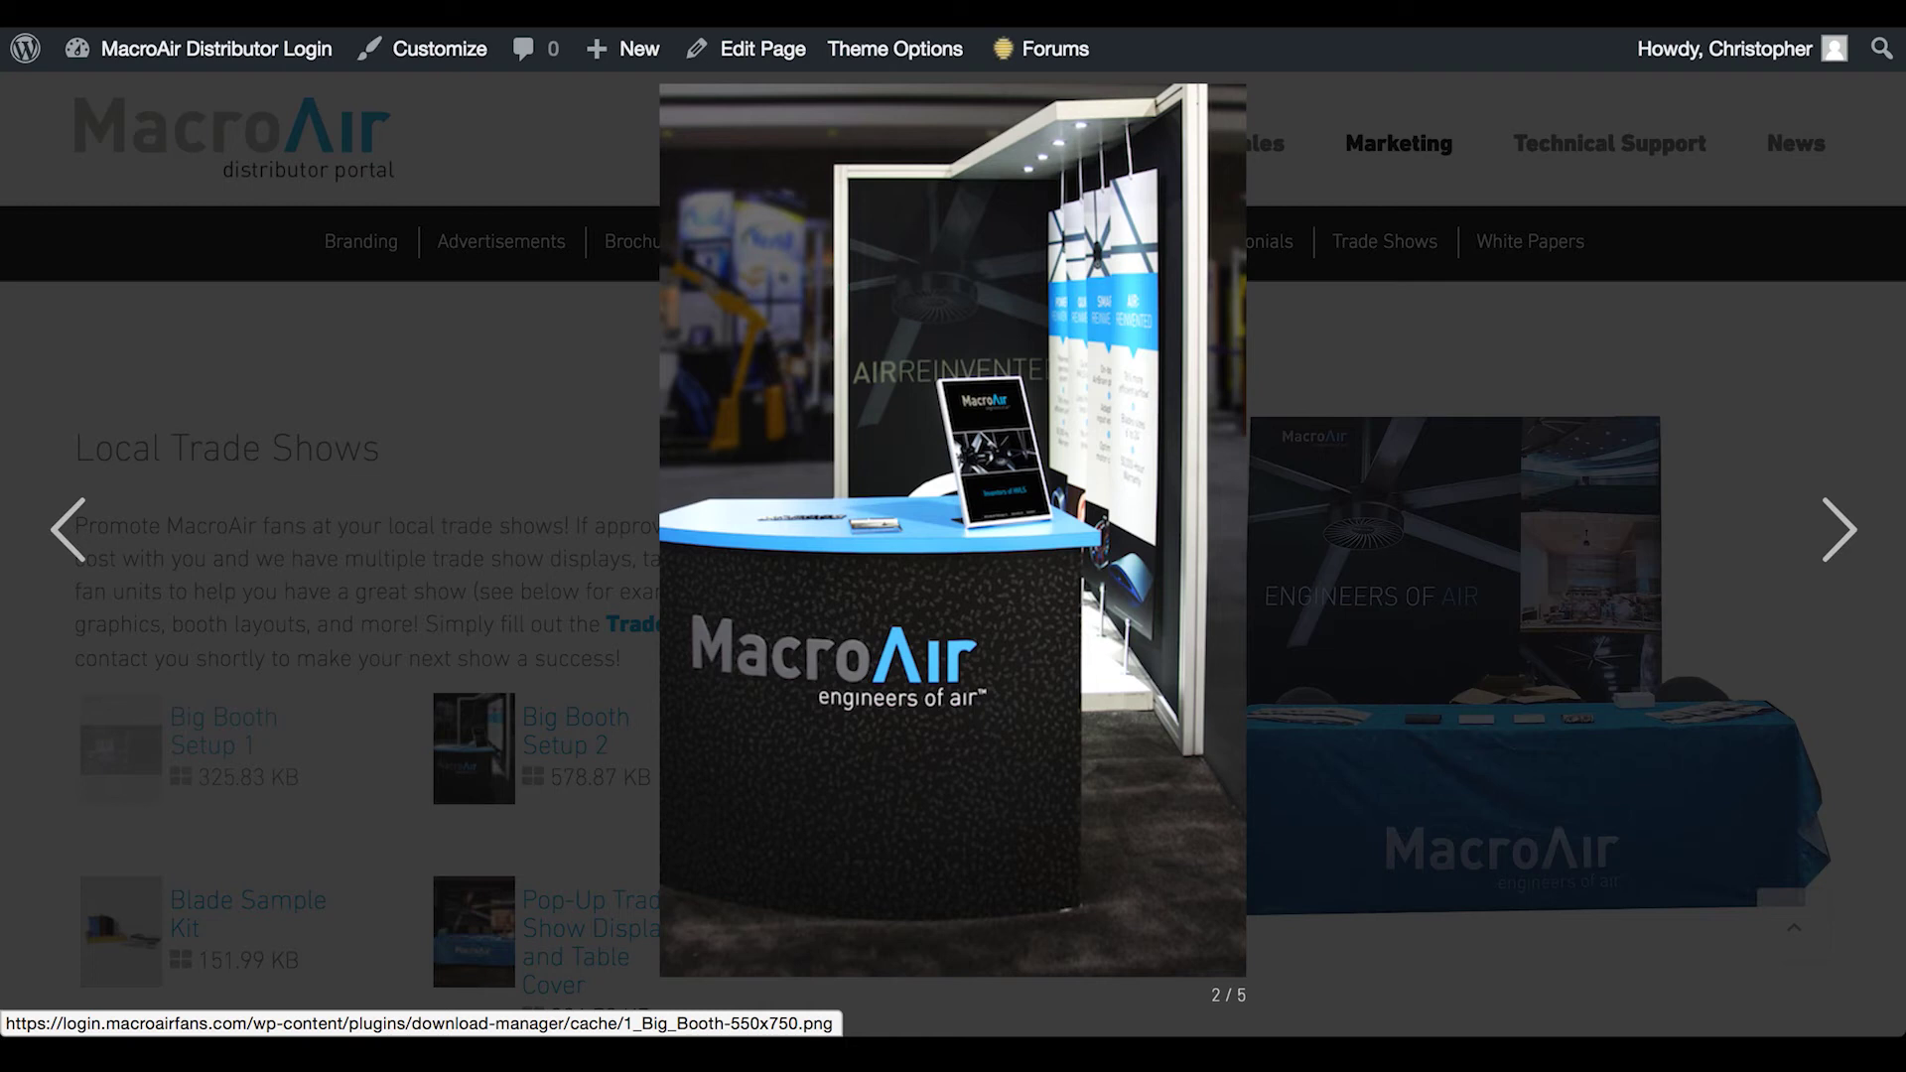
pyautogui.press('Right')
pyautogui.press('Right')
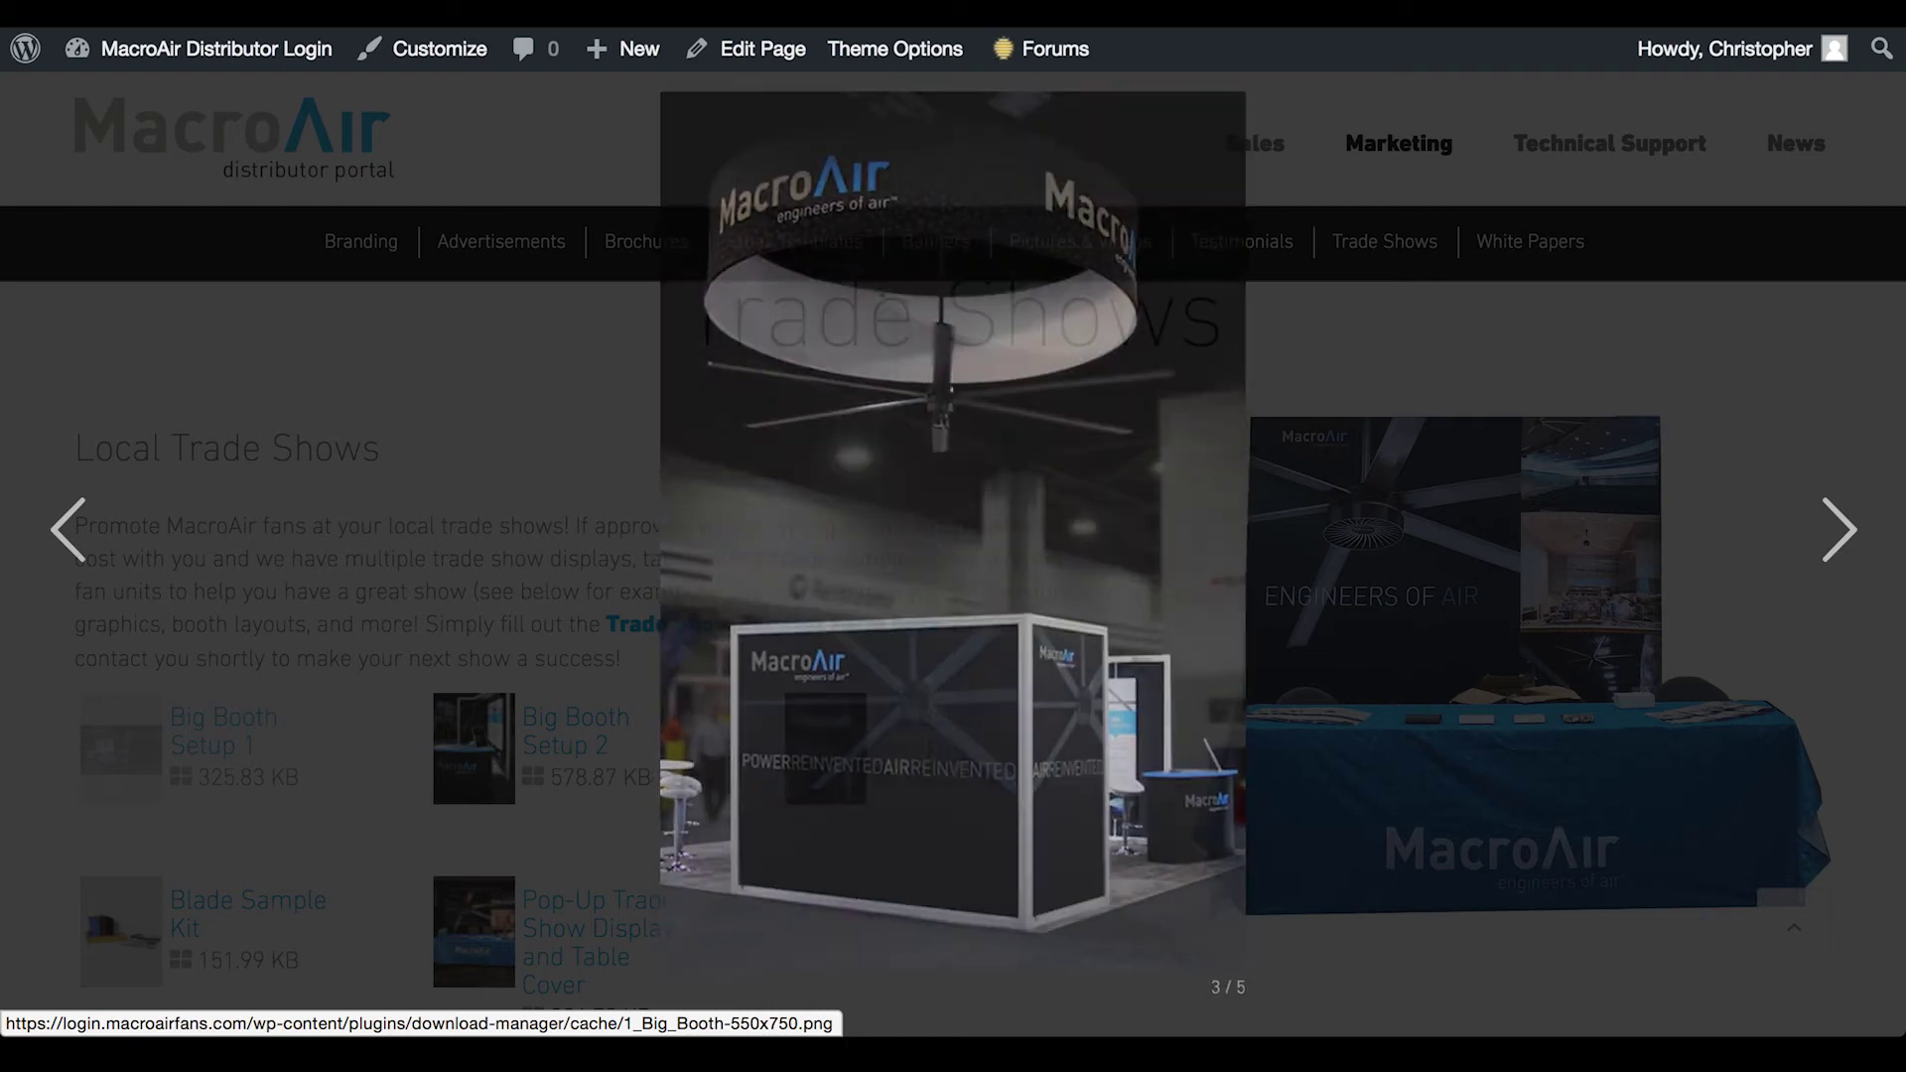
pyautogui.click(378, 627)
pyautogui.scroll(-7, 378, 627)
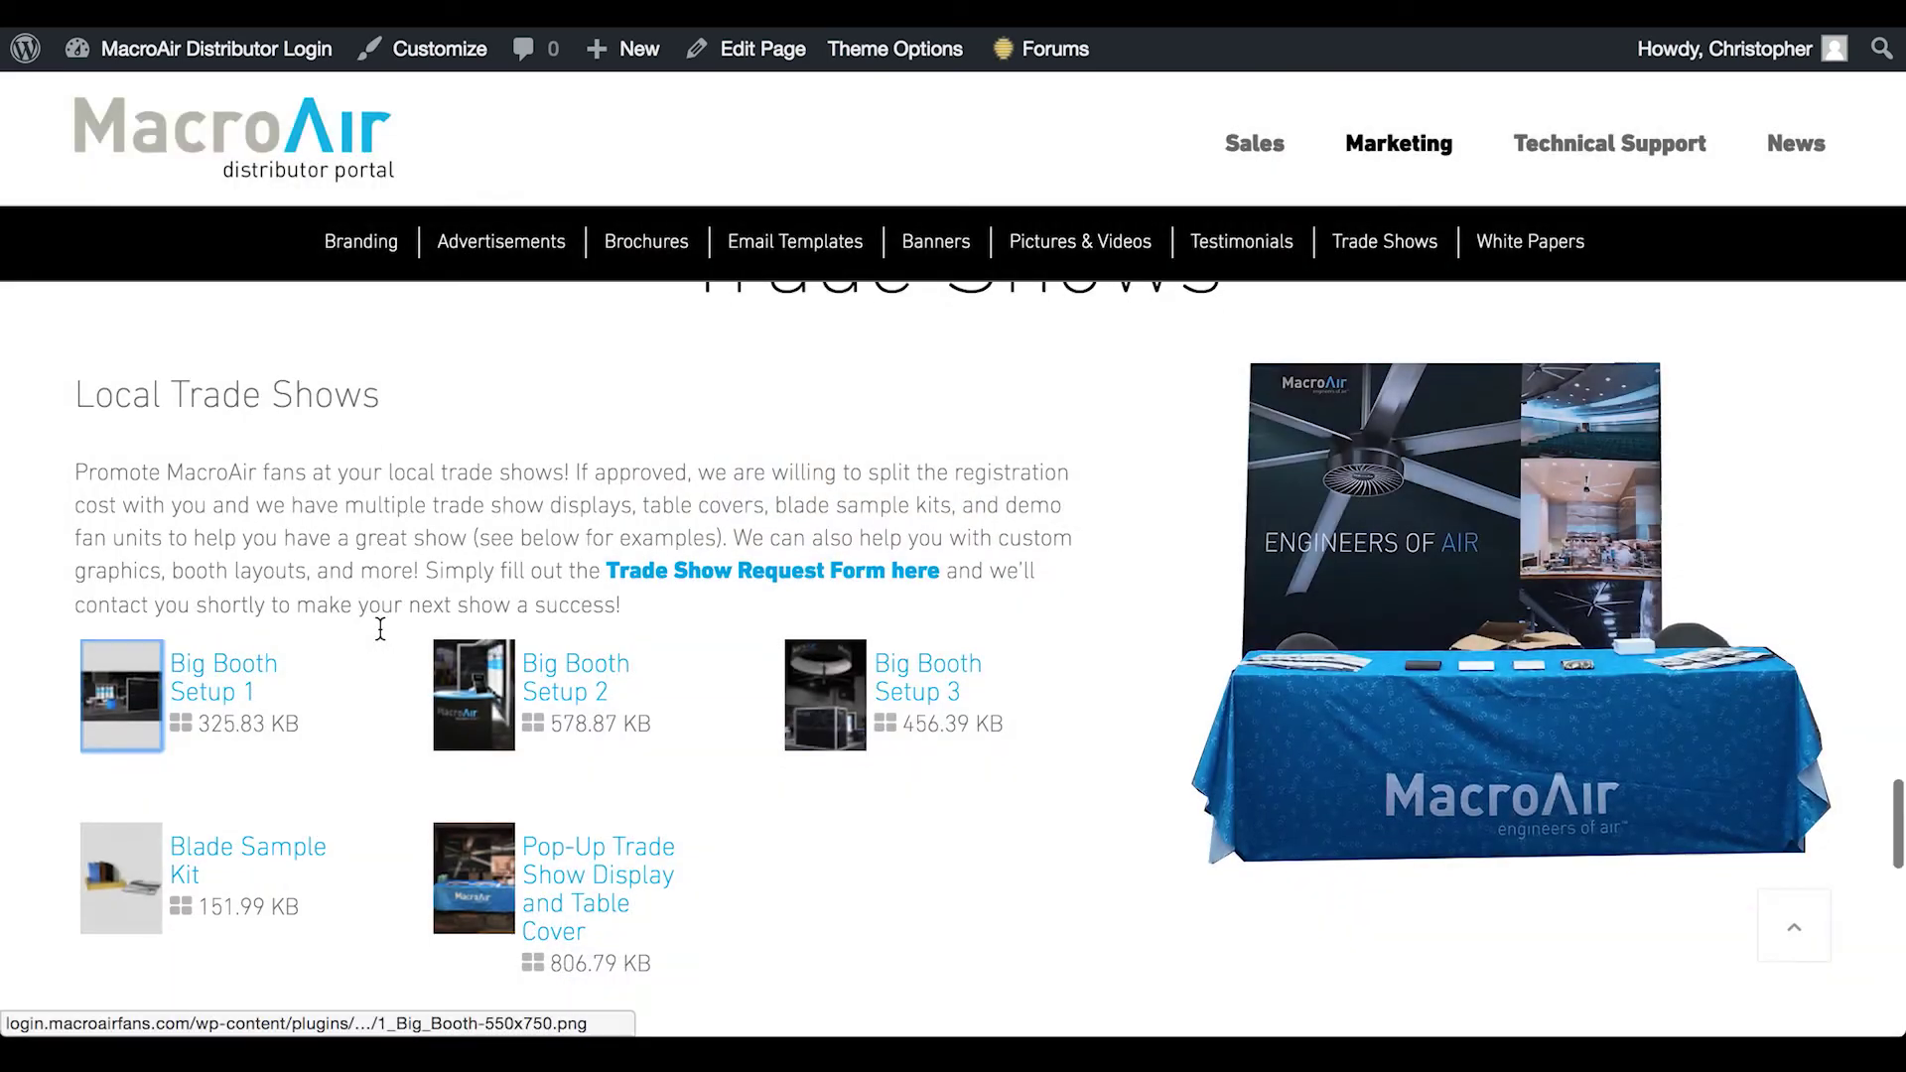
# Scroll through White Papers, then return to Branding with its Logo File and Brand Guidelines
pyautogui.scroll(-3, 381, 627)
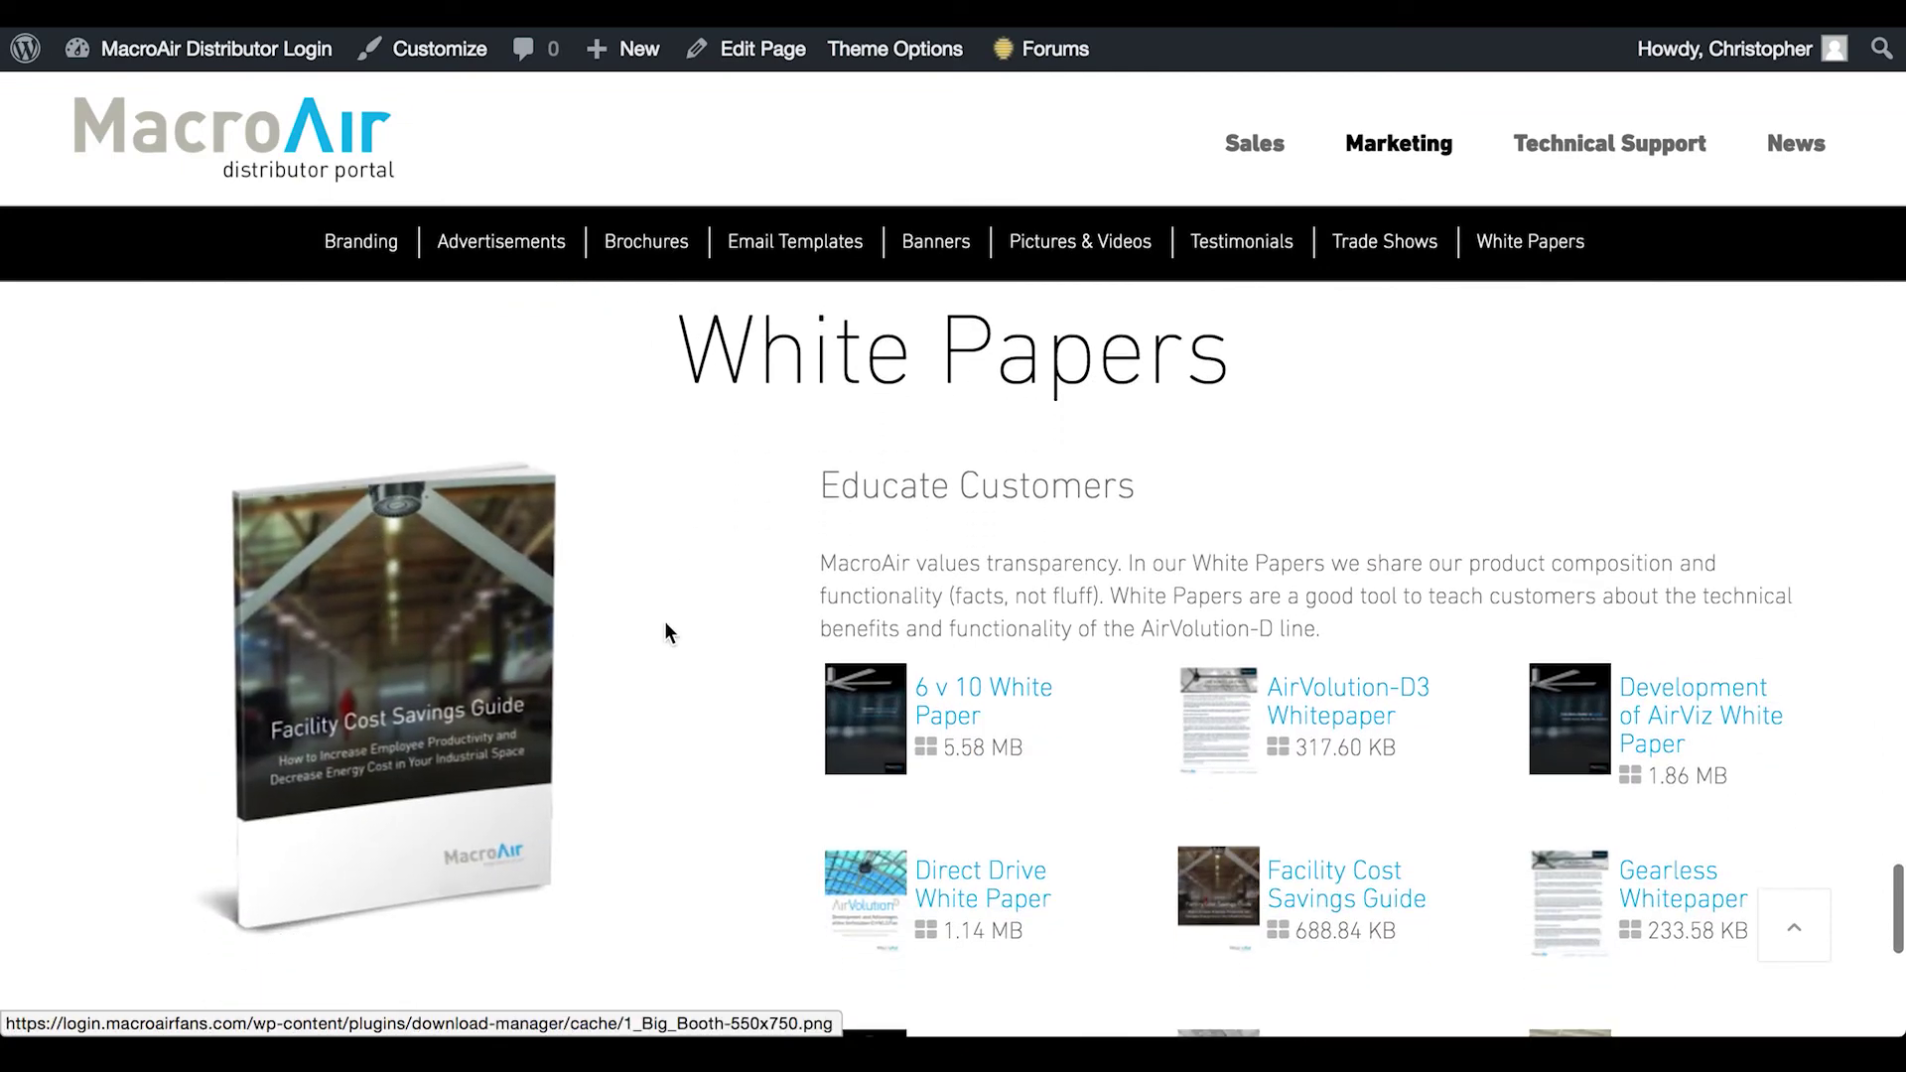
pyautogui.scroll(-2, 664, 621)
pyautogui.scroll(-3, 664, 621)
pyautogui.scroll(15, 664, 621)
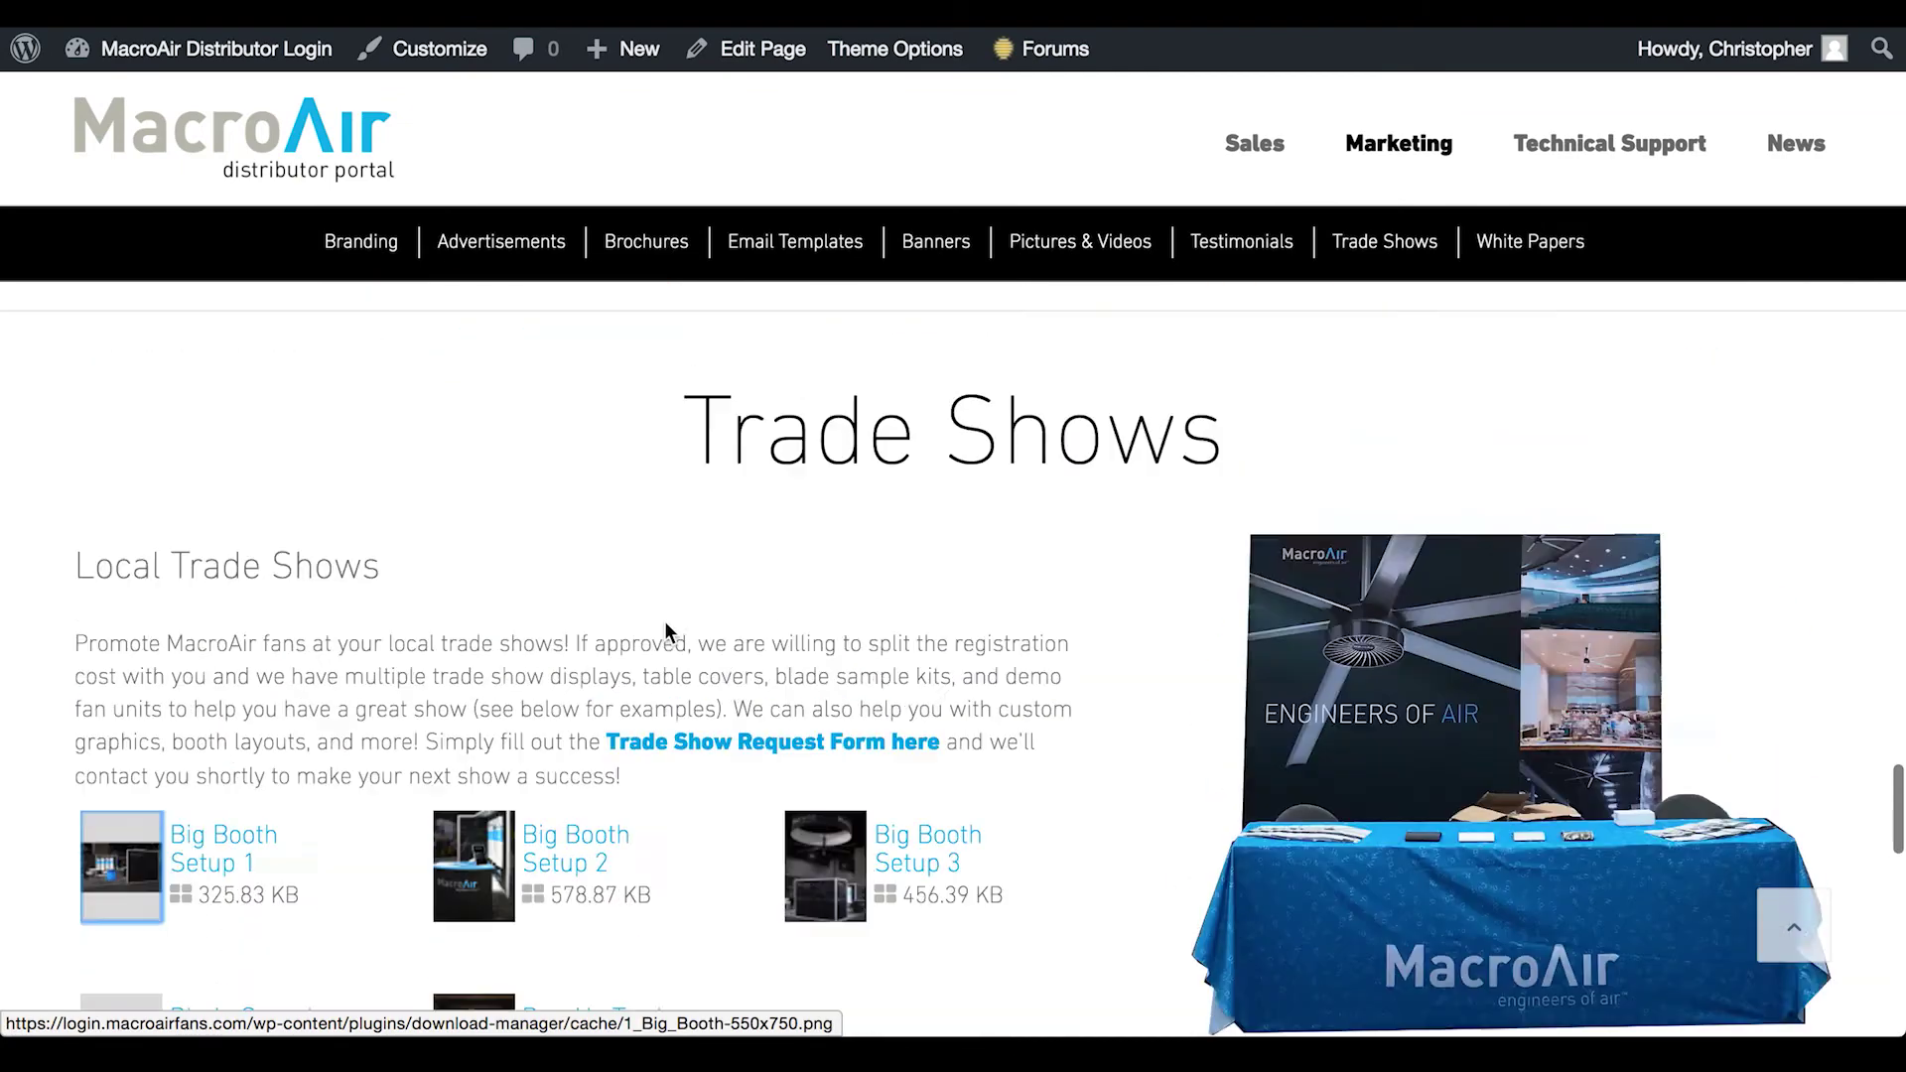
pyautogui.scroll(20, 664, 621)
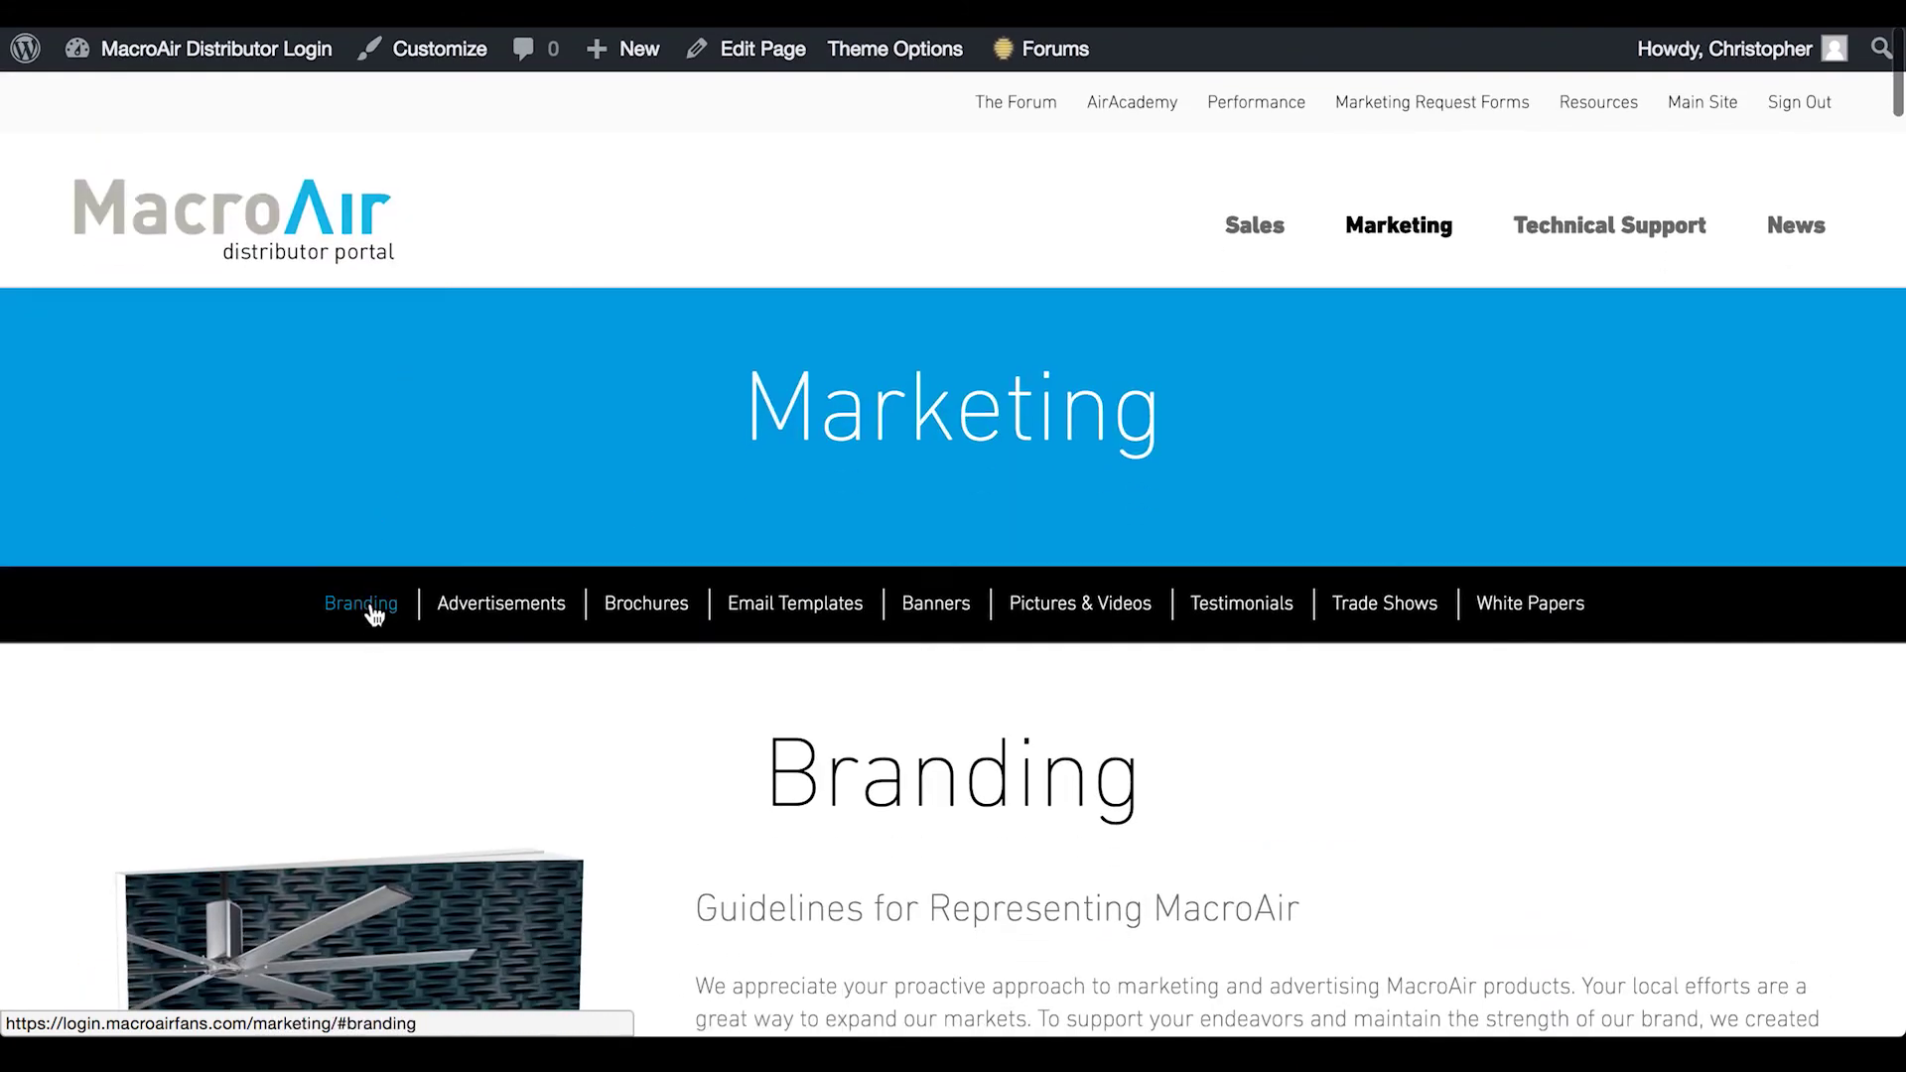
pyautogui.click(371, 617)
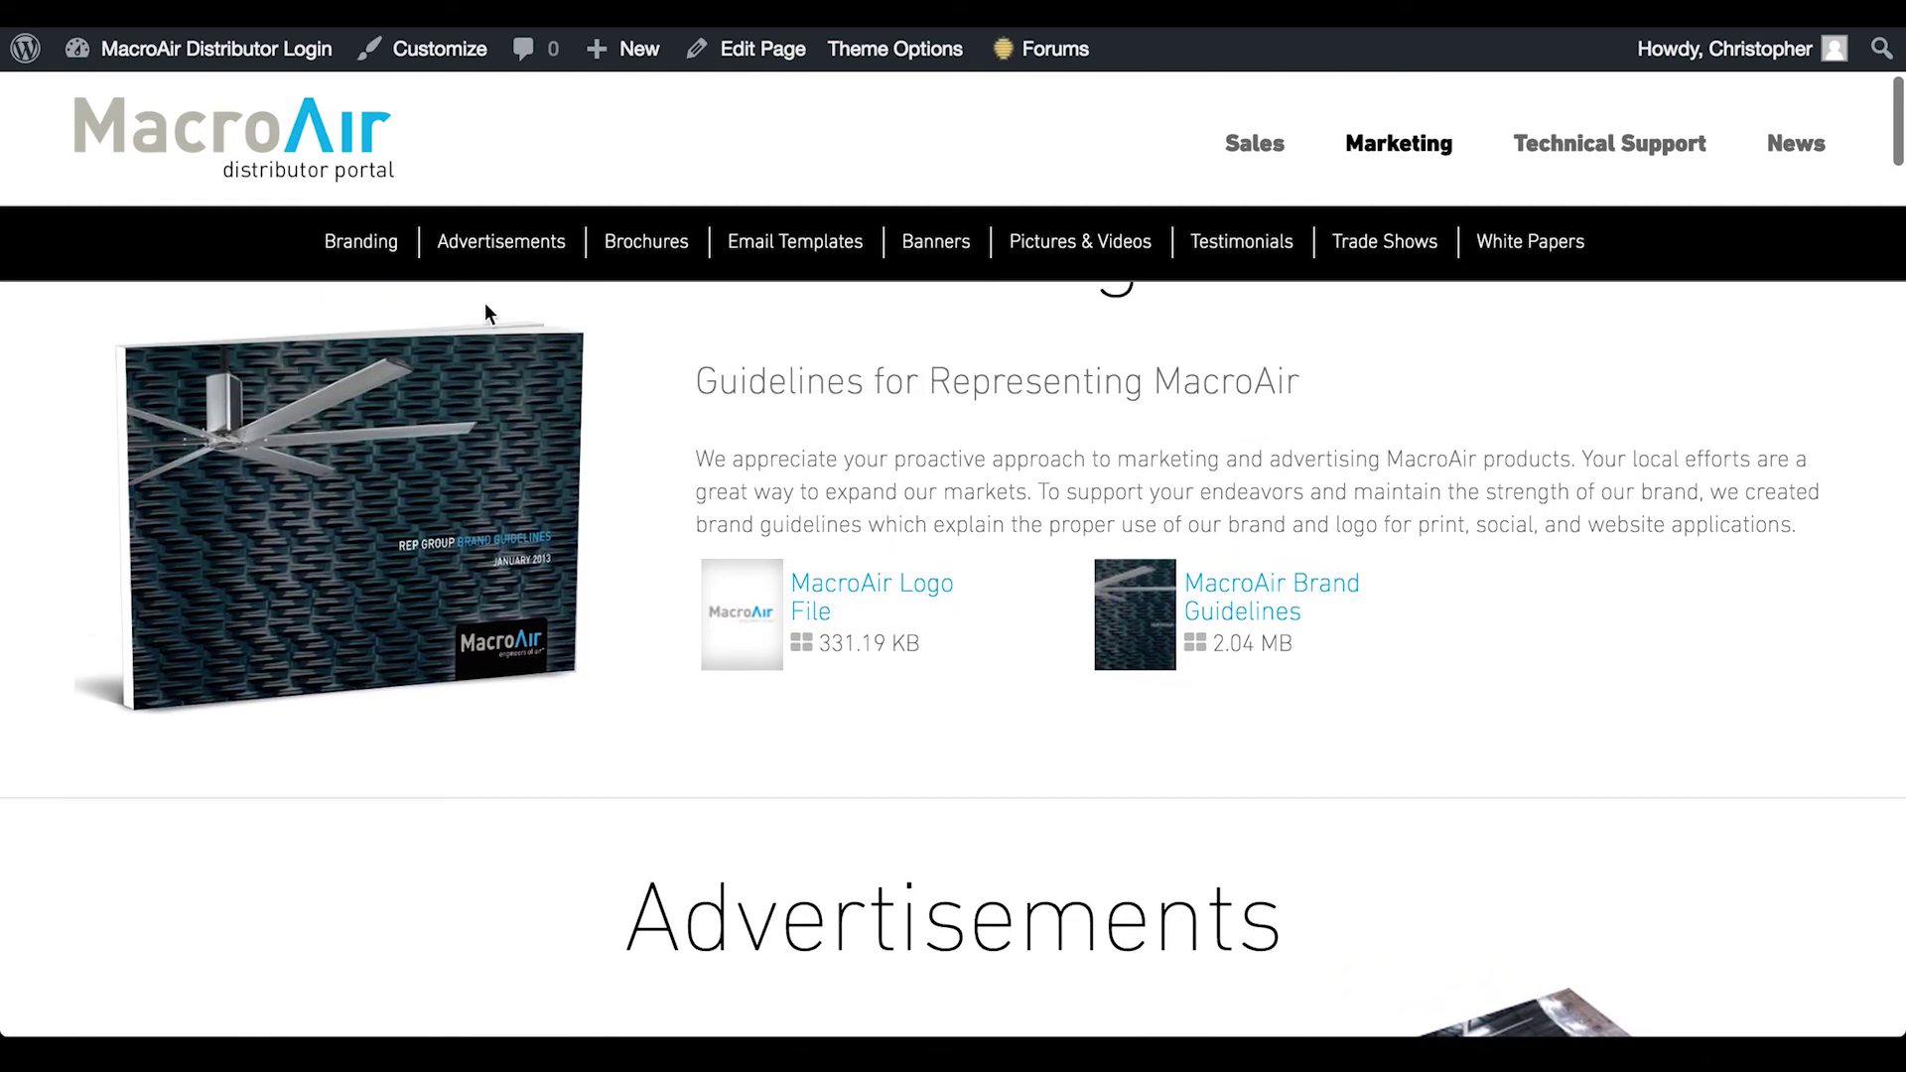
pyautogui.click(375, 244)
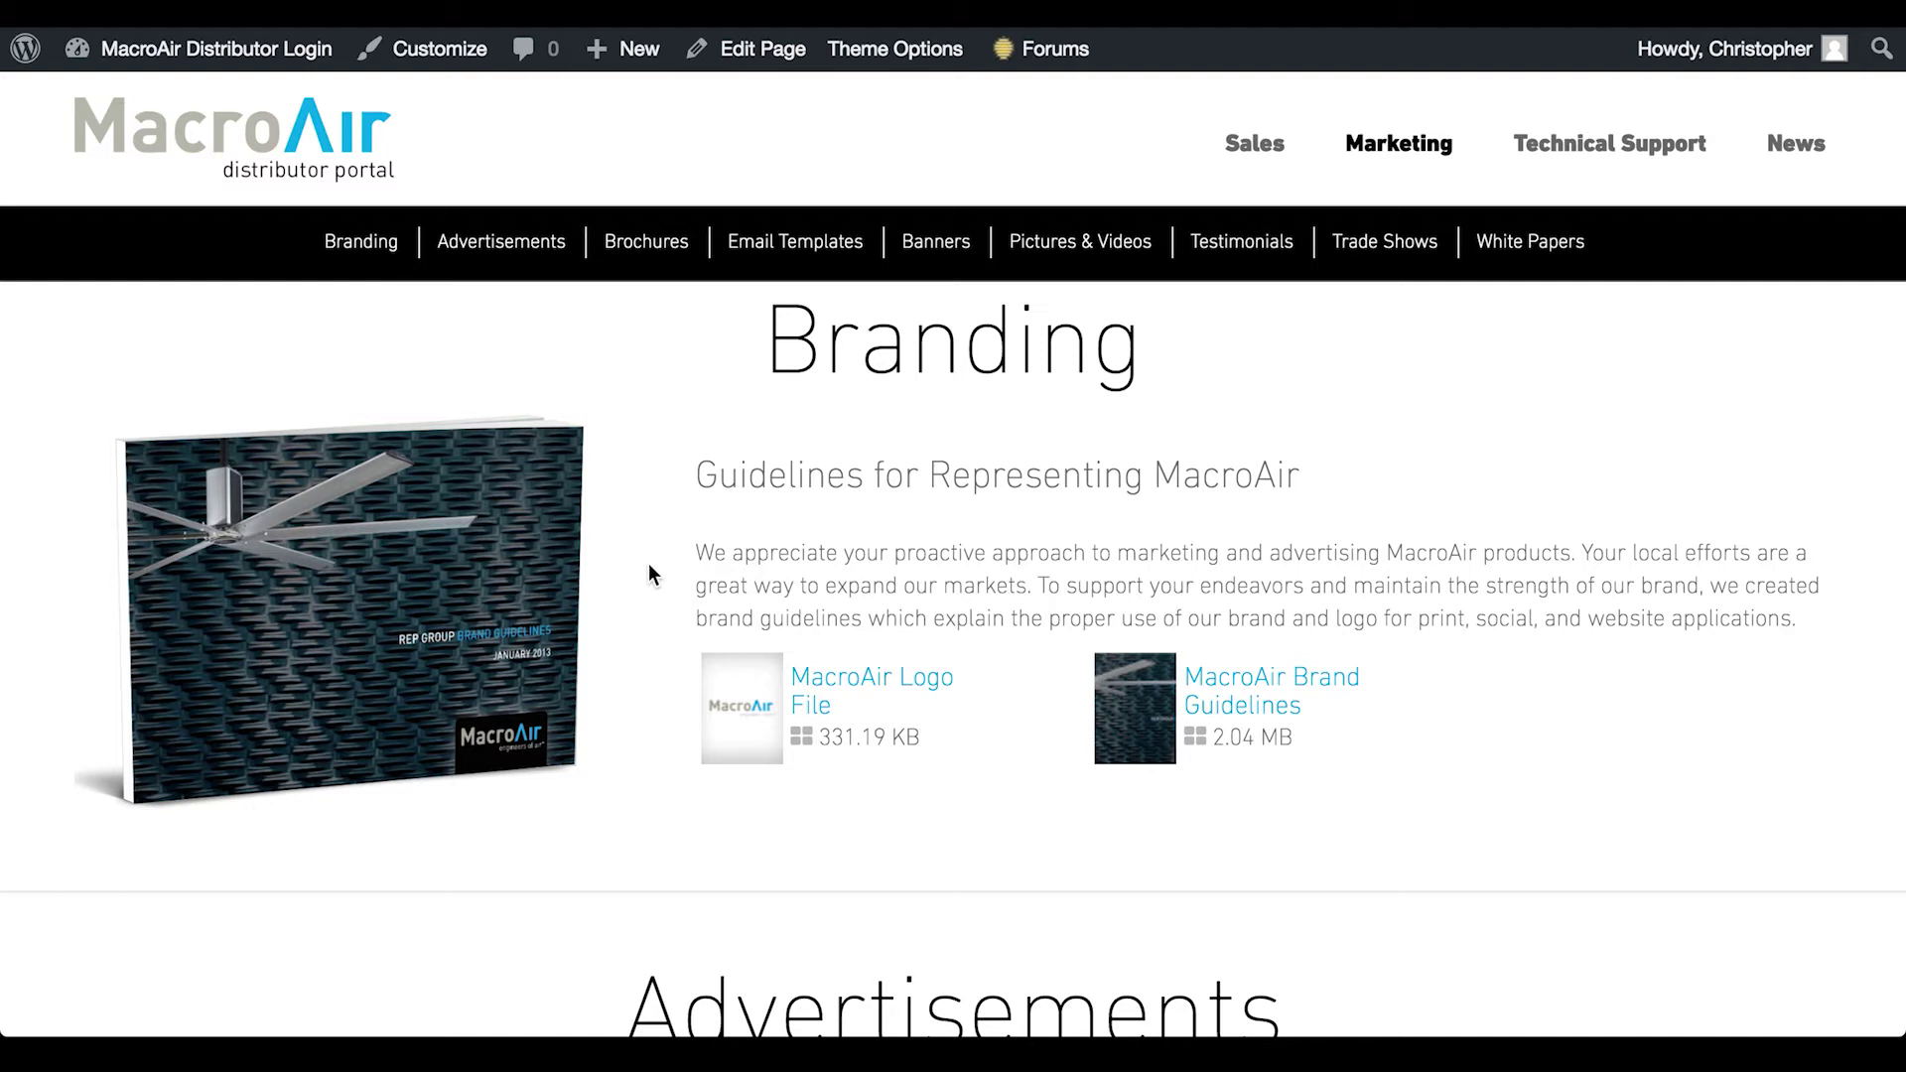
pyautogui.scroll(5, 1450, 387)
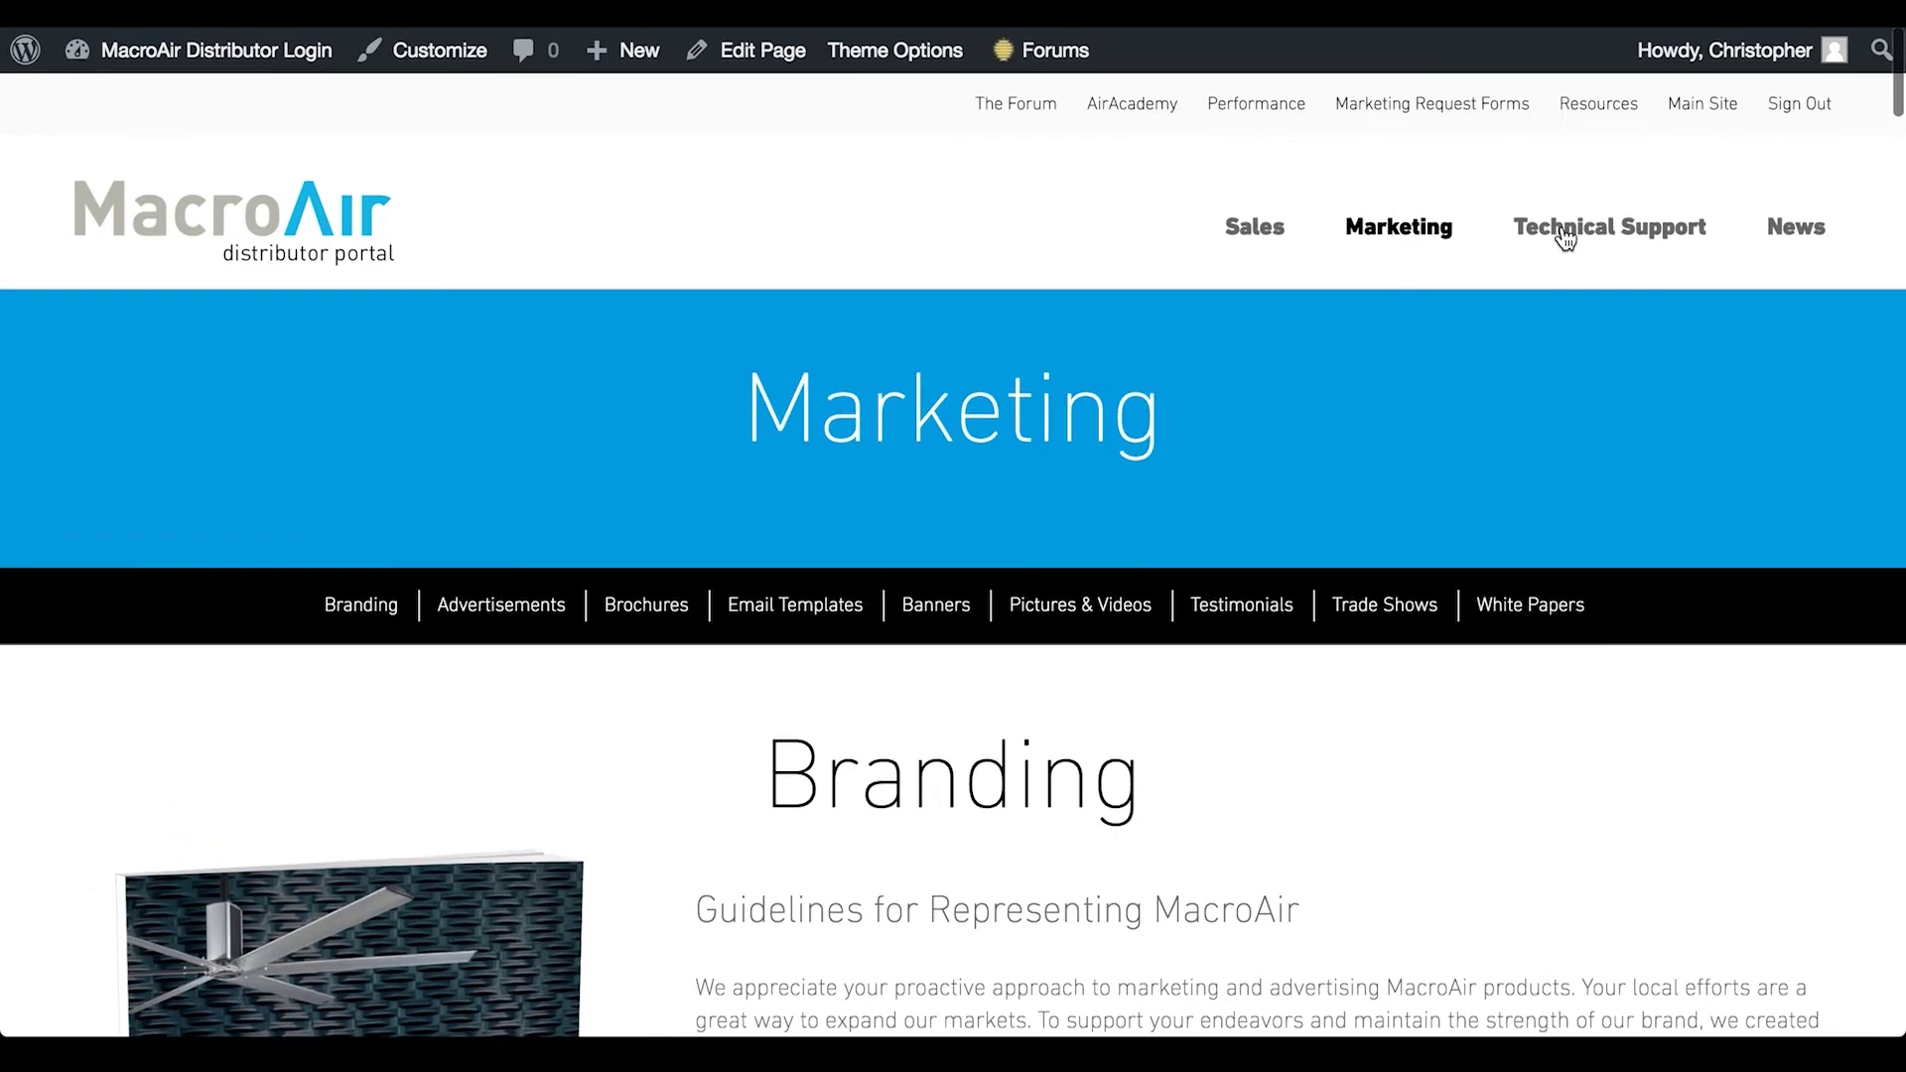
# Open Technical Support, jump to its Forms downloads, and scroll down to the Support Videos
pyautogui.click(1565, 238)
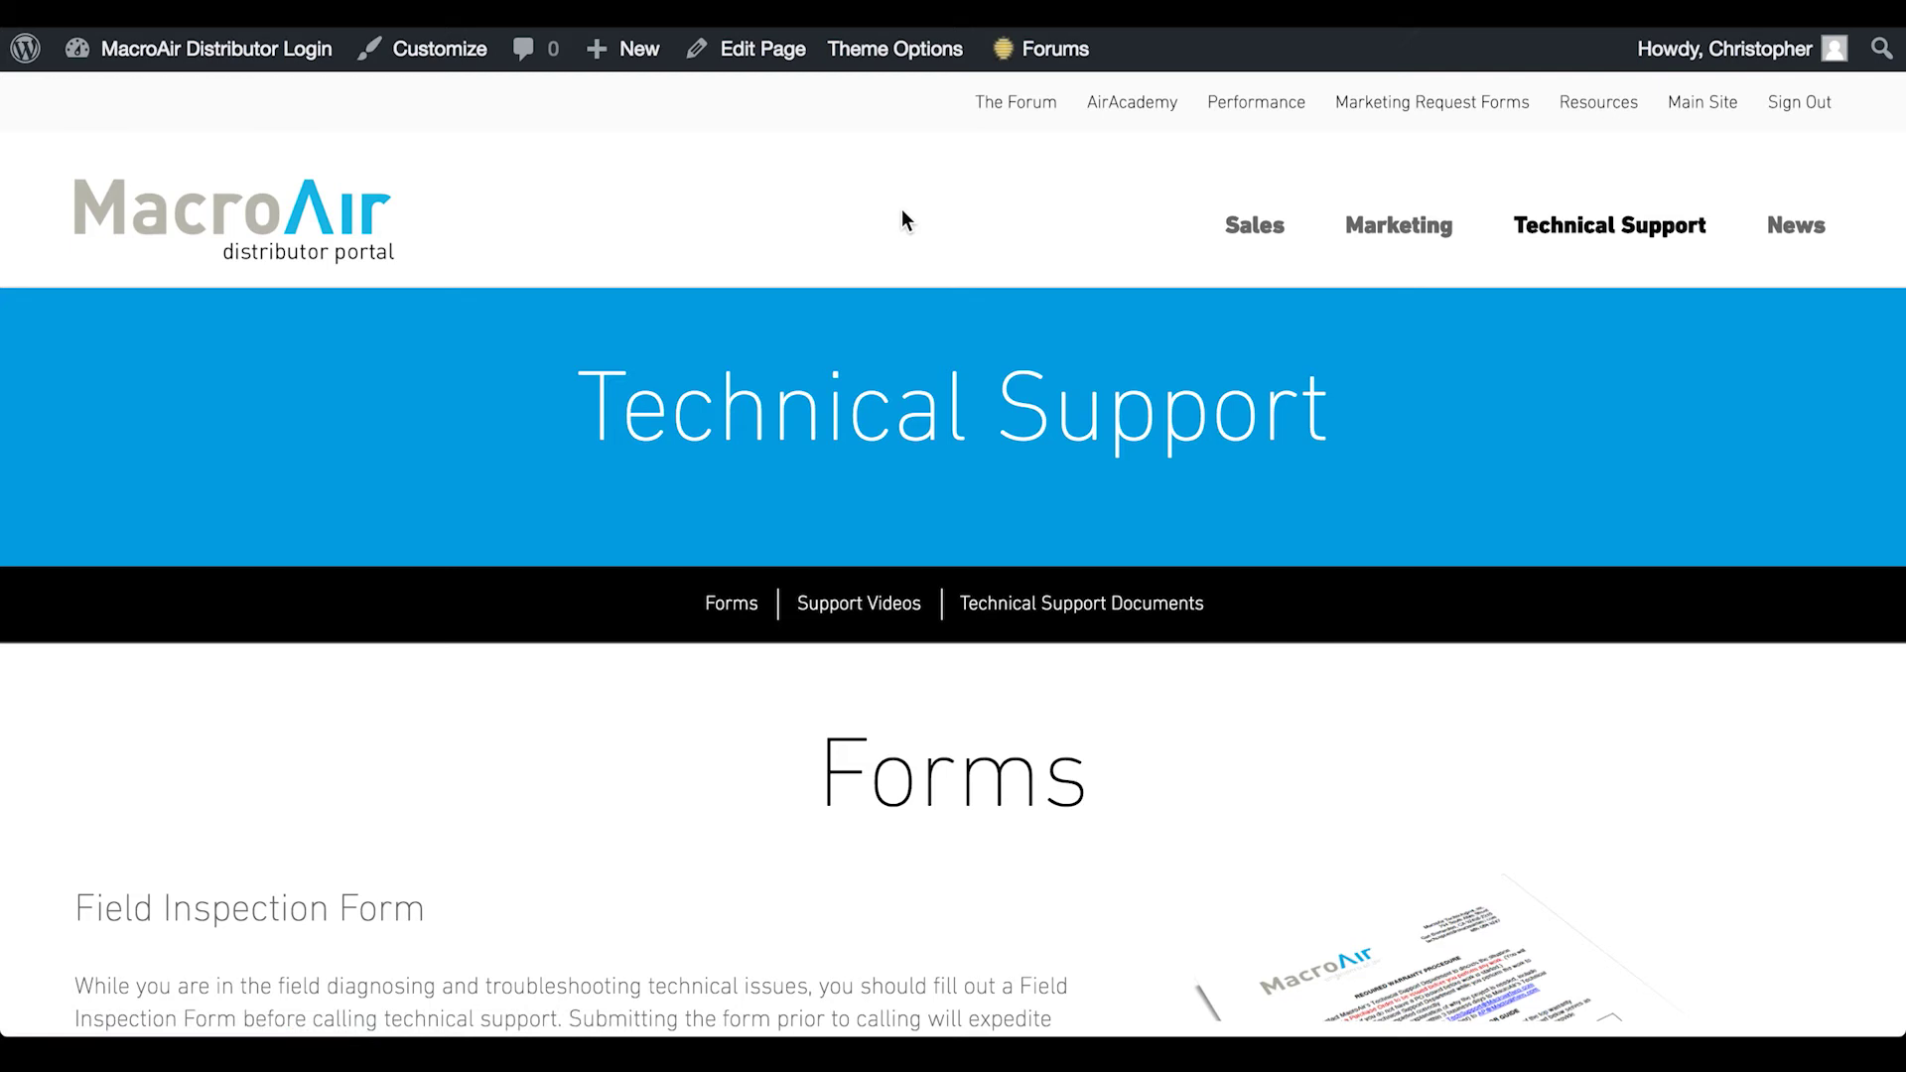
pyautogui.scroll(-2, 902, 455)
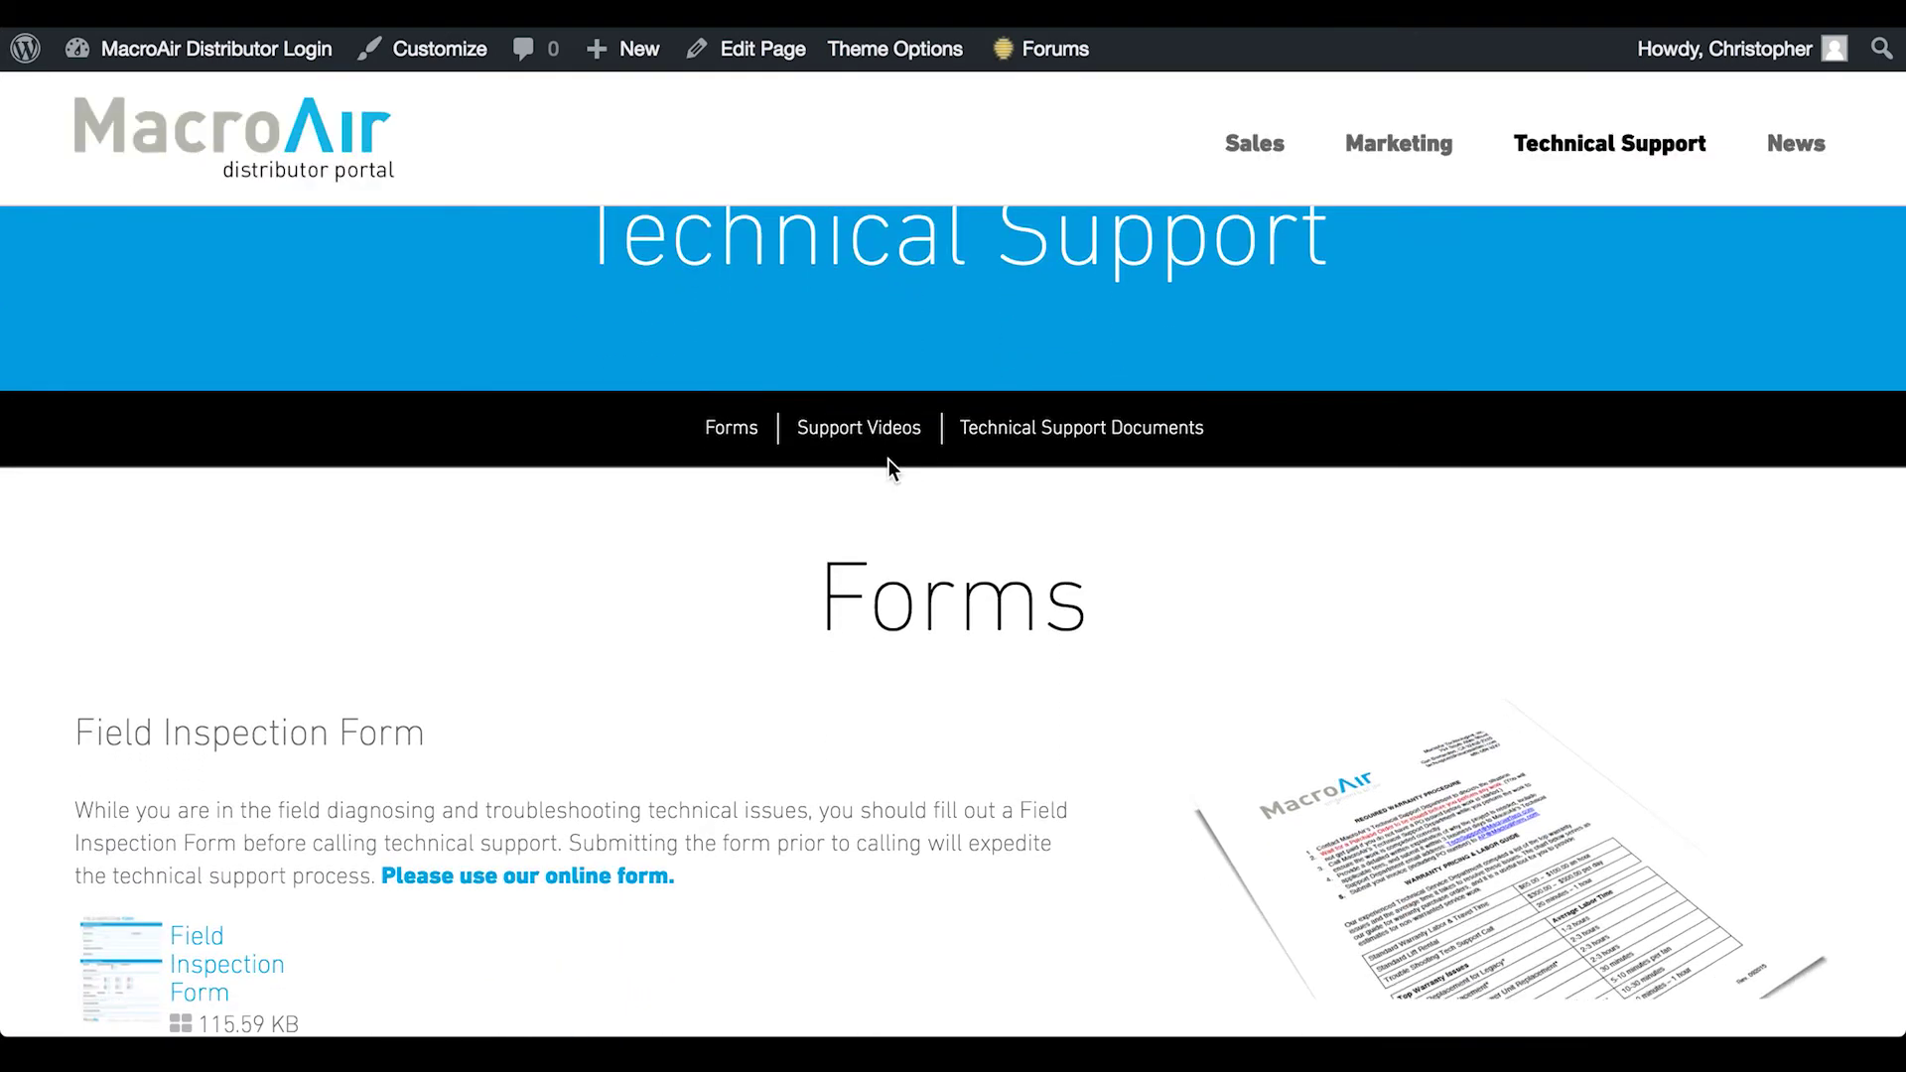
pyautogui.scroll(-1, 750, 569)
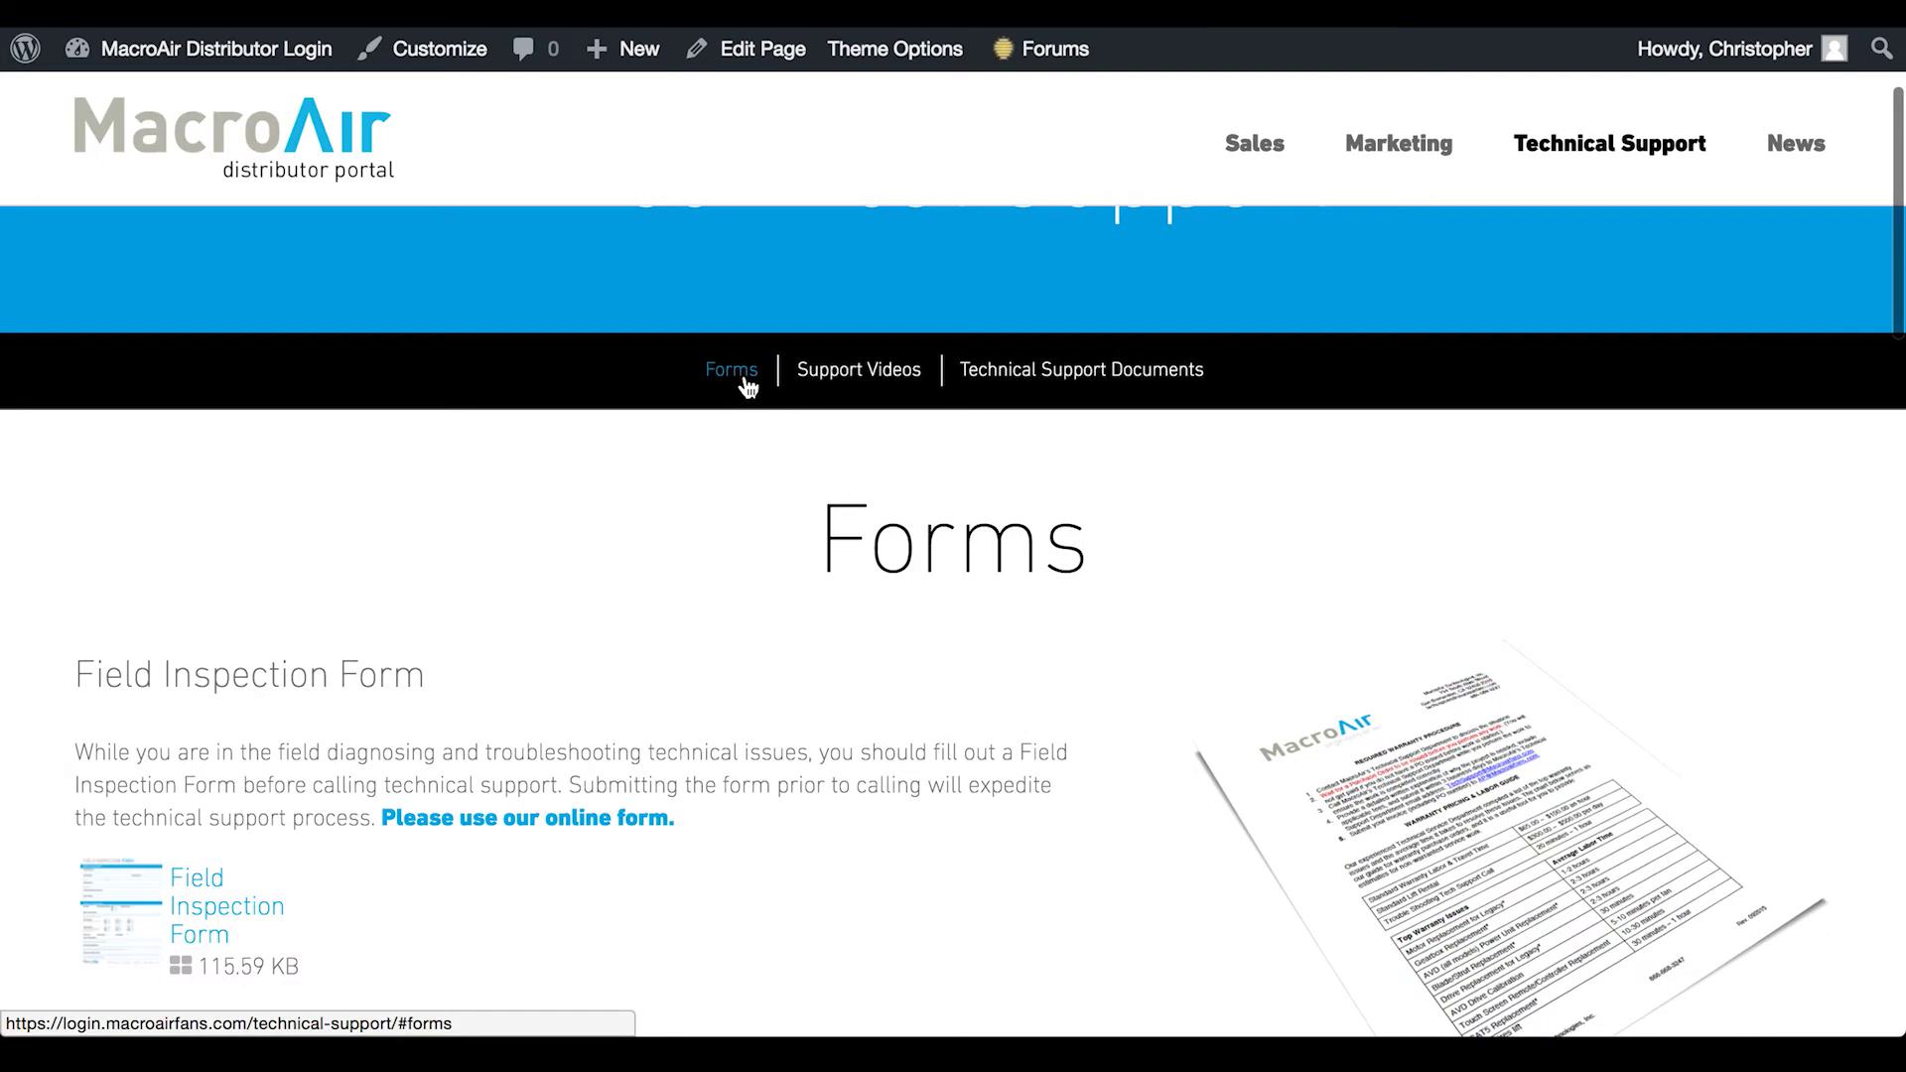
pyautogui.click(744, 380)
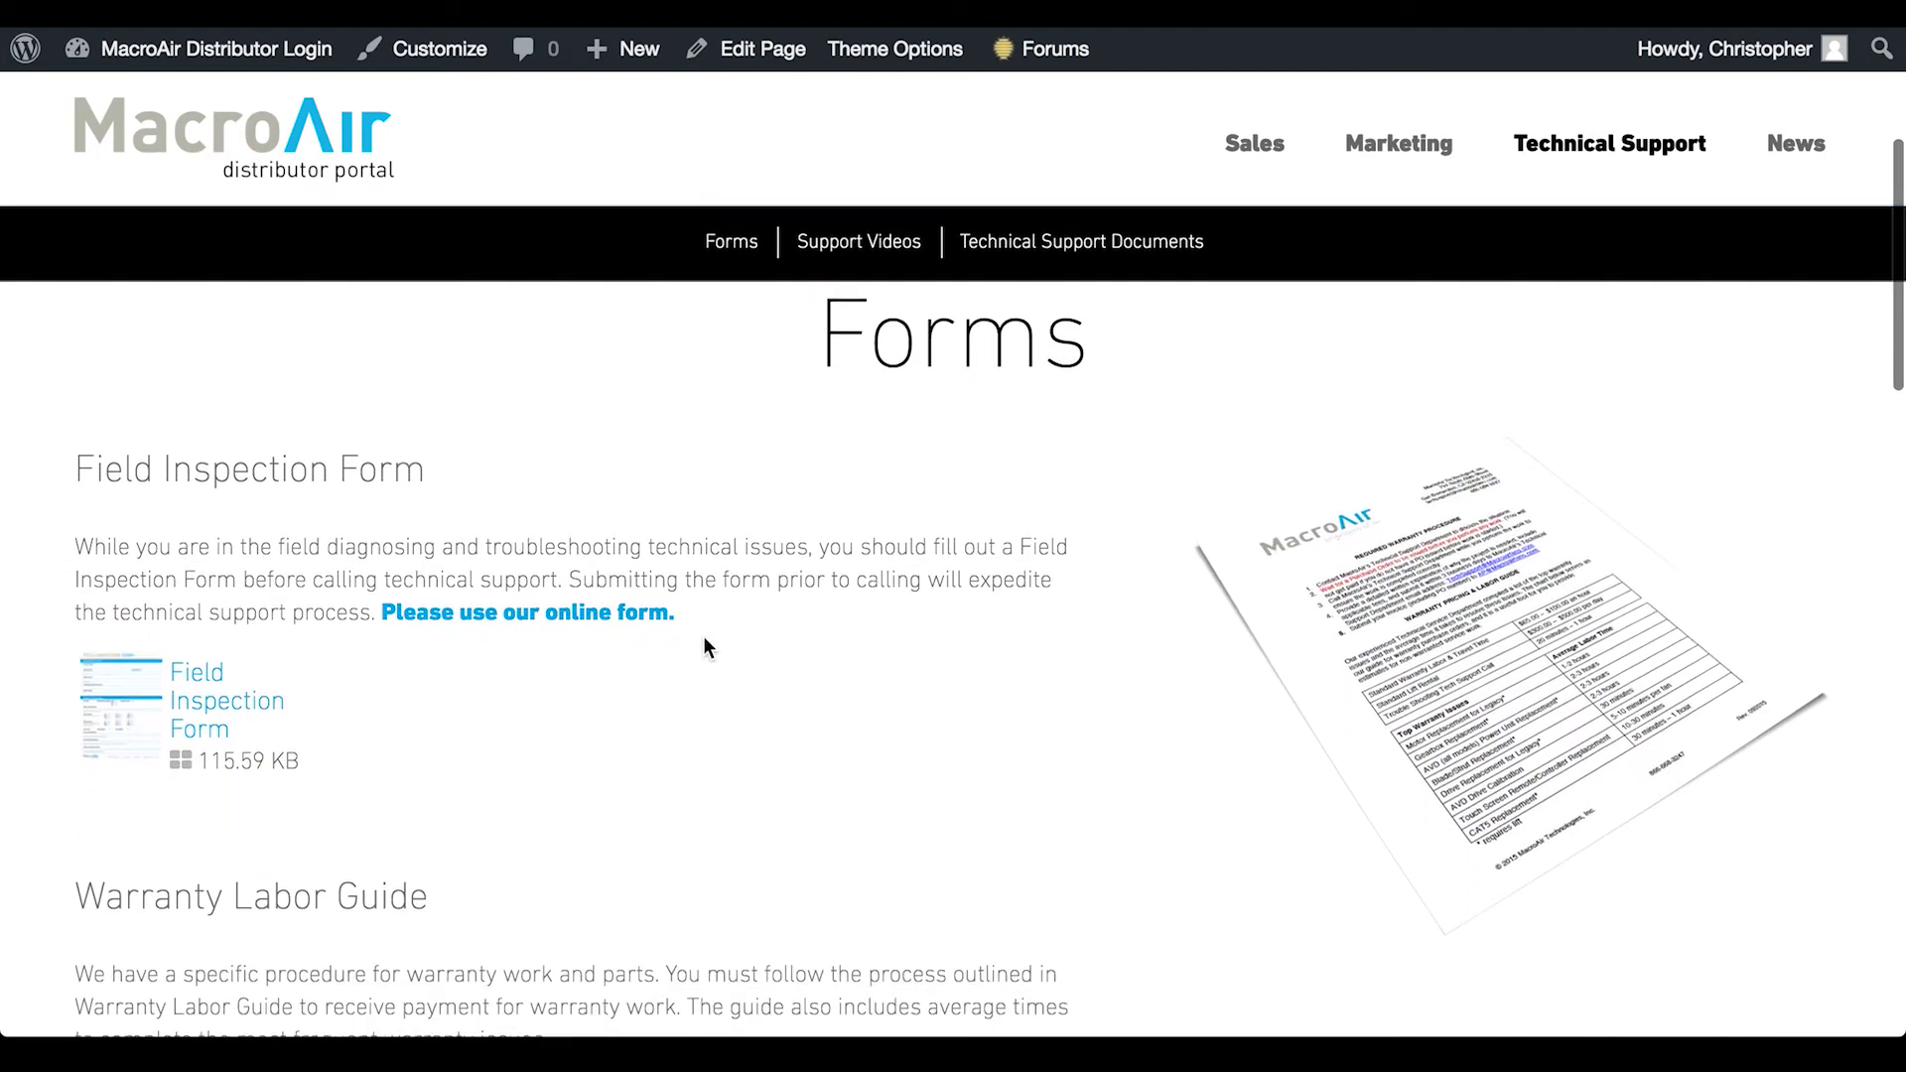
pyautogui.scroll(-2, 702, 647)
pyautogui.scroll(1, 703, 647)
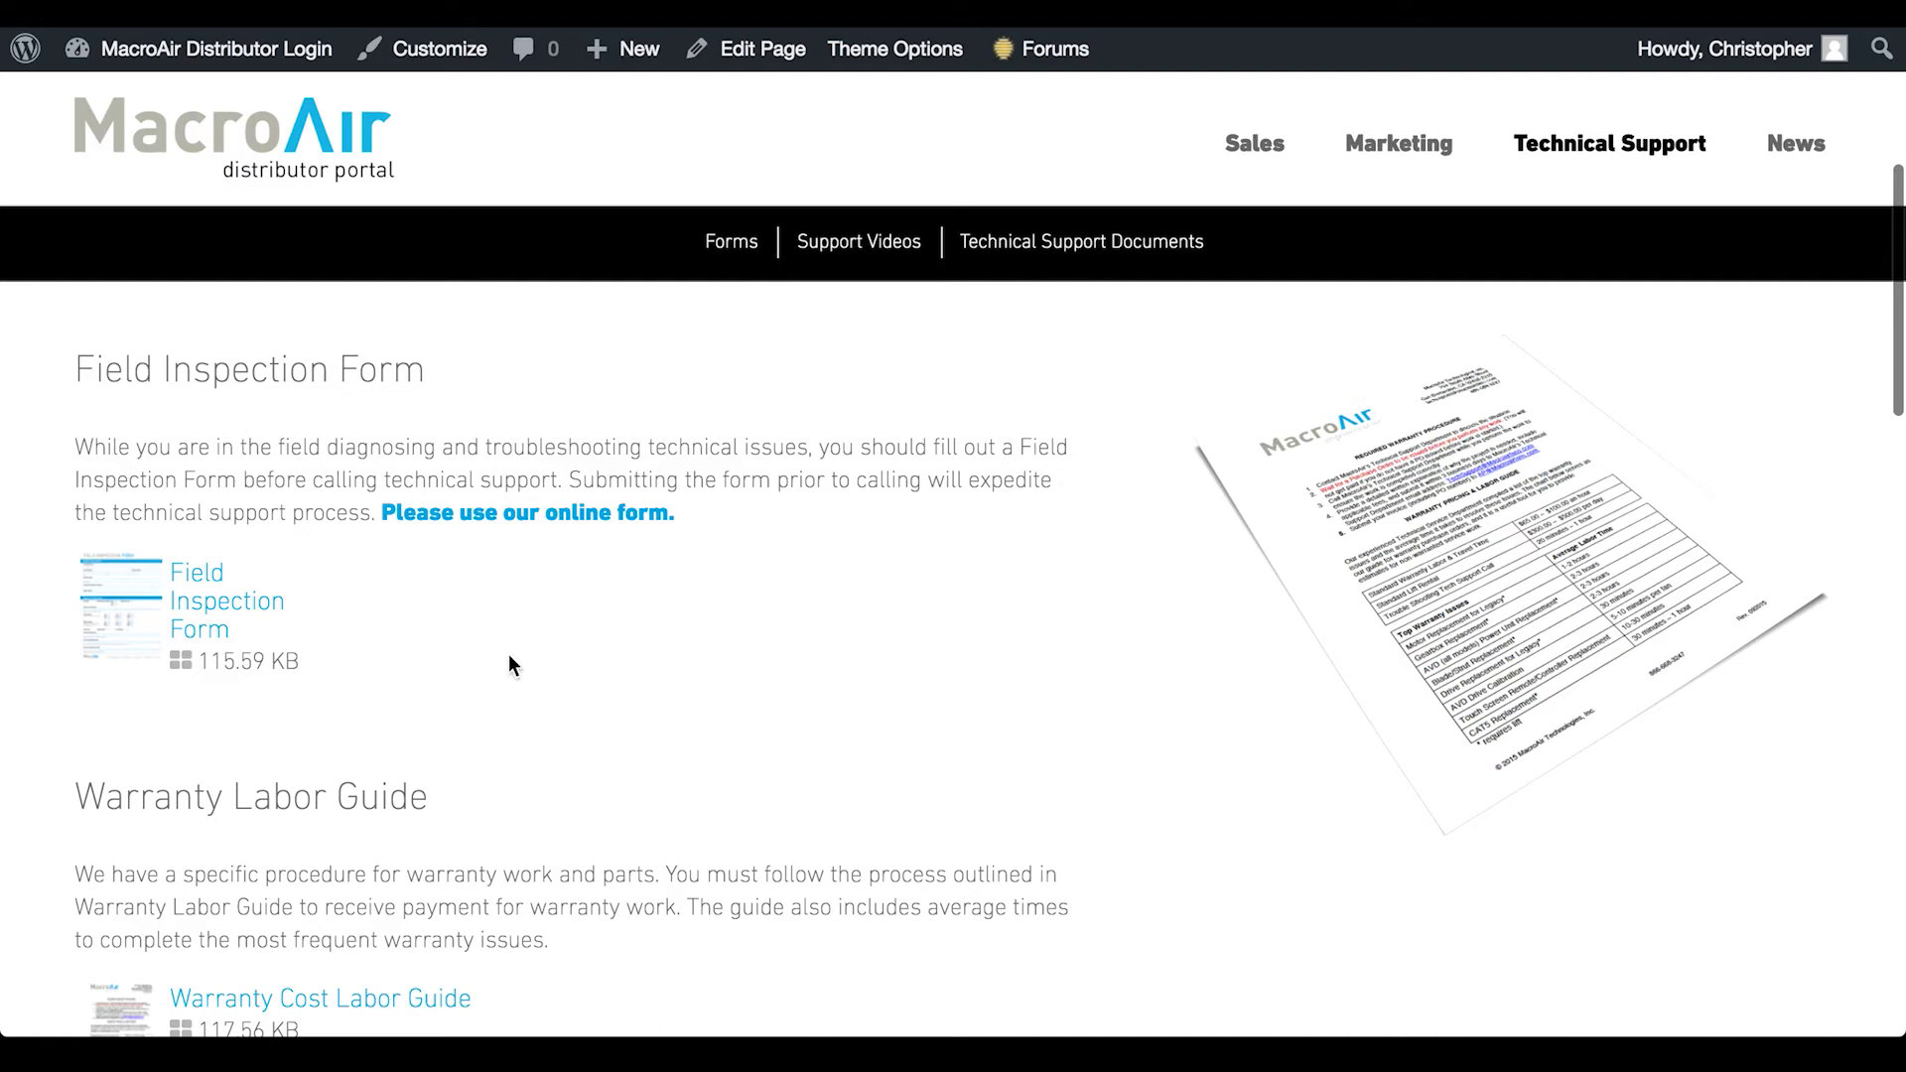
pyautogui.scroll(-3, 510, 659)
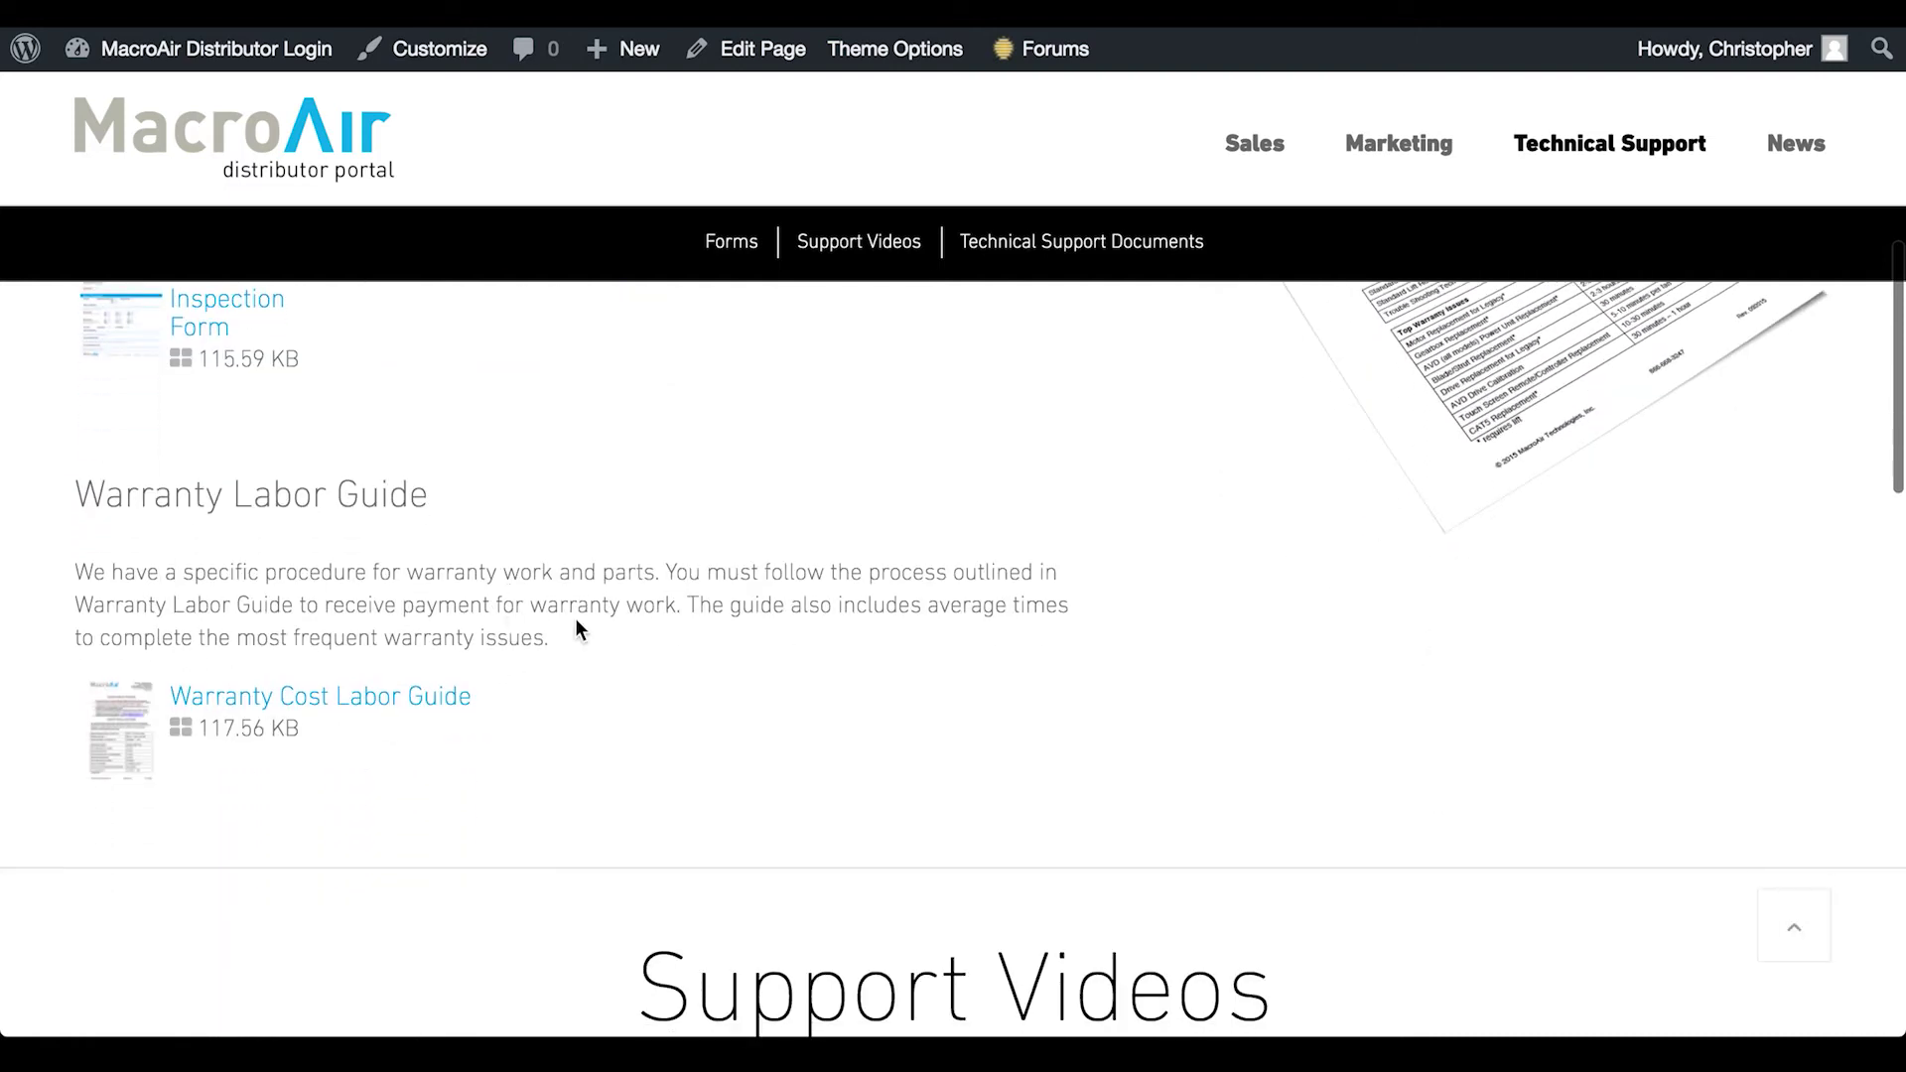
pyautogui.scroll(-5, 575, 629)
pyautogui.scroll(-2, 575, 630)
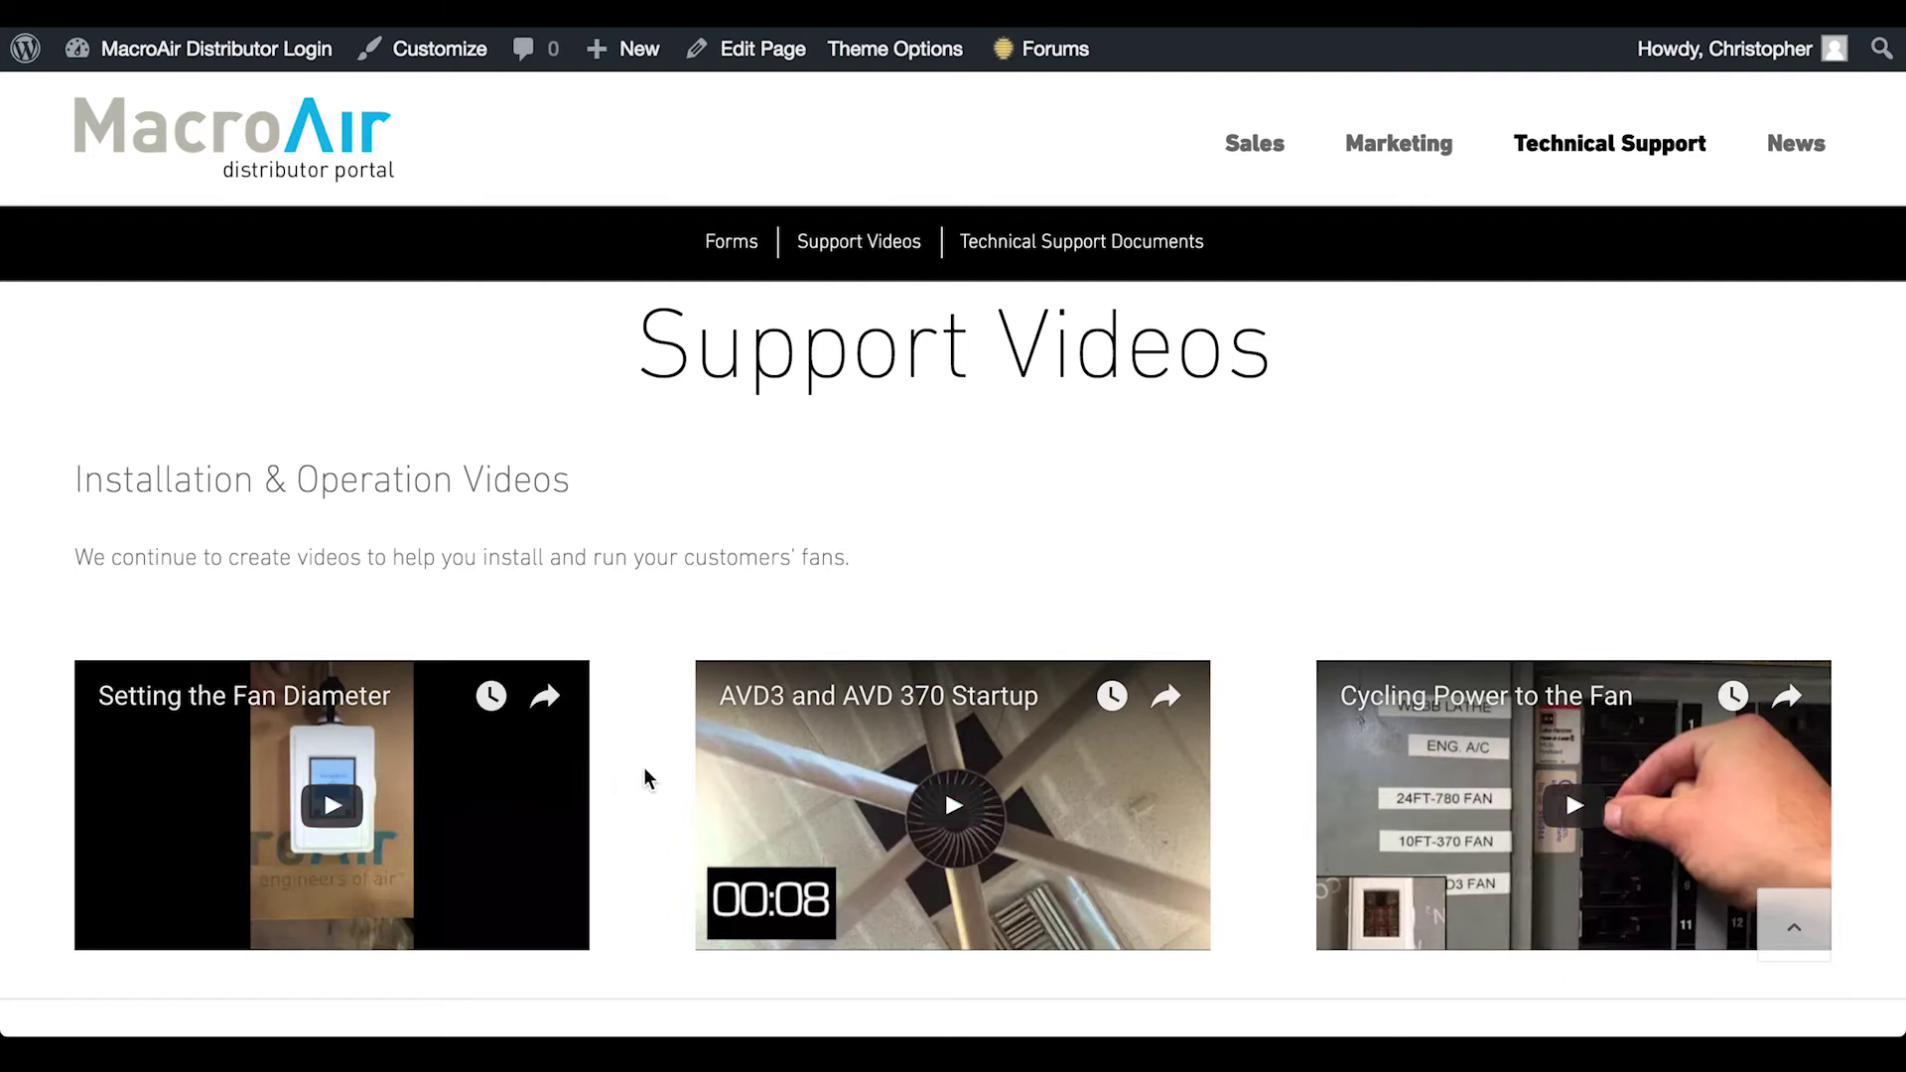
# List the Technical Bulletins, such as AirStar Perforation Change and NFPA 13, in the support documents
pyautogui.scroll(-4, 647, 730)
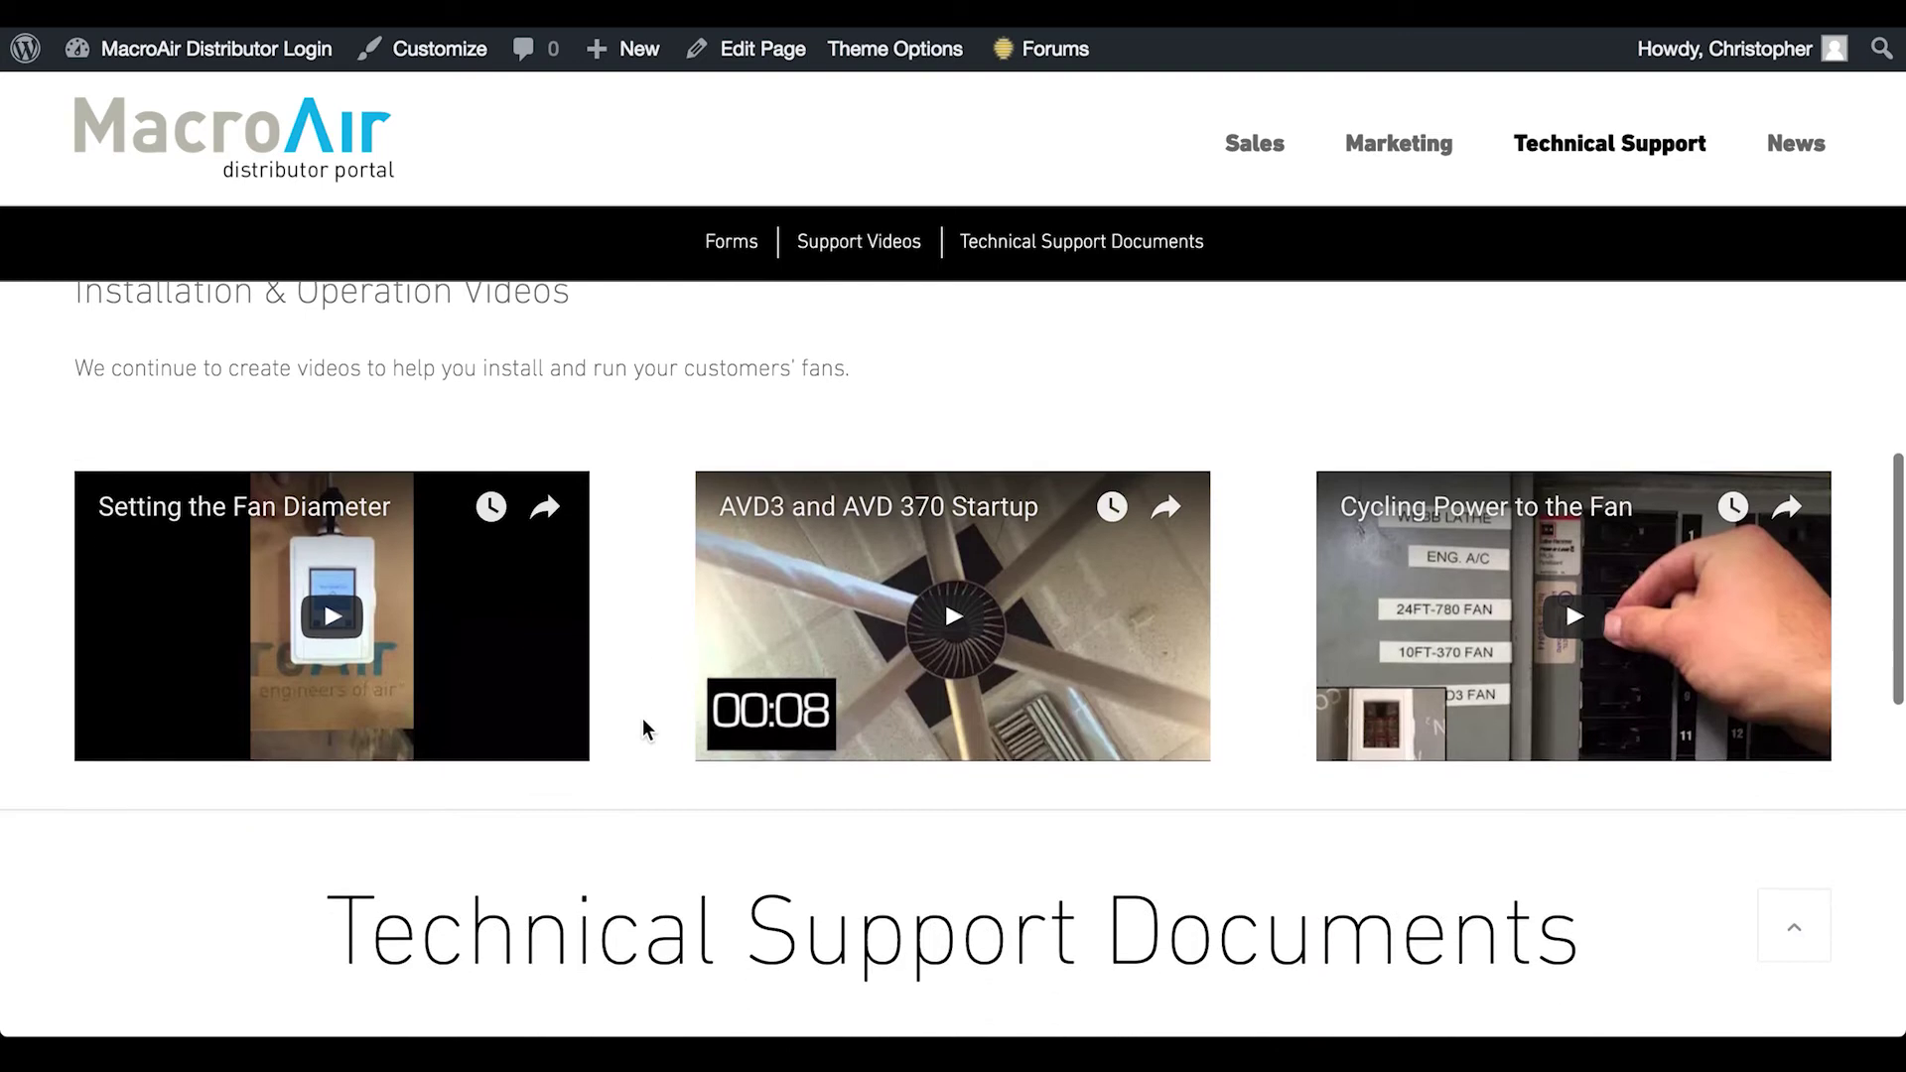
pyautogui.scroll(-3, 645, 730)
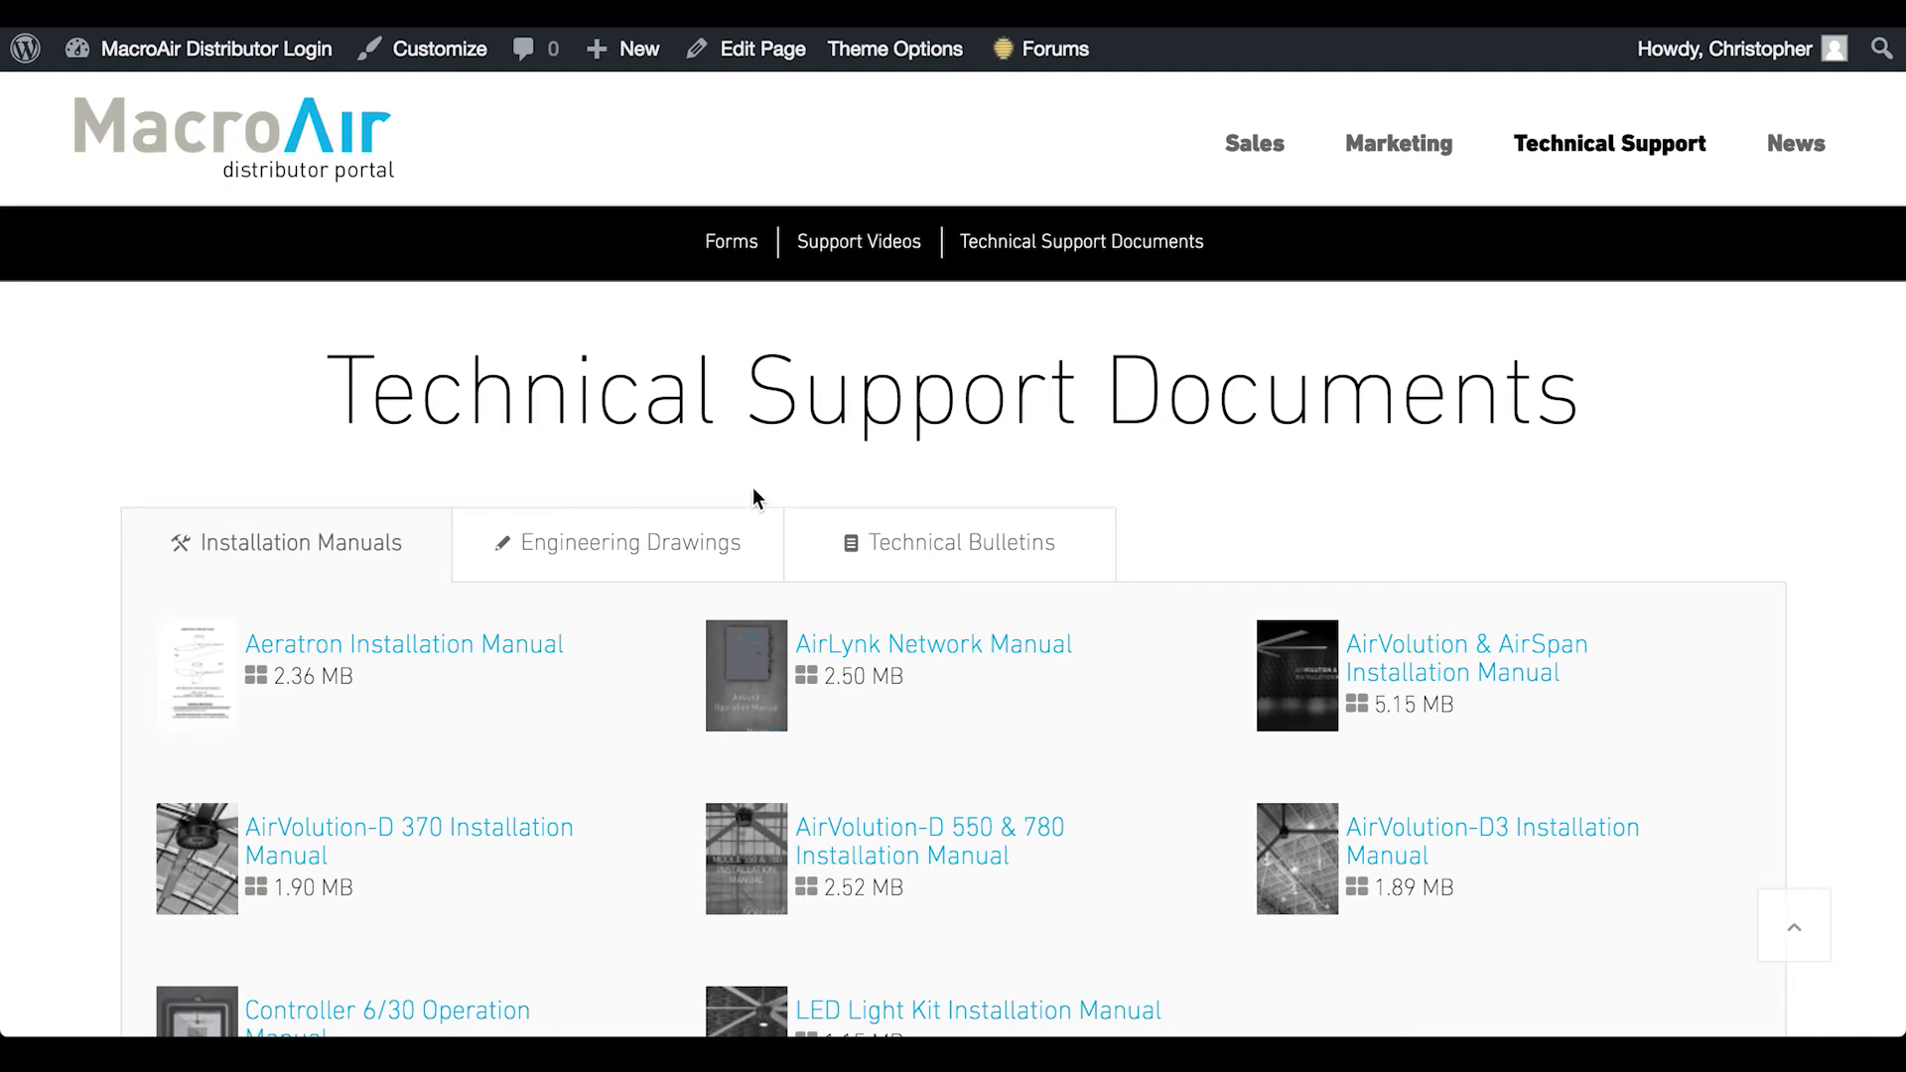
pyautogui.click(672, 549)
pyautogui.click(933, 543)
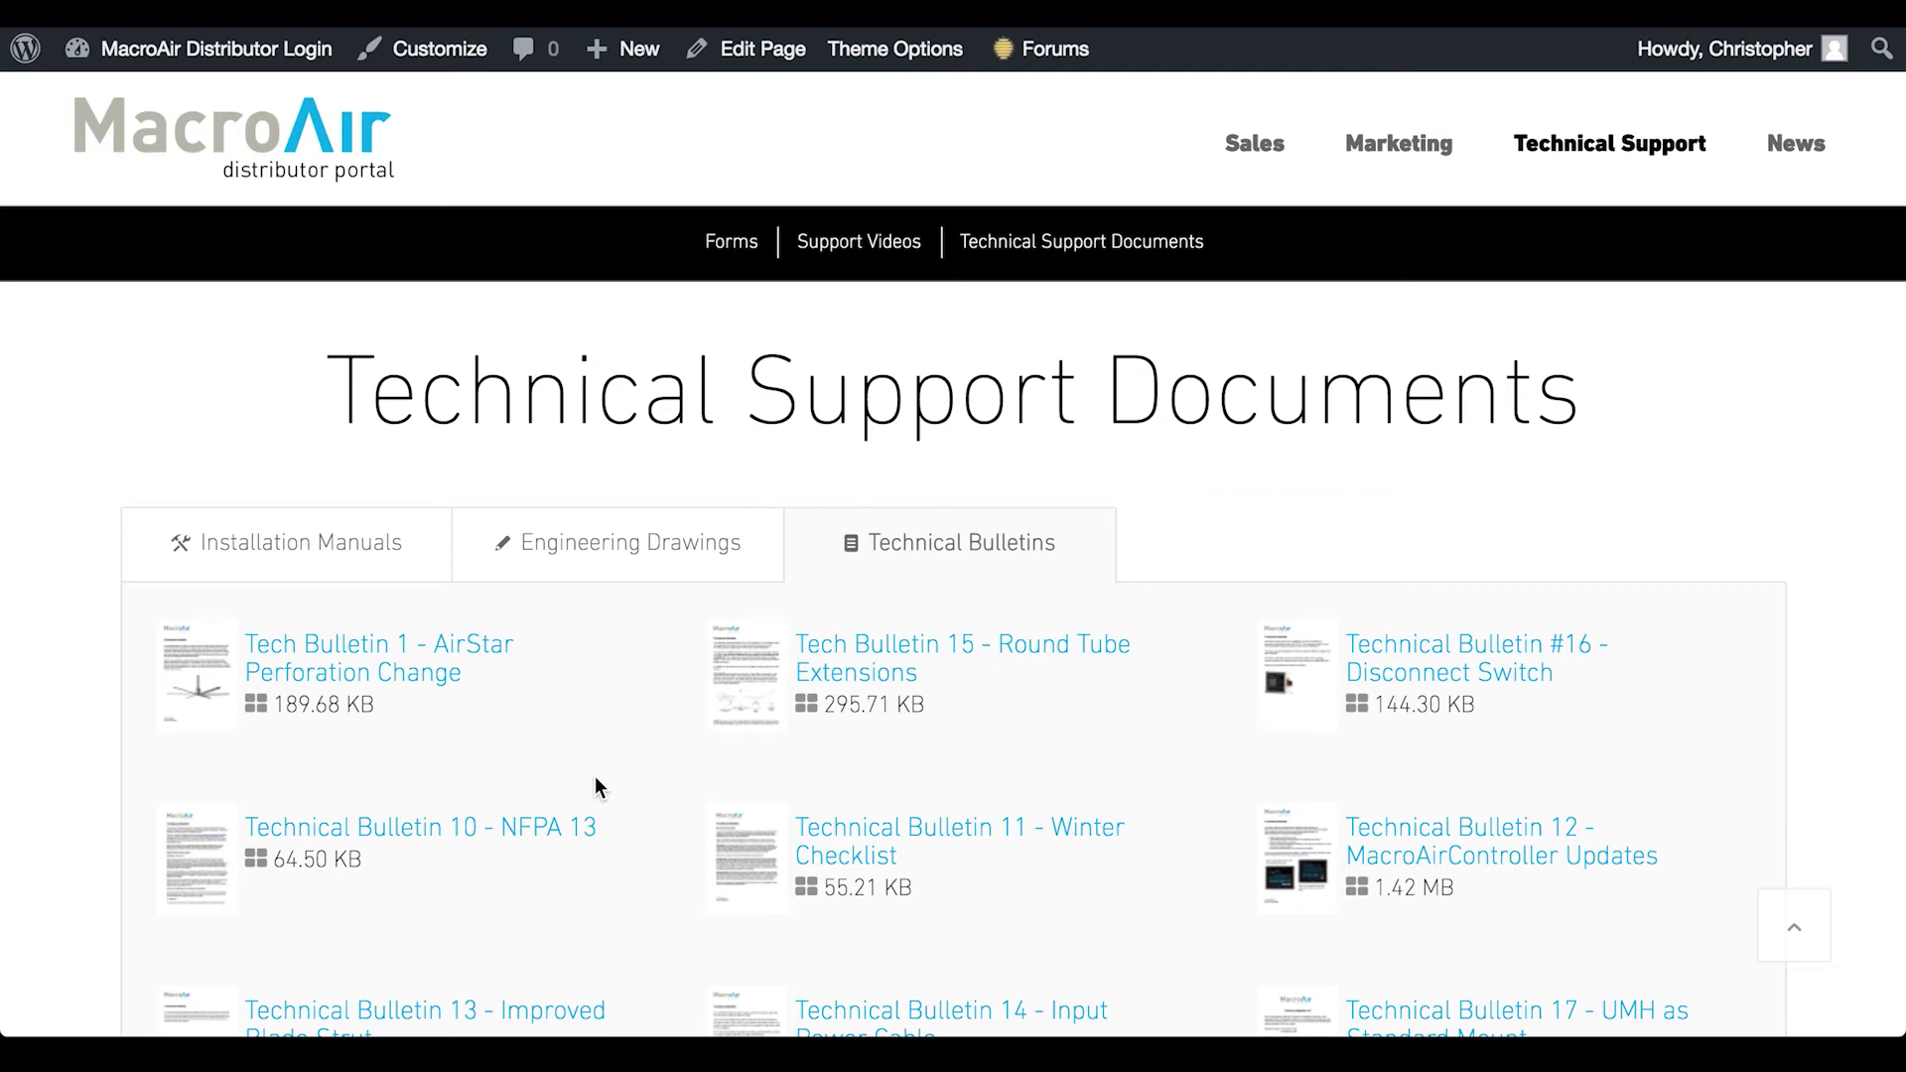
# Open My Quotes under Sales > My Sales Tools to see the saved quotes table
pyautogui.scroll(15, 596, 780)
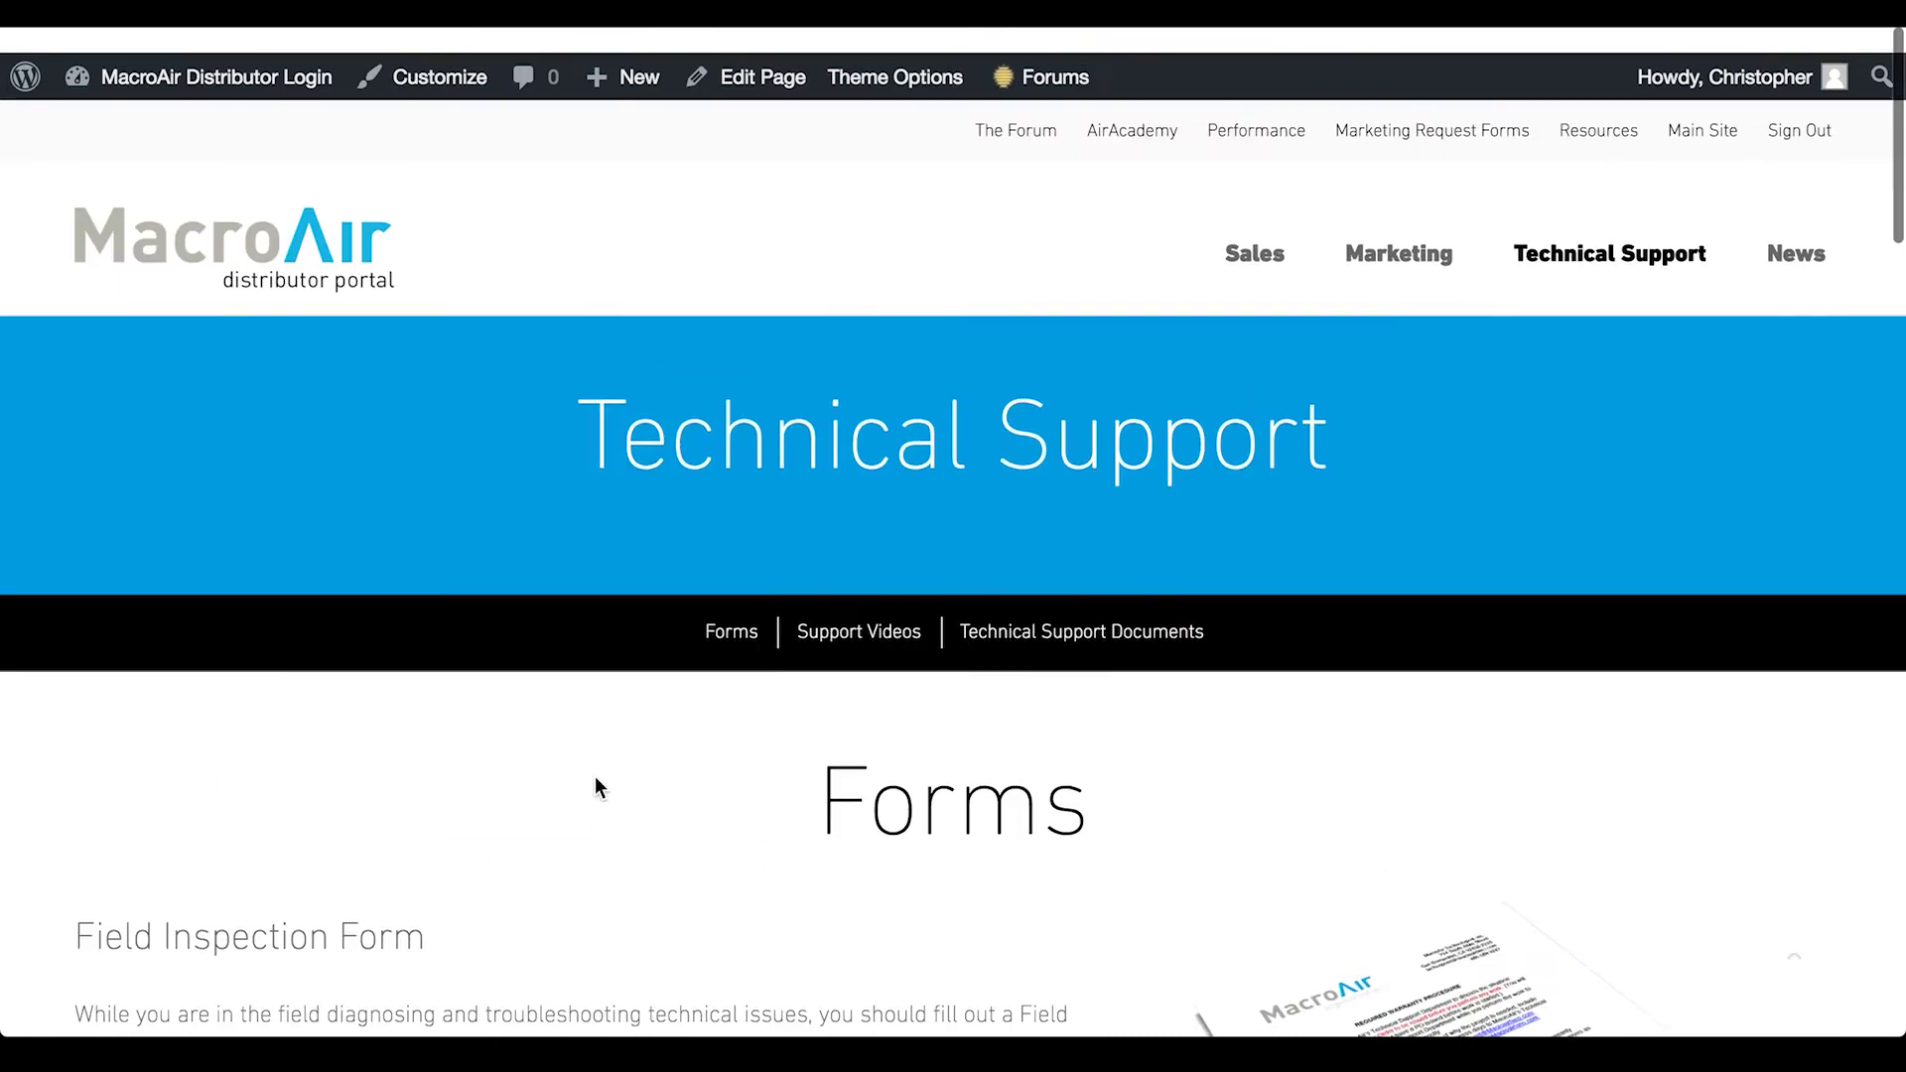
pyautogui.moveTo(1255, 245)
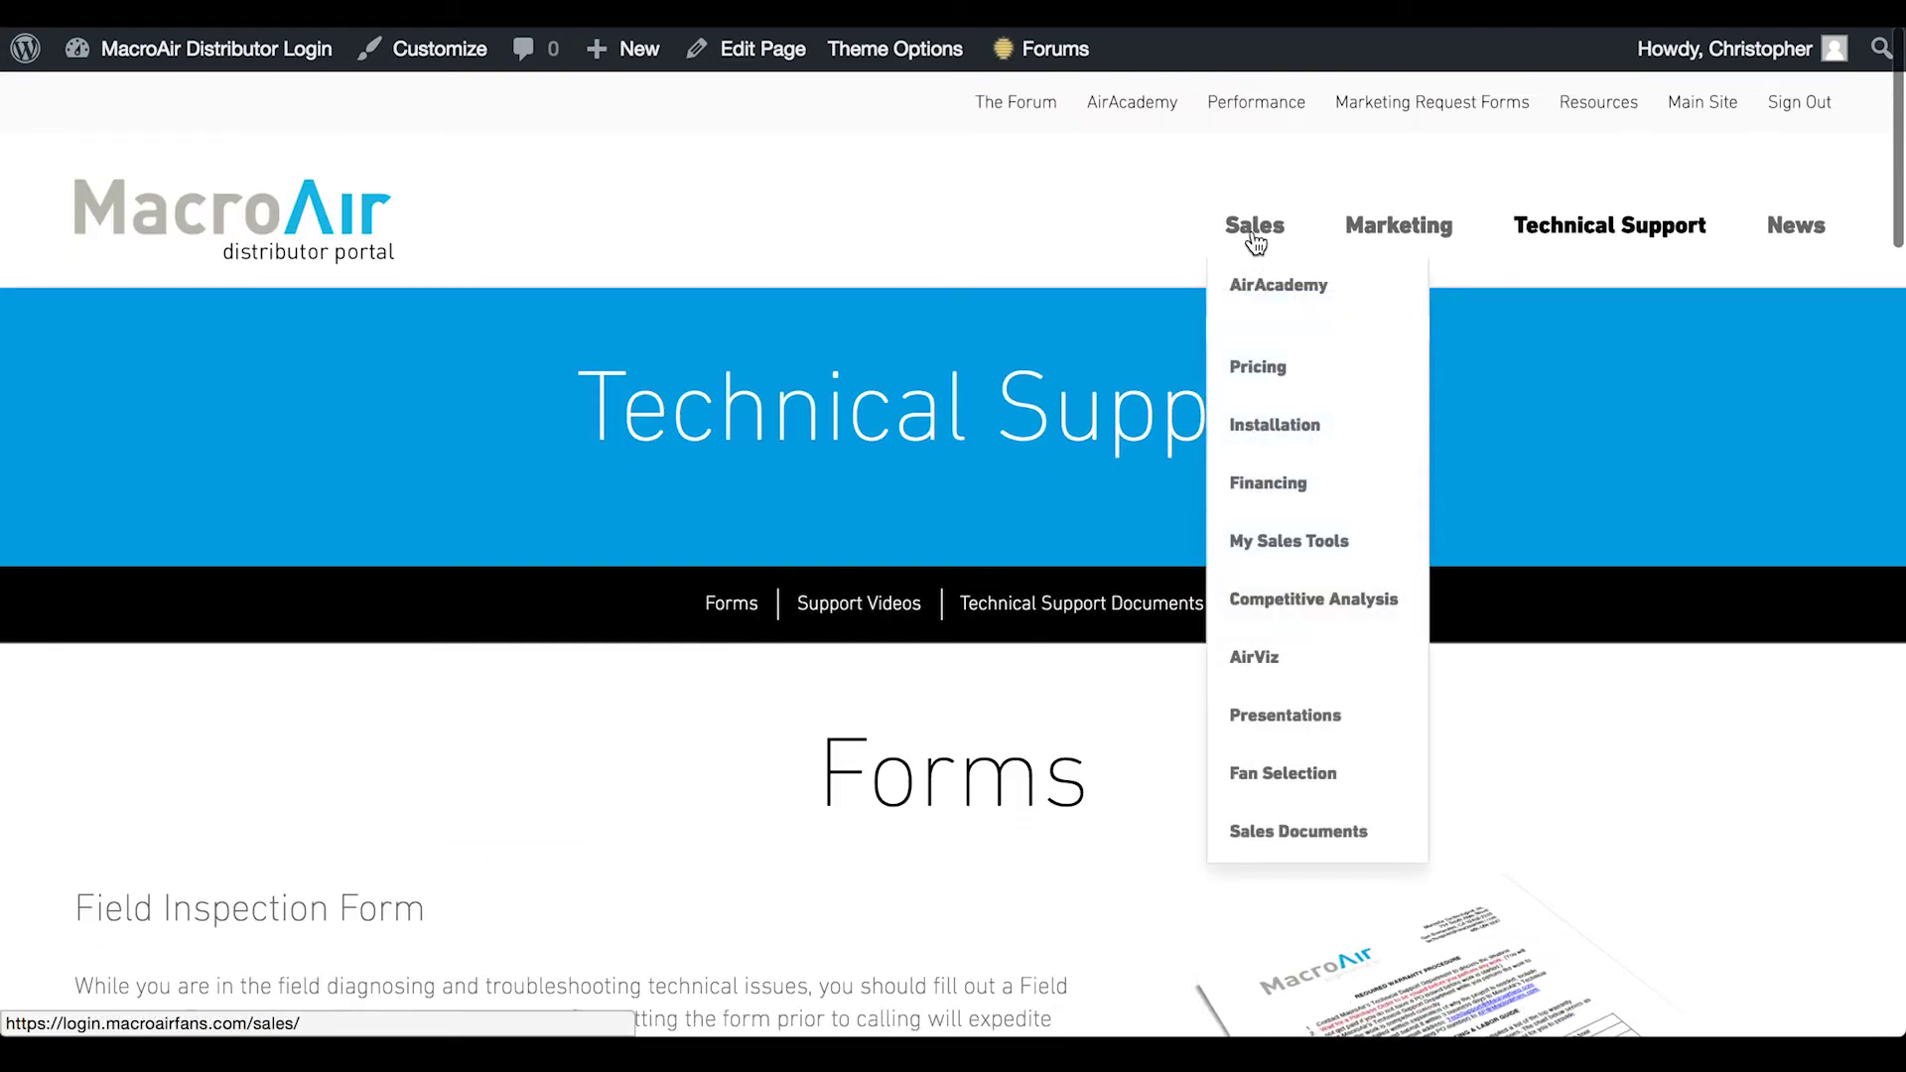
pyautogui.moveTo(1288, 551)
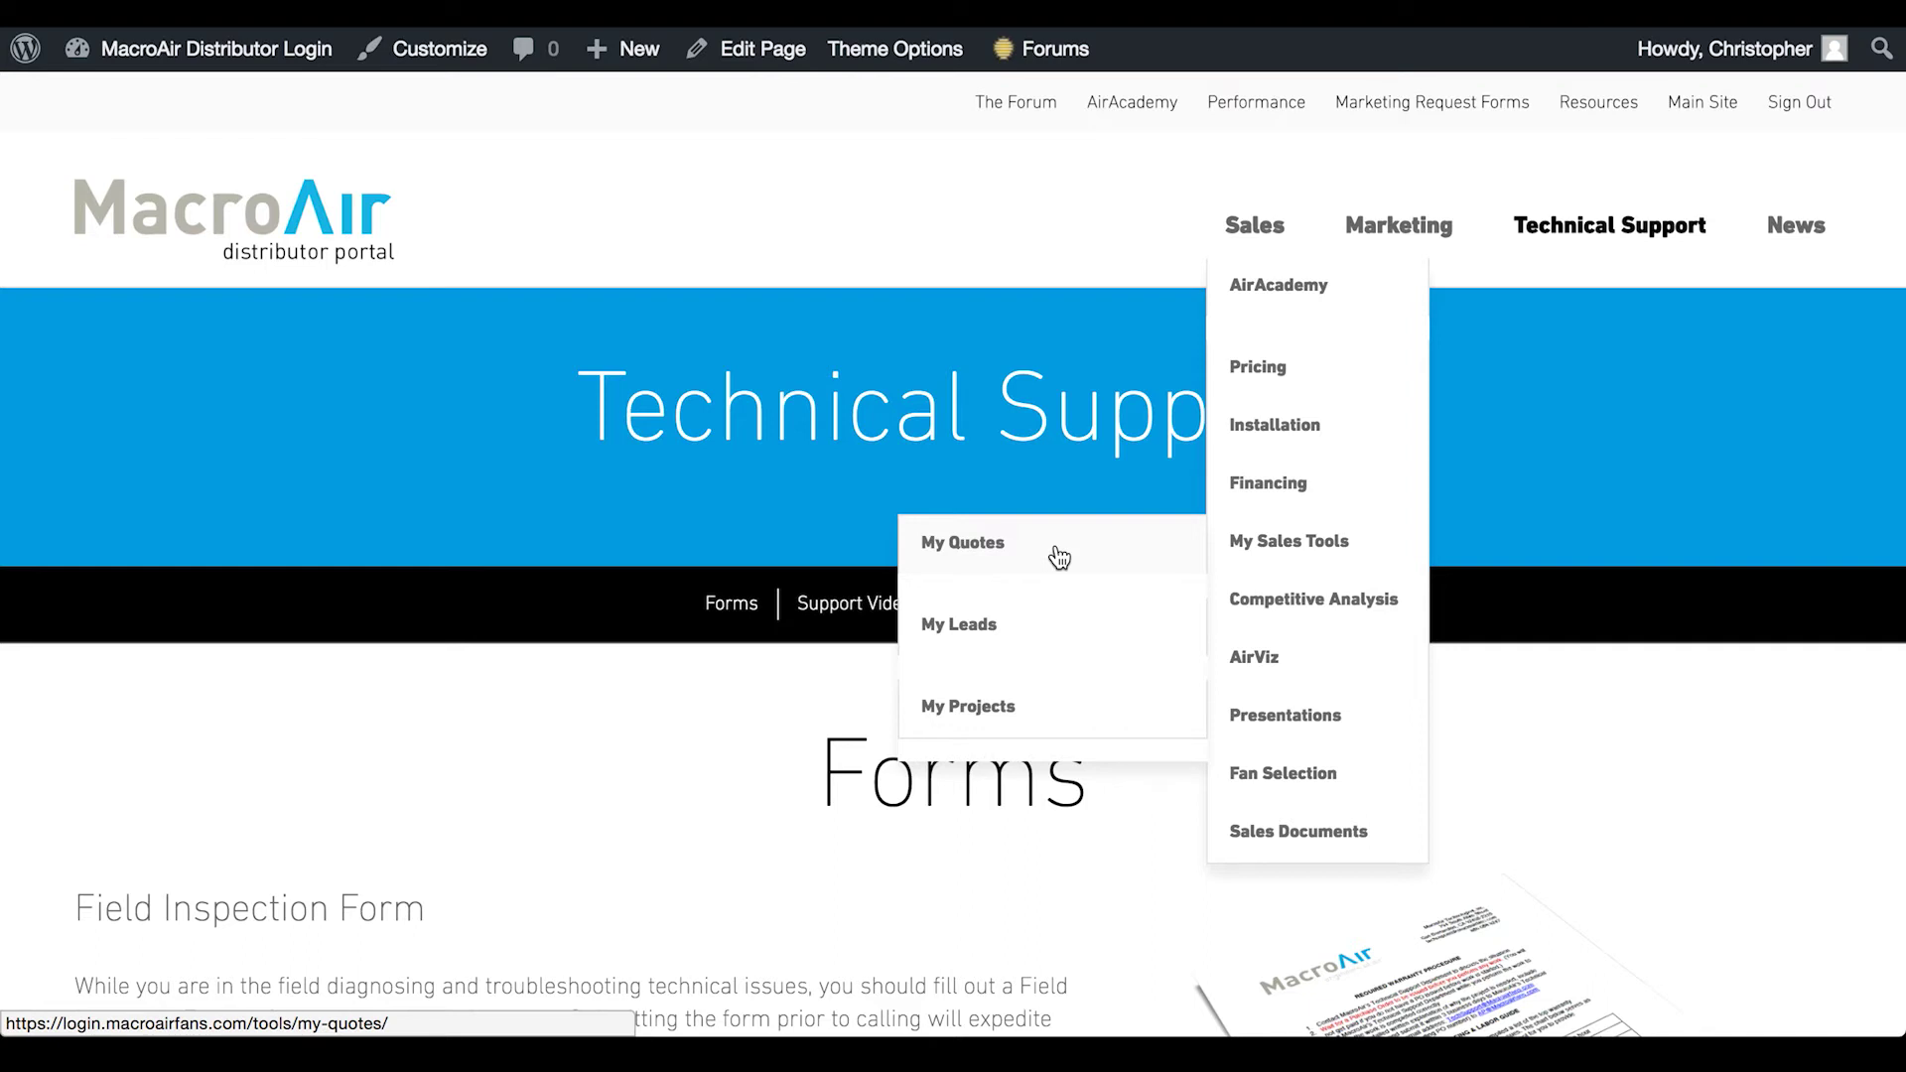
pyautogui.click(1059, 557)
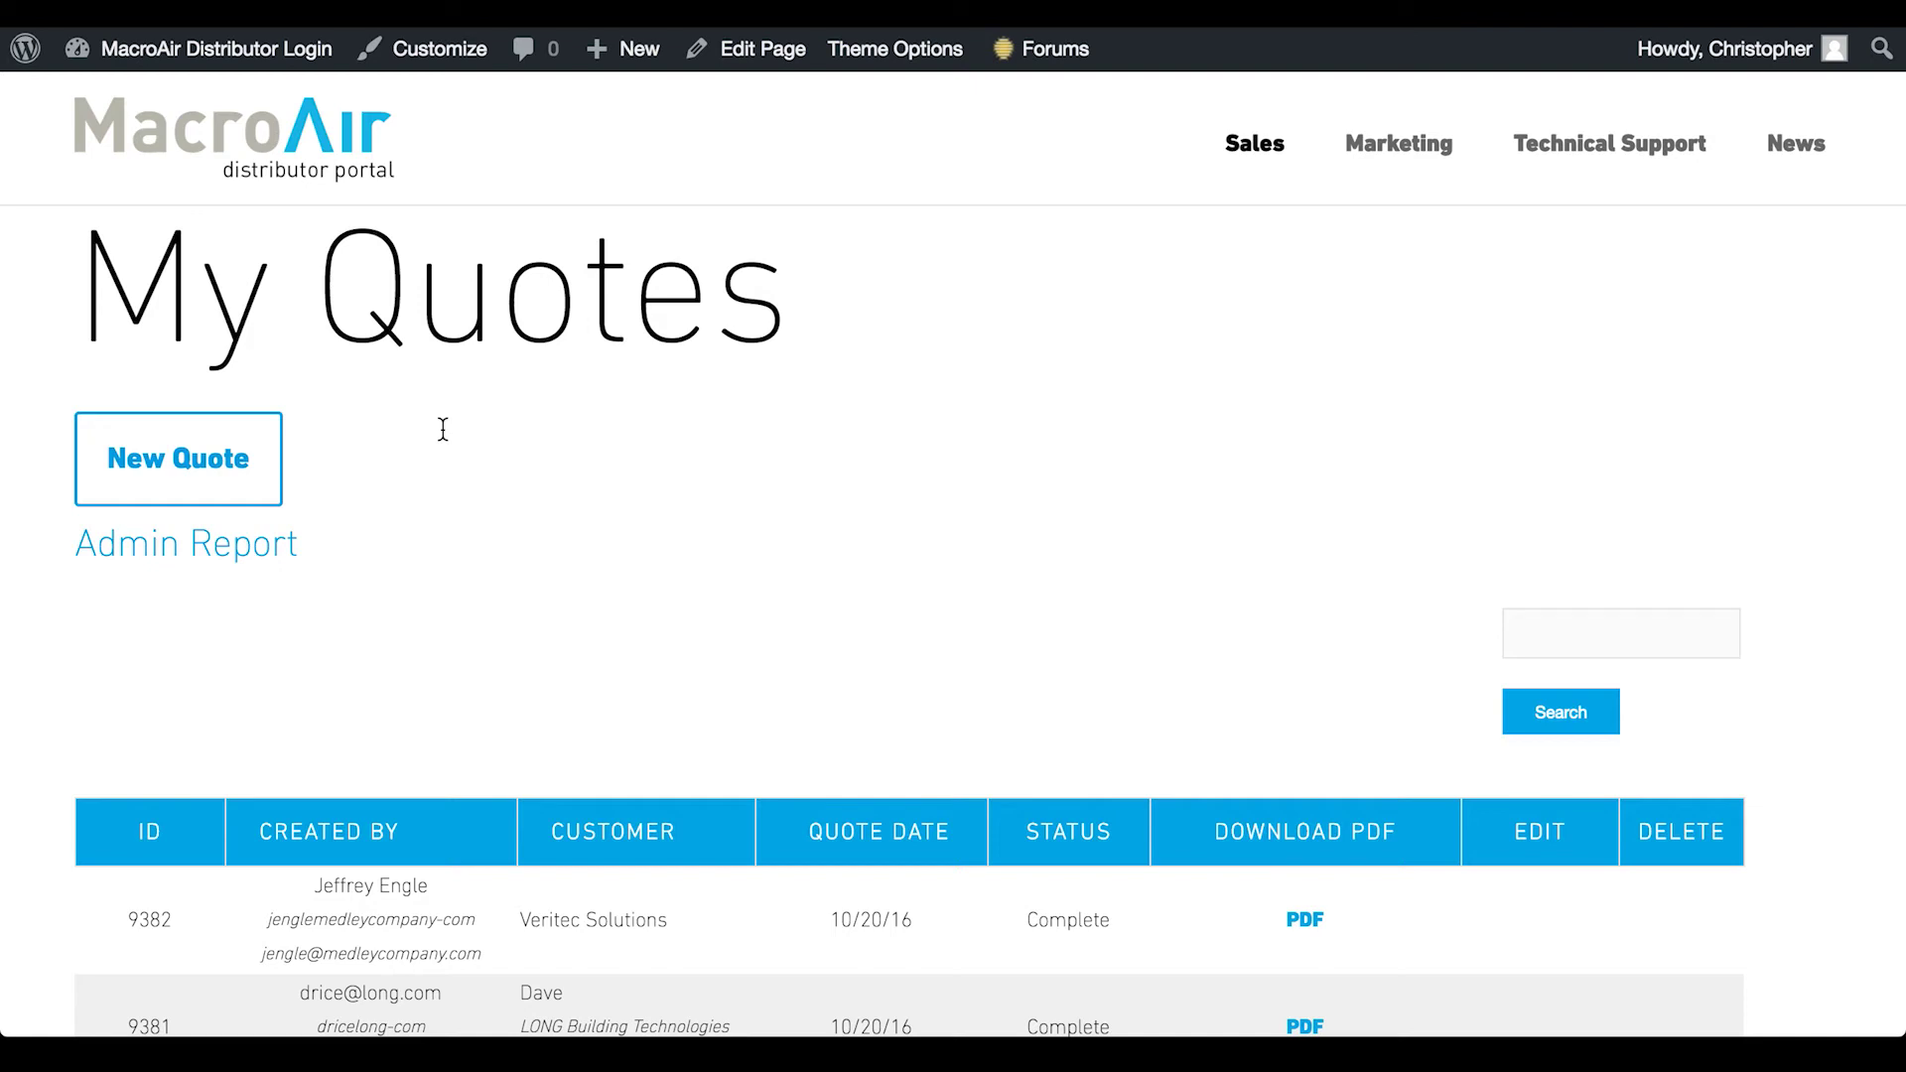
pyautogui.scroll(-5, 443, 428)
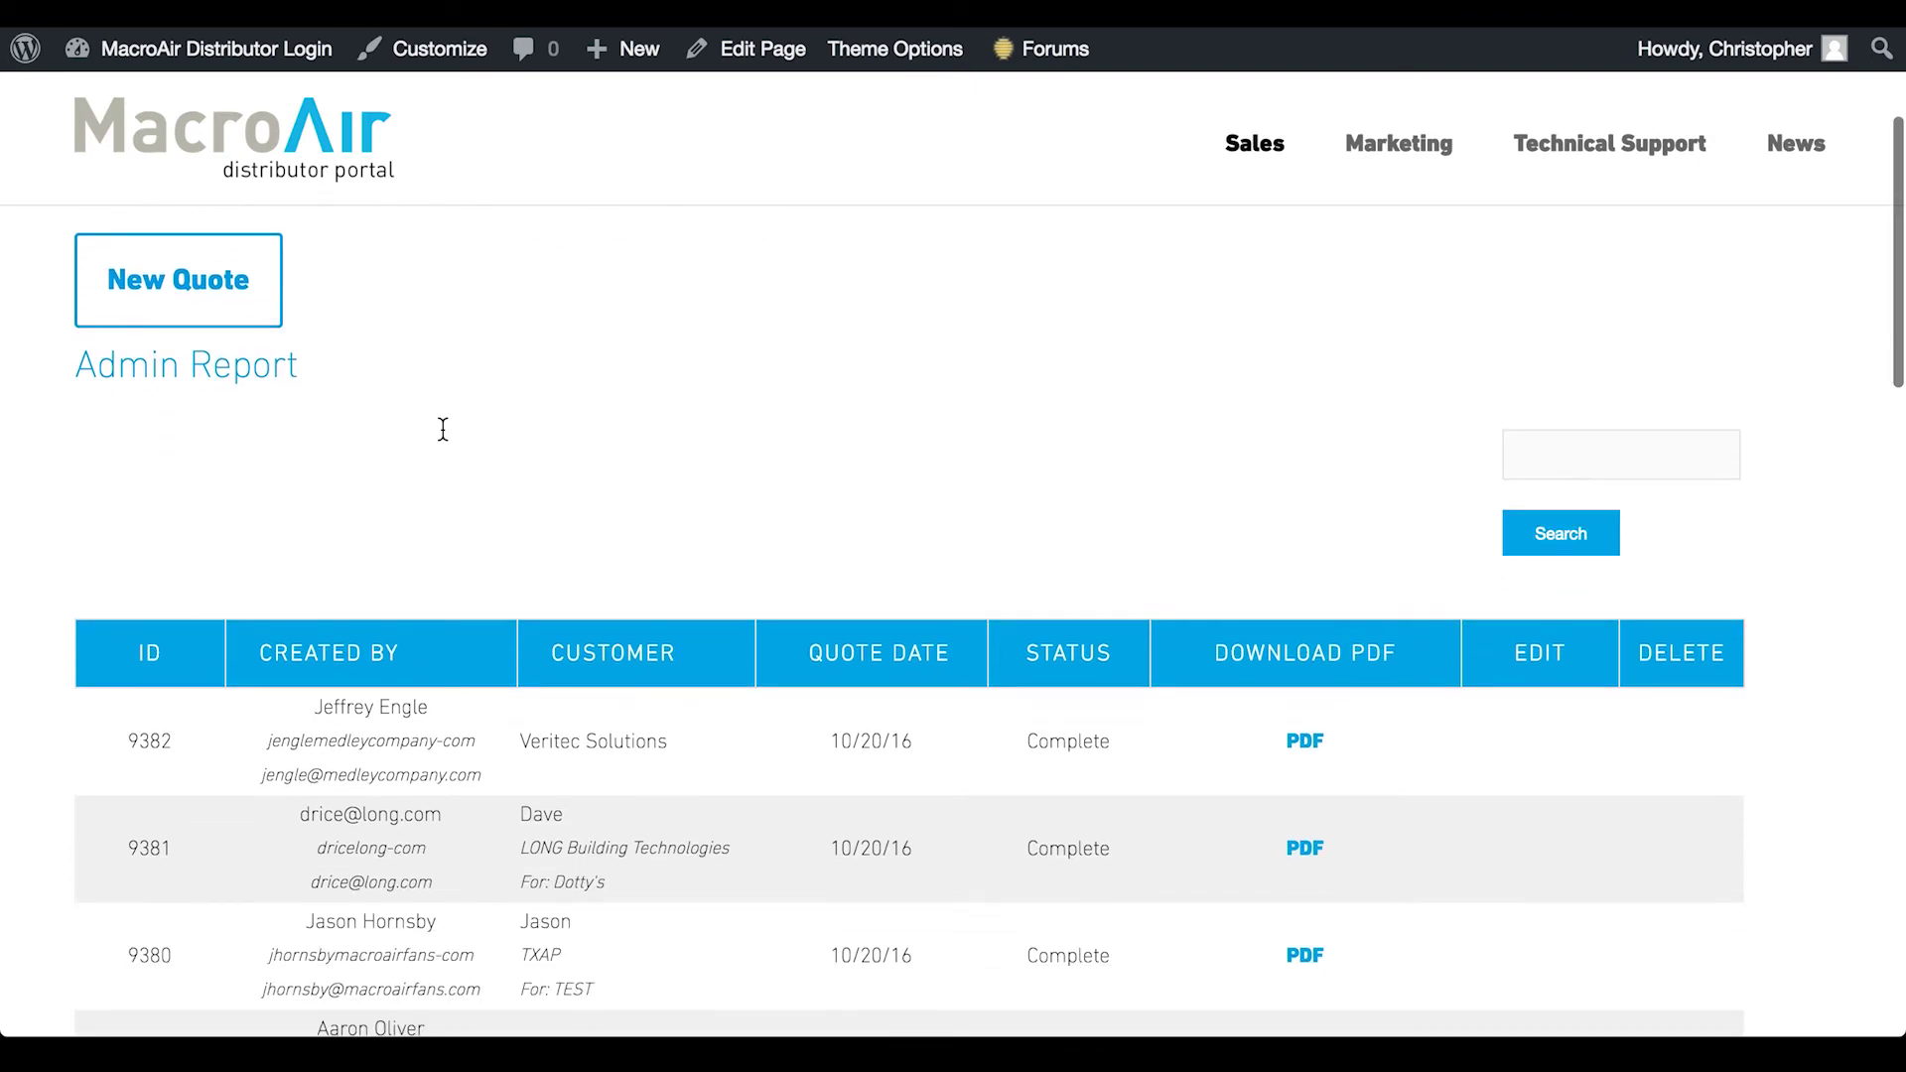
pyautogui.scroll(-18, 443, 429)
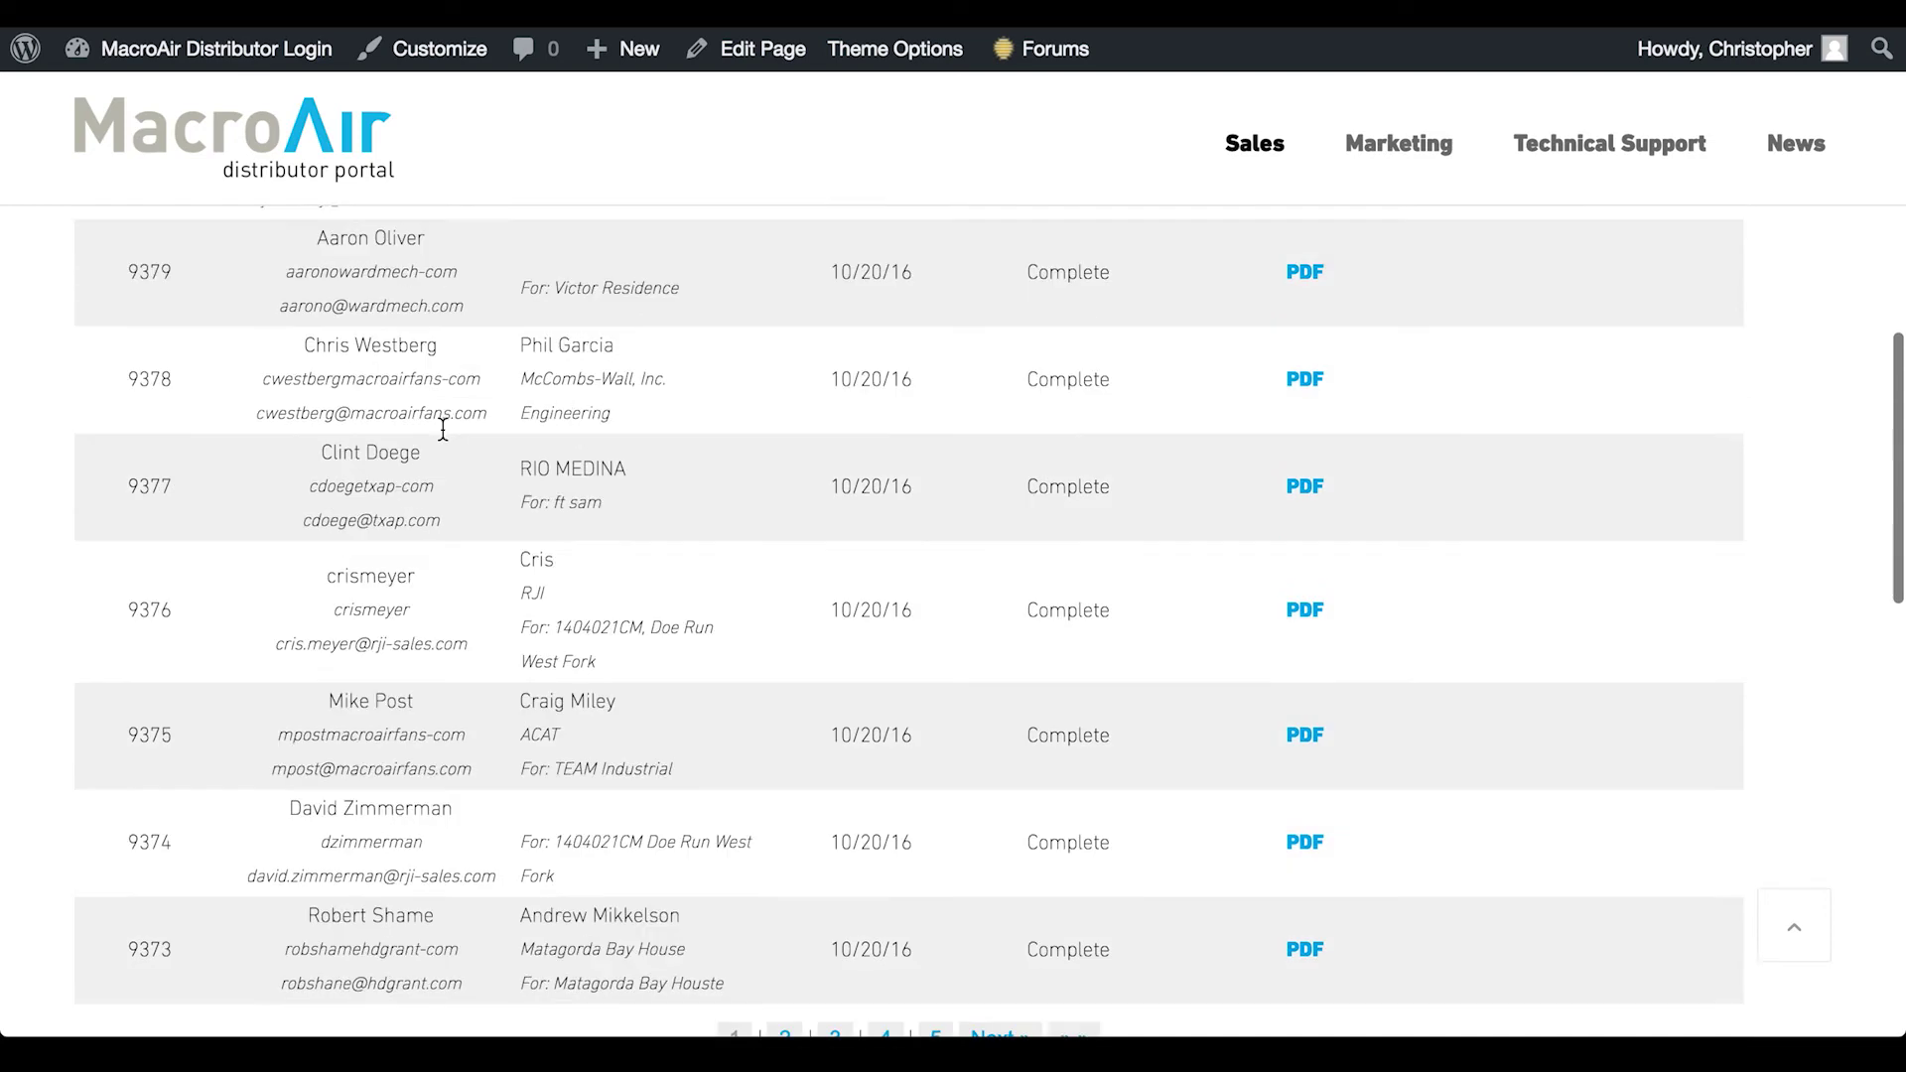
pyautogui.scroll(-4, 442, 428)
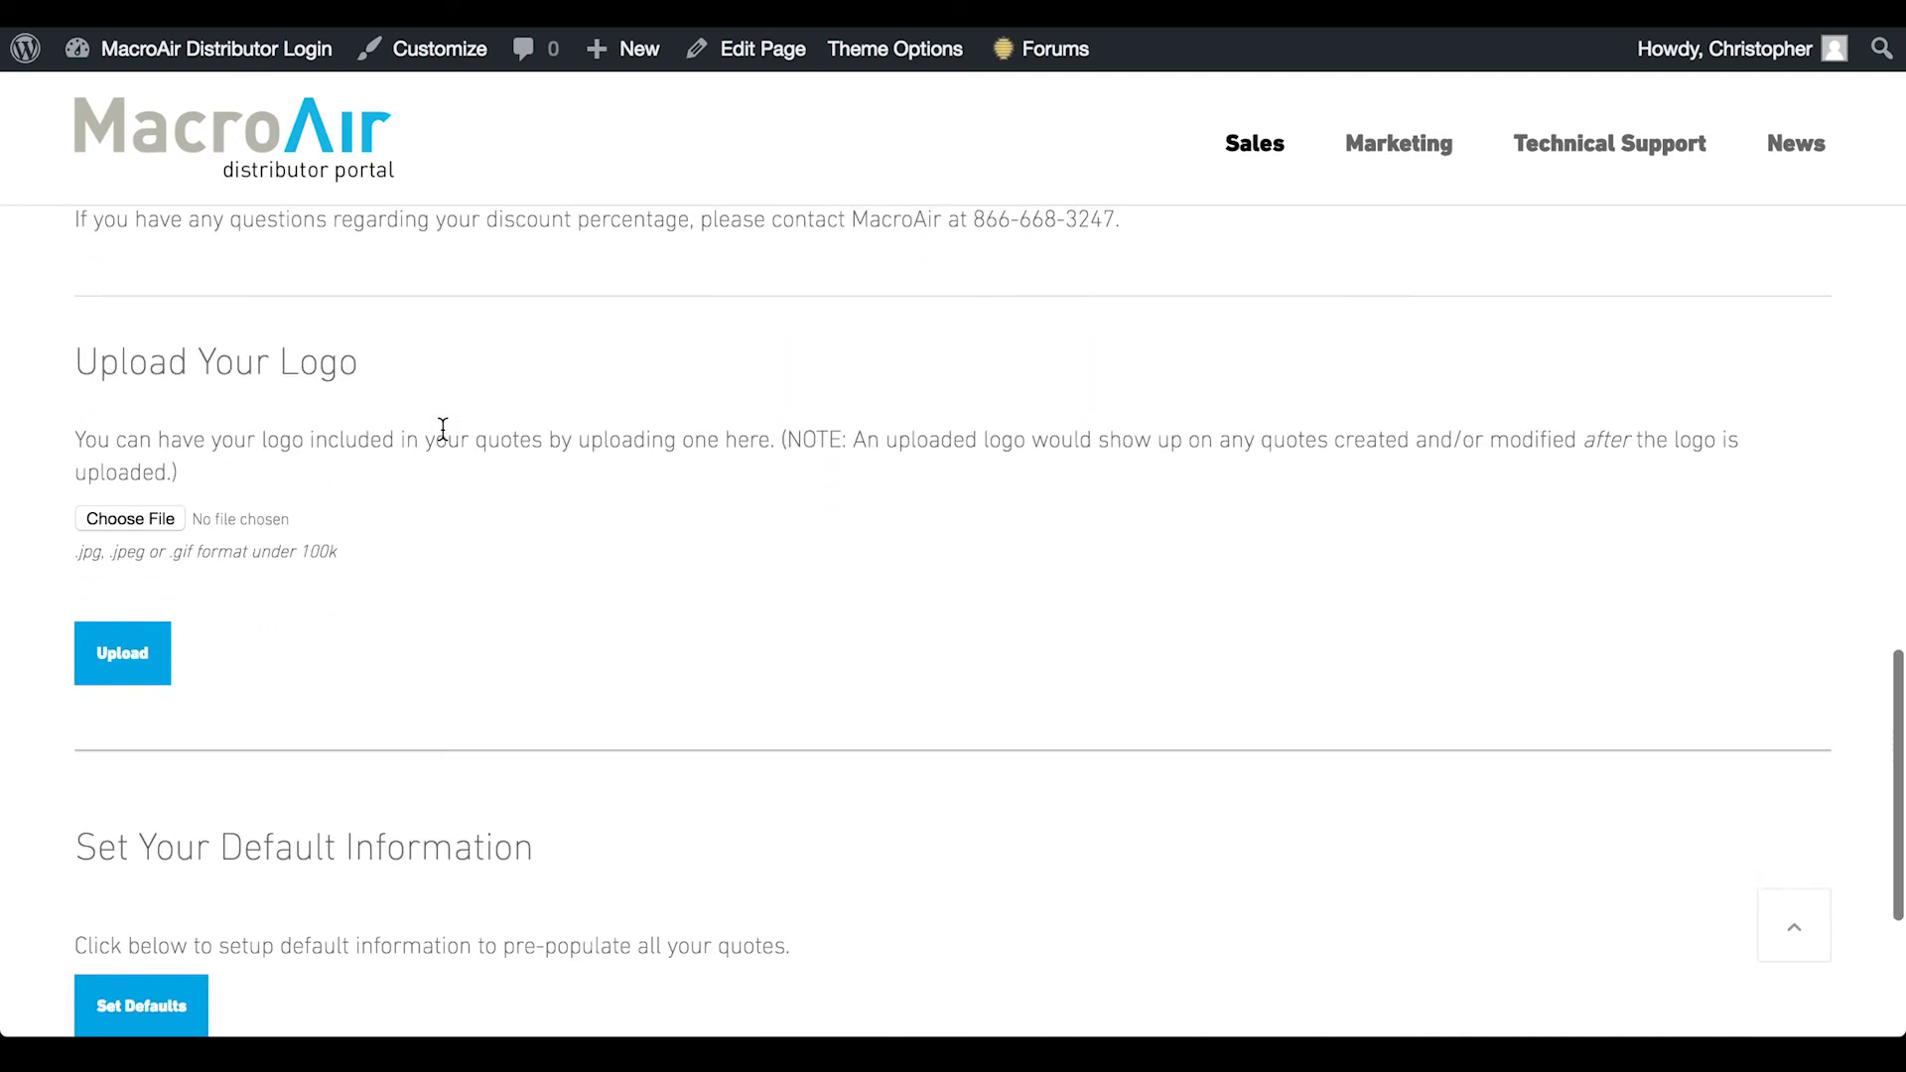
pyautogui.scroll(20, 443, 429)
pyautogui.scroll(-3, 443, 429)
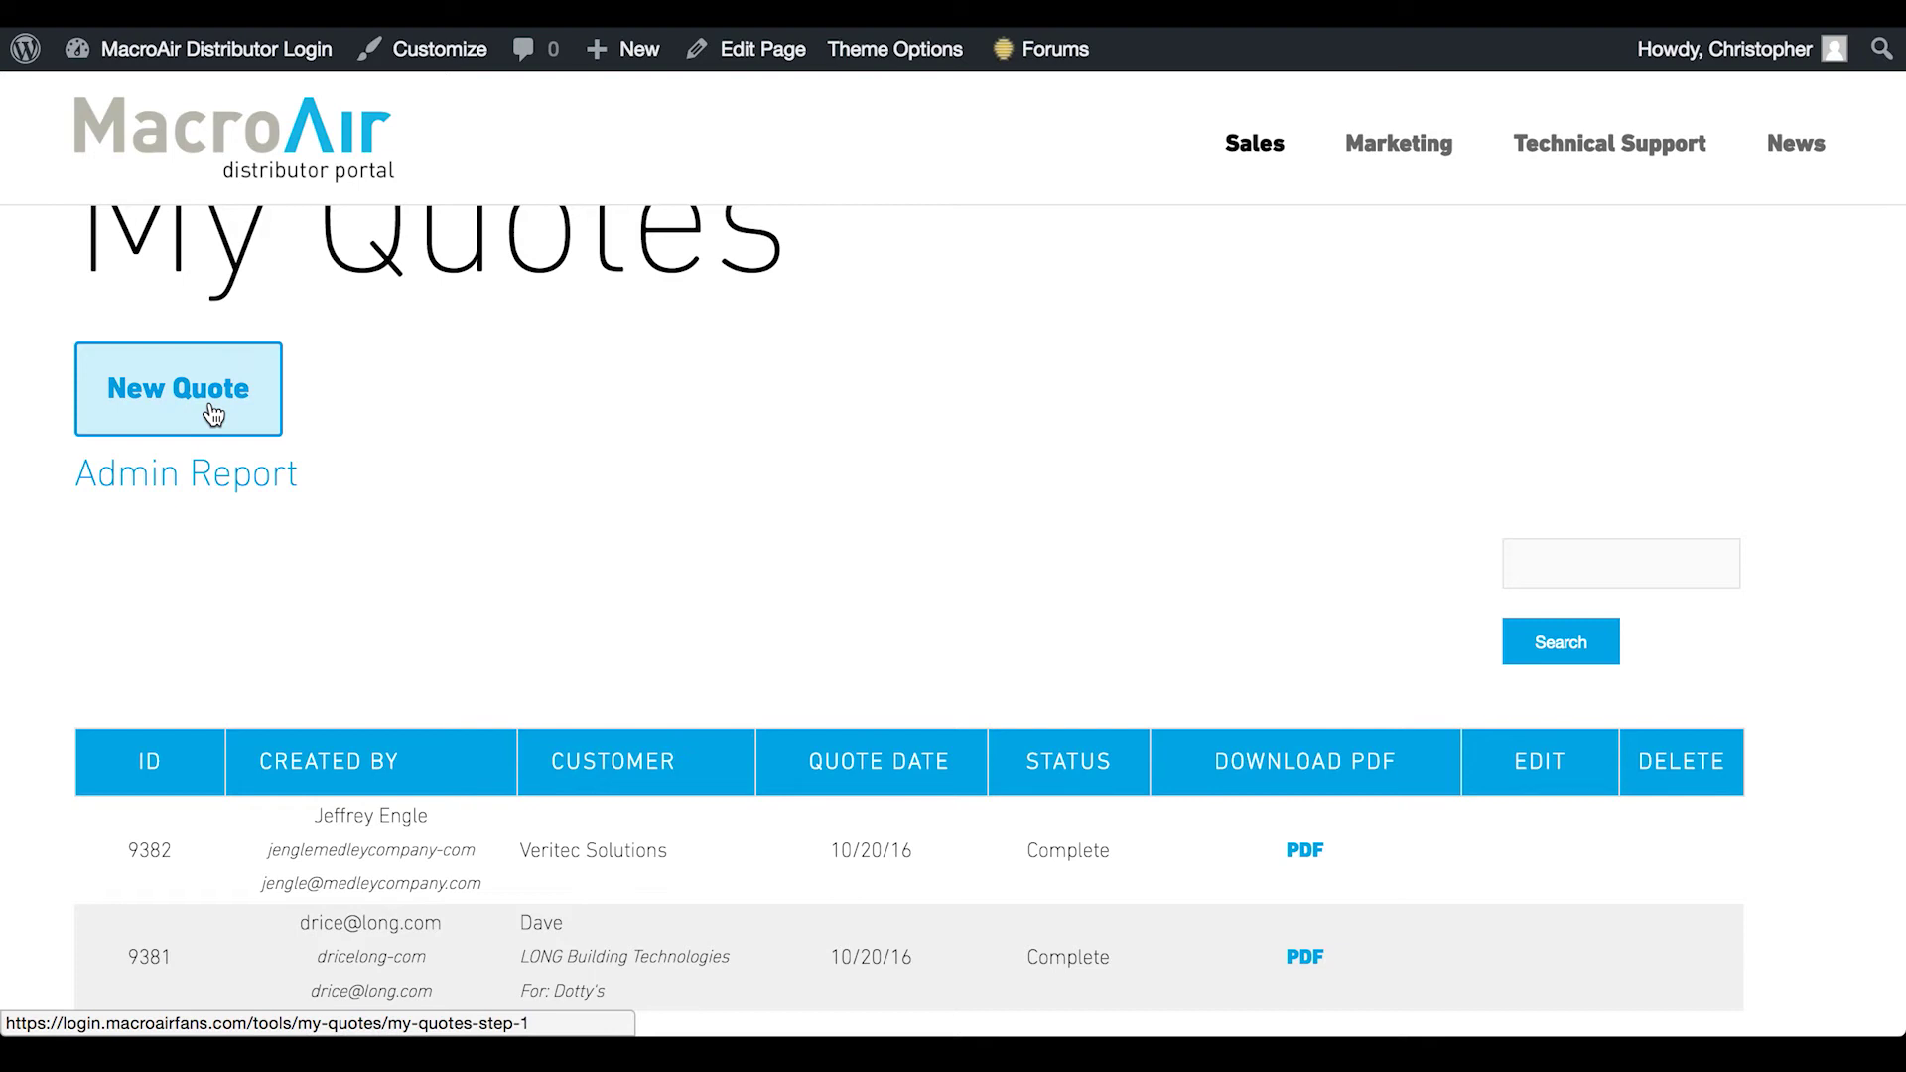
pyautogui.scroll(-2, 1038, 565)
pyautogui.click(1658, 424)
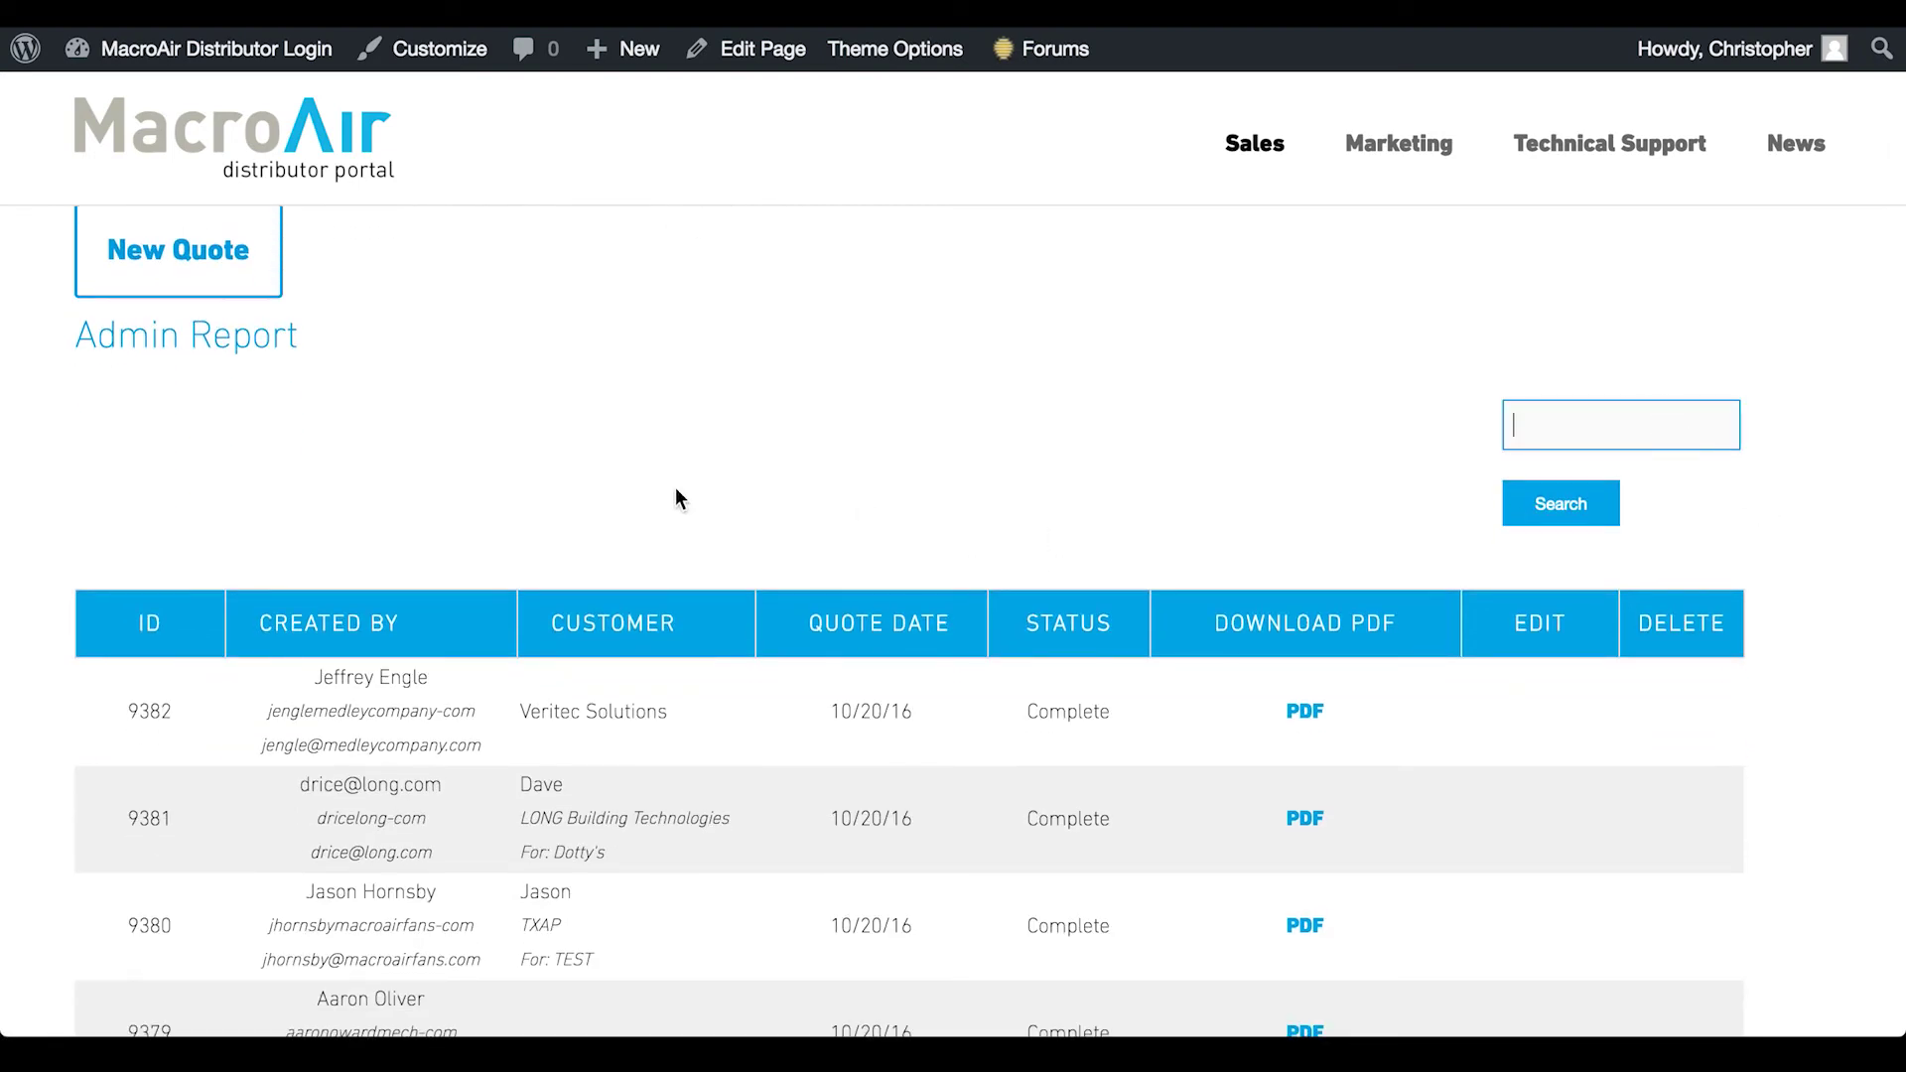
pyautogui.scroll(-5, 675, 486)
pyautogui.scroll(-1, 675, 487)
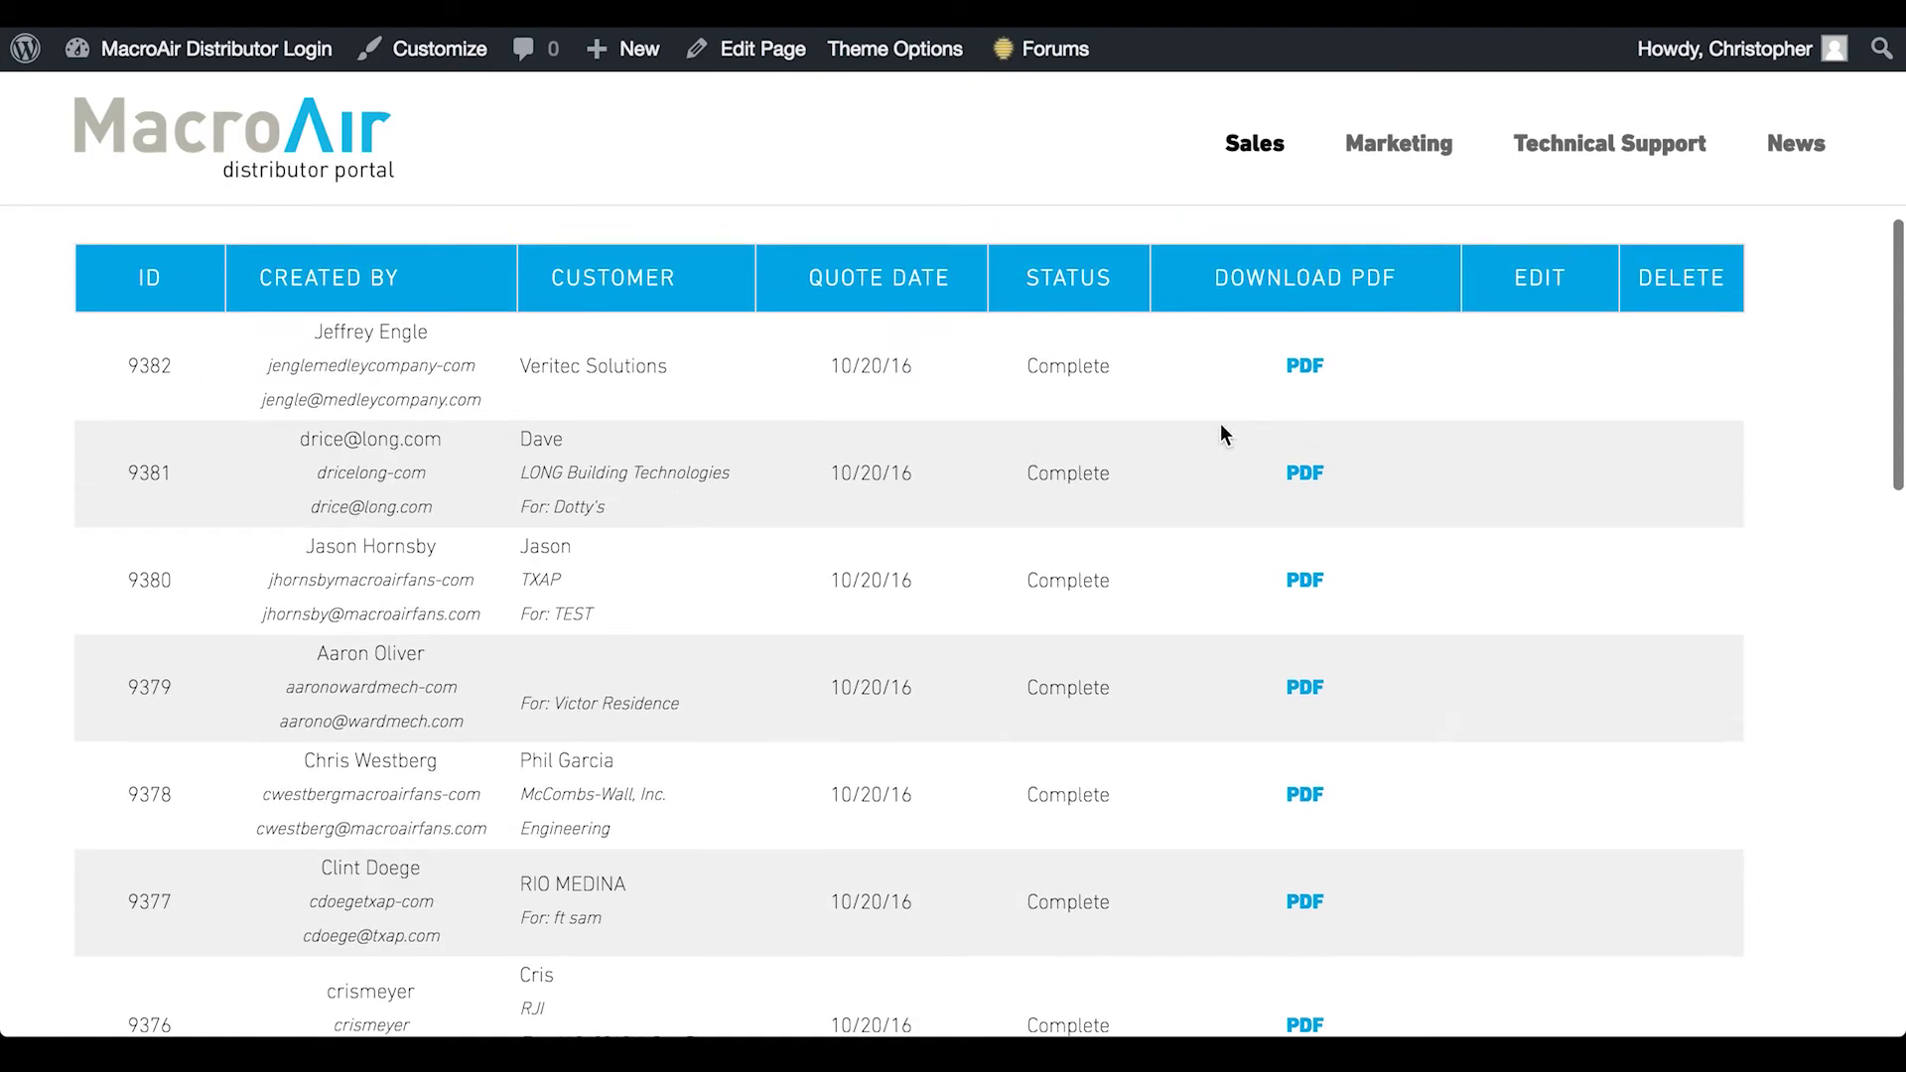
pyautogui.scroll(-1, 610, 693)
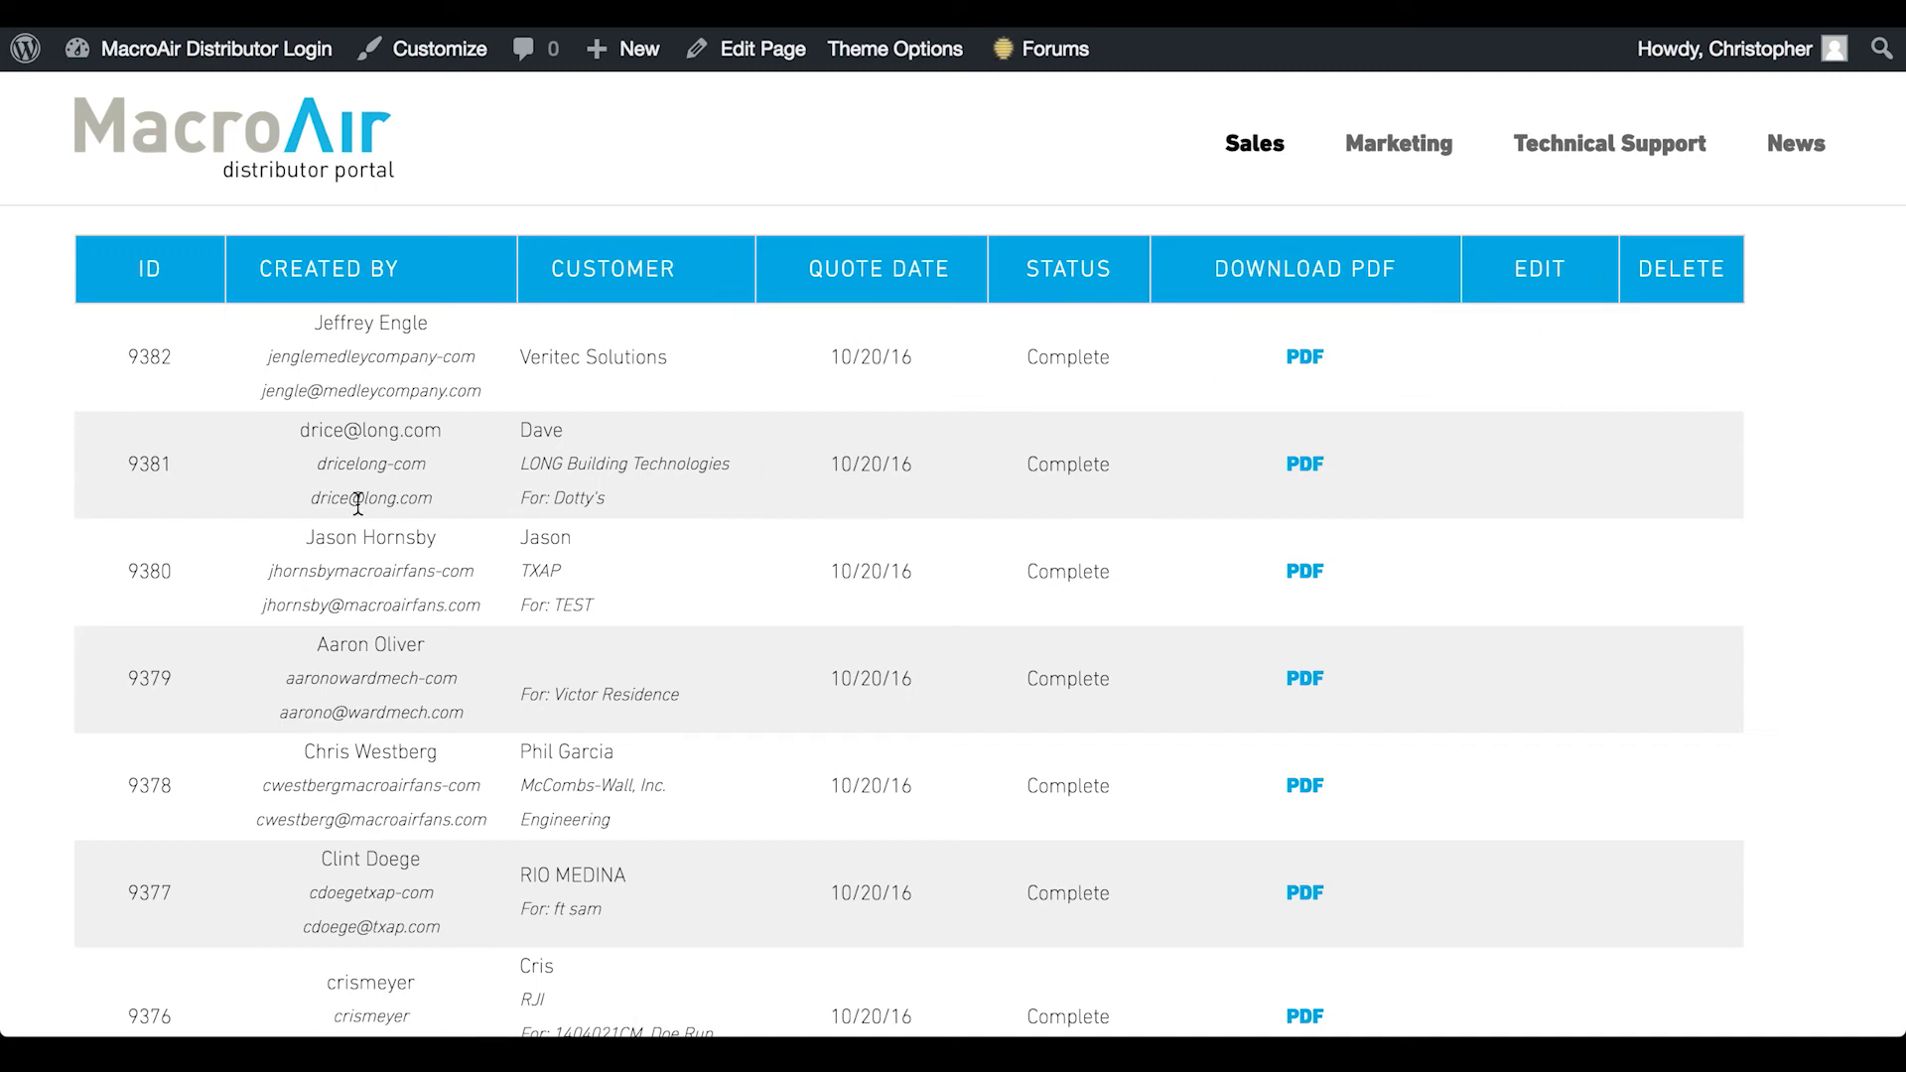
pyautogui.scroll(-8, 355, 502)
pyautogui.scroll(-3, 358, 506)
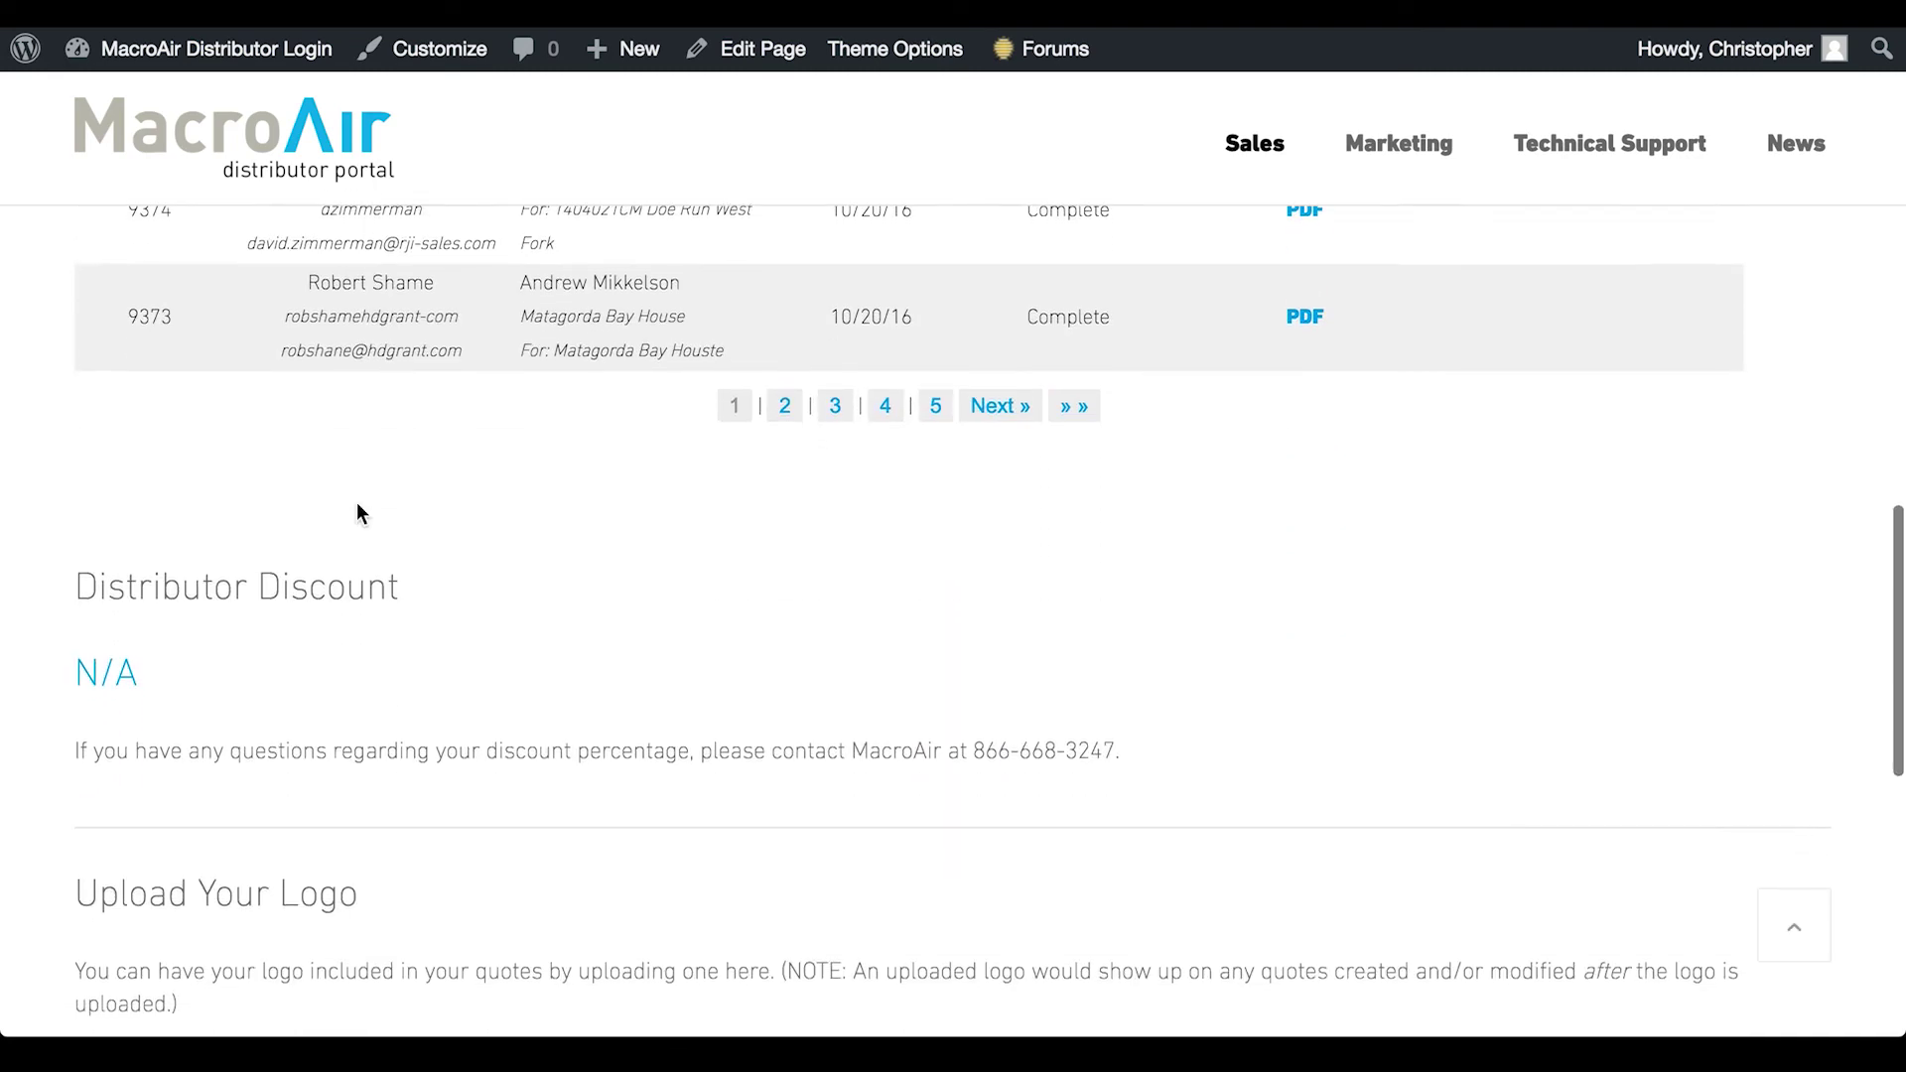
pyautogui.scroll(-1, 355, 502)
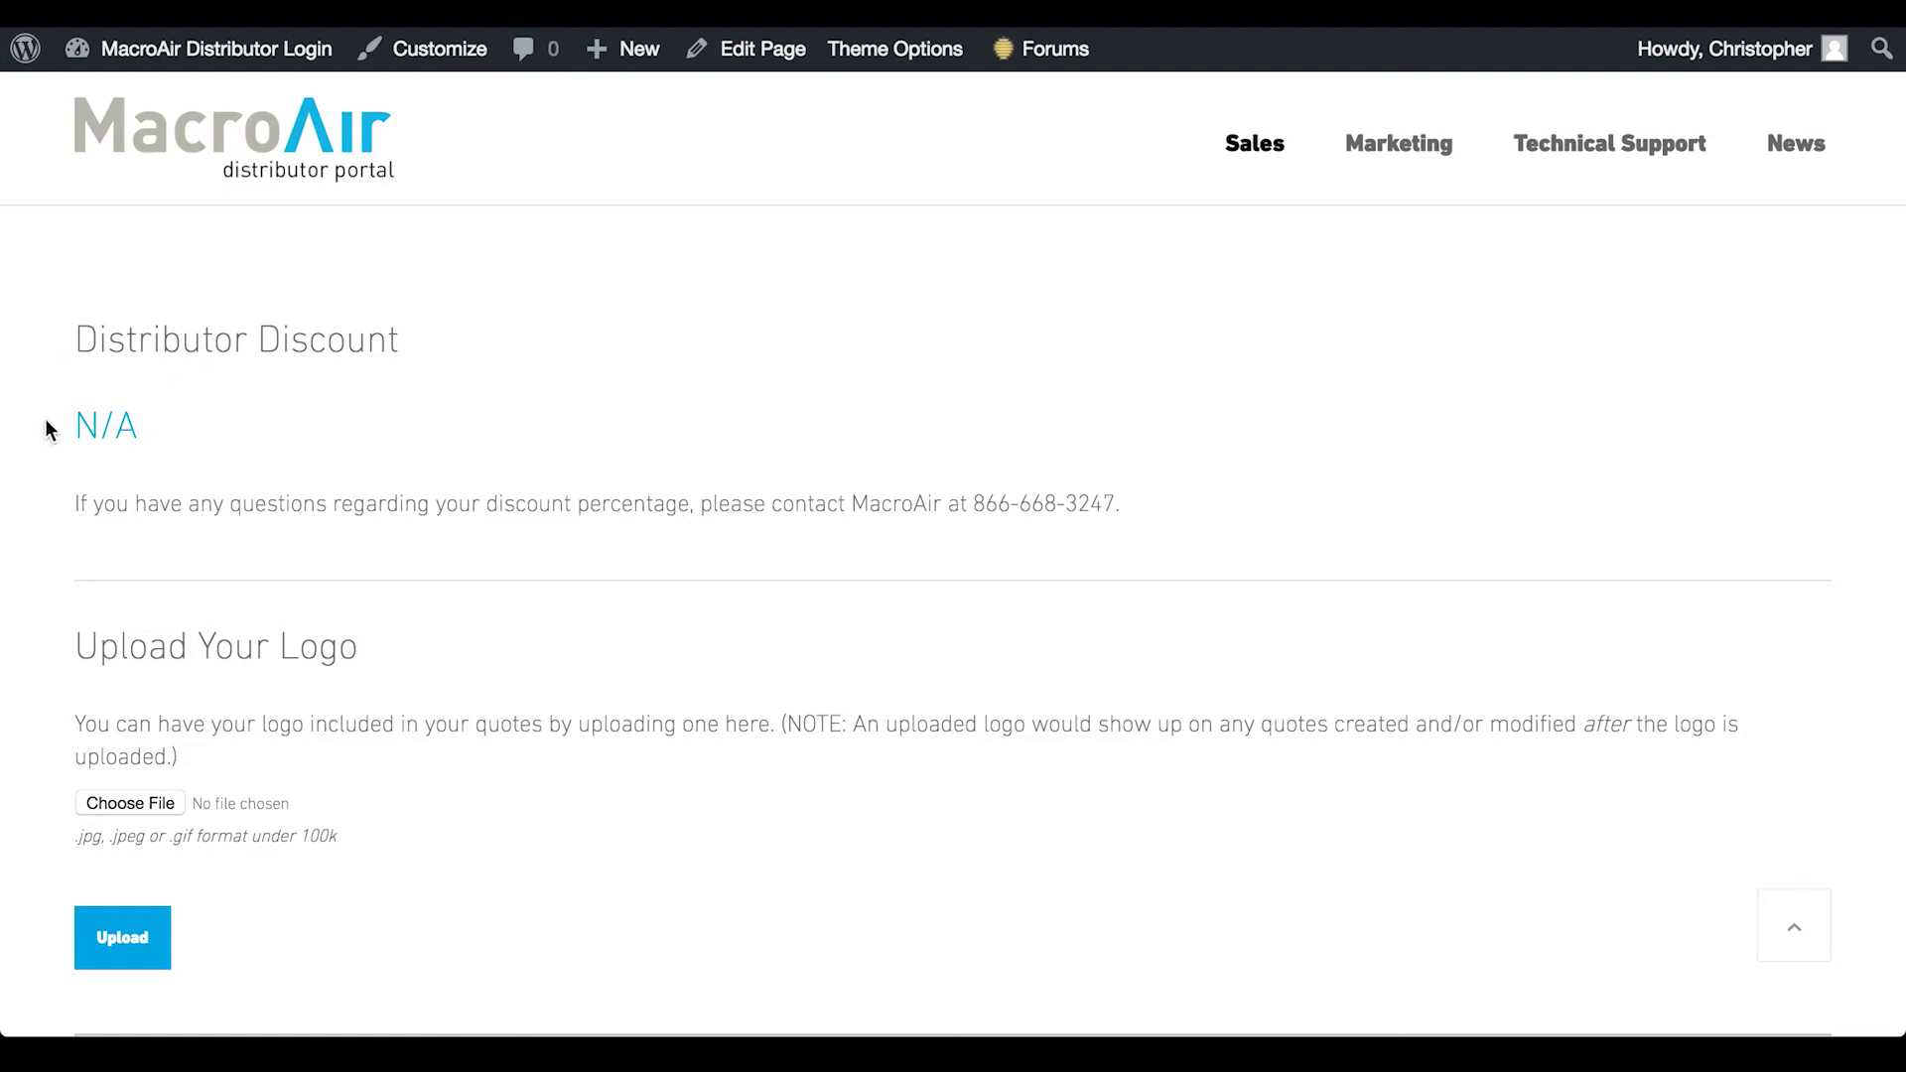
pyautogui.scroll(-3, 15, 473)
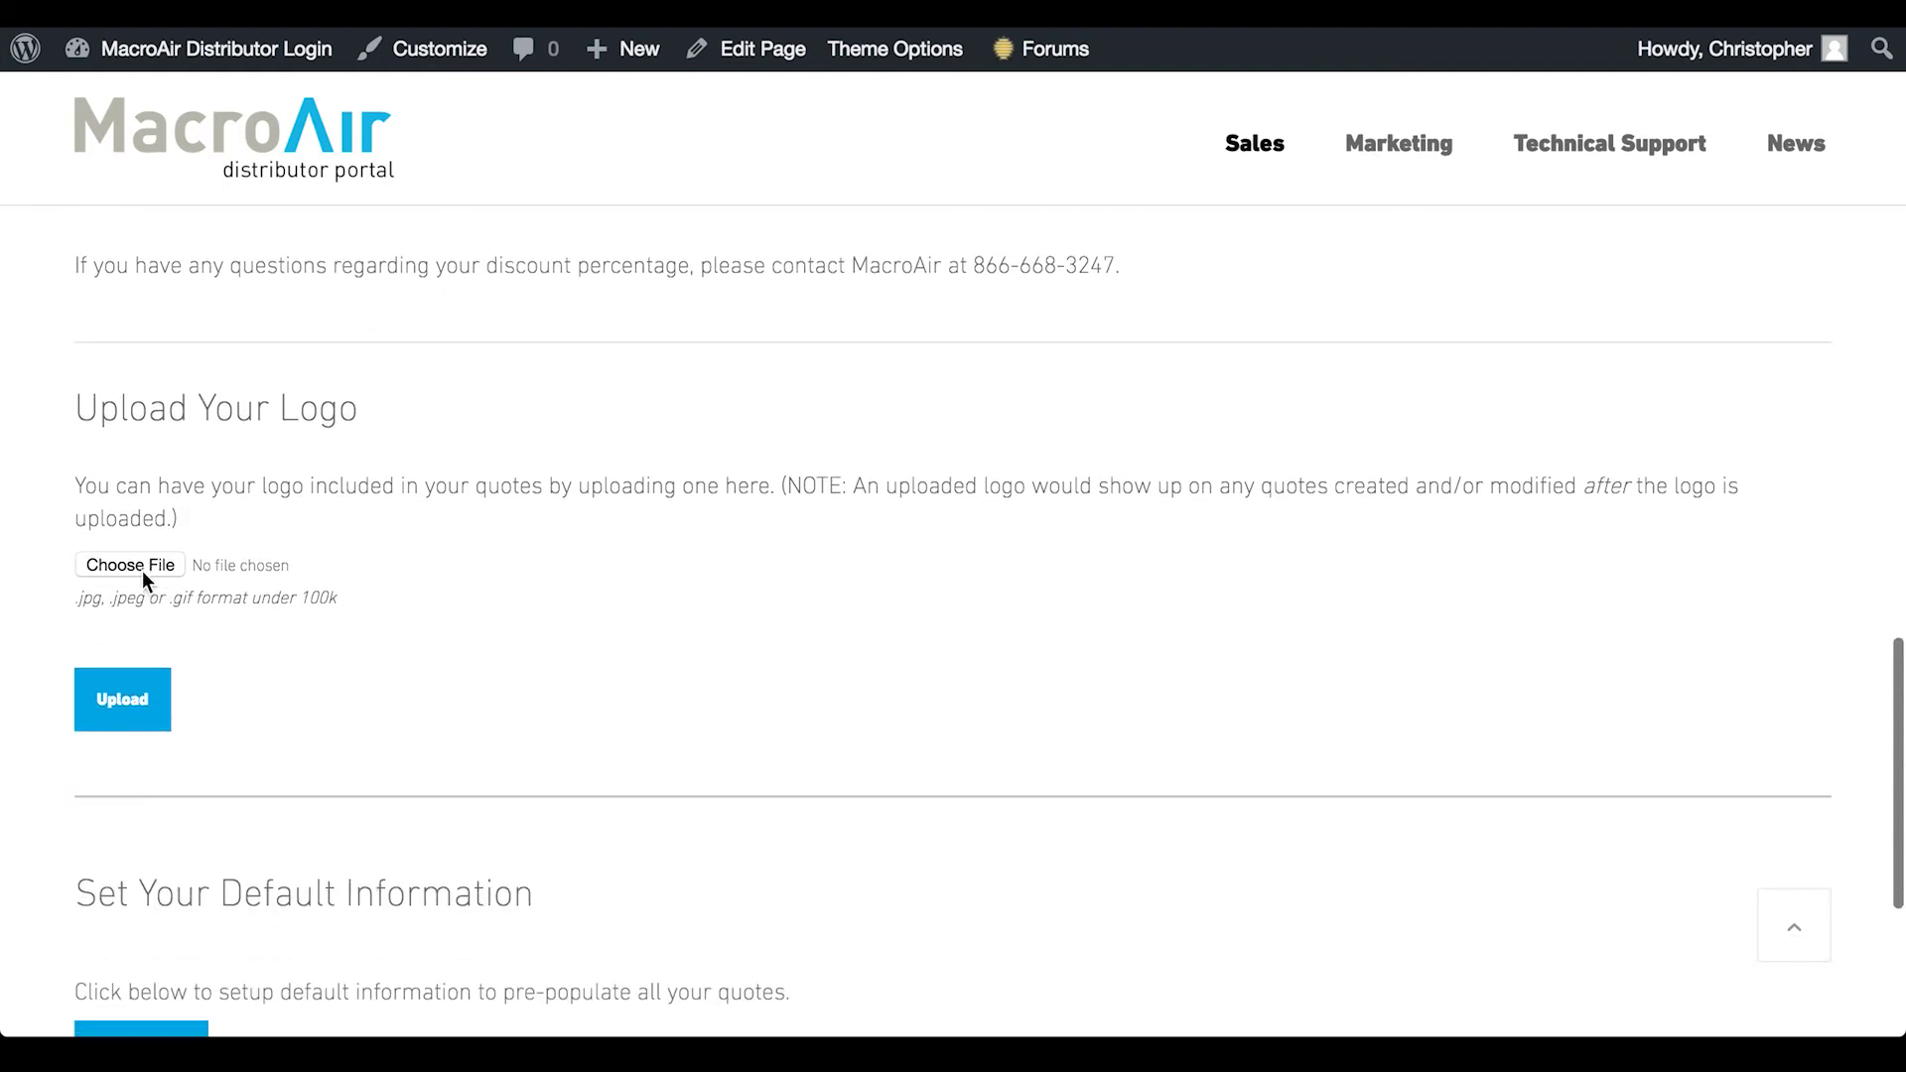
pyautogui.scroll(-3, 141, 570)
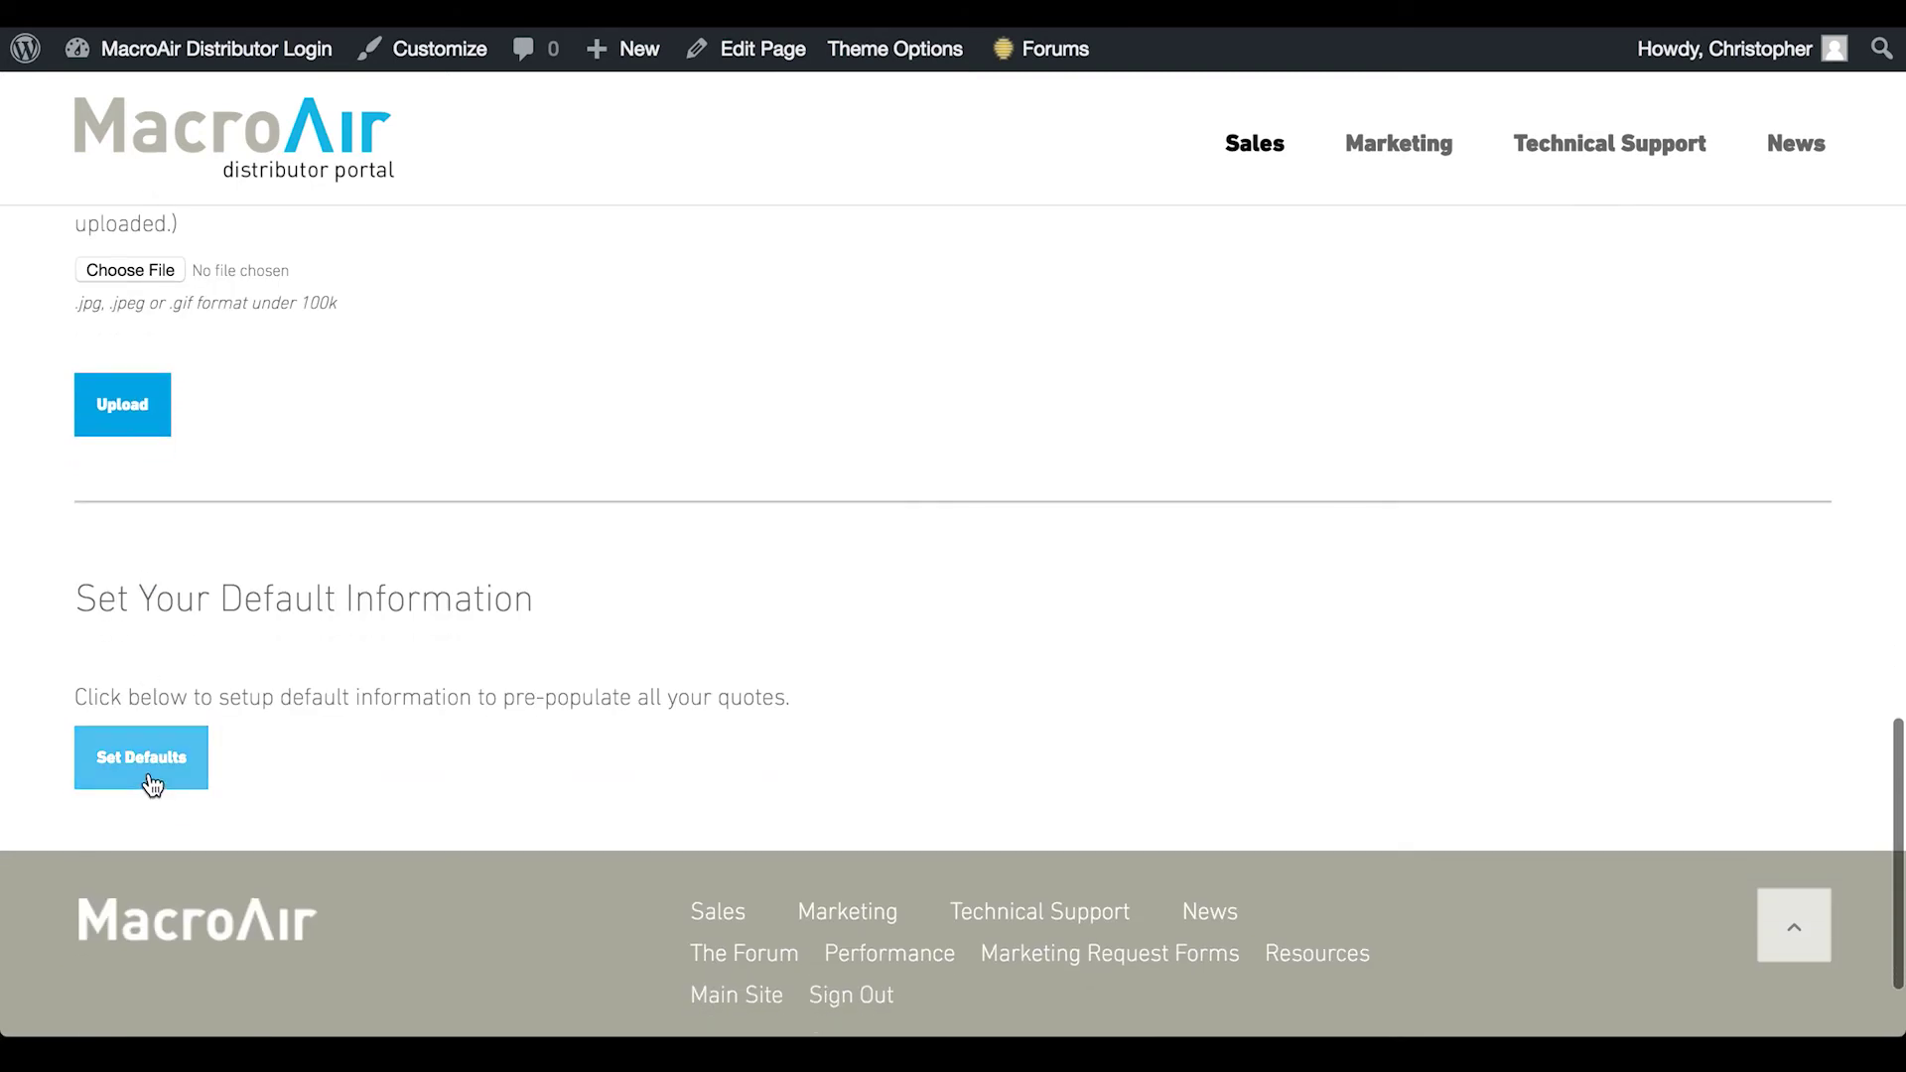
pyautogui.click(156, 760)
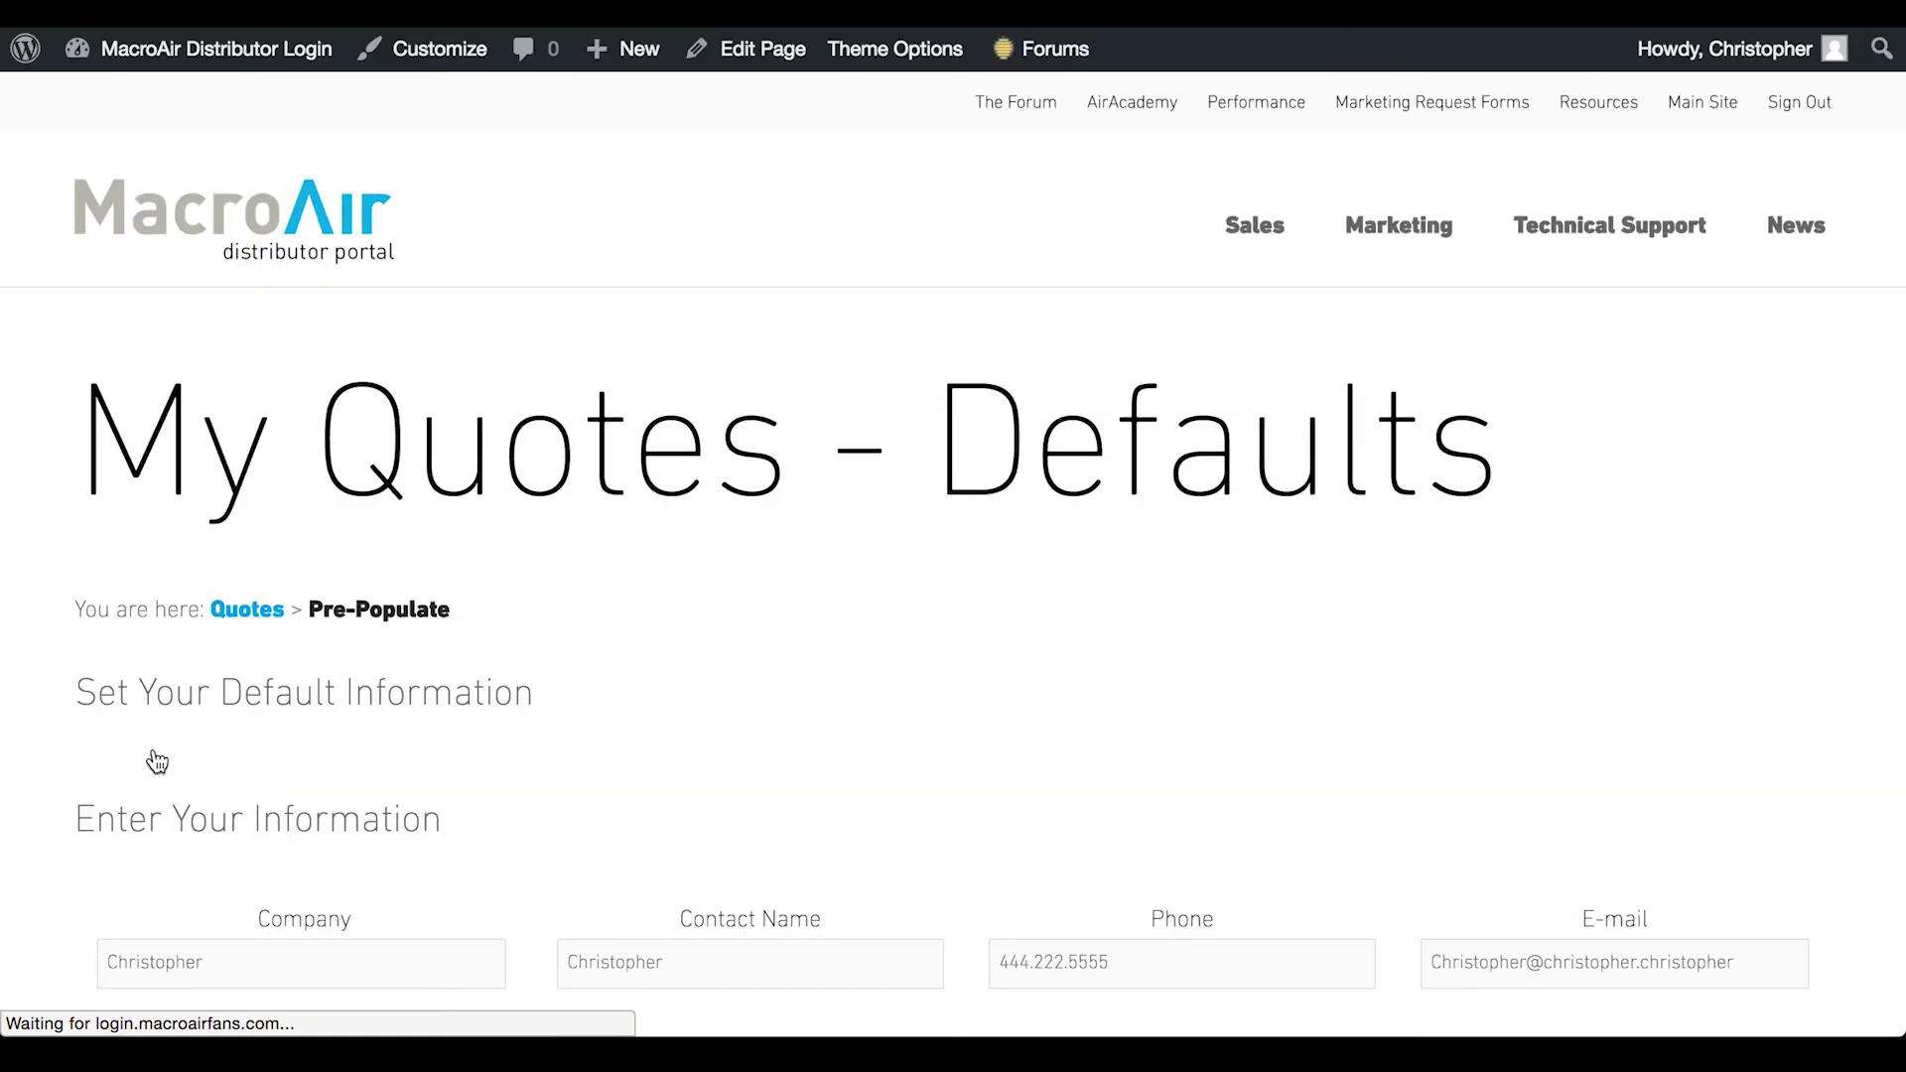
pyautogui.scroll(-3, 783, 711)
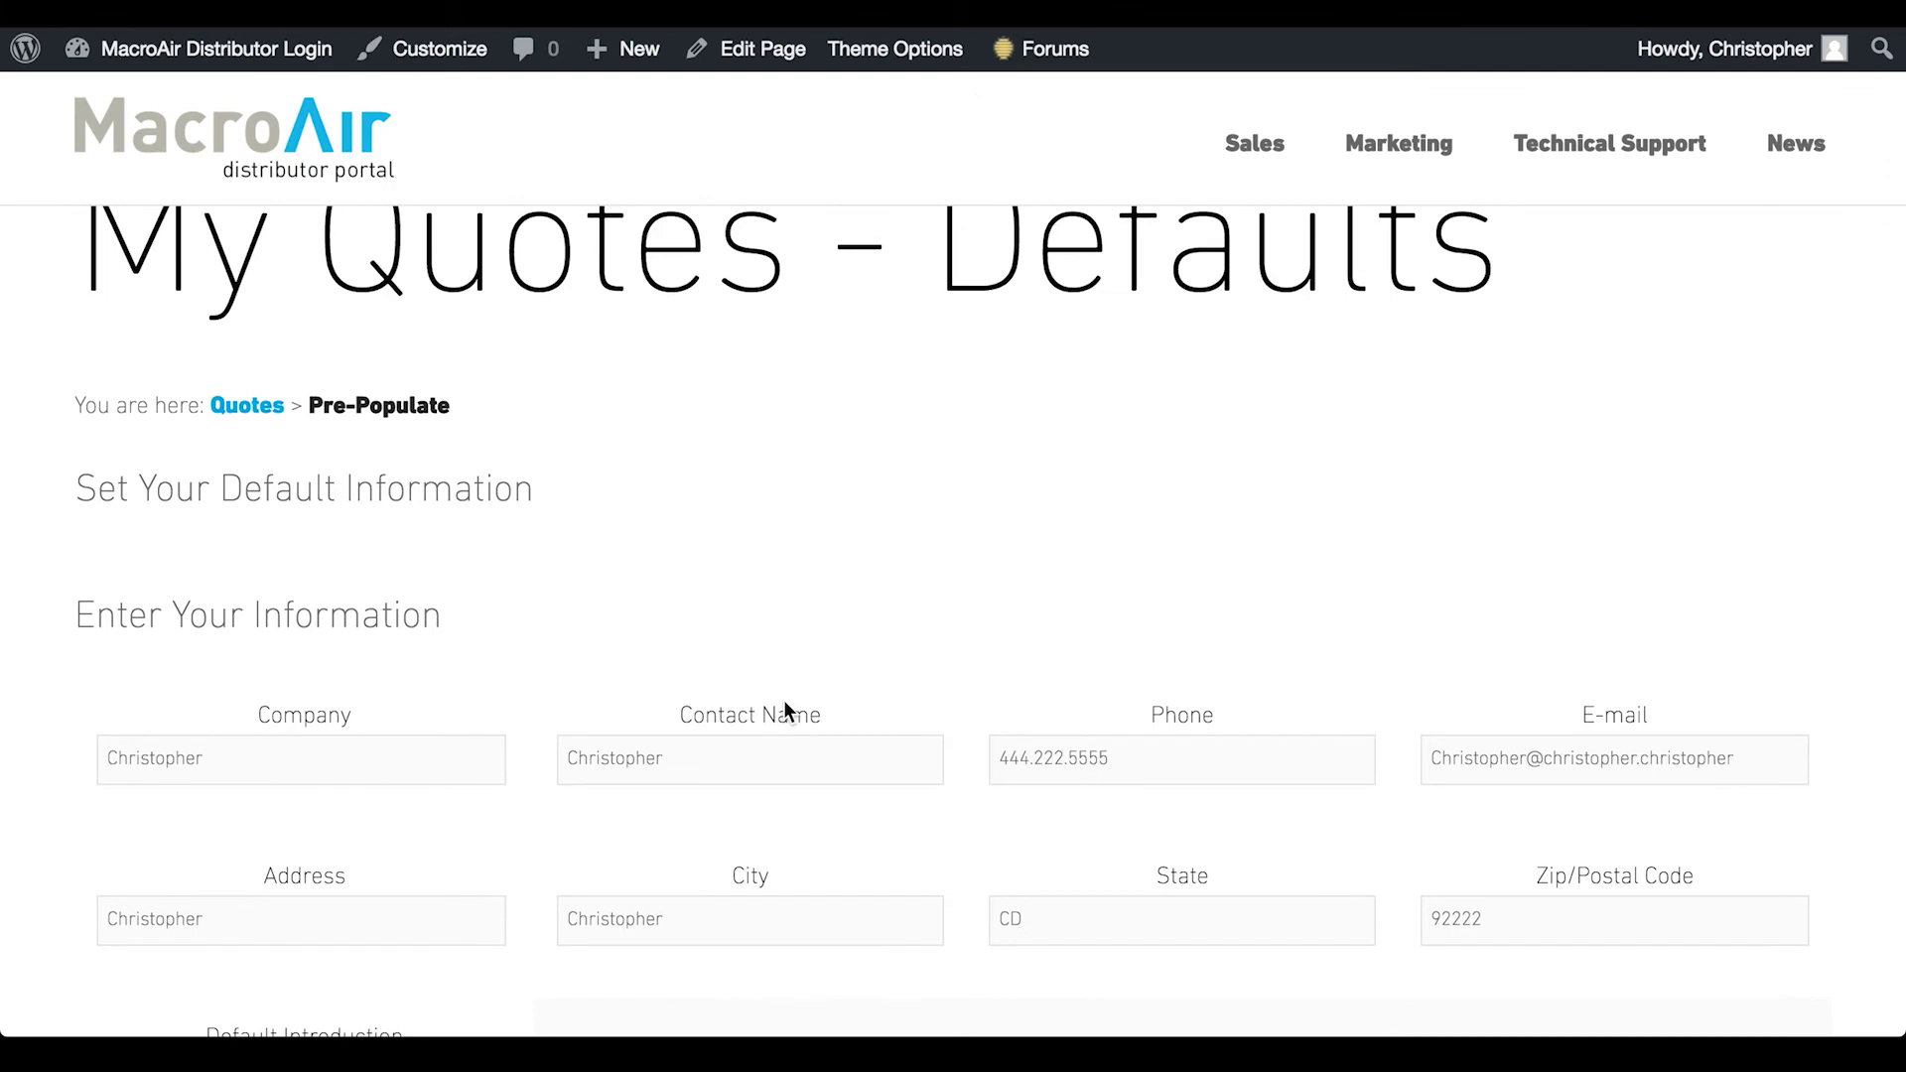
pyautogui.scroll(3, 596, 701)
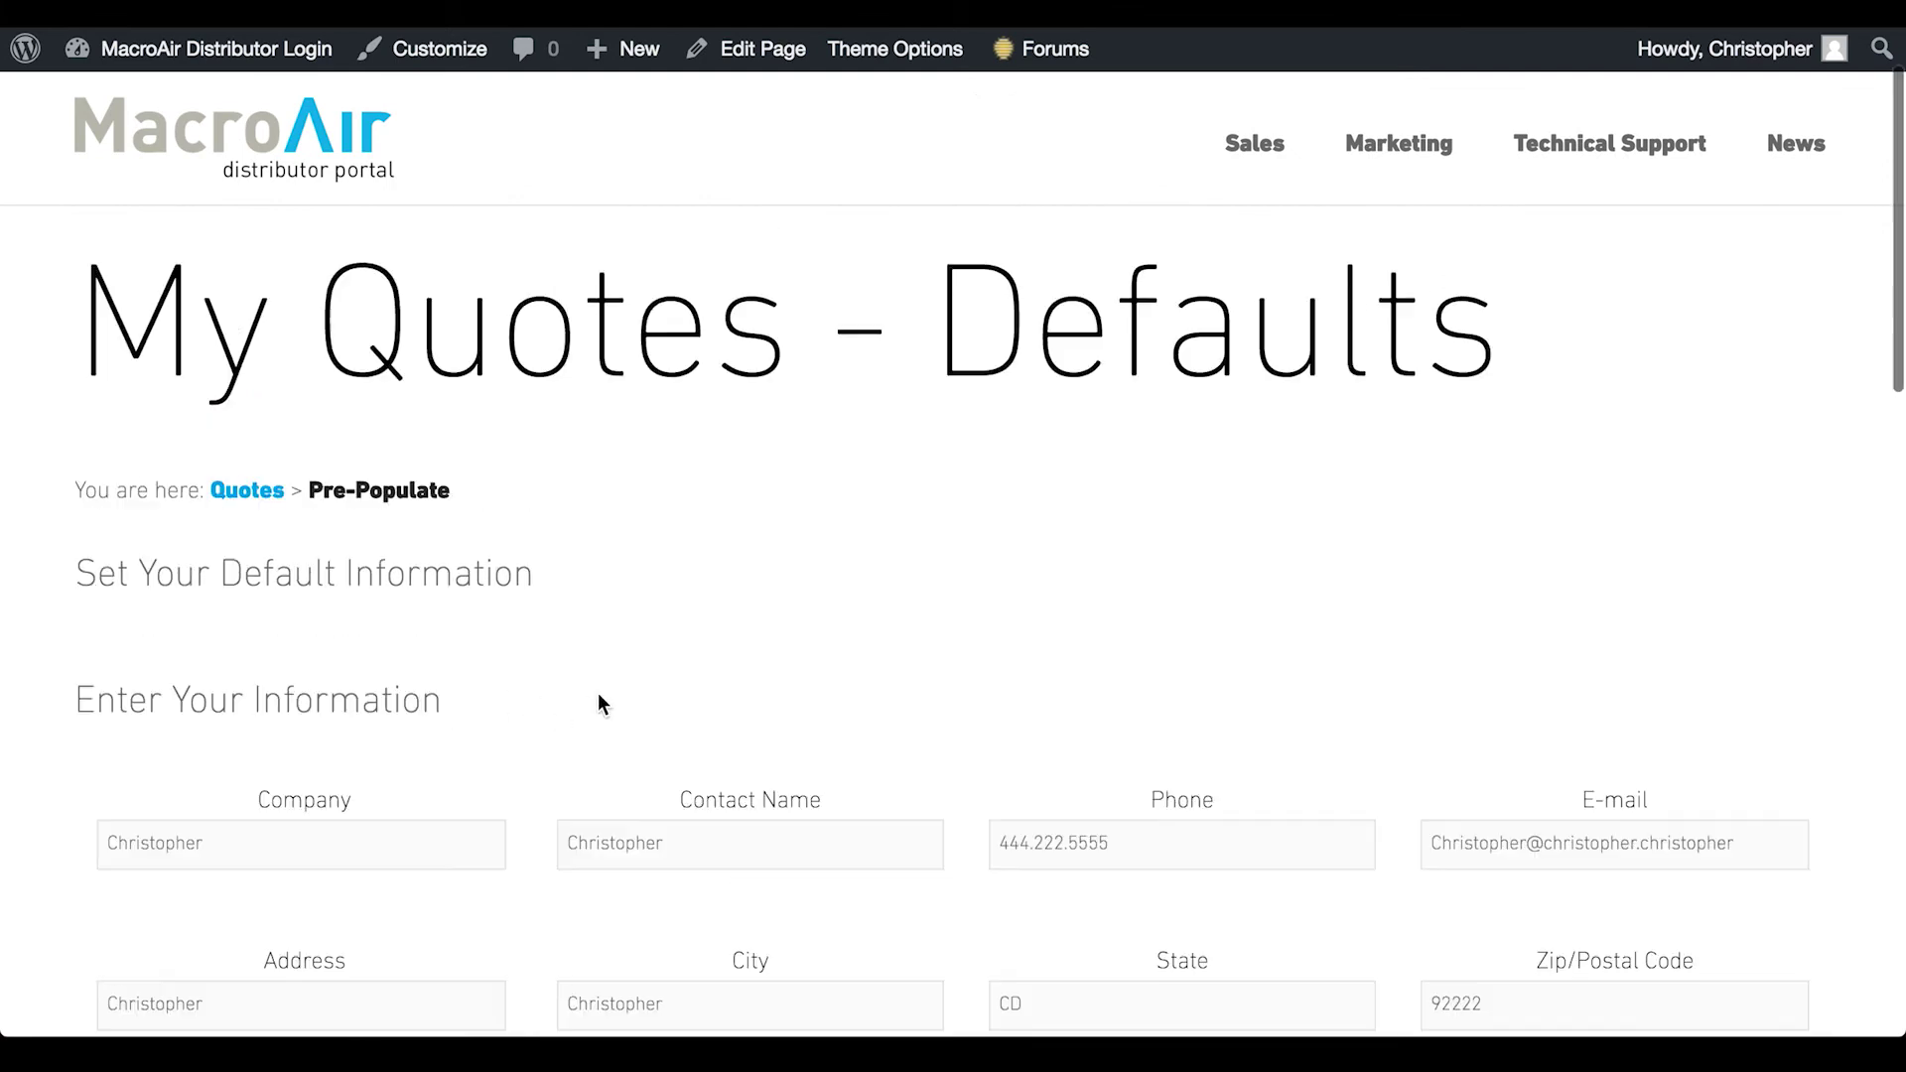
pyautogui.tripleClick(532, 645)
pyautogui.click(265, 639)
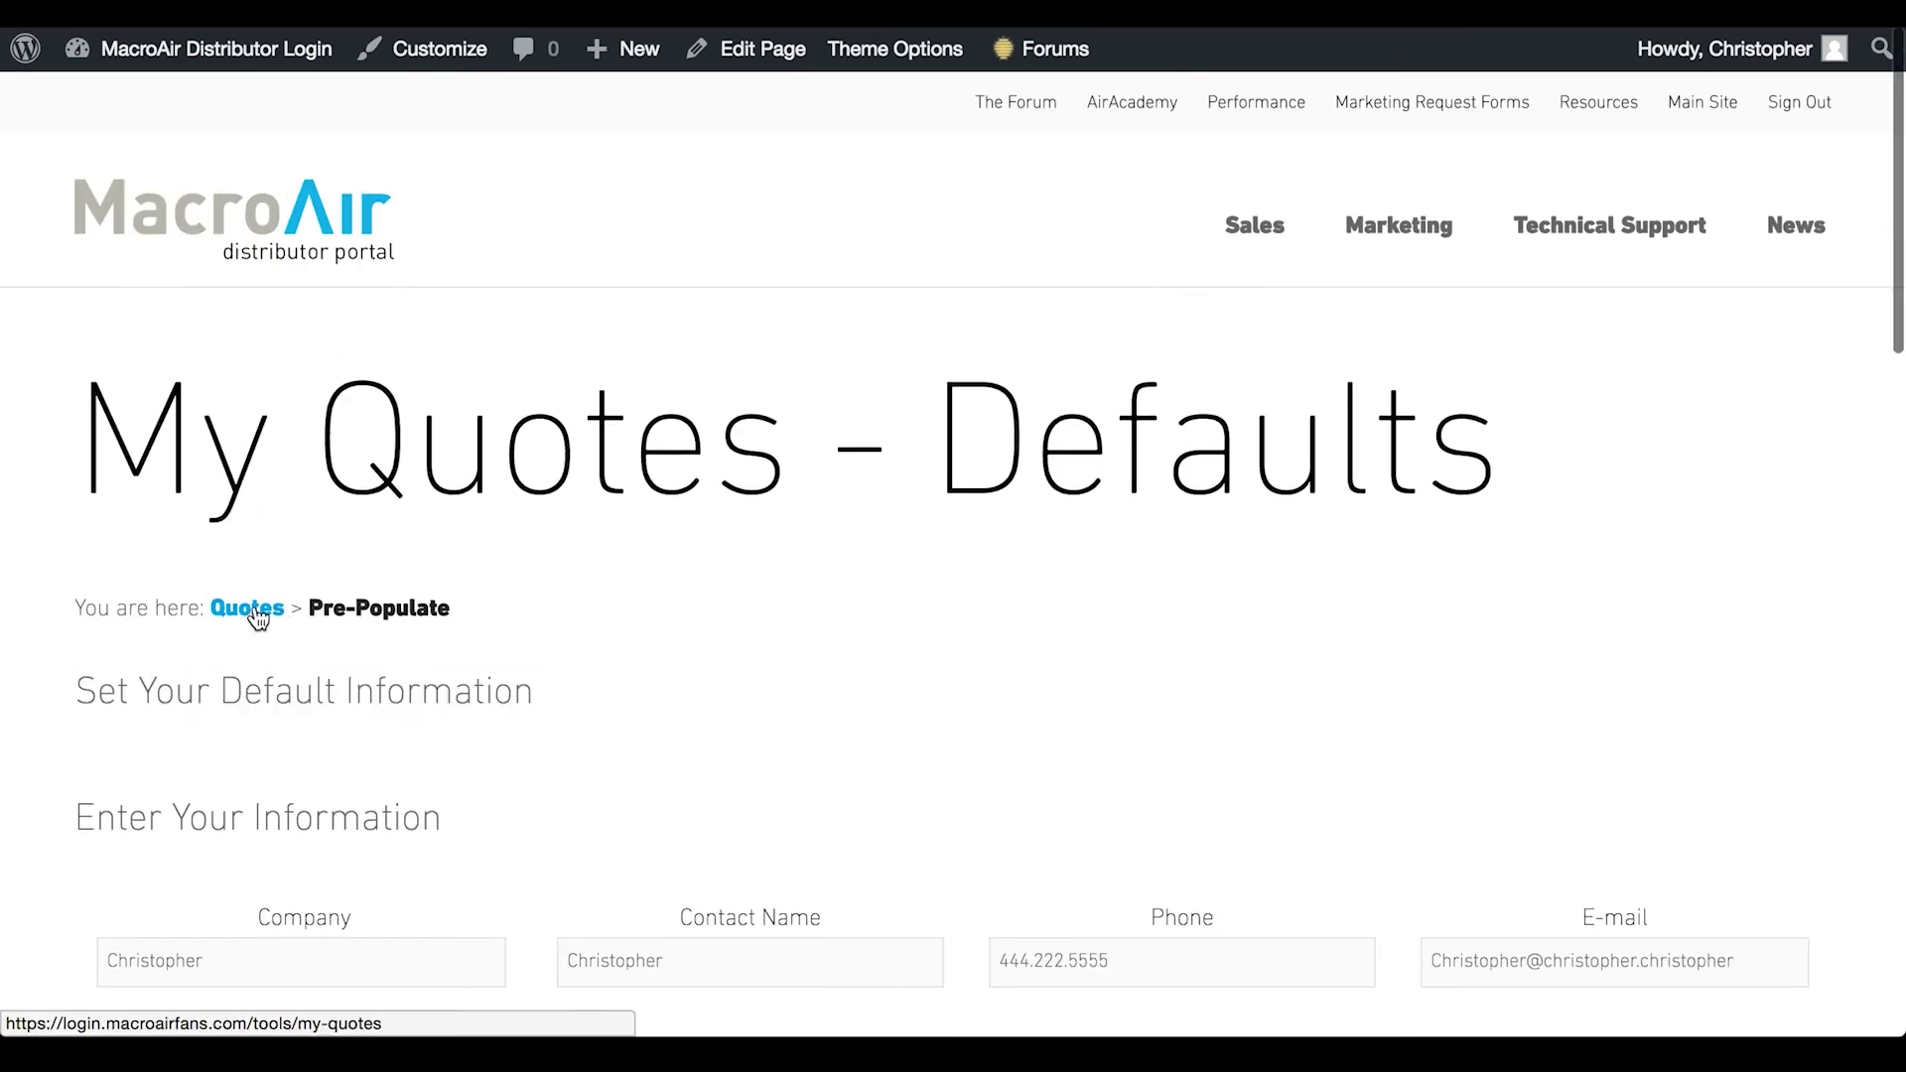
pyautogui.click(260, 612)
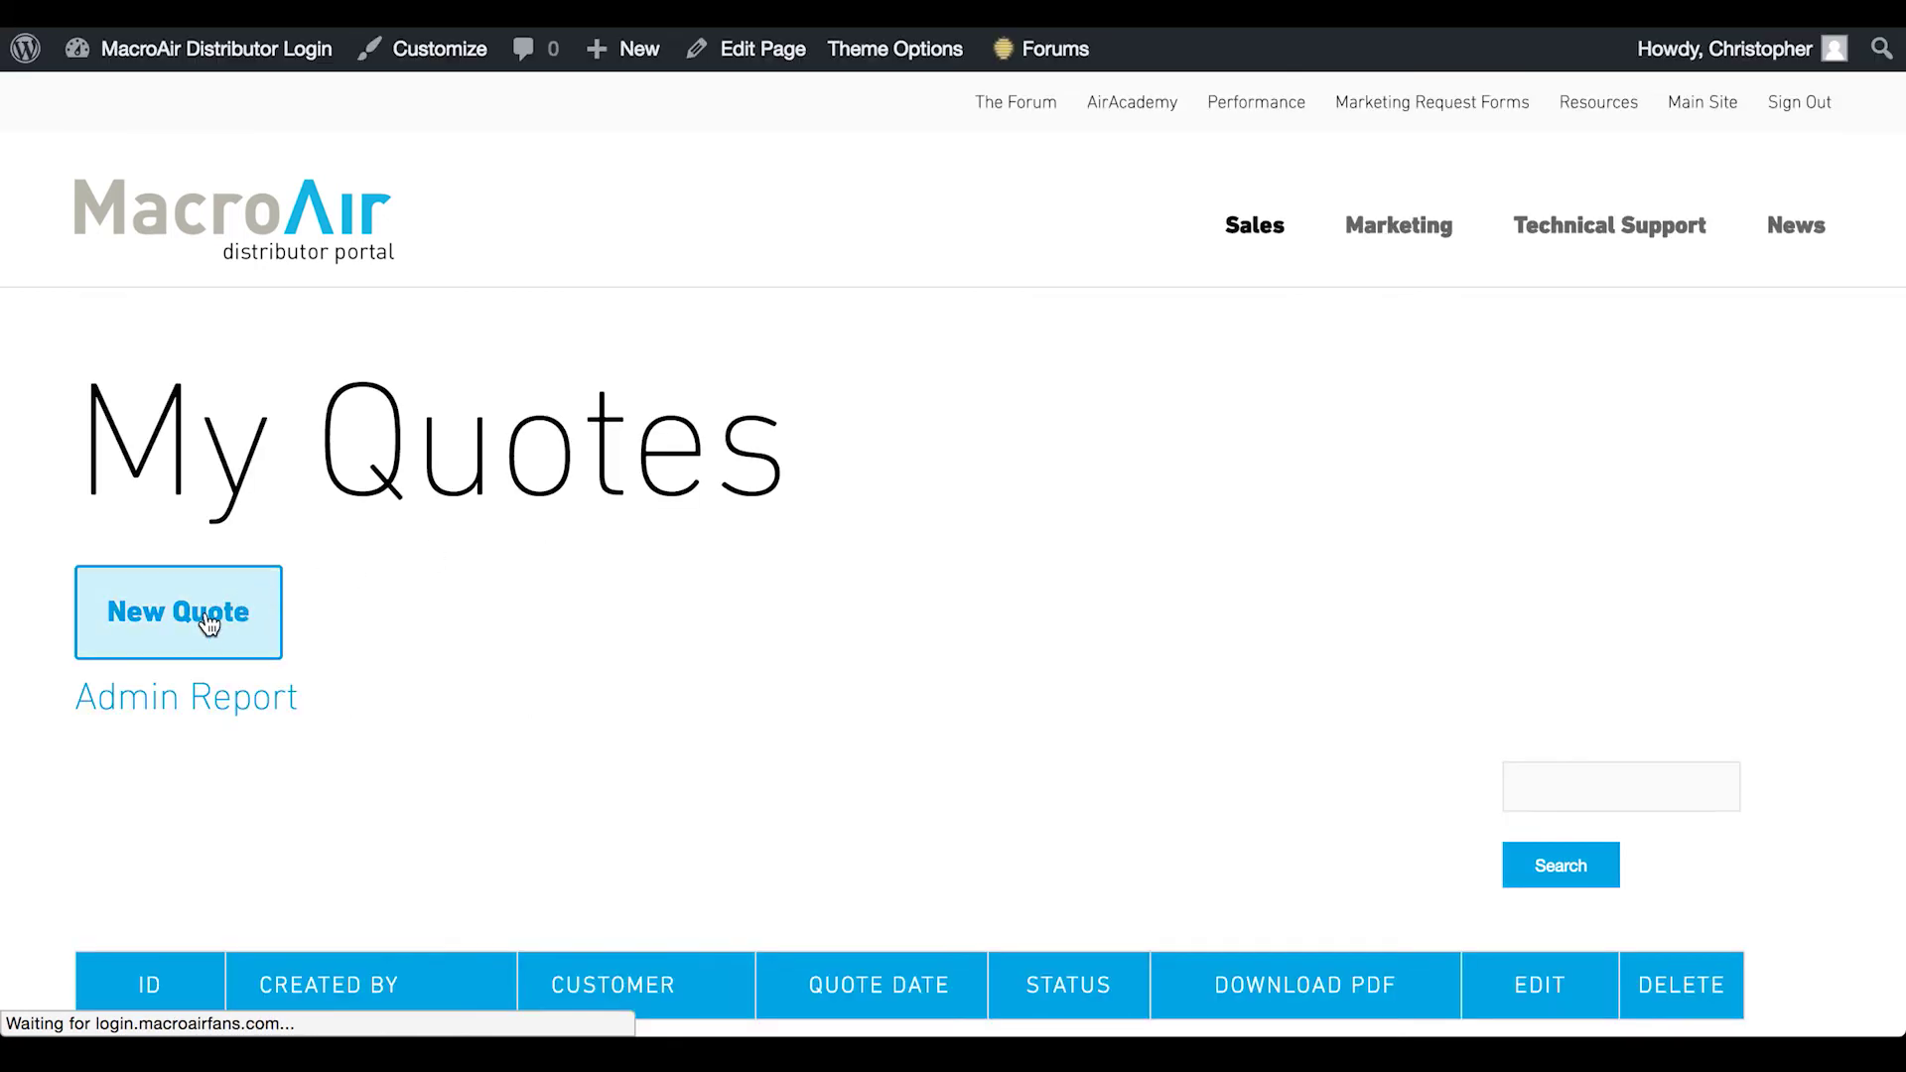
# Start a new quote and scroll down to the empty Customer and Project Information fields
pyautogui.click(222, 613)
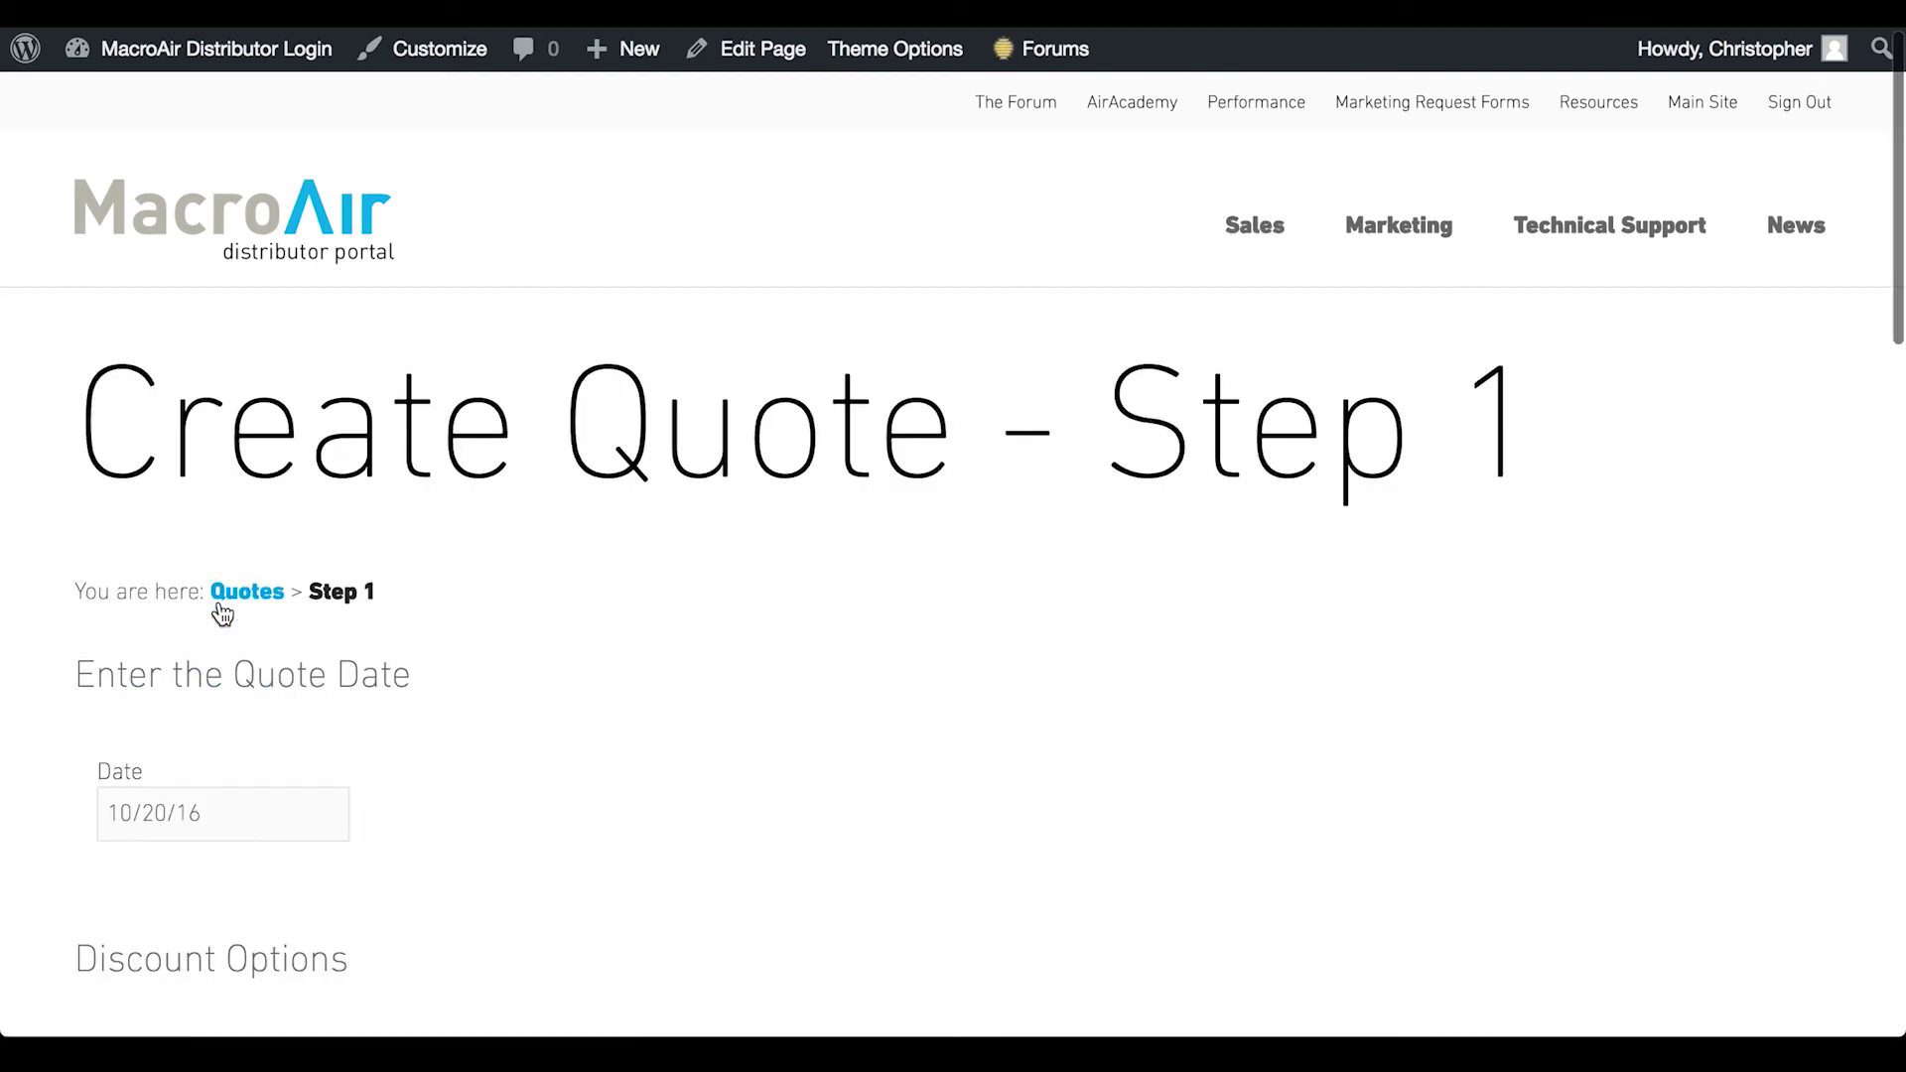
pyautogui.scroll(-5, 223, 613)
pyautogui.scroll(-2, 623, 619)
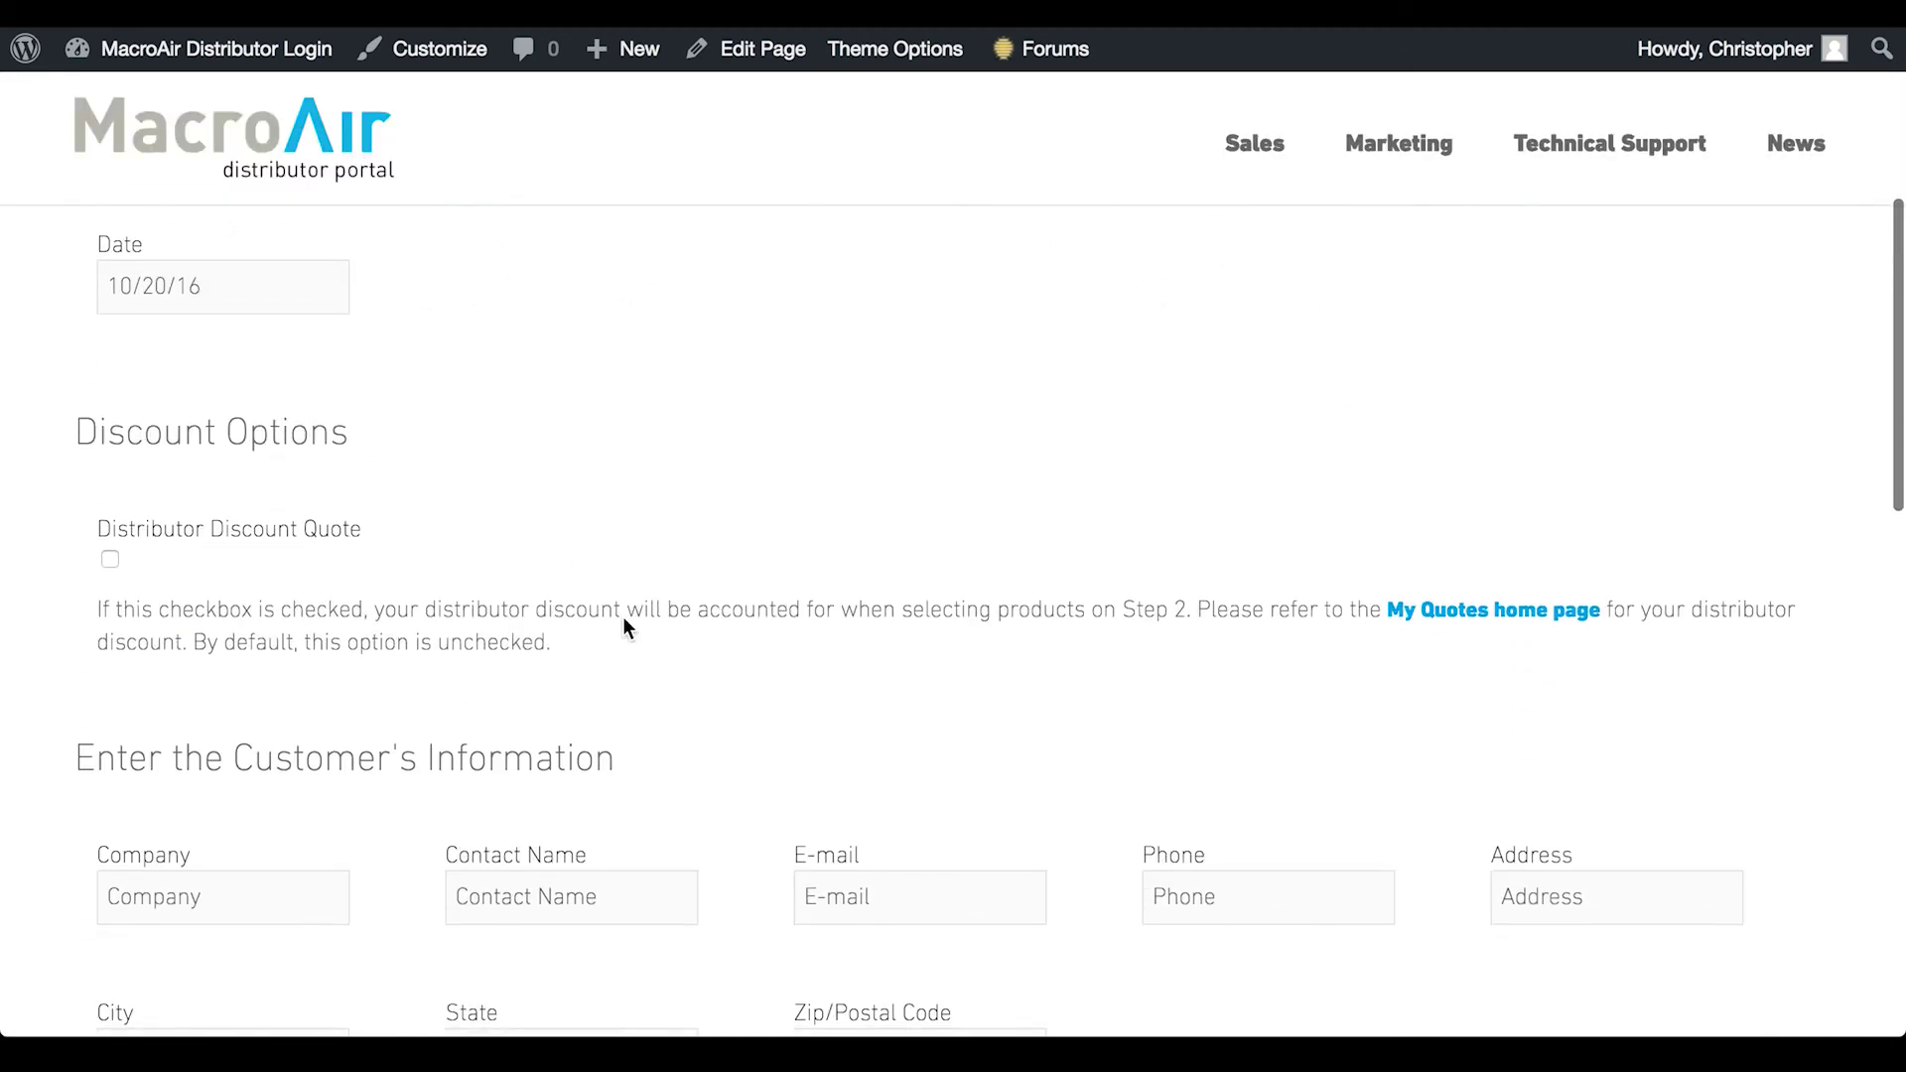
pyautogui.scroll(4, 624, 620)
pyautogui.scroll(-3, 450, 487)
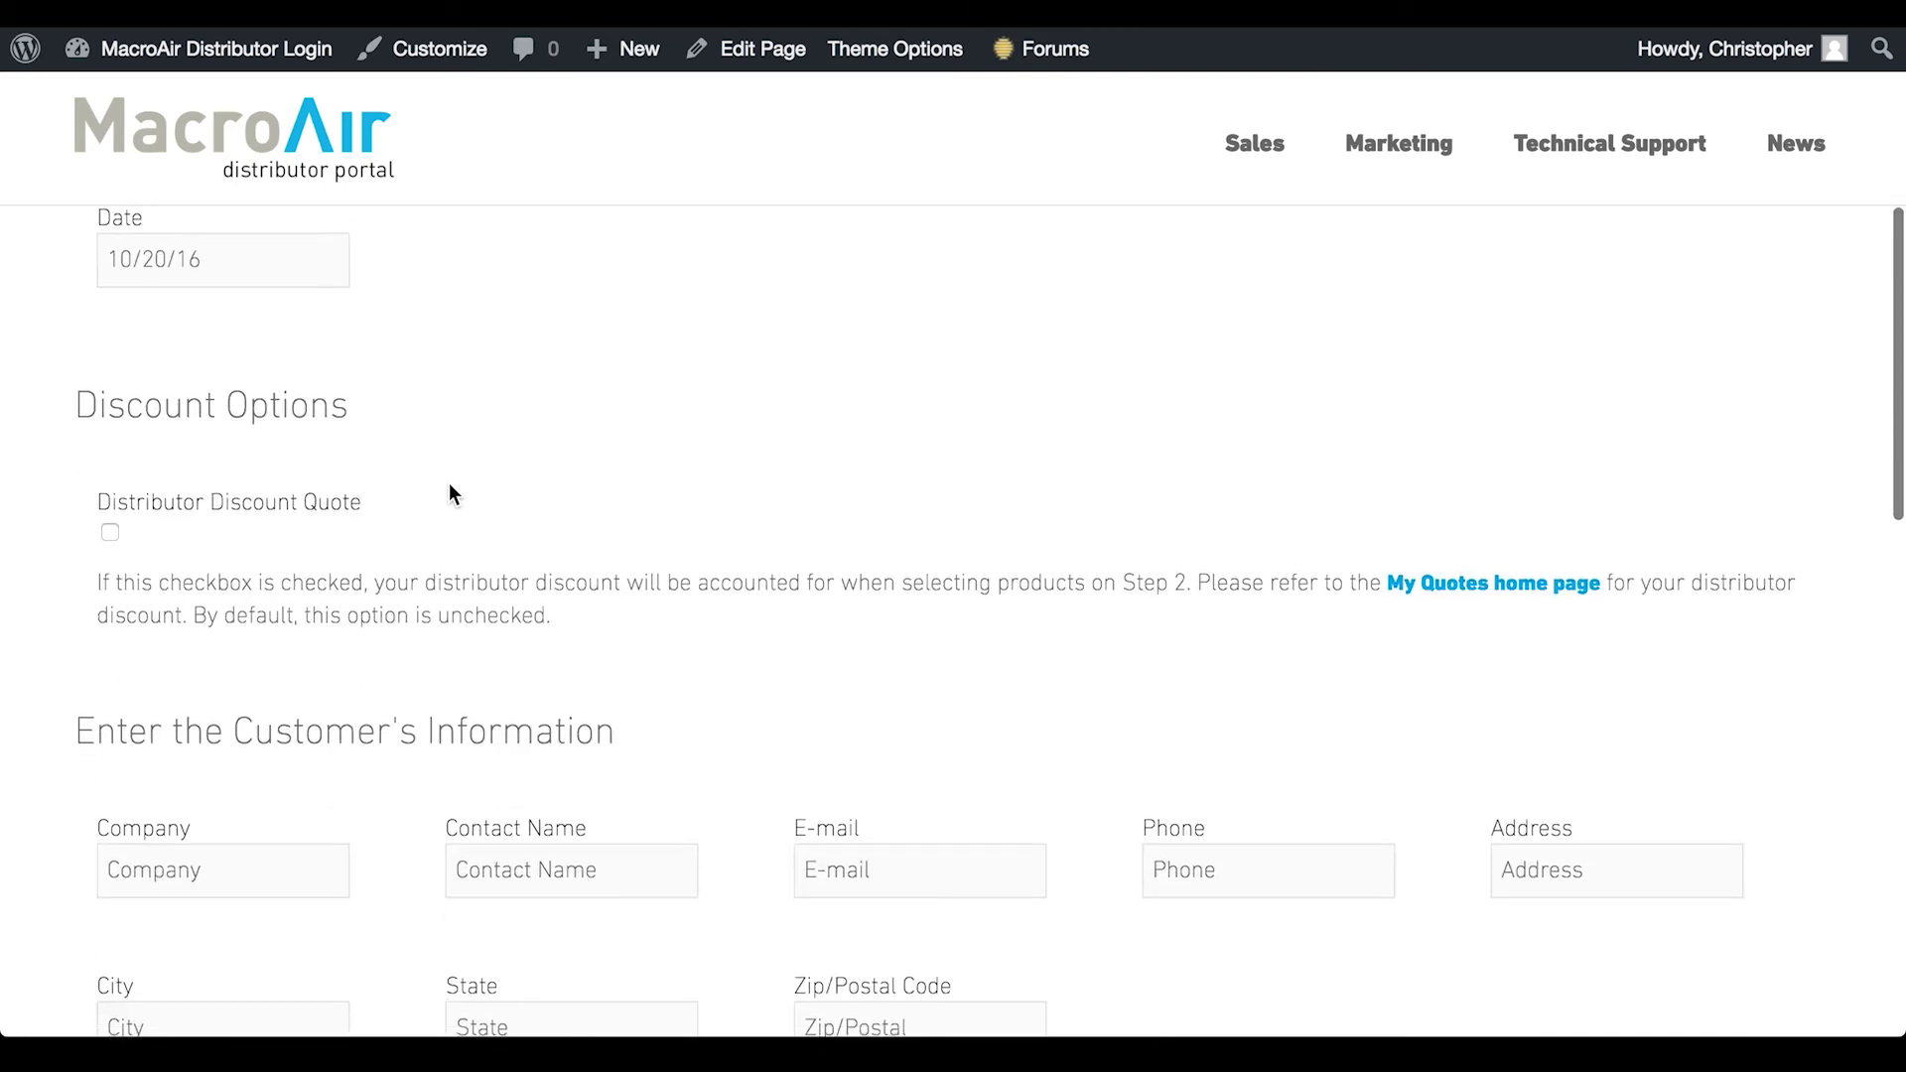
pyautogui.scroll(-1, 448, 486)
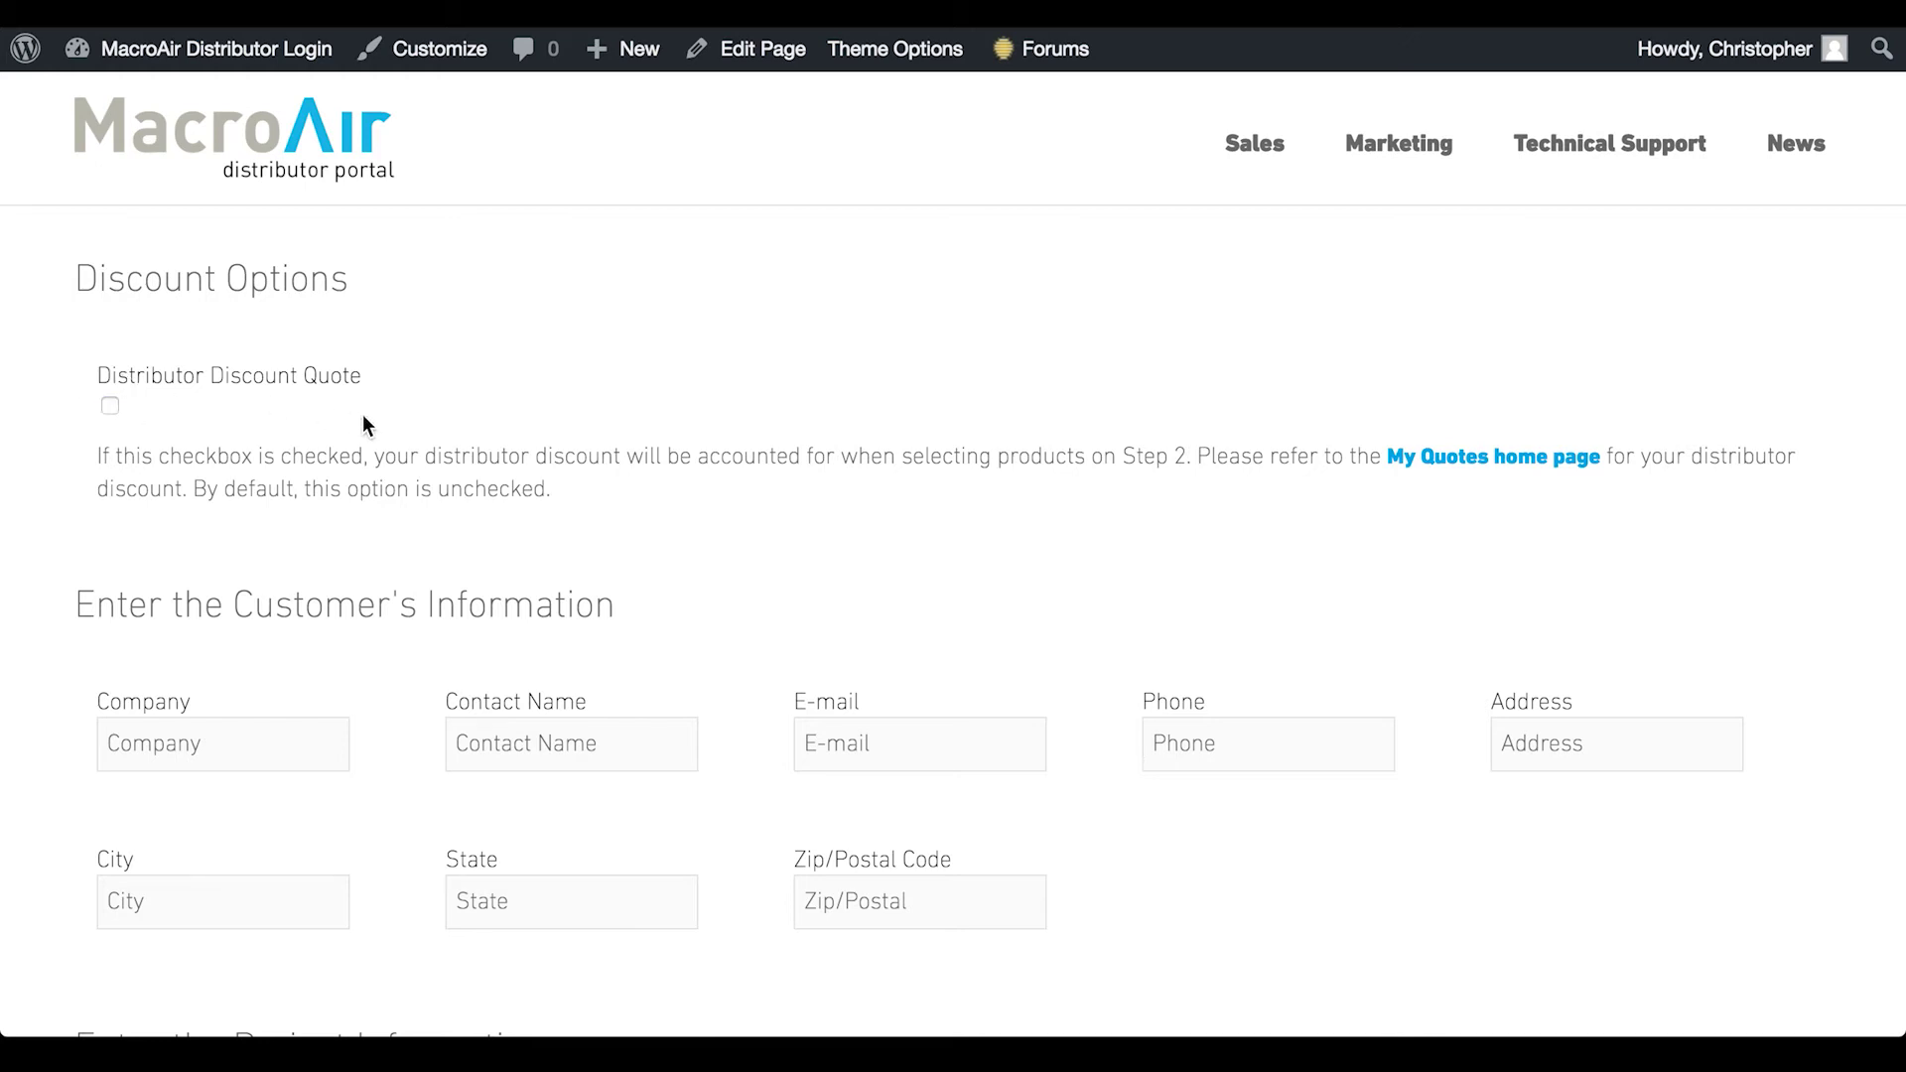
pyautogui.scroll(-5, 361, 417)
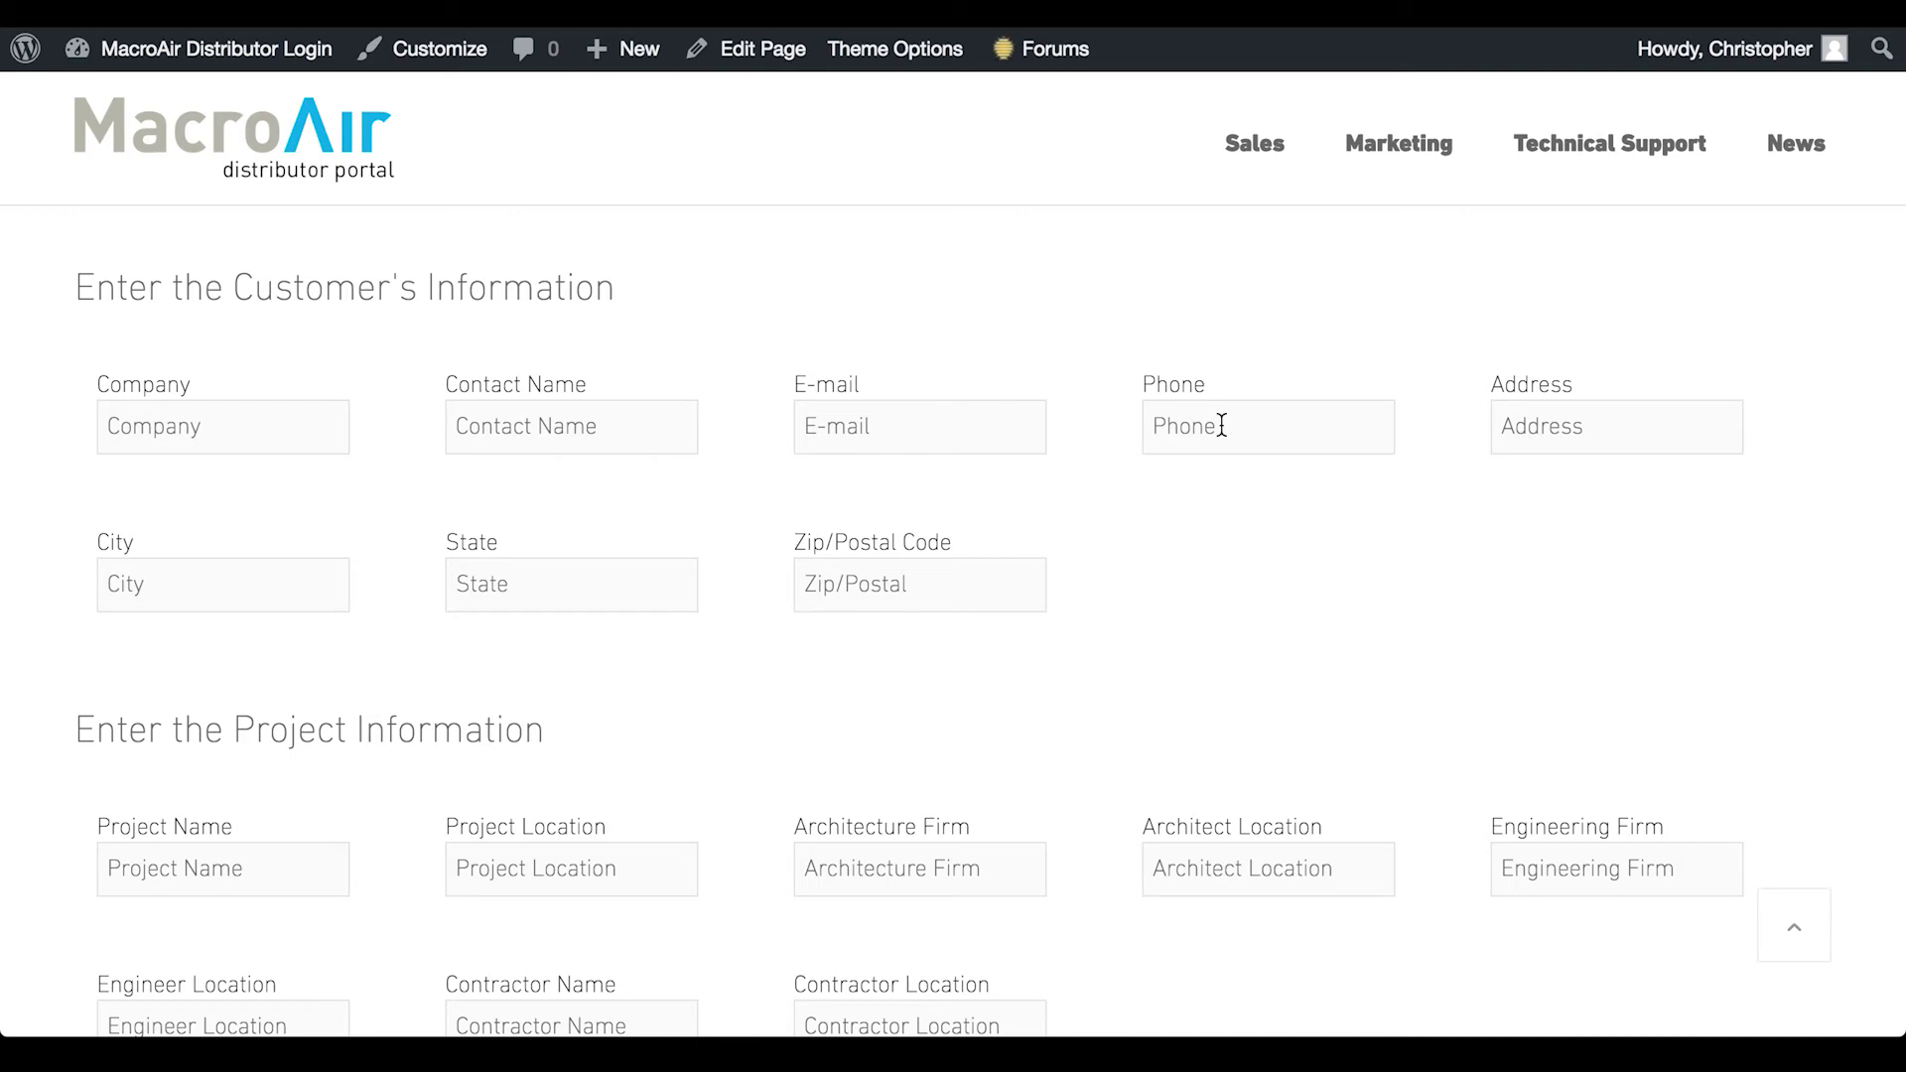
# Enter company name 'MacroAir', the contact's first name and e-mail, accepting the saved autofill details
pyautogui.click(196, 425)
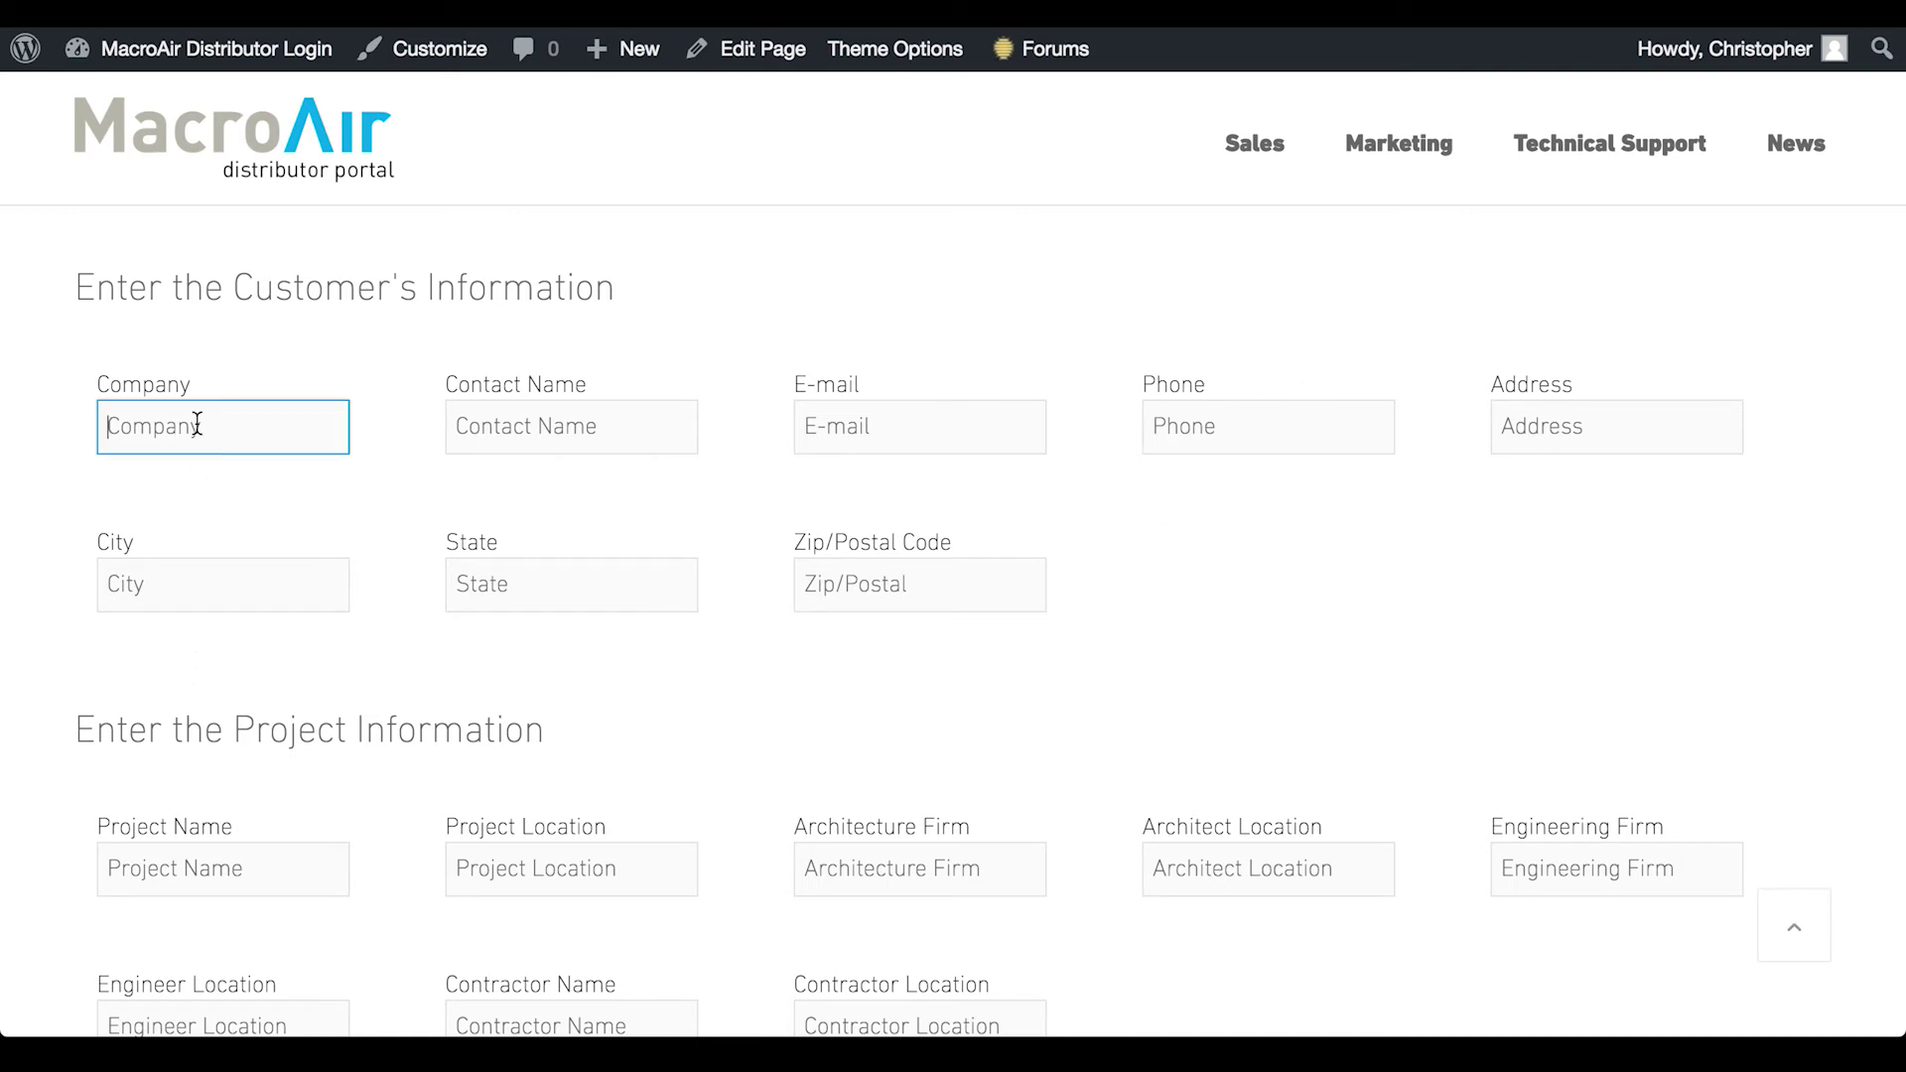
pyautogui.write('MacroAir')
pyautogui.click(456, 426)
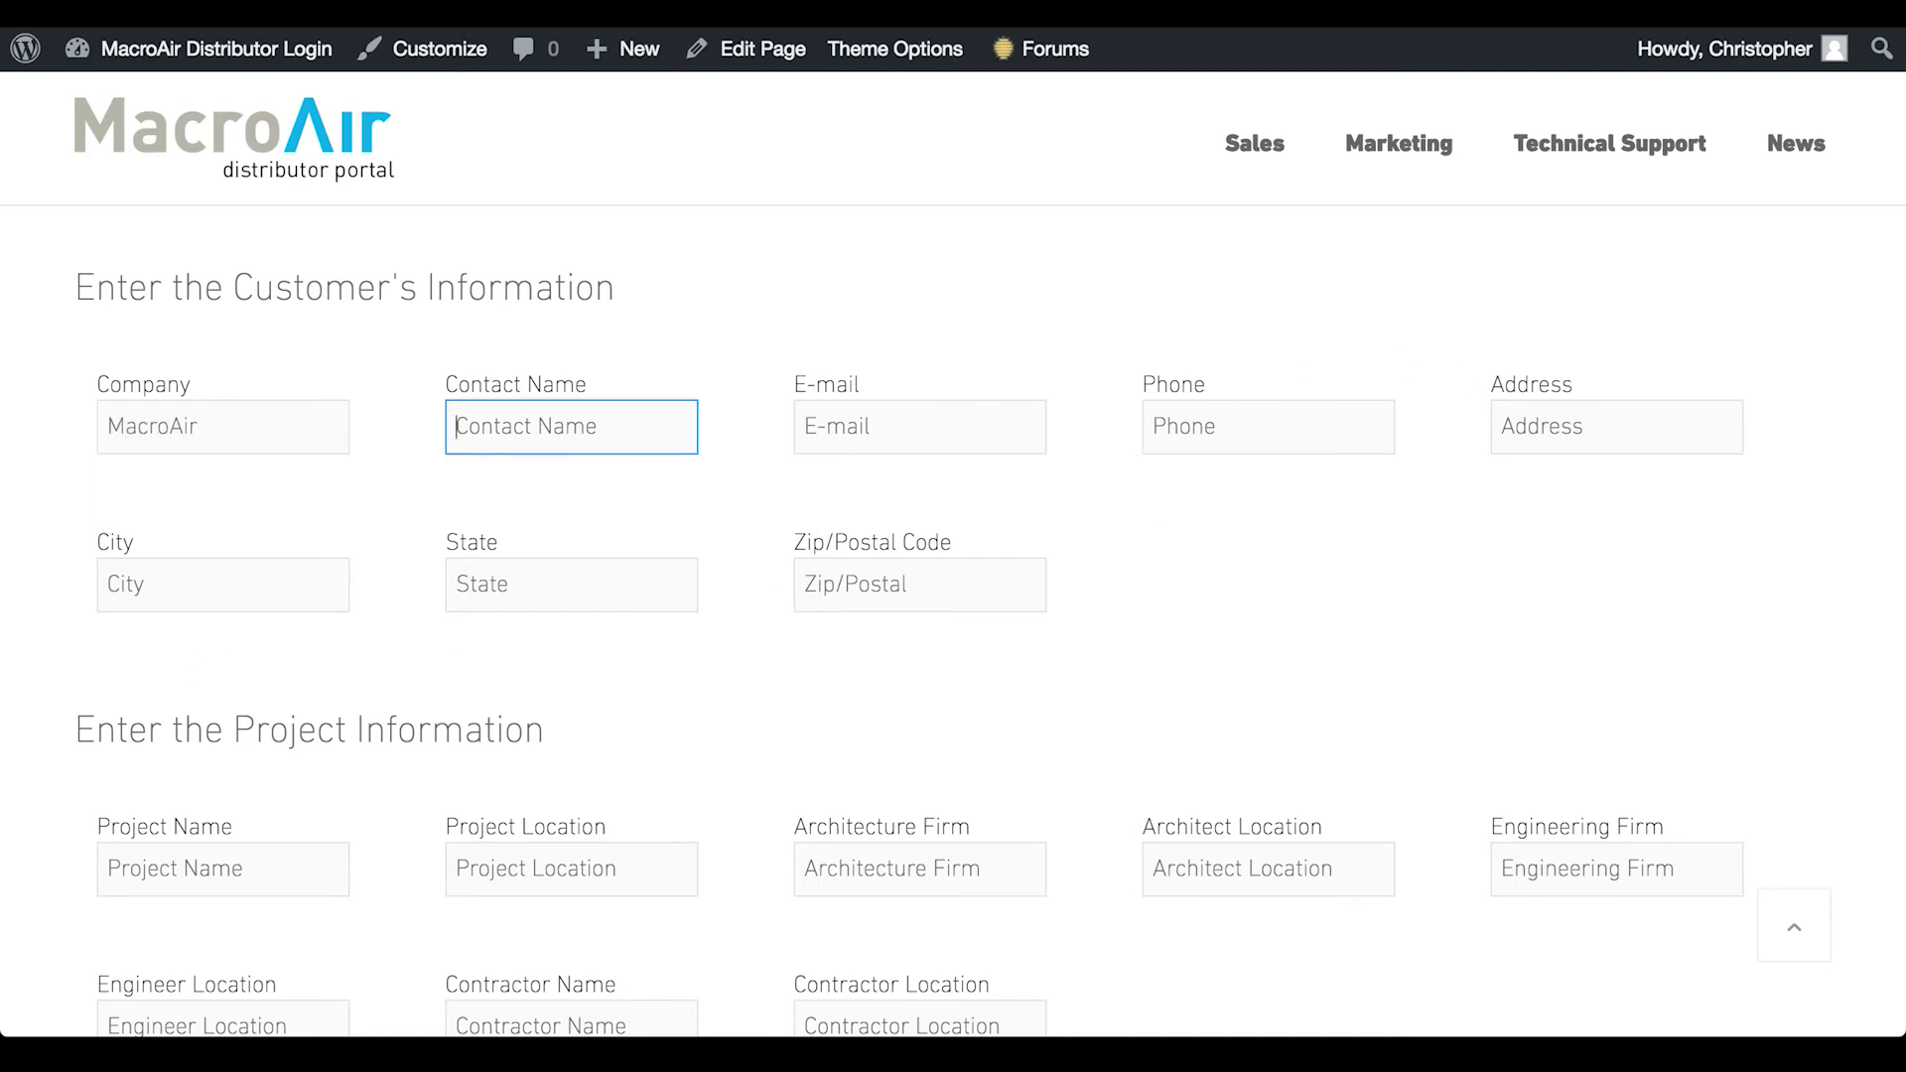
pyautogui.write('Chris')
pyautogui.press('Tab')
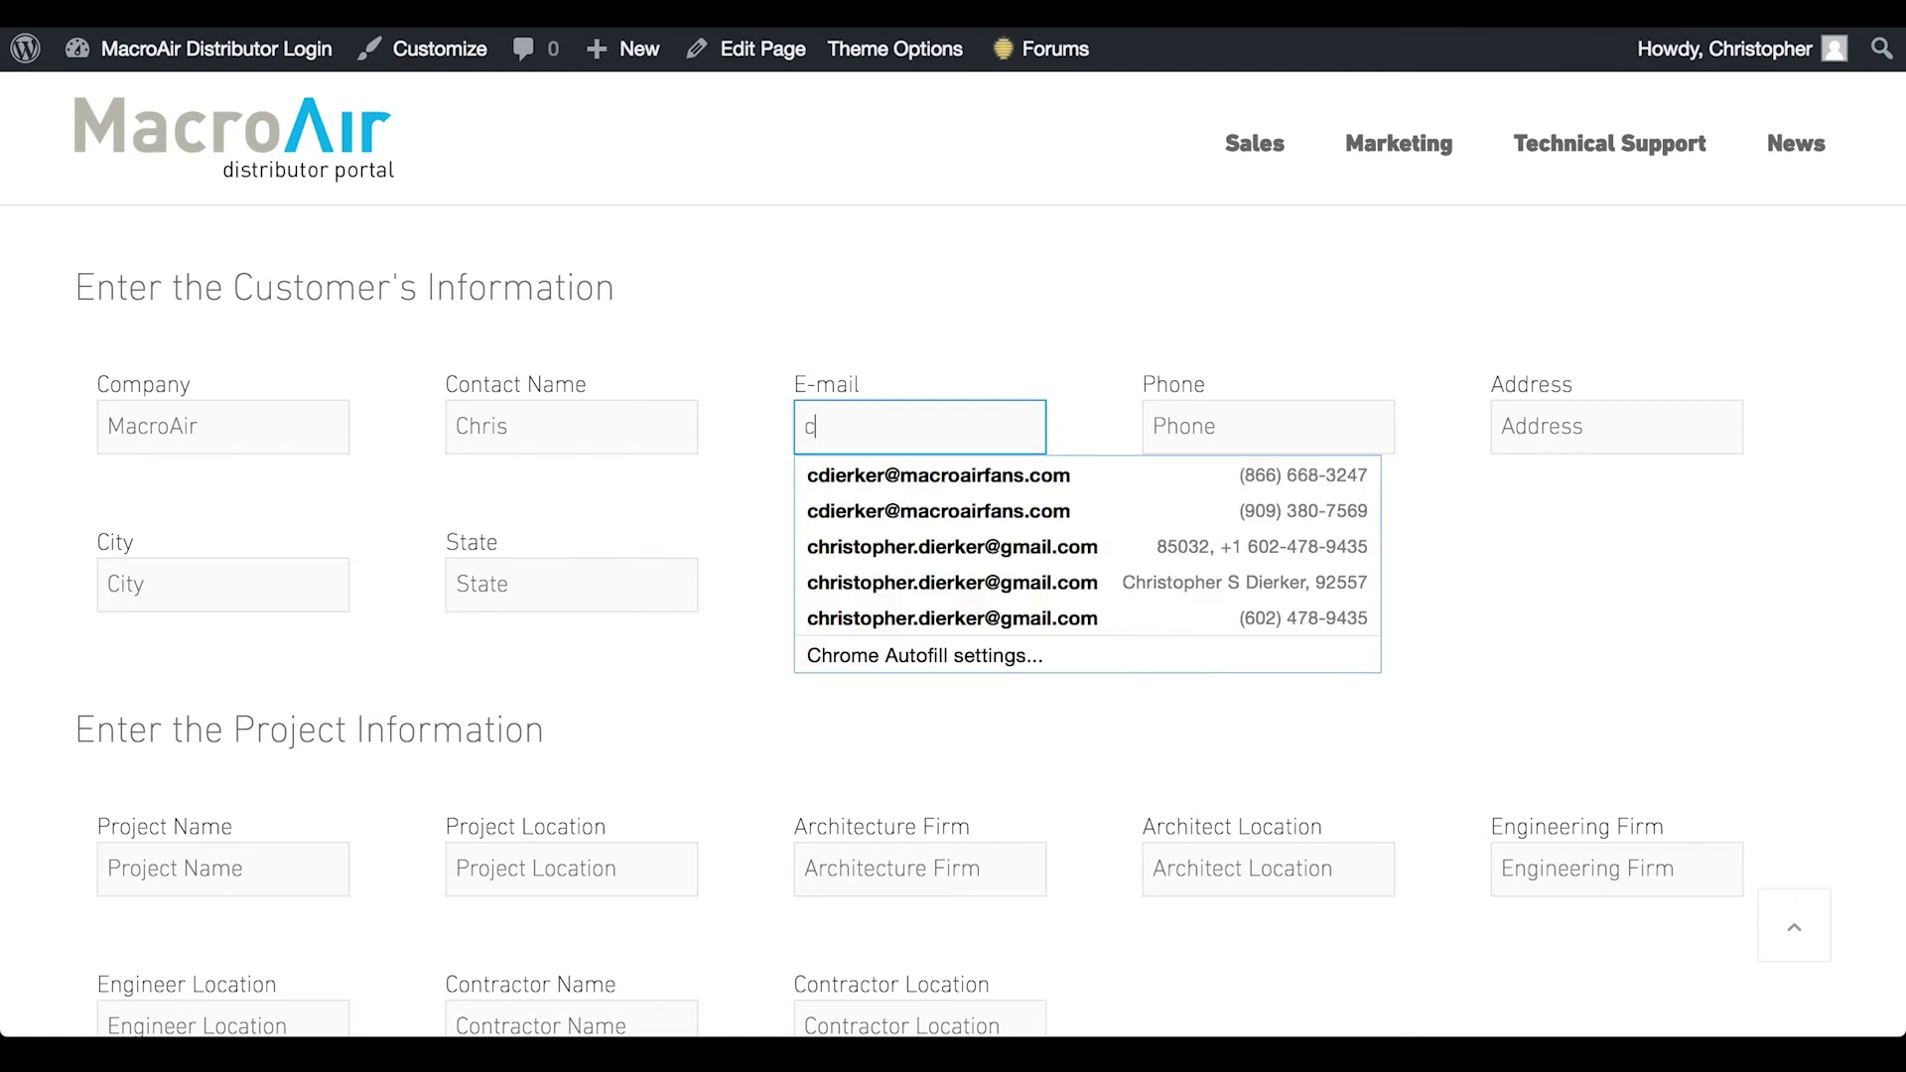
pyautogui.press('Down')
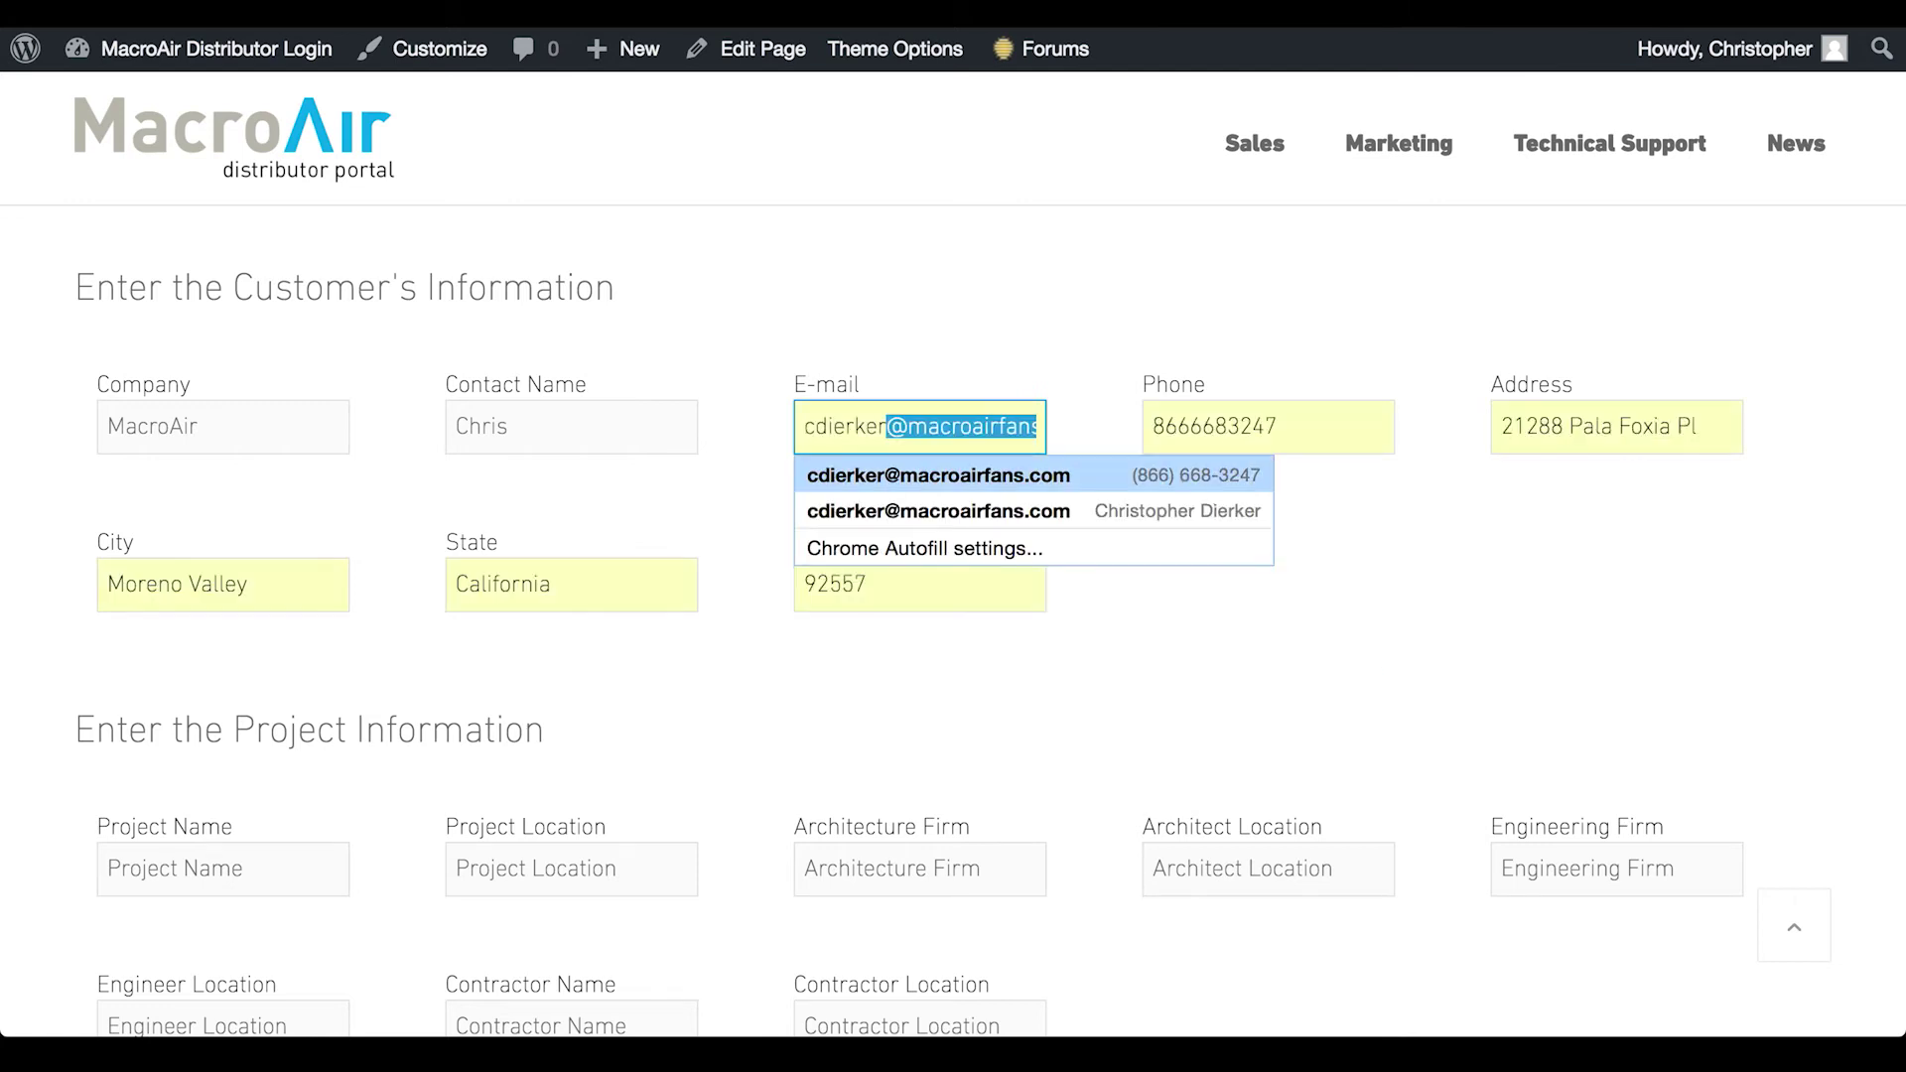
pyautogui.press('Return')
pyautogui.press('Tab')
pyautogui.scroll(-5, 429, 646)
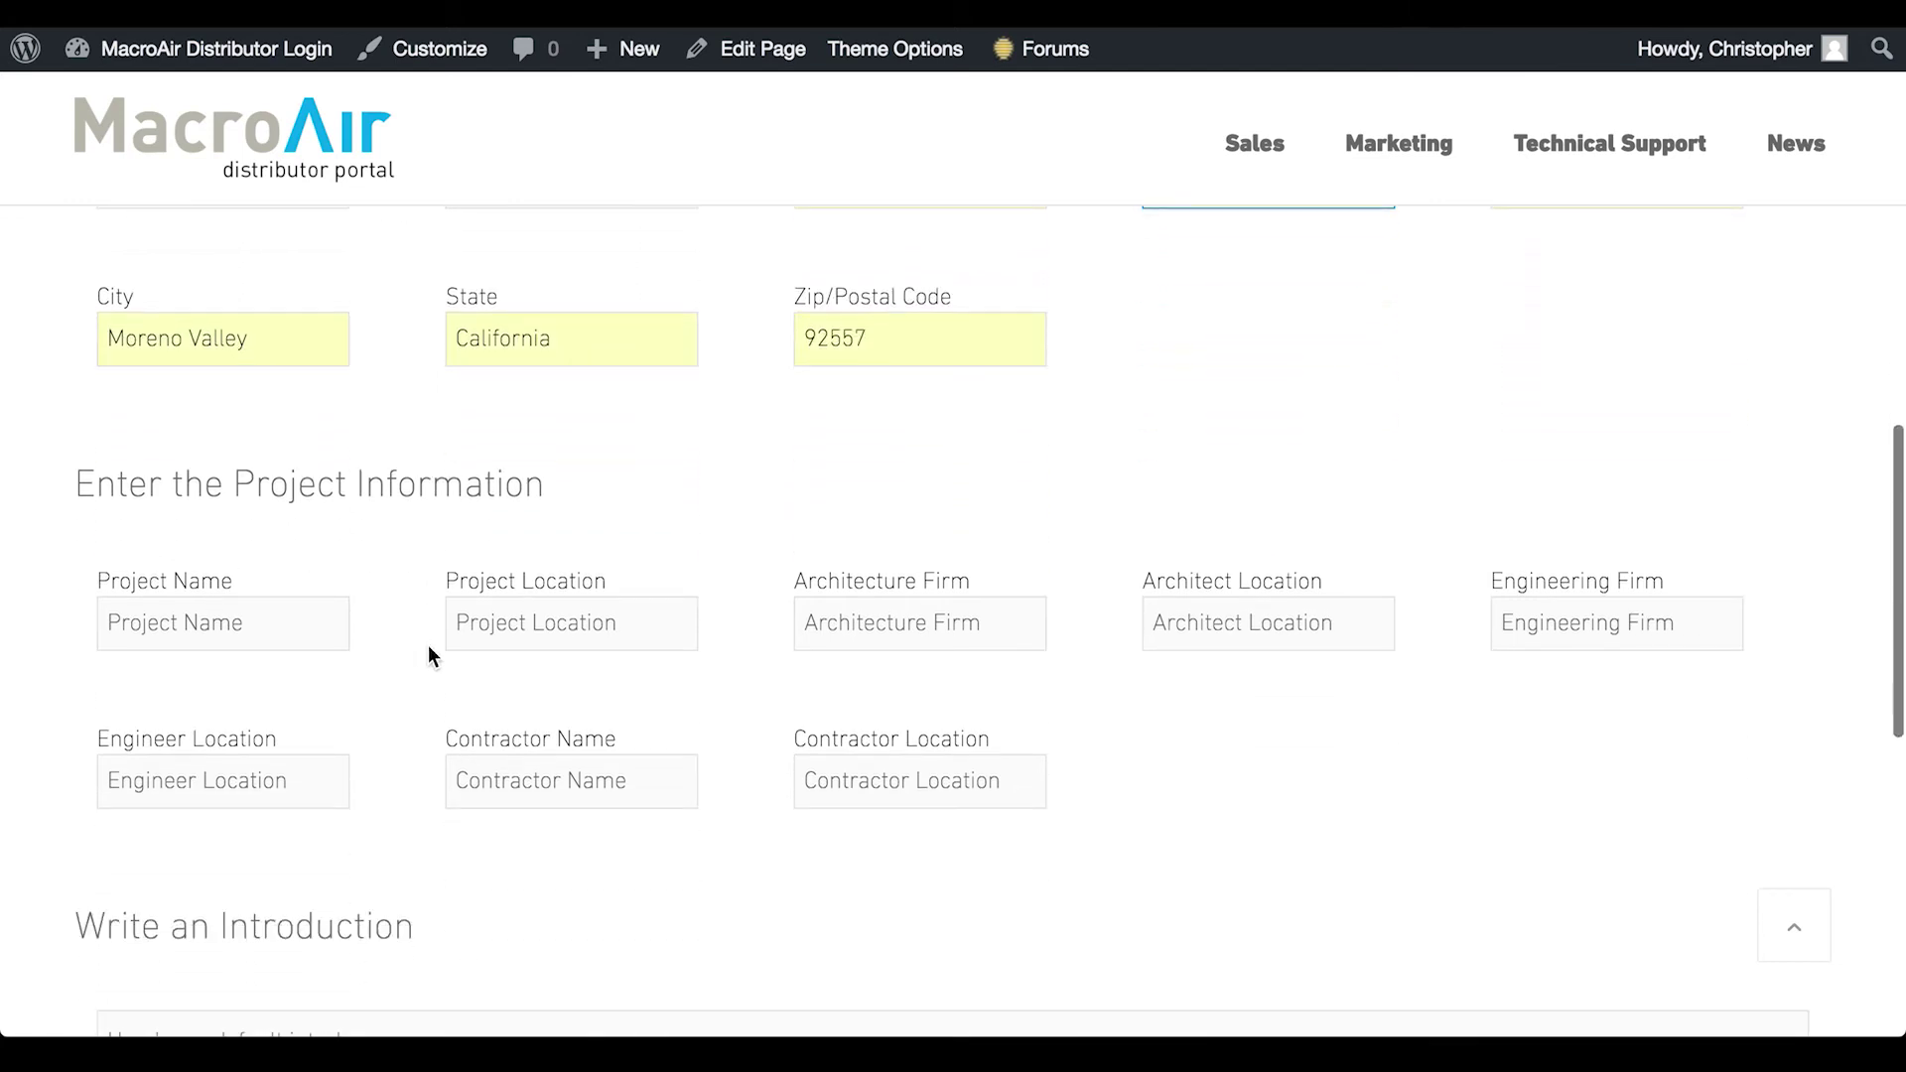
# Select the Project Name field, review the default introduction text, and continue to Step 2
pyautogui.click(194, 404)
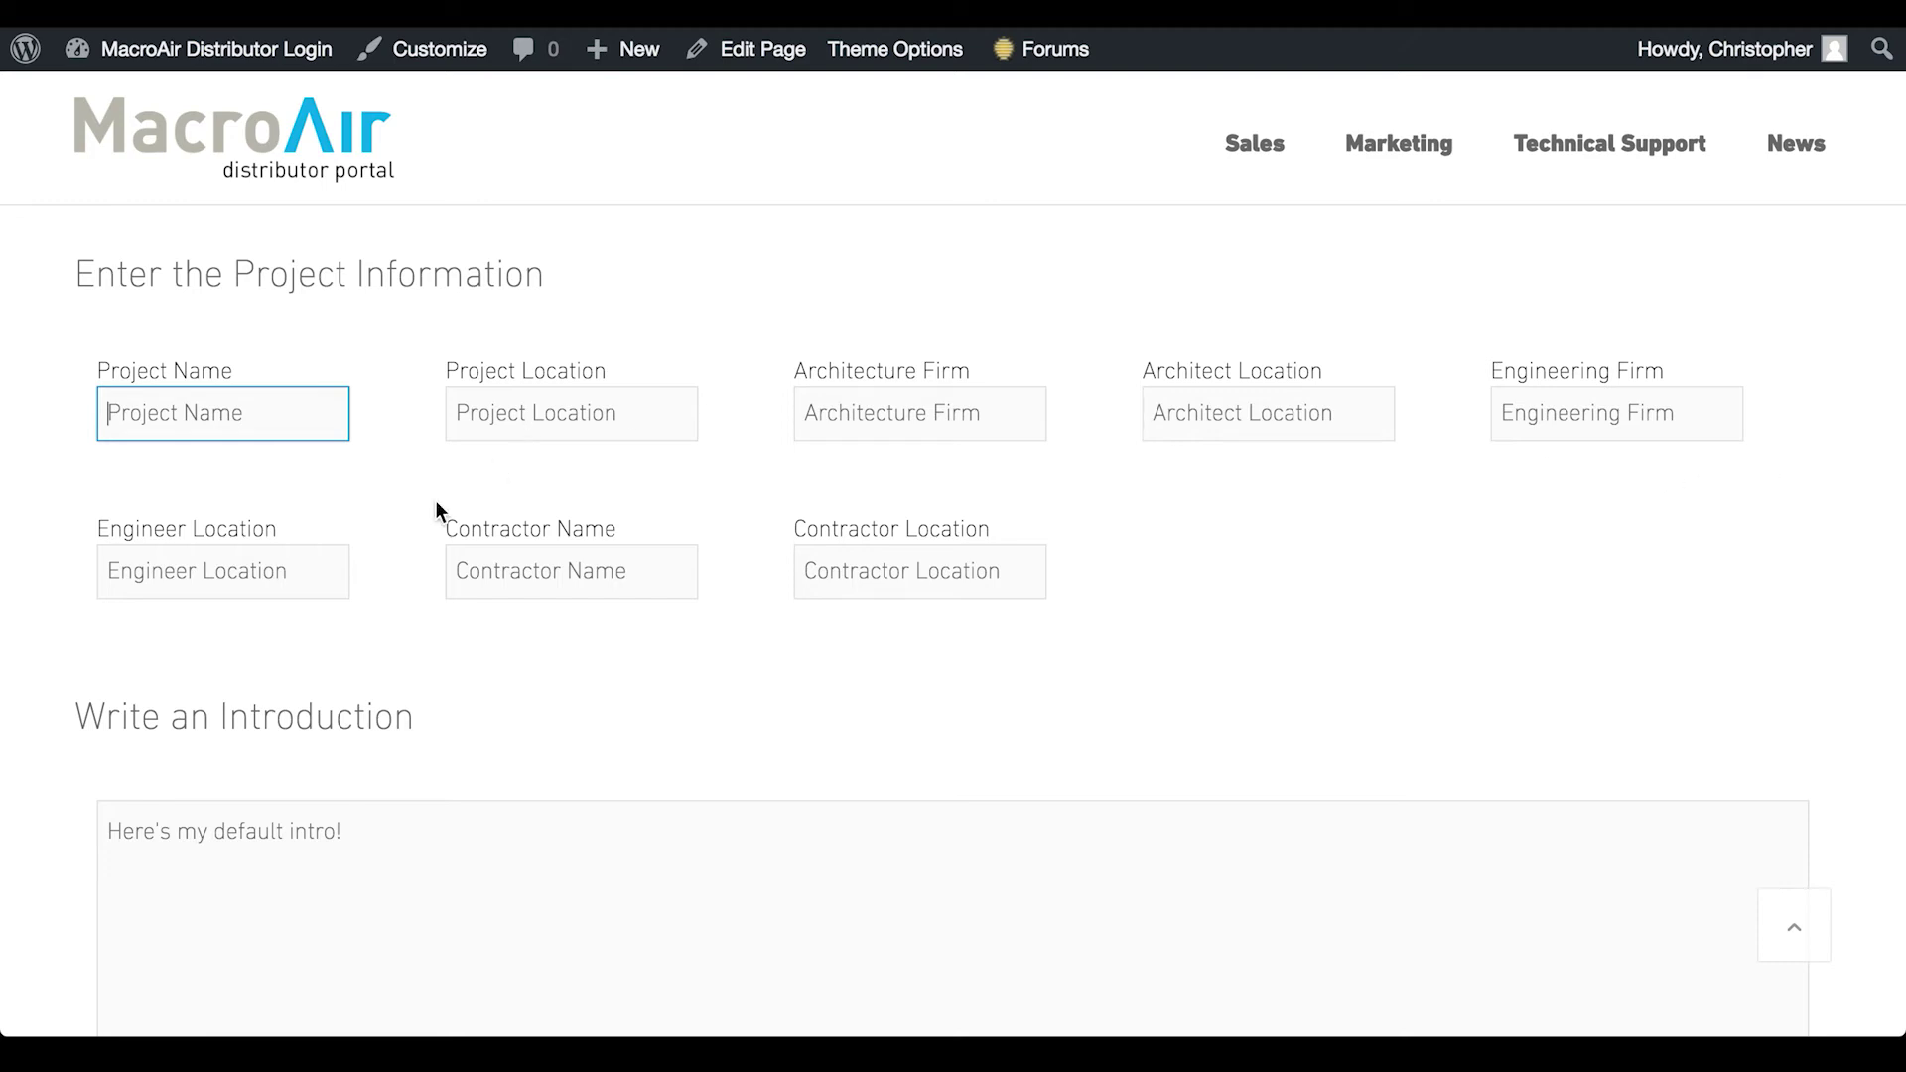
pyautogui.scroll(-3, 534, 631)
pyautogui.scroll(-2, 534, 632)
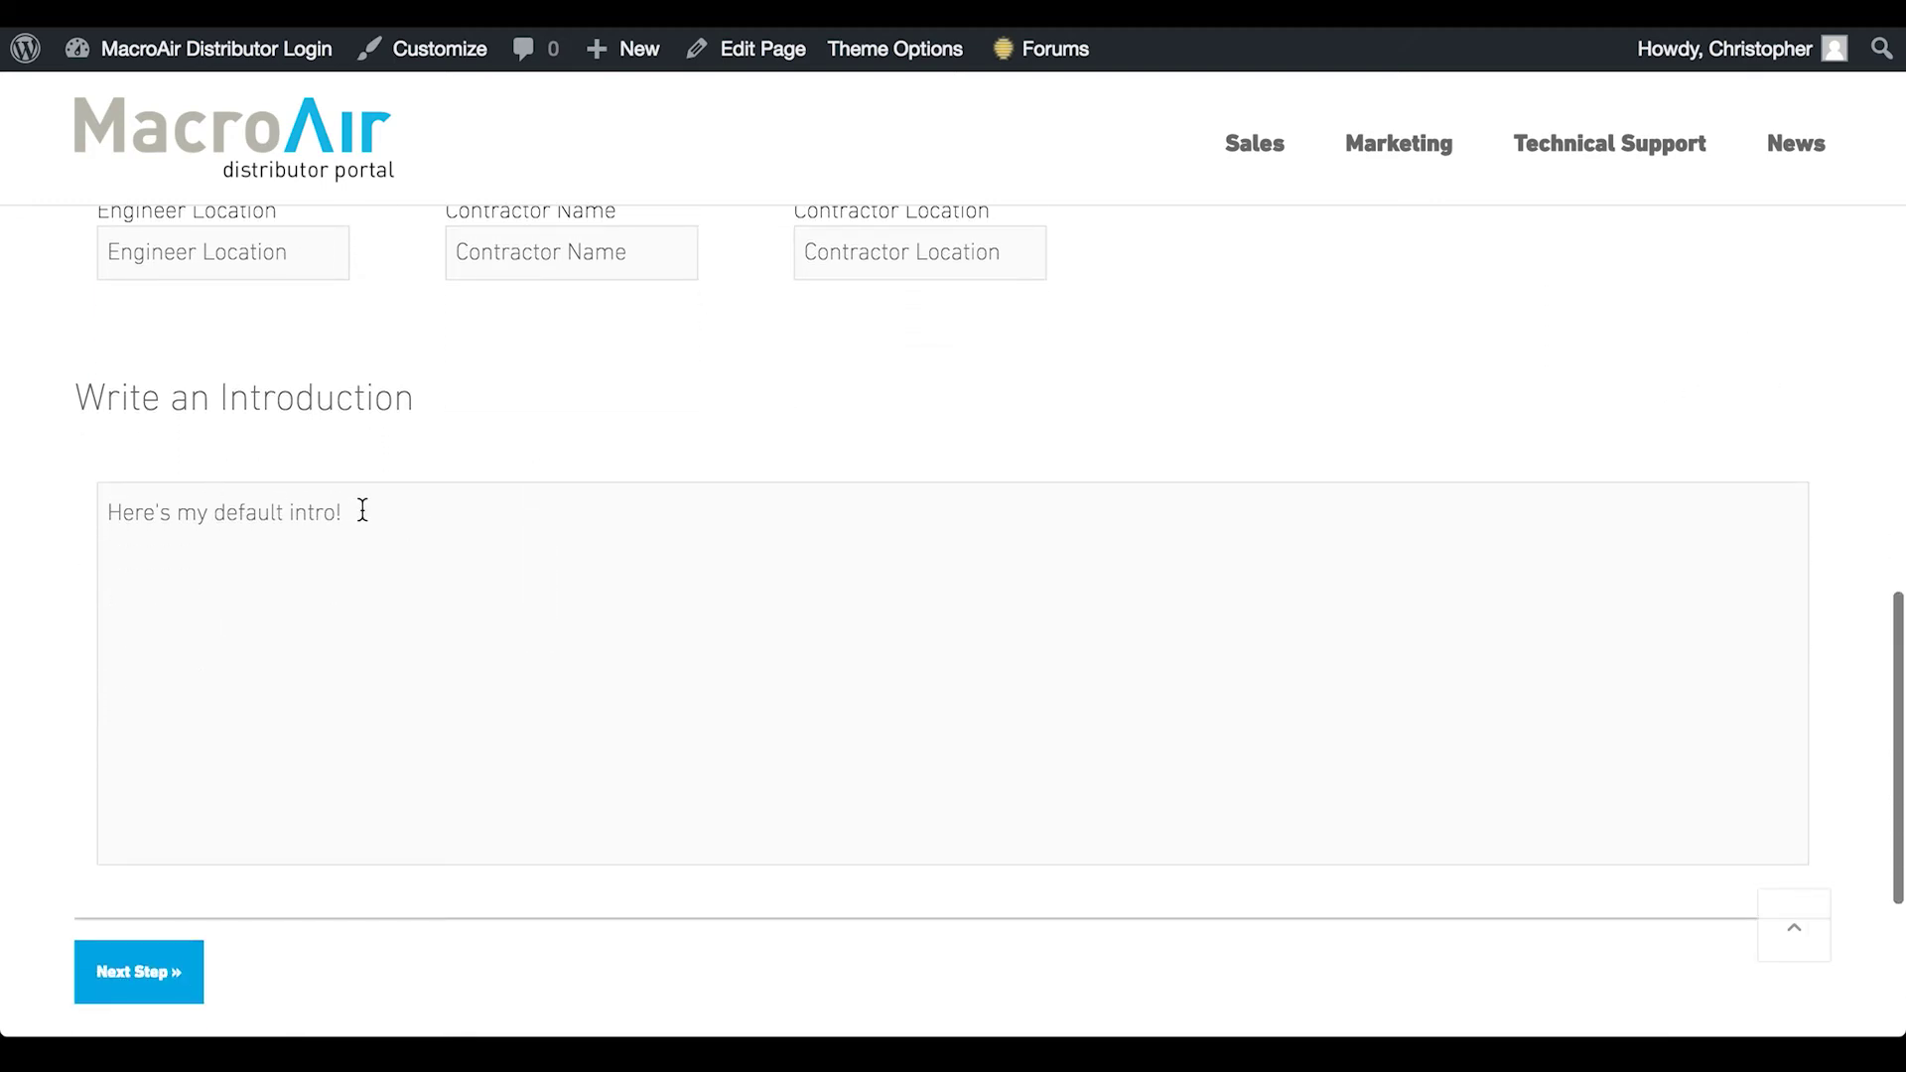
pyautogui.moveTo(361, 508); pyautogui.dragTo(5, 461)
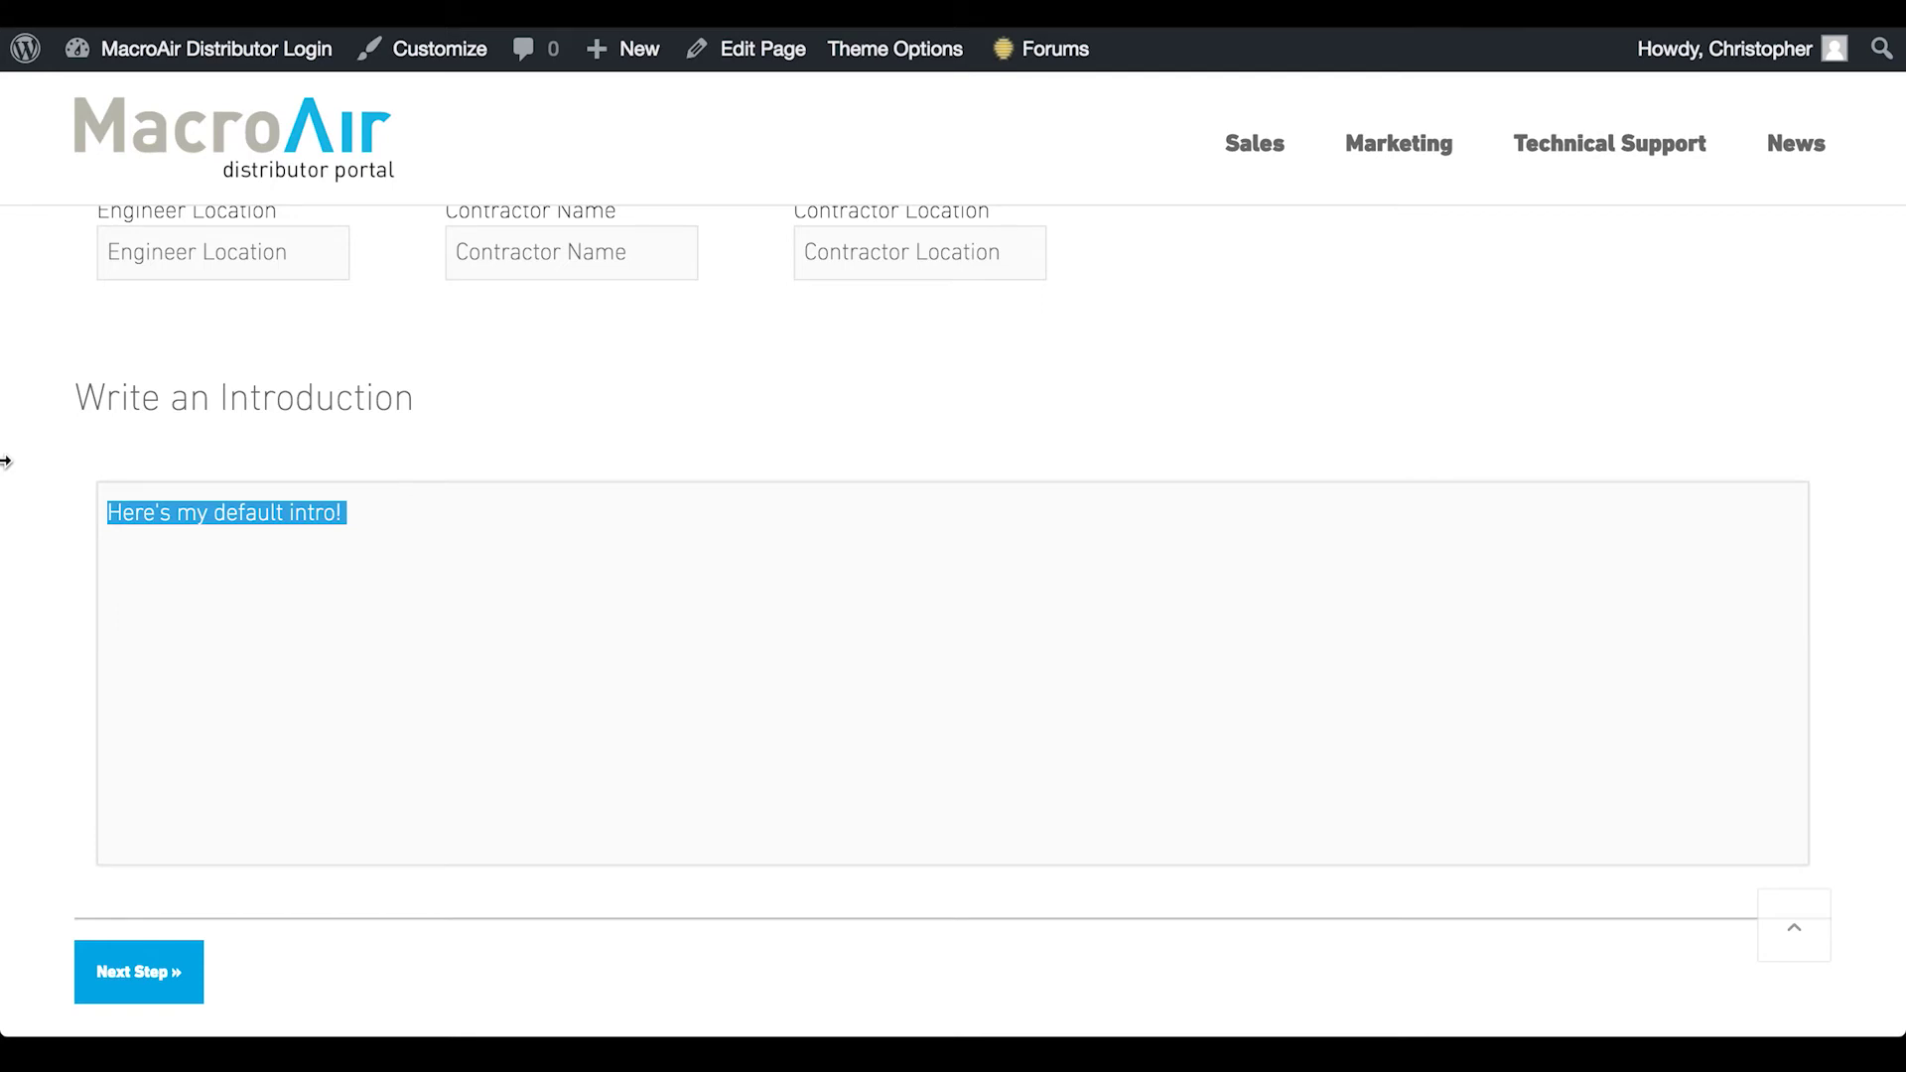
pyautogui.click(59, 590)
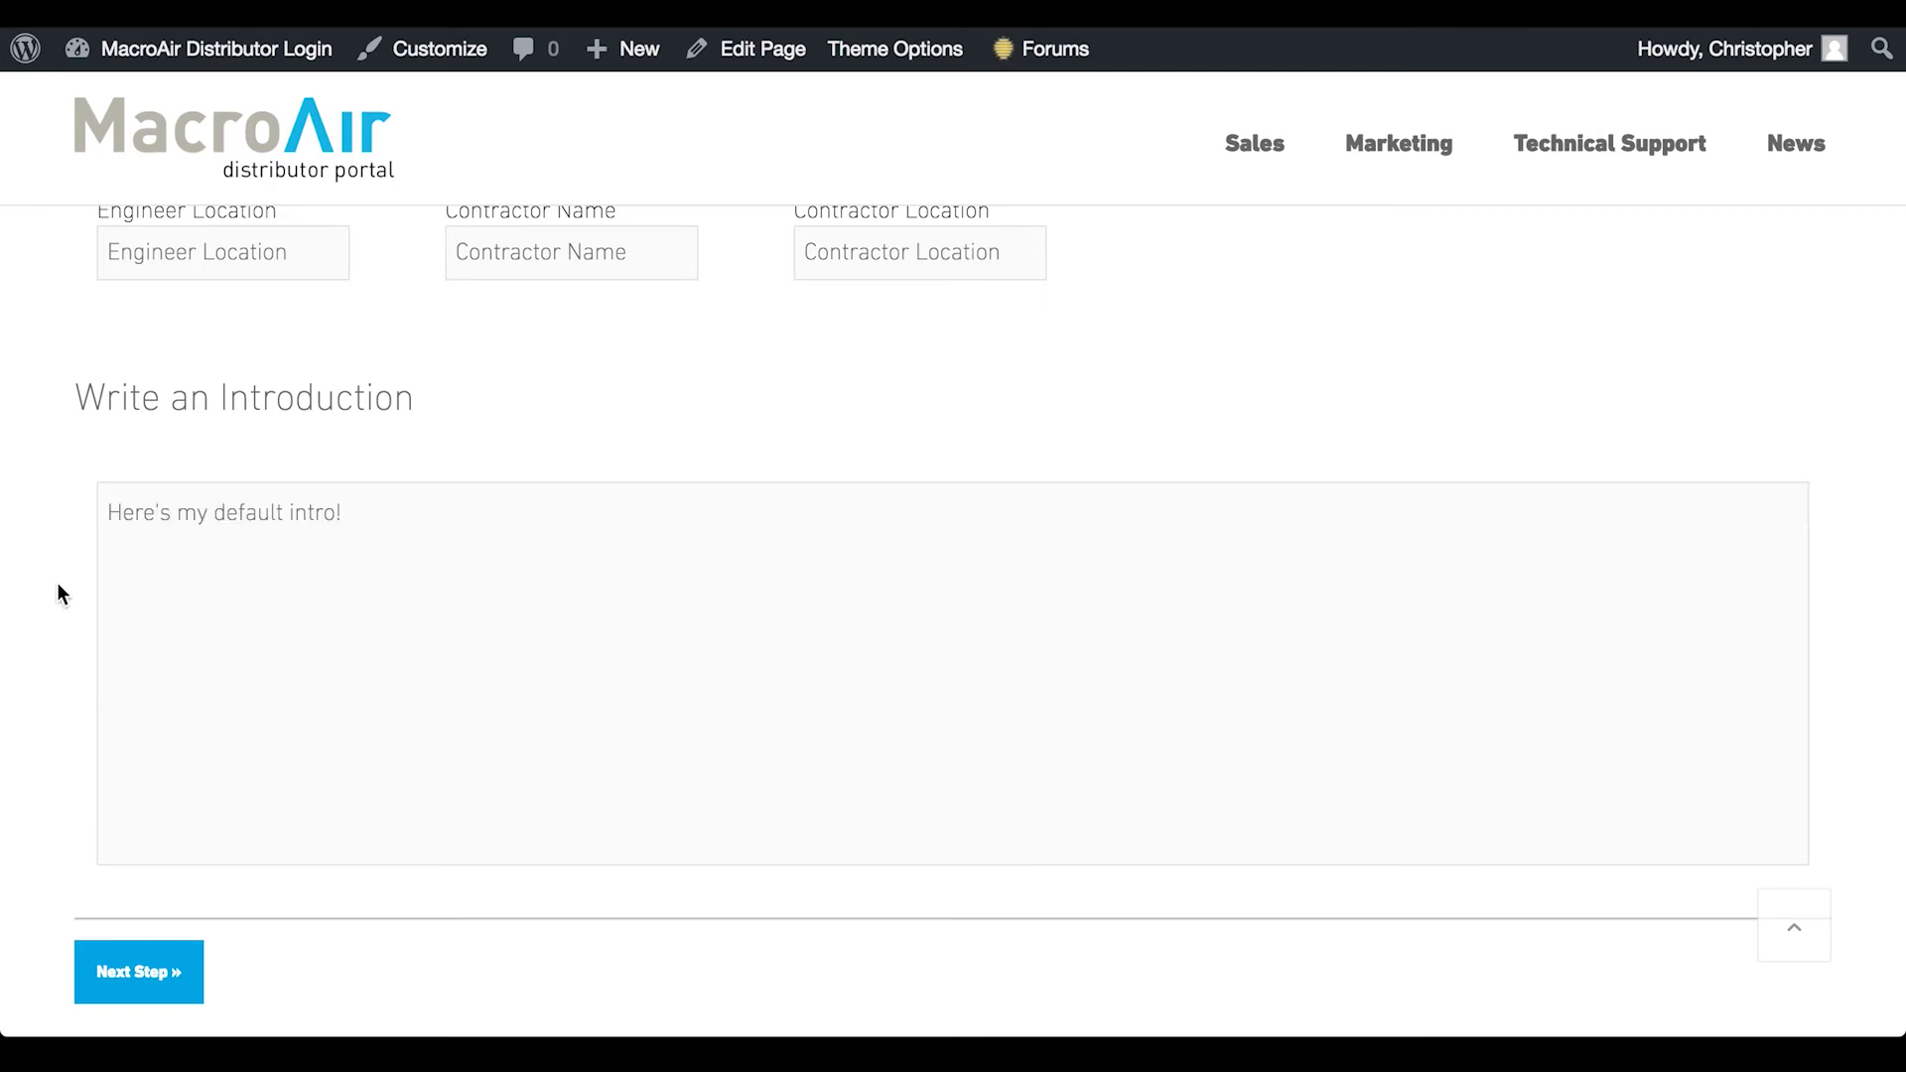
pyautogui.click(136, 994)
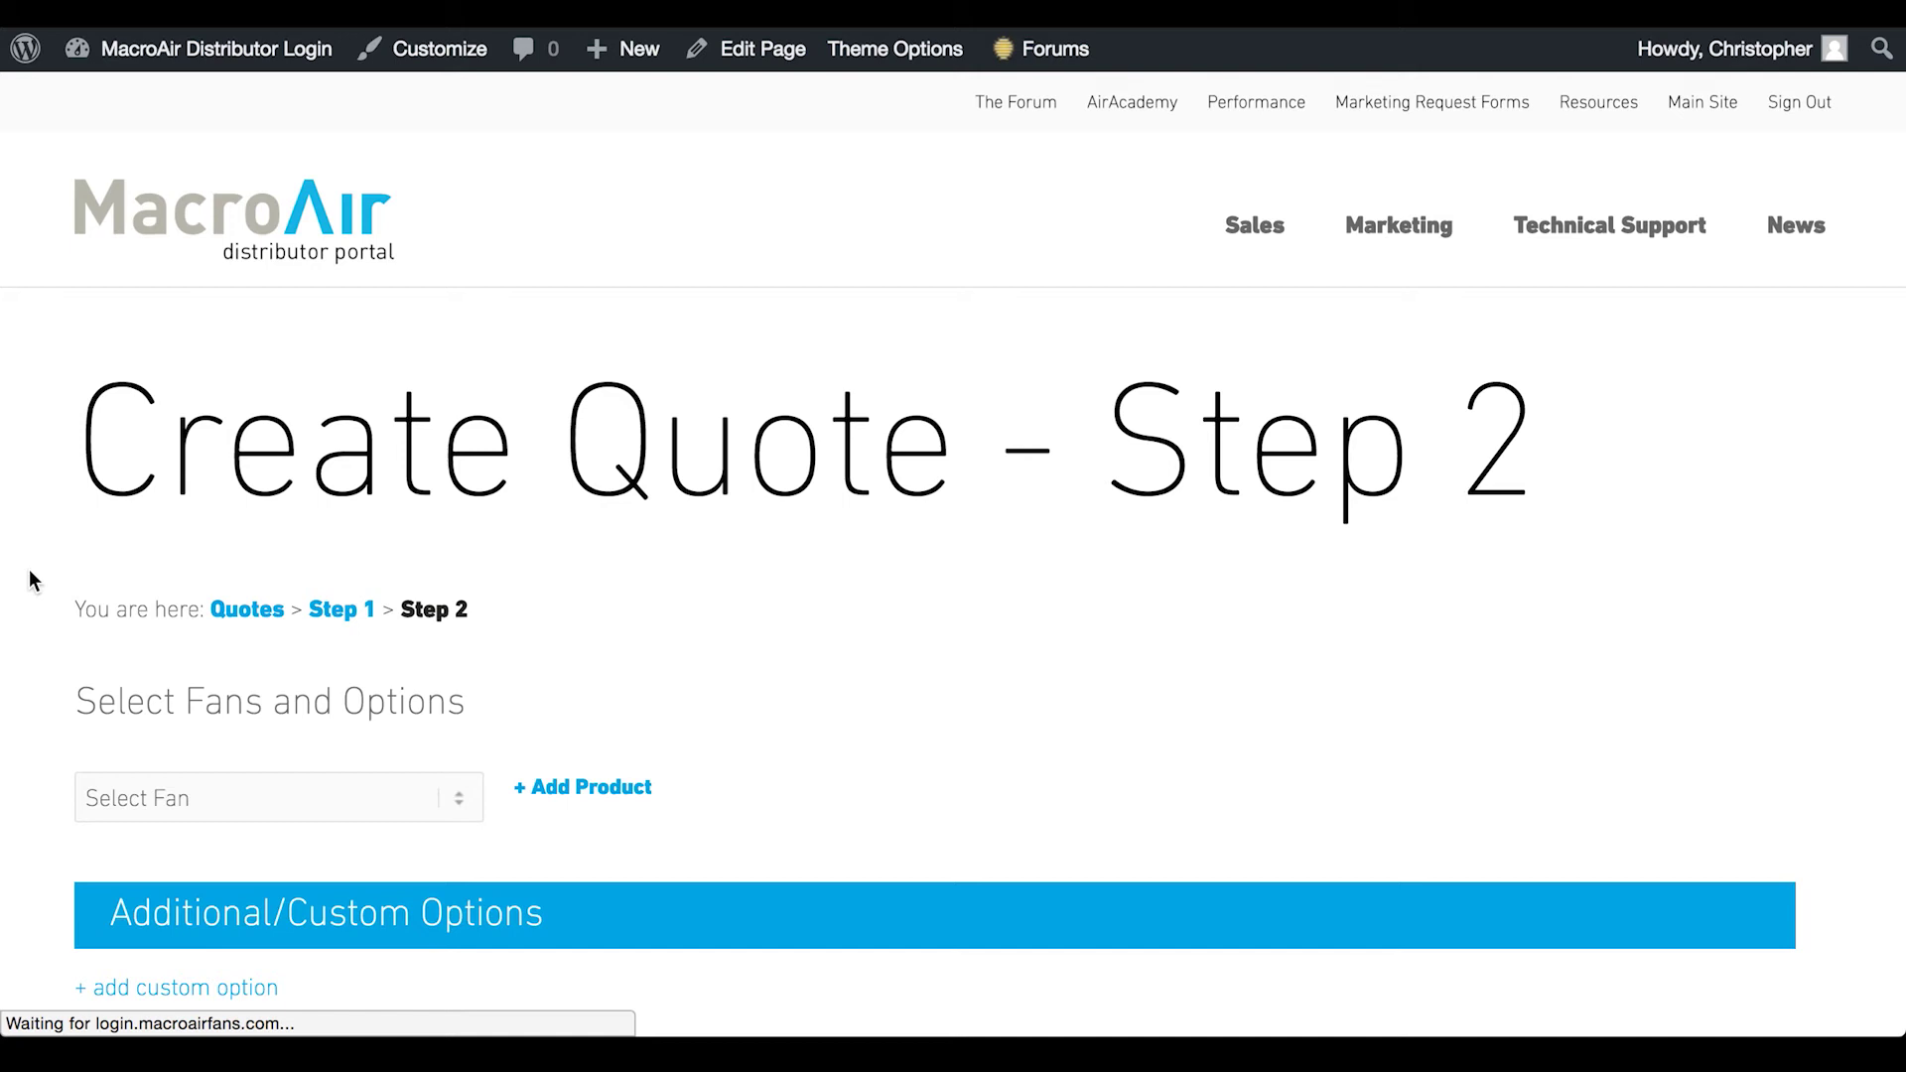
# Add an AirVolution-D 370 line item from Select Fan, removing and re-adding it once
pyautogui.scroll(-5, 30, 579)
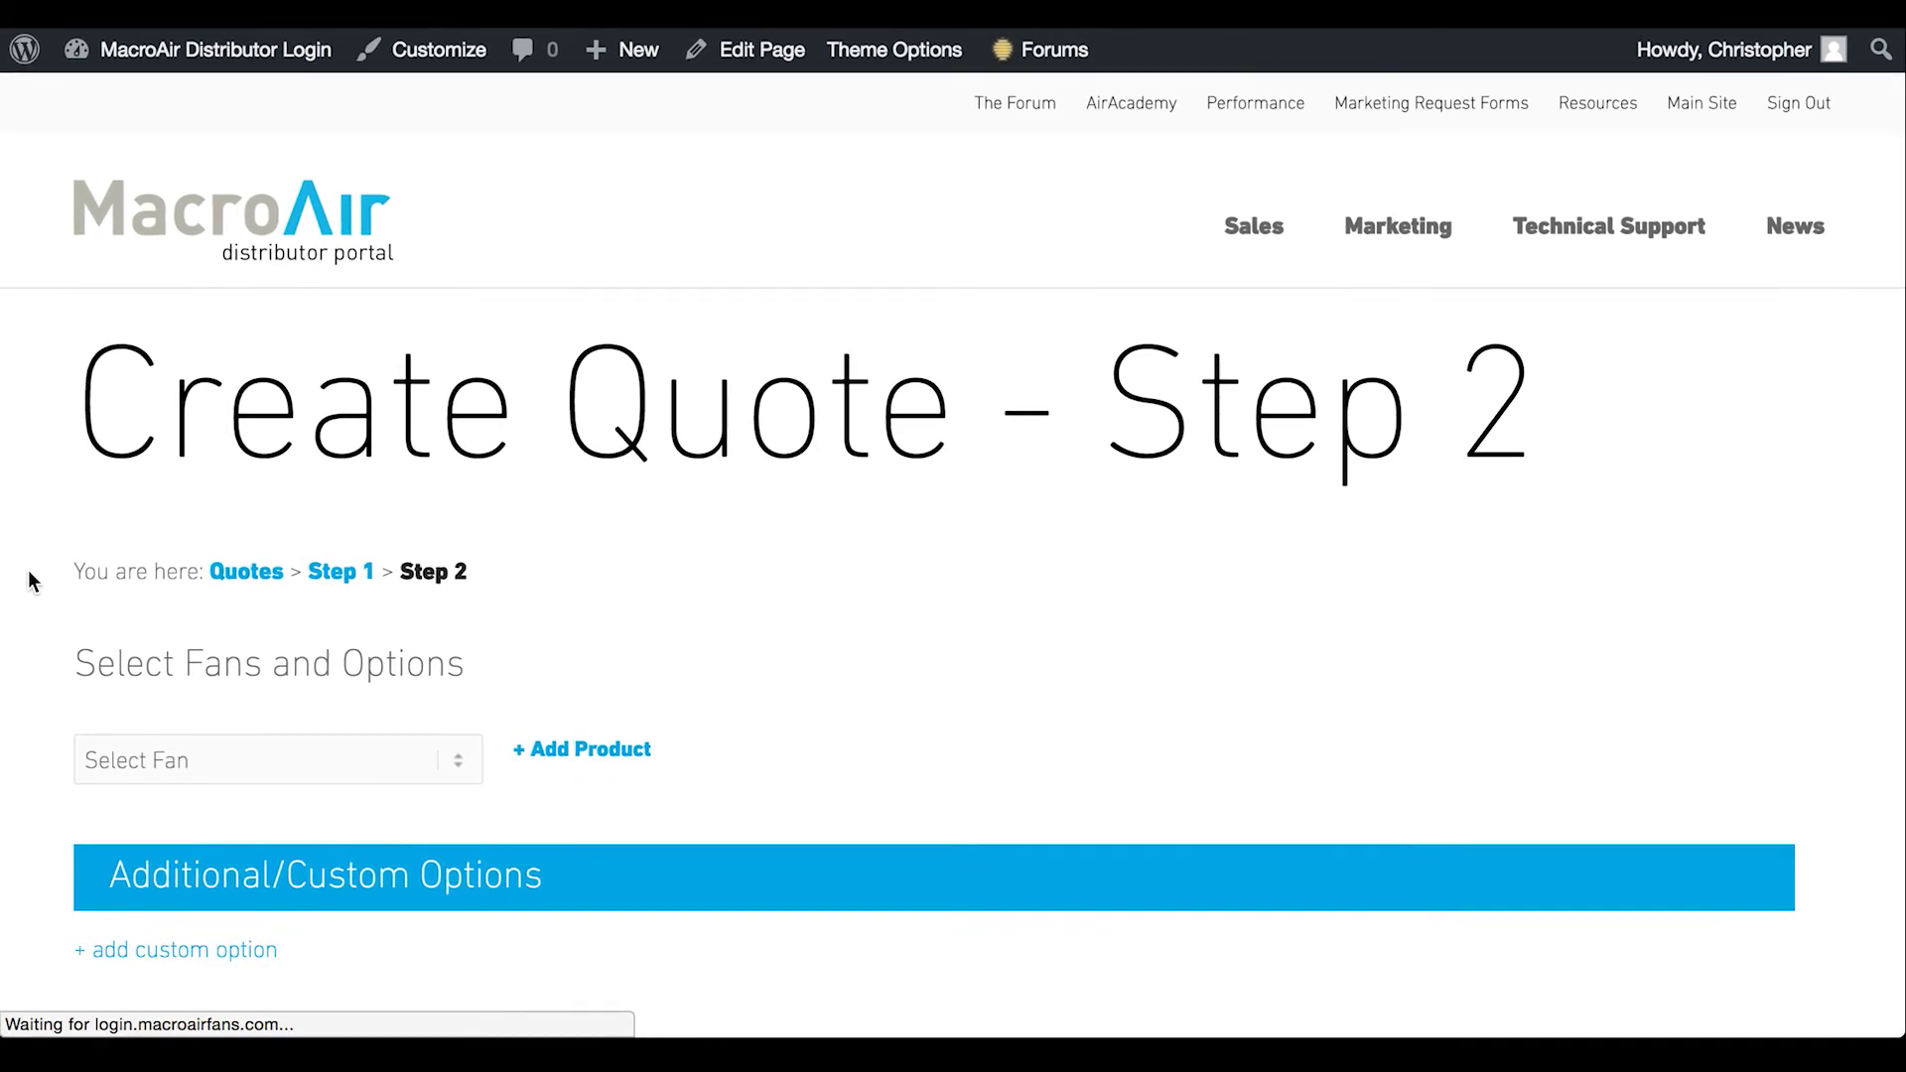
pyautogui.scroll(-2, 28, 570)
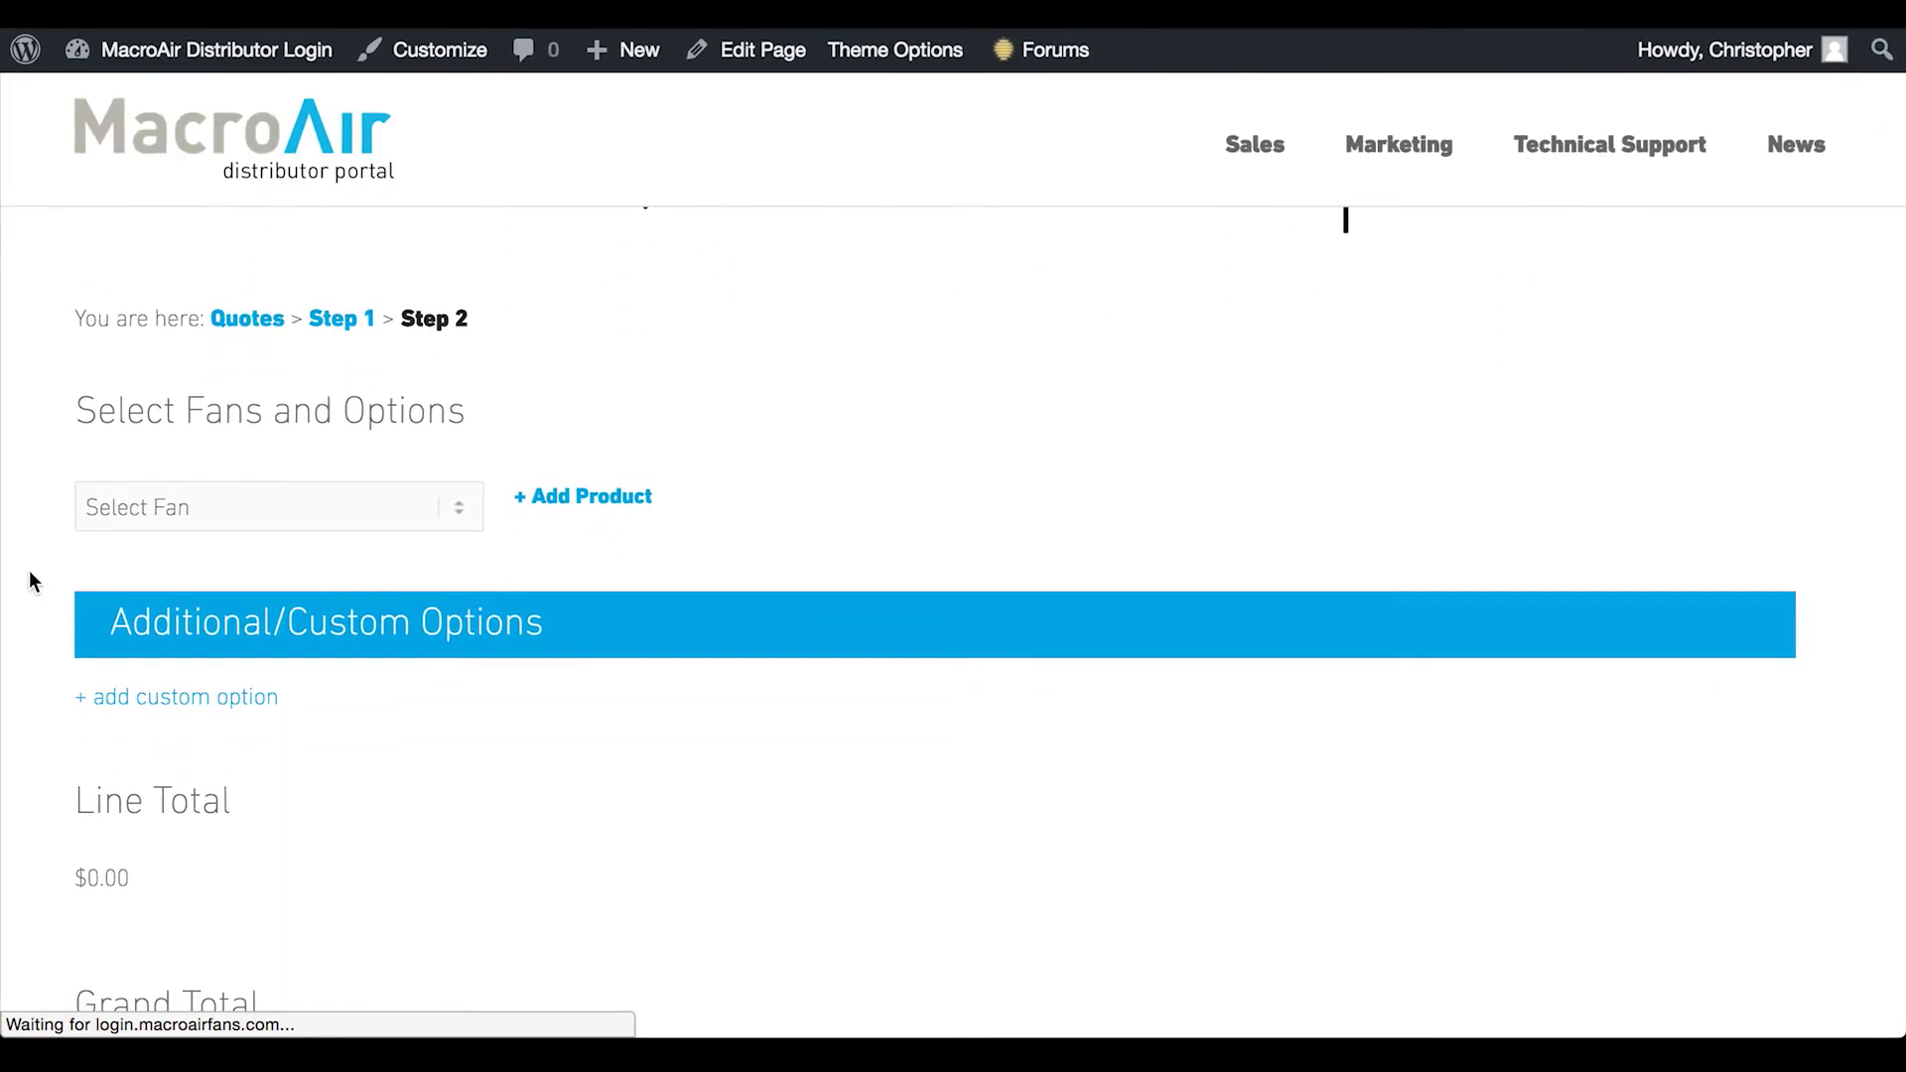
pyautogui.click(256, 464)
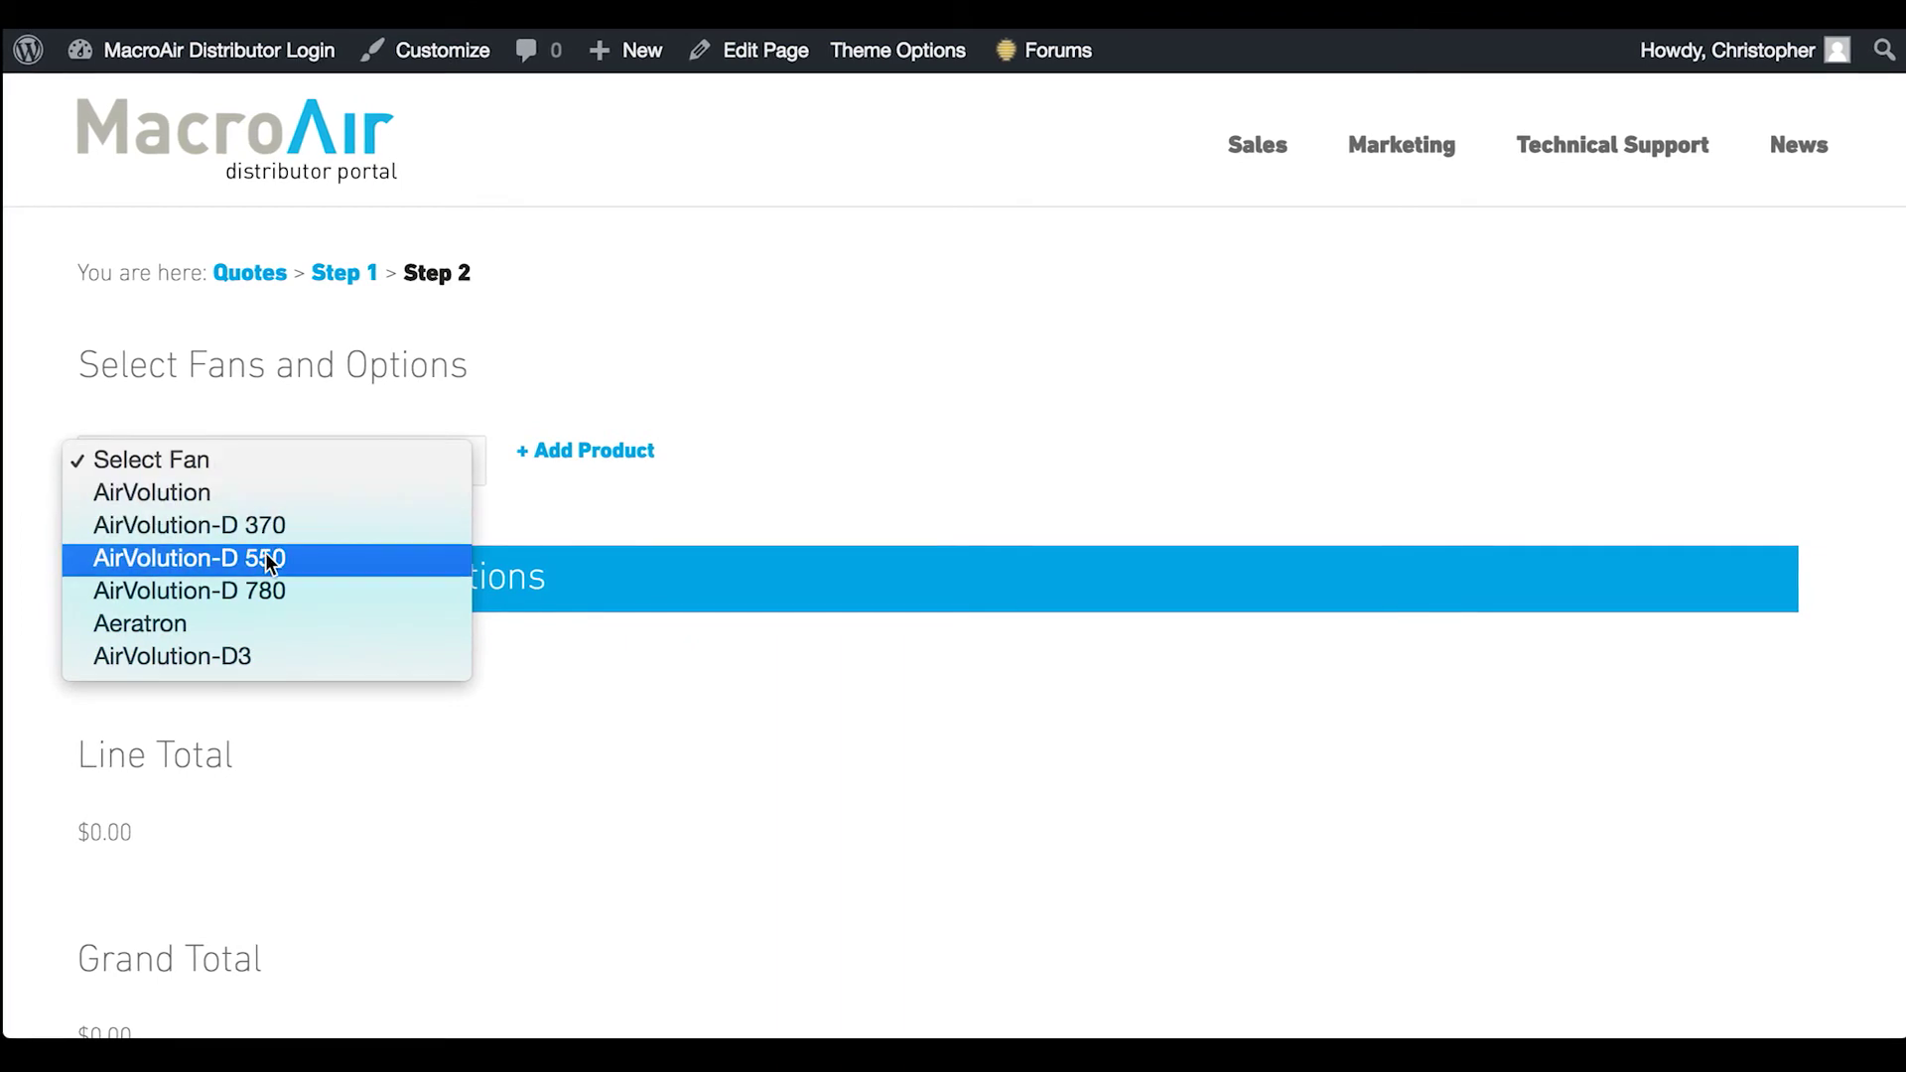
pyautogui.click(323, 532)
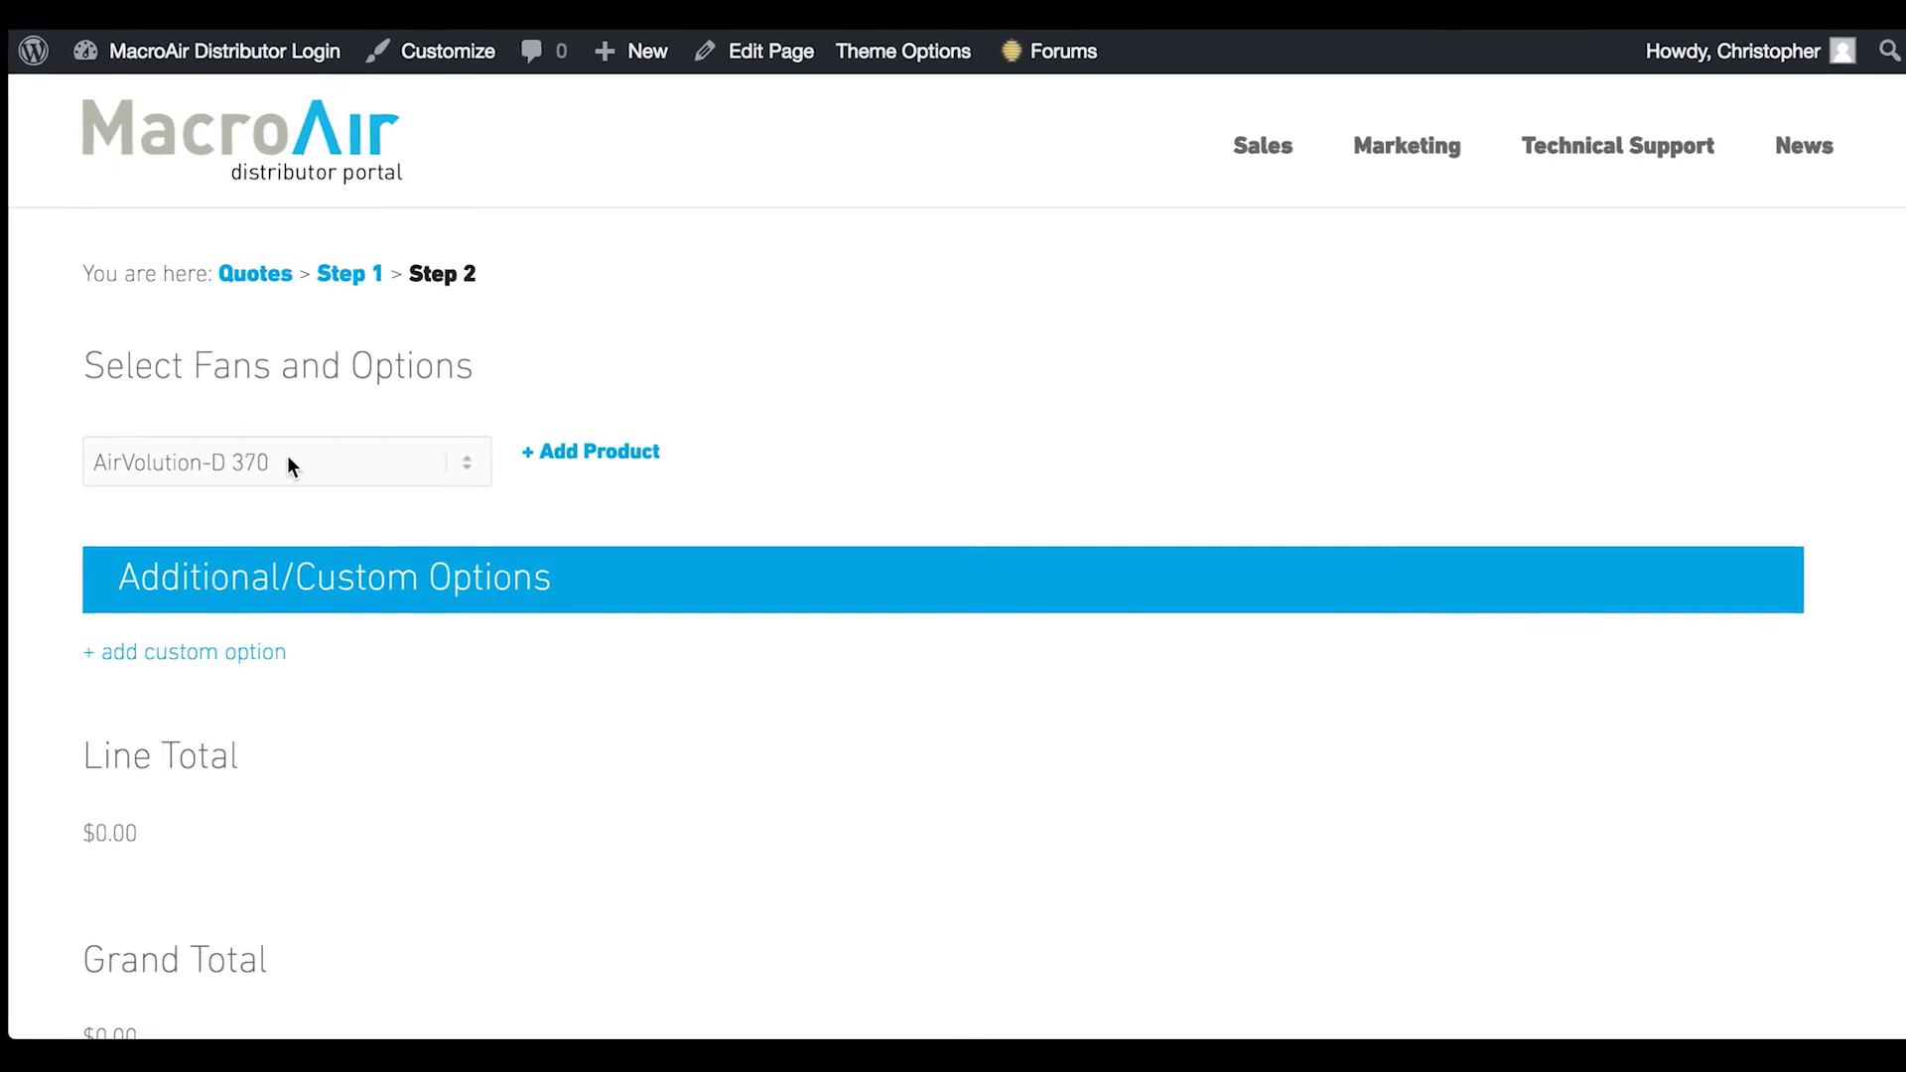
pyautogui.click(590, 459)
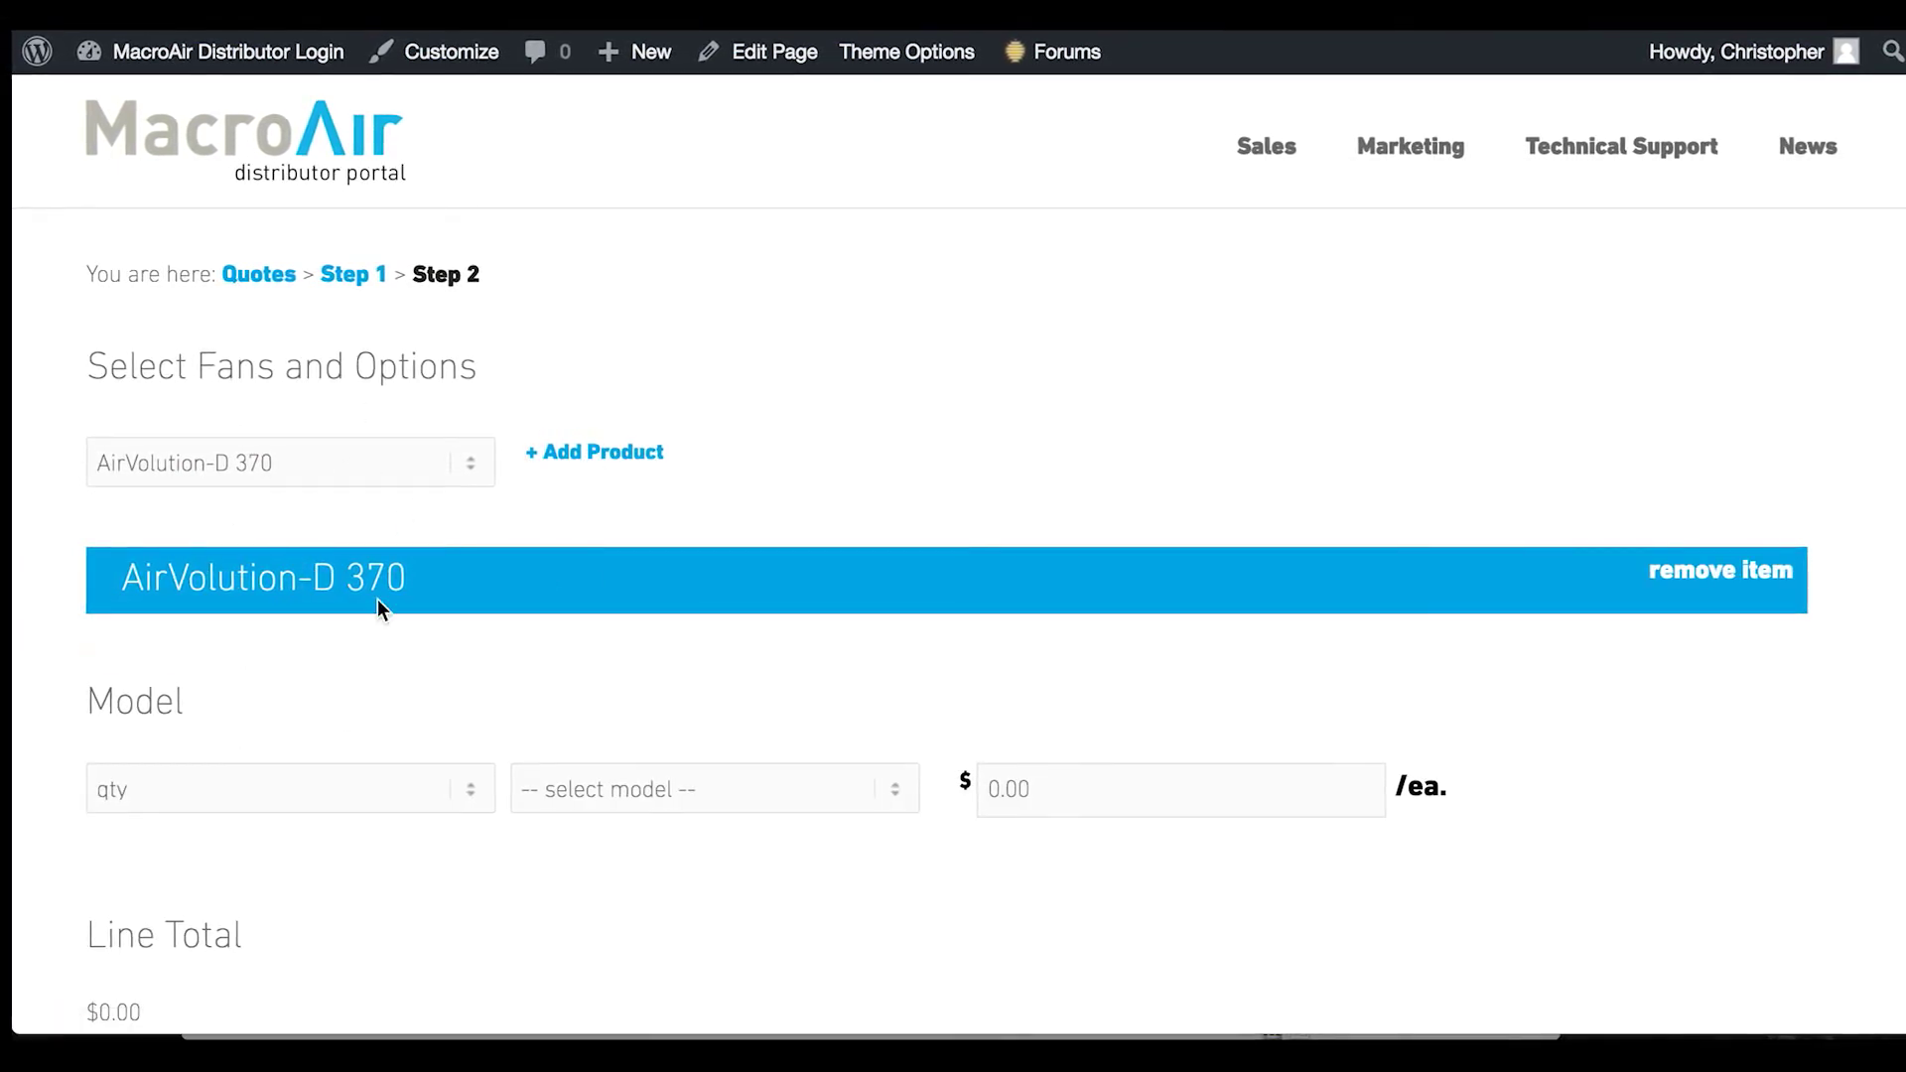
pyautogui.scroll(-2, 431, 622)
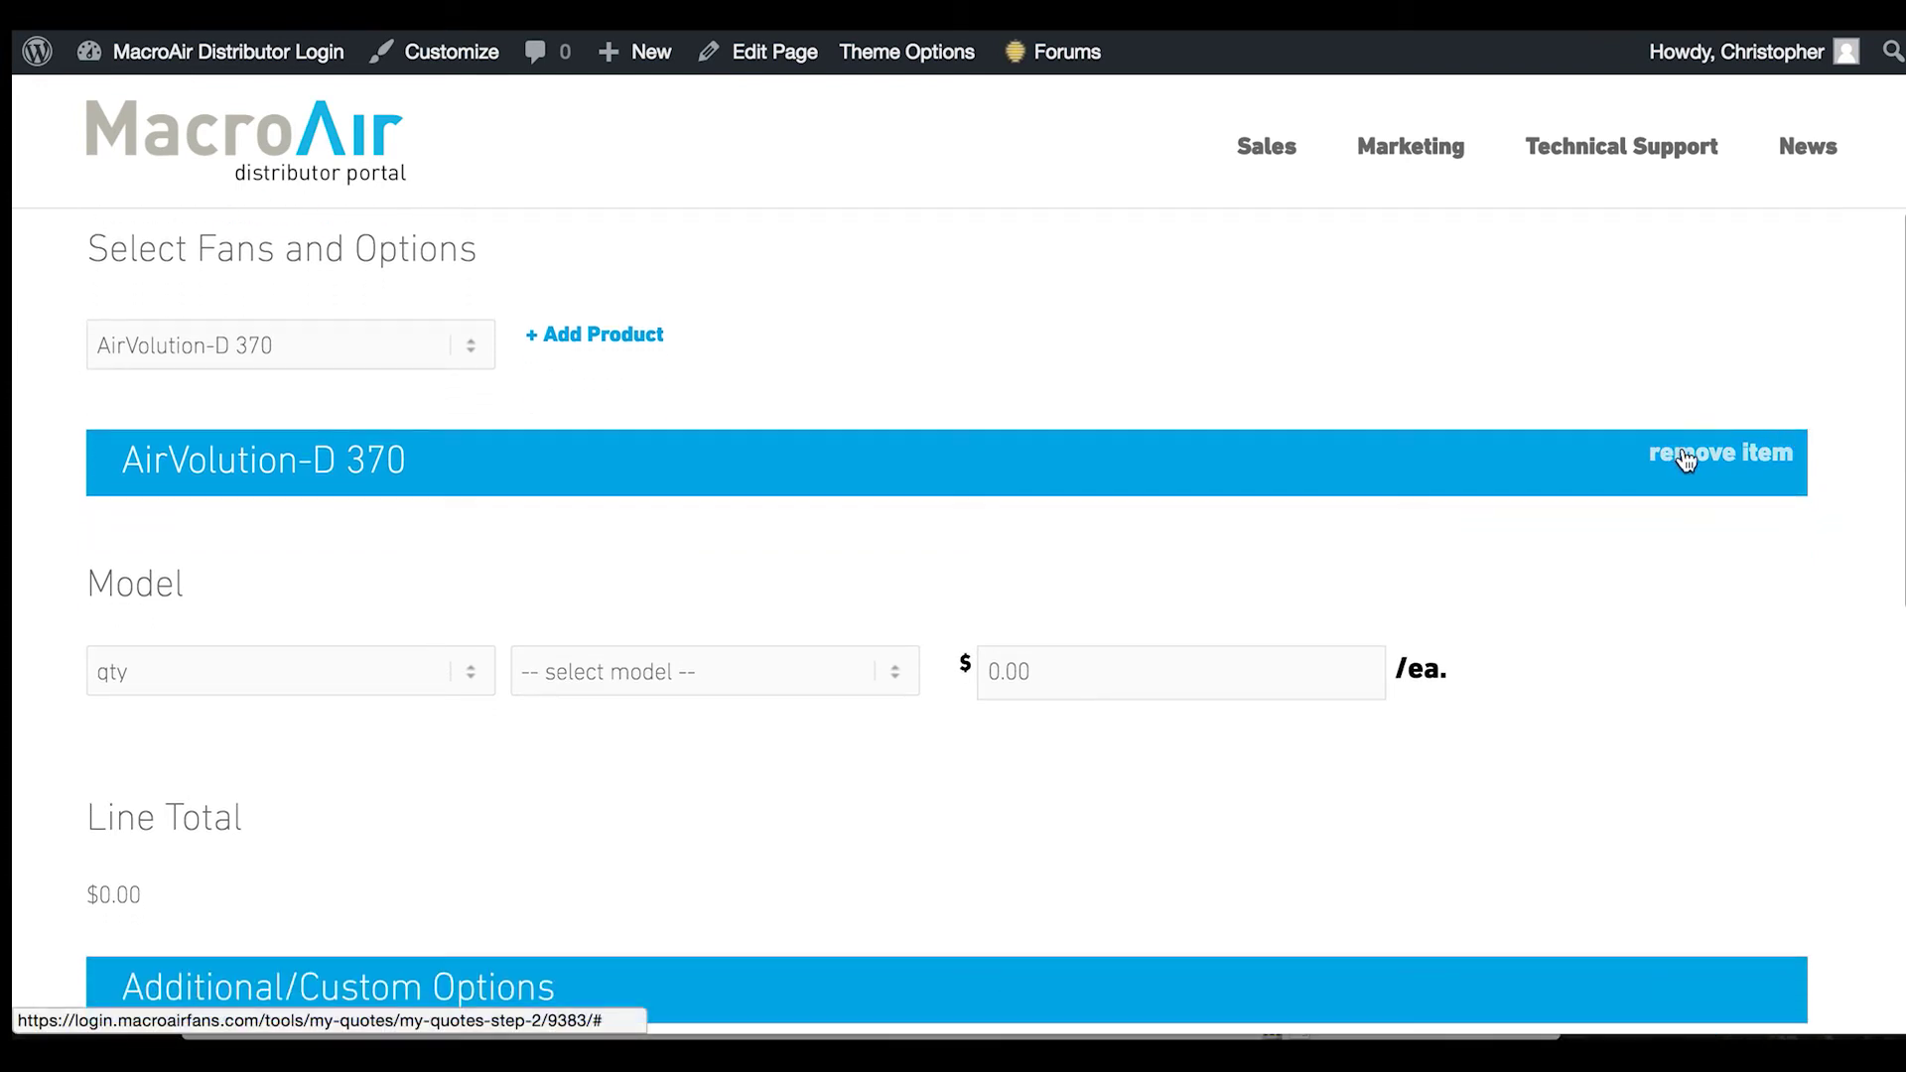
pyautogui.click(1686, 458)
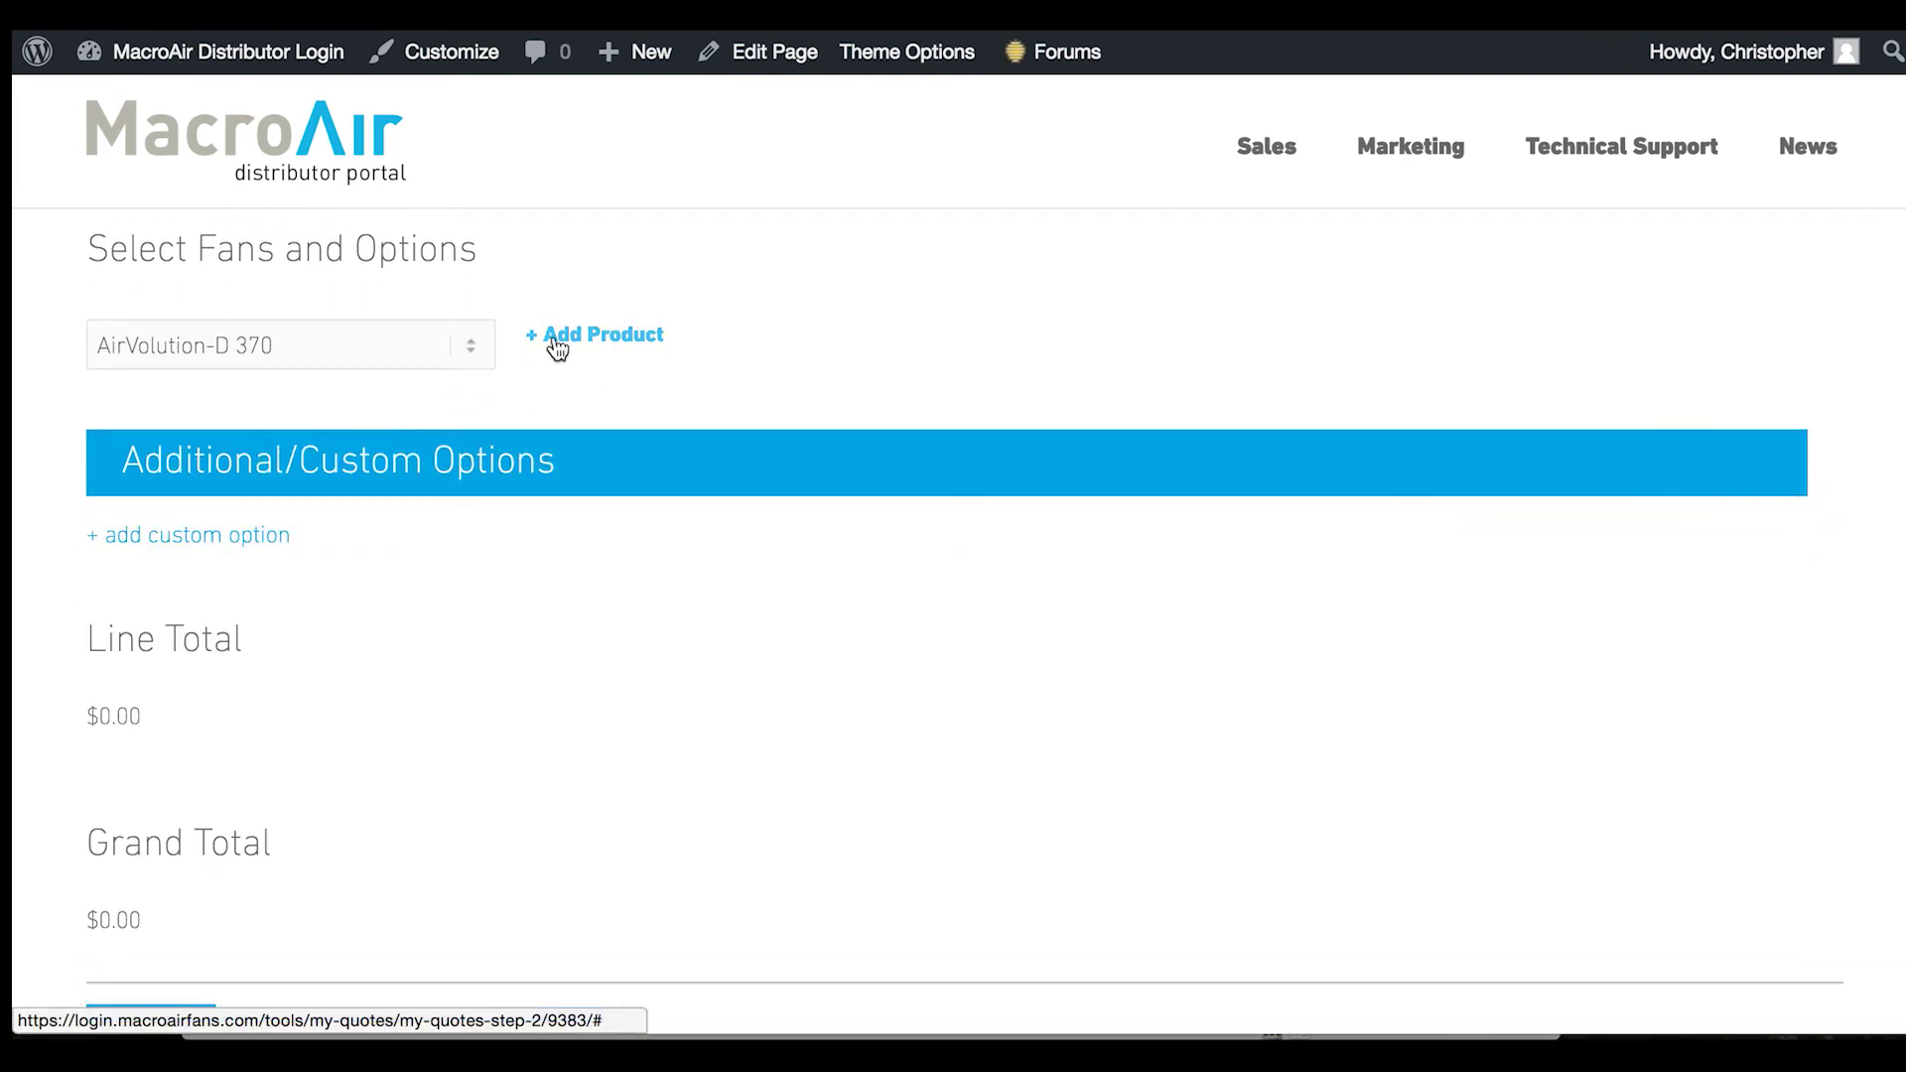
pyautogui.click(582, 337)
# Set the fan line to quantity 3 of the 08 FT AirVolution-D 370 model at $3,850
pyautogui.scroll(-2, 297, 490)
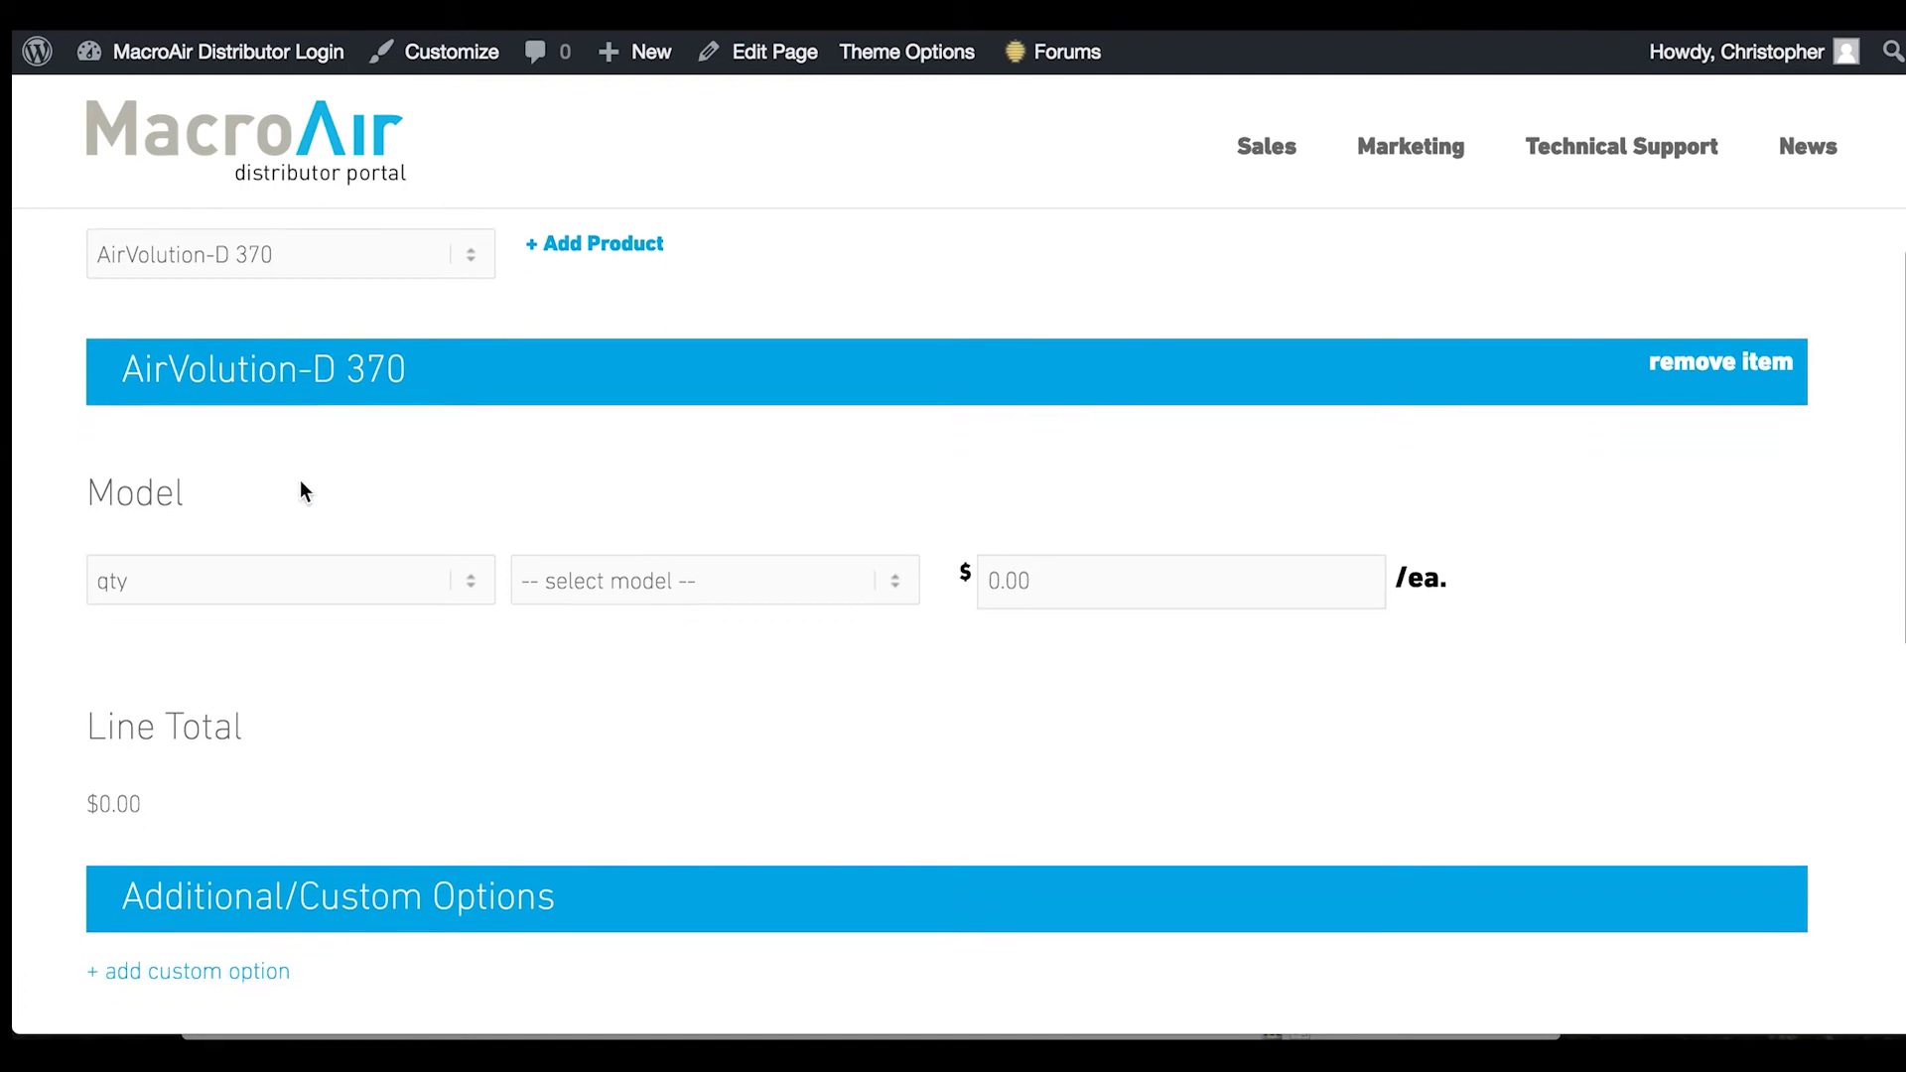
pyautogui.click(310, 552)
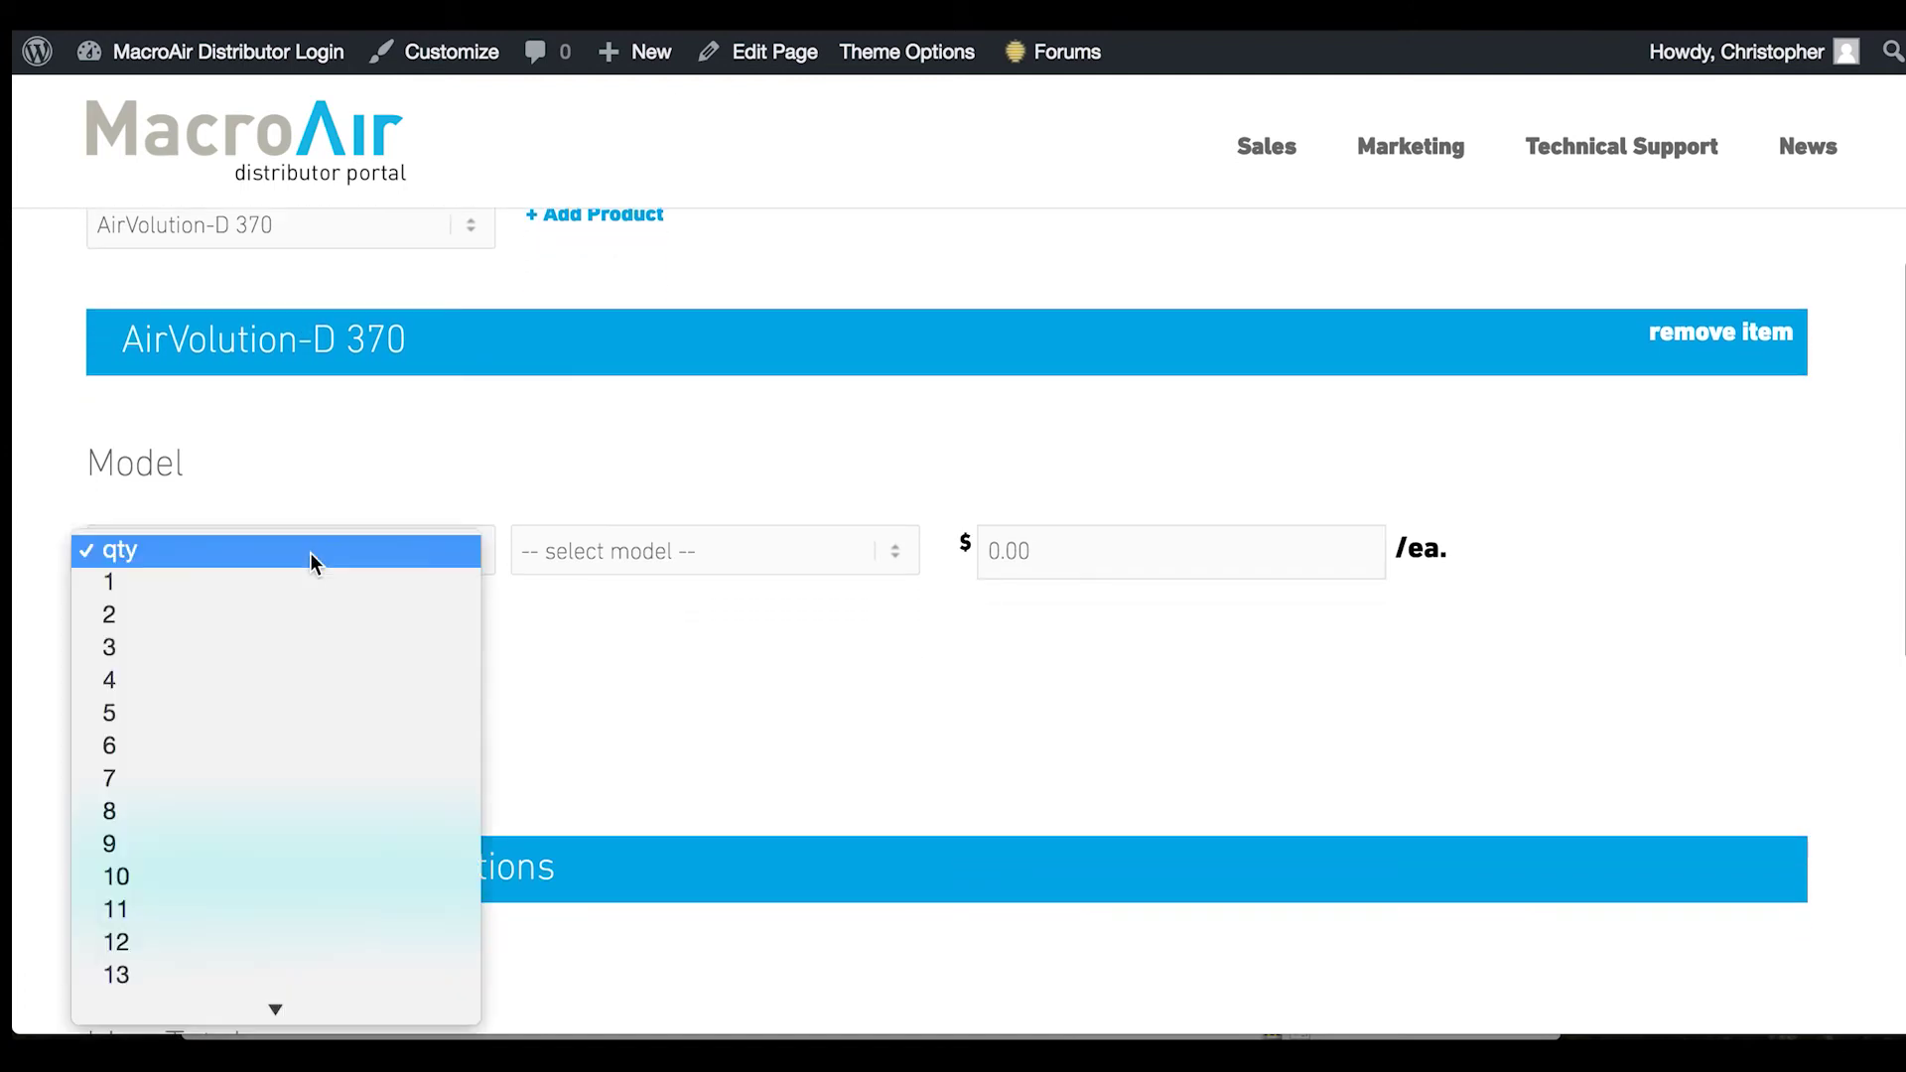
pyautogui.click(284, 639)
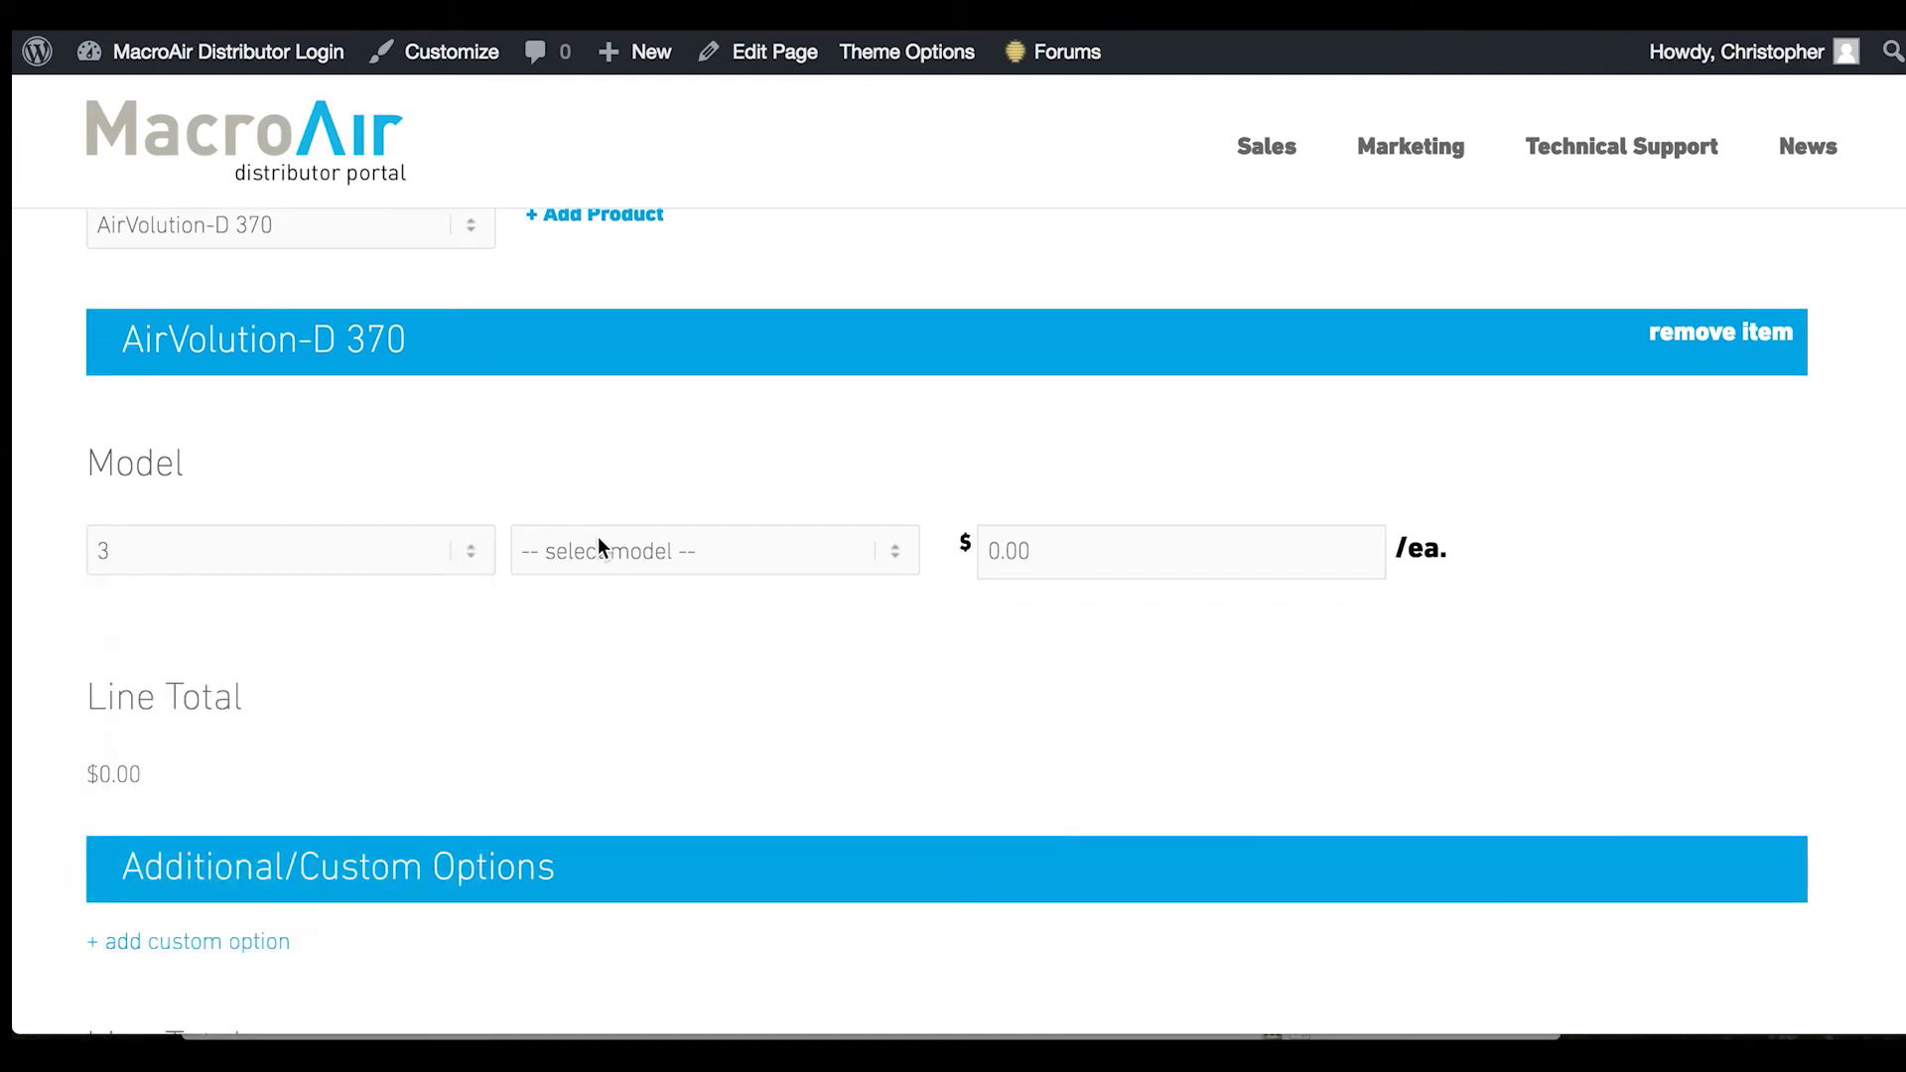
pyautogui.click(707, 547)
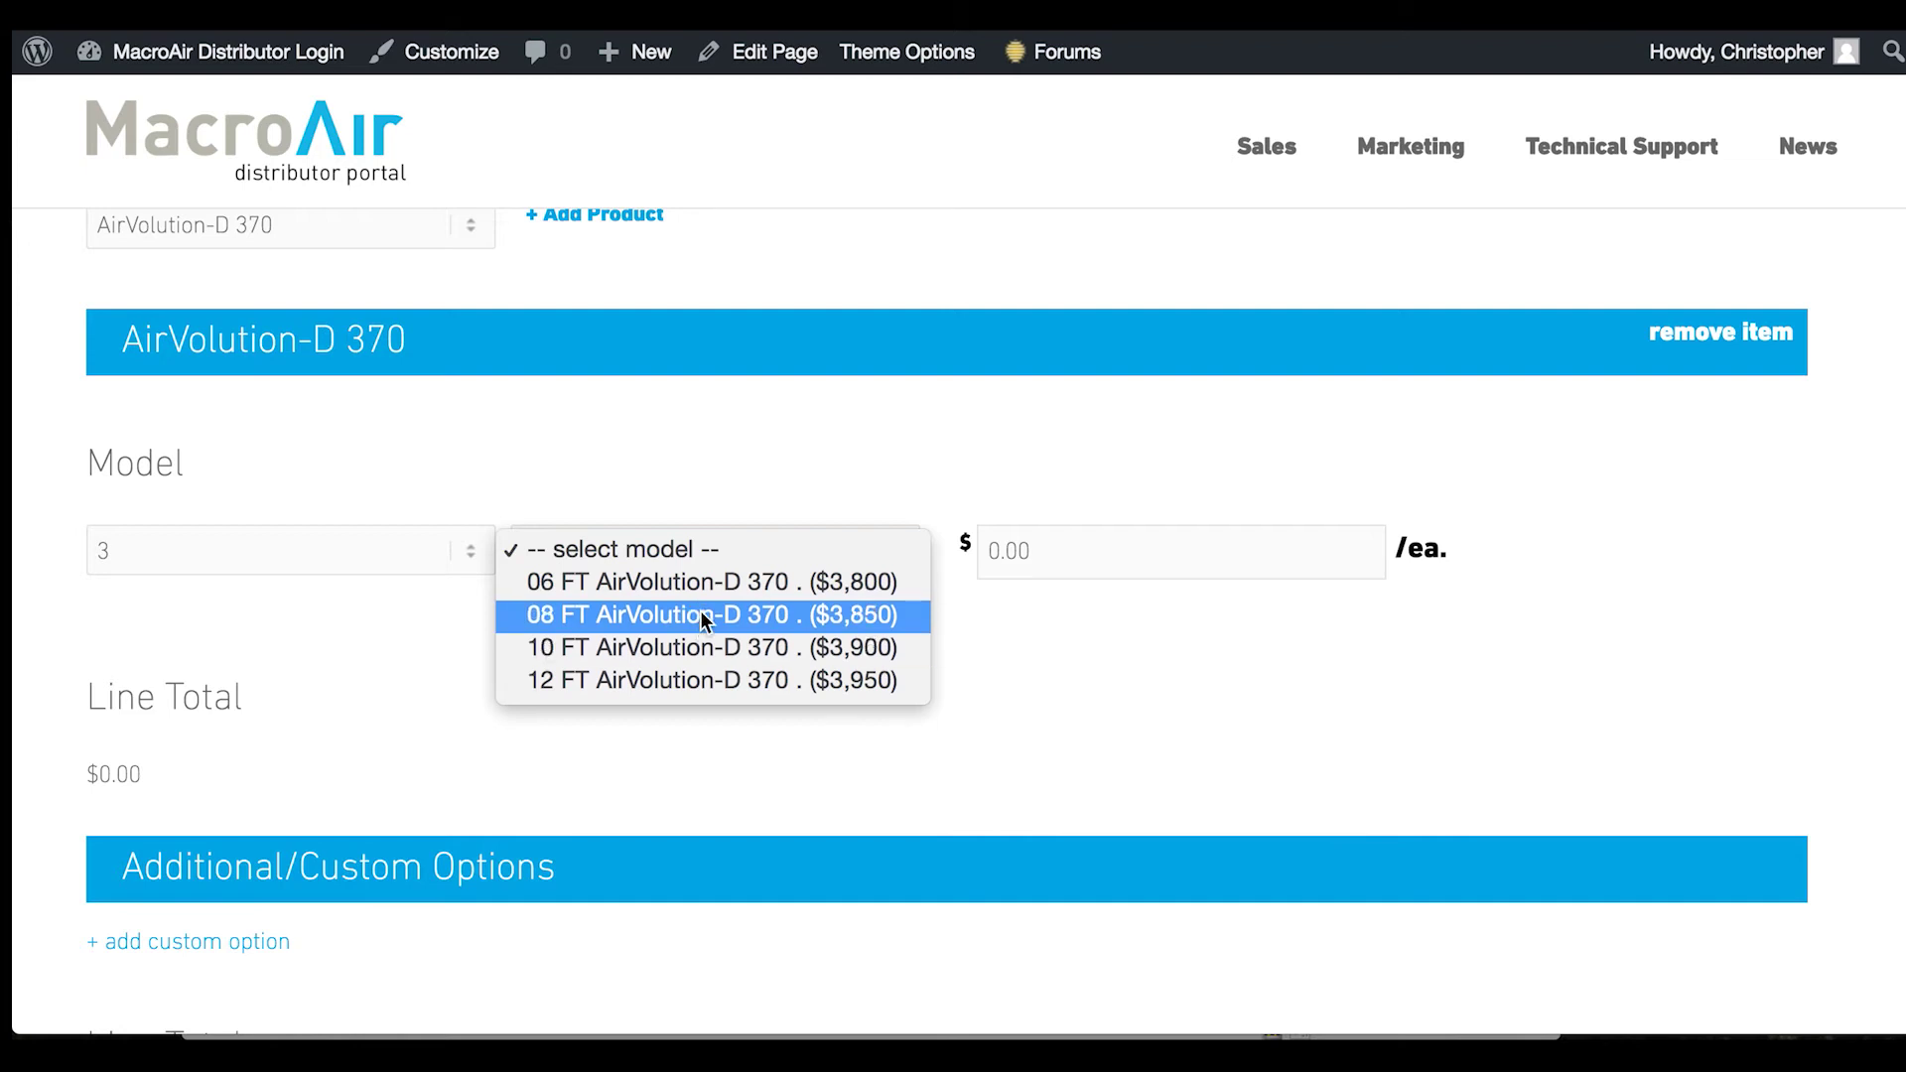
pyautogui.click(700, 615)
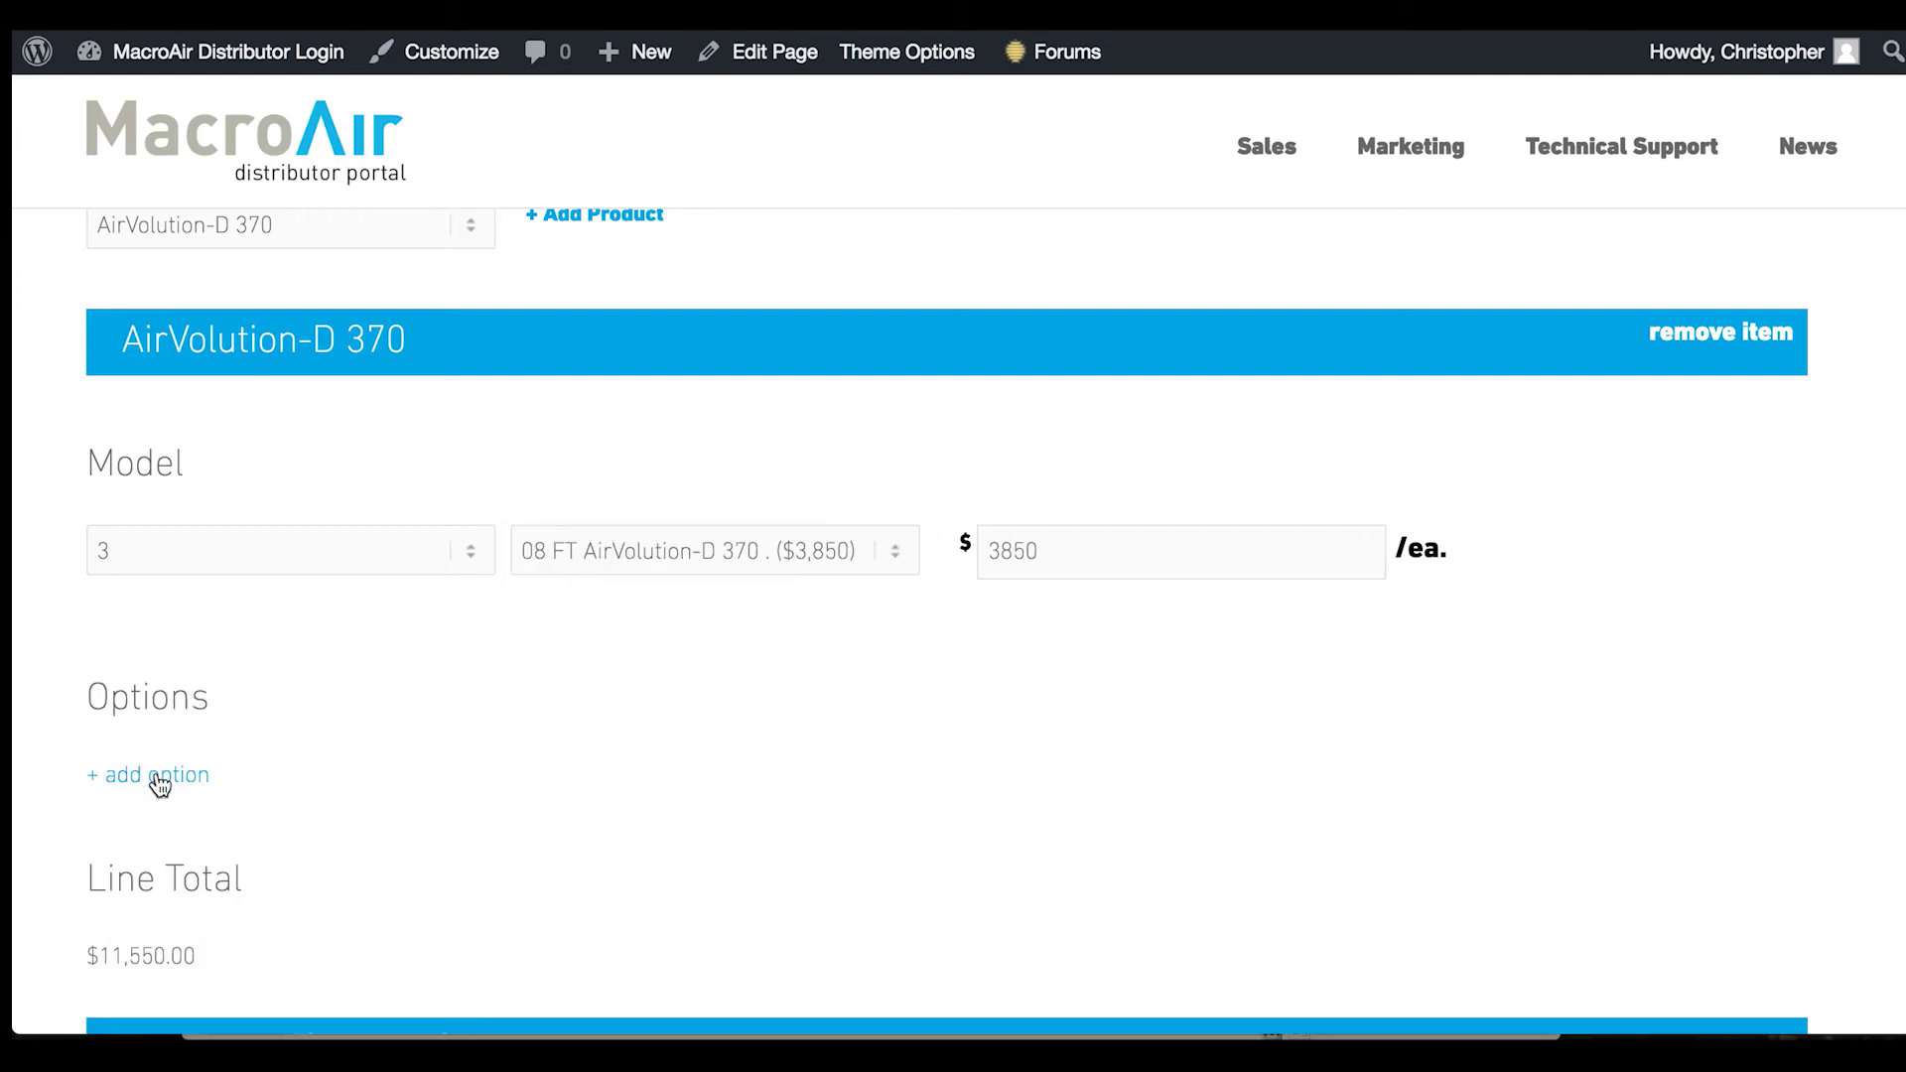
# Add an option row with quantity 3 and the 02 ft / 0.61 m Drop Length
pyautogui.click(158, 785)
pyautogui.scroll(-3, 477, 690)
pyautogui.click(336, 631)
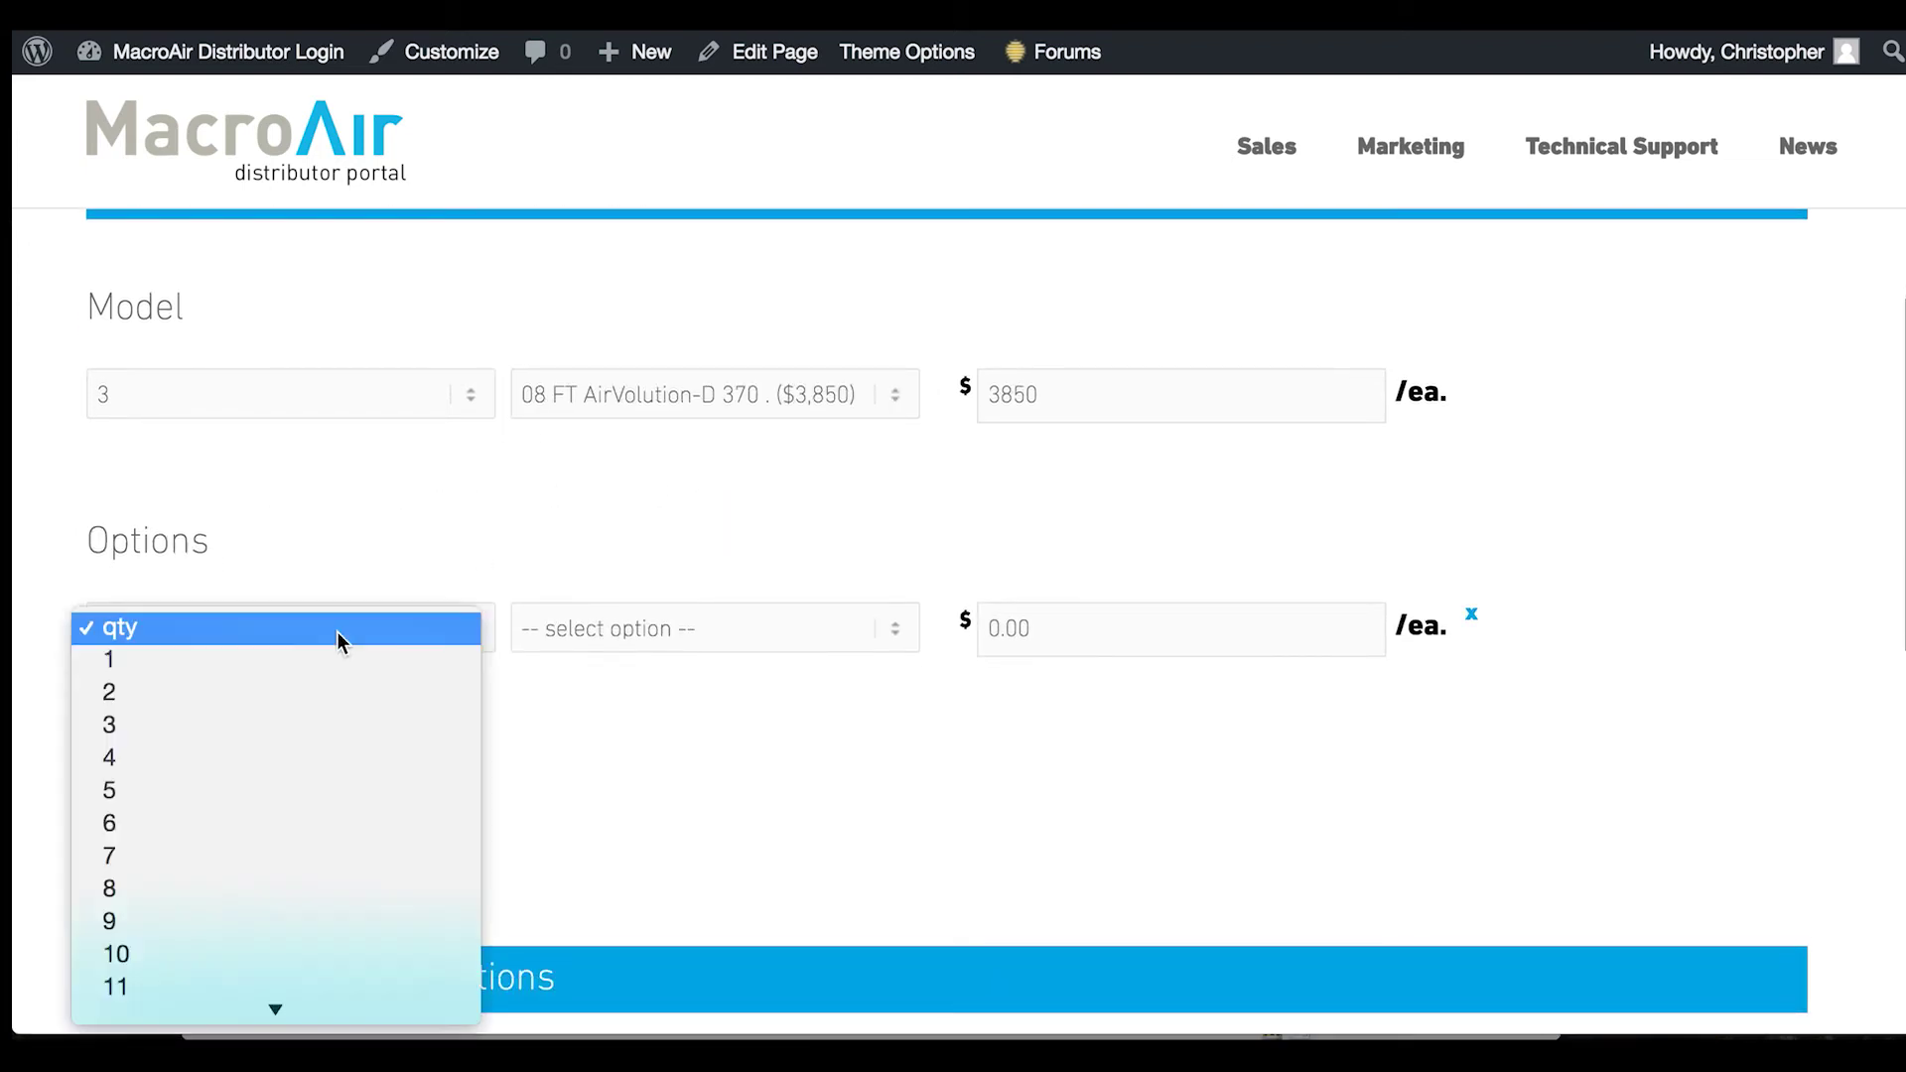
pyautogui.click(218, 723)
pyautogui.click(655, 627)
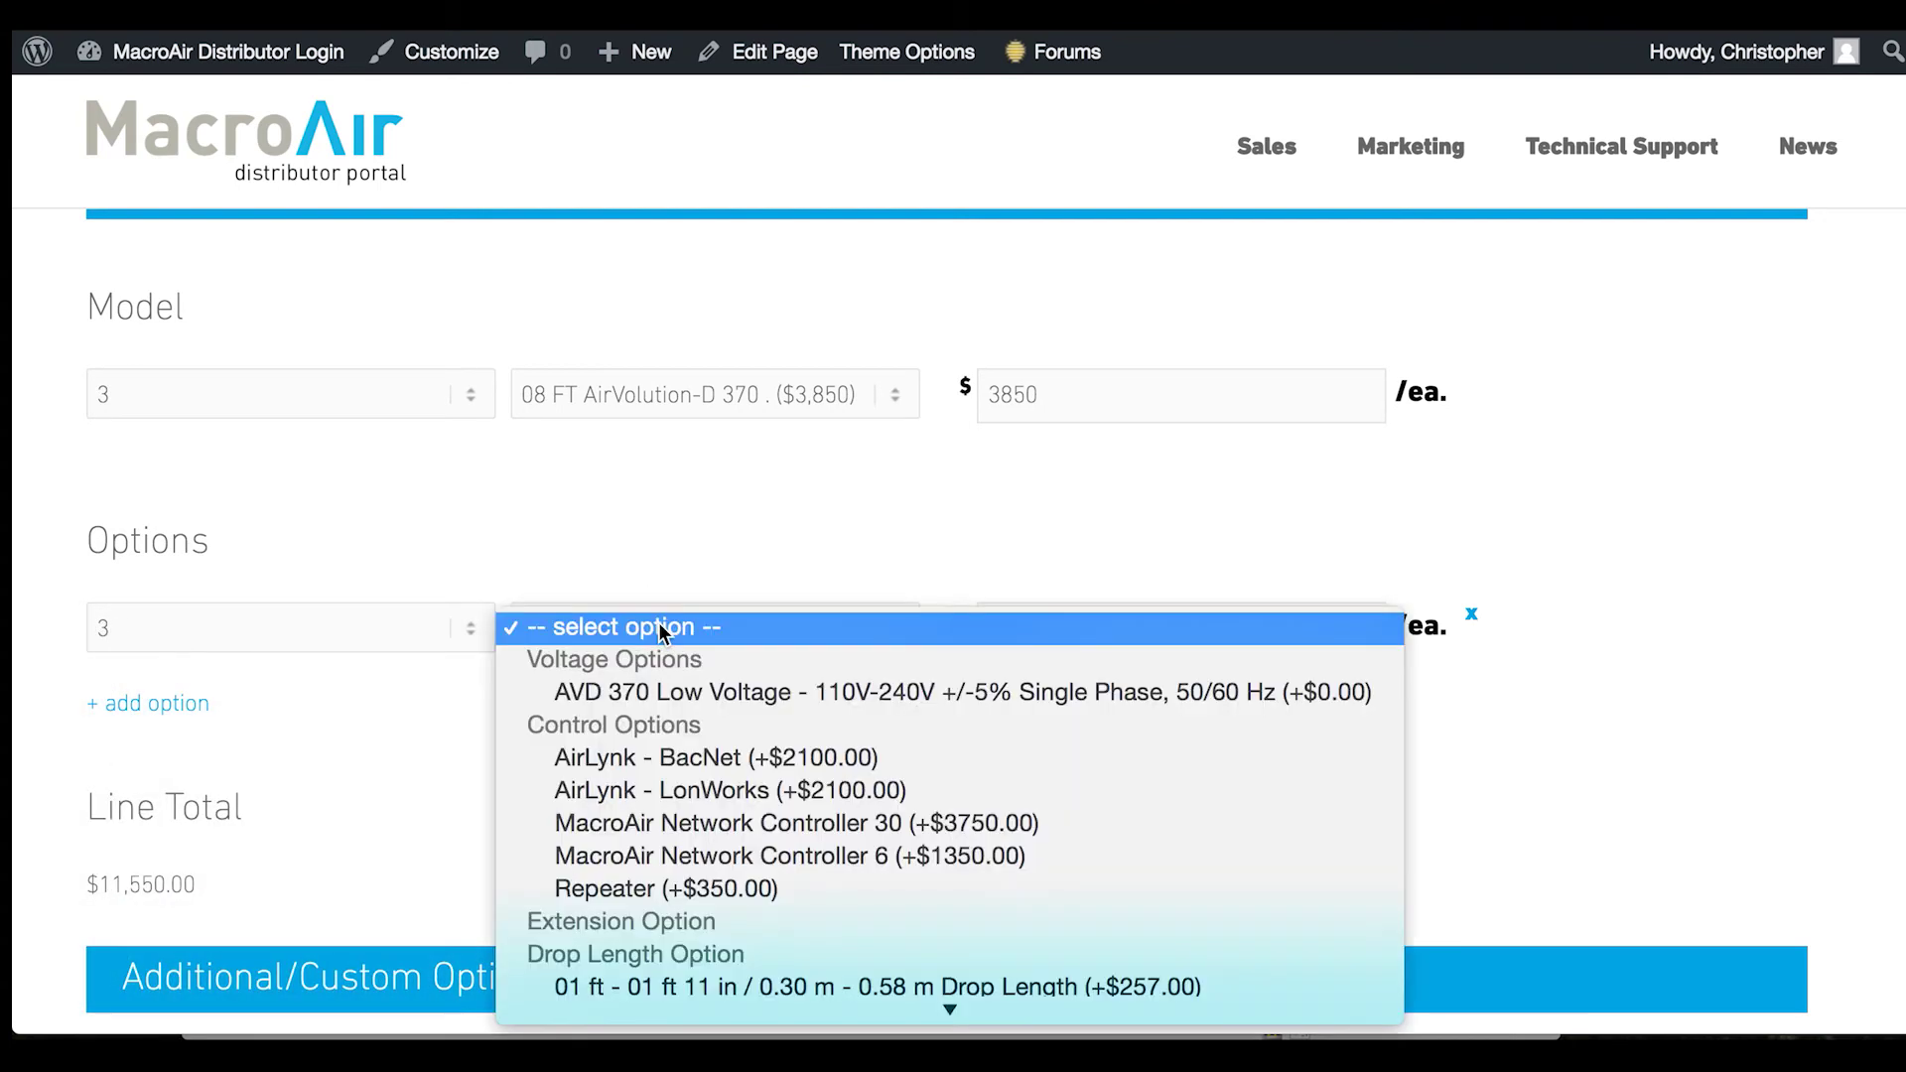
pyautogui.scroll(-5, 753, 733)
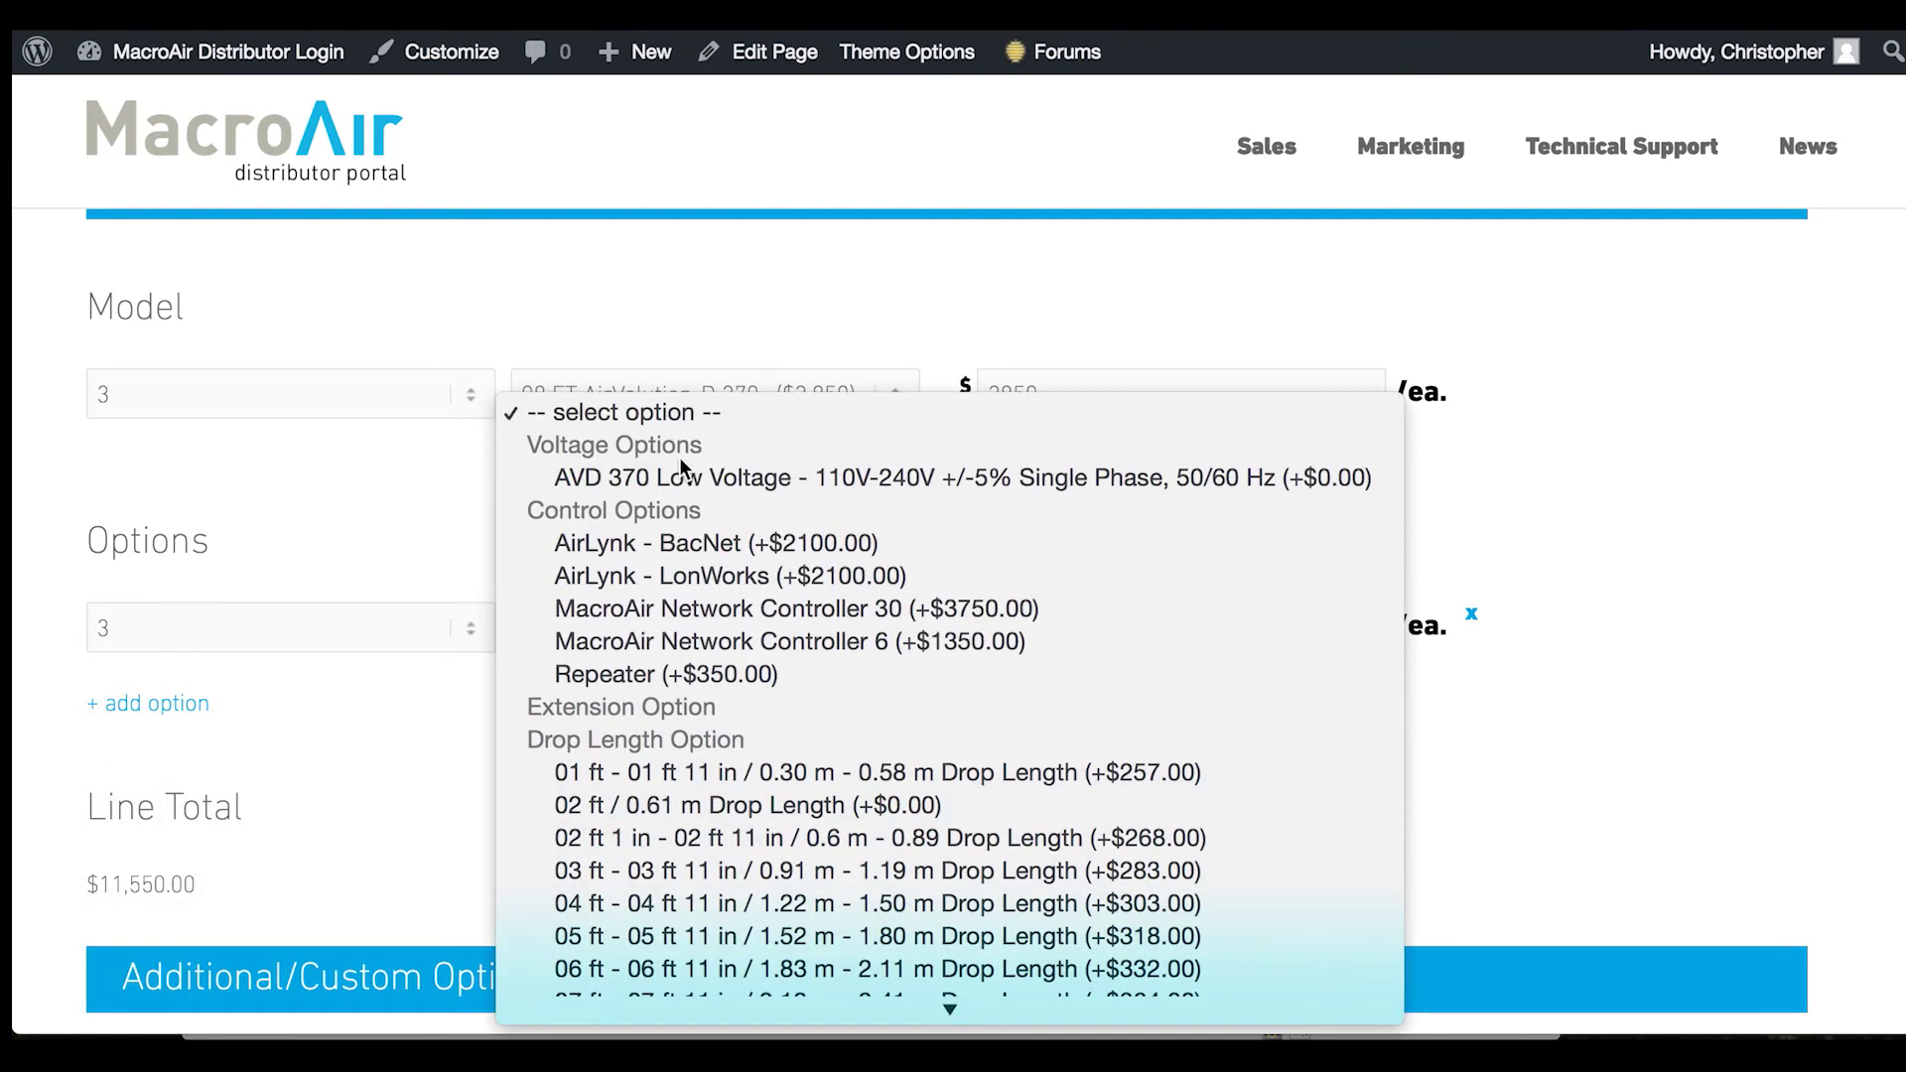
pyautogui.scroll(-3, 711, 695)
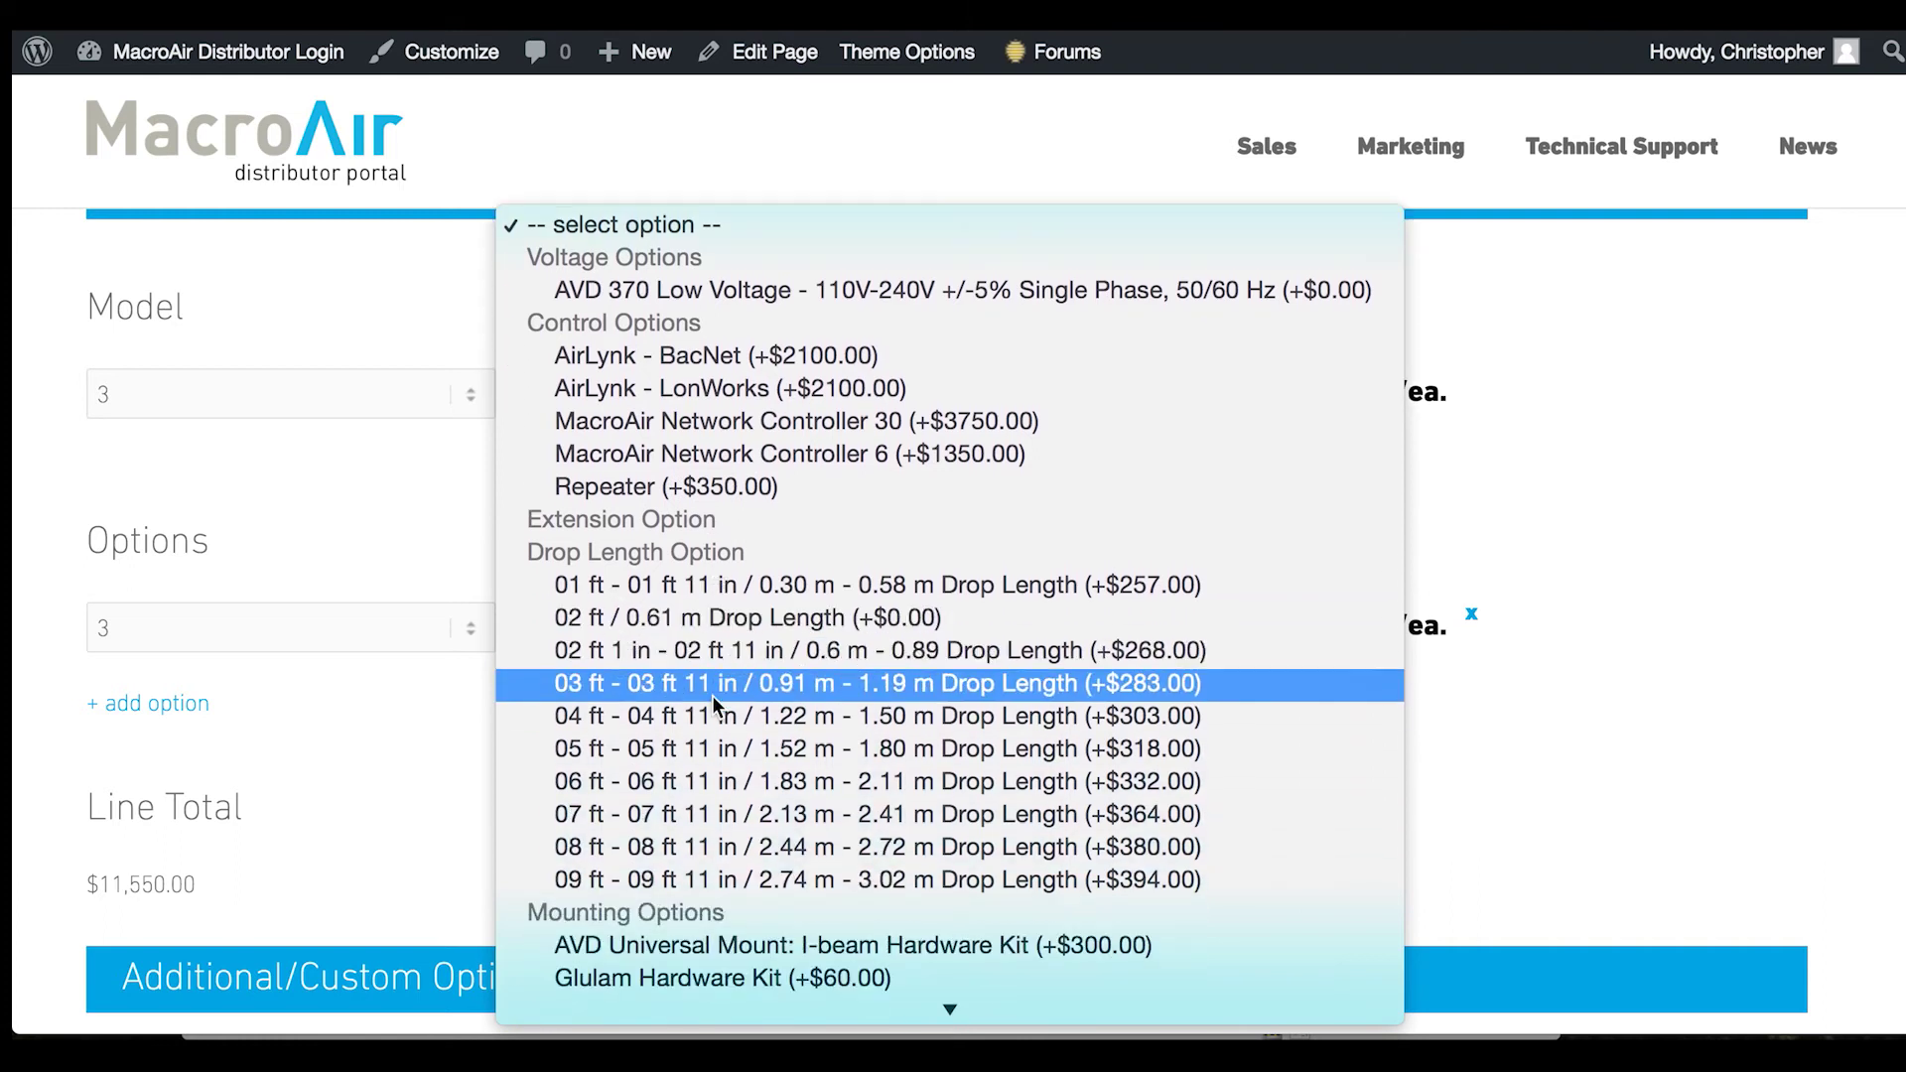
pyautogui.scroll(-5, 711, 694)
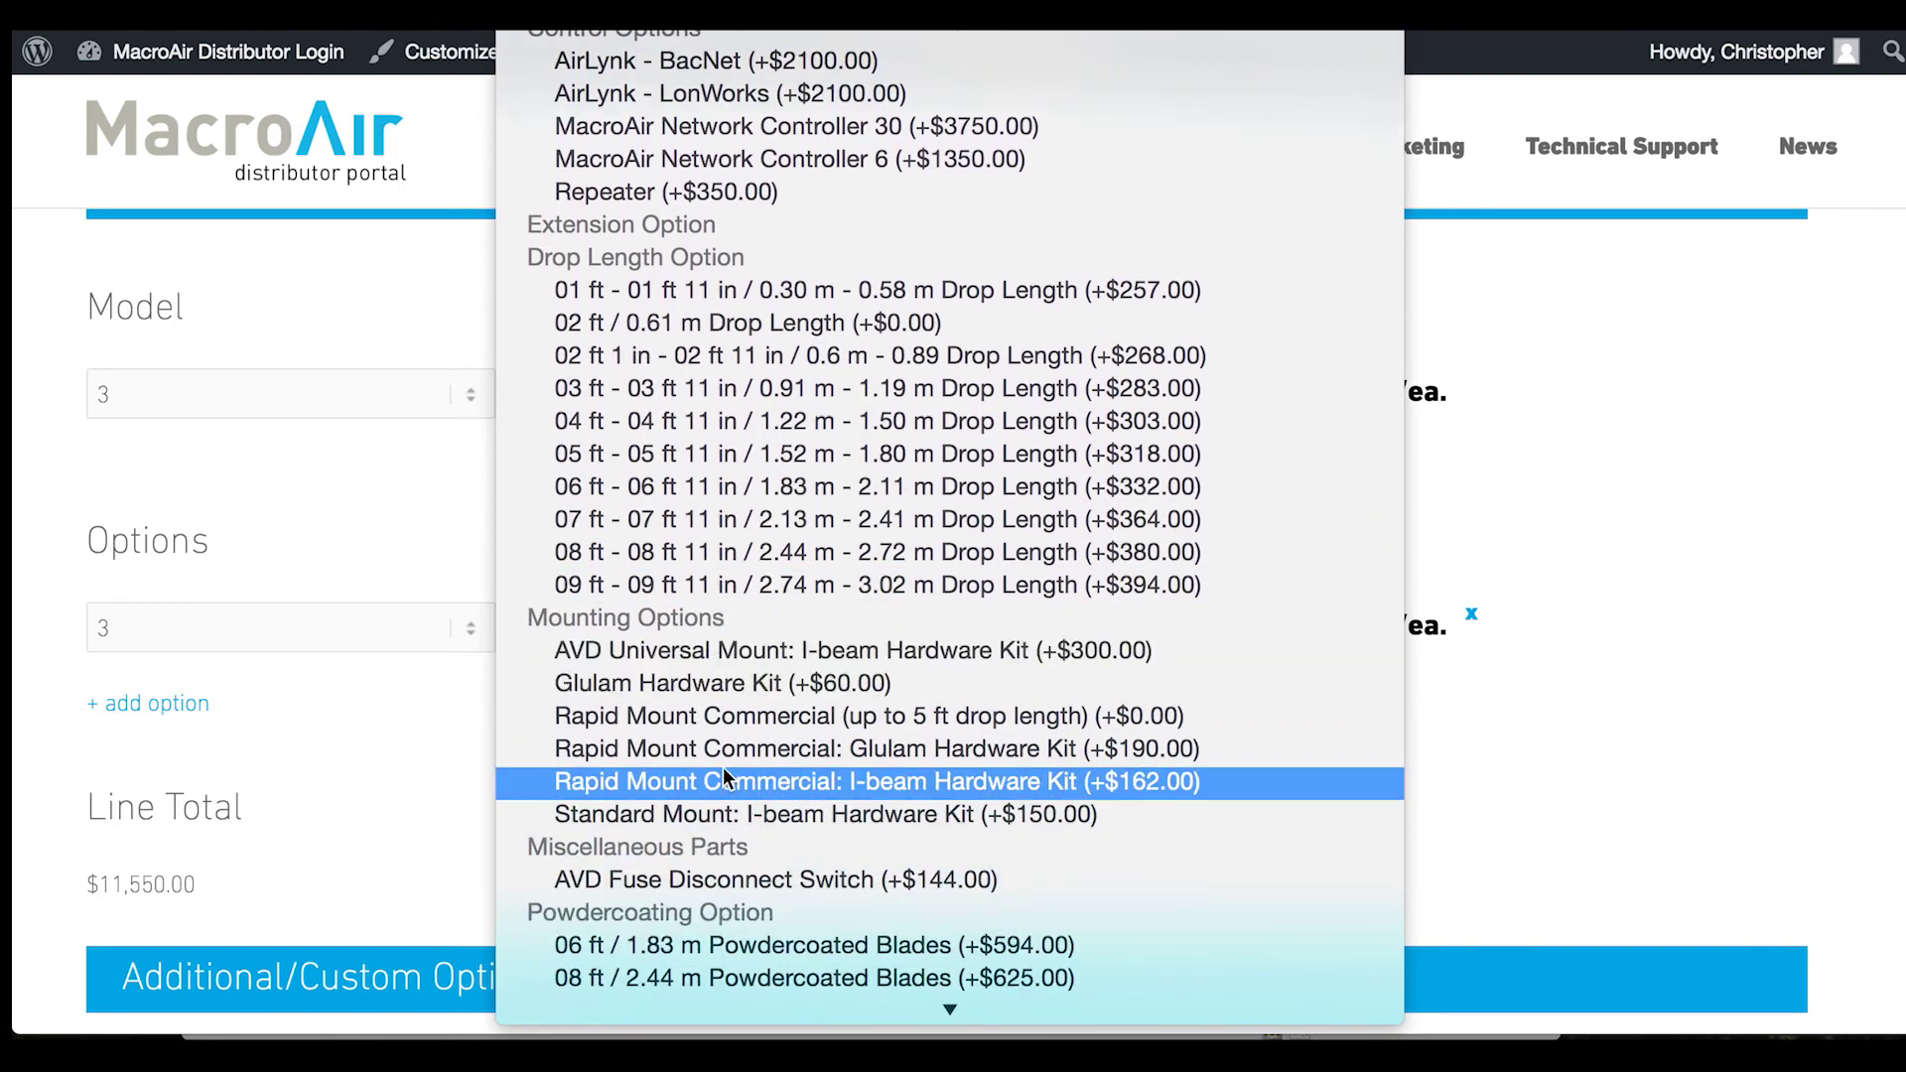
pyautogui.scroll(-3, 723, 783)
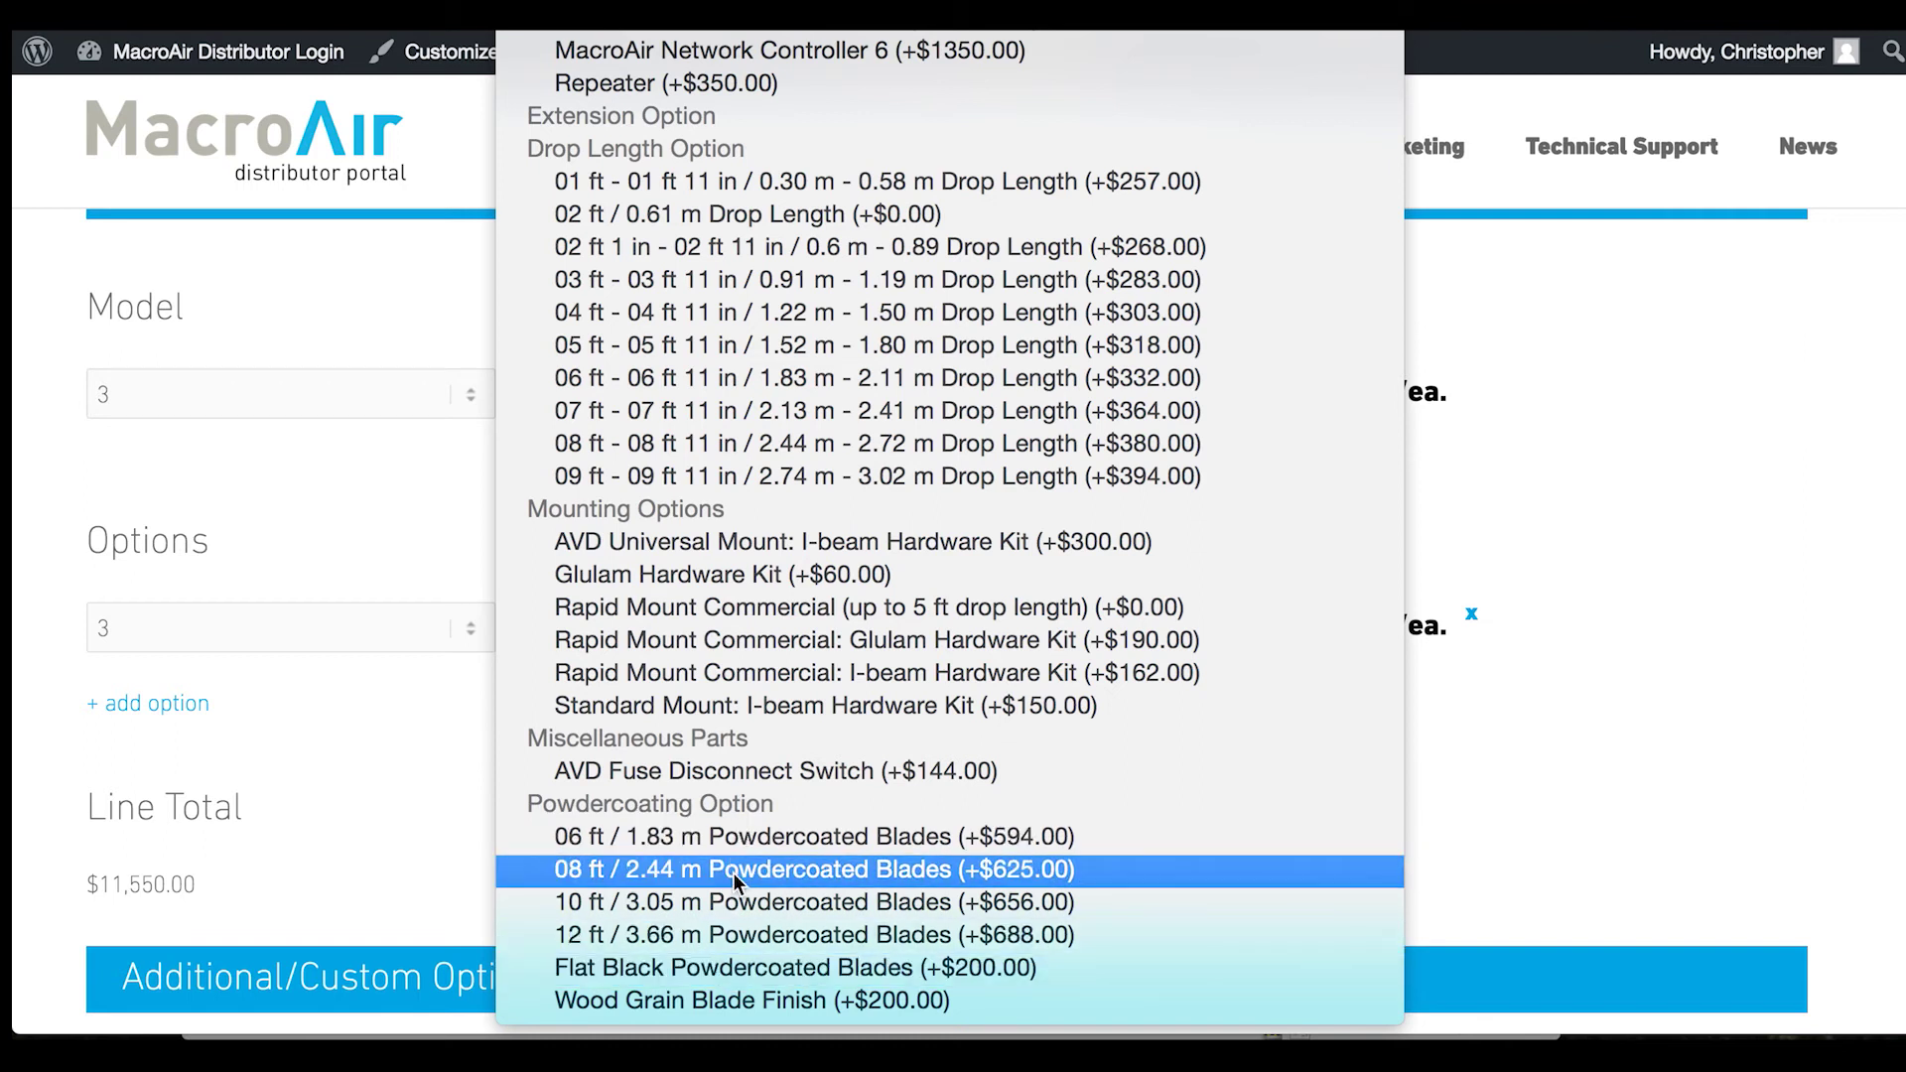
pyautogui.scroll(2, 732, 873)
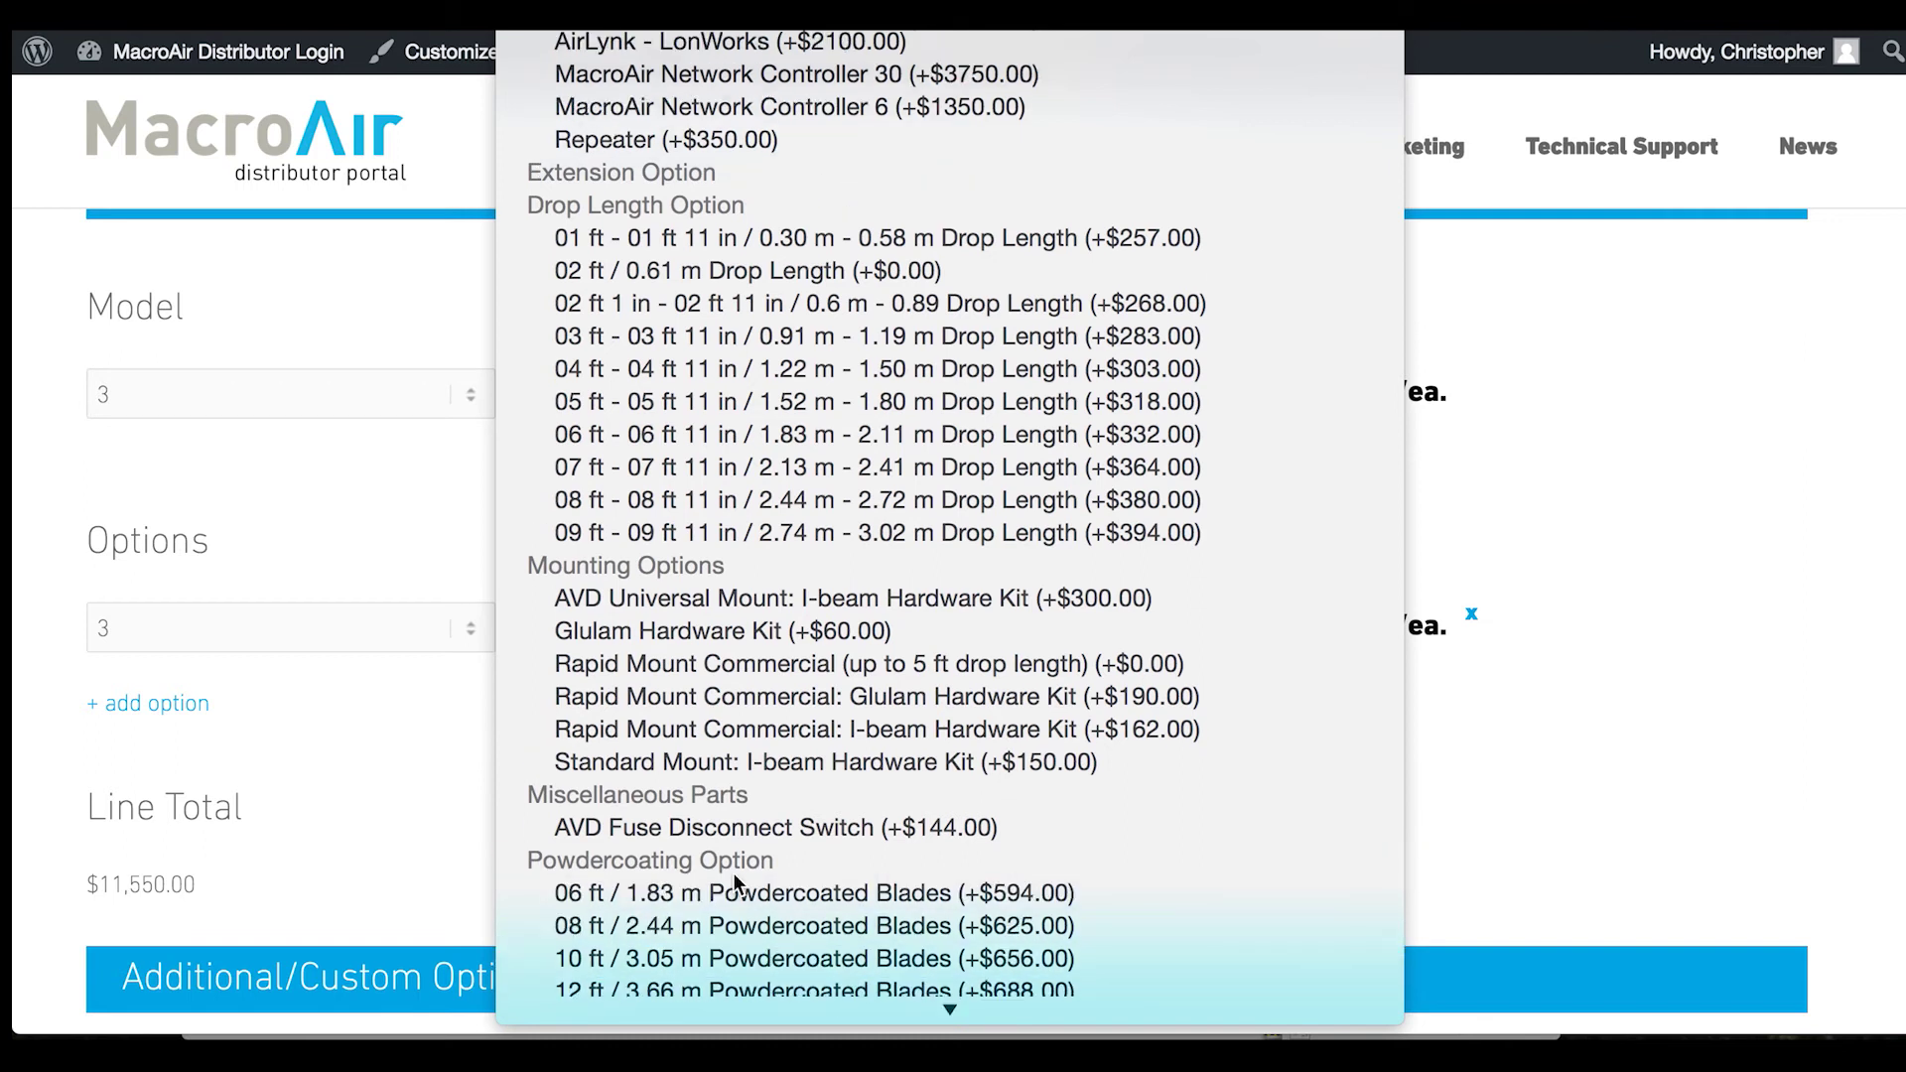
pyautogui.click(680, 266)
pyautogui.click(413, 524)
# Add a blank custom option row and then delete it
pyautogui.scroll(-5, 410, 516)
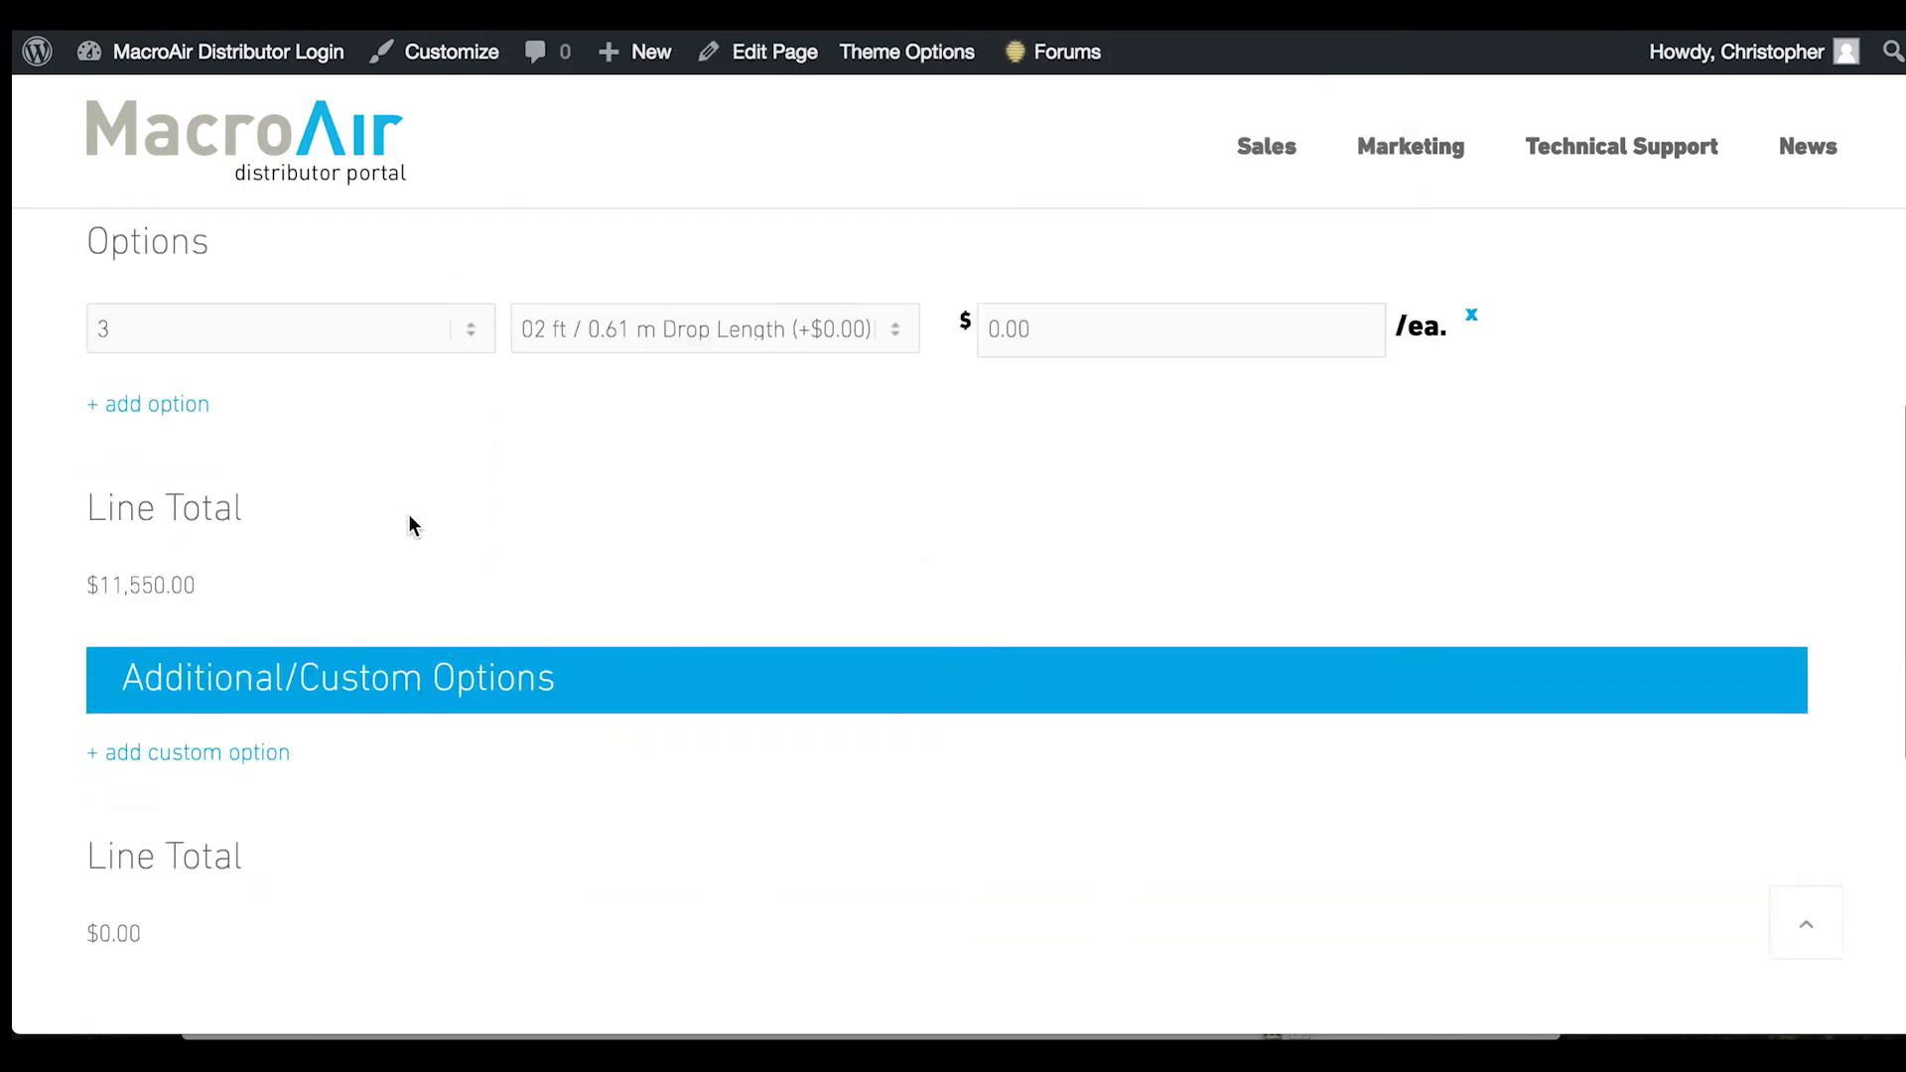
pyautogui.scroll(-2, 410, 521)
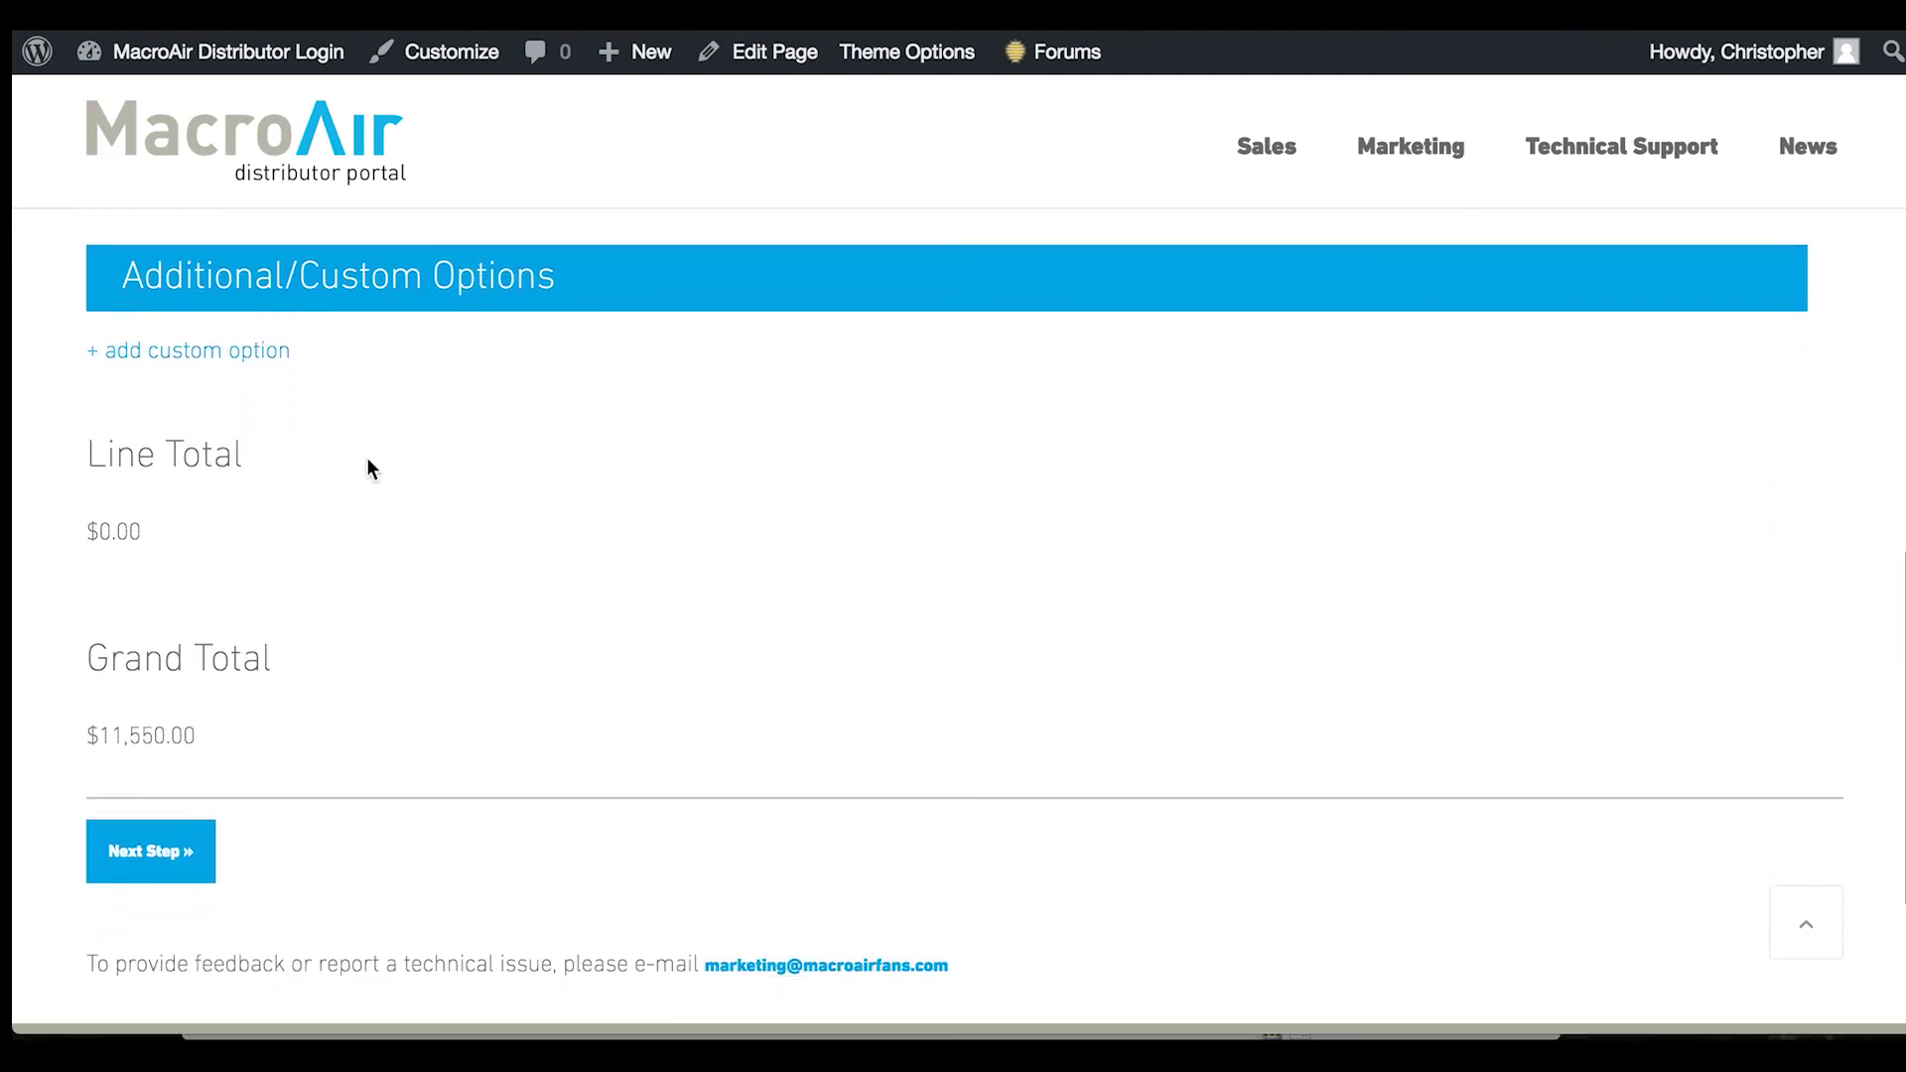
pyautogui.click(213, 353)
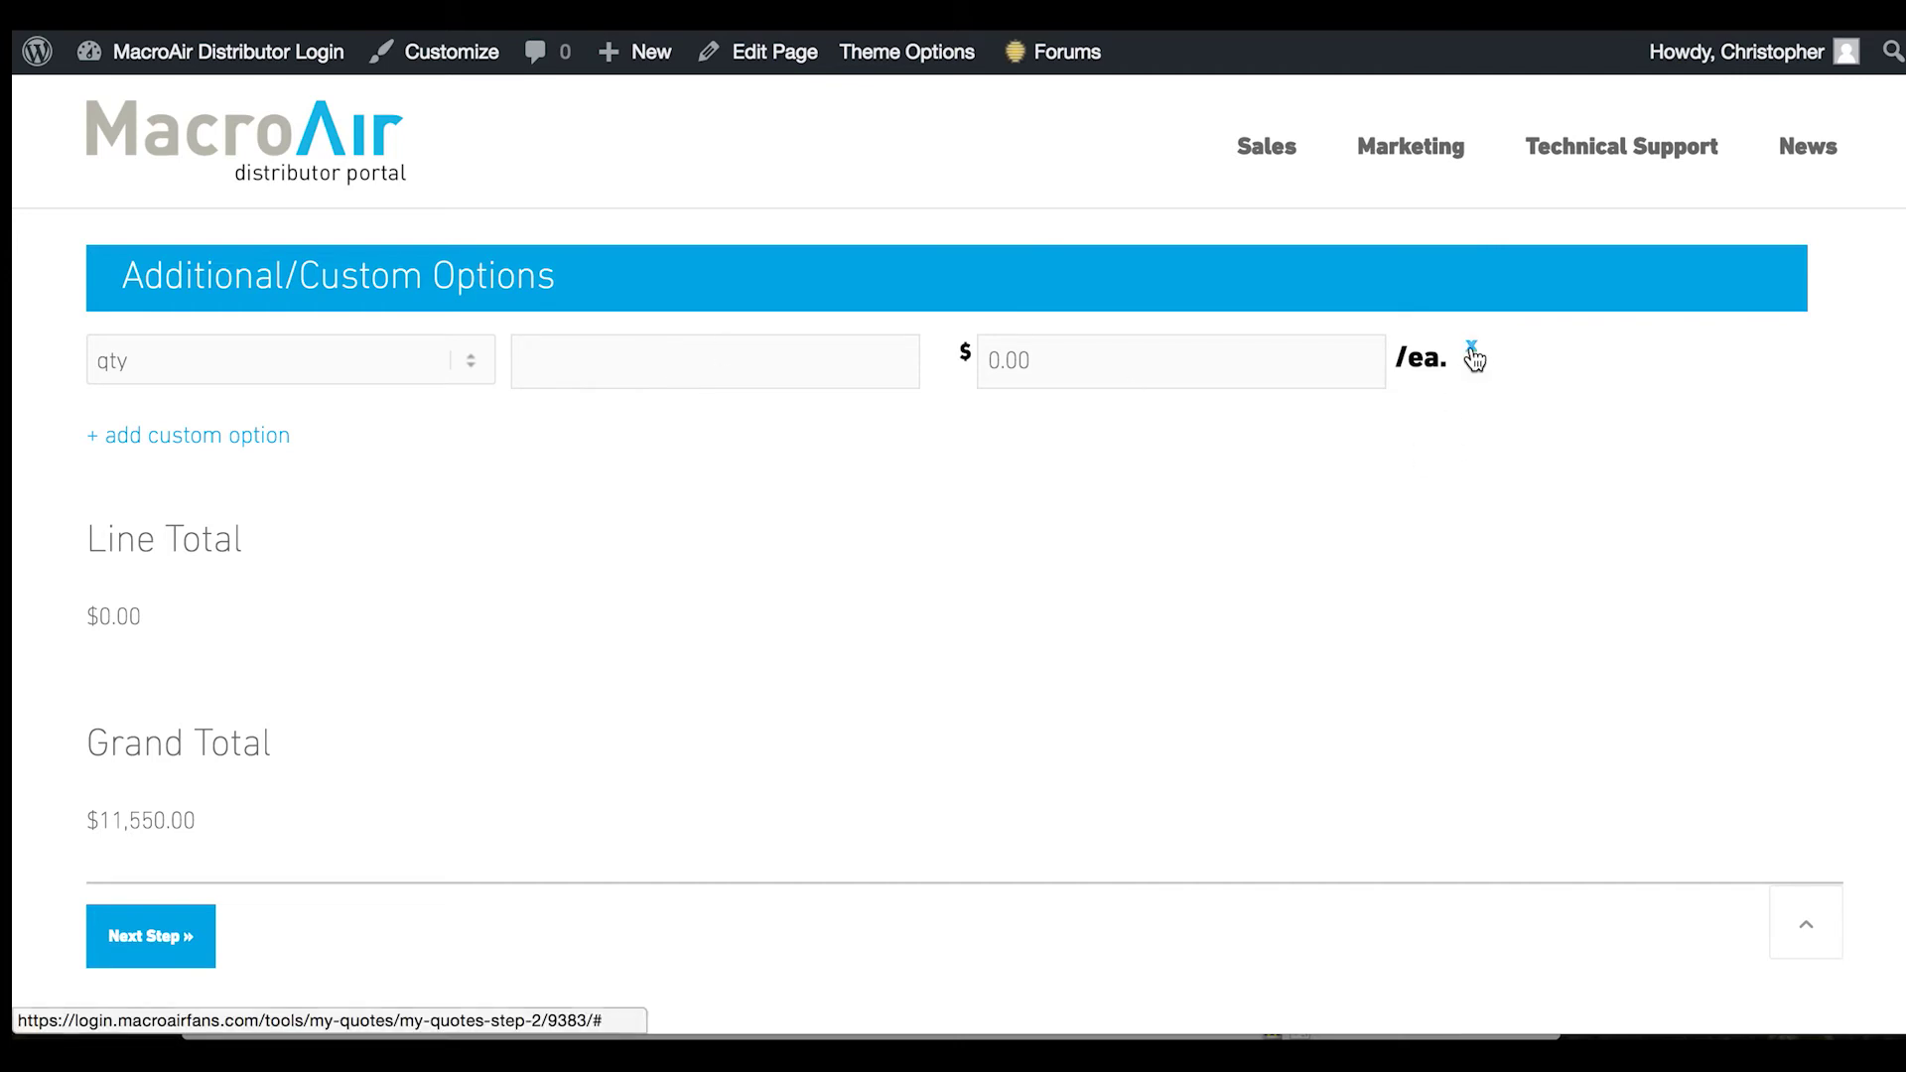
pyautogui.click(1471, 347)
# Change the per-fan model price to 3650 for a $10,950 total and continue to Step 3
pyautogui.scroll(5, 991, 554)
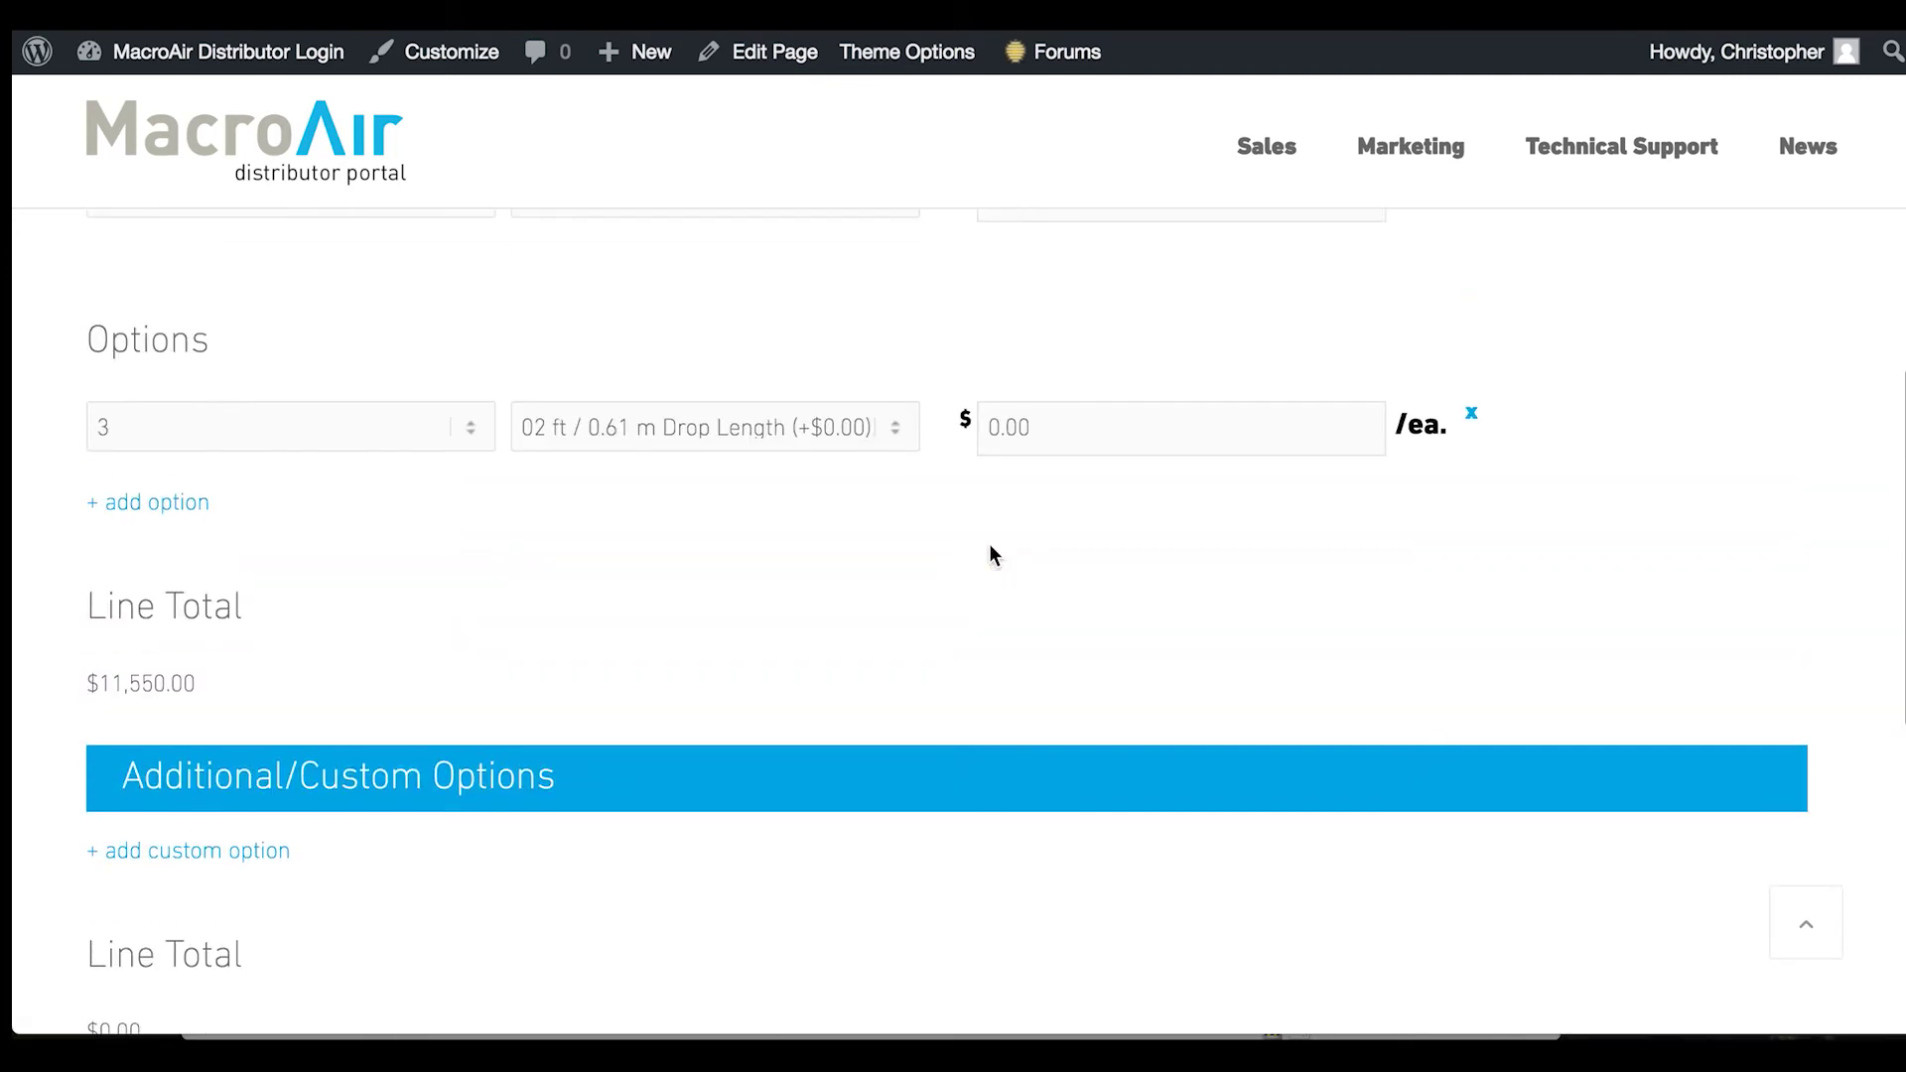
pyautogui.scroll(2, 1063, 407)
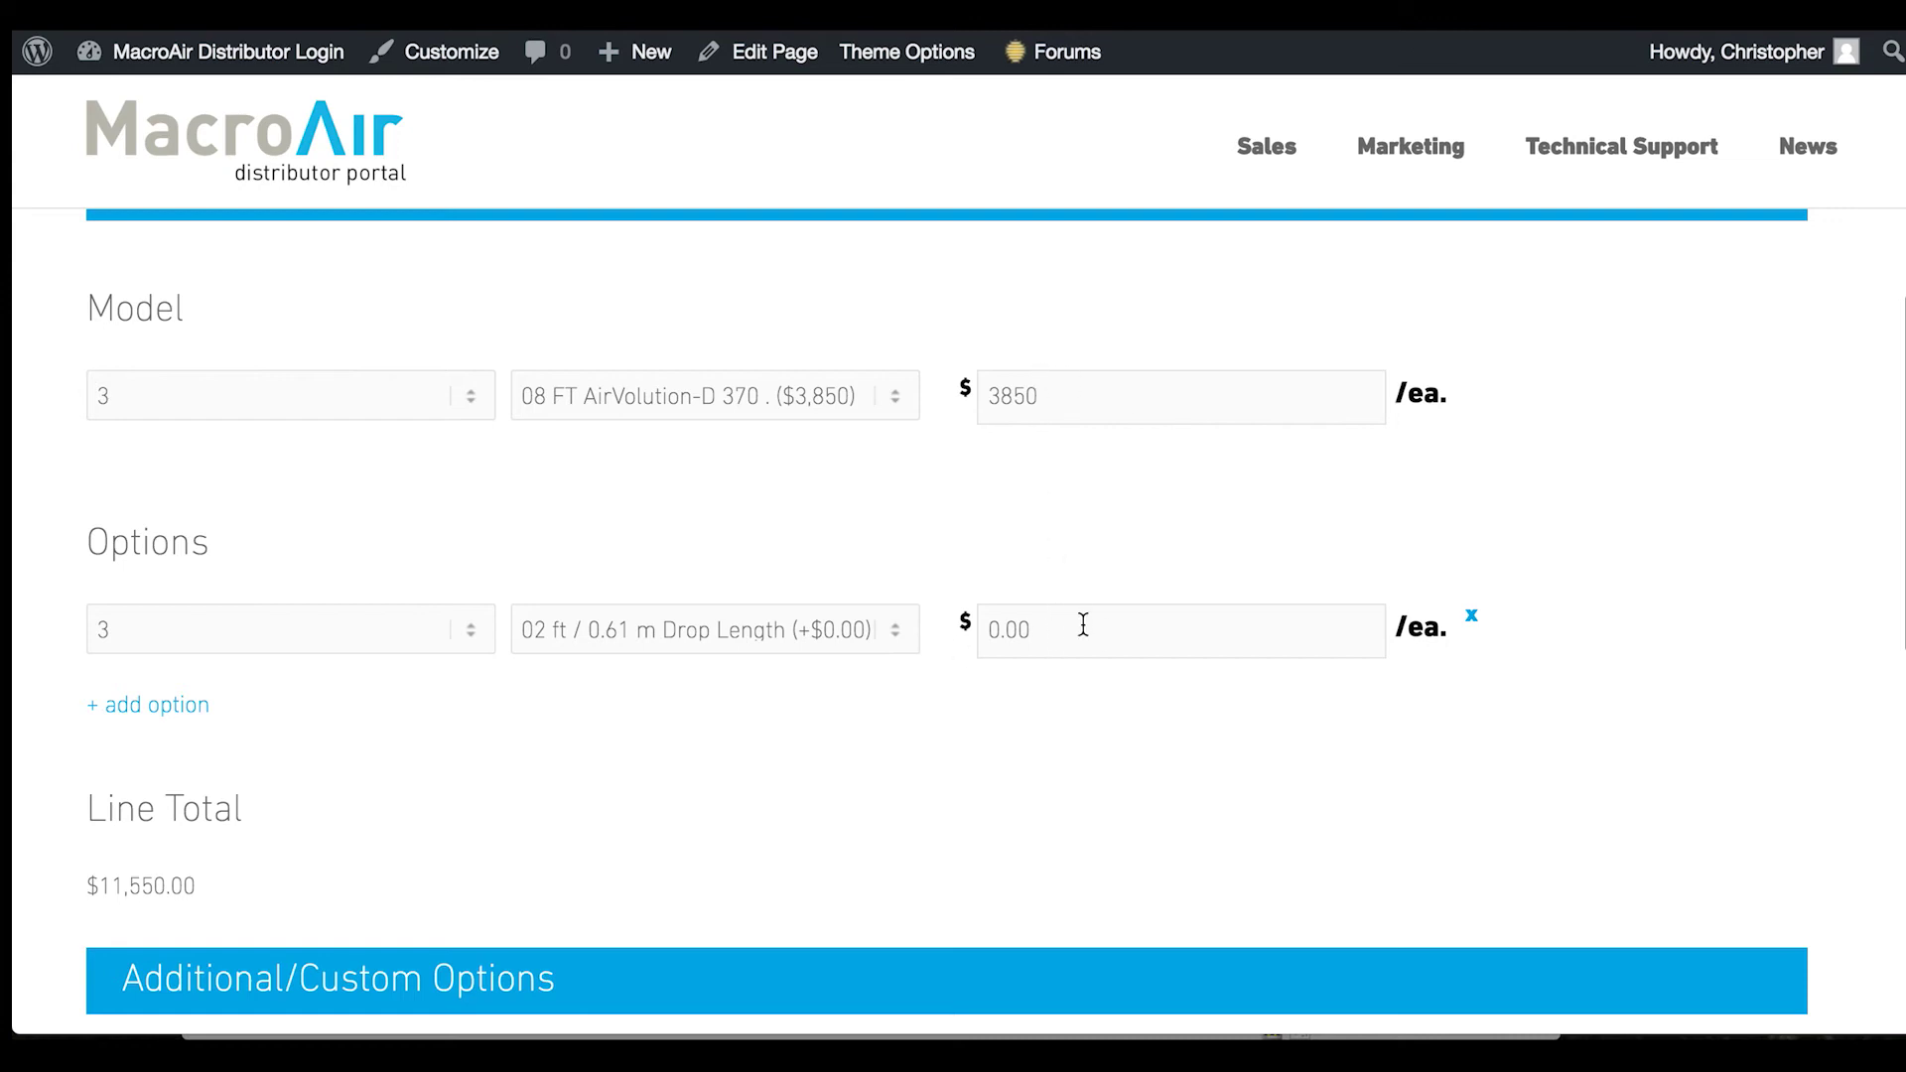
pyautogui.doubleClick(1063, 391)
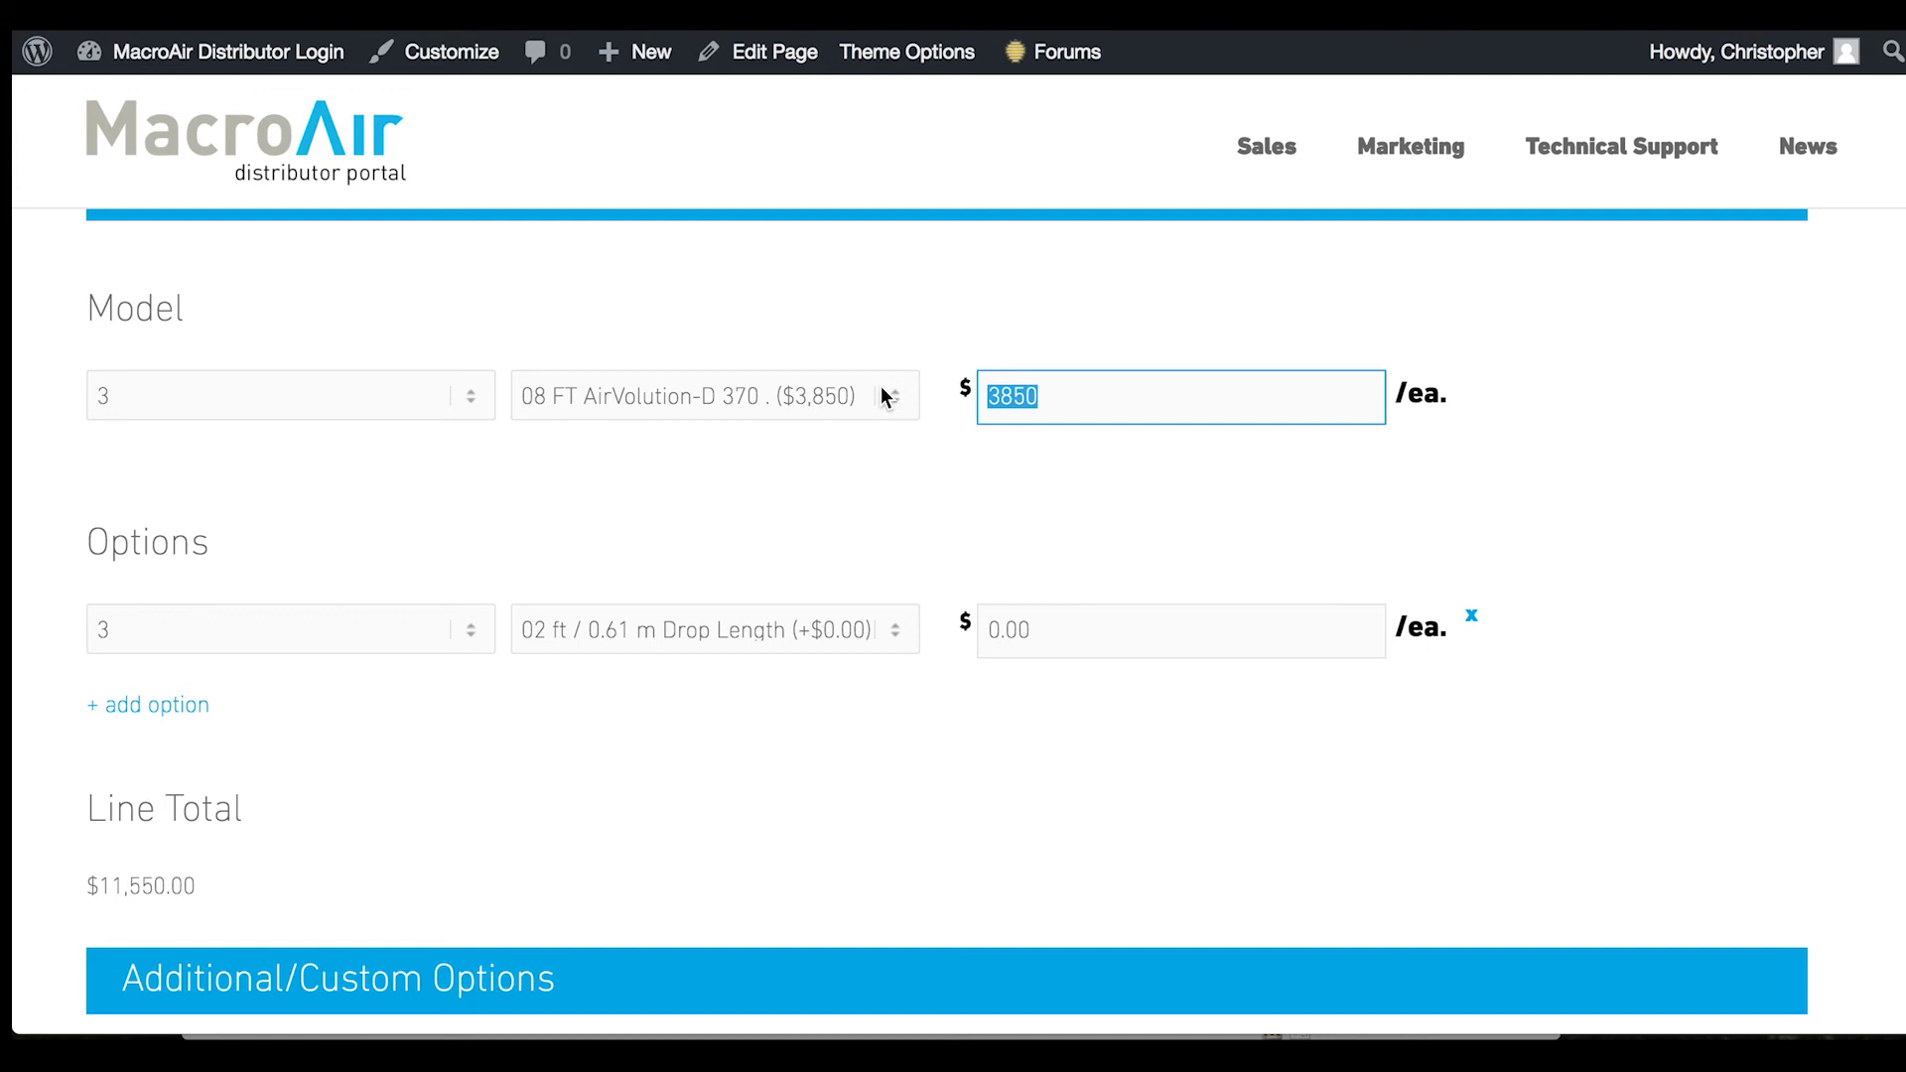
pyautogui.write('3650')
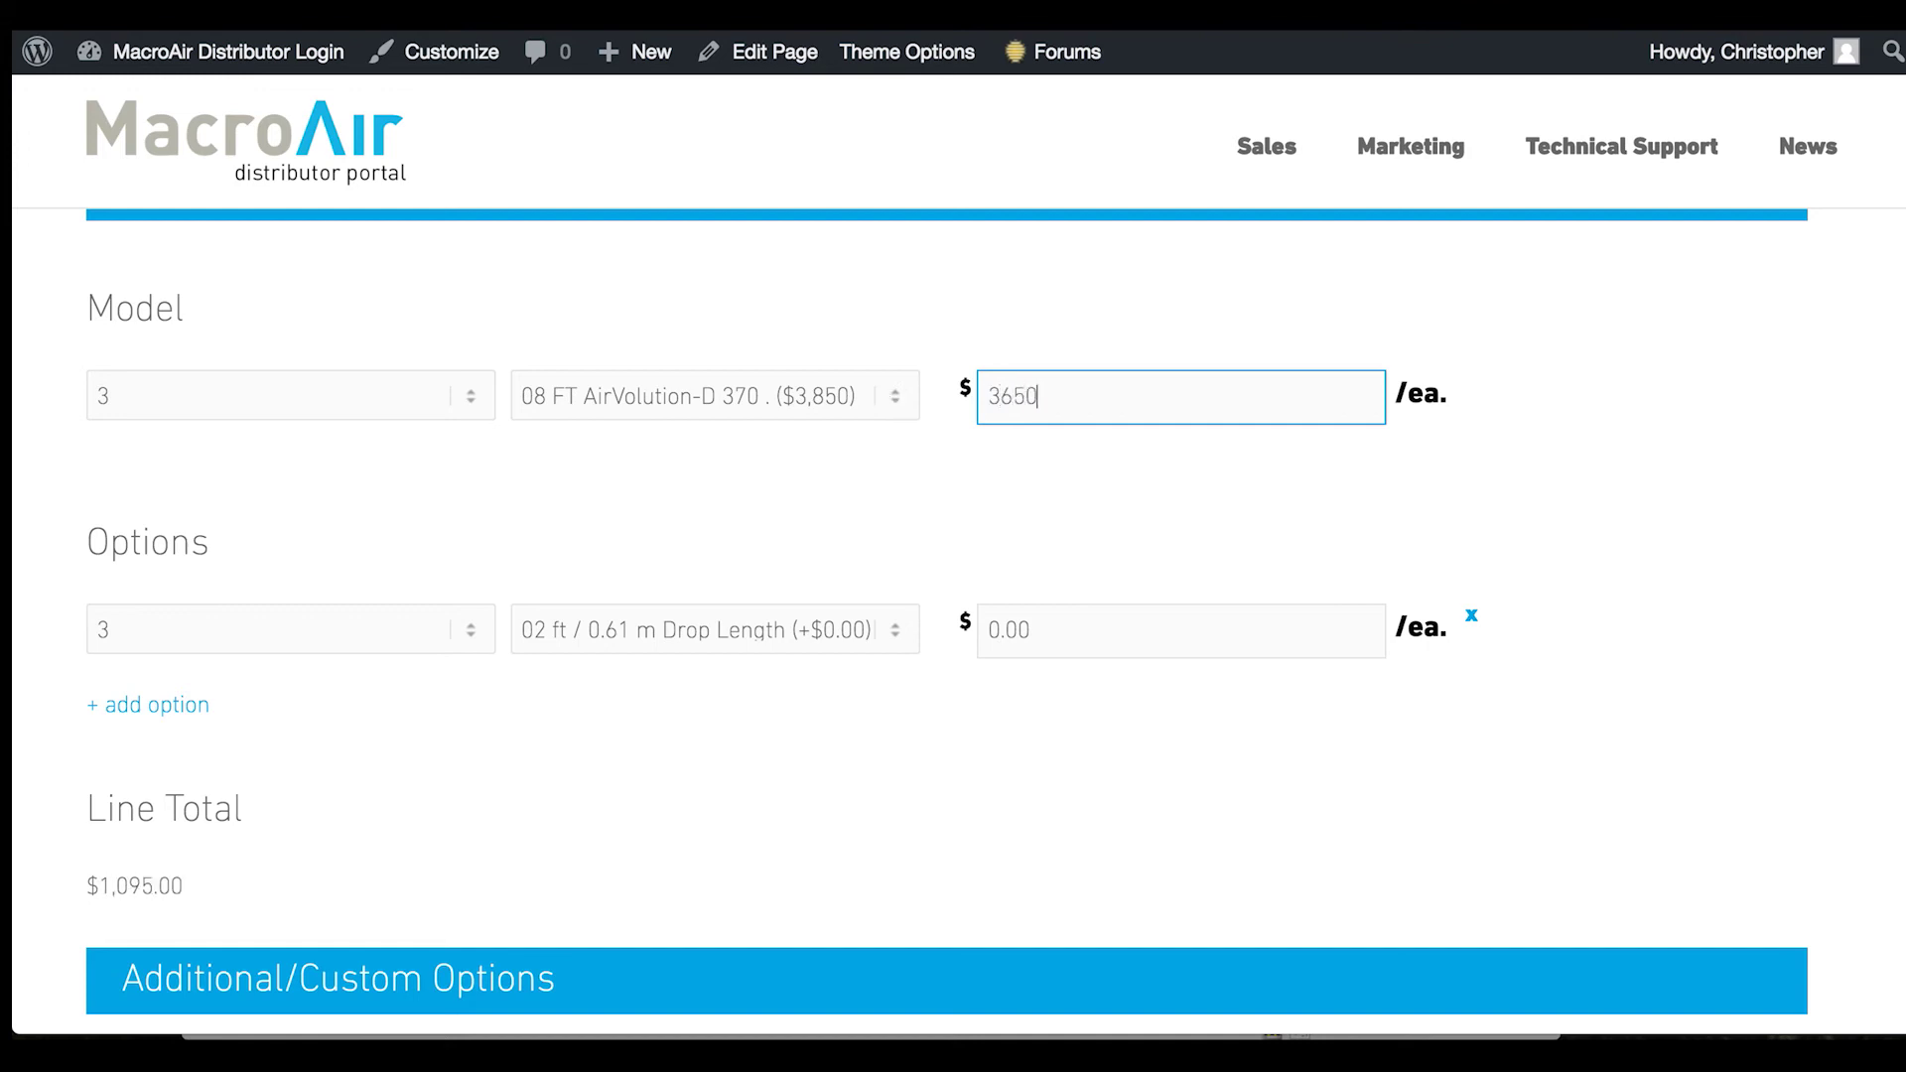
pyautogui.scroll(-7, 717, 594)
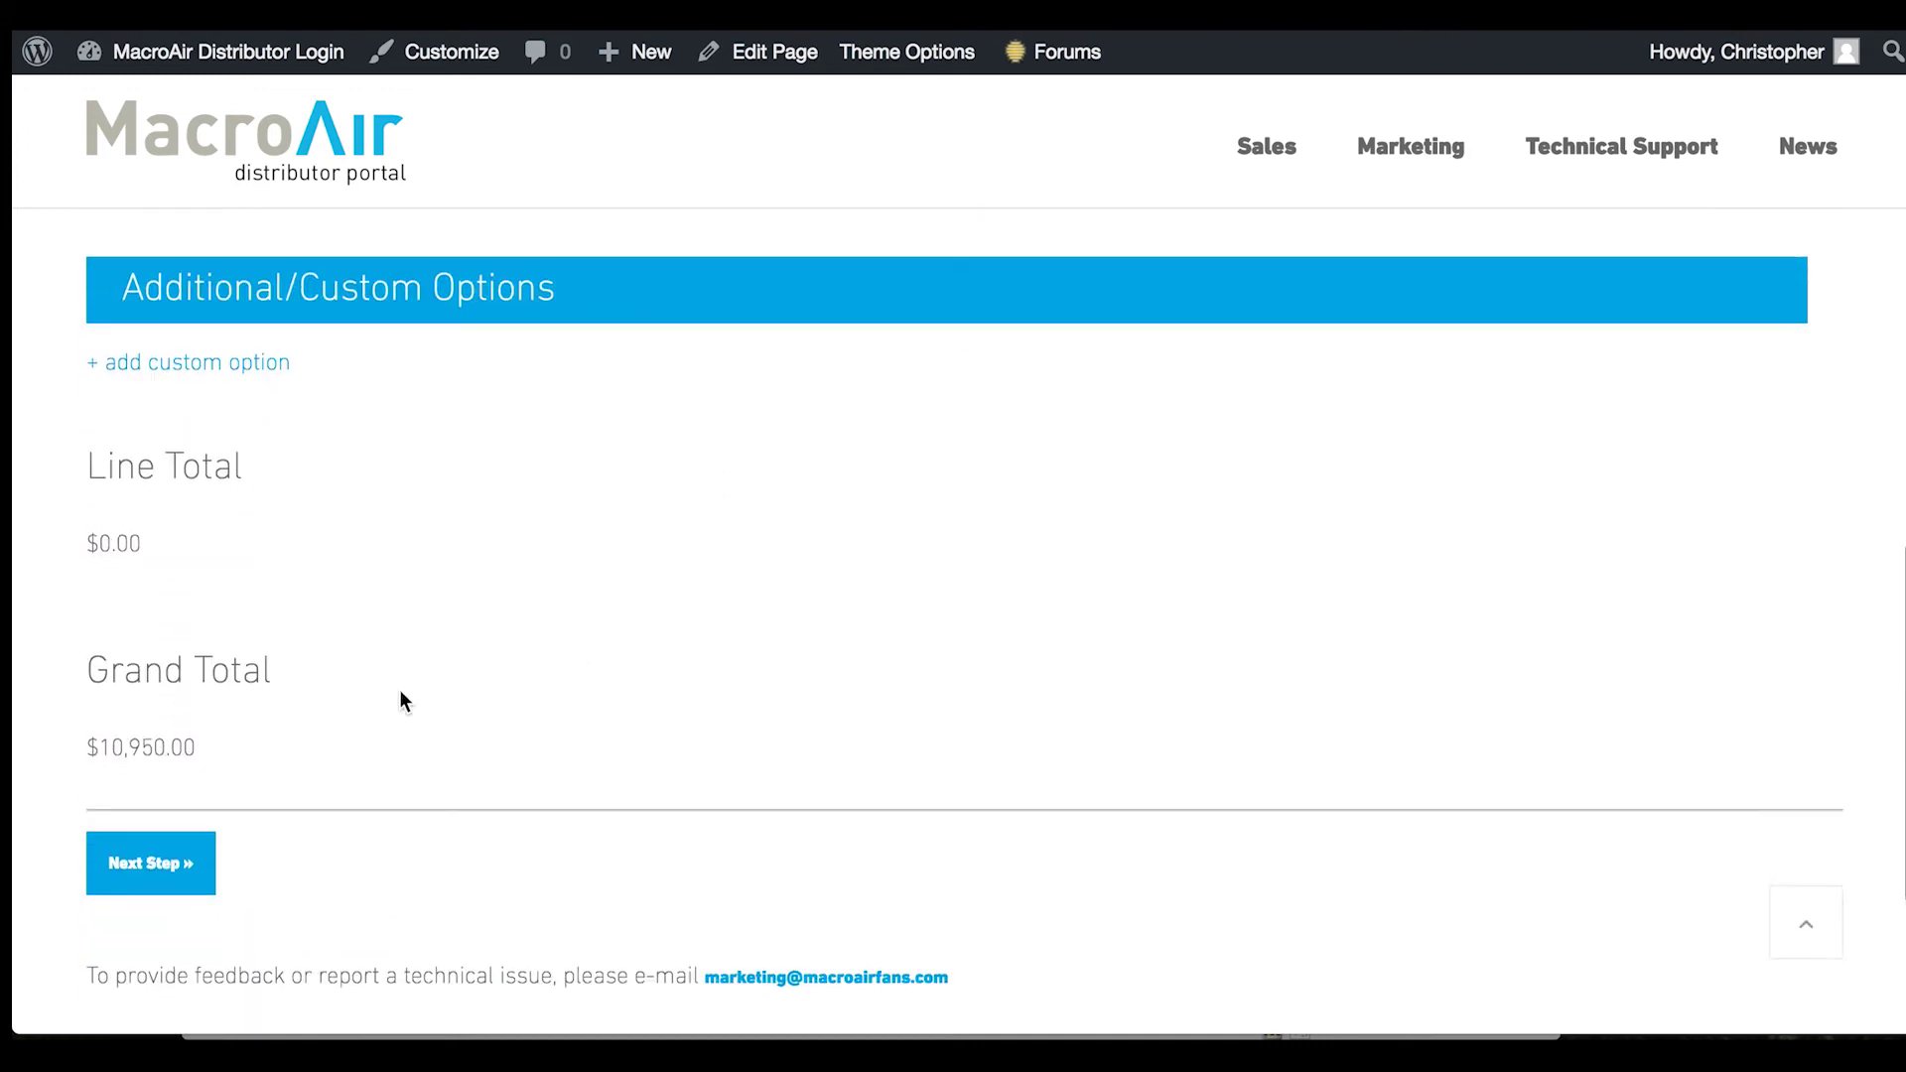
pyautogui.click(139, 863)
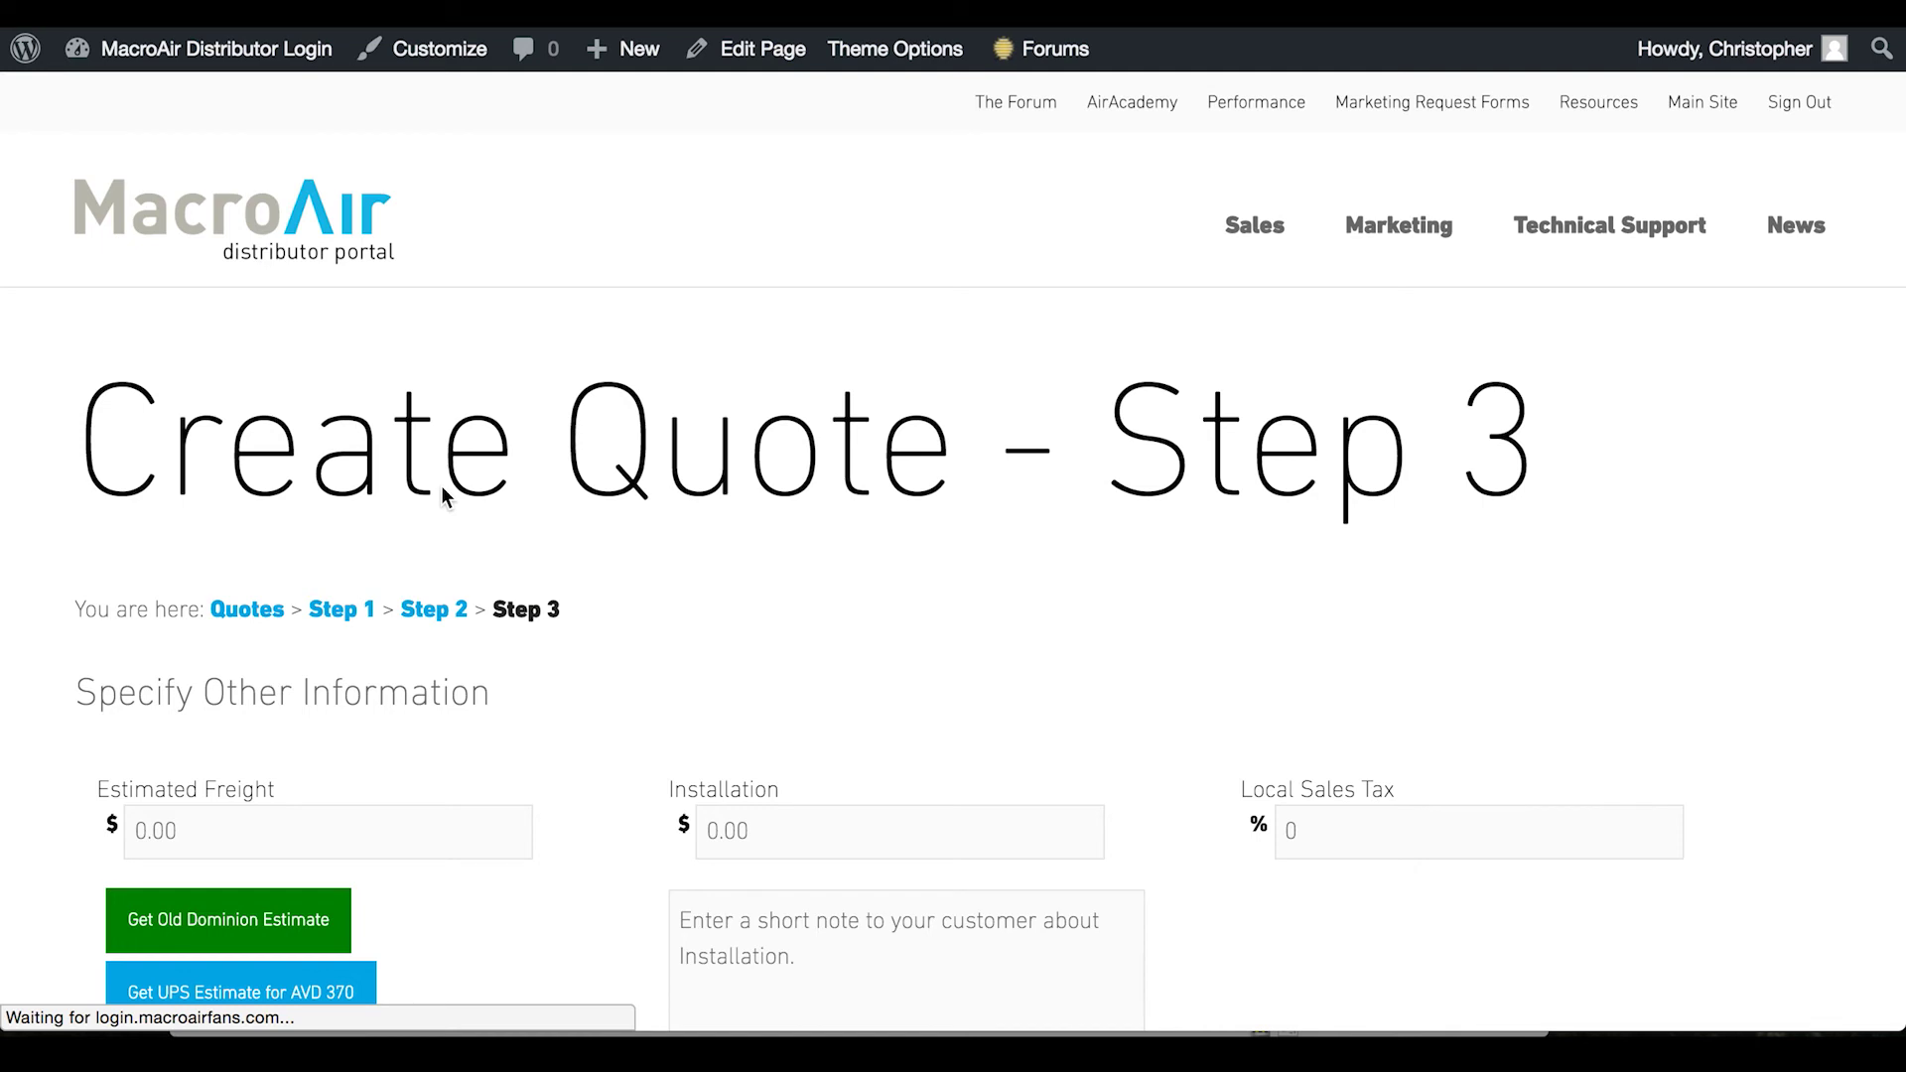
# Use the $240 UPS freight estimate for the AVD 370 and set installation to 500
pyautogui.scroll(-5, 442, 486)
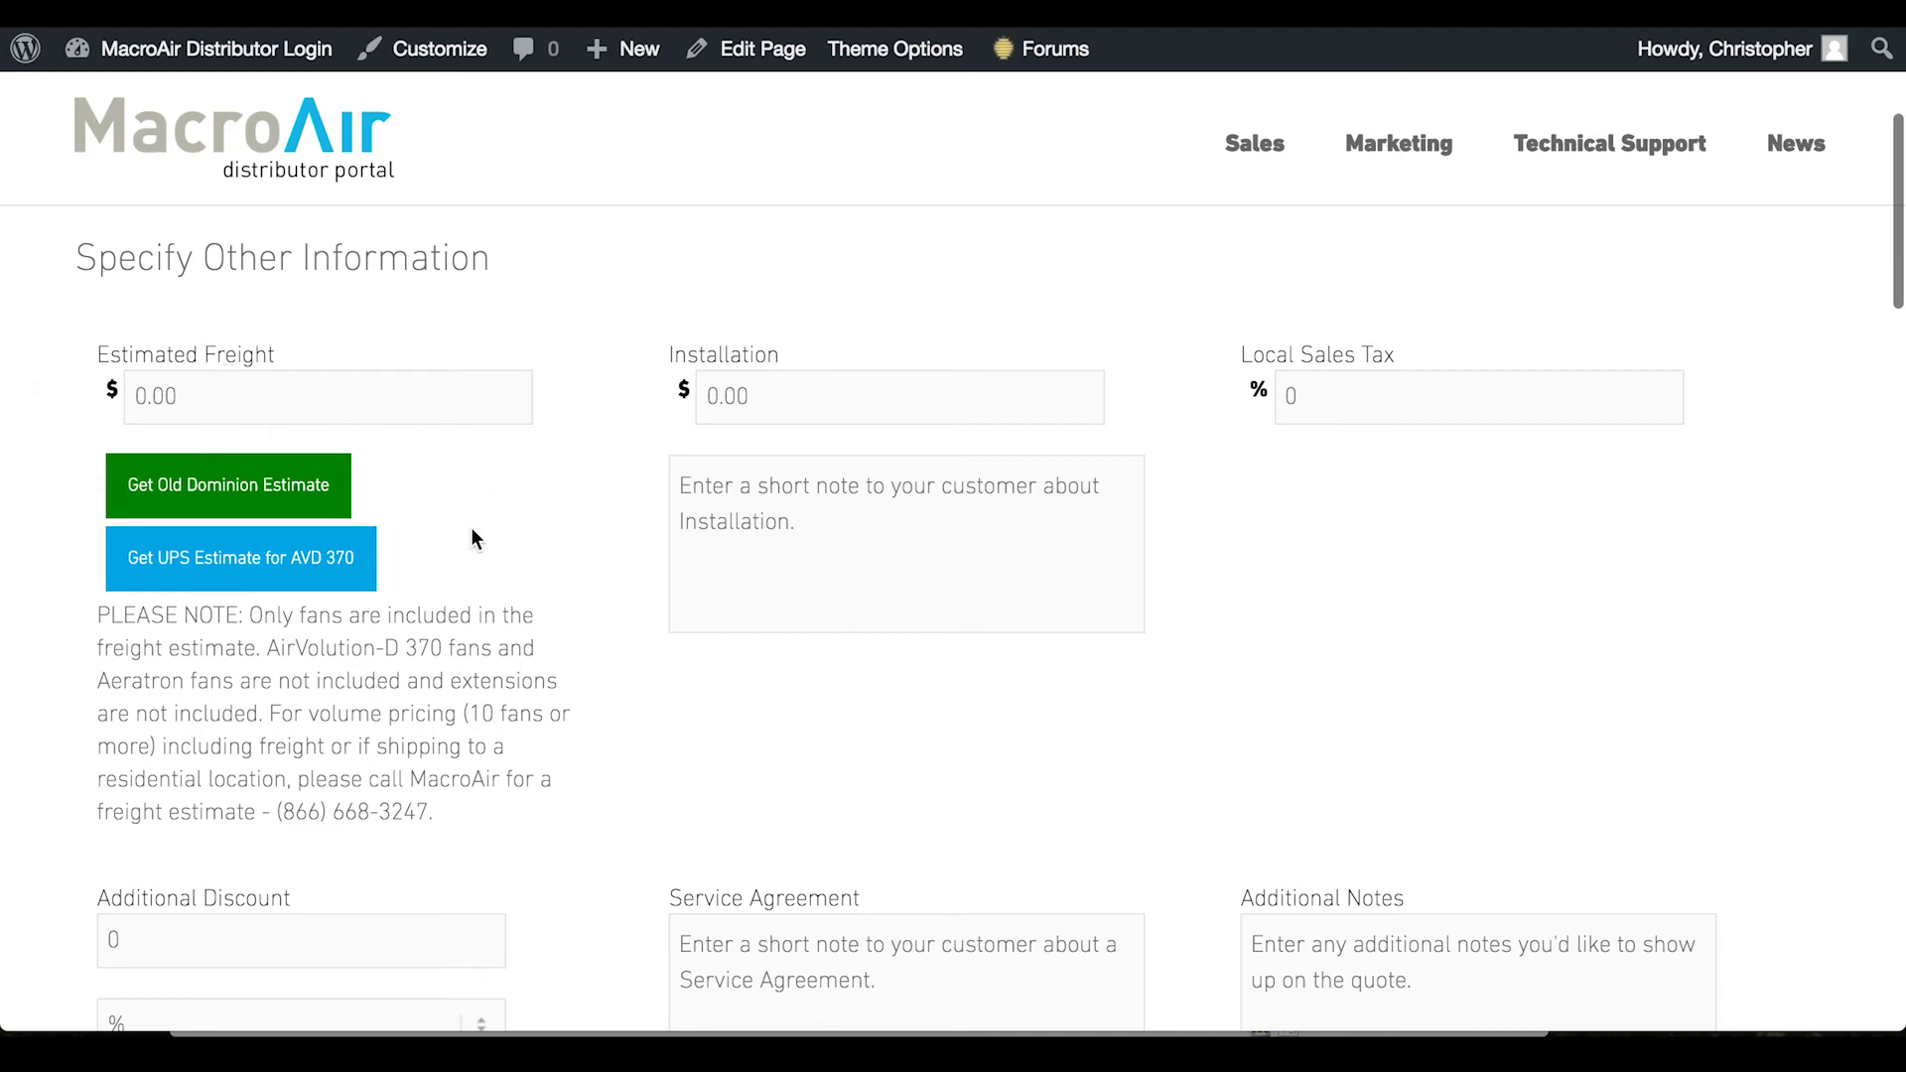
pyautogui.click(312, 556)
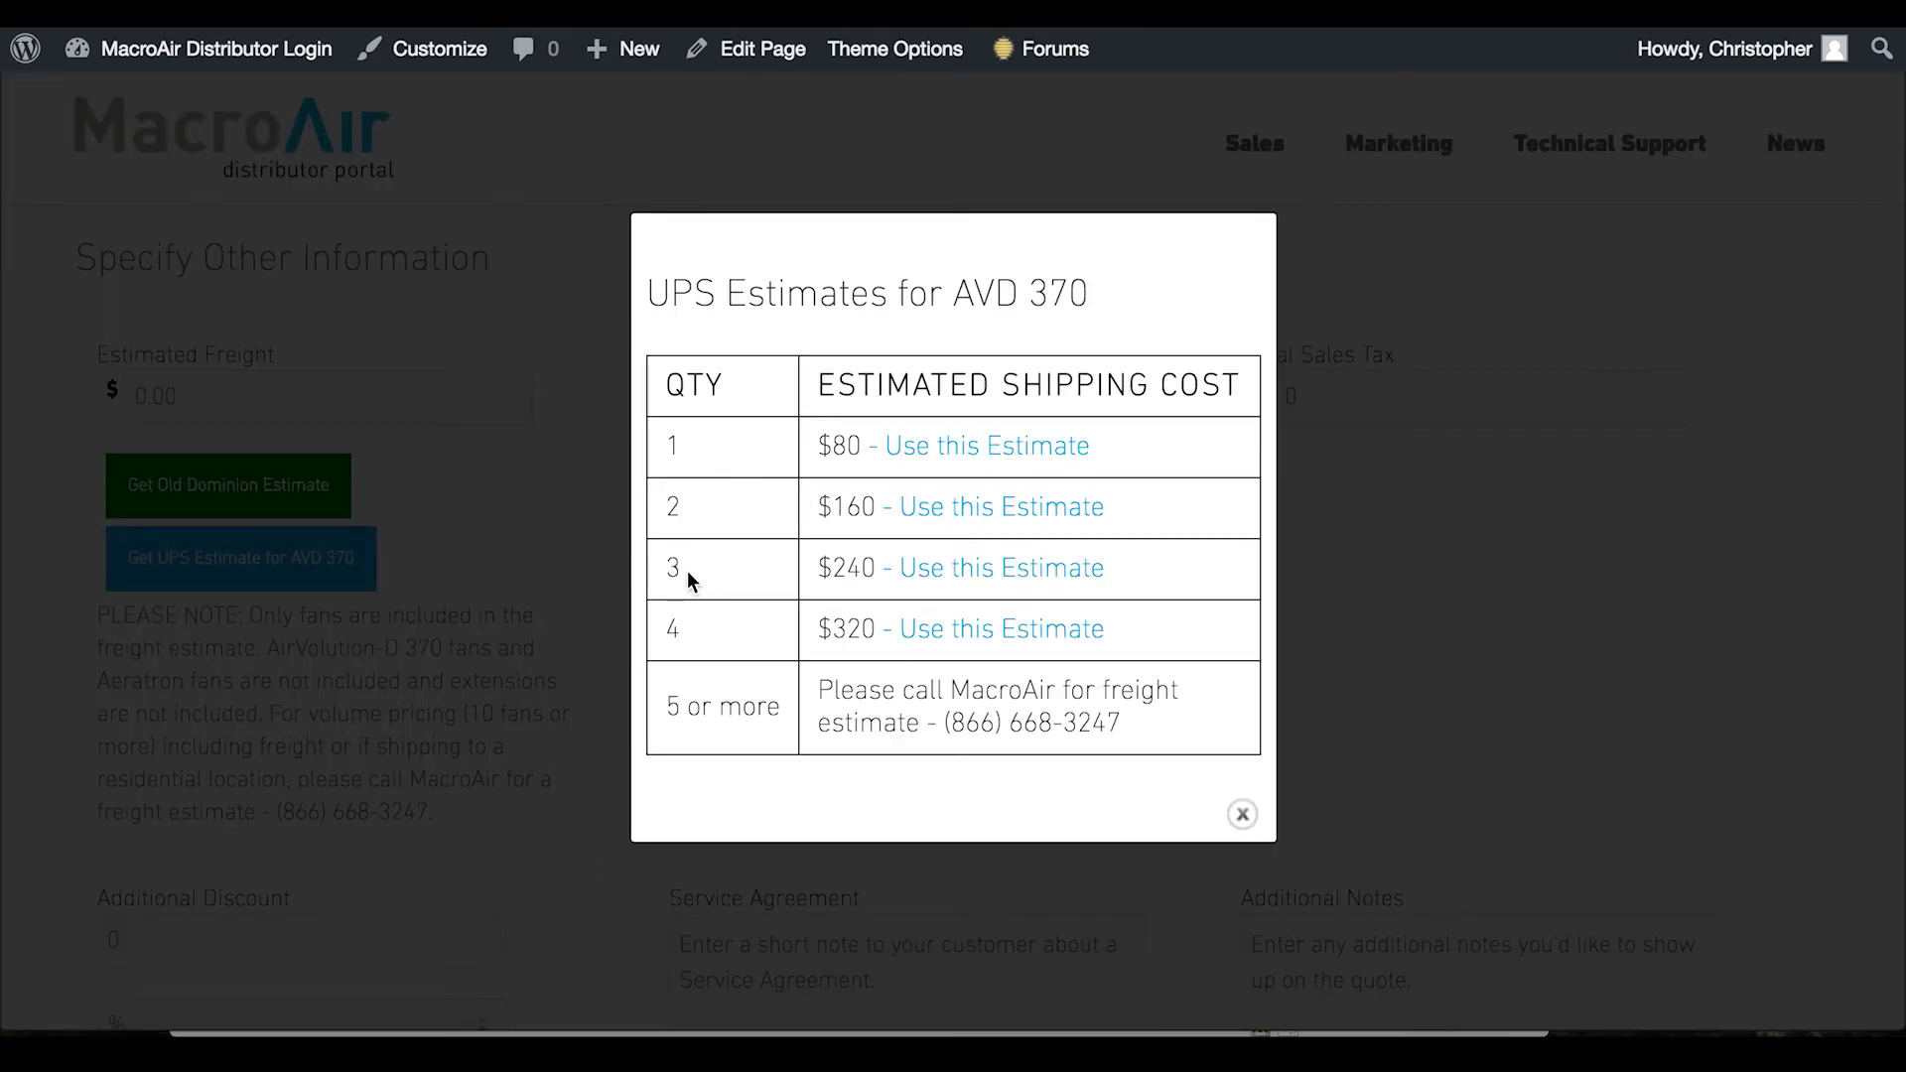
pyautogui.click(977, 585)
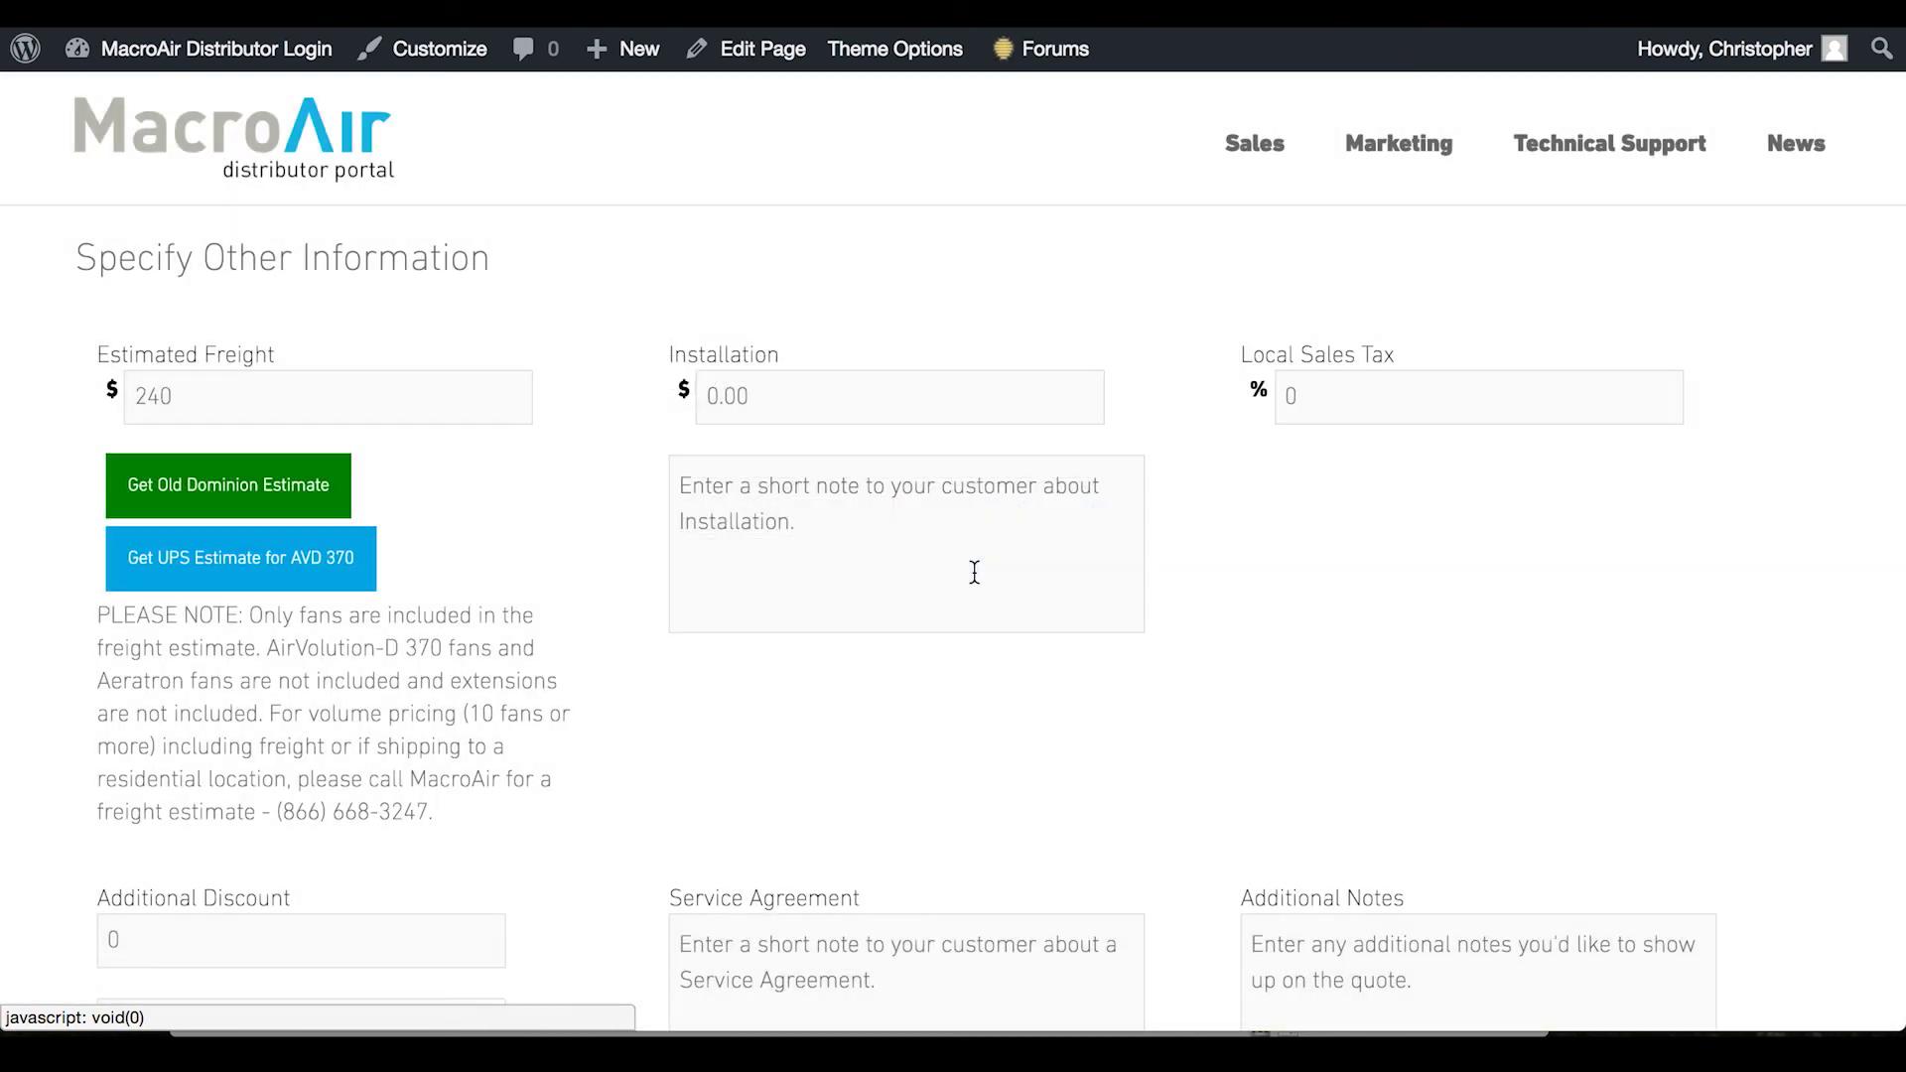
pyautogui.click(794, 401)
pyautogui.hotkey('ctrl', 'a')
pyautogui.write('500')
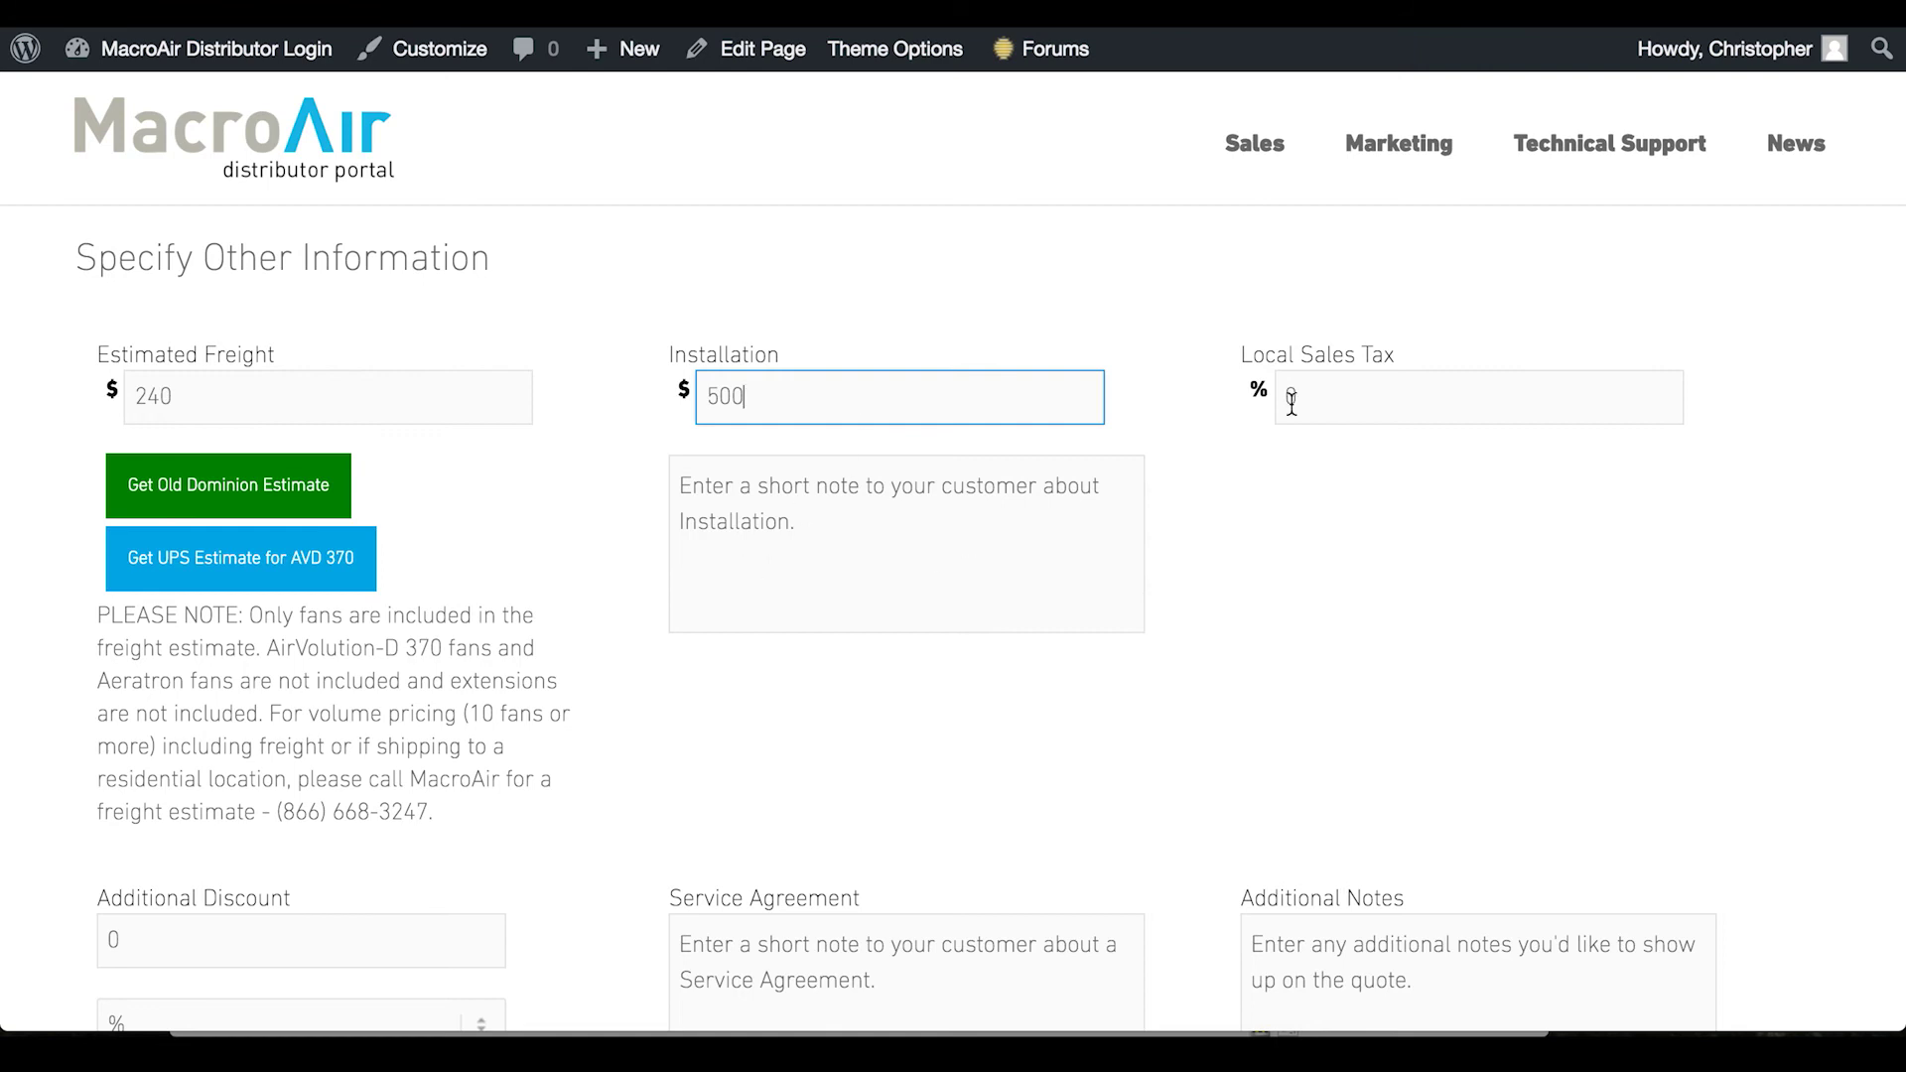
pyautogui.scroll(-1, 1302, 441)
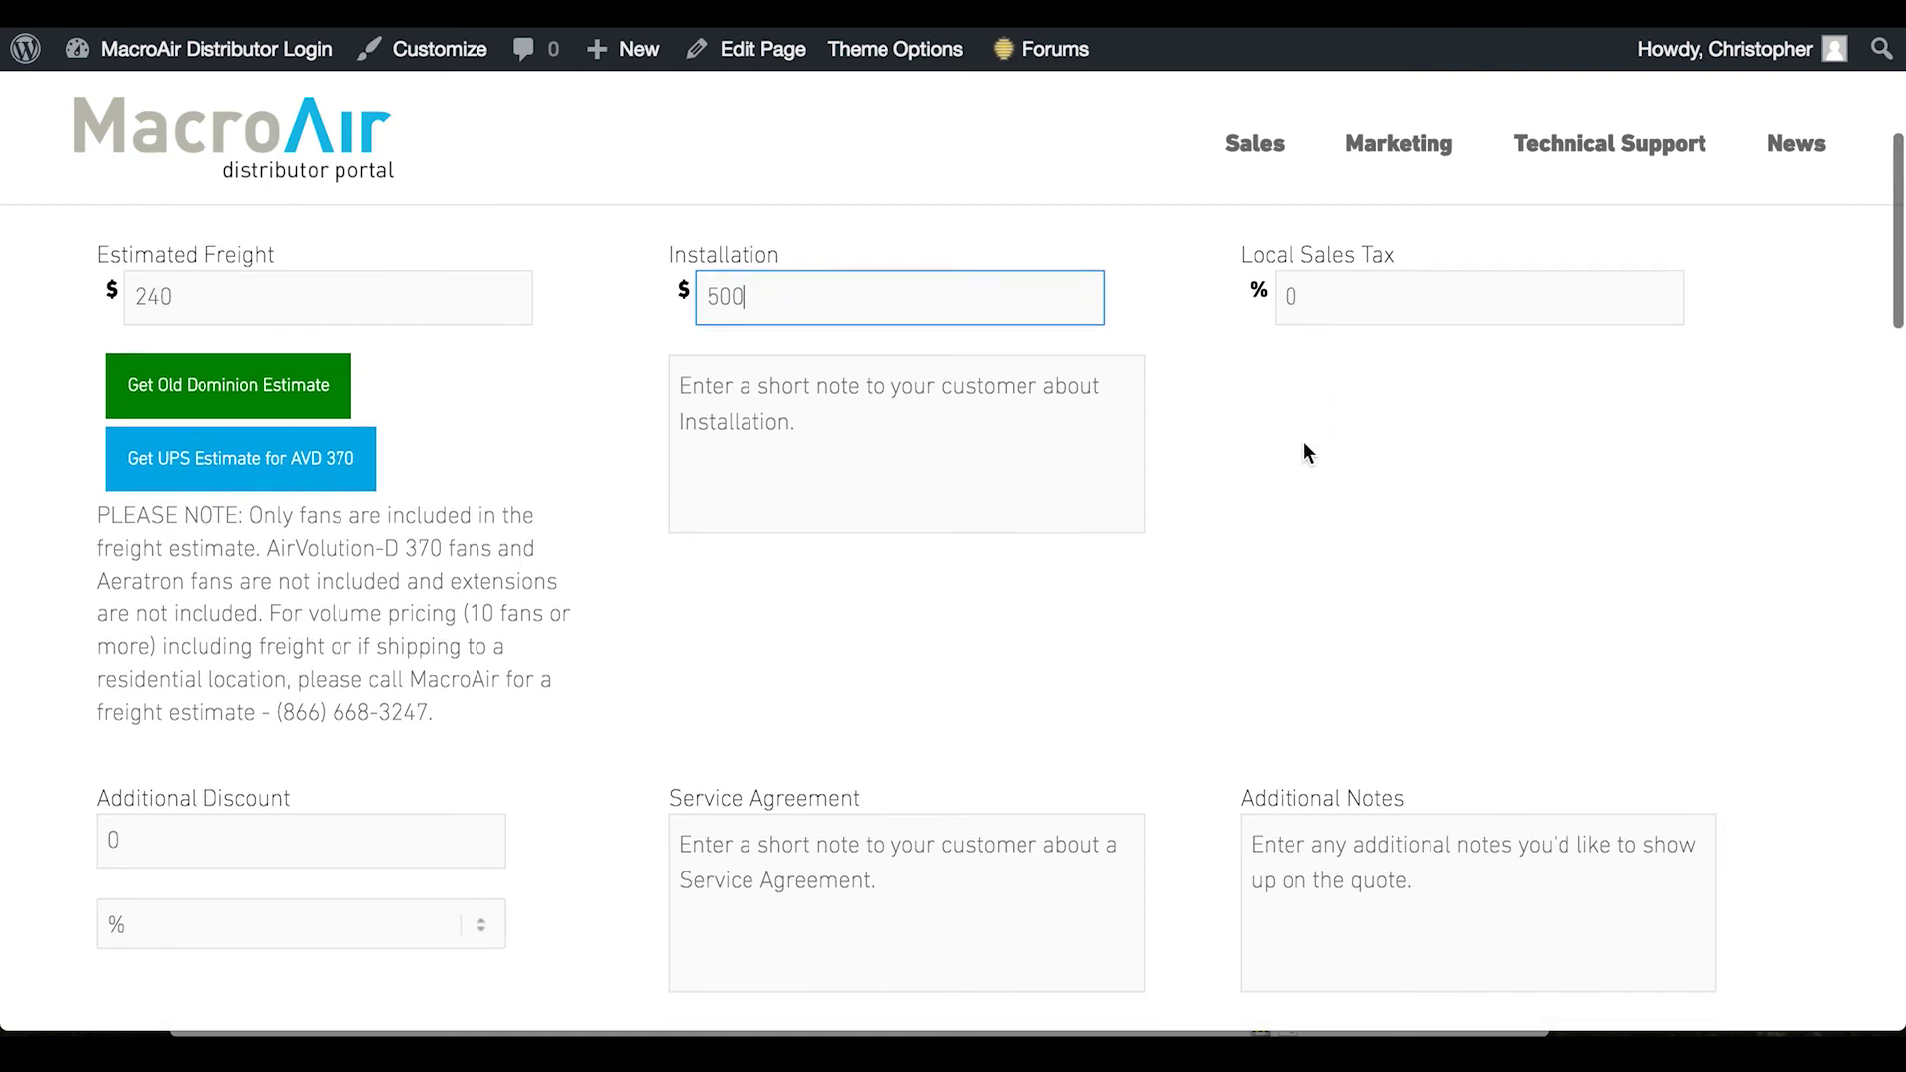
pyautogui.scroll(-5, 1304, 452)
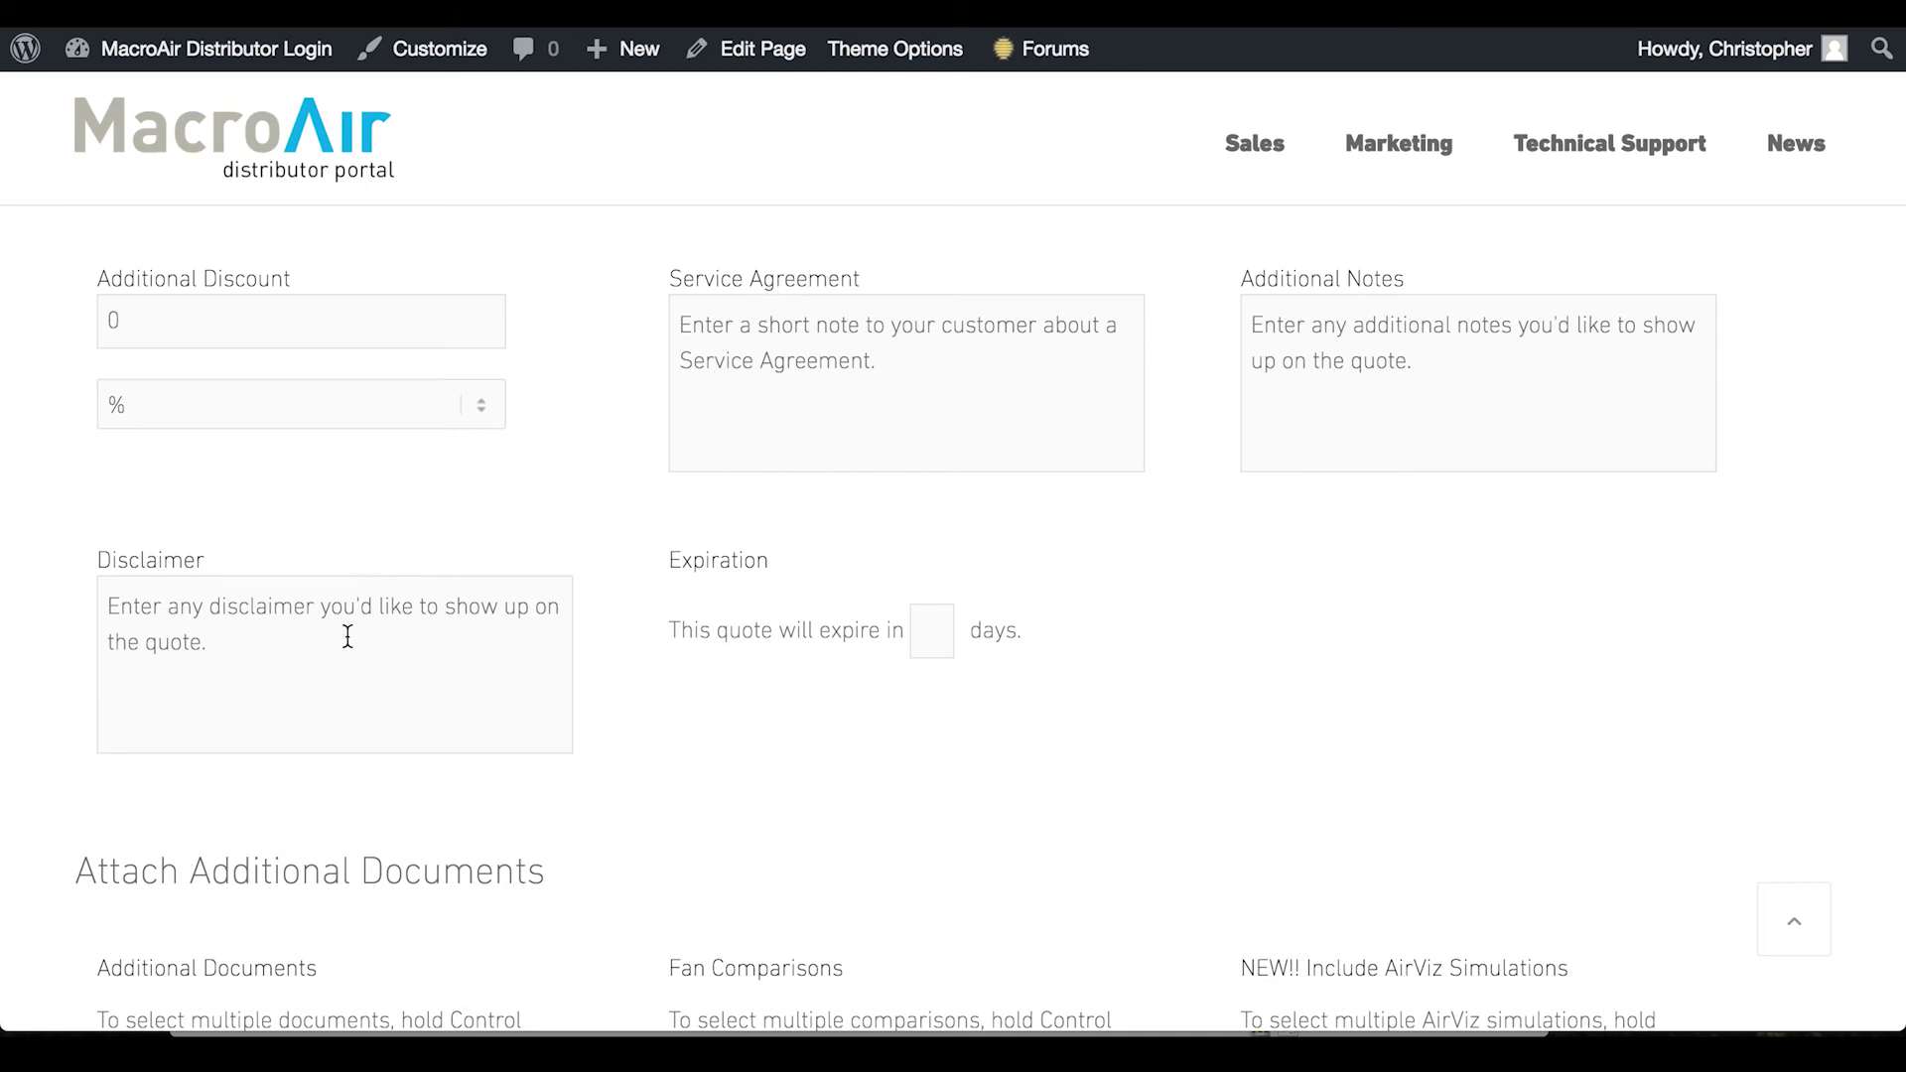
# Enter 30 in the Expiration days box
pyautogui.click(926, 621)
pyautogui.write('30')
pyautogui.scroll(-6, 638, 671)
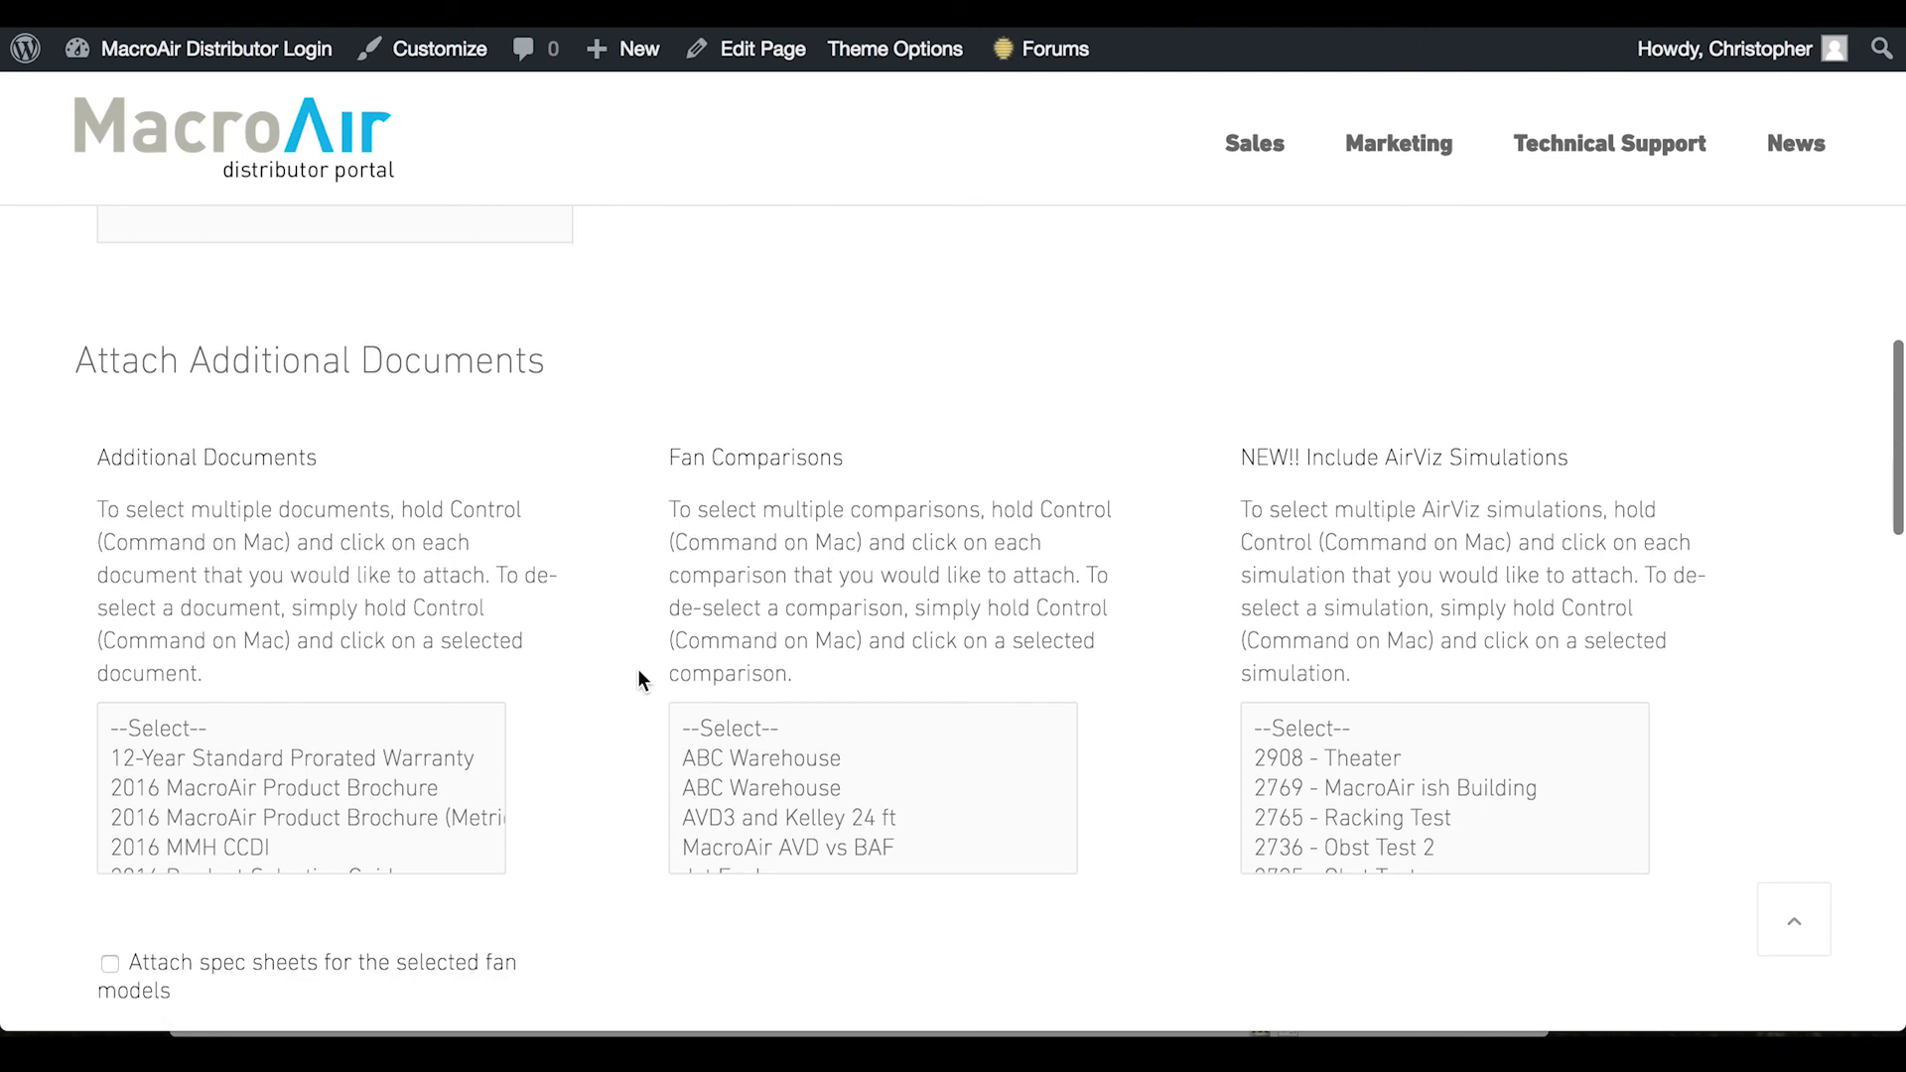
# Select 'AVD 370 vs Essence' in the Additional Documents list, then browse Fan Comparisons
pyautogui.scroll(2, 643, 649)
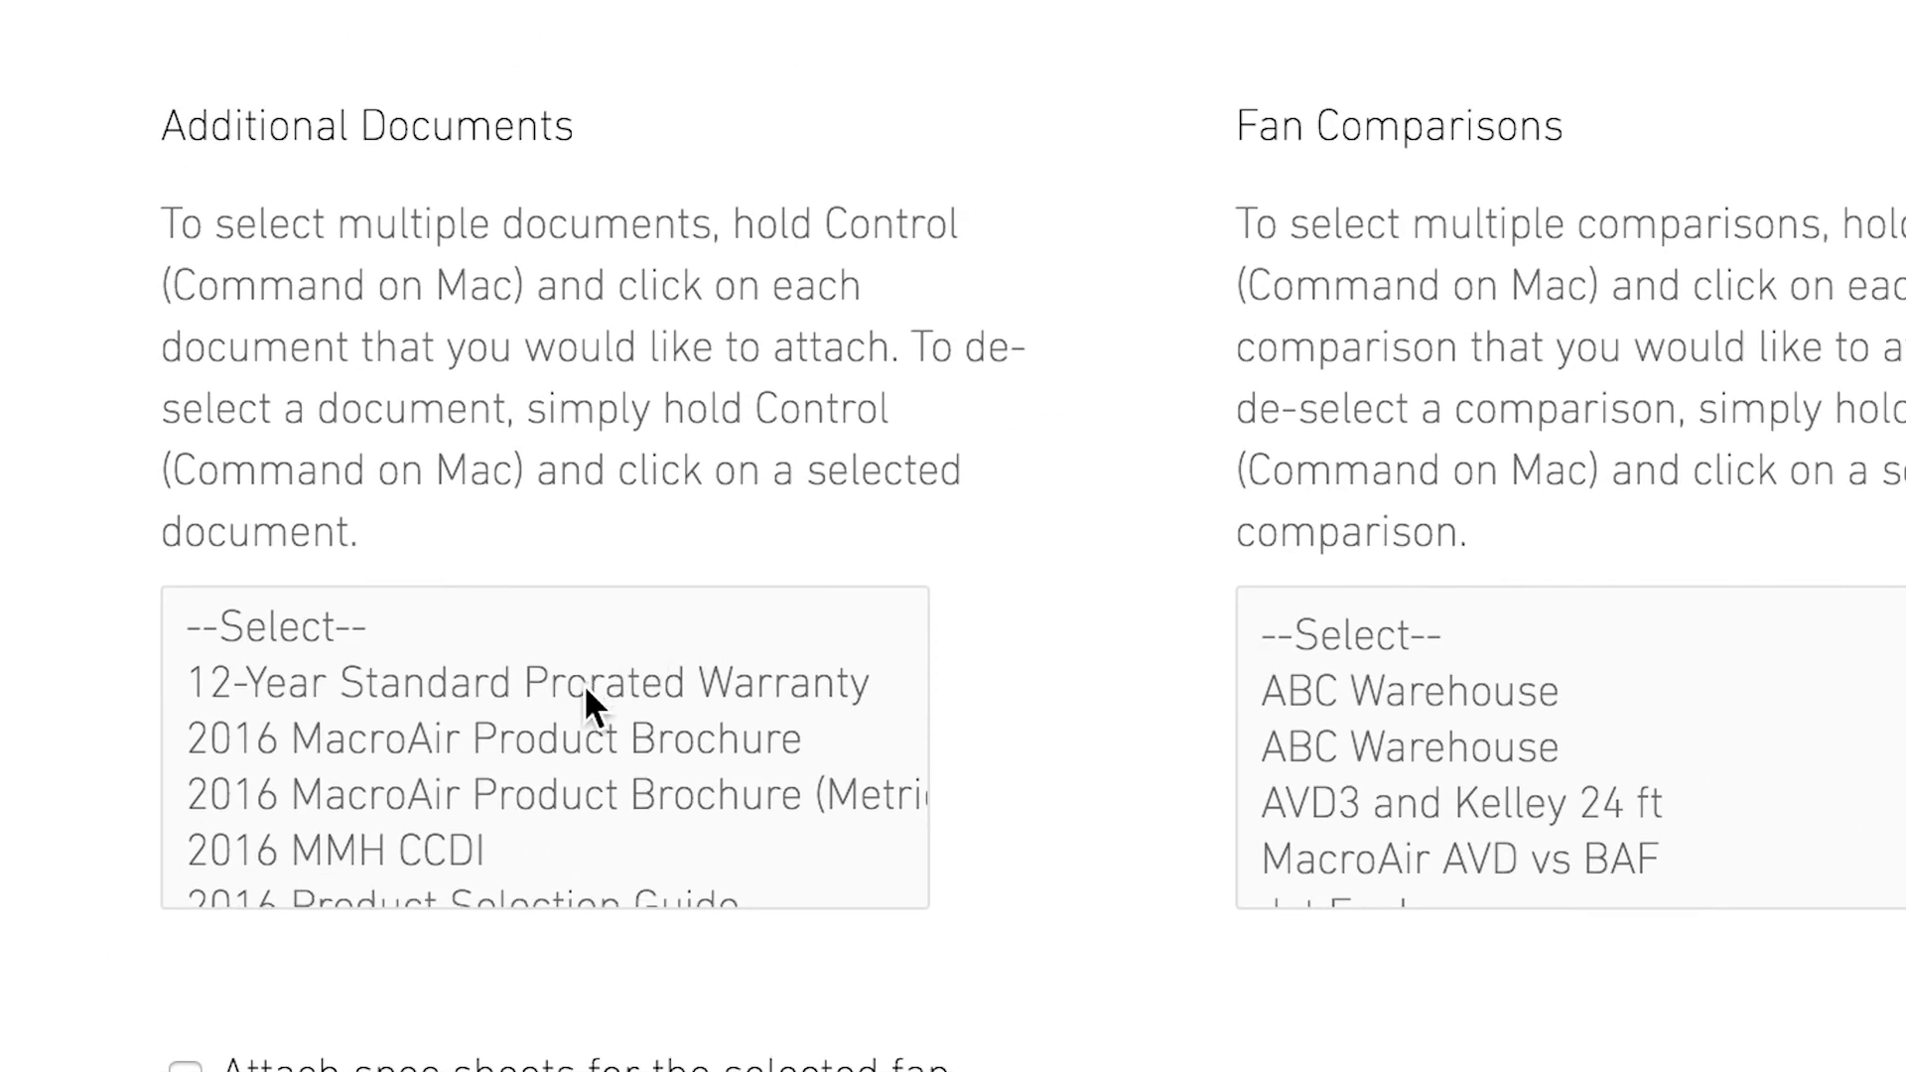
pyautogui.scroll(-5, 584, 687)
pyautogui.scroll(-3, 586, 701)
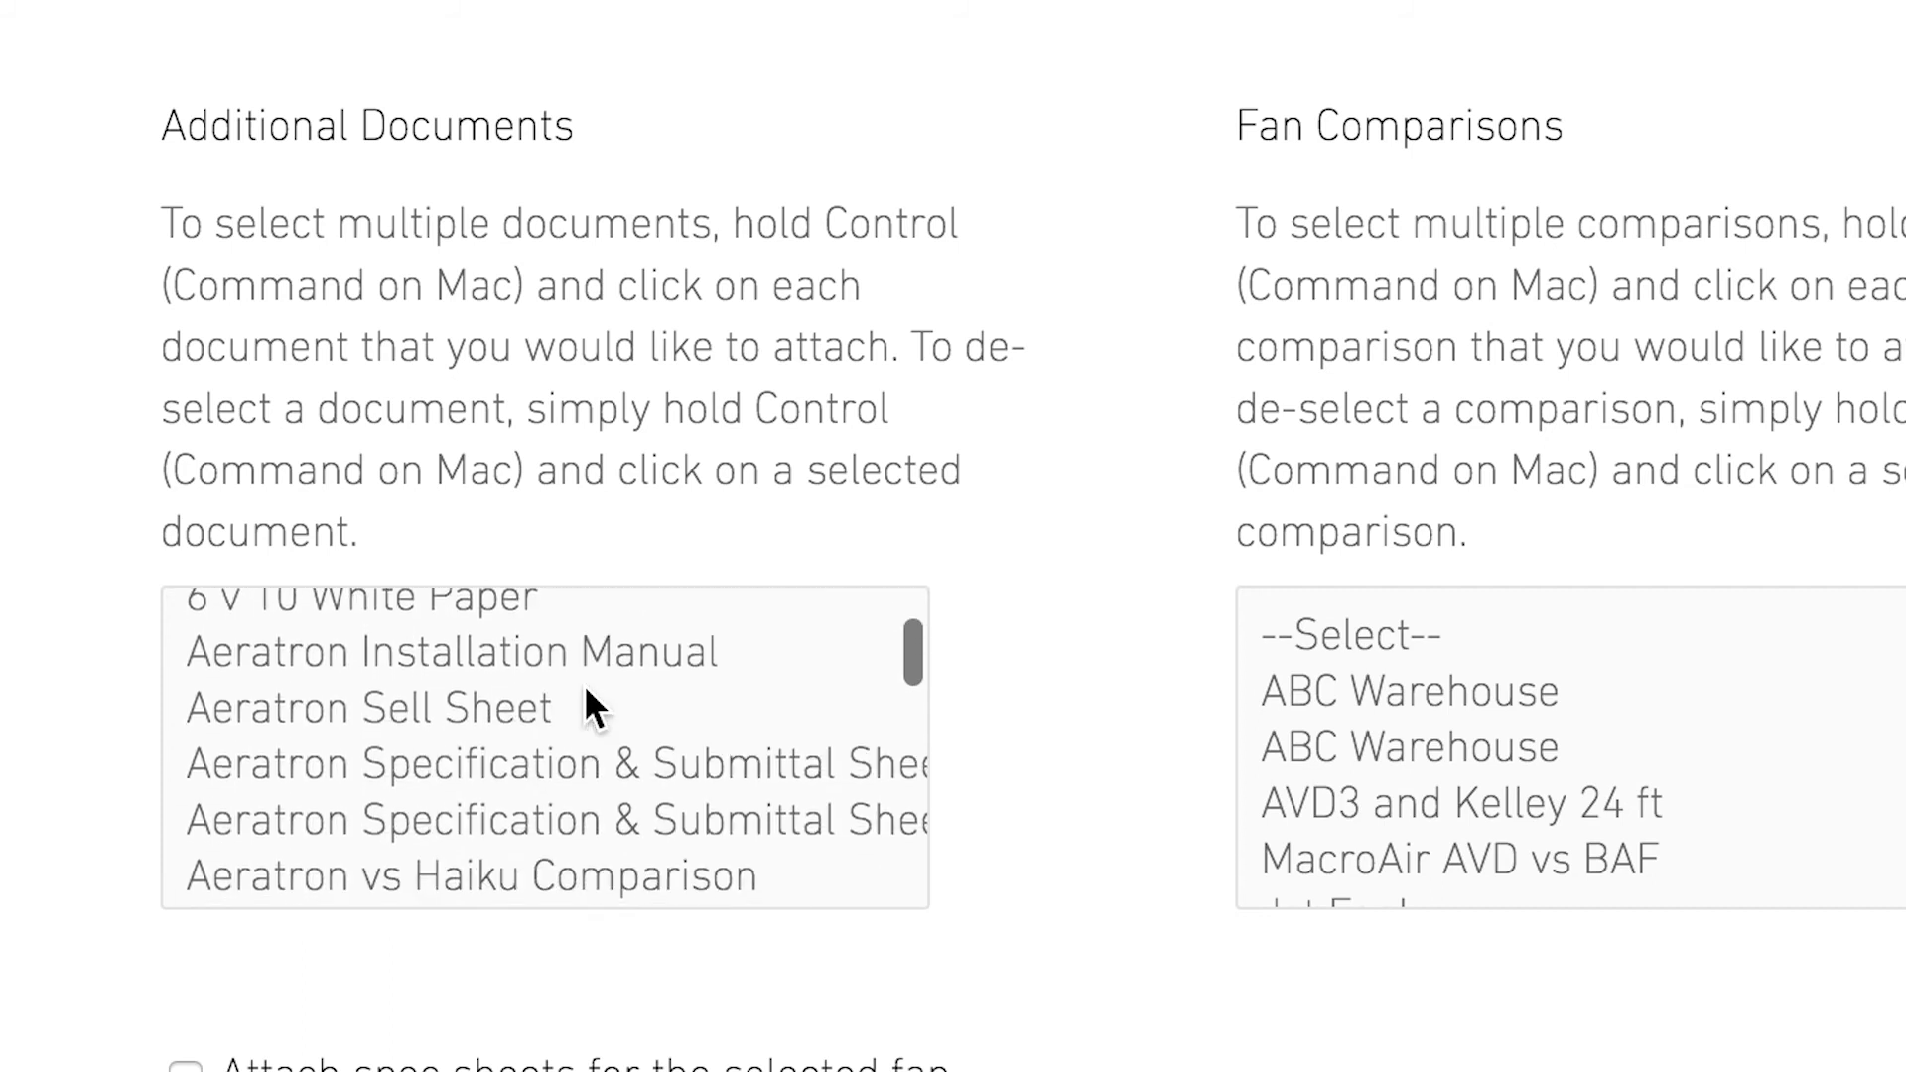
pyautogui.scroll(1, 586, 701)
pyautogui.scroll(-3, 565, 693)
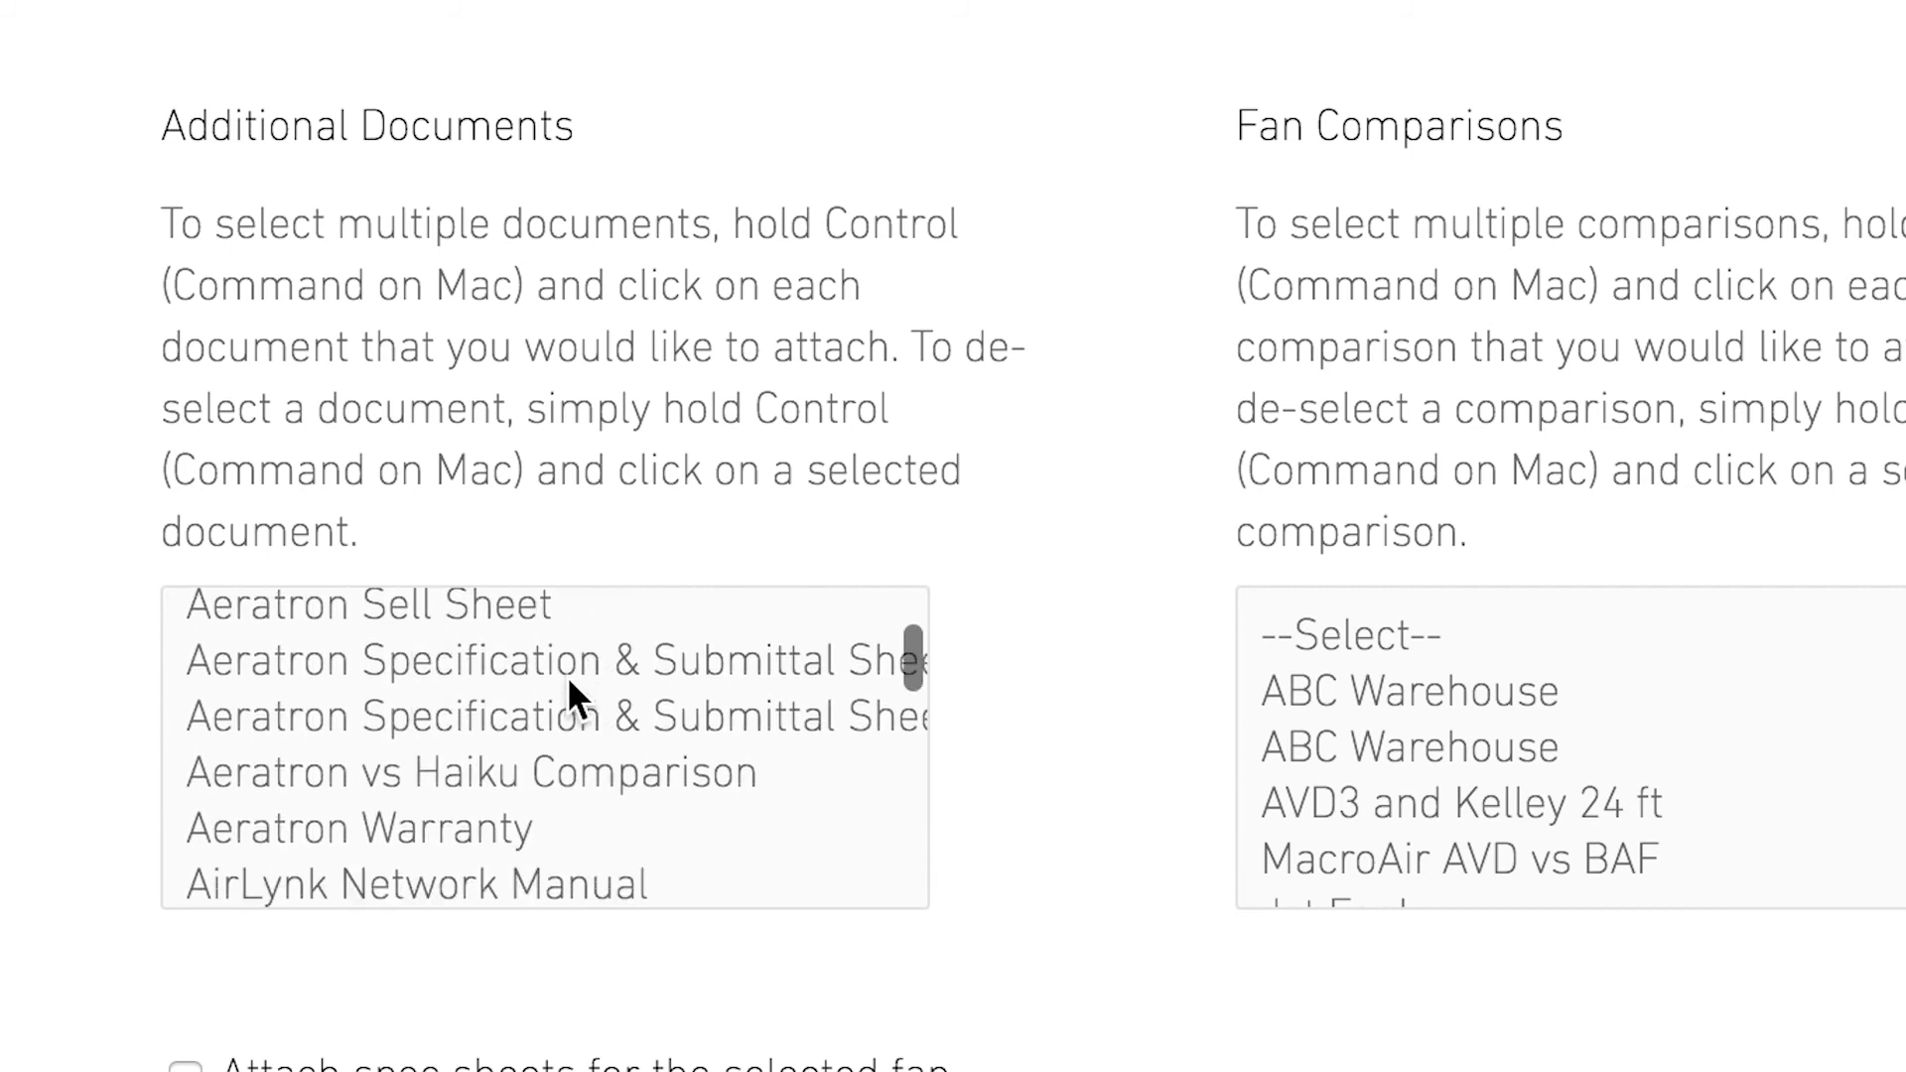
pyautogui.scroll(-10, 468, 746)
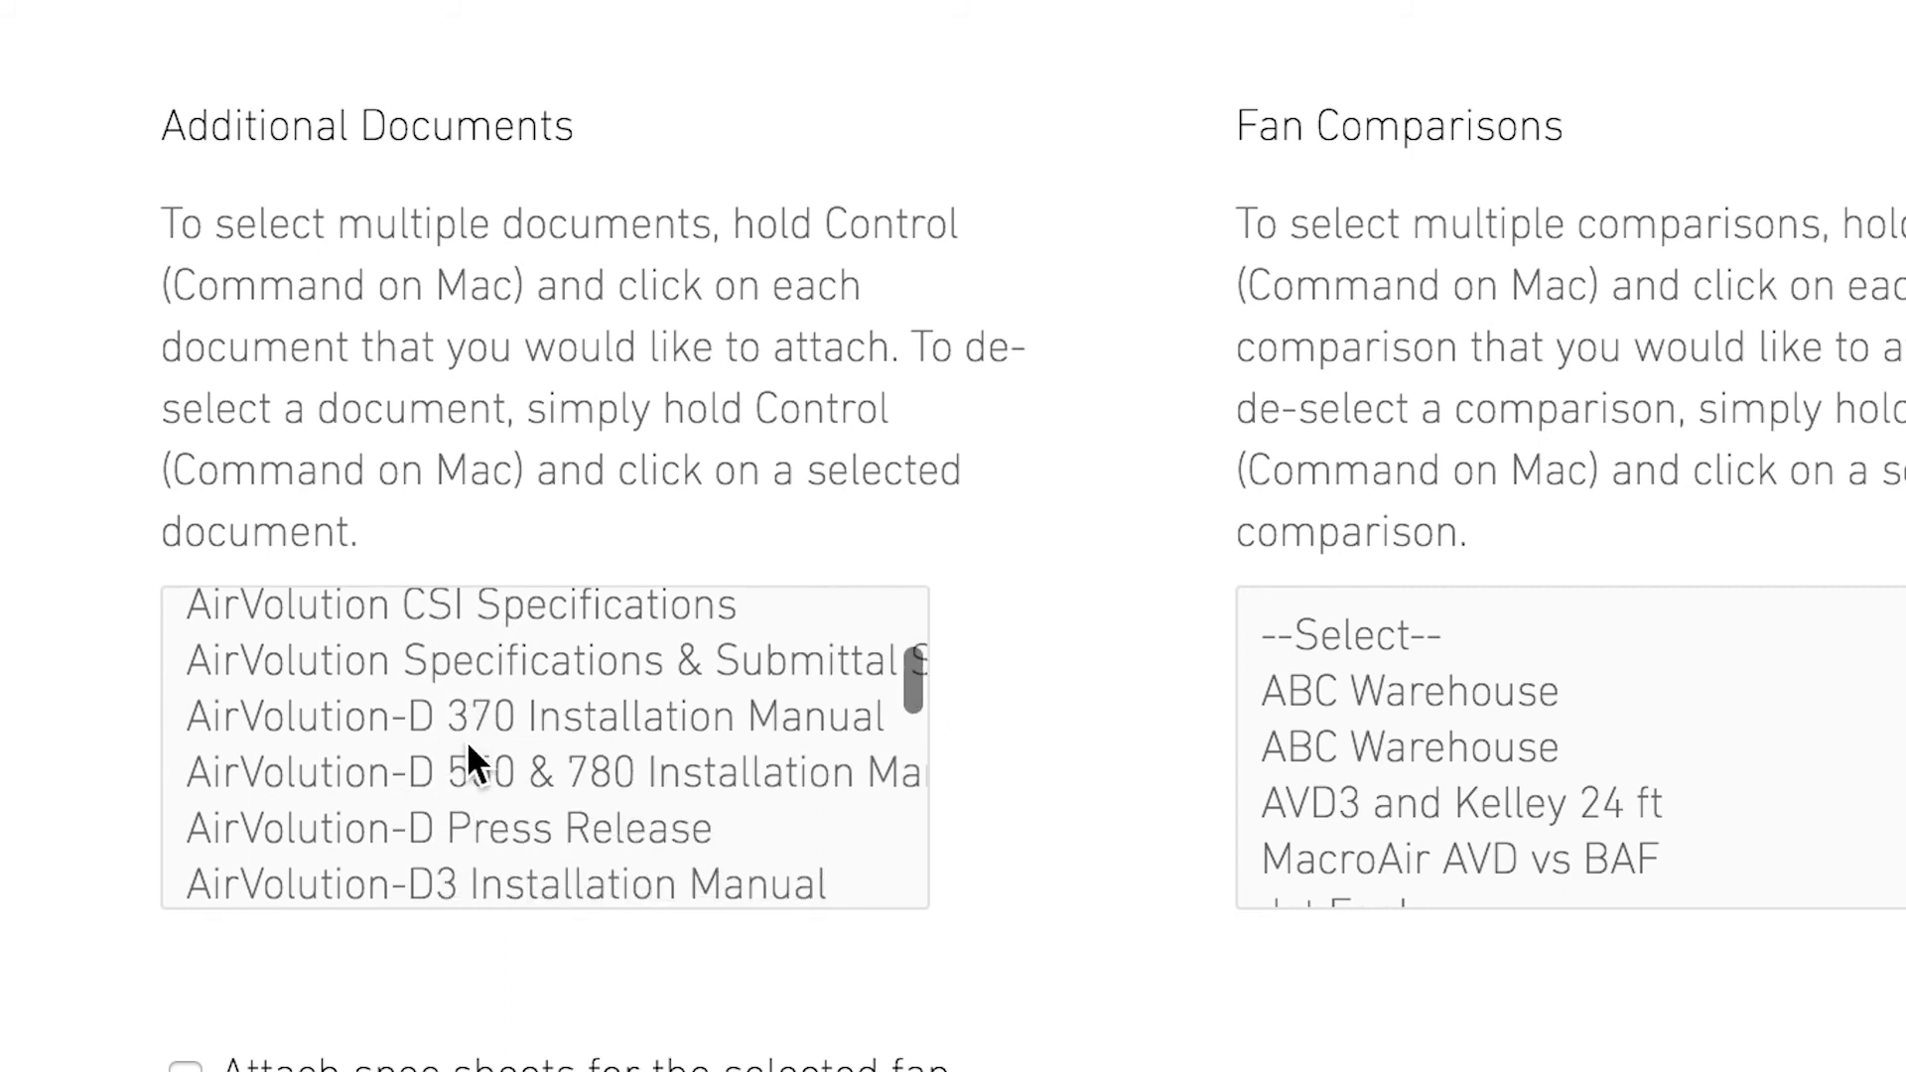
pyautogui.scroll(-2, 467, 740)
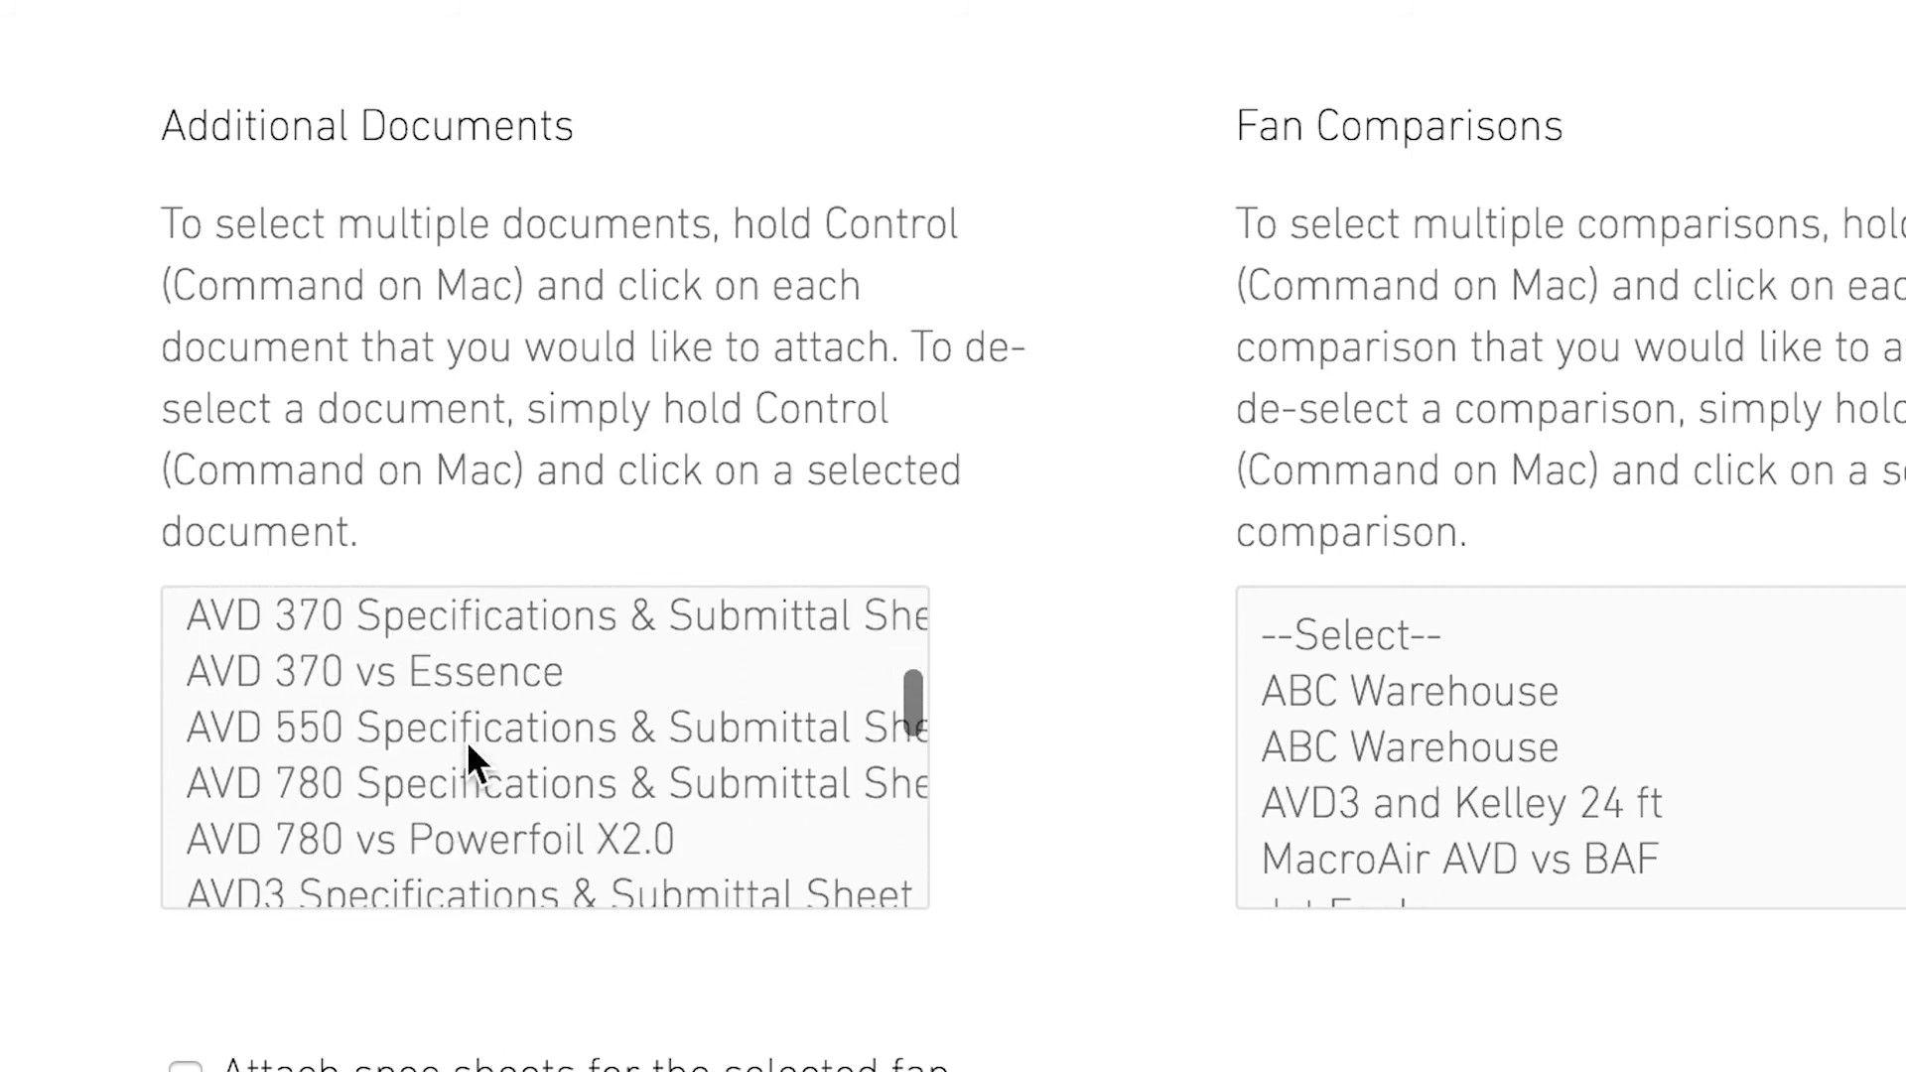
pyautogui.click(447, 676)
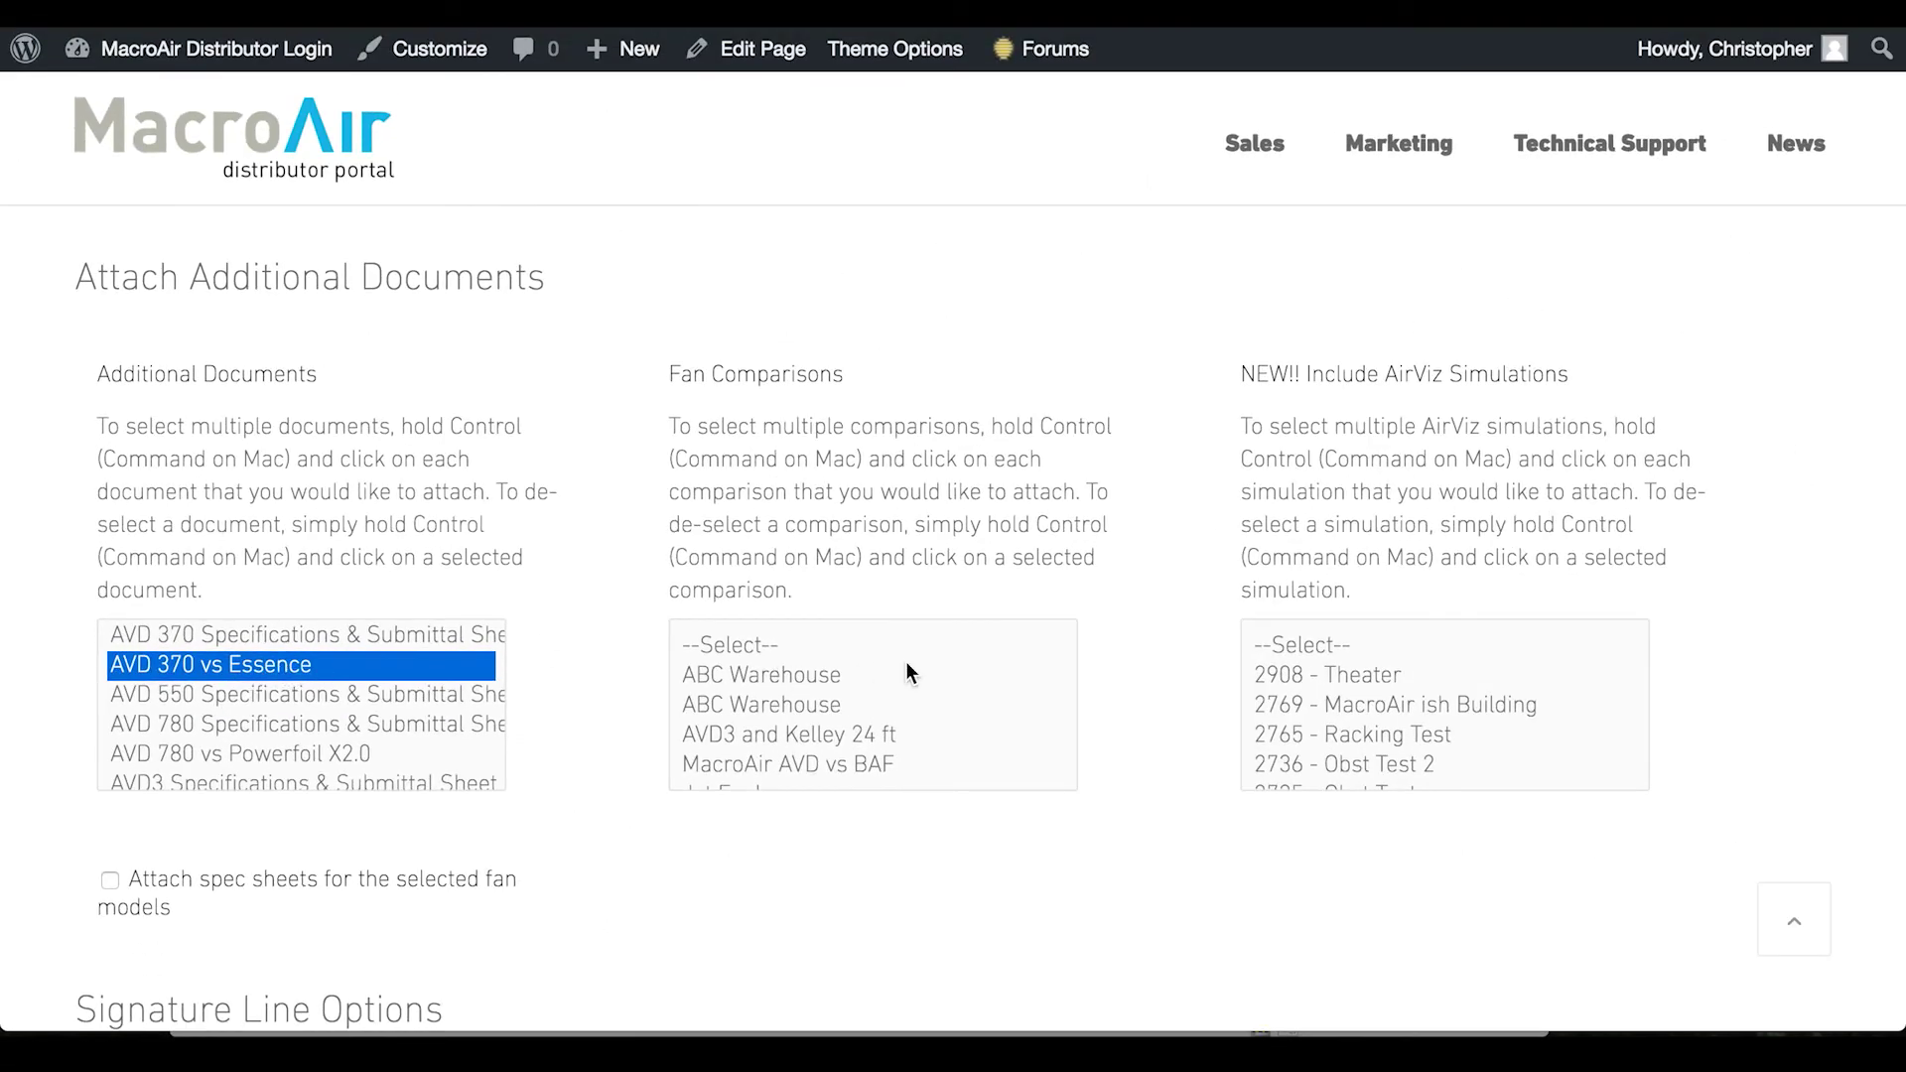
pyautogui.scroll(-1, 907, 647)
pyautogui.scroll(2, 907, 647)
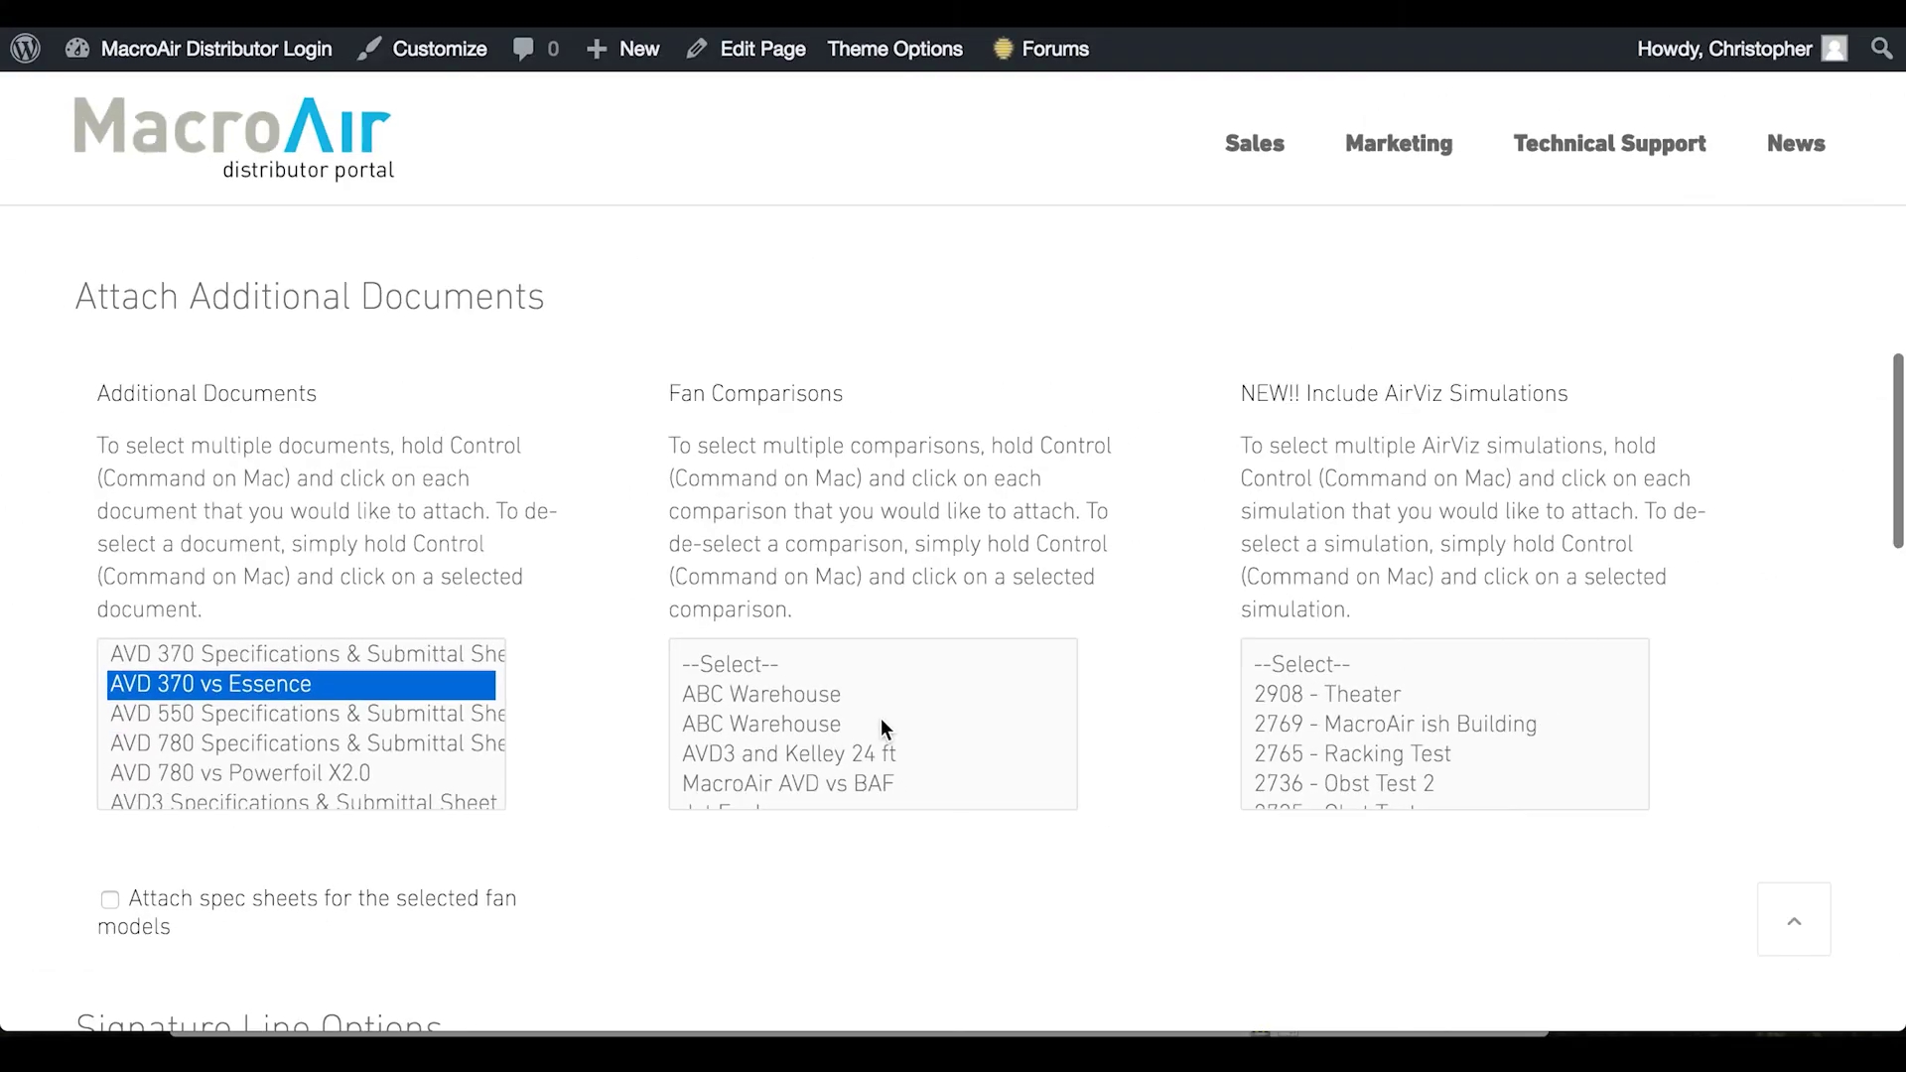
pyautogui.scroll(-5, 881, 722)
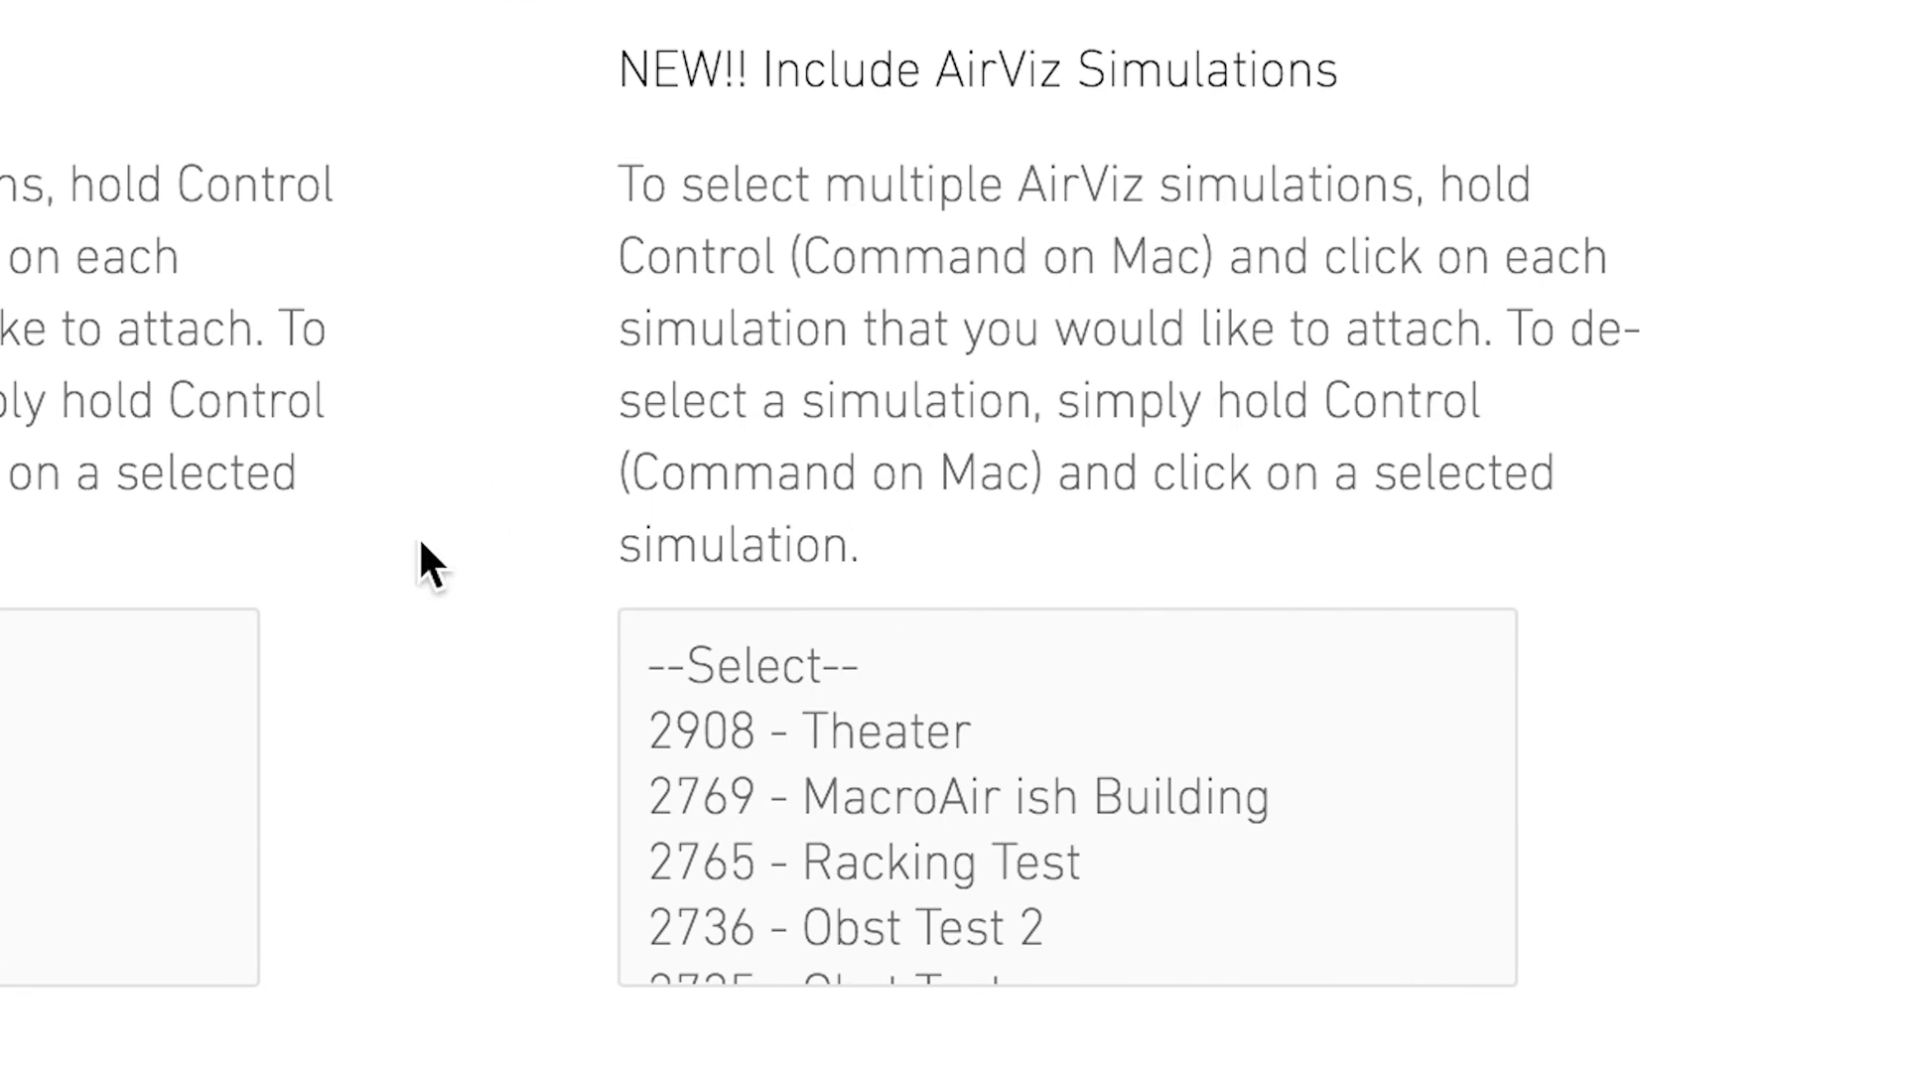
# Choose the 2908 - Theater AirViz simulation, briefly adding and removing 2769 and 2765
pyautogui.click(894, 731)
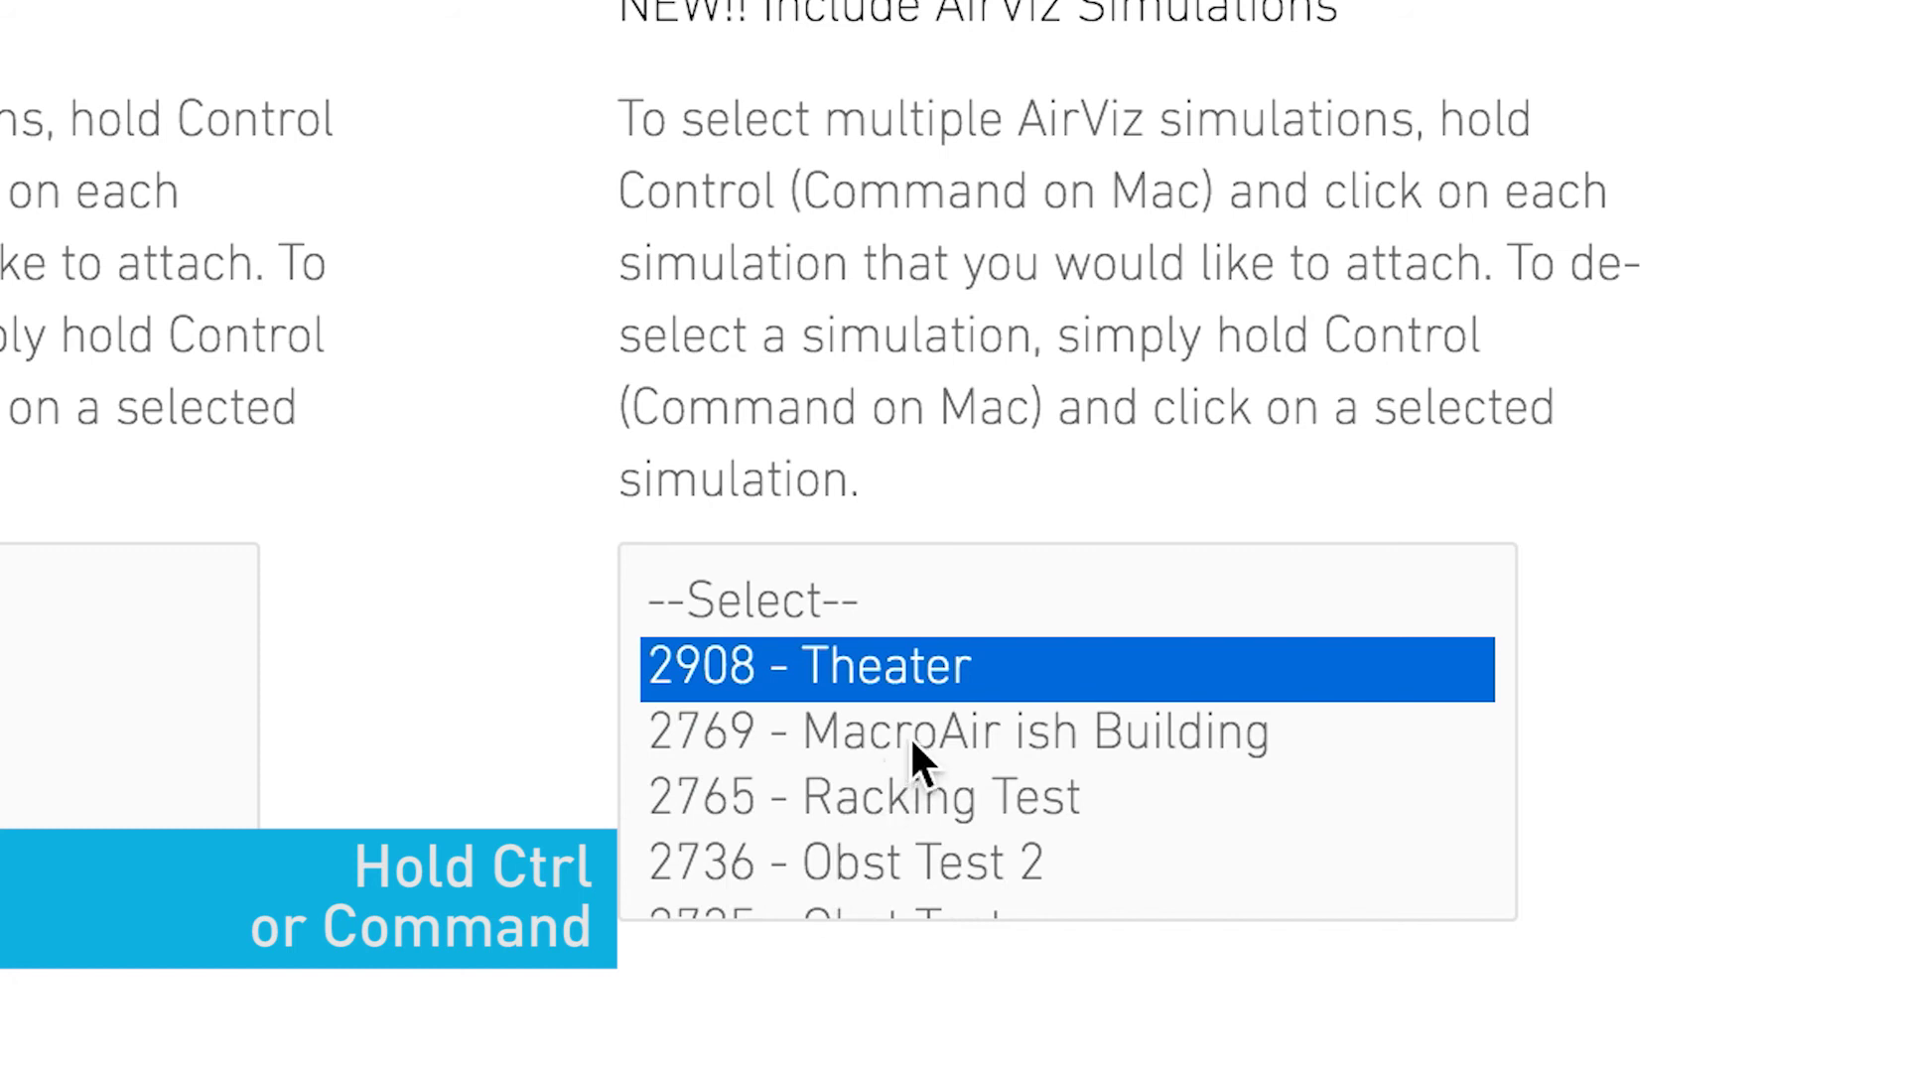
pyautogui.keyDown('ctrl'); pyautogui.click(968, 723); pyautogui.keyUp('ctrl')
pyautogui.keyDown('ctrl'); pyautogui.click(948, 794); pyautogui.keyUp('ctrl')
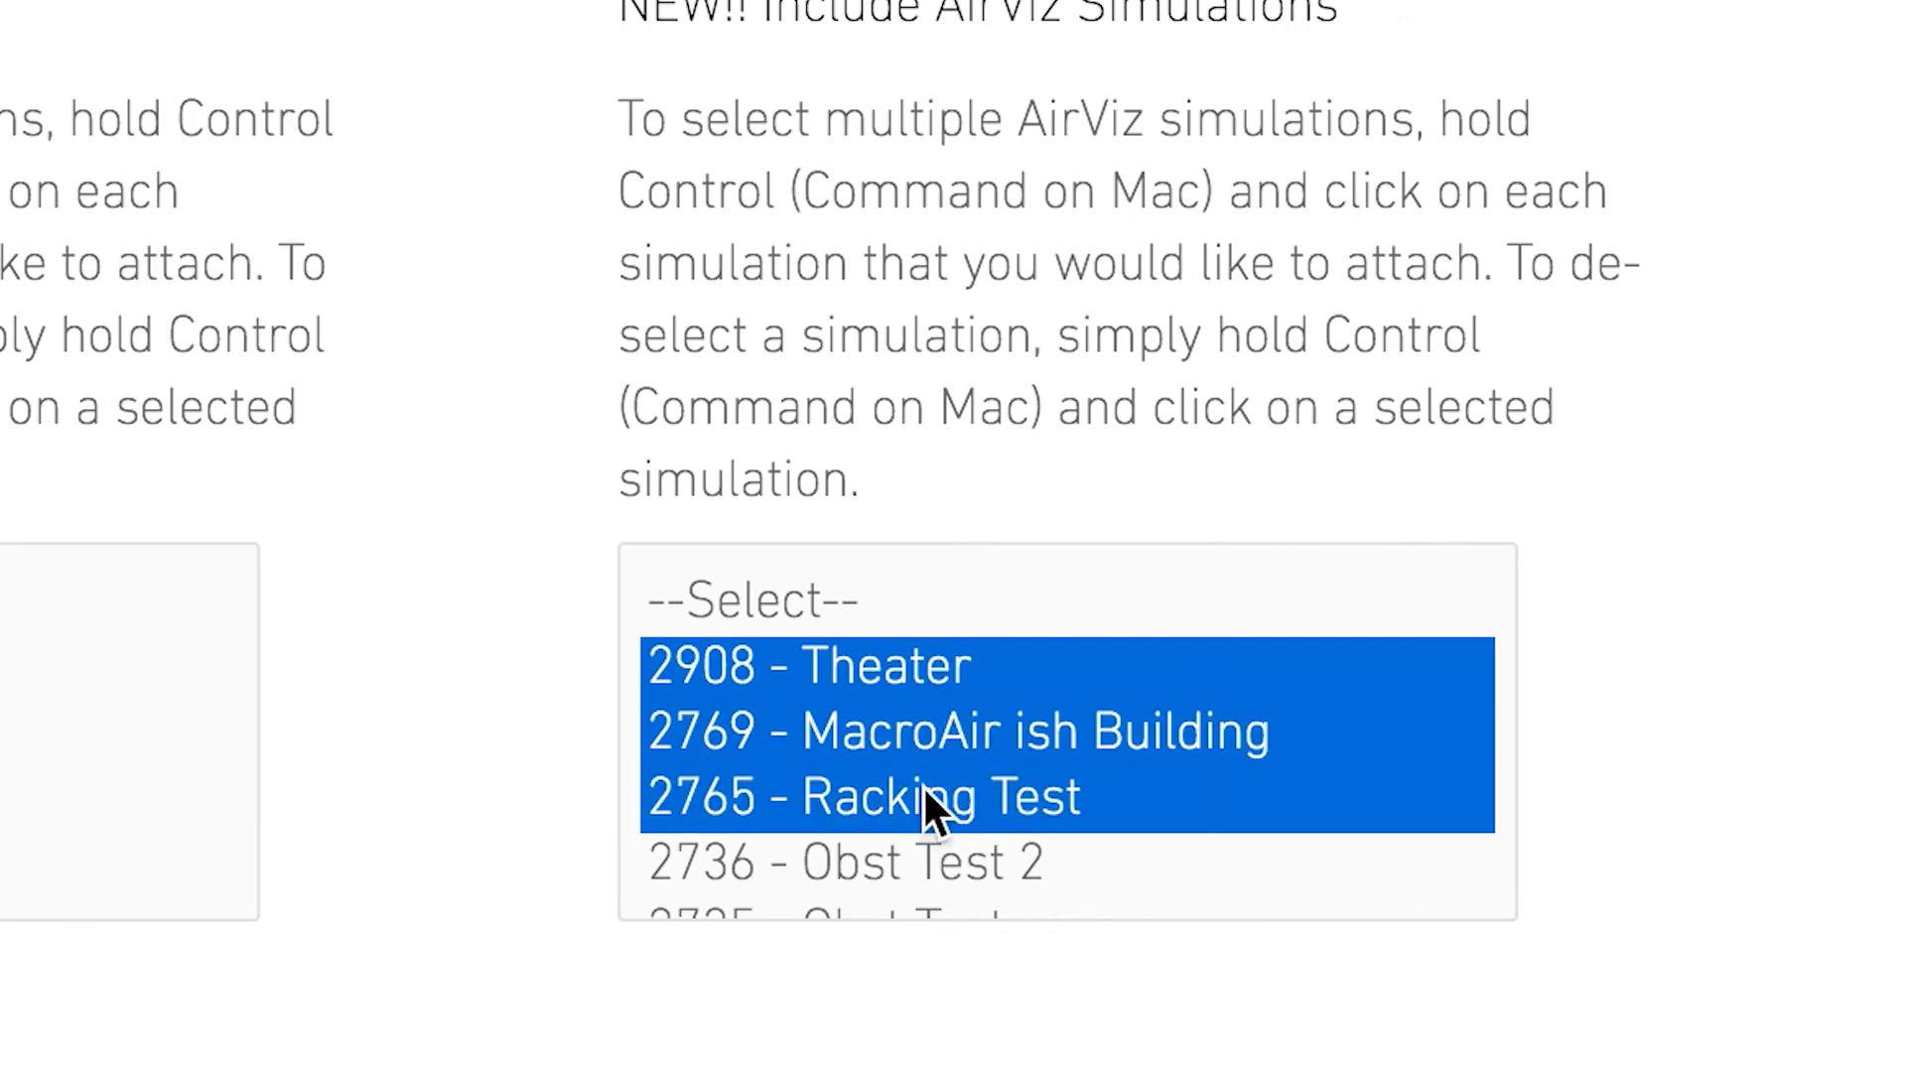
pyautogui.keyDown('ctrl'); pyautogui.click(921, 794); pyautogui.keyUp('ctrl')
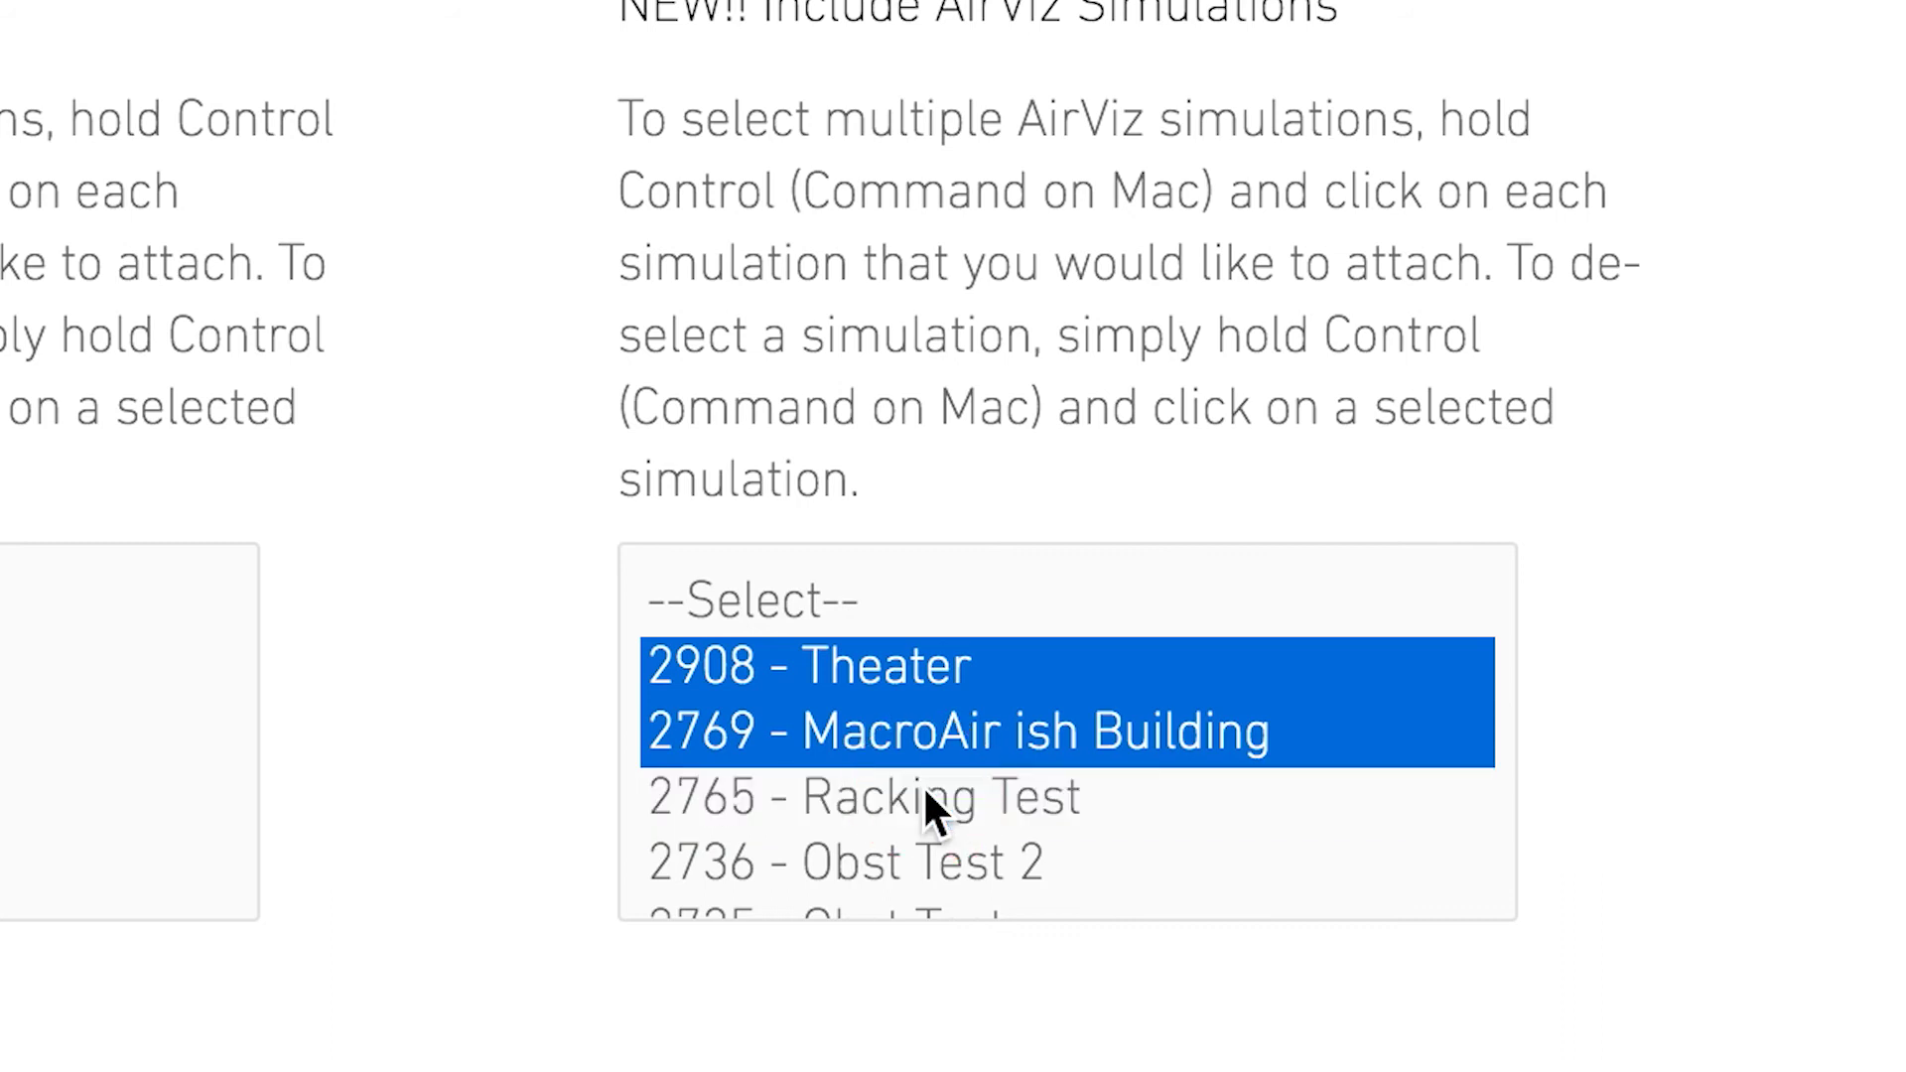
pyautogui.keyDown('ctrl'); pyautogui.click(929, 729); pyautogui.keyUp('ctrl')
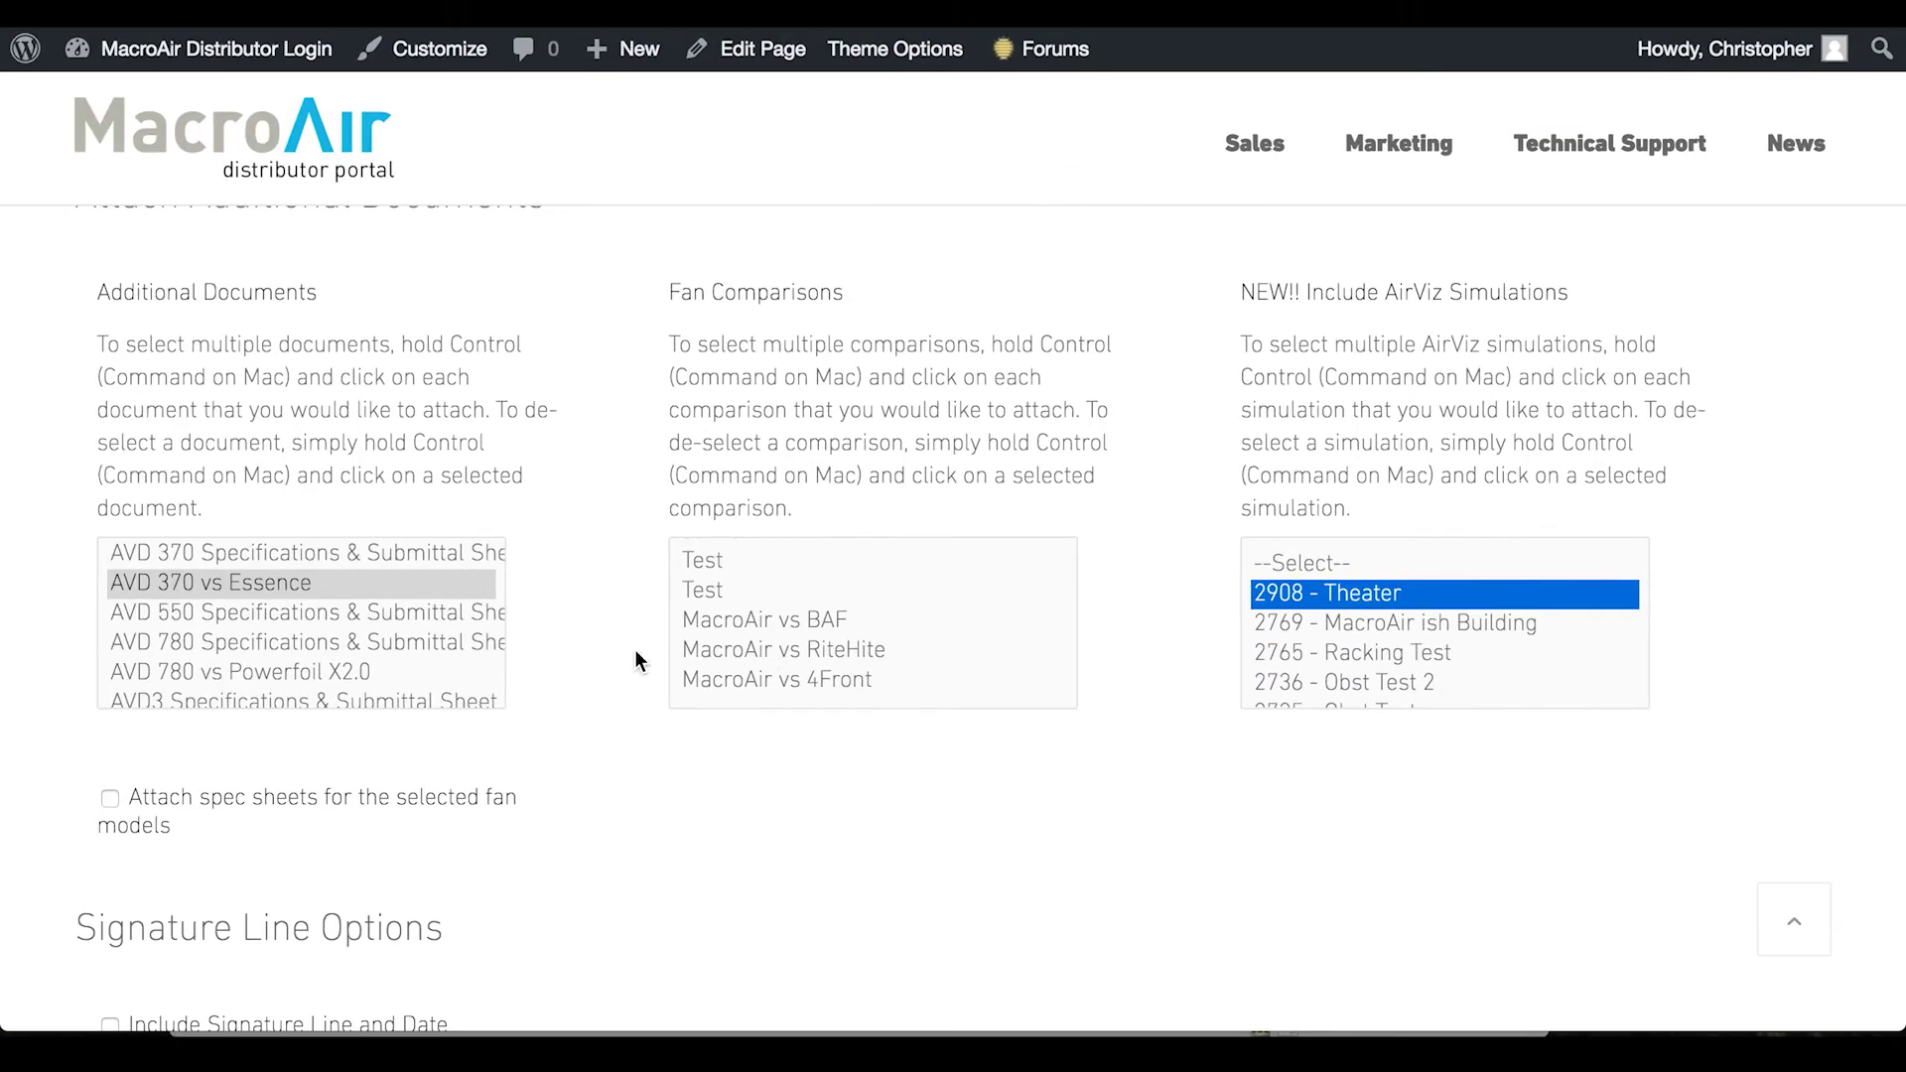
# Tick 'Attach spec sheets for the selected fan models'
pyautogui.scroll(-3, 358, 685)
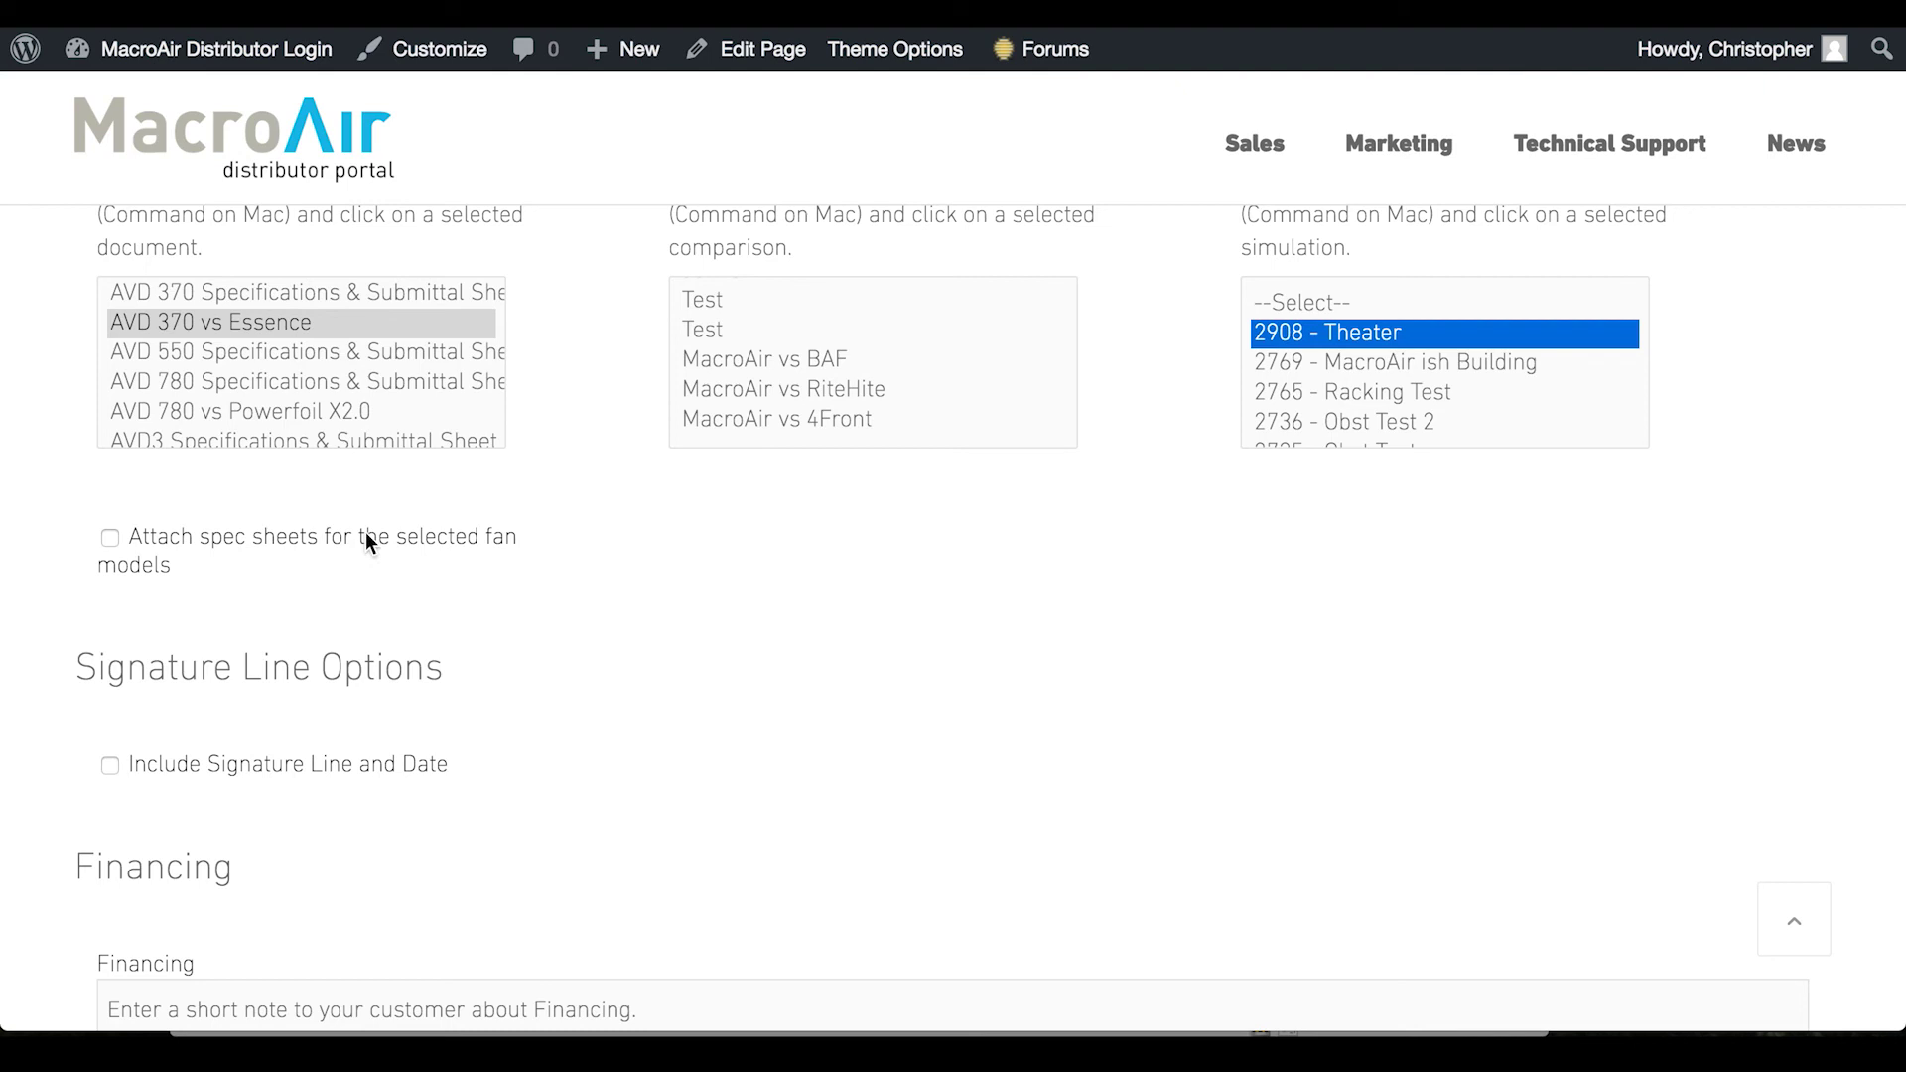
pyautogui.click(109, 538)
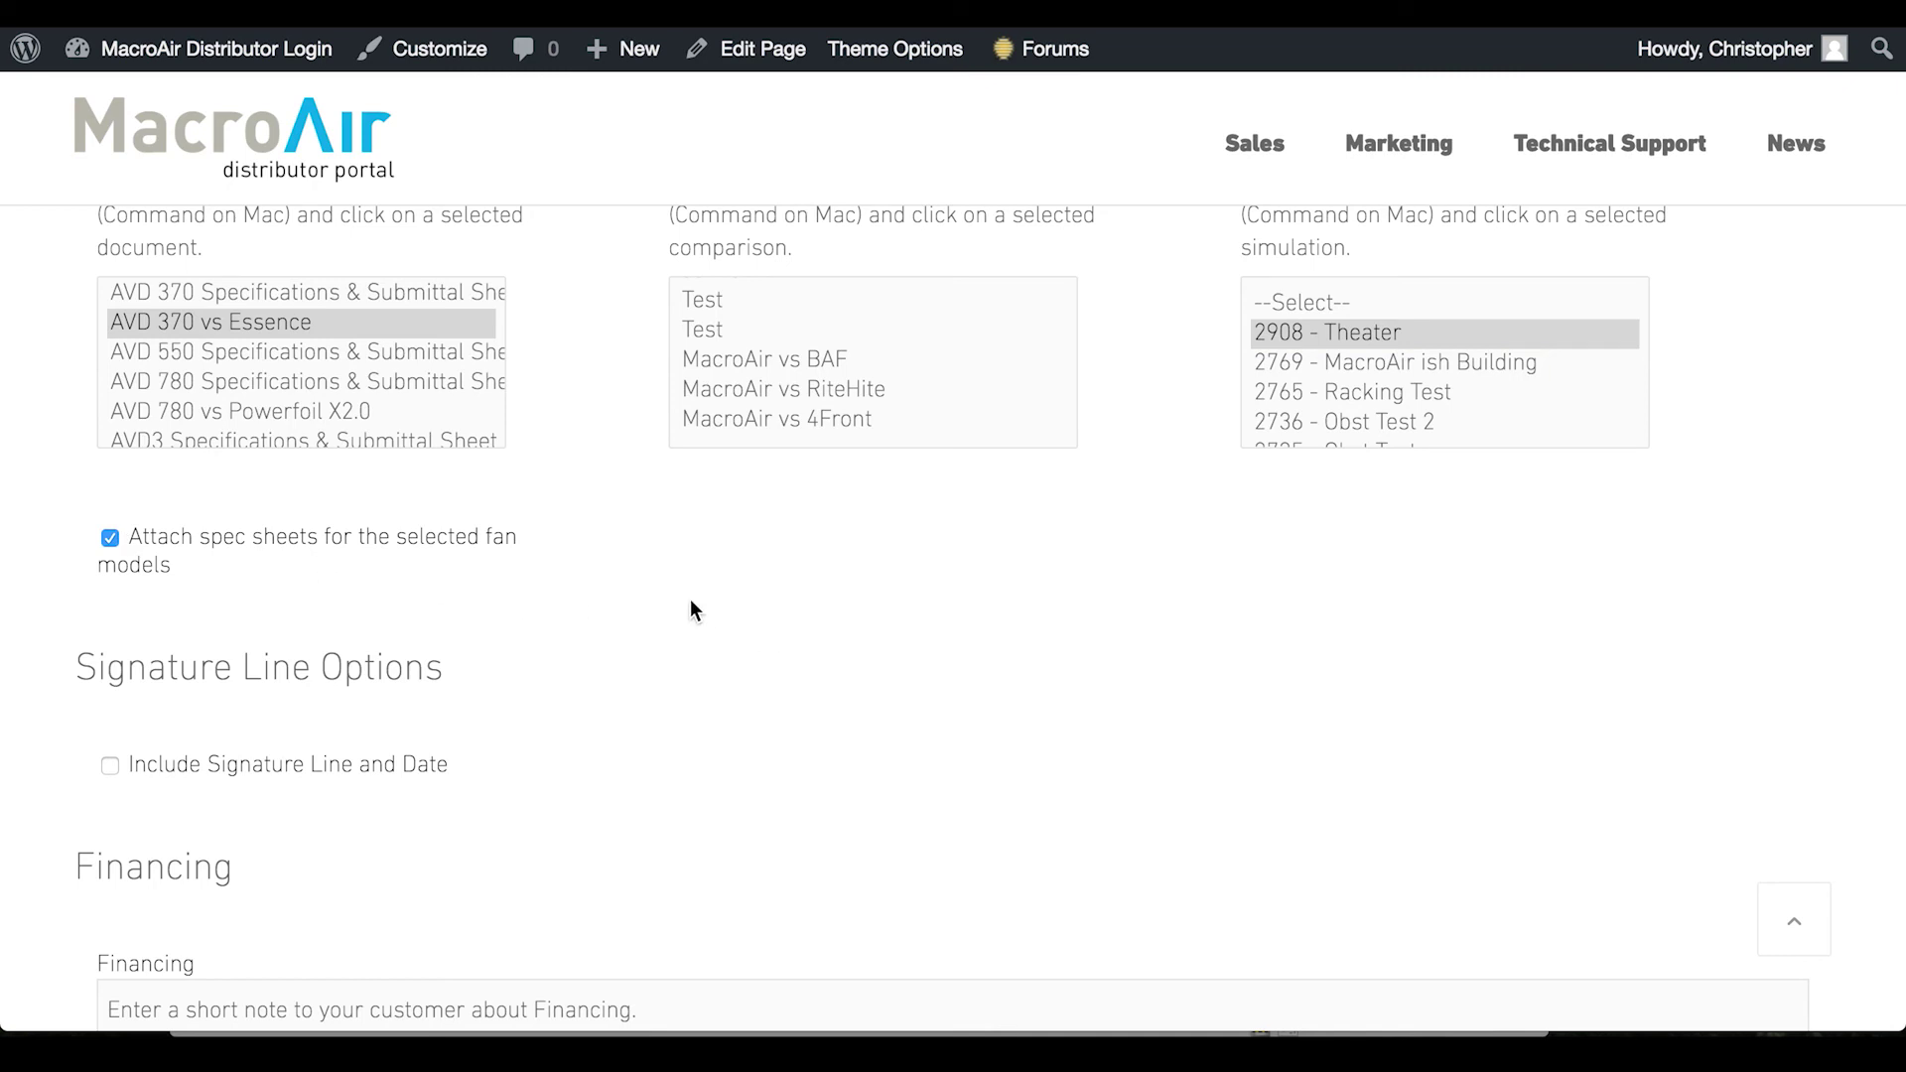
pyautogui.scroll(-5, 692, 607)
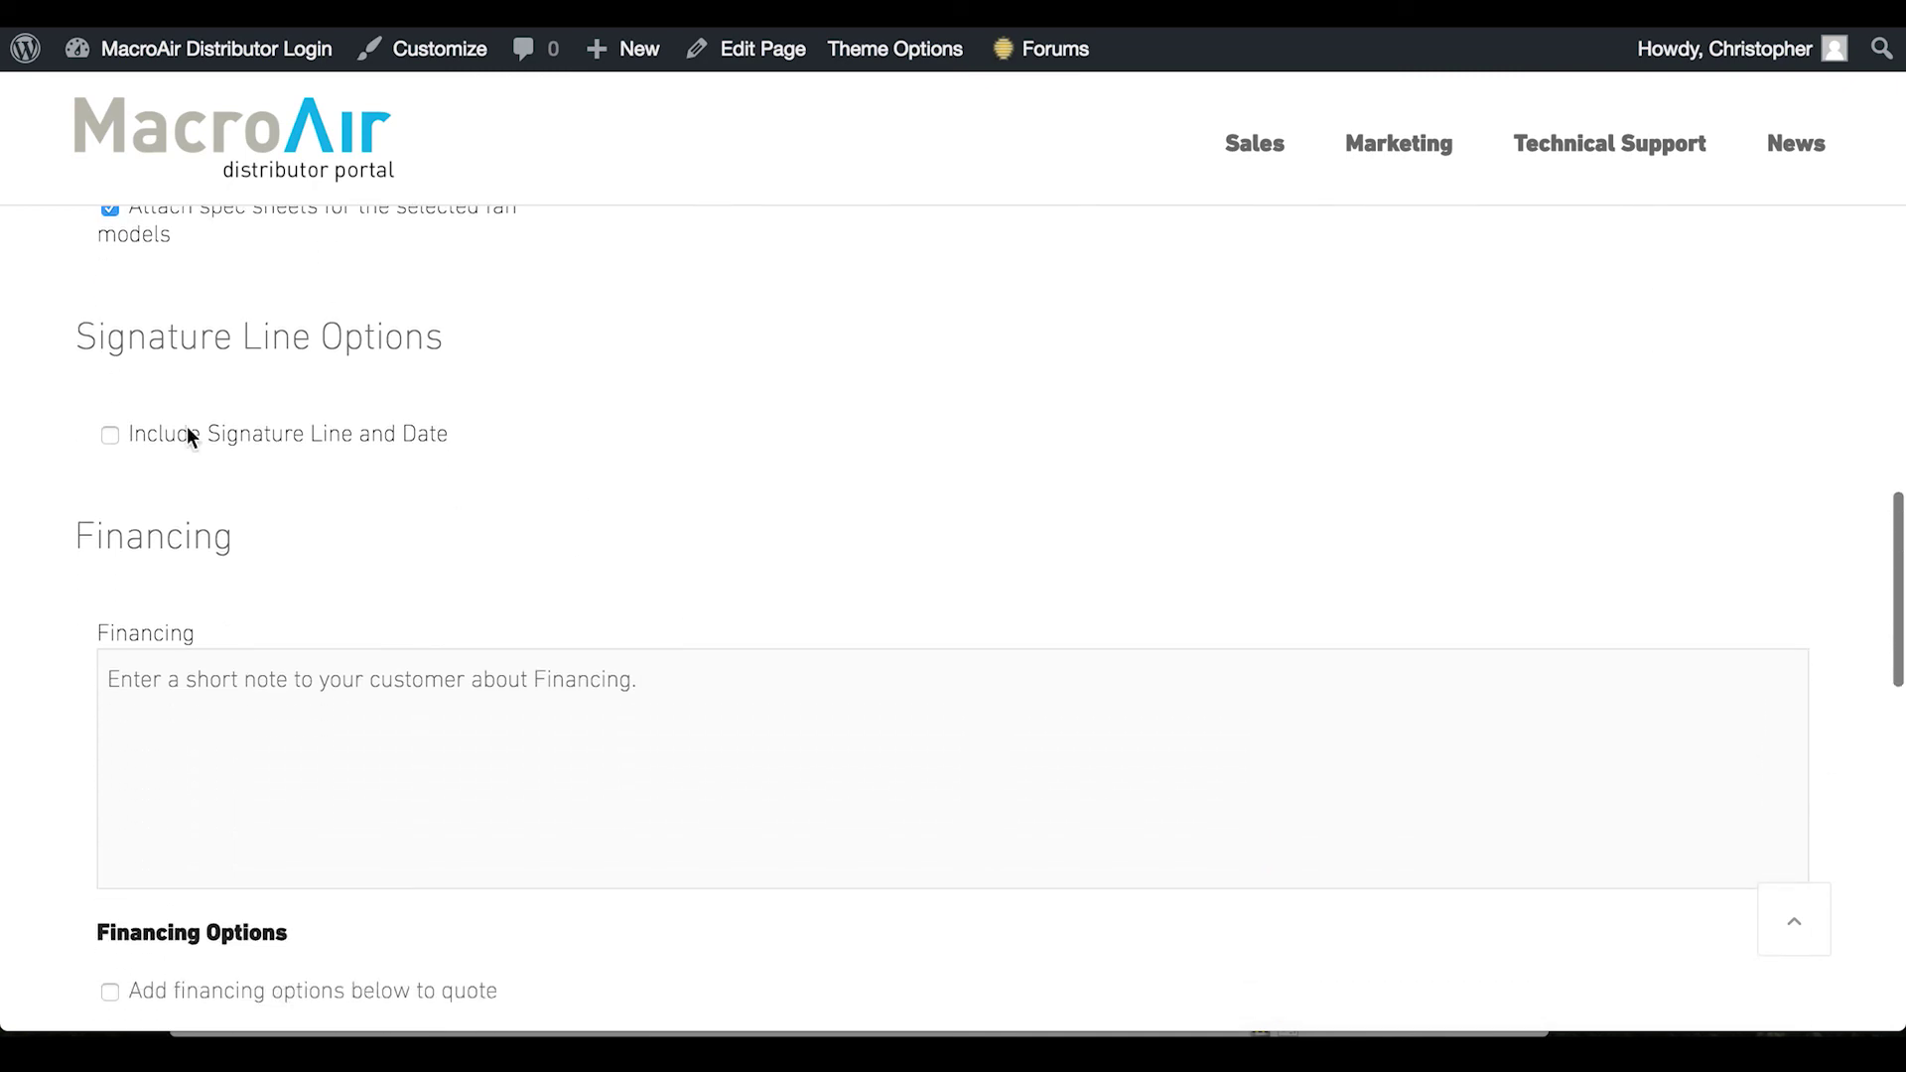
# Tick 'Add financing options below to quote' to include the three $1-buyout plans
pyautogui.scroll(-3, 632, 620)
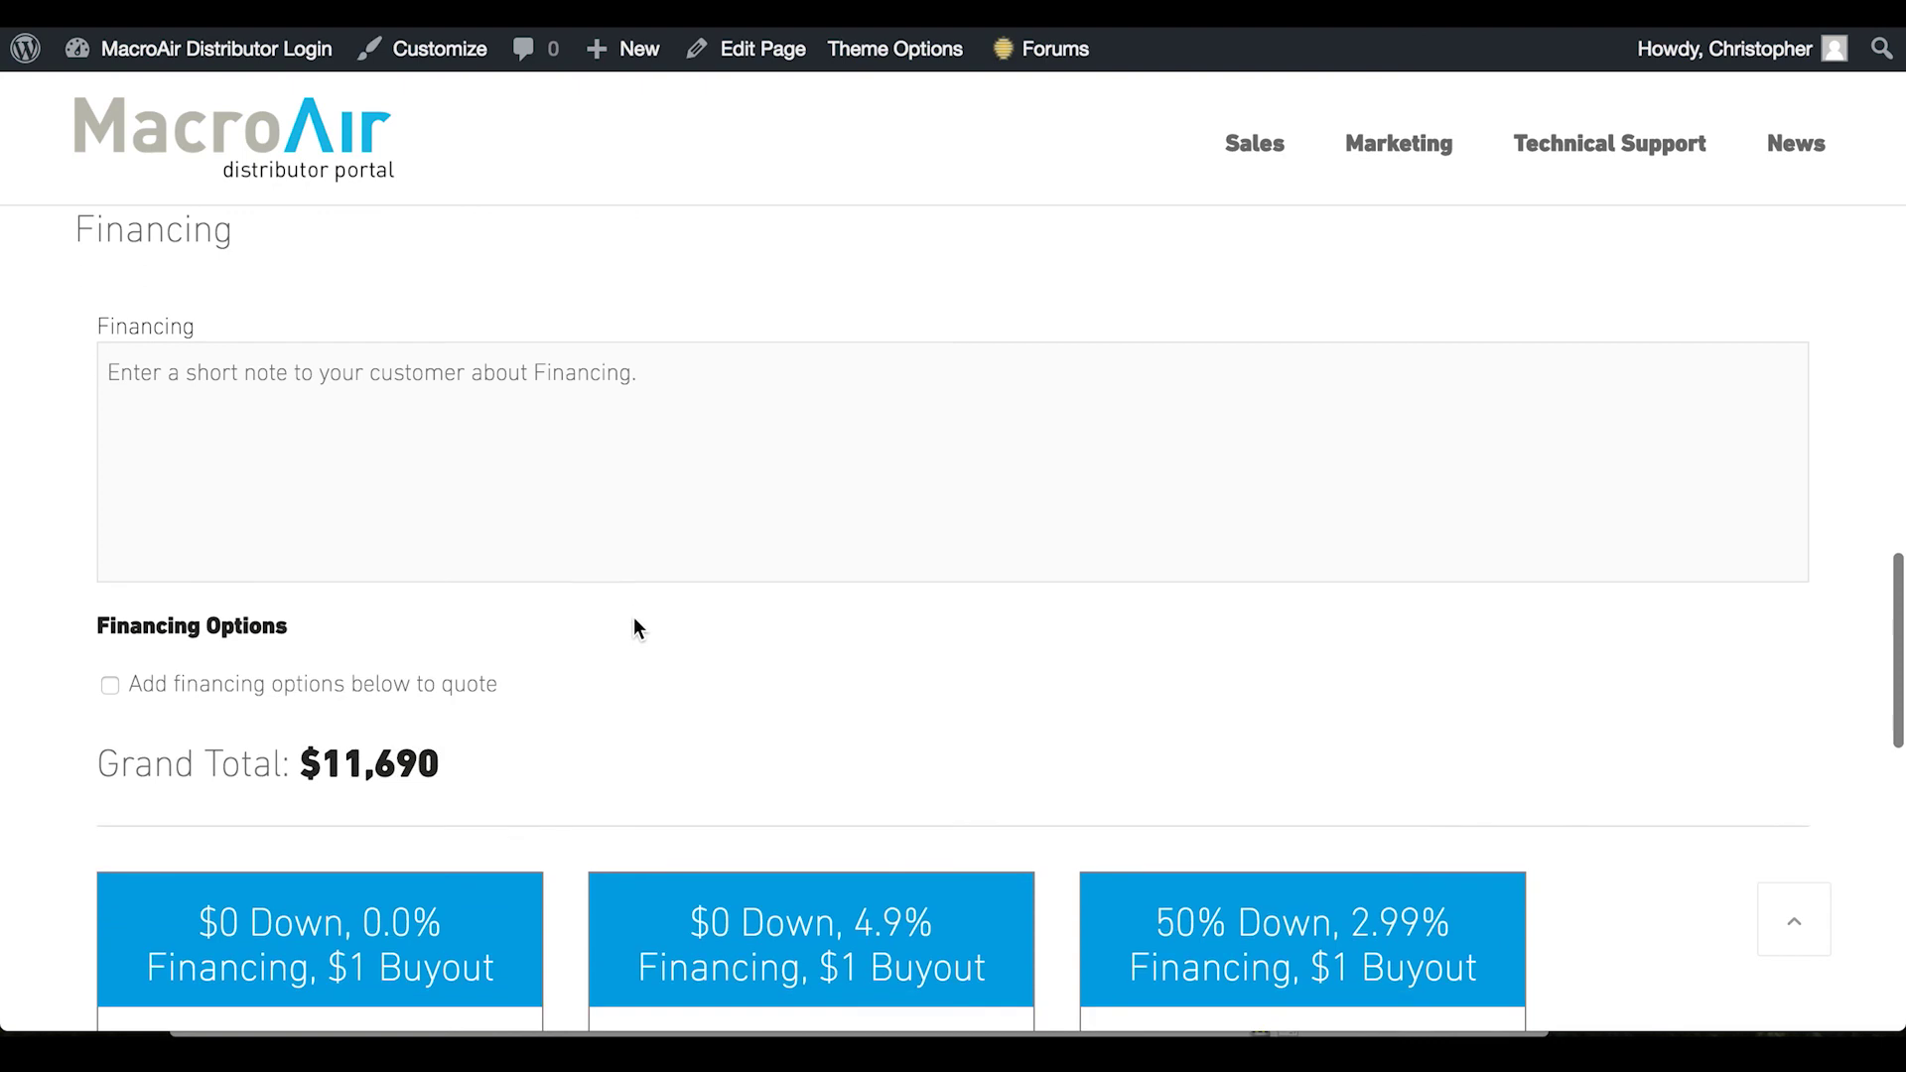
pyautogui.scroll(-3, 380, 662)
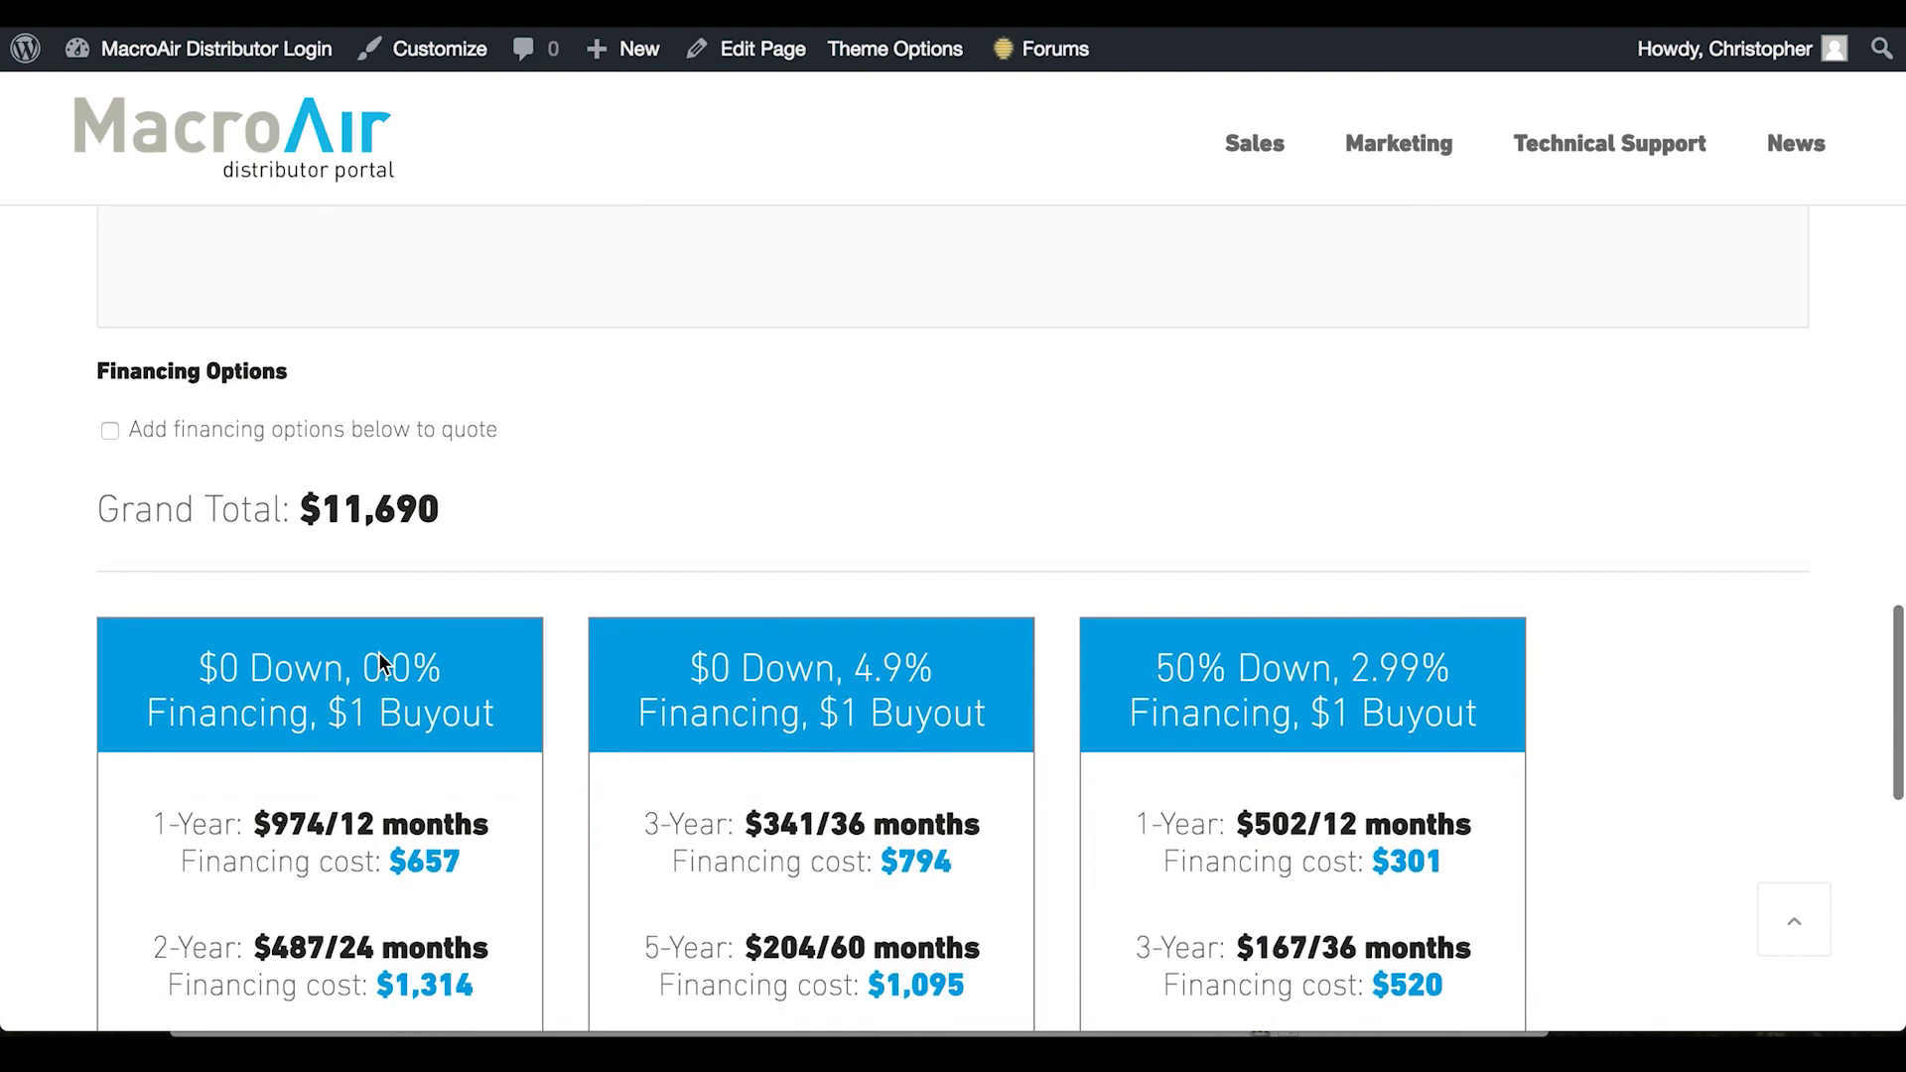
pyautogui.click(110, 426)
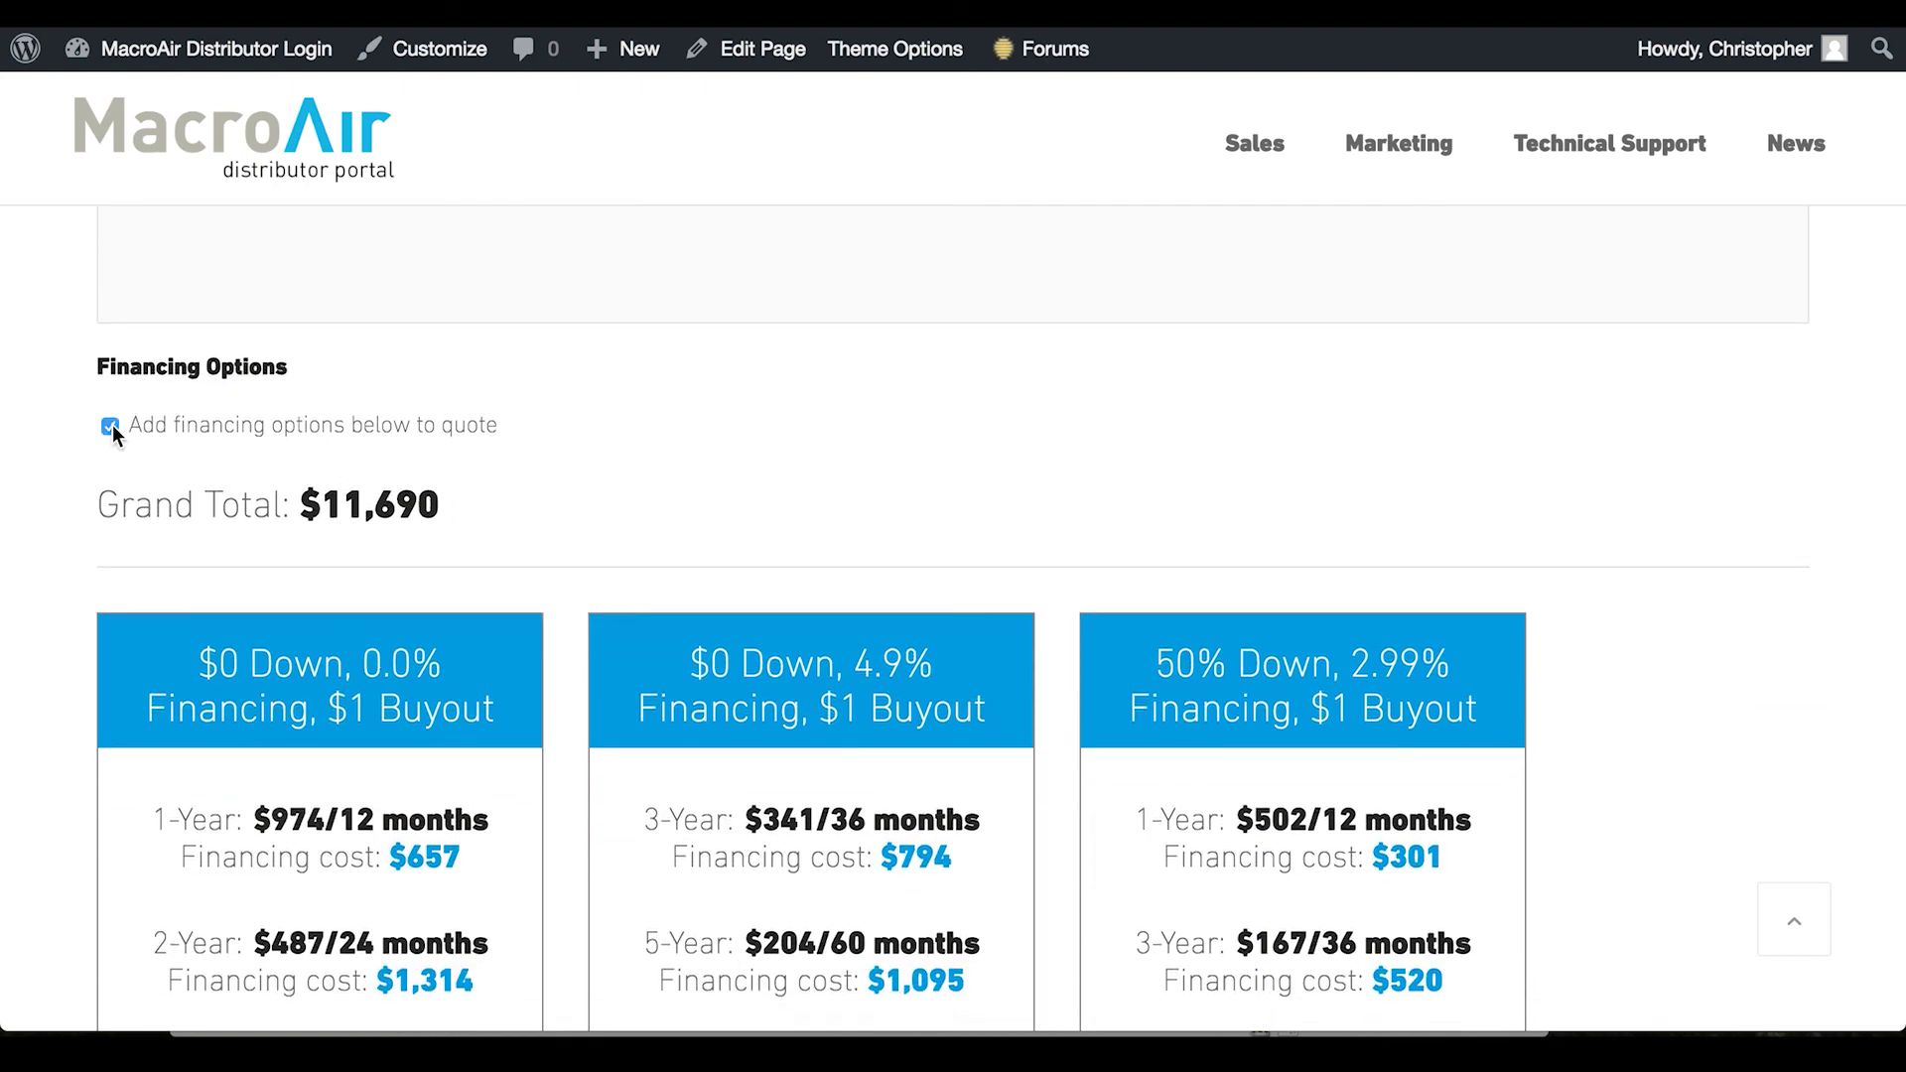
pyautogui.scroll(-1, 553, 463)
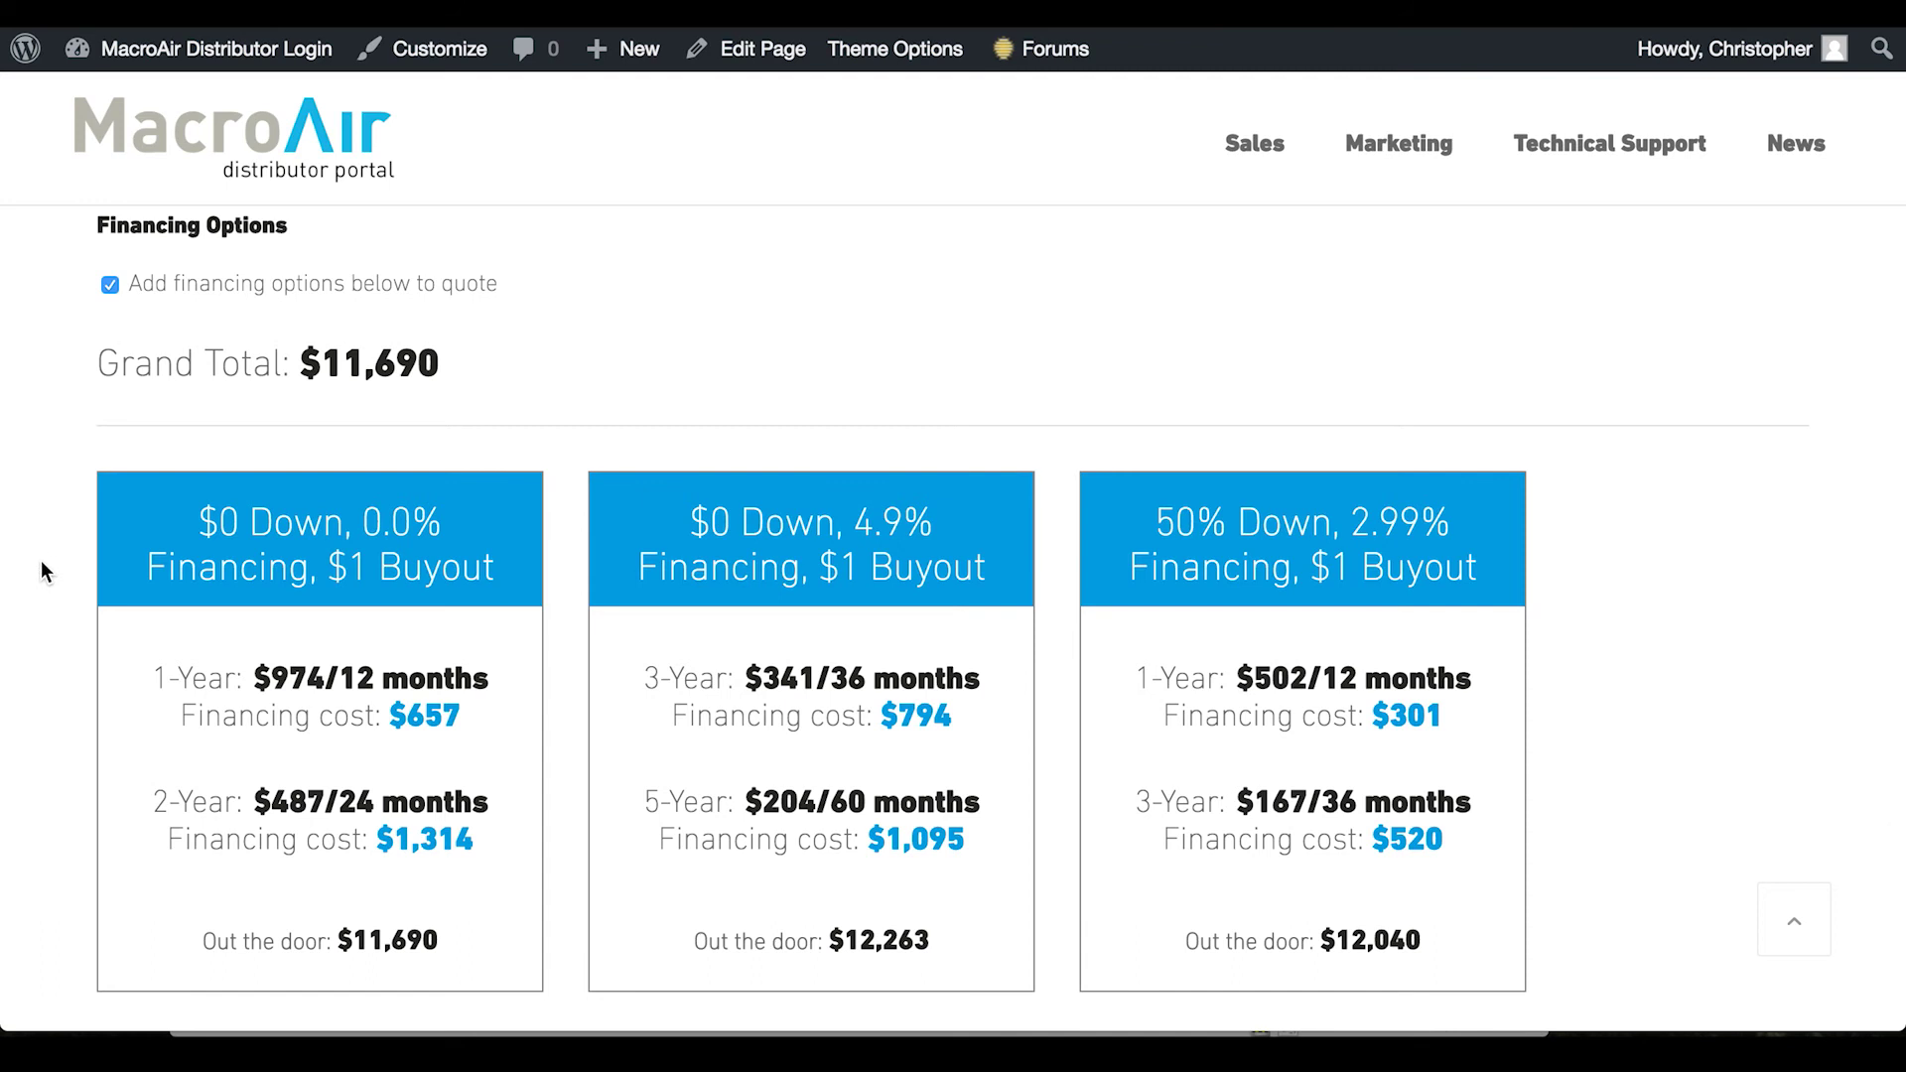
pyautogui.scroll(-6, 39, 556)
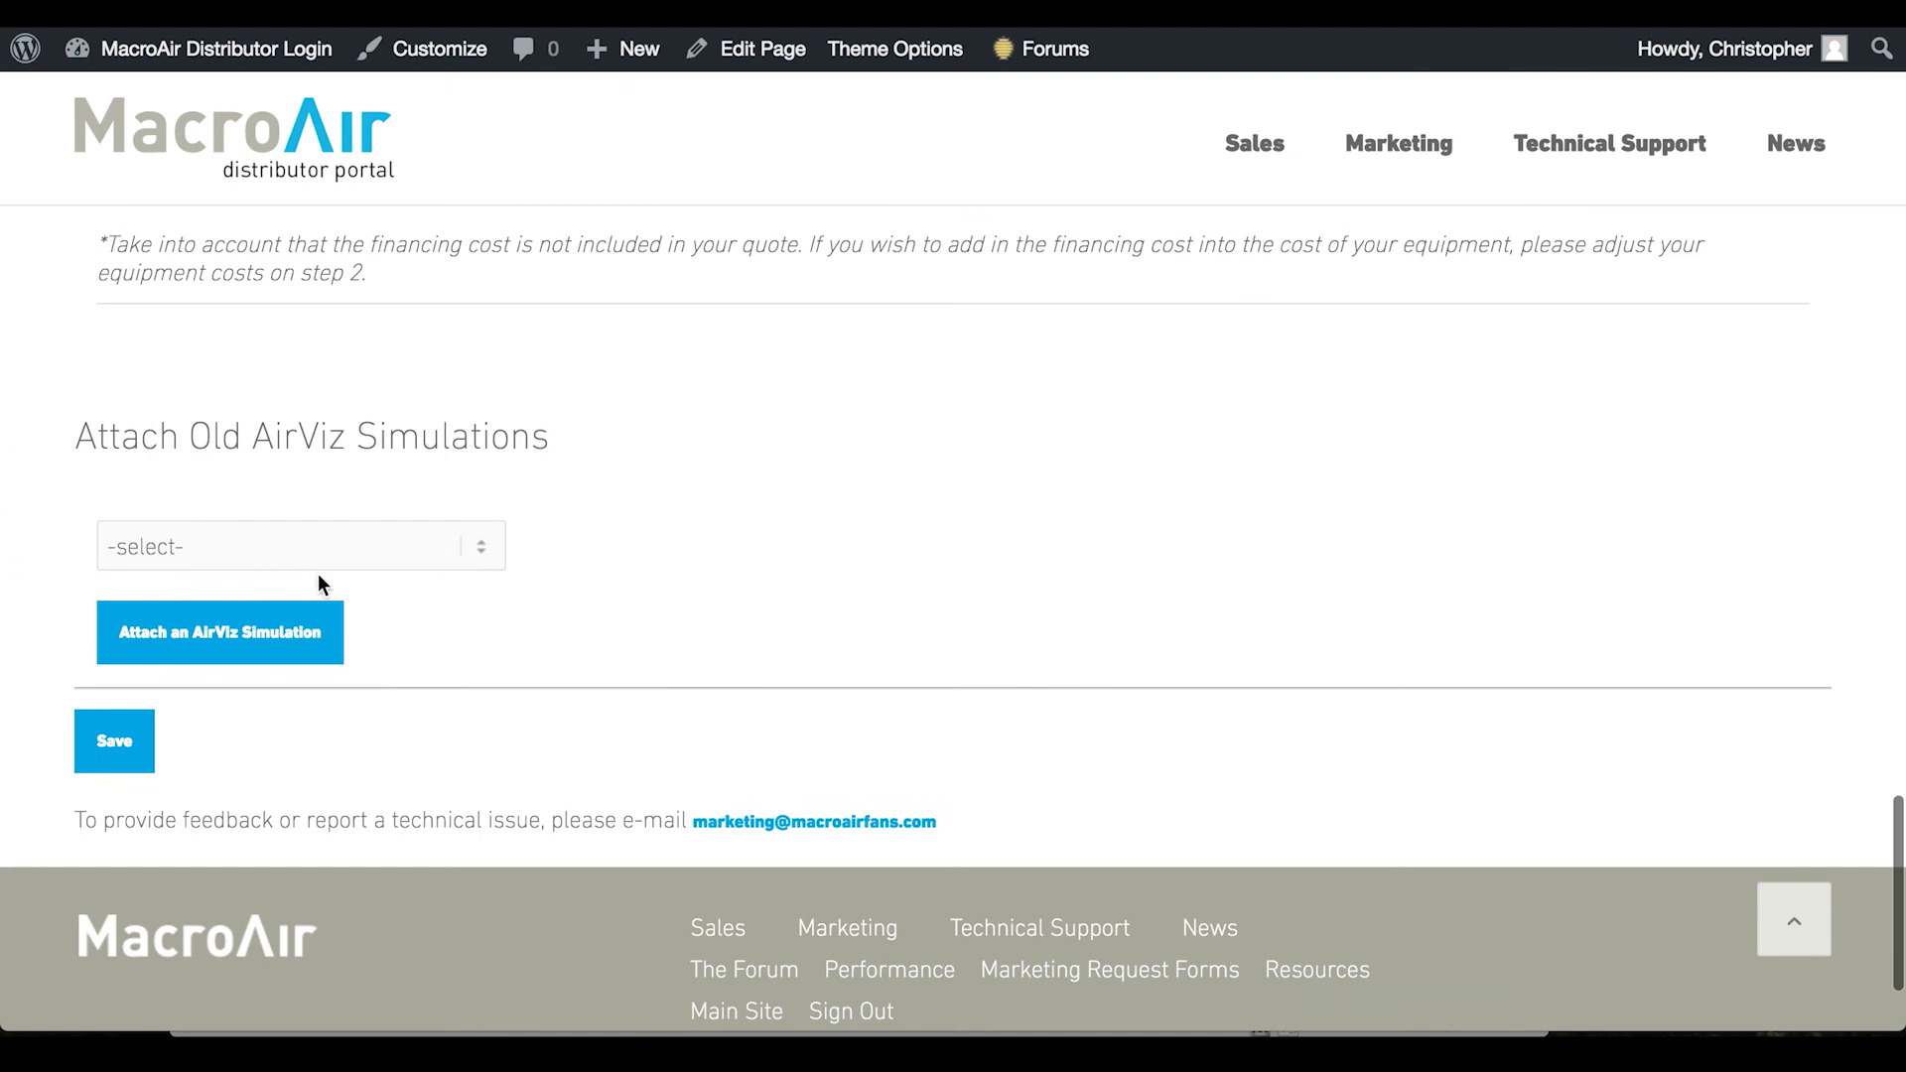
pyautogui.click(256, 557)
# Save the quote without attaching another AirViz simulation and download the PDF of quote 9383
pyautogui.click(688, 615)
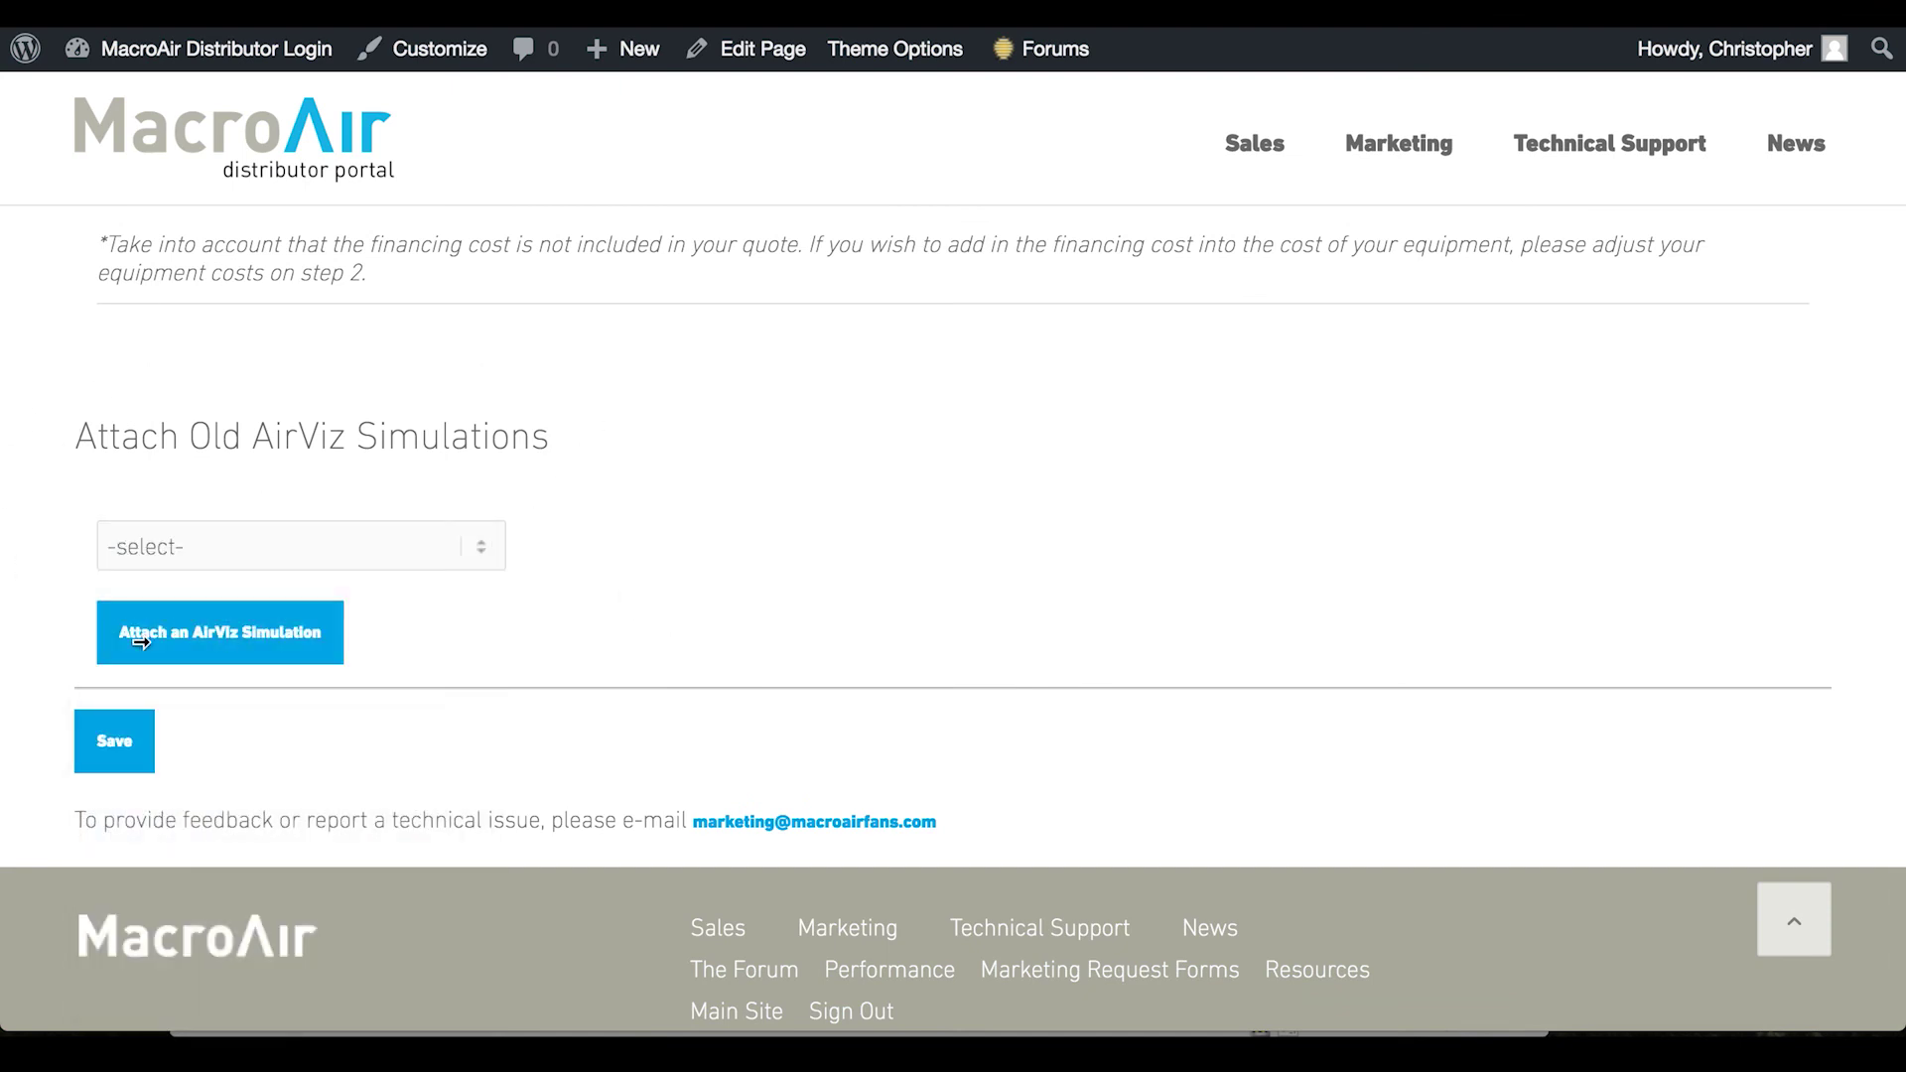
pyautogui.click(34, 633)
pyautogui.click(117, 756)
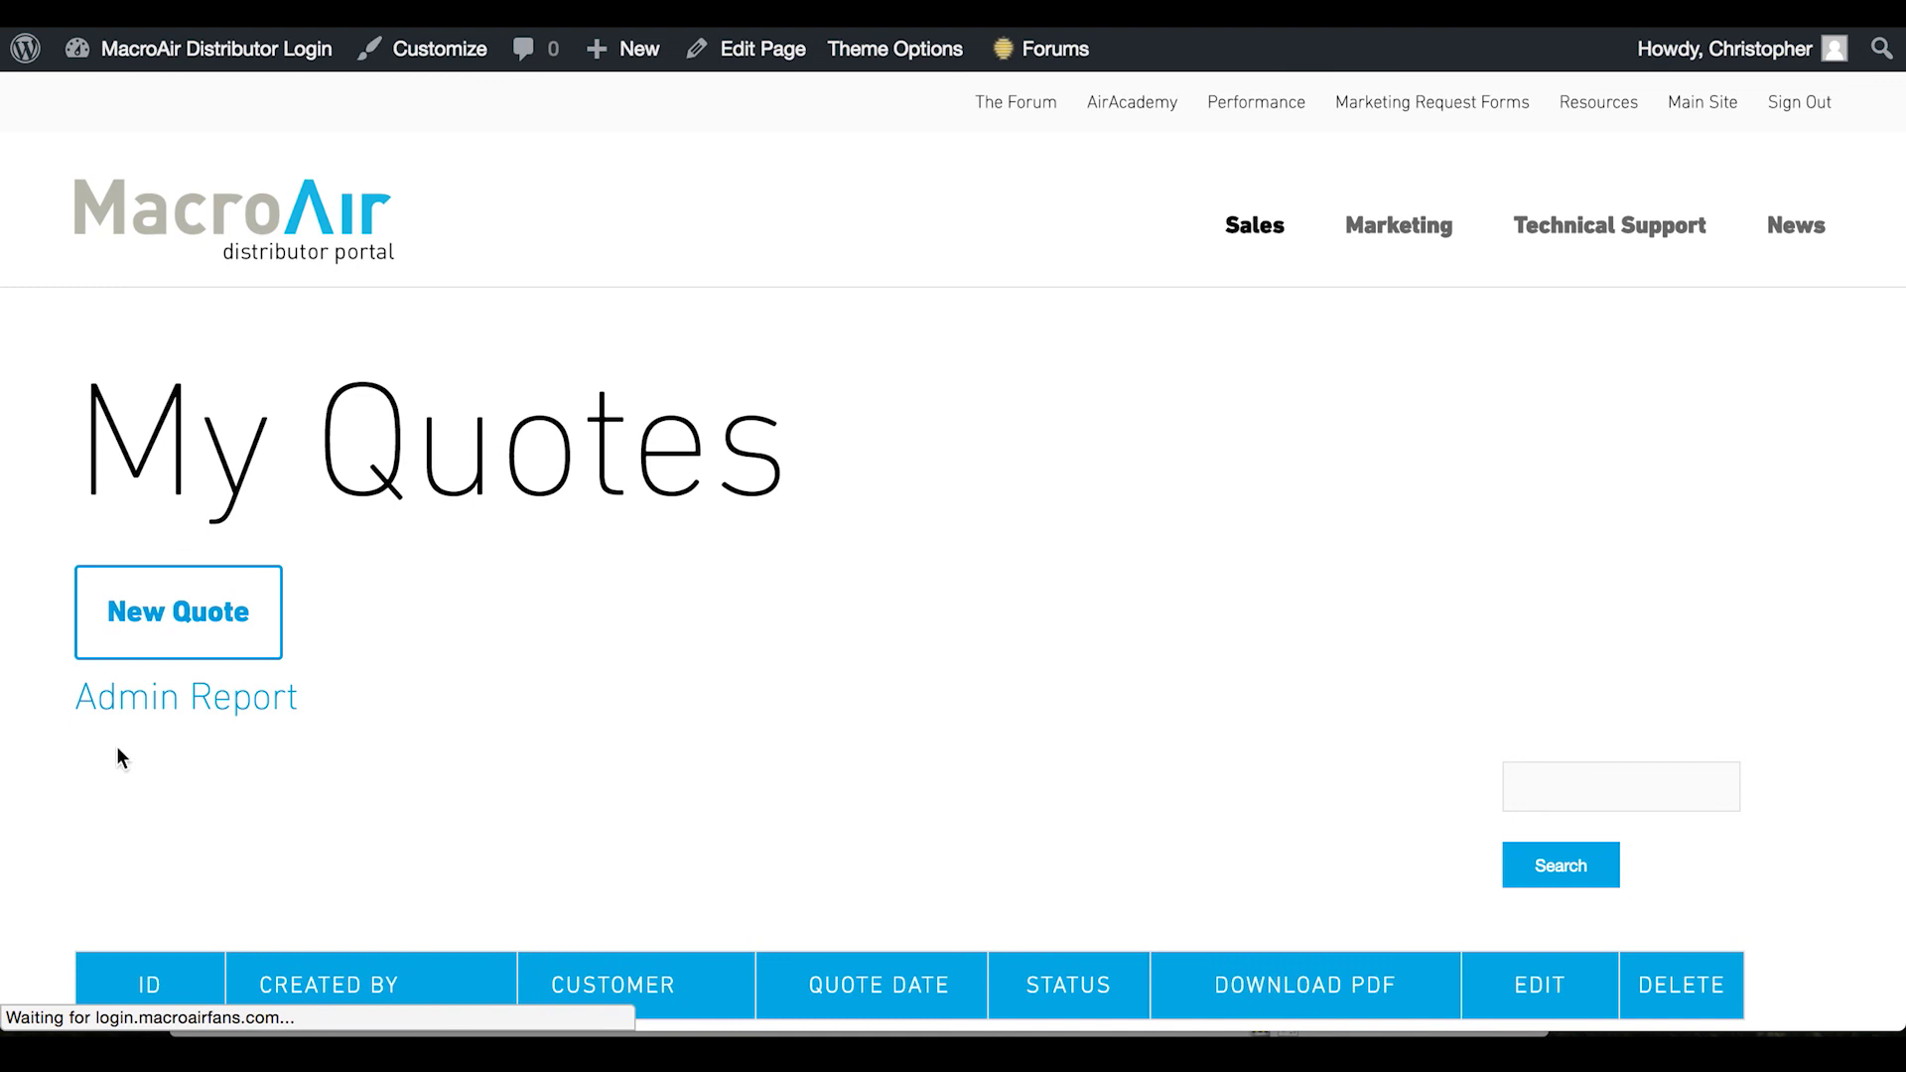
pyautogui.scroll(-5, 802, 705)
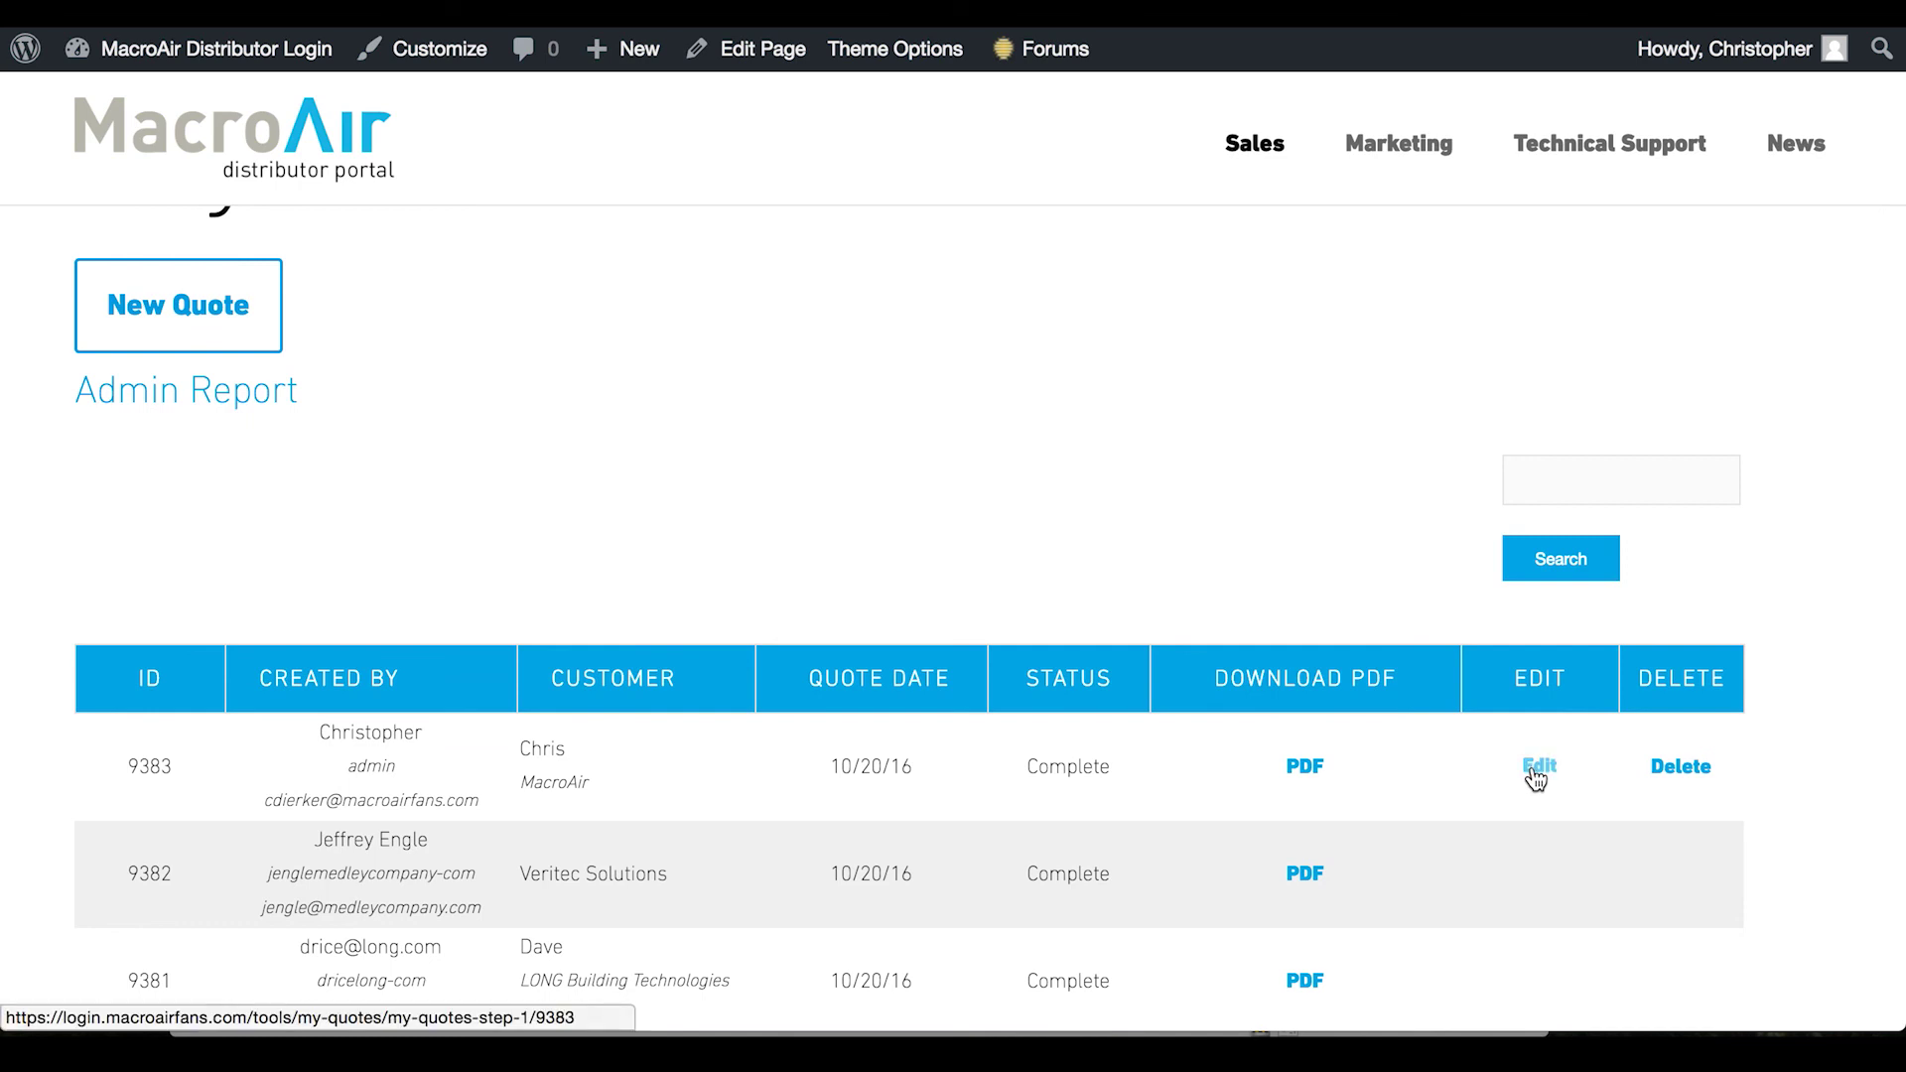
pyautogui.click(1312, 770)
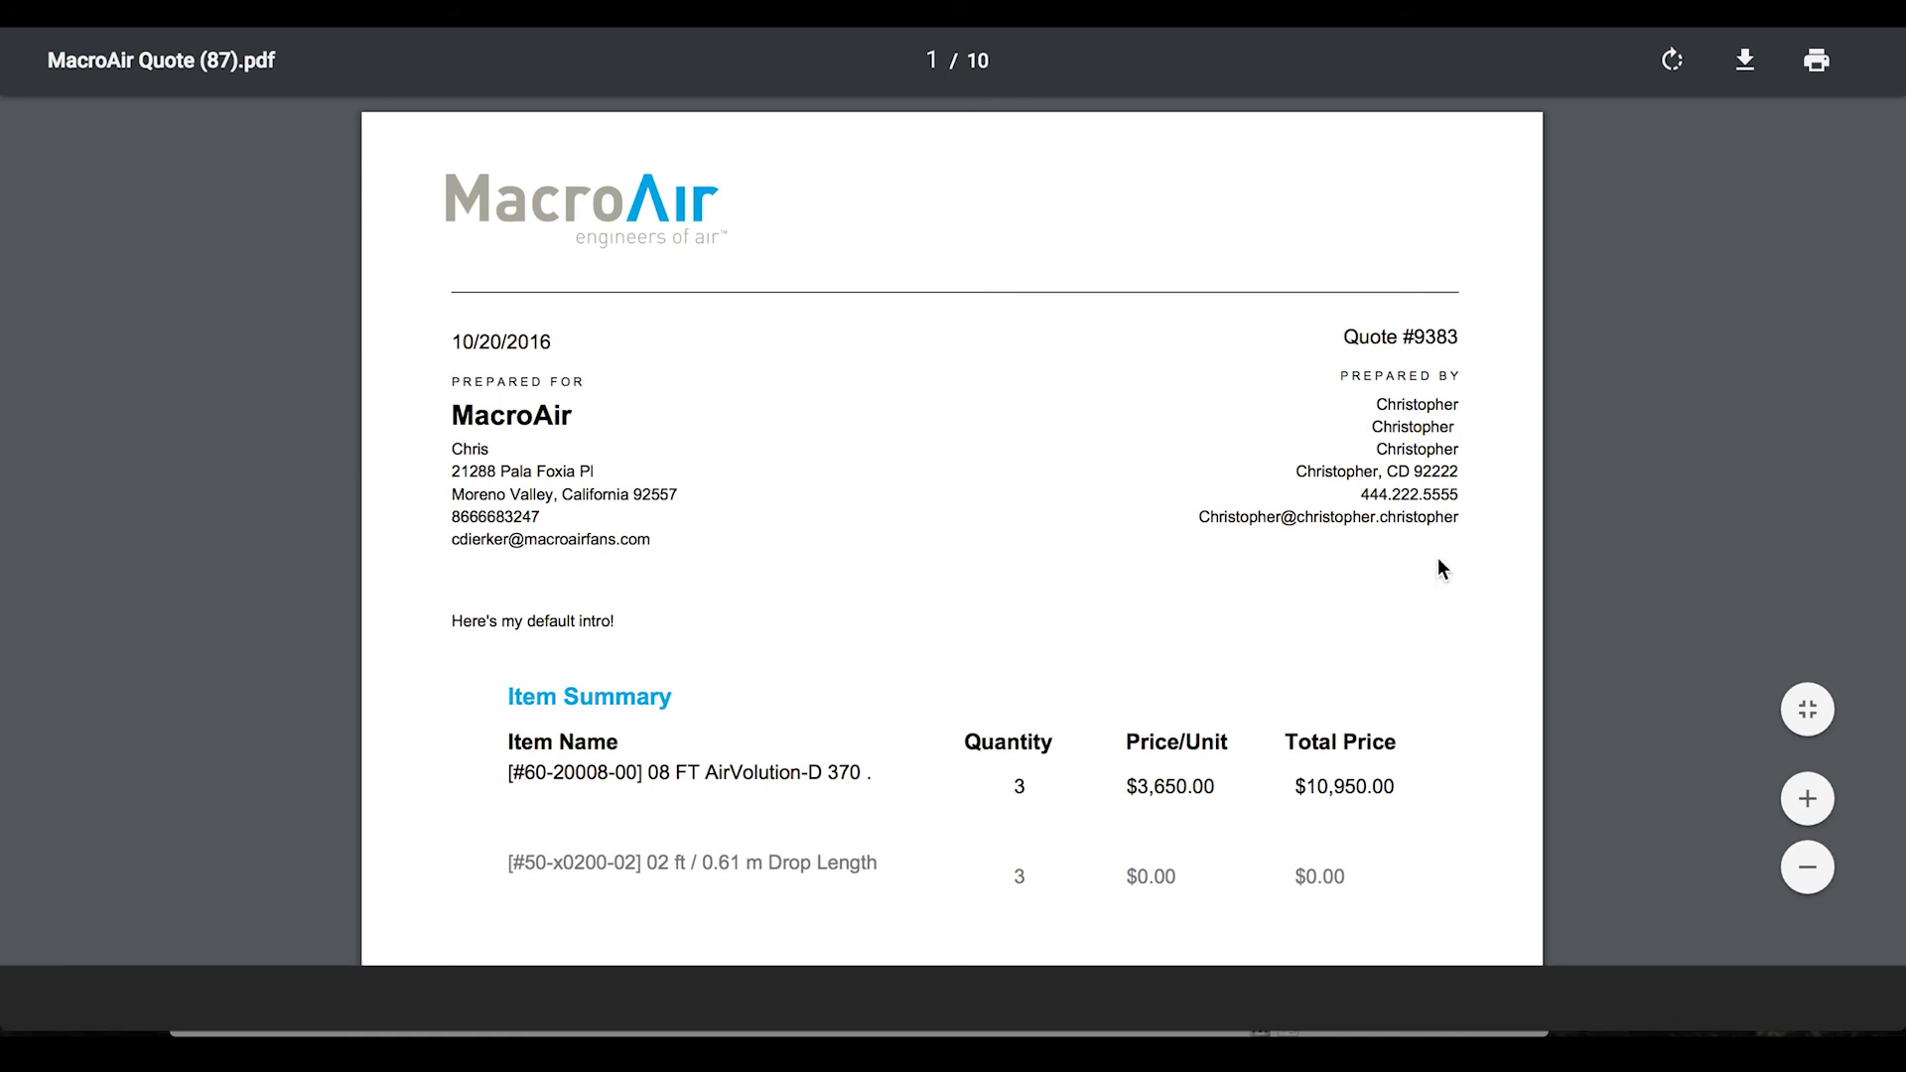
# Review page 1 of quote 9383's PDF: freight $240, installation $500, grand total $11,690.00
pyautogui.scroll(-6, 1174, 529)
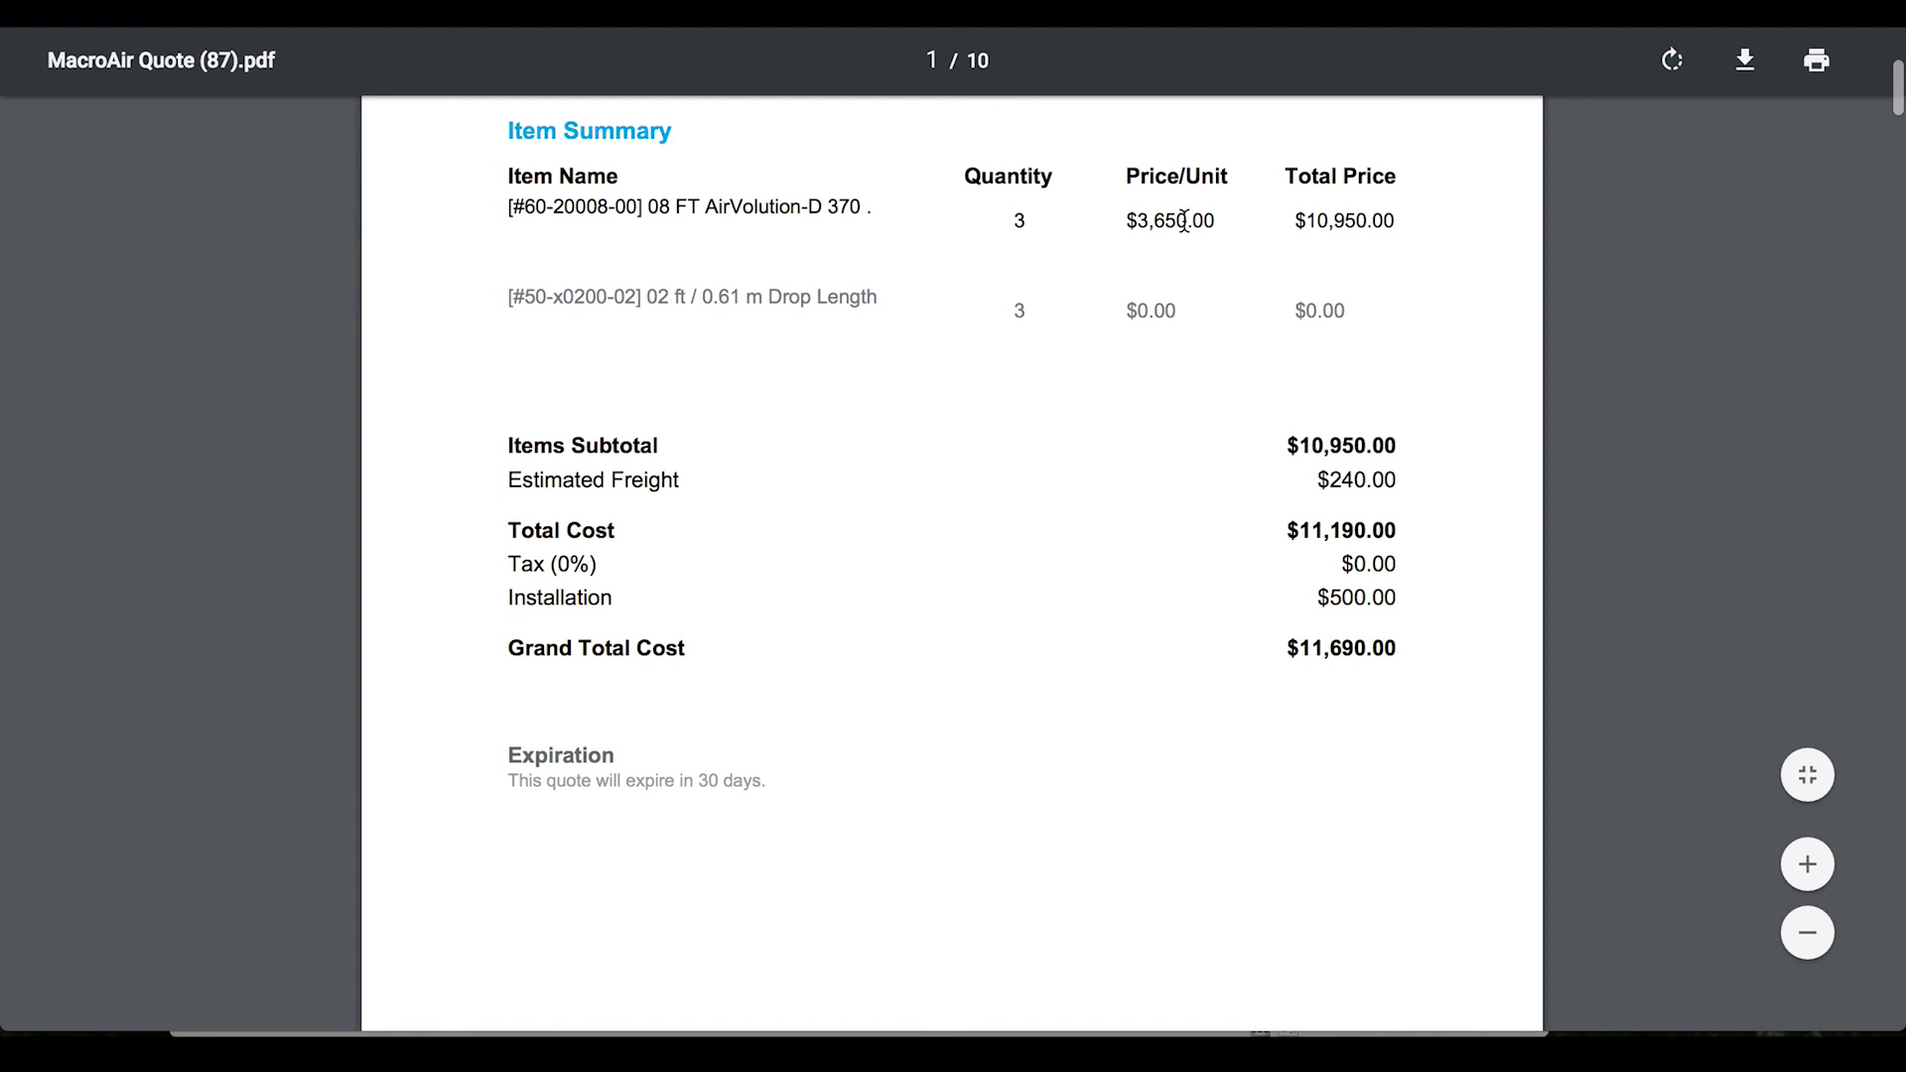
pyautogui.scroll(-1, 1089, 430)
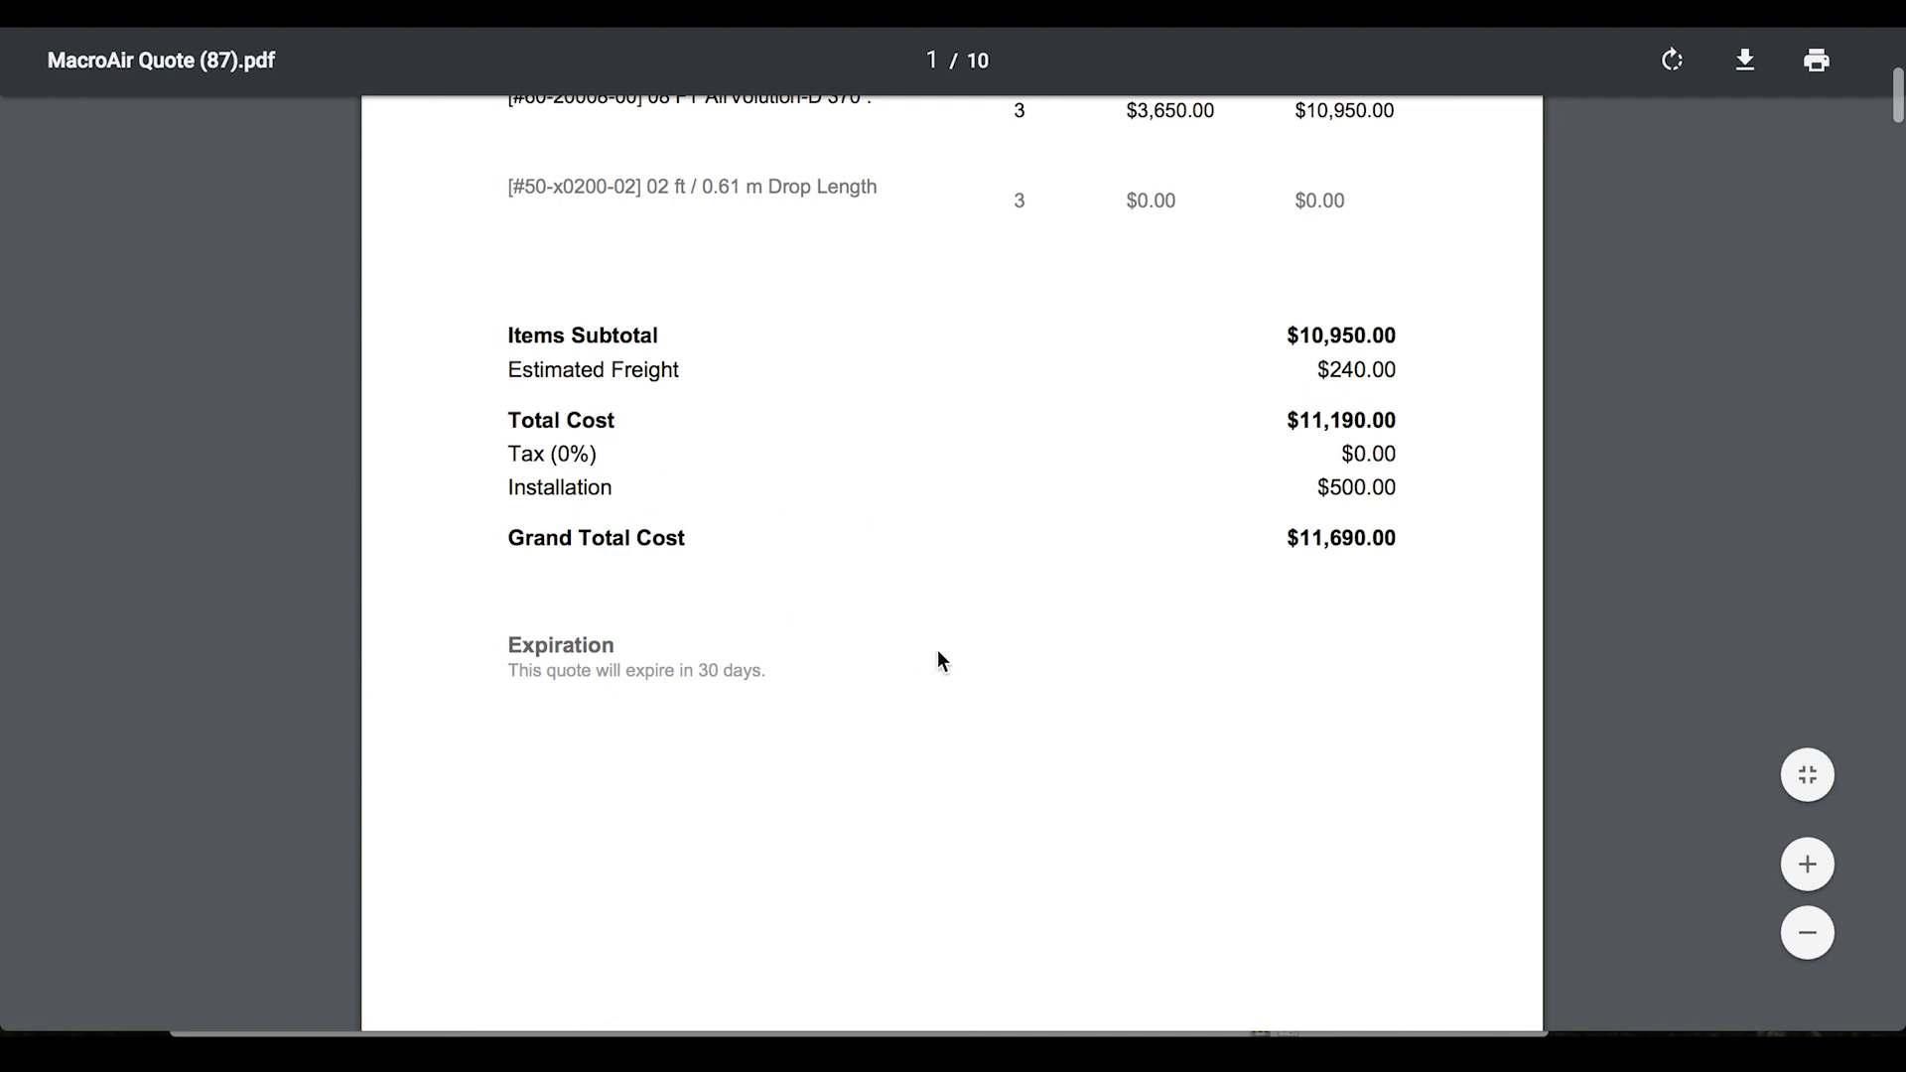
pyautogui.scroll(-1, 936, 659)
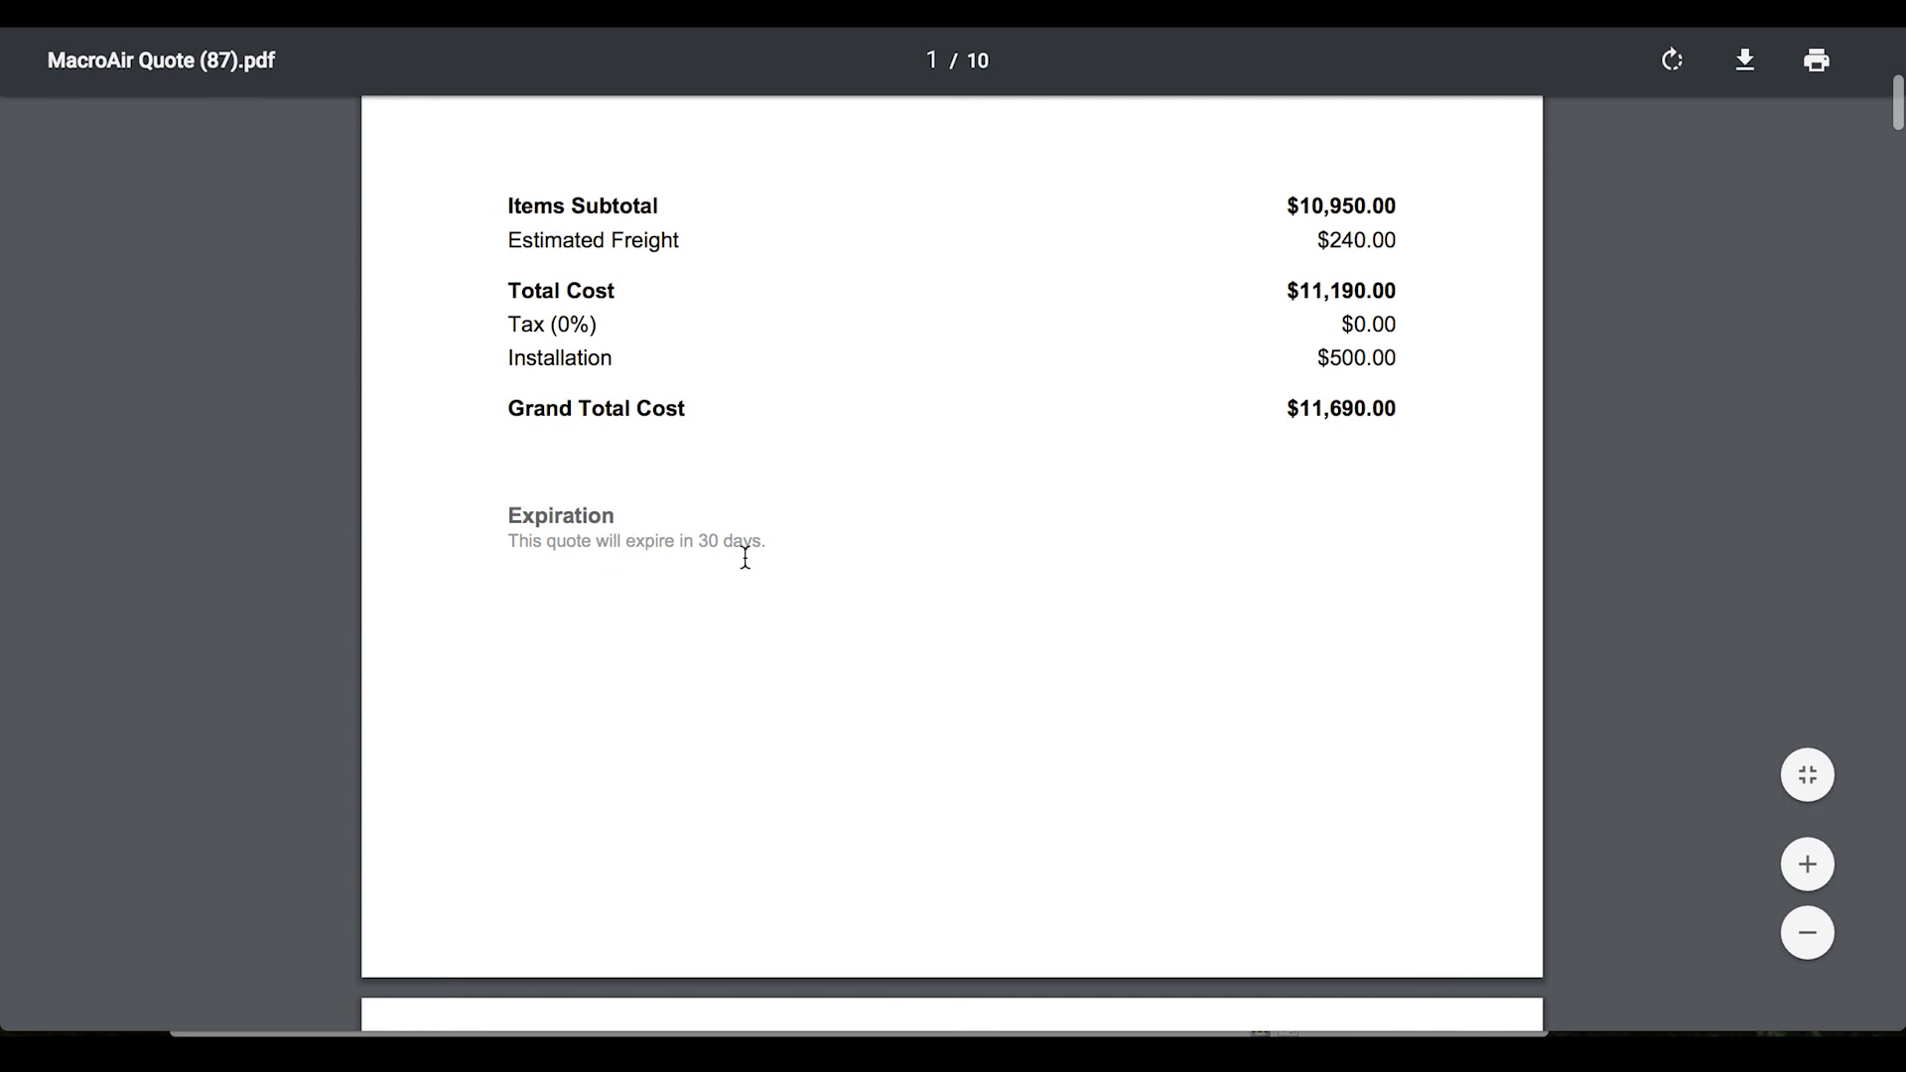
# Review the Financing Options page with plans costing $11,690.00, $12,262.81 and $11,864.77
pyautogui.scroll(-6, 747, 571)
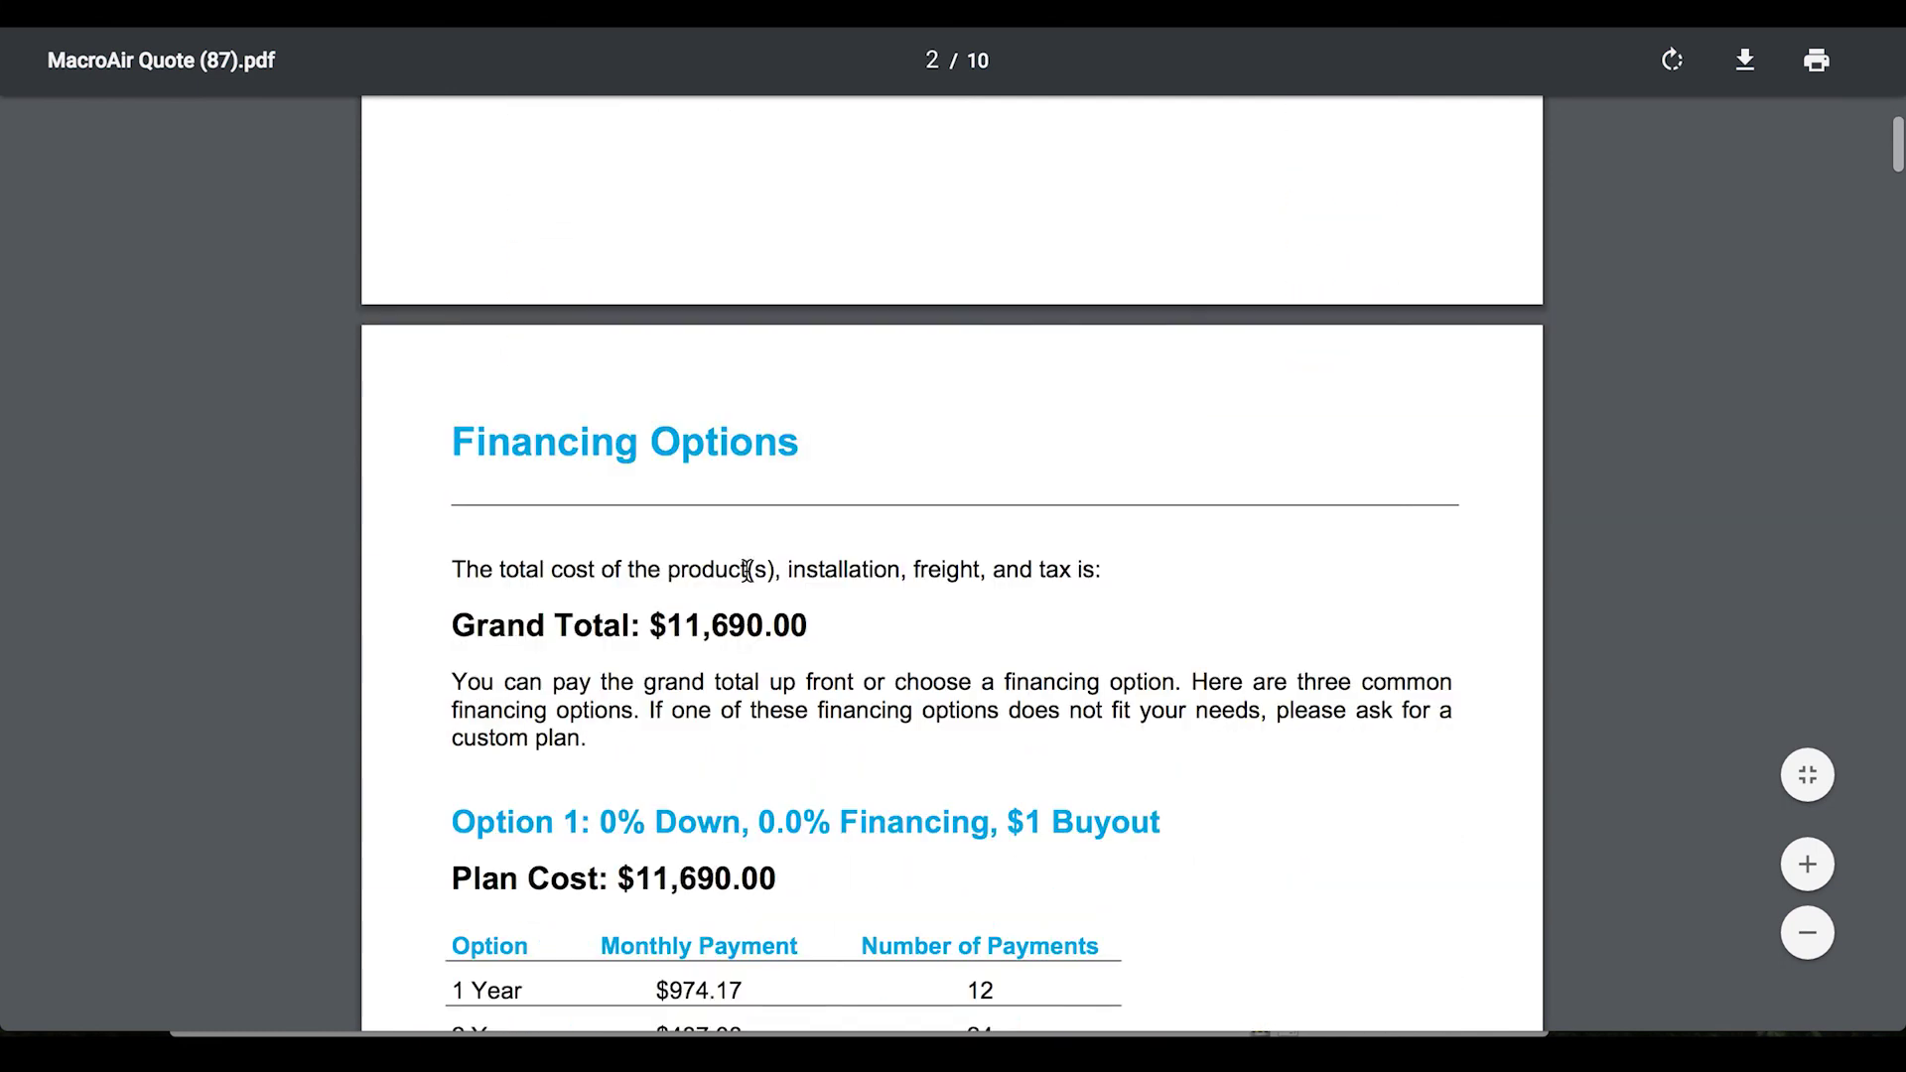
pyautogui.scroll(-1, 746, 570)
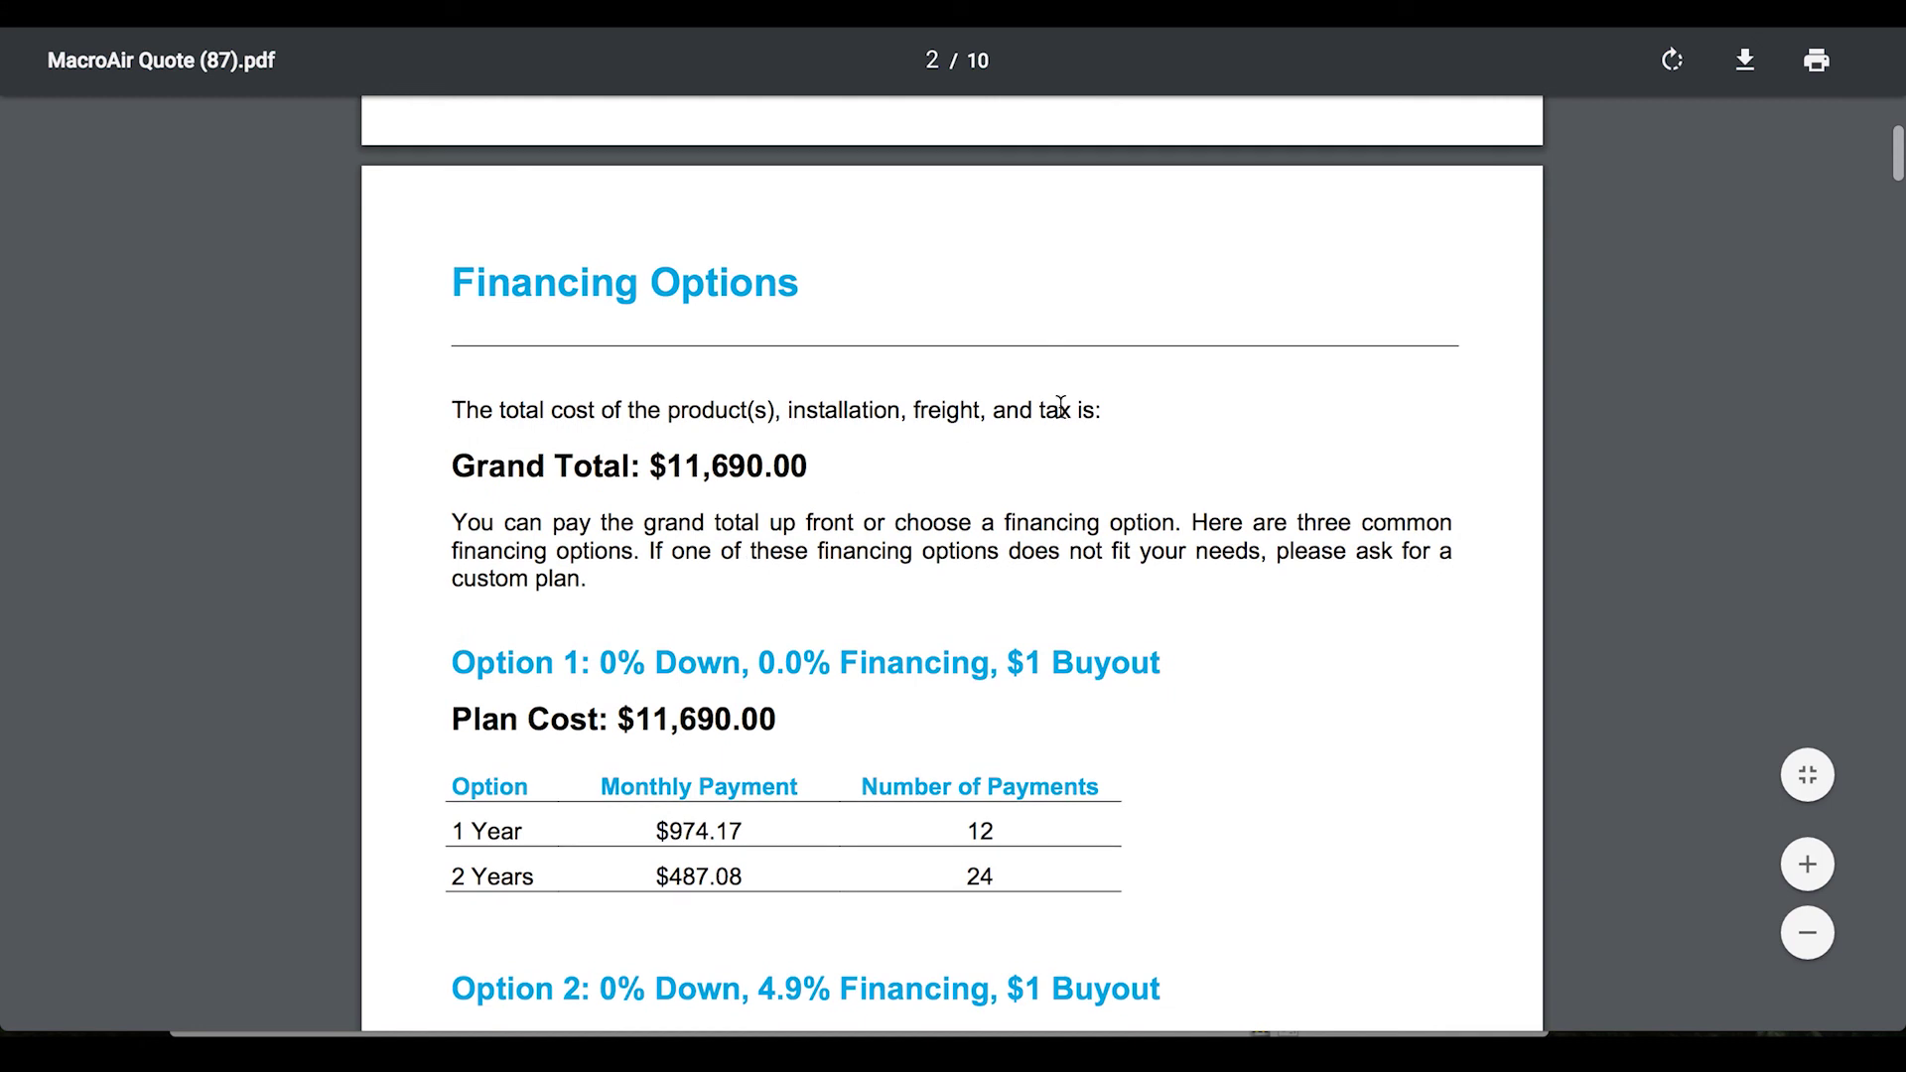
pyautogui.scroll(-1, 1060, 406)
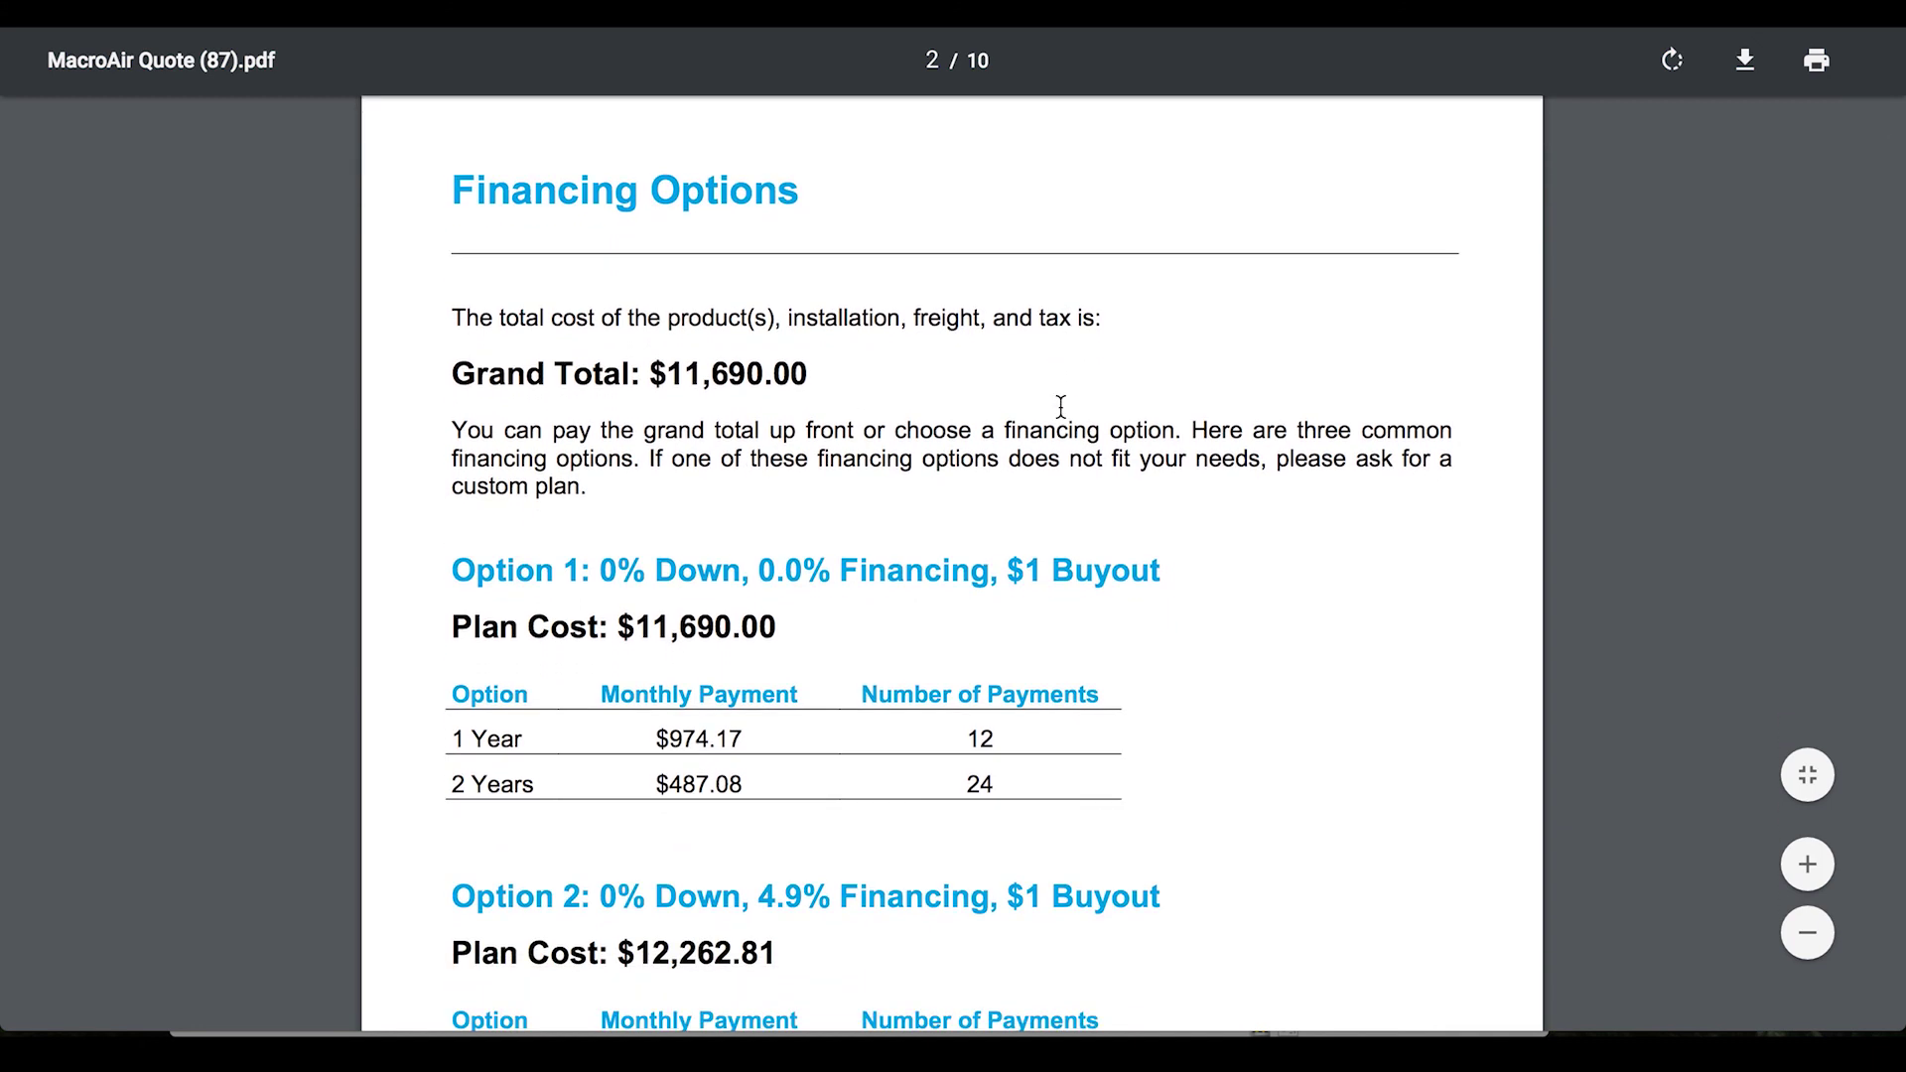
pyautogui.scroll(-5, 1011, 437)
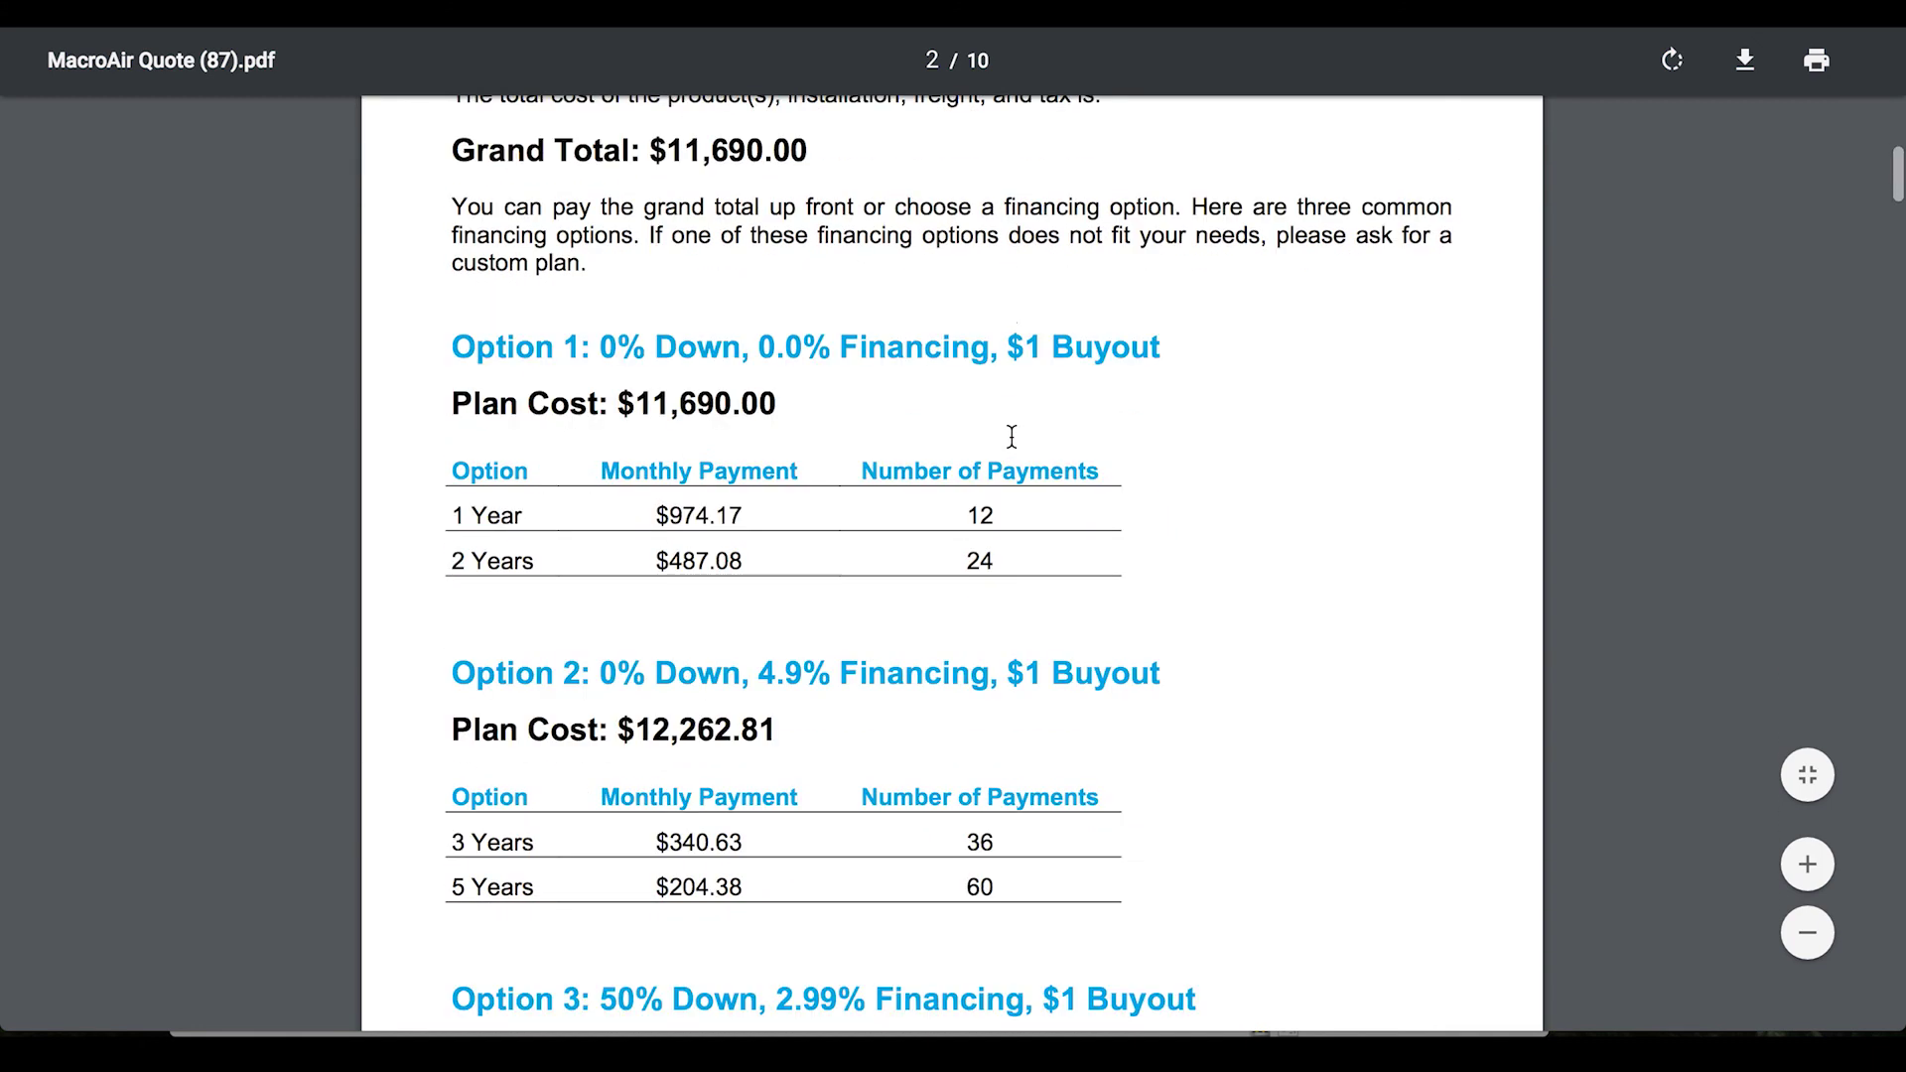
pyautogui.scroll(-3, 1011, 437)
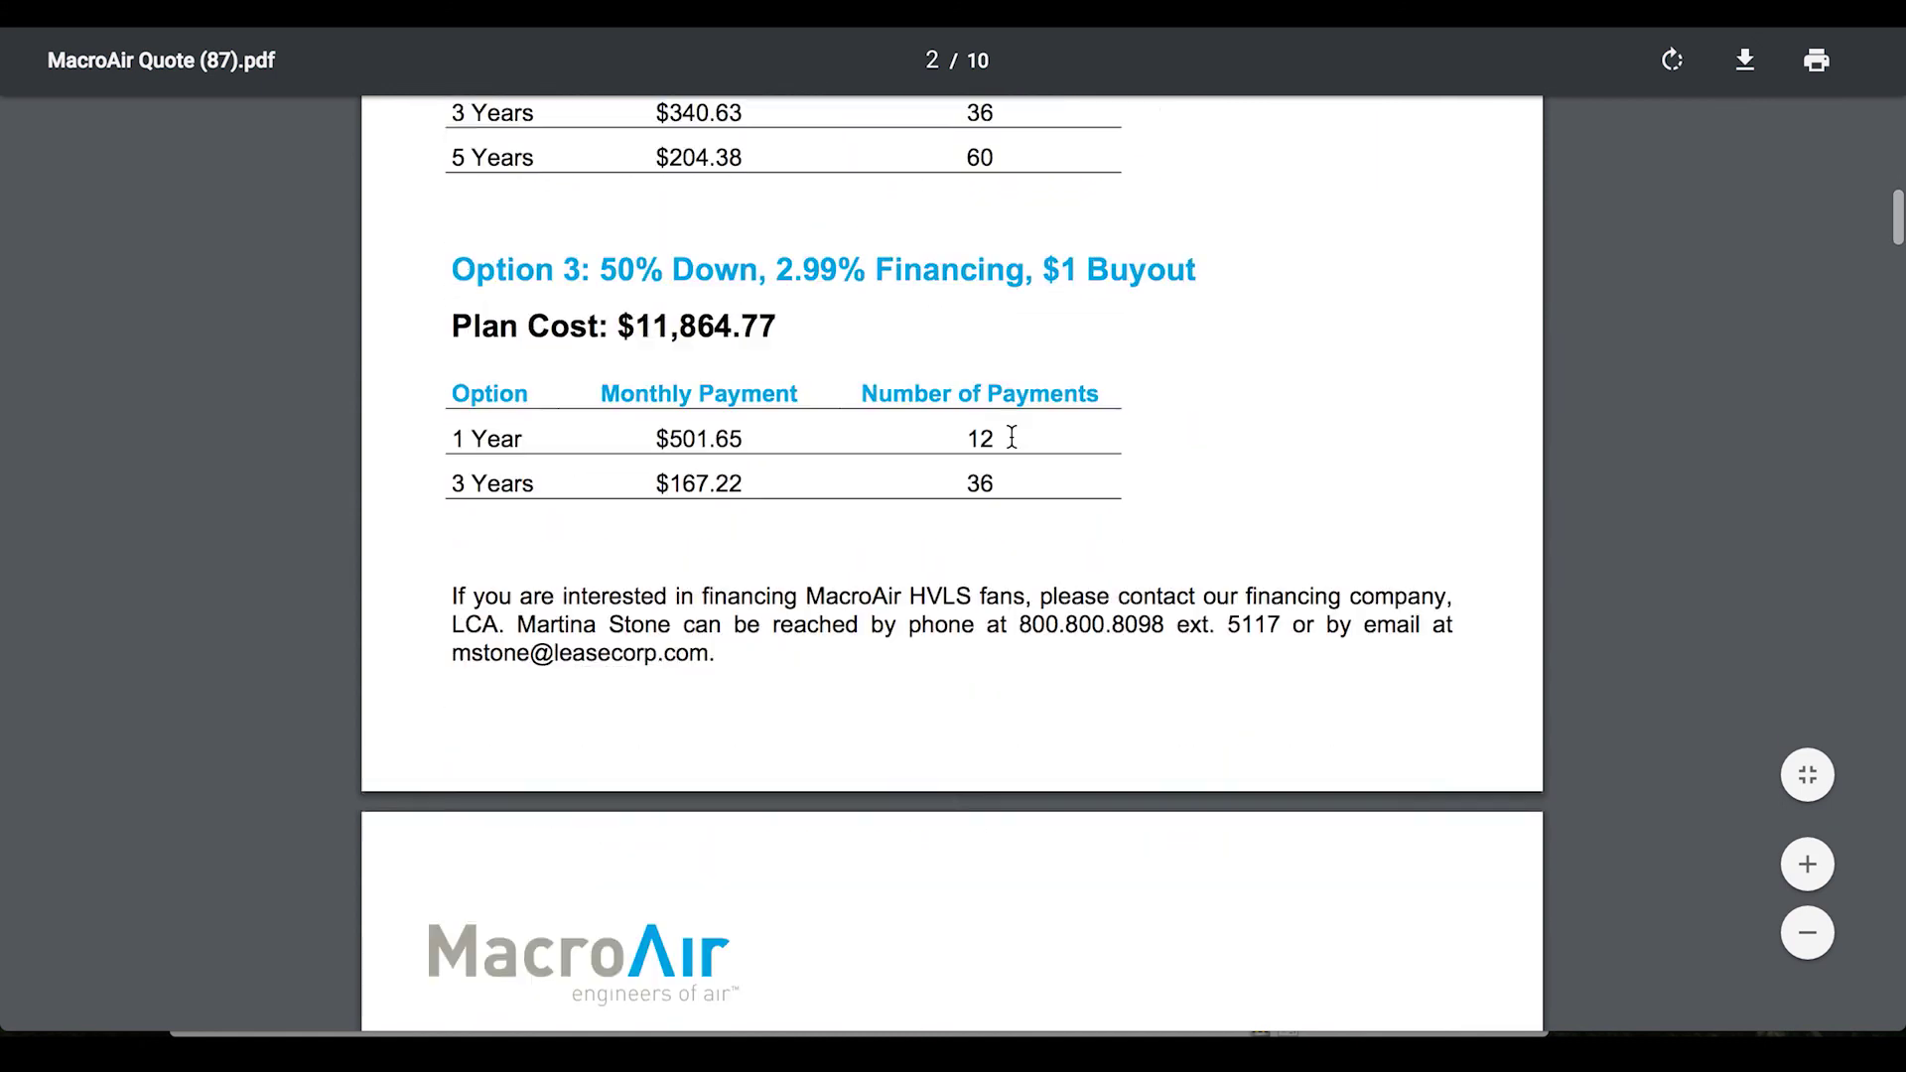
pyautogui.scroll(5, 1016, 437)
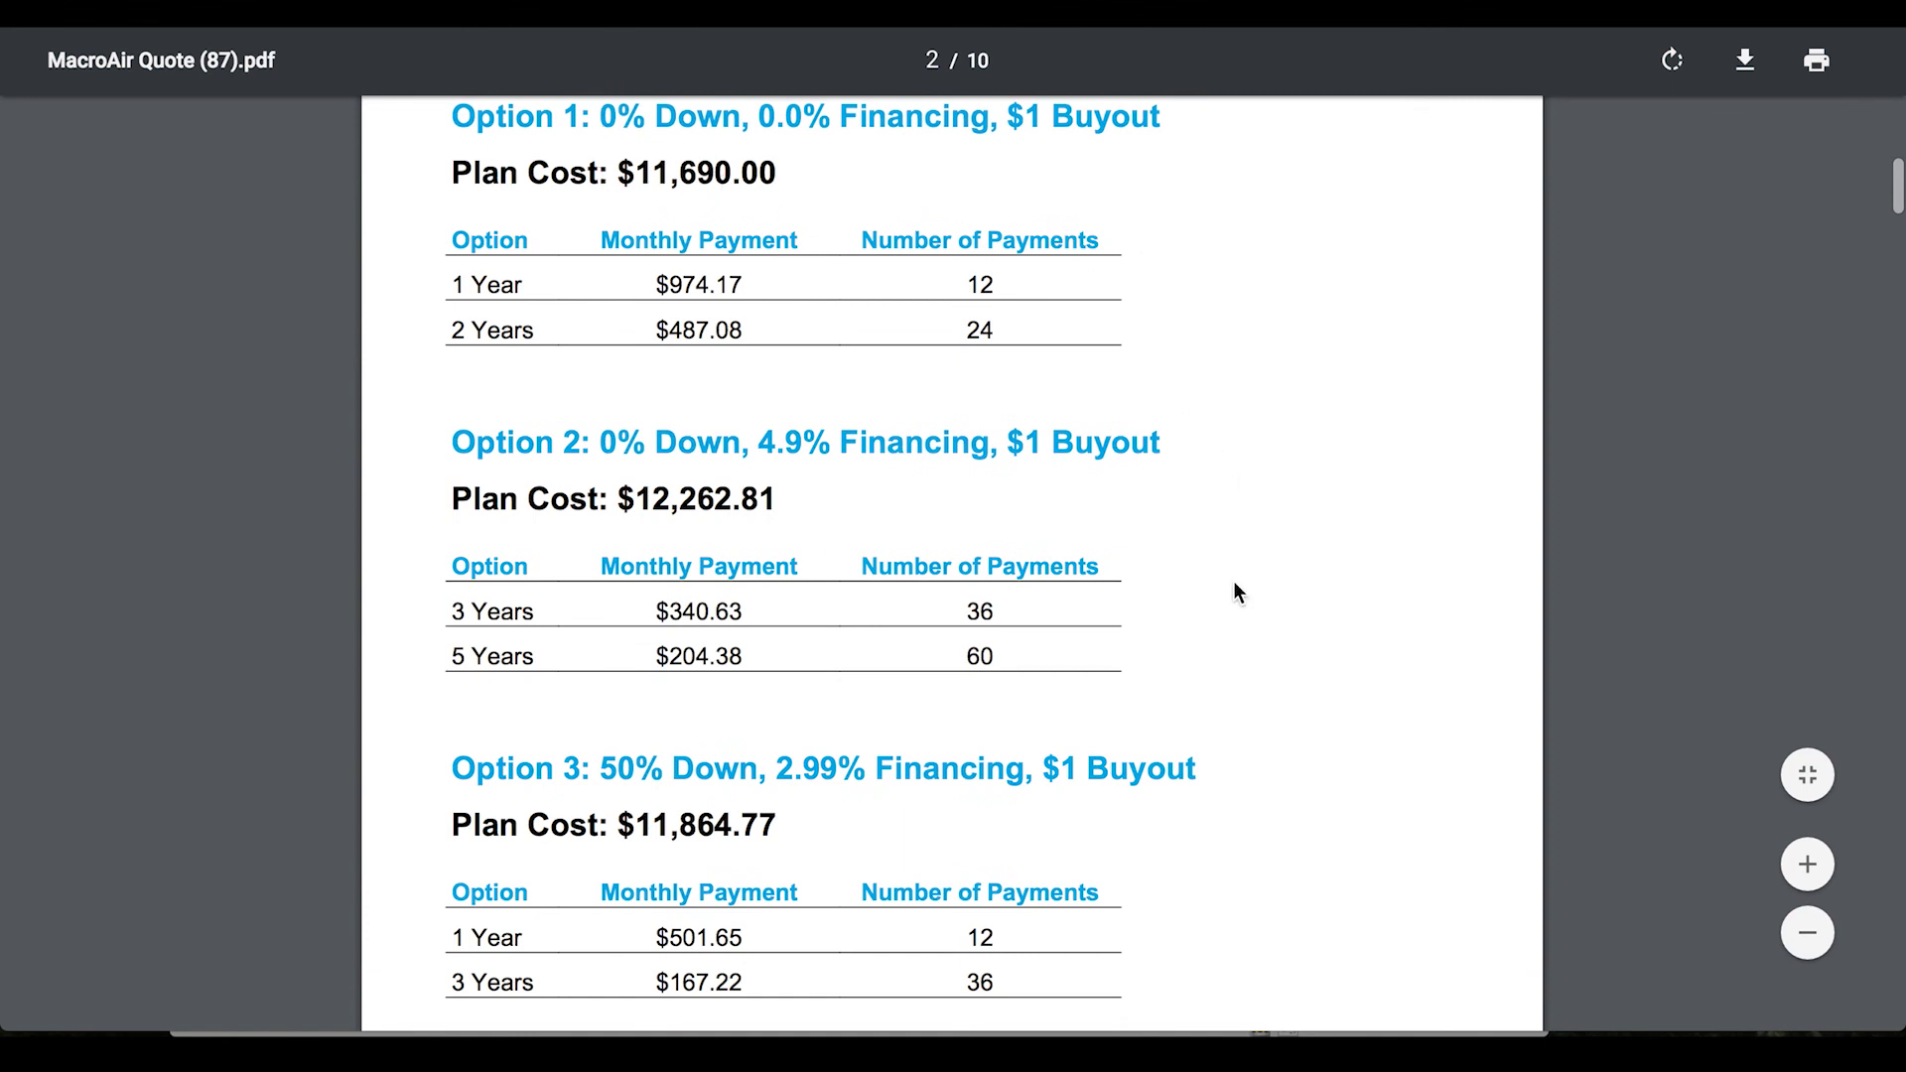
# Look through PDF pages 3–10: AirViz results, AirVolution-D 370 spec sheet and fan comparison
pyautogui.scroll(-9, 1301, 621)
pyautogui.scroll(-1, 1300, 615)
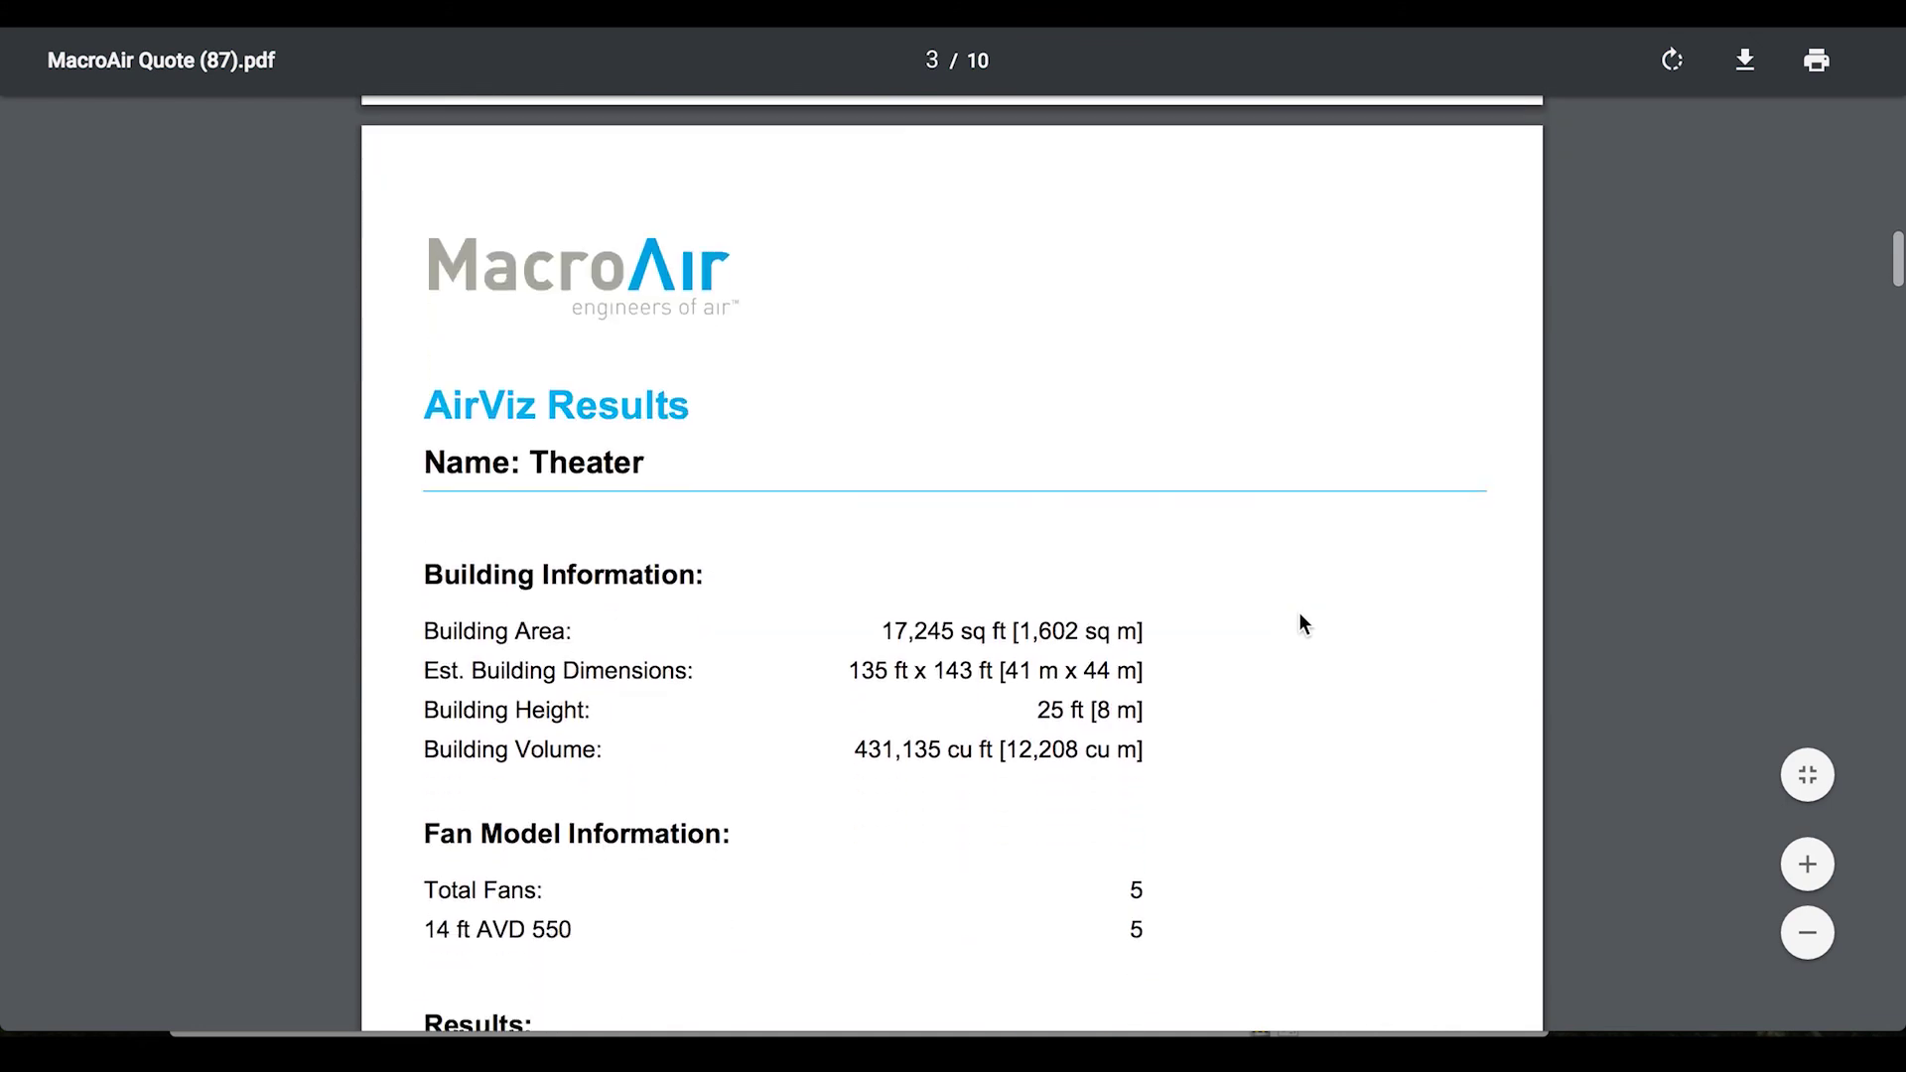
pyautogui.scroll(-7, 1072, 540)
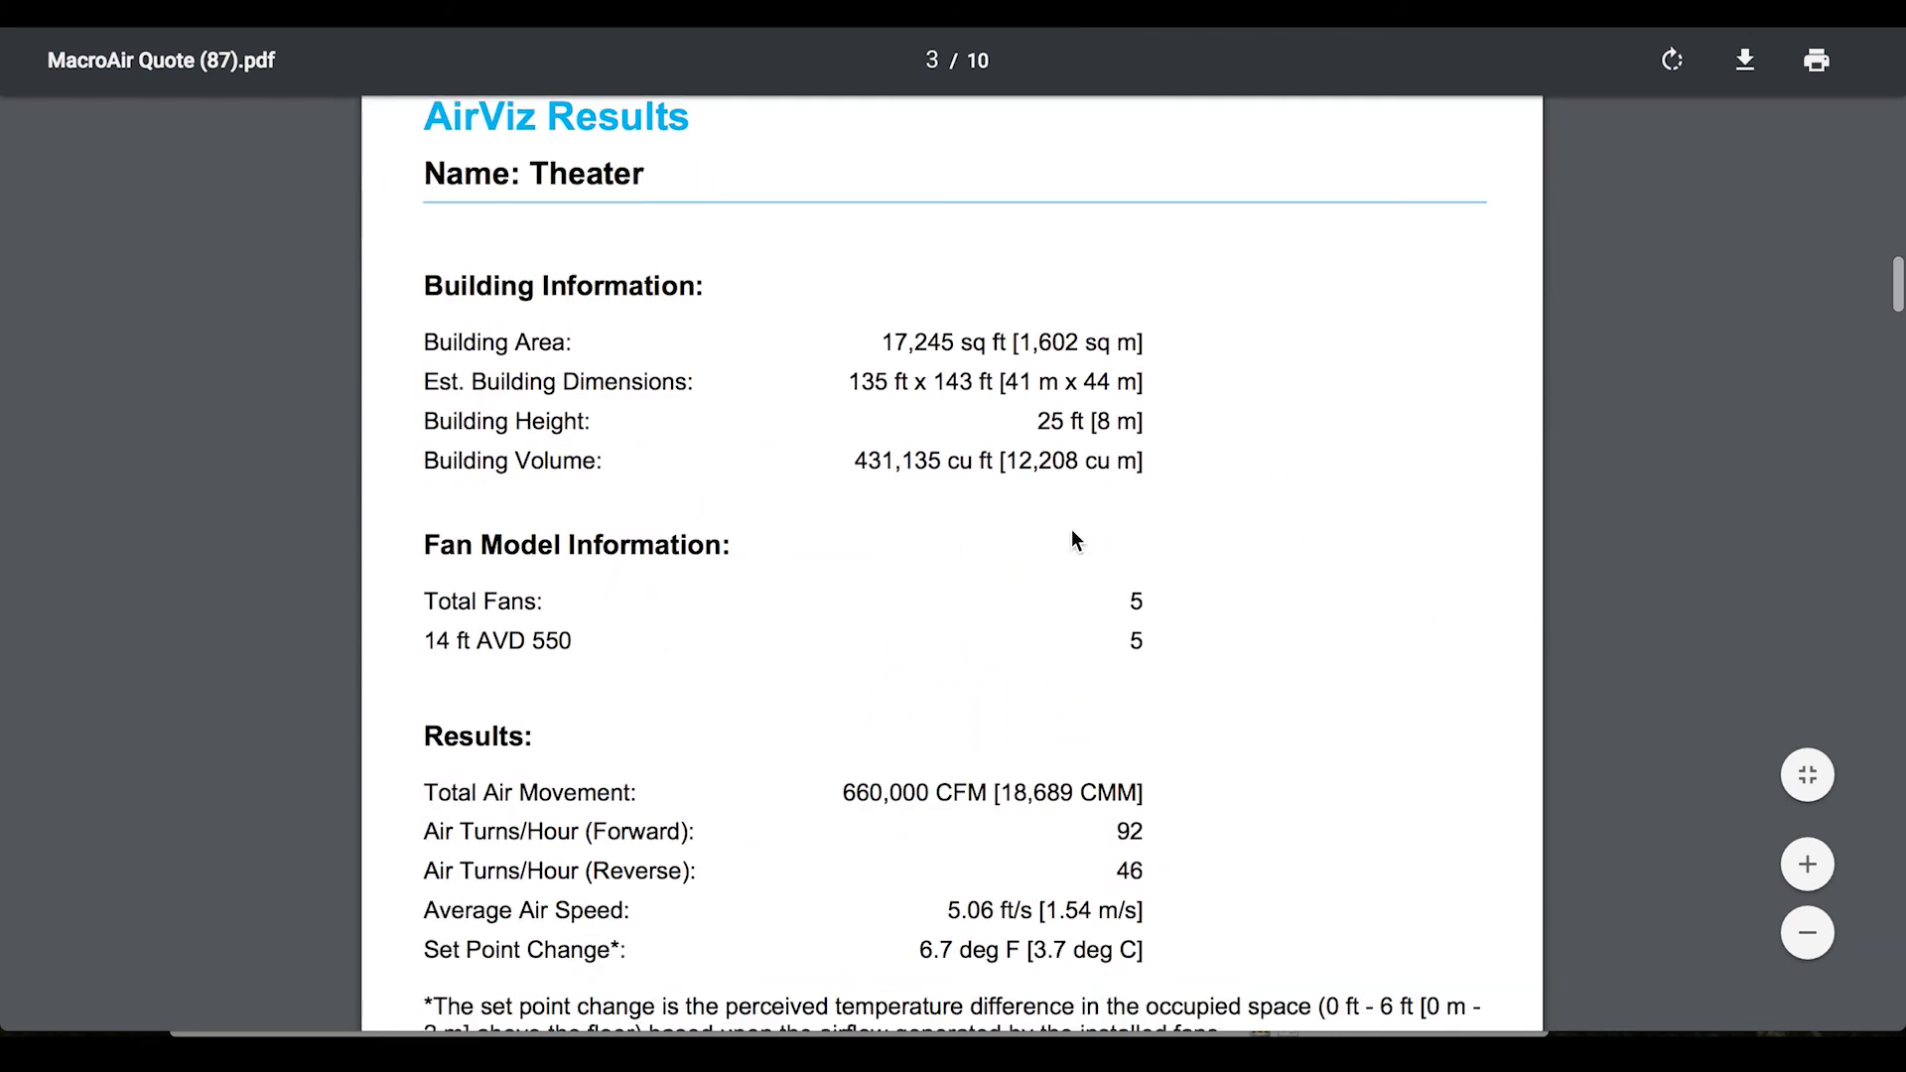
pyautogui.scroll(-10, 1072, 540)
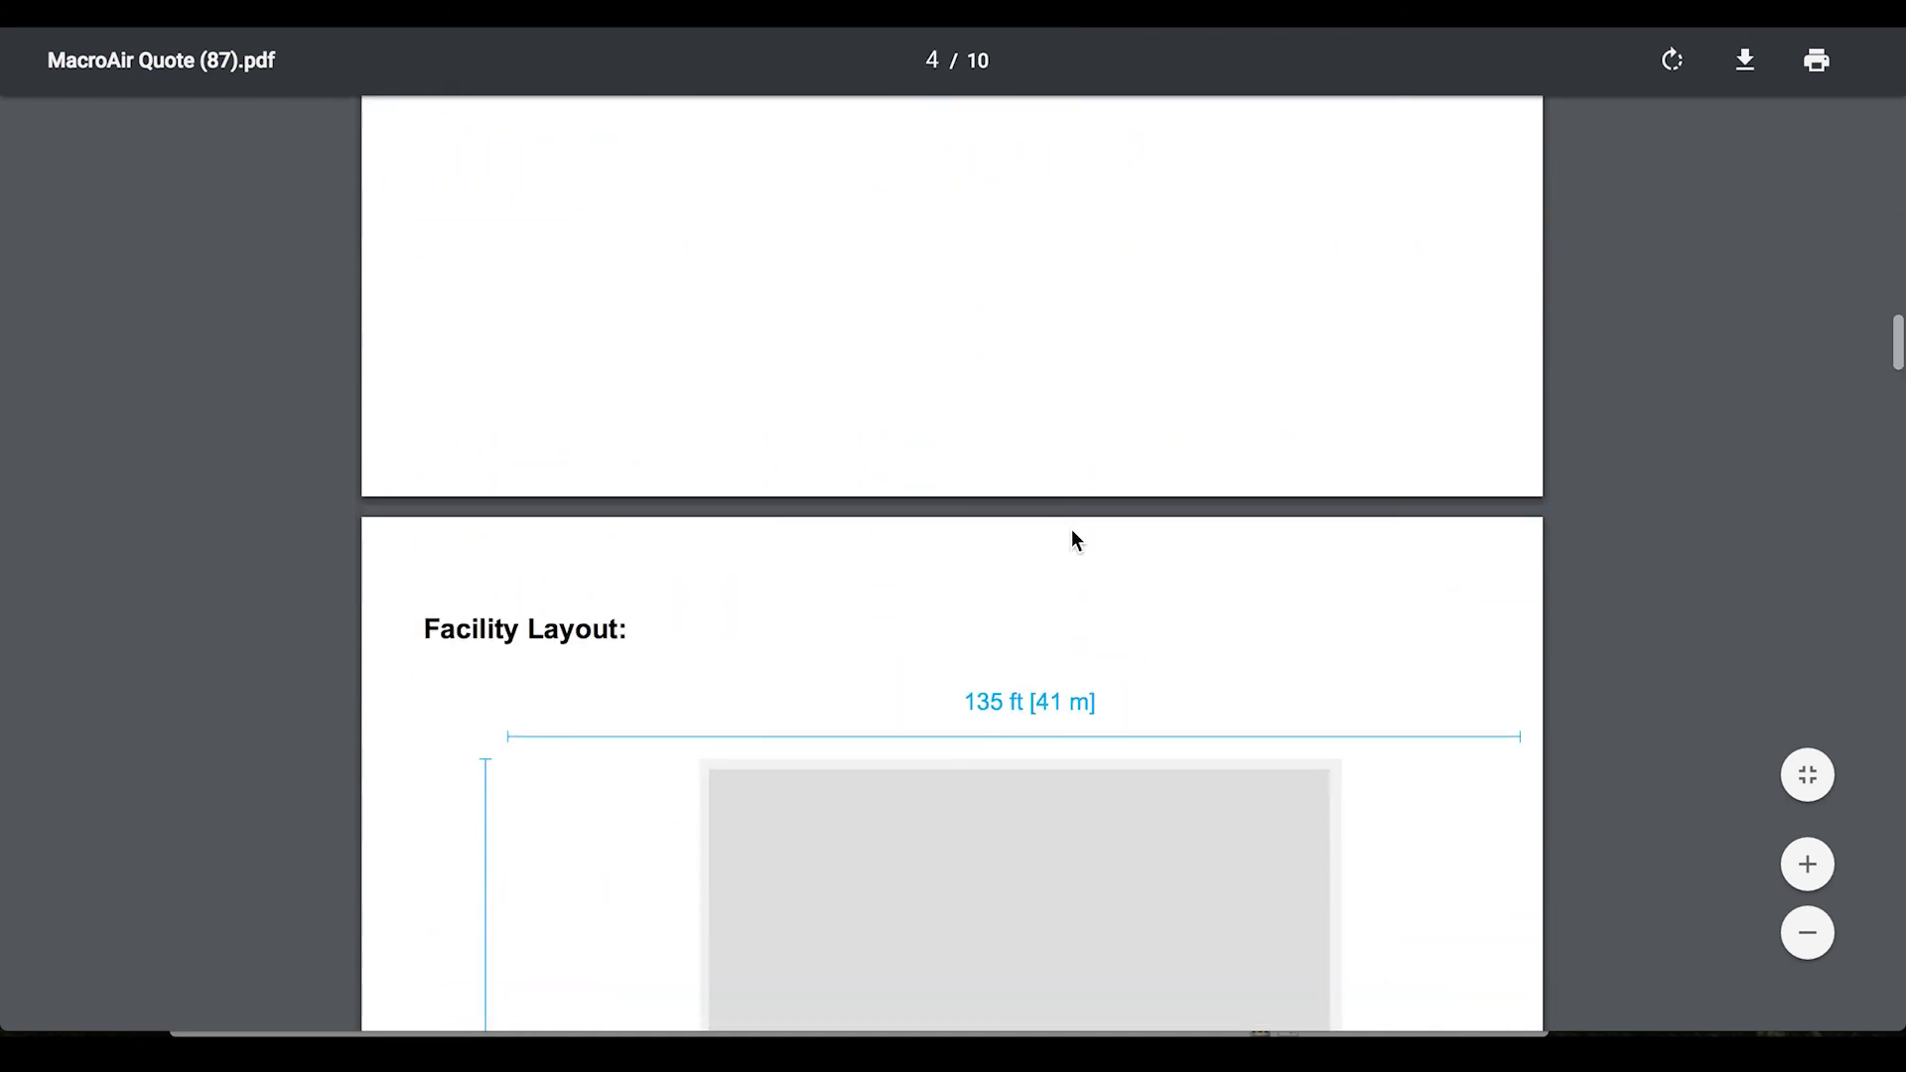
pyautogui.scroll(-20, 1072, 540)
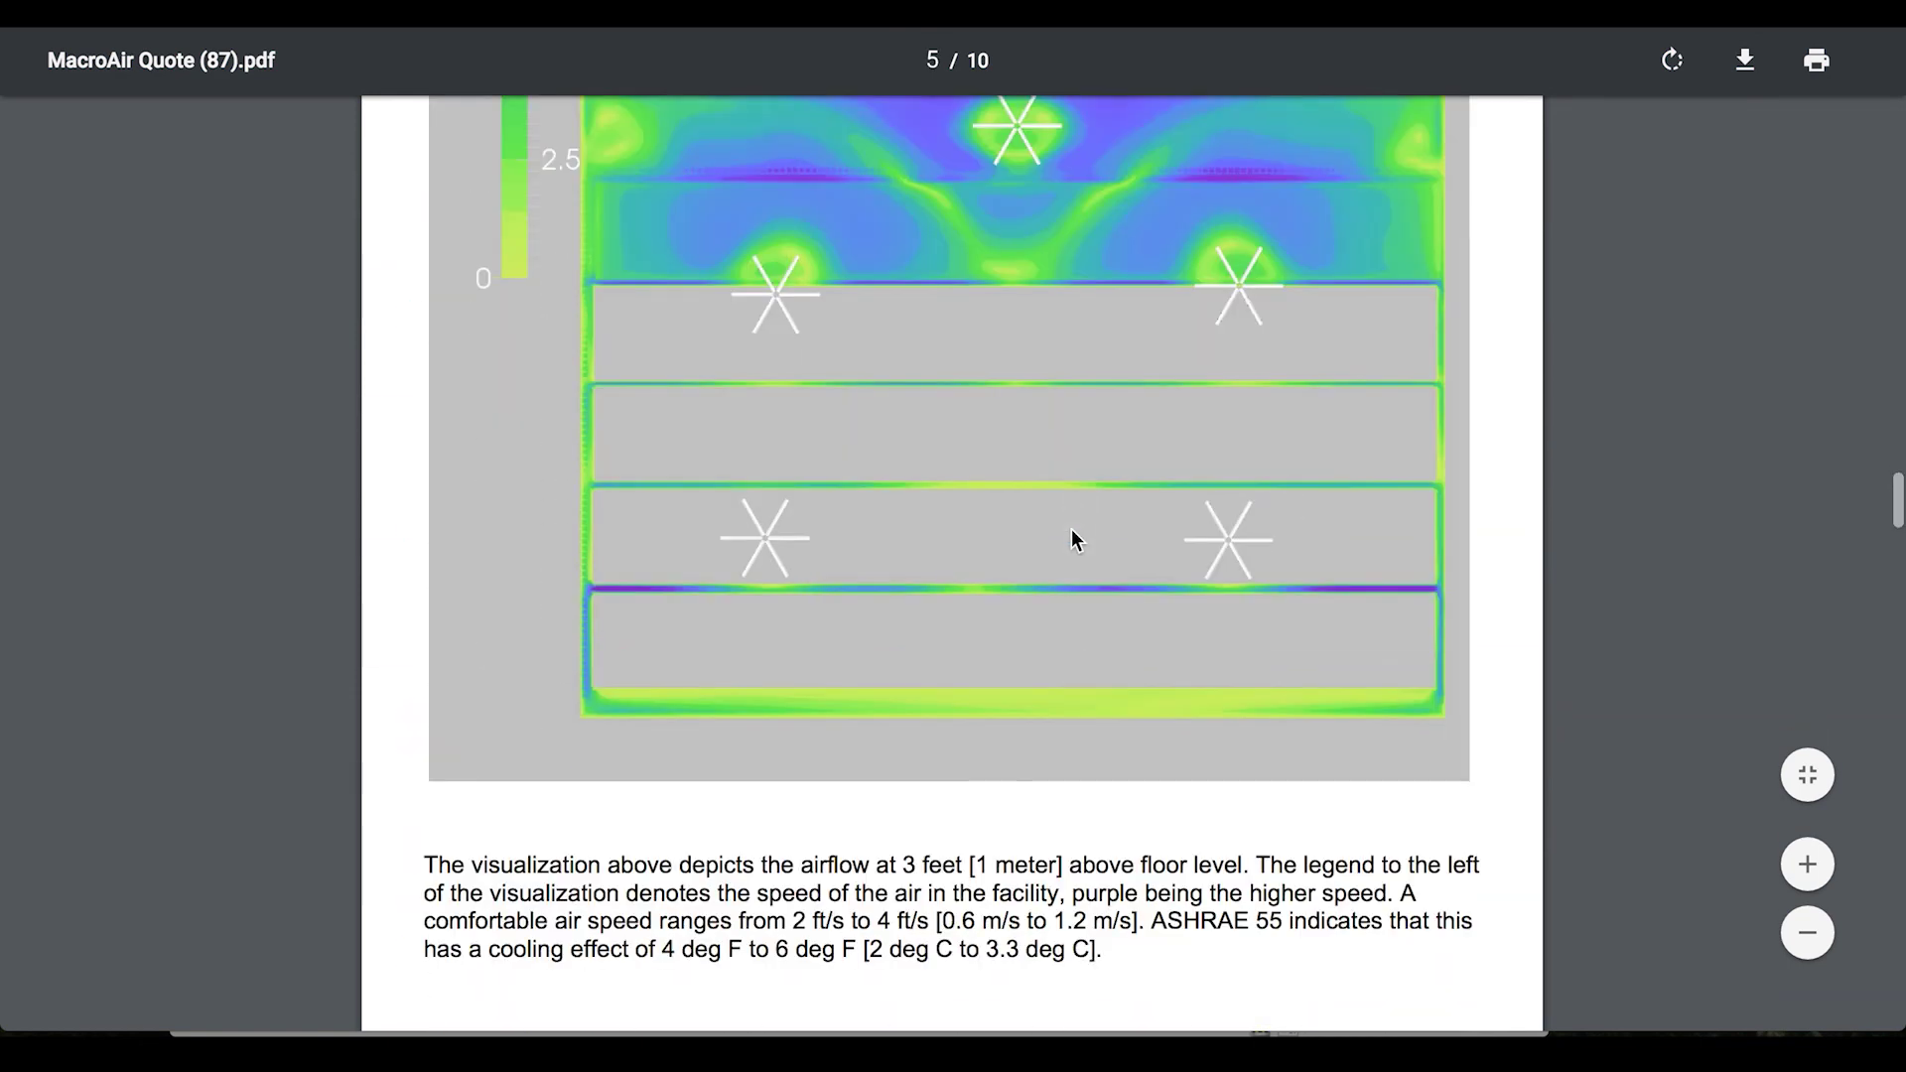
pyautogui.scroll(-13, 1072, 540)
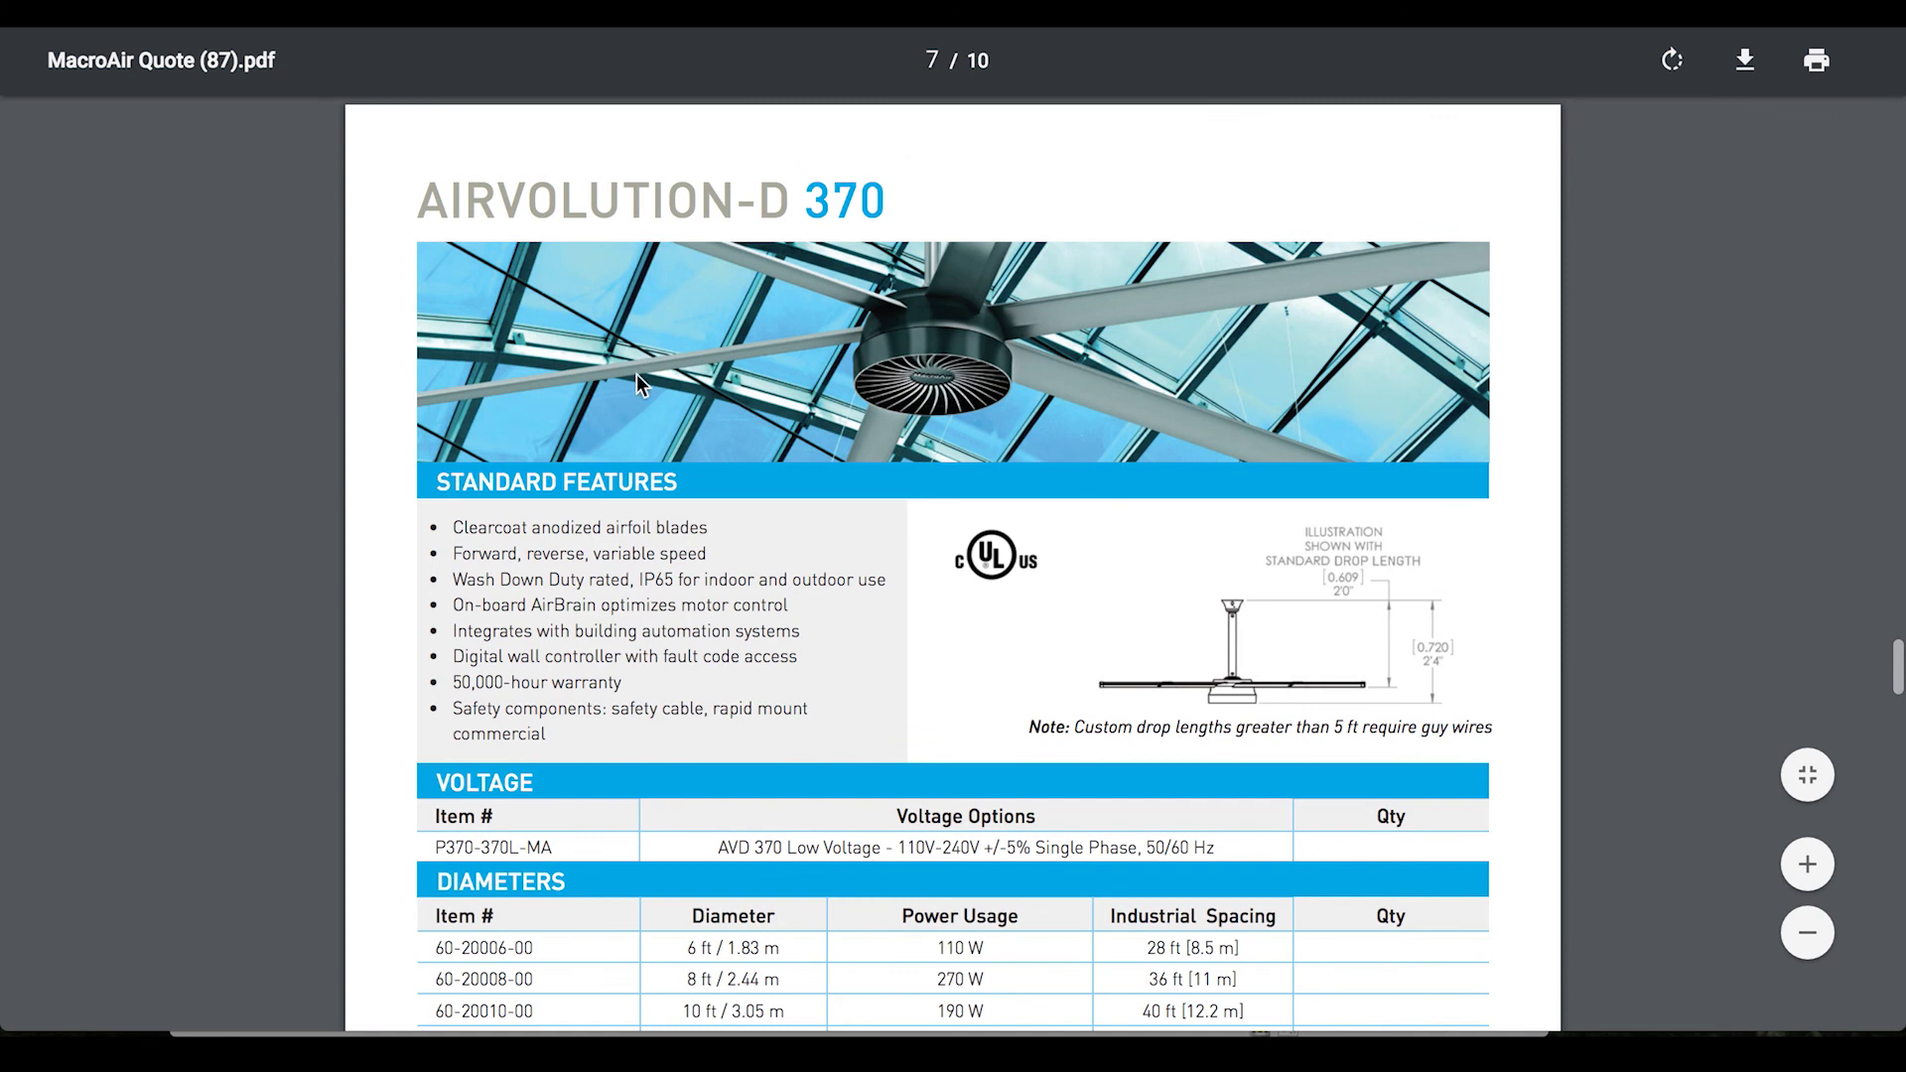
pyautogui.scroll(-18, 706, 393)
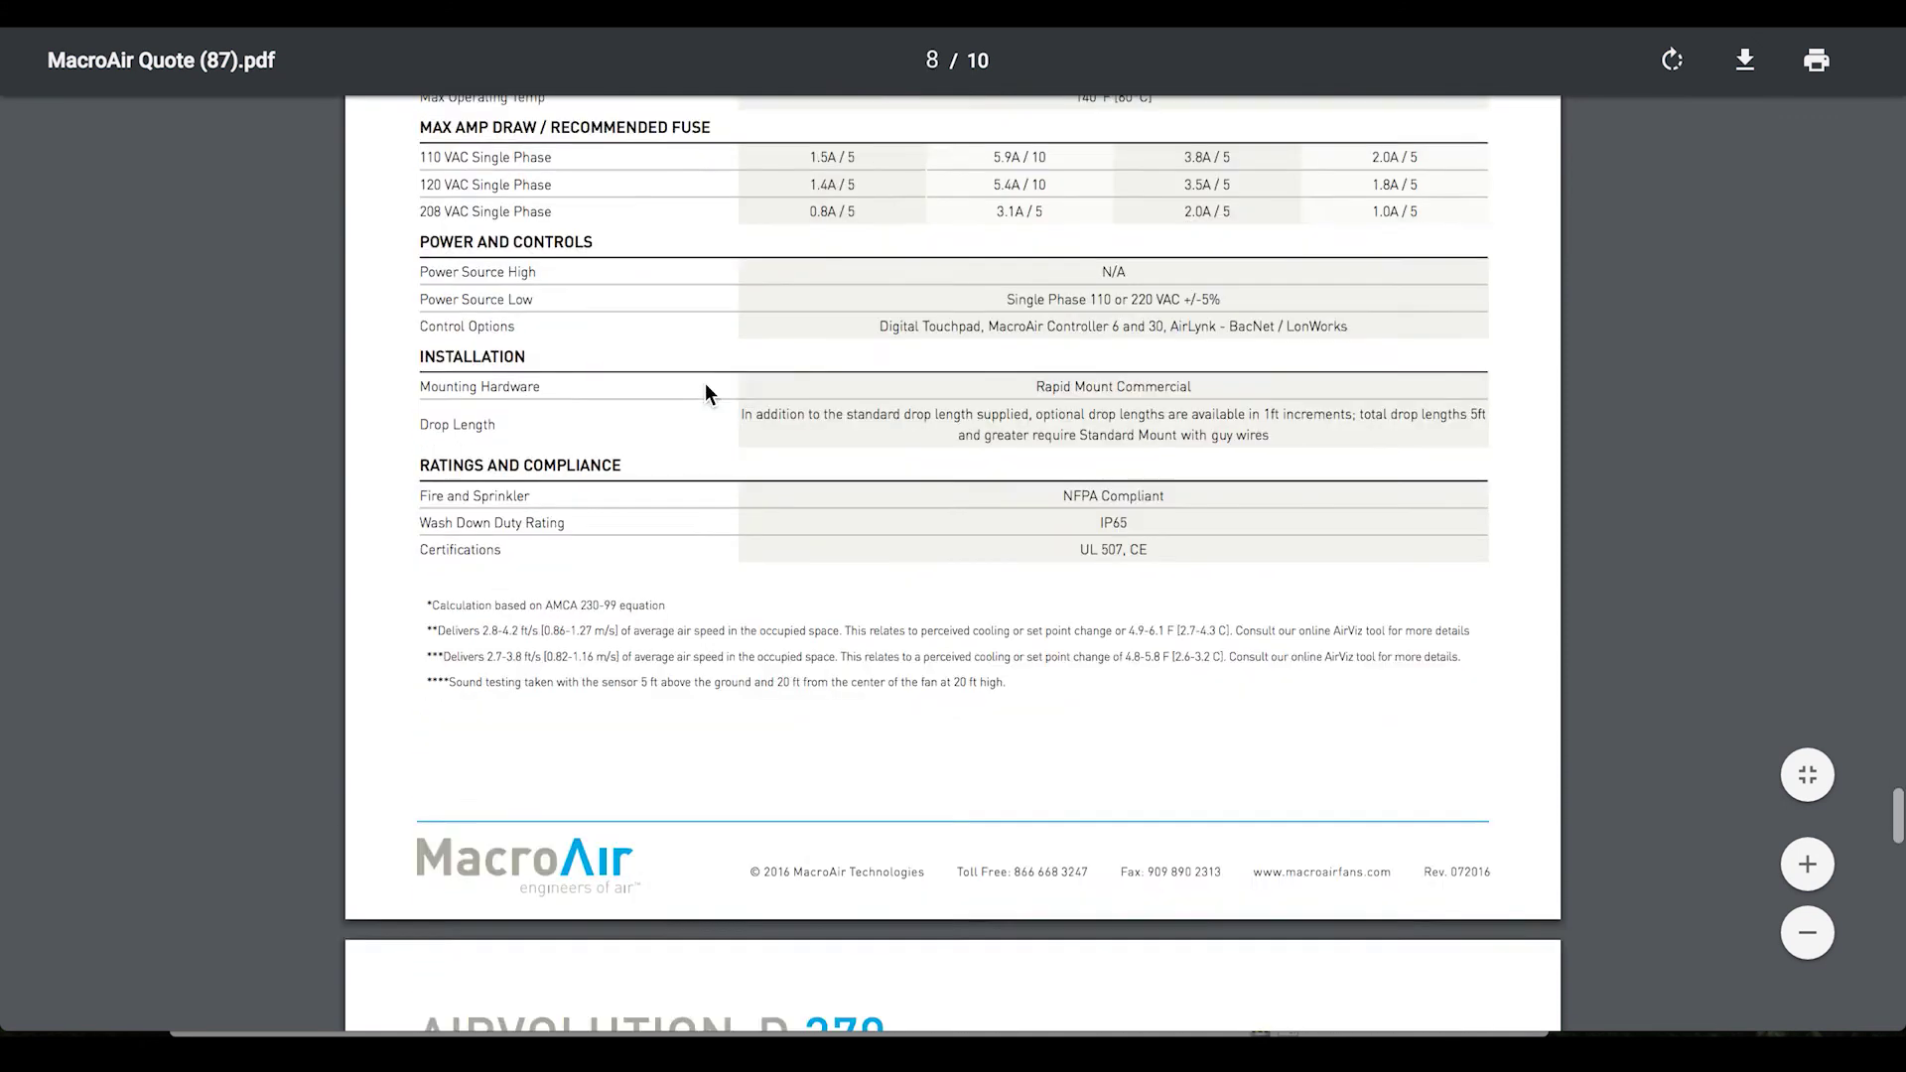
pyautogui.scroll(-15, 706, 393)
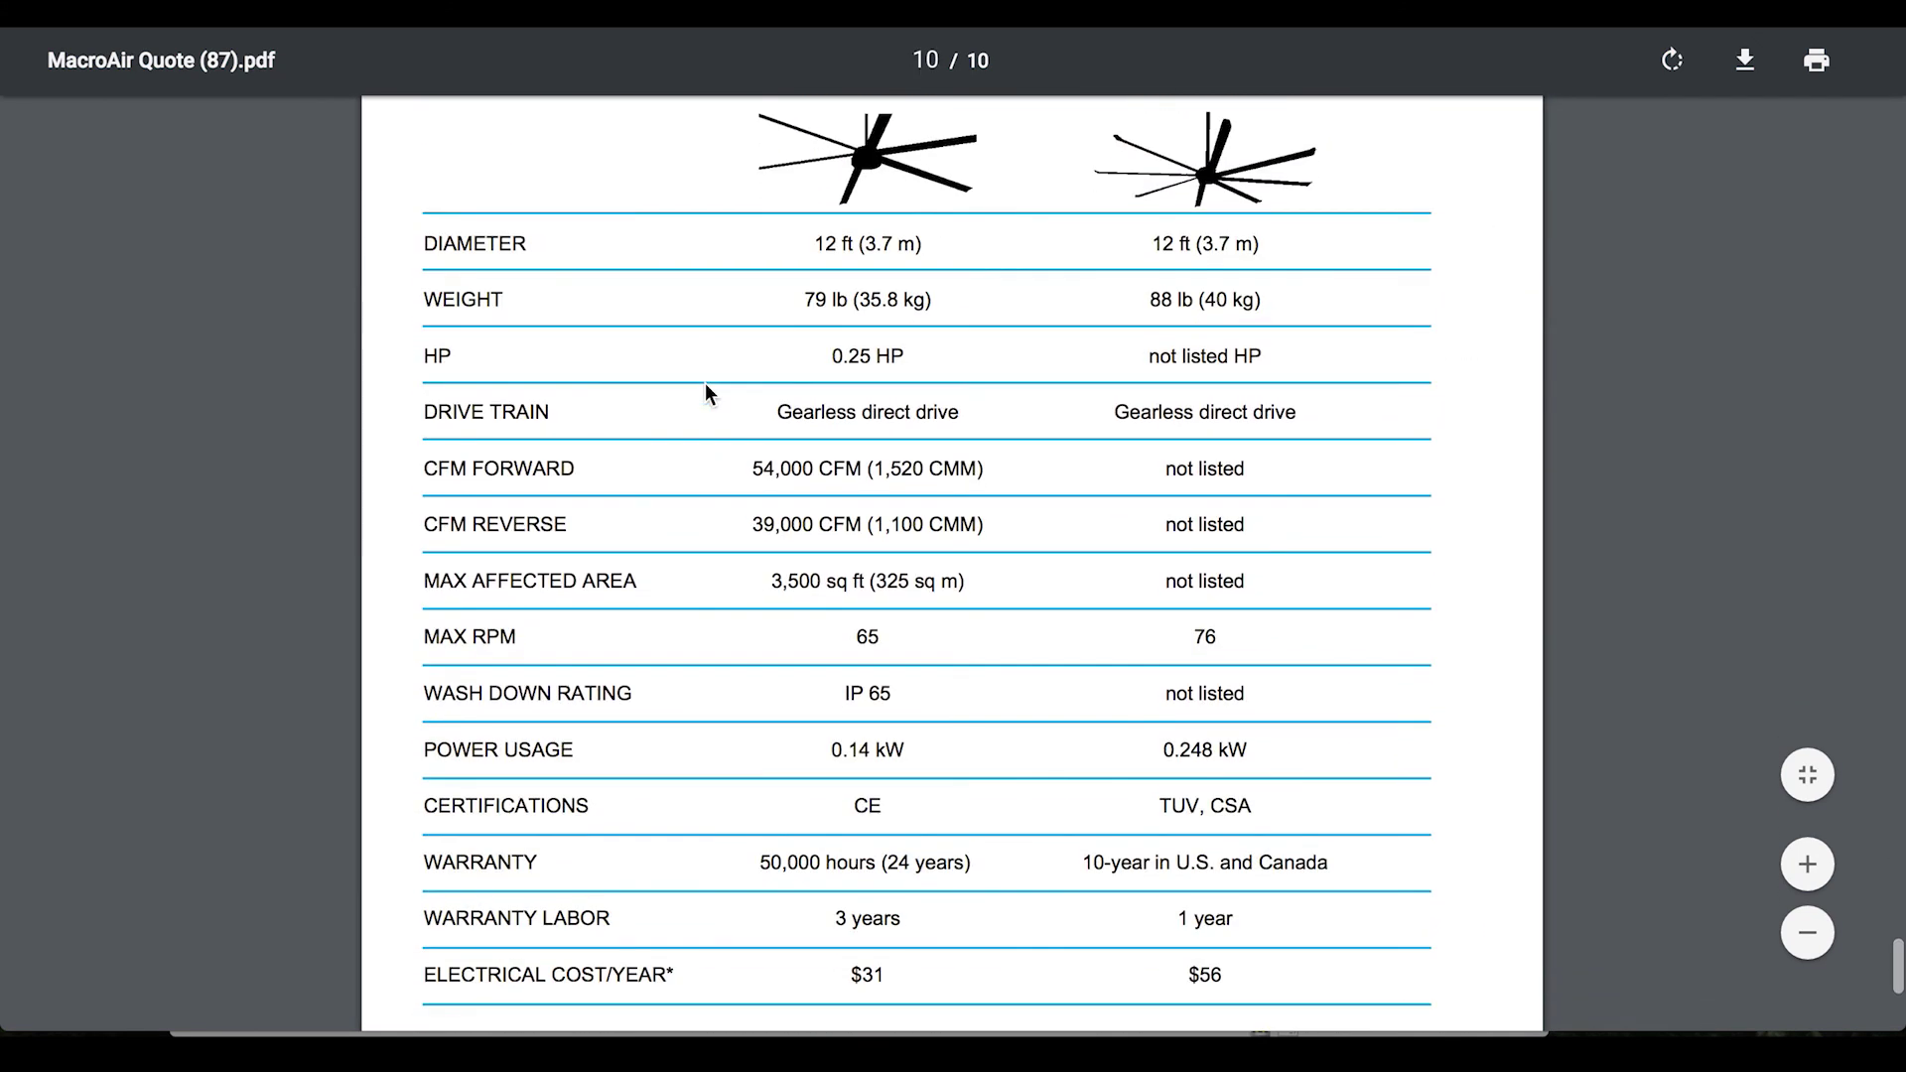
pyautogui.scroll(2, 704, 393)
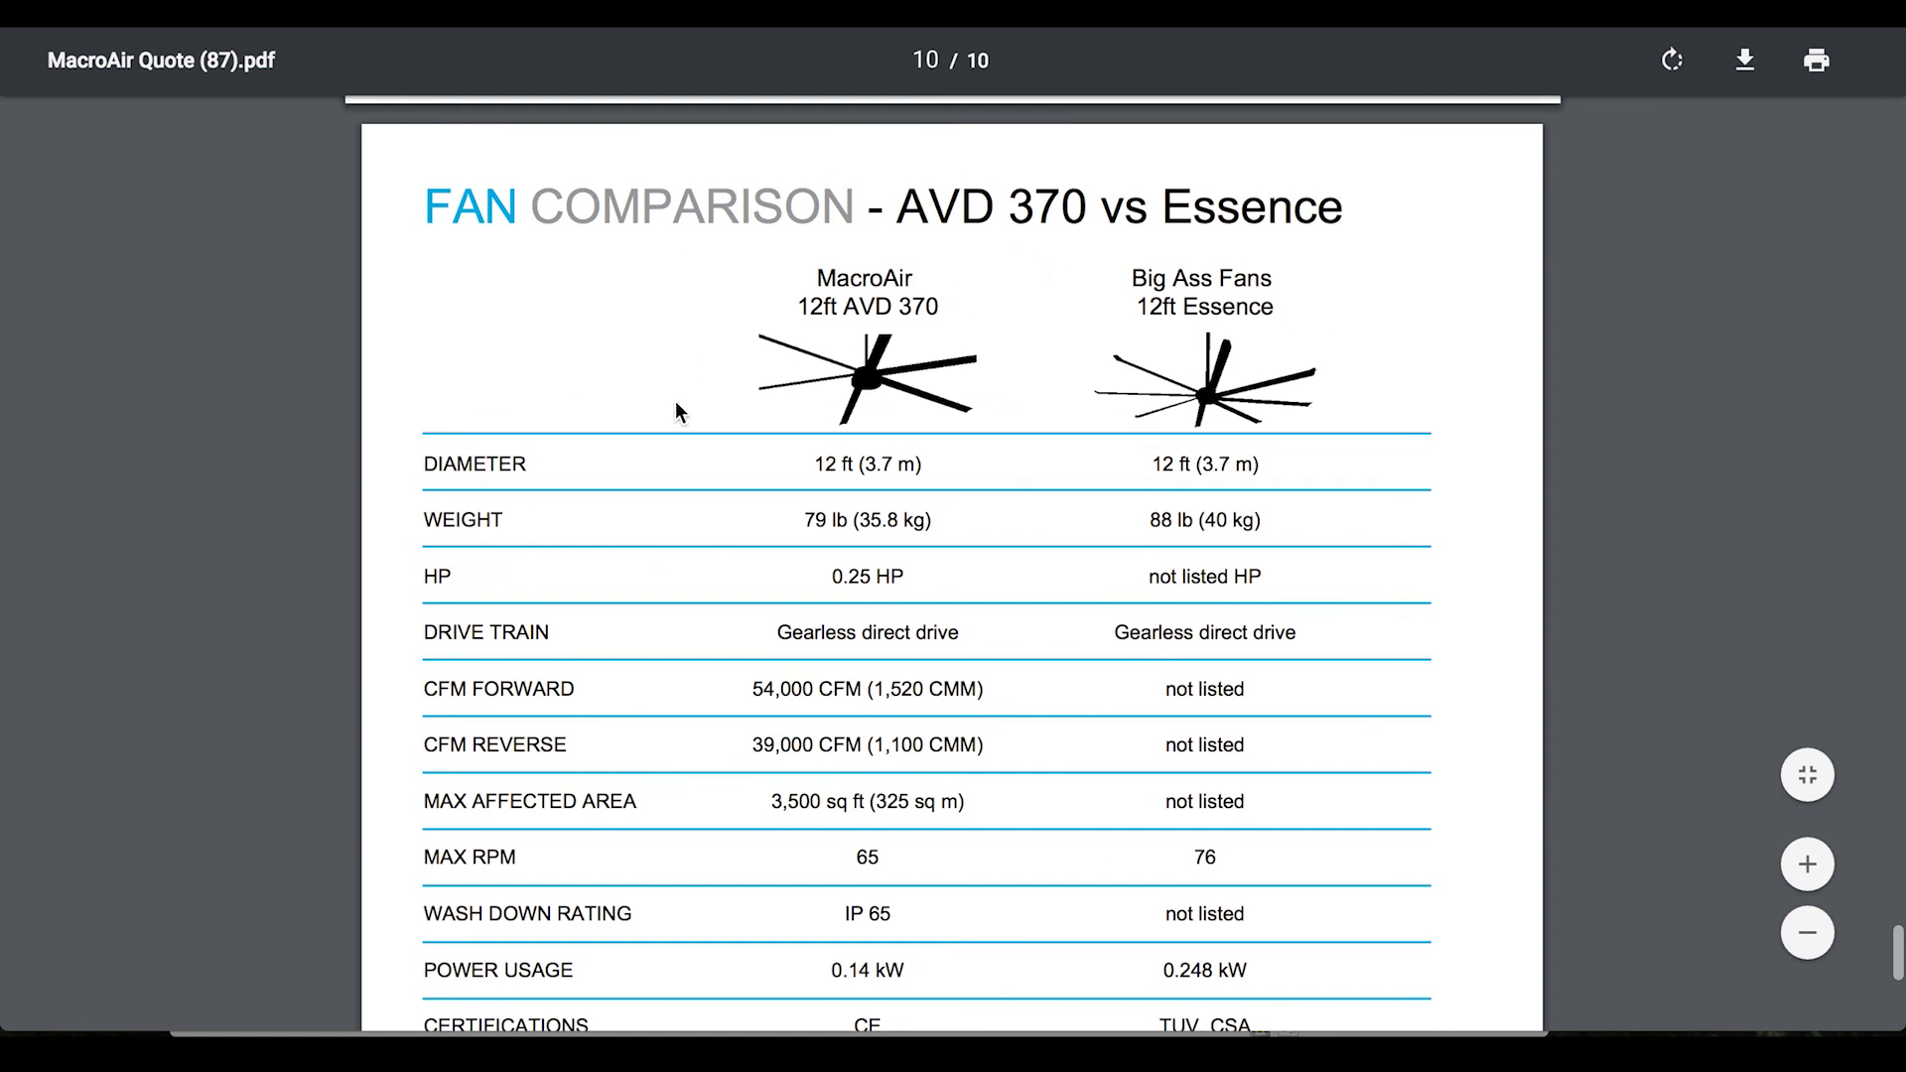
pyautogui.scroll(-7, 670, 591)
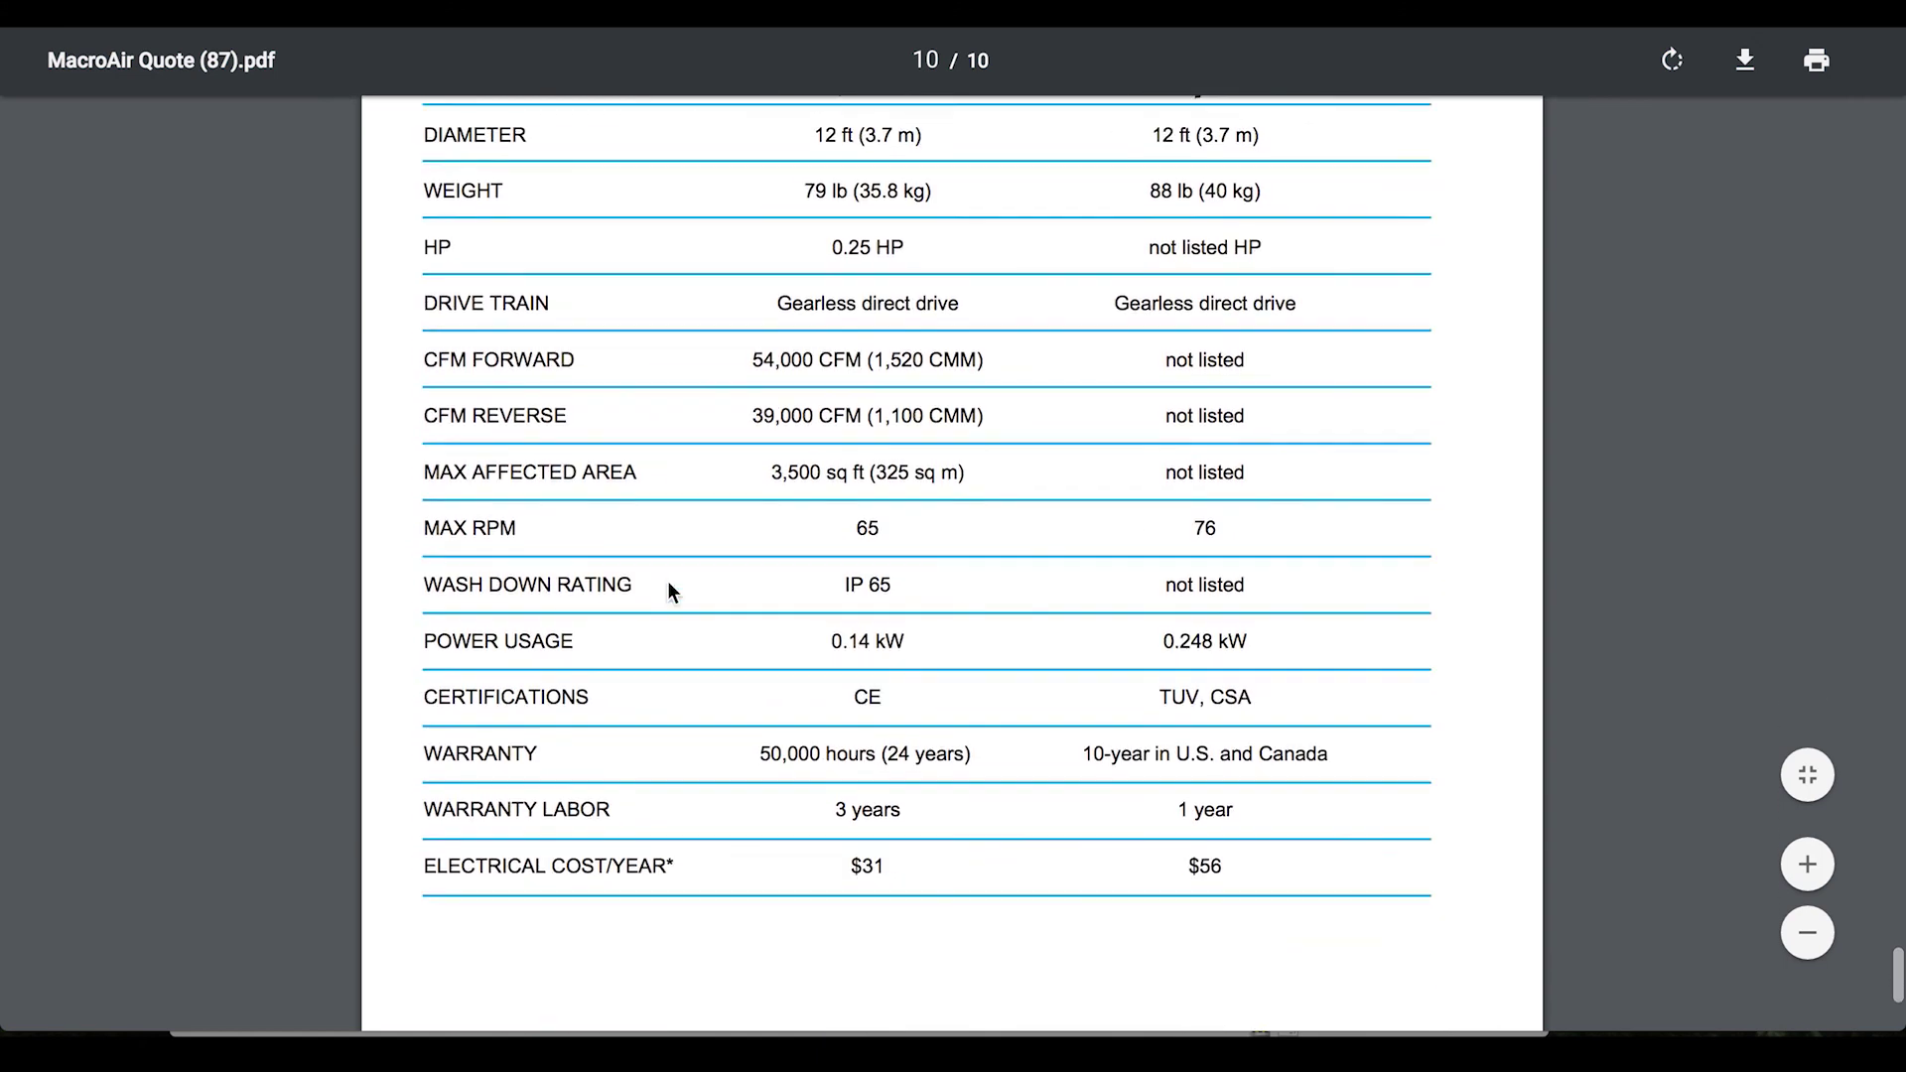
pyautogui.scroll(-1, 667, 580)
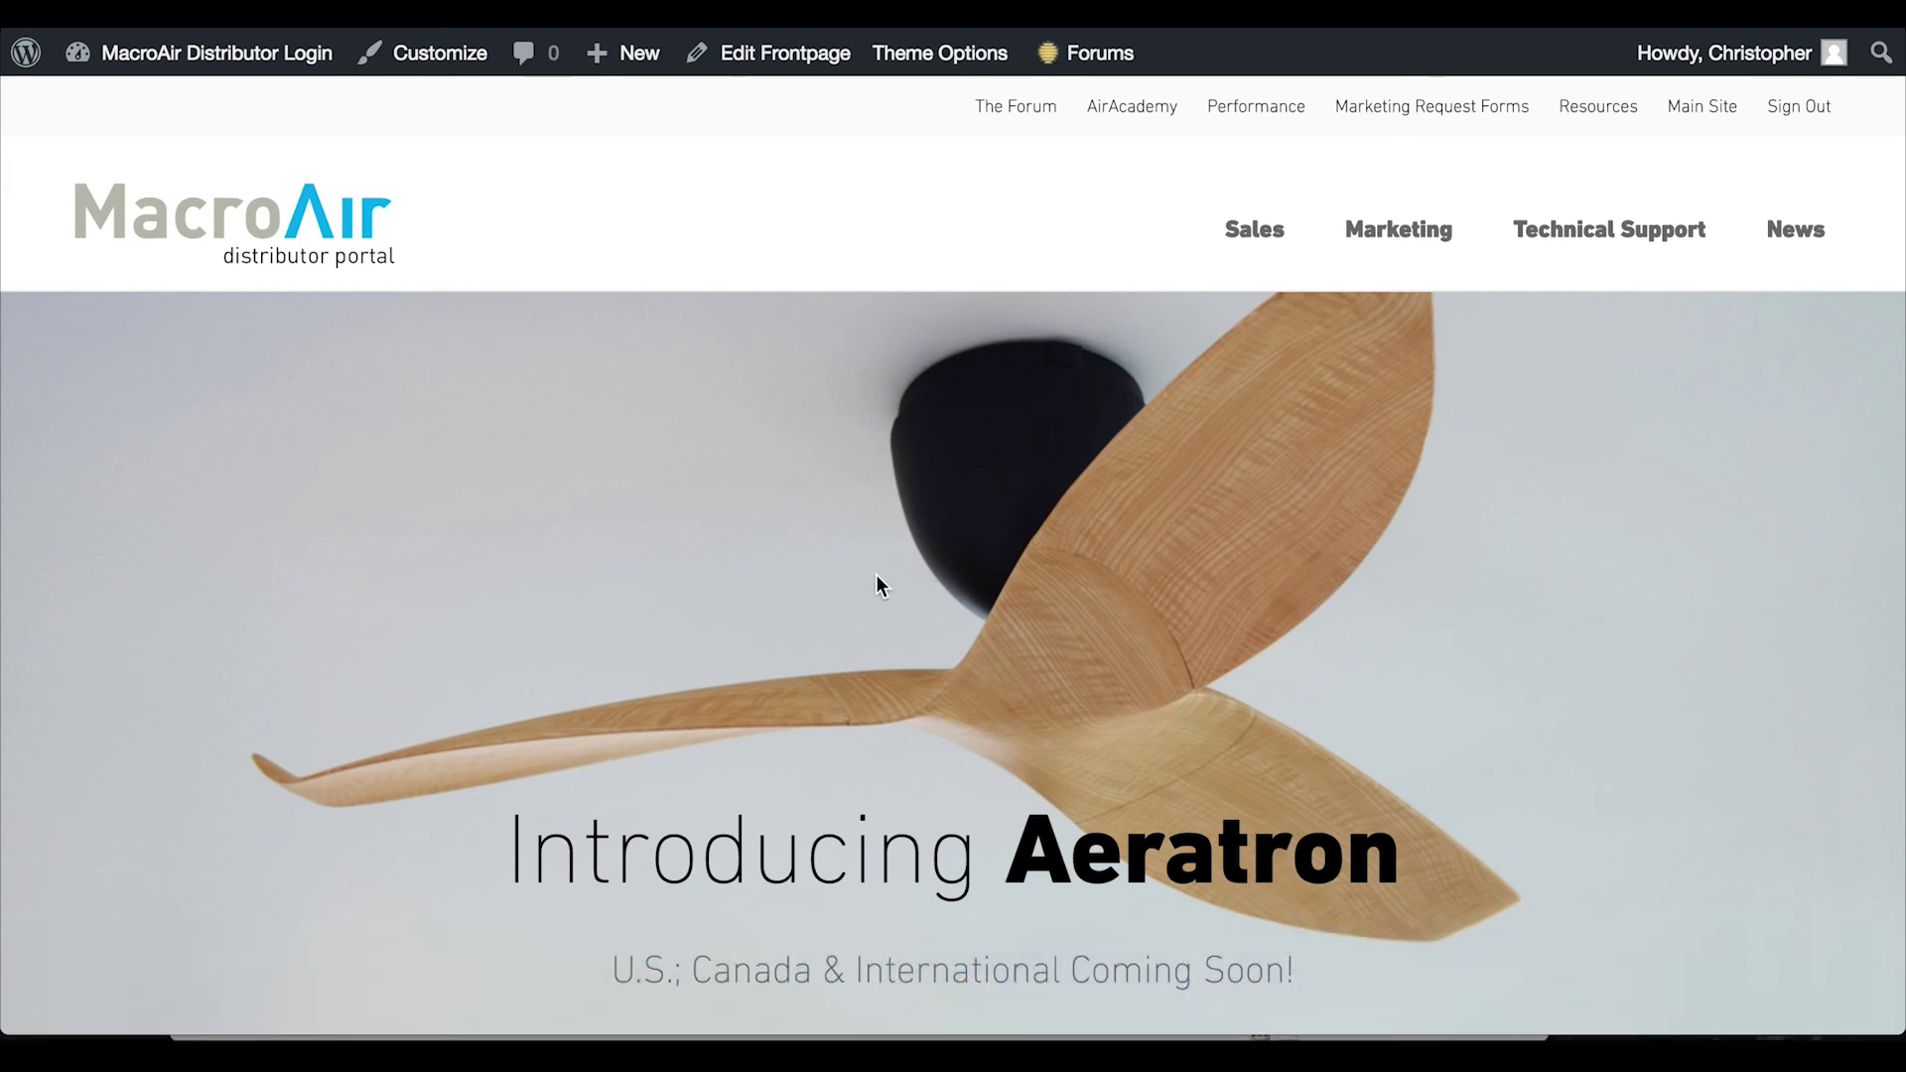
# Scroll the portal home page down to the AirAcademy Register Now training section
pyautogui.scroll(-10, 875, 576)
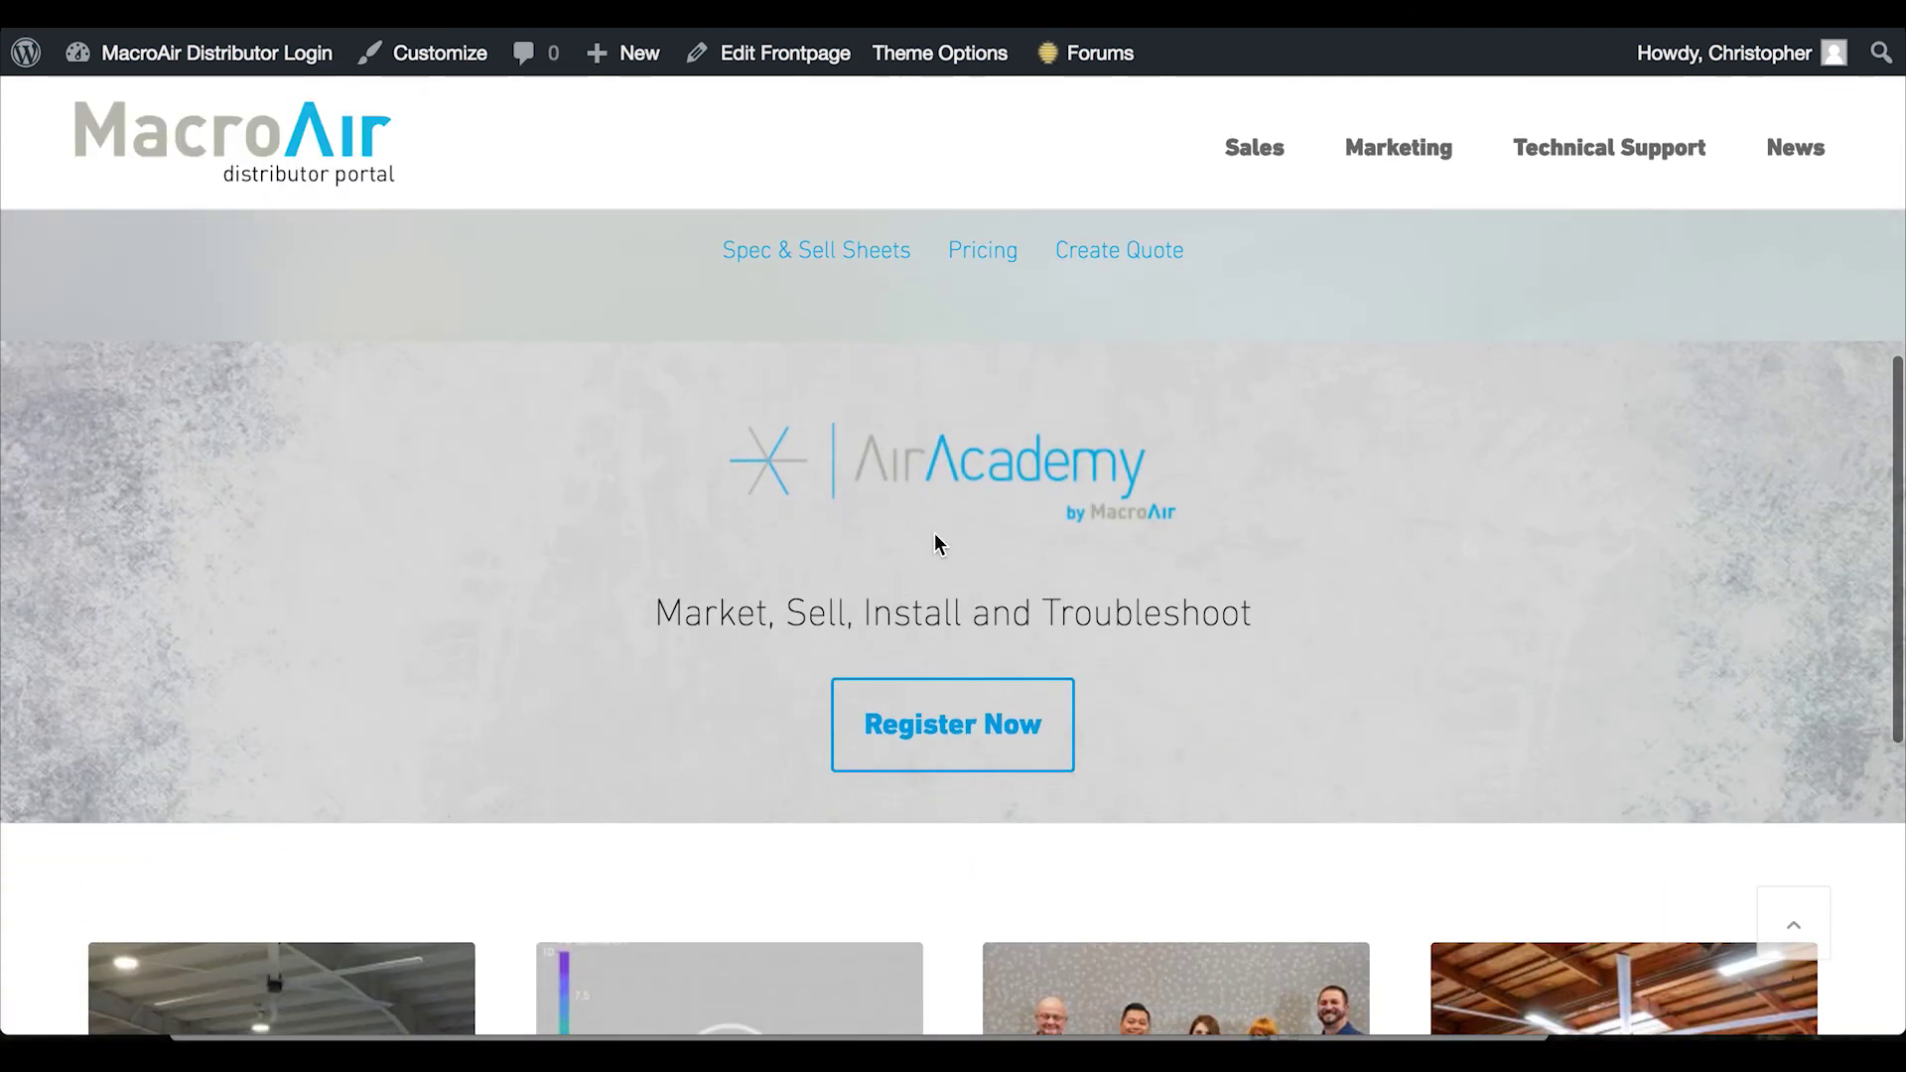